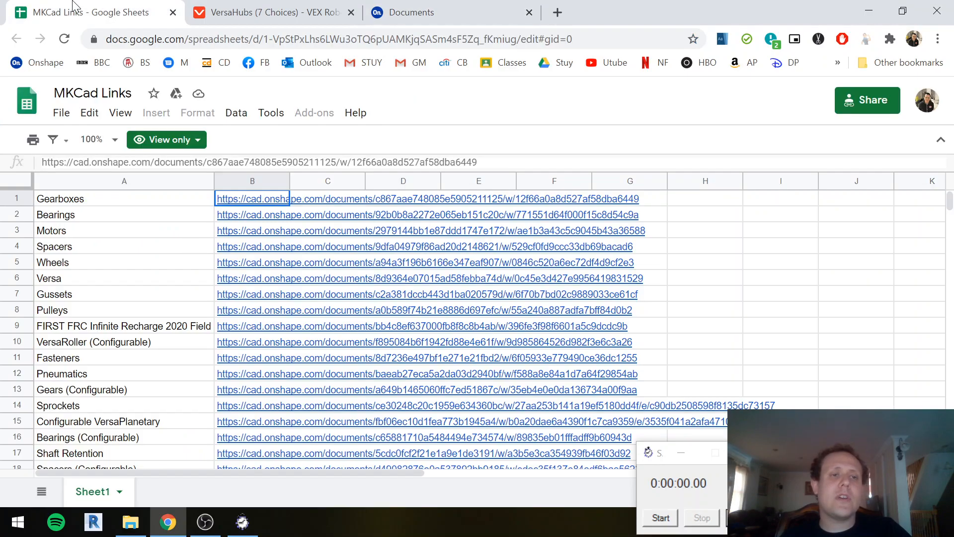
Look through the list of MKCad part library links and open the Gearboxes document
click(203, 266)
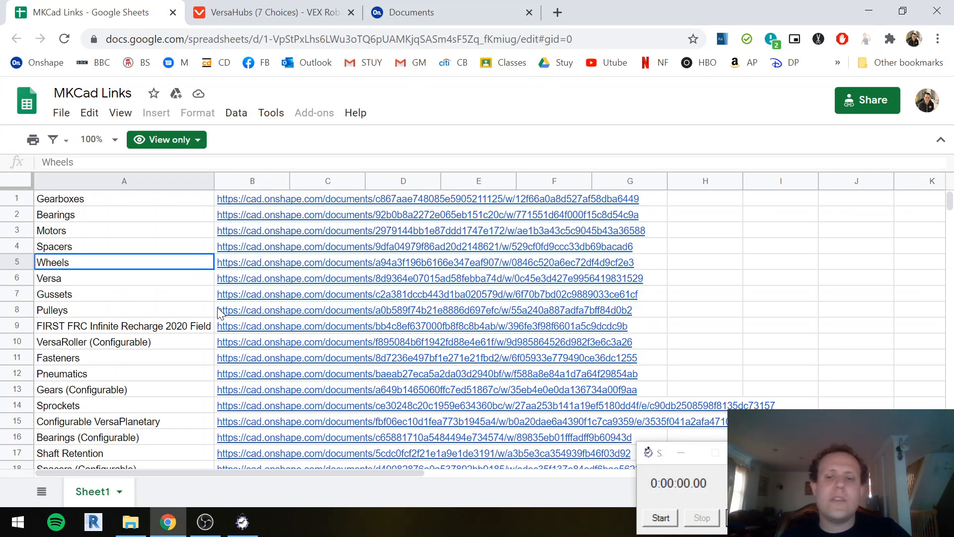
scroll(457, 370, down, 5)
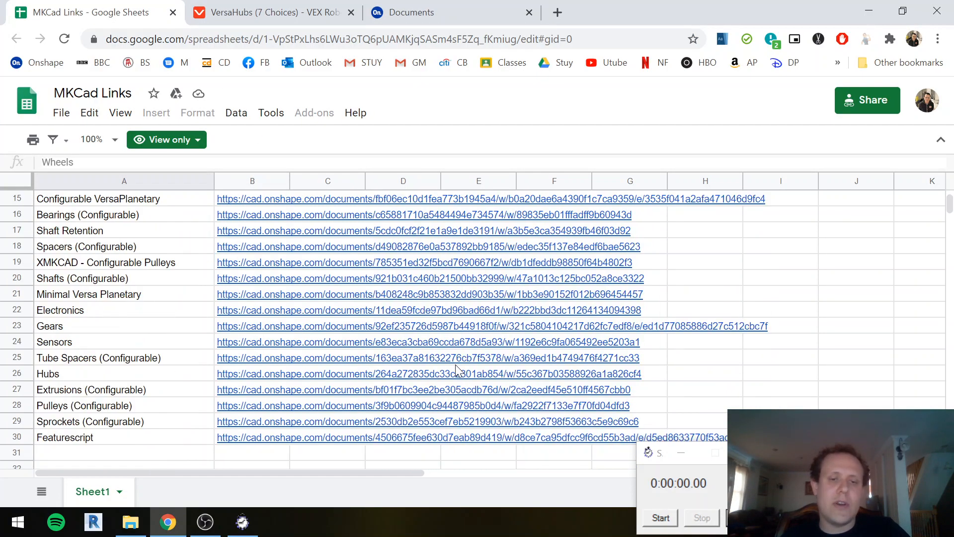
scroll(457, 370, up, 5)
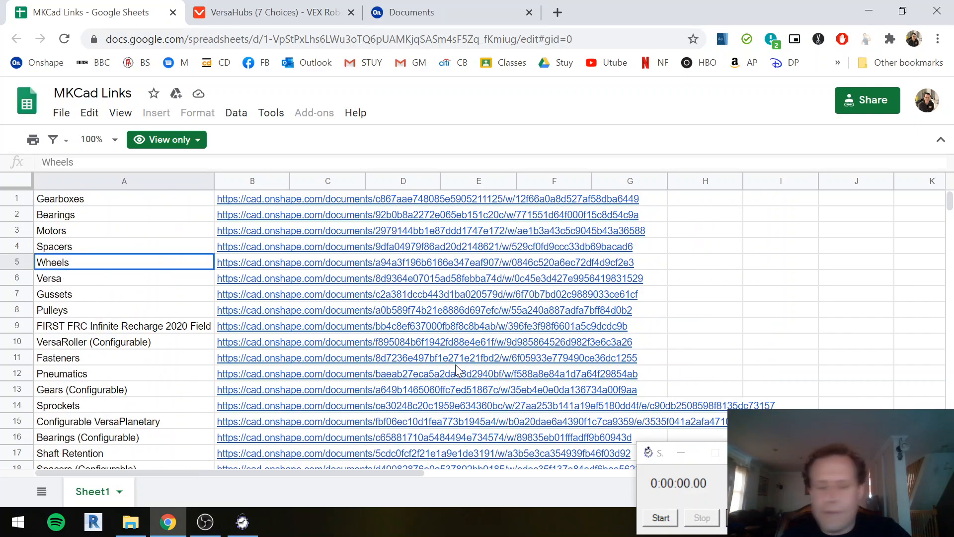
scroll(457, 365, down, 1)
scroll(299, 352, up, 1)
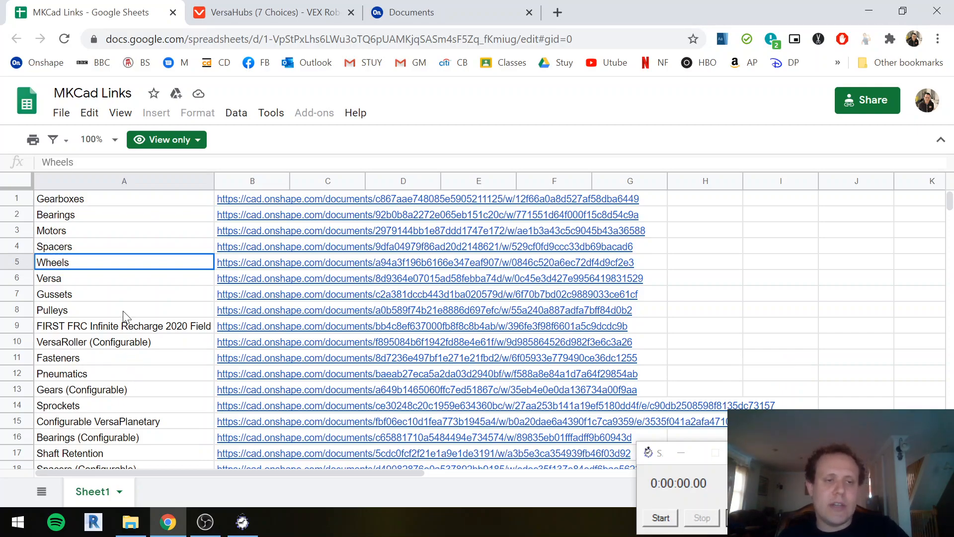
click(256, 205)
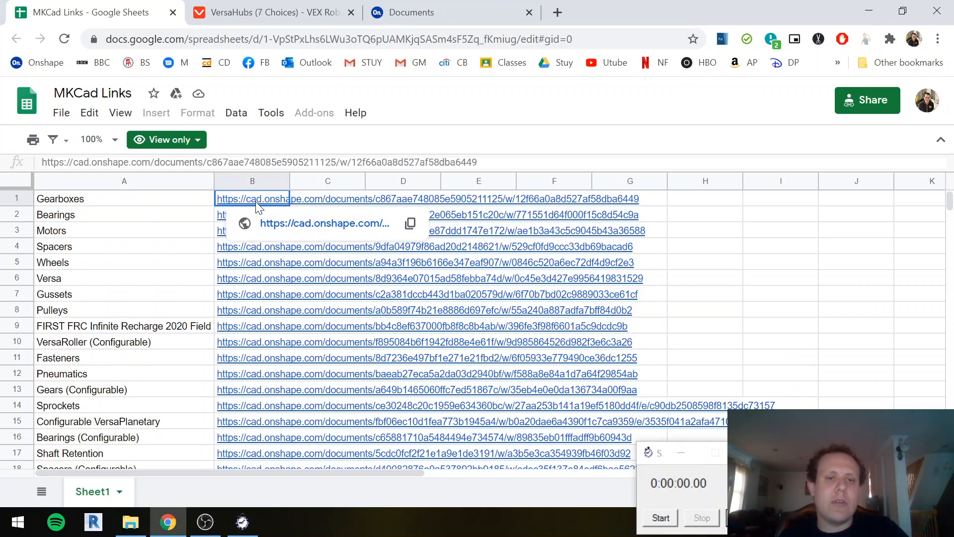
click(307, 226)
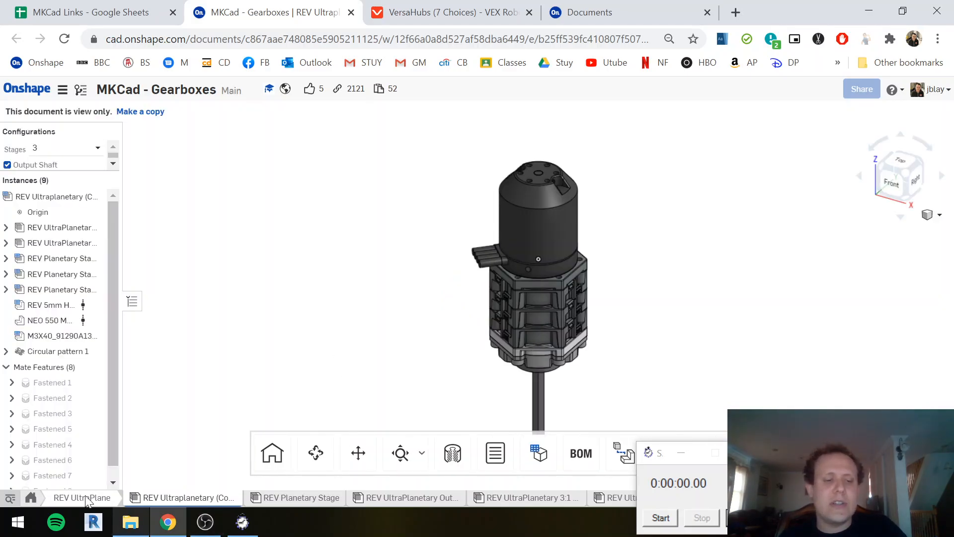
Examine the 3 CIM Ball Shifter model with the third stage from several sides, and go back to the Onshape documents list
click(32, 499)
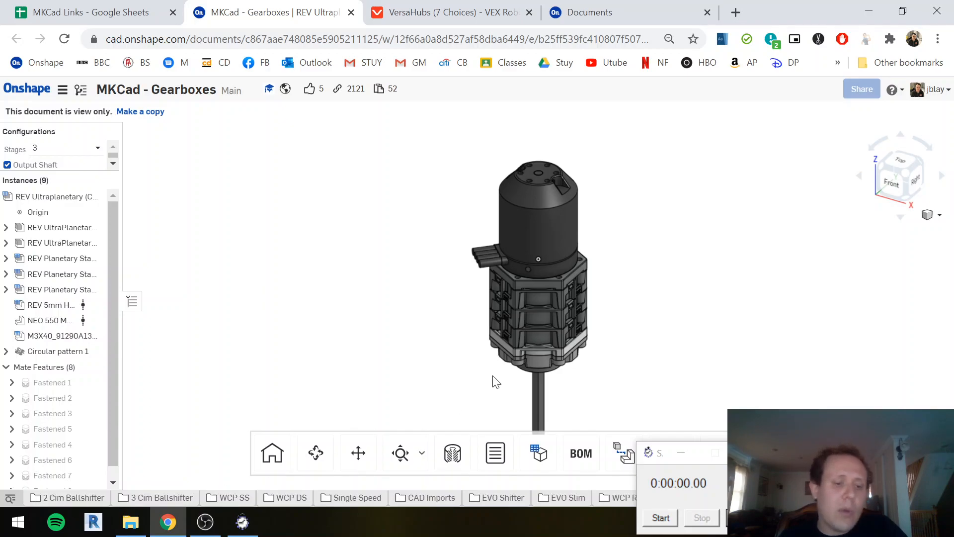
click(168, 498)
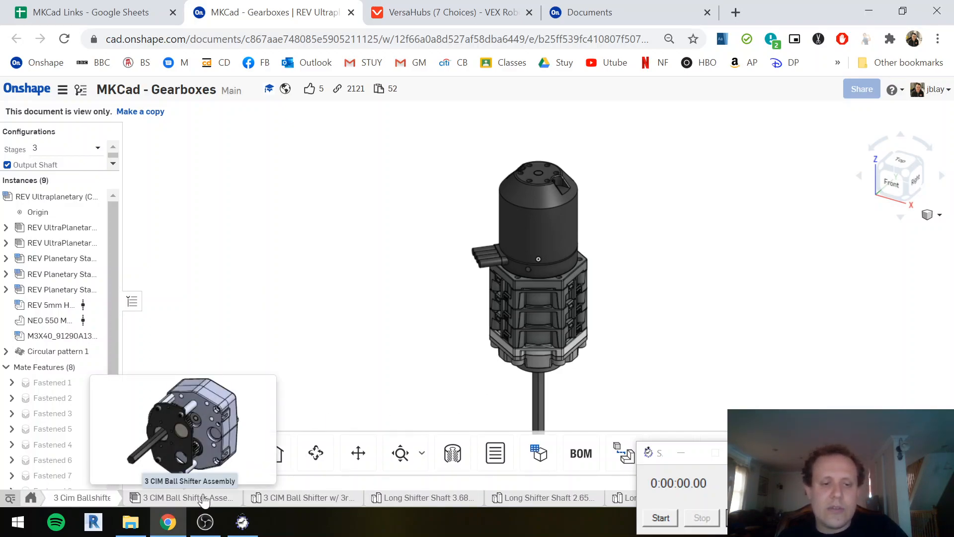
click(305, 498)
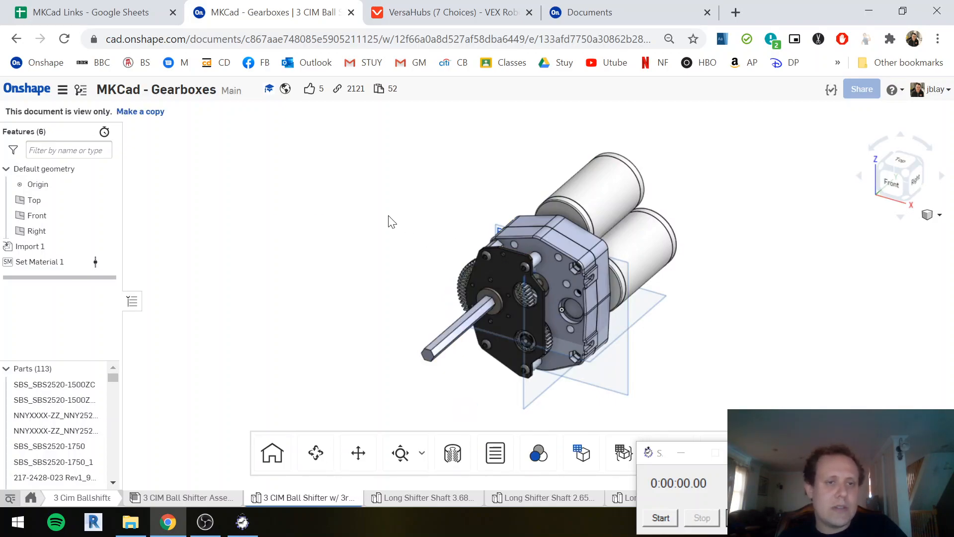
middle_drag(407, 226, 410, 226)
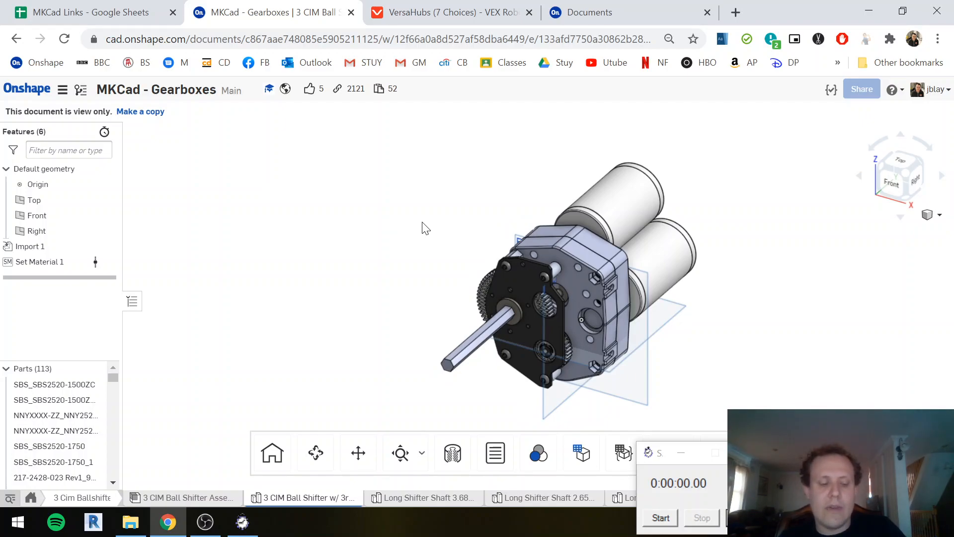
right_drag(435, 249, 527, 214)
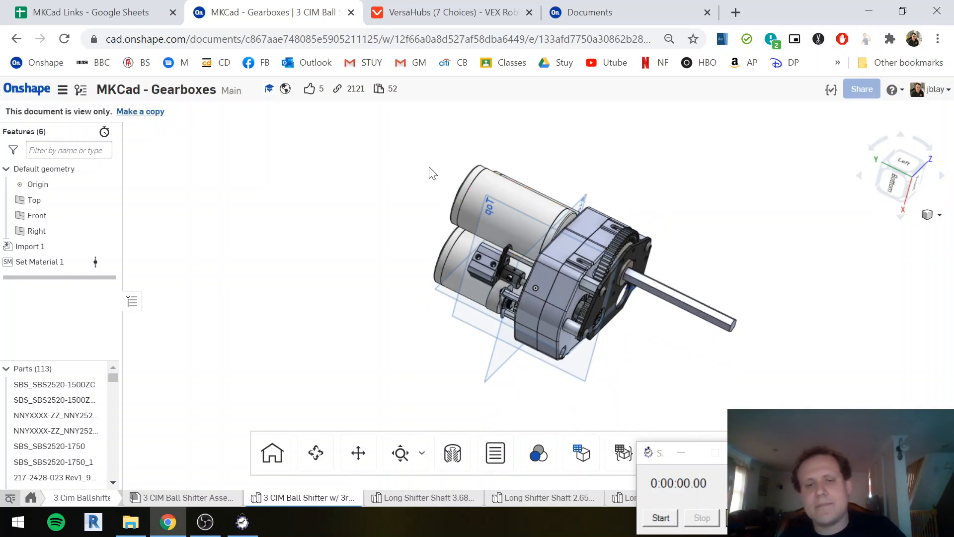
right_drag(715, 201, 572, 194)
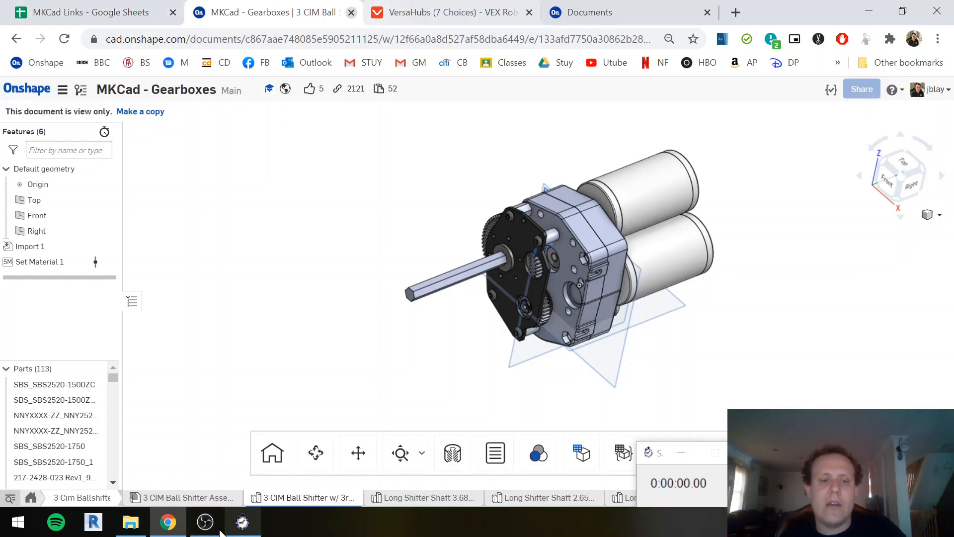
click(351, 14)
click(427, 13)
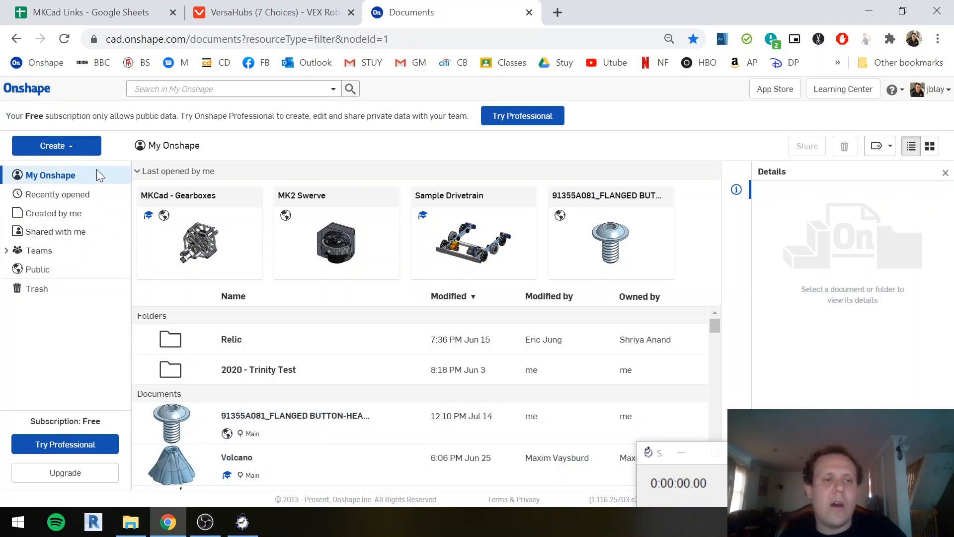
Import all files from the Desktop folder Drivetrain STEP files using the option Import to a single document
click(78, 148)
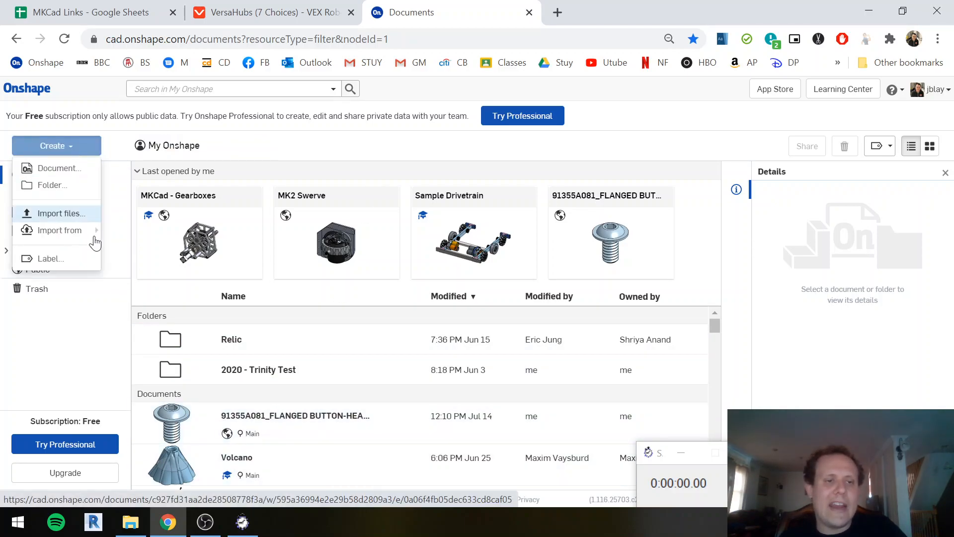
mouse_move(93, 240)
click(73, 214)
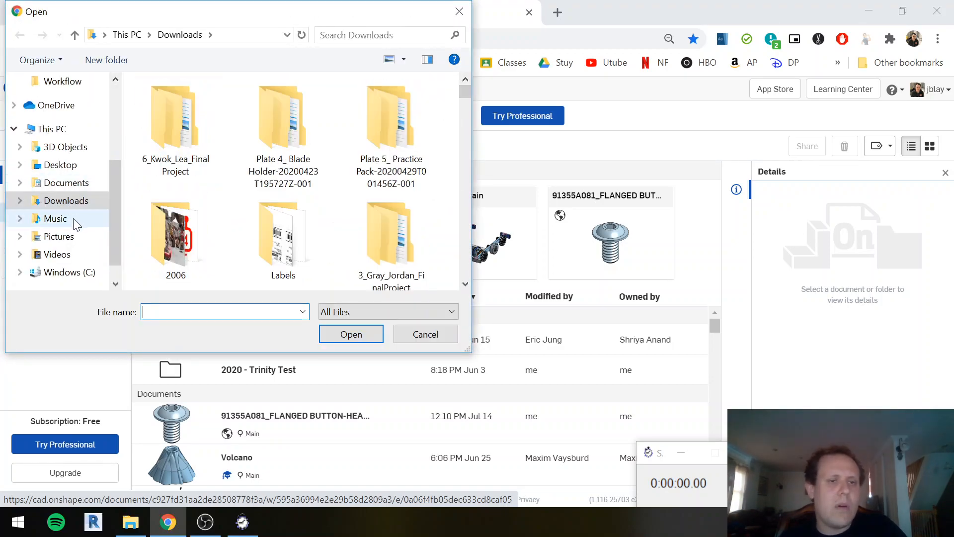
click(60, 164)
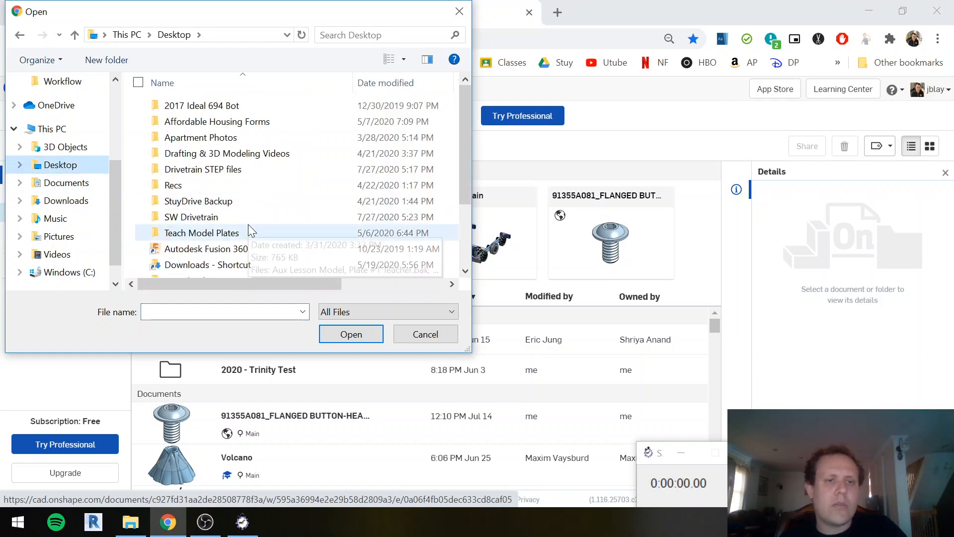
scroll(249, 234, down, 2)
scroll(248, 237, up, 1)
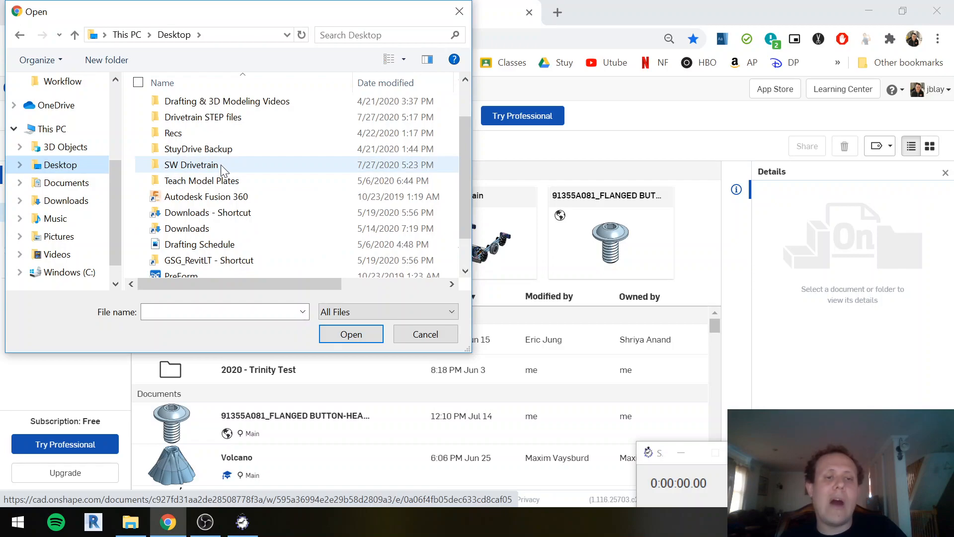
double_click(223, 117)
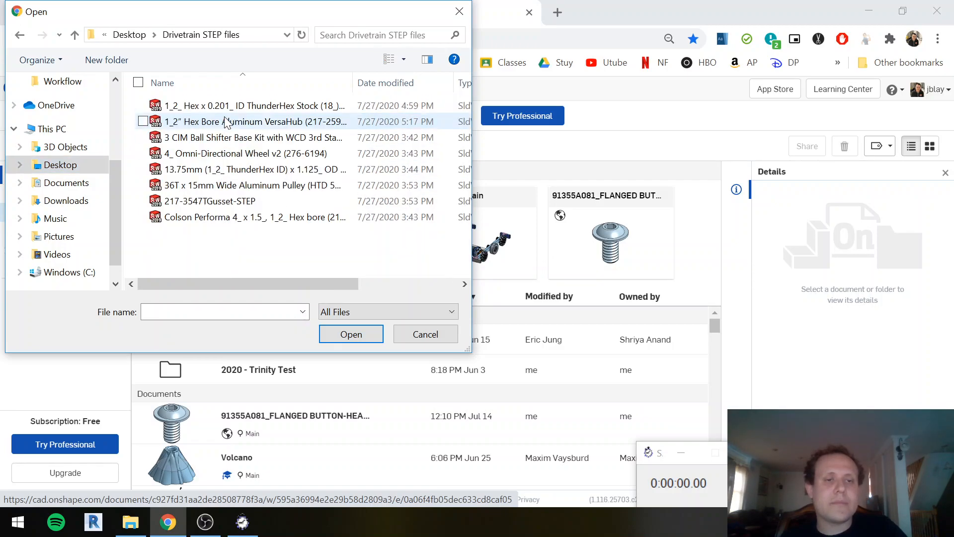
drag(244, 251, 195, 80)
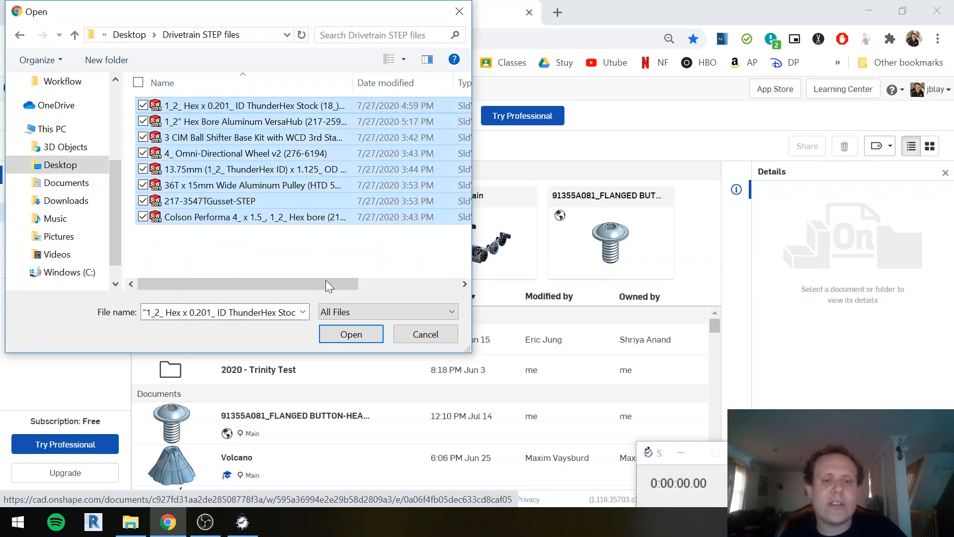
click(330, 335)
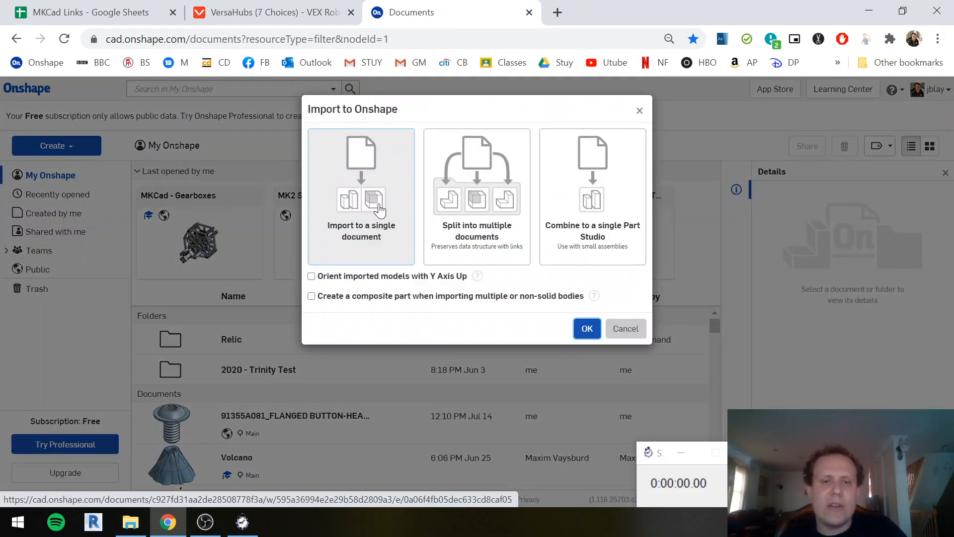
click(585, 329)
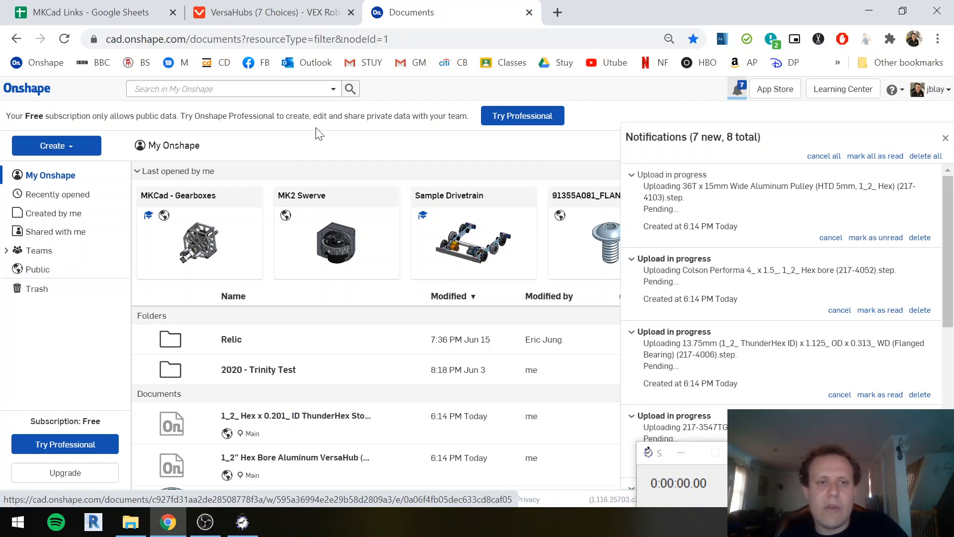
Create a new public document named Onshape Drive
click(15, 150)
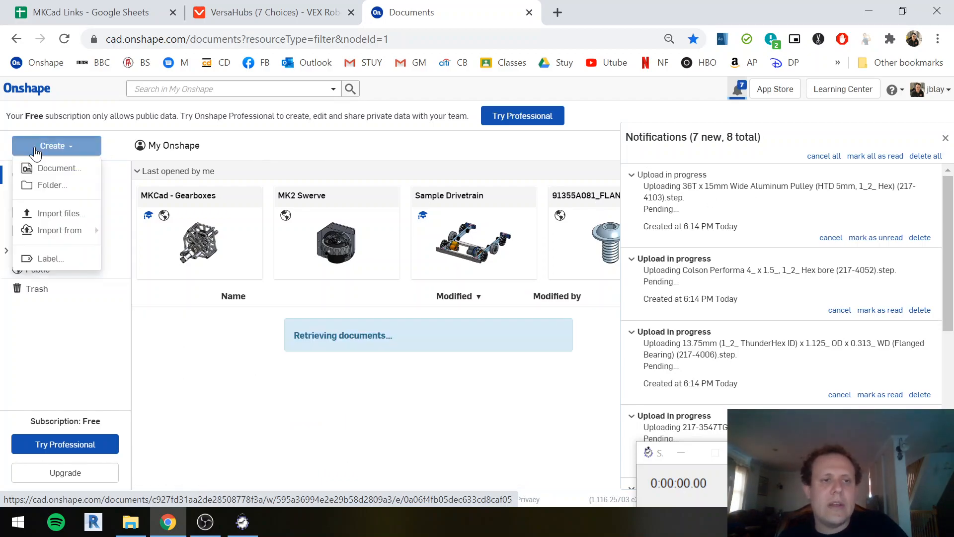
click(57, 169)
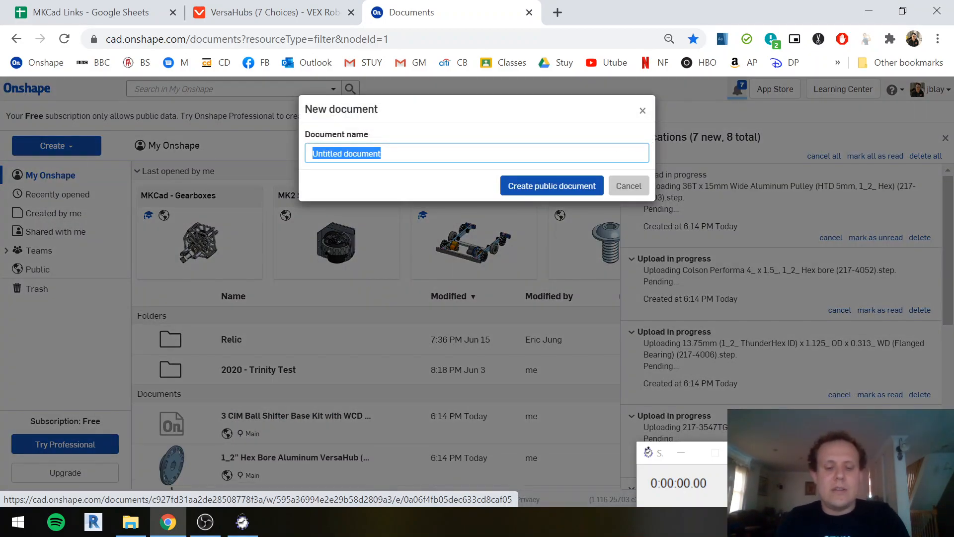
text(0)
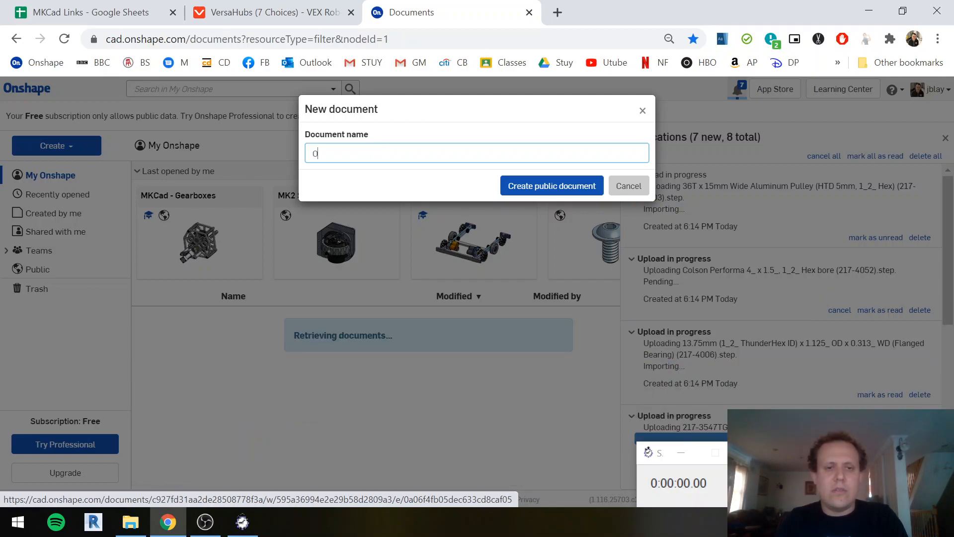
text(nshape)
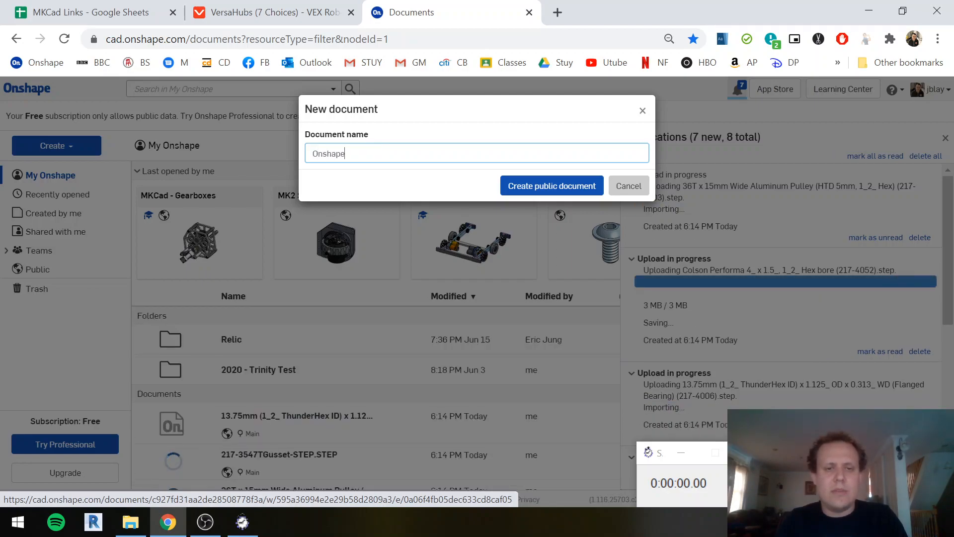
text( Drive)
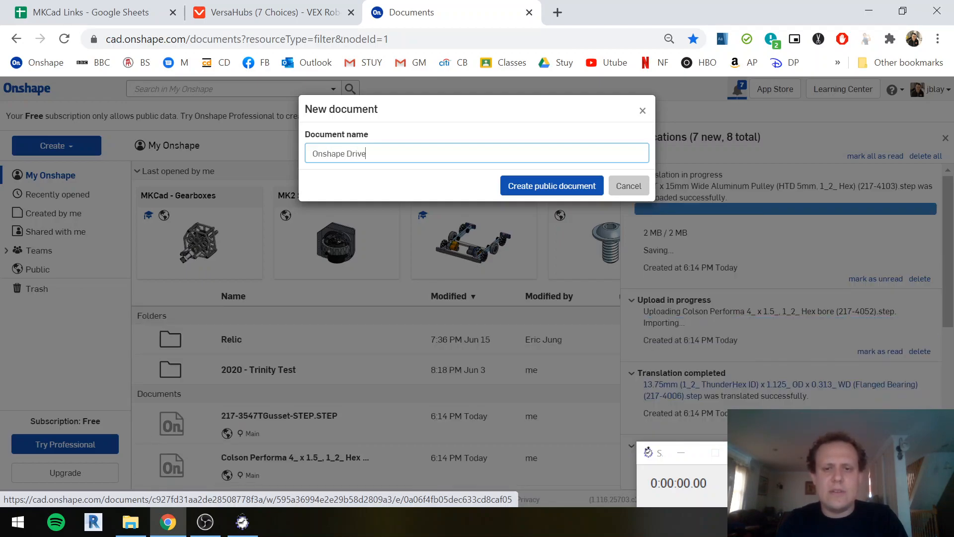
click(543, 188)
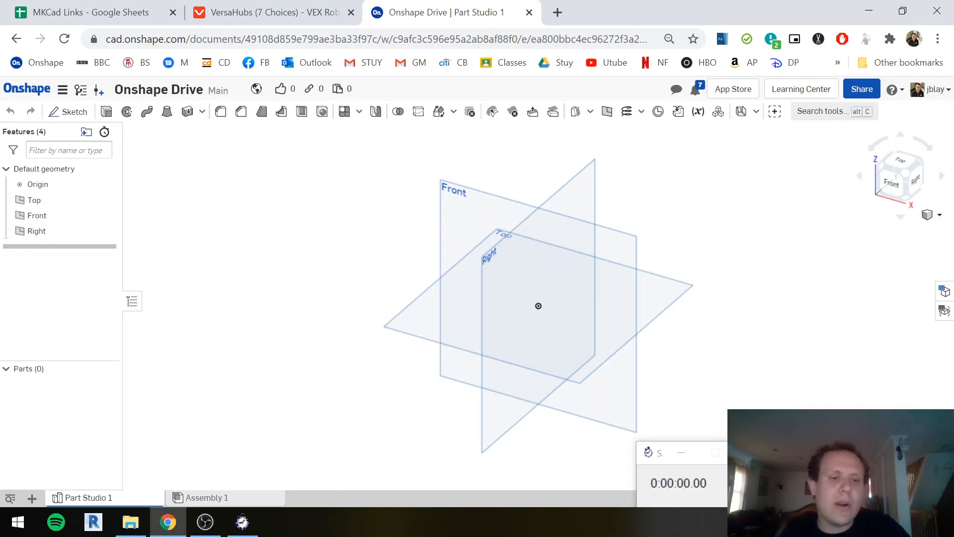
View Assembly 1, return to Part Studio 1 and start the stopwatch
click(198, 499)
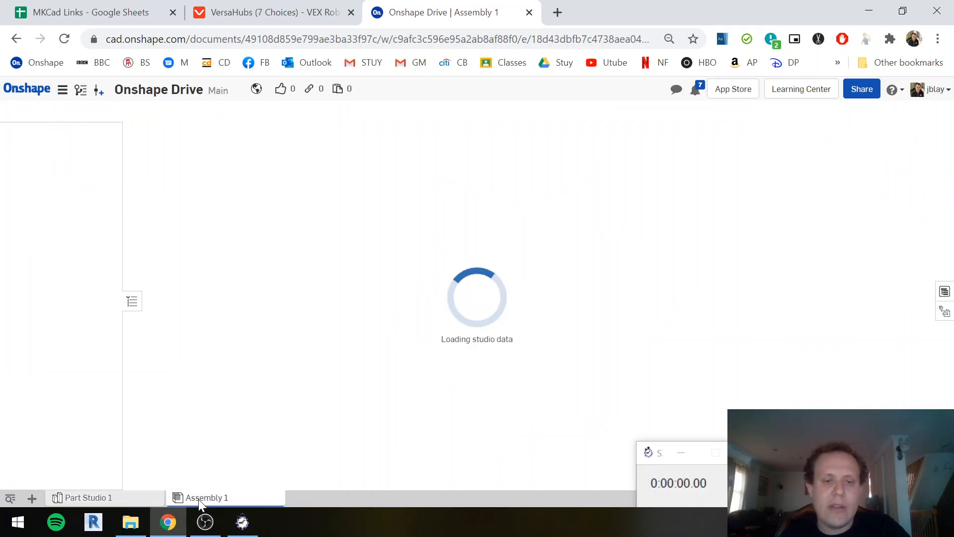
click(102, 498)
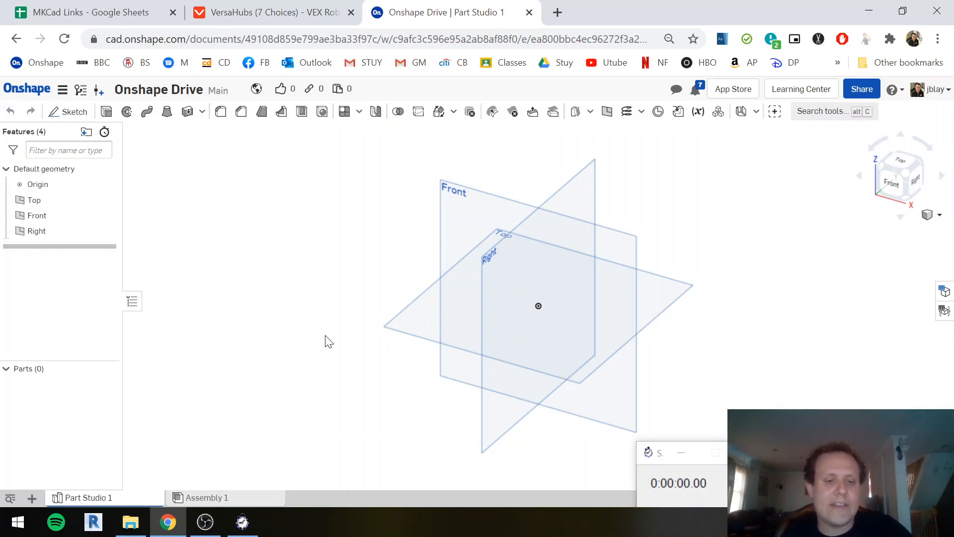
click(712, 496)
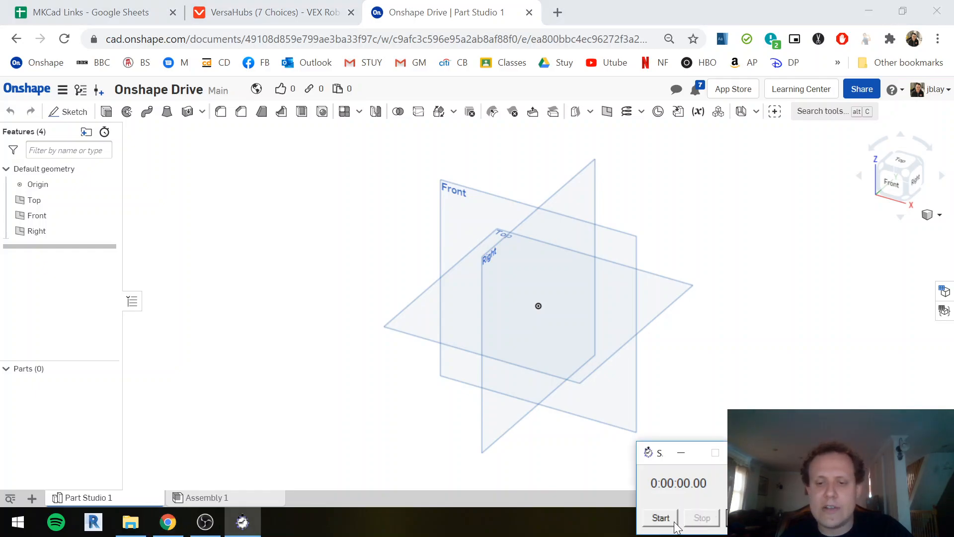
click(661, 518)
click(240, 356)
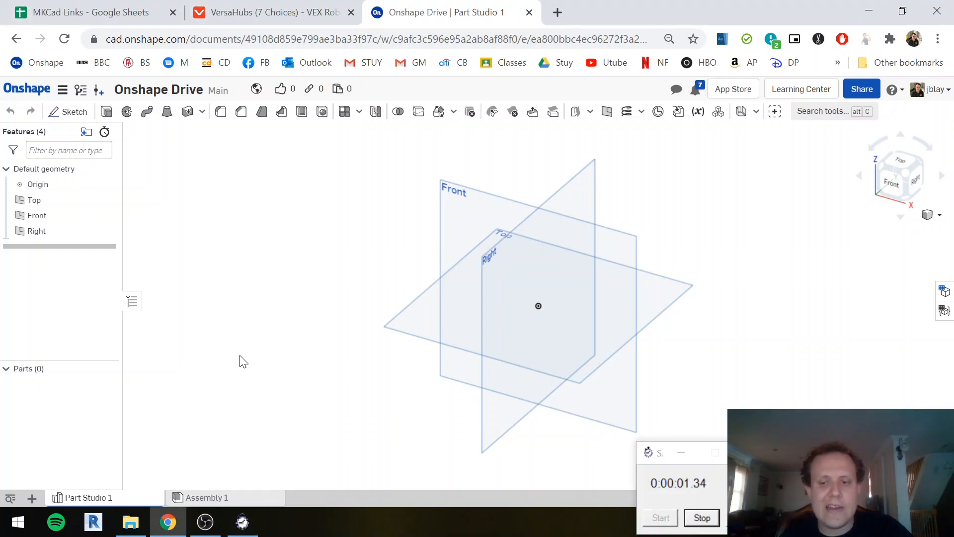
Start a sketch on the Right plane and draw a center point rectangle around the origin, about 0.65 by 1.55 inches
click(86, 113)
click(506, 266)
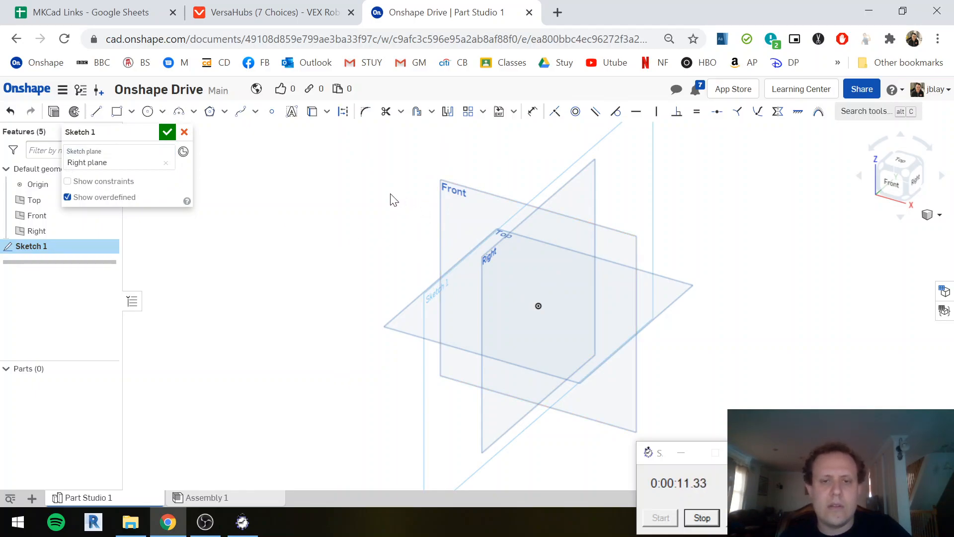
key(n)
click(117, 111)
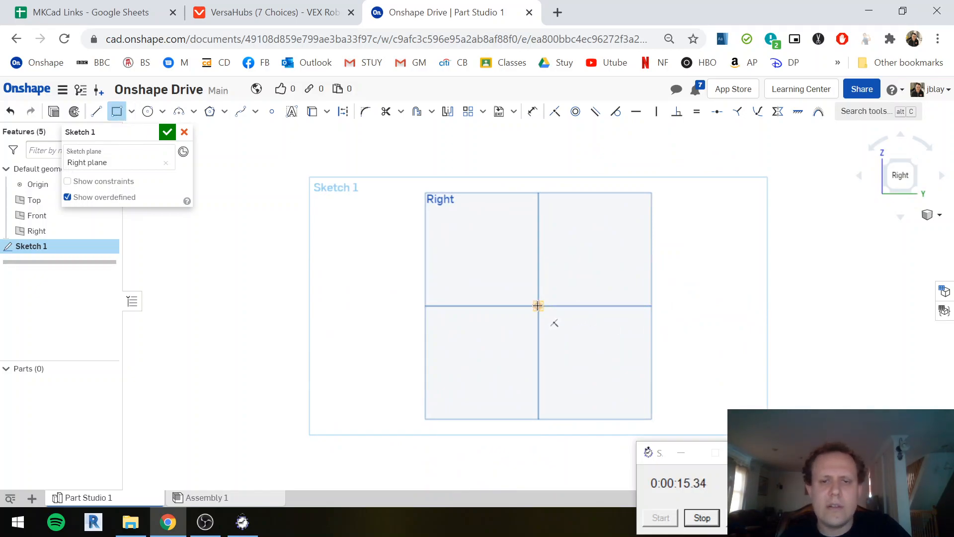
click(131, 111)
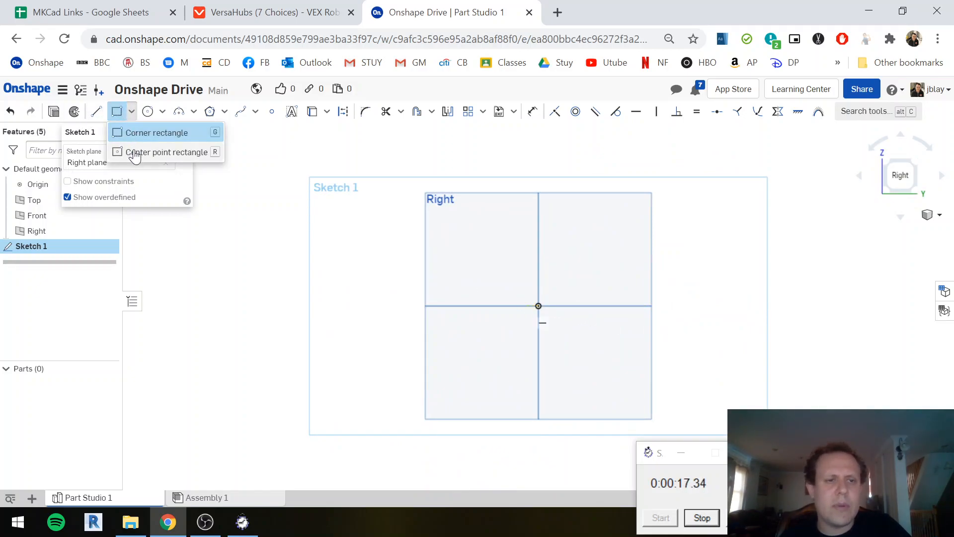
click(135, 153)
click(538, 306)
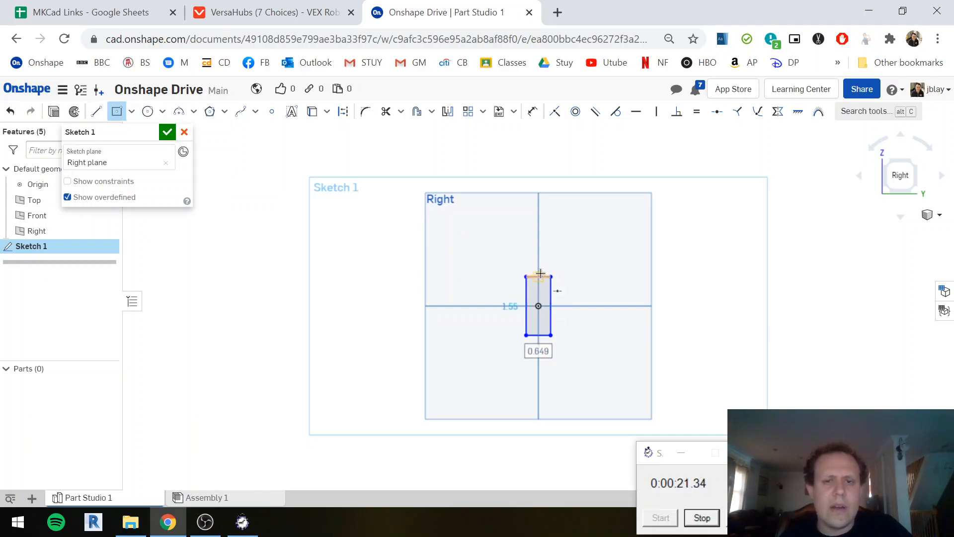
Dimension the rectangle's horizontal edge and set its width to 1 inch
key(d)
click(537, 275)
click(538, 254)
key(Escape)
key(d)
click(544, 278)
click(553, 260)
text(p)
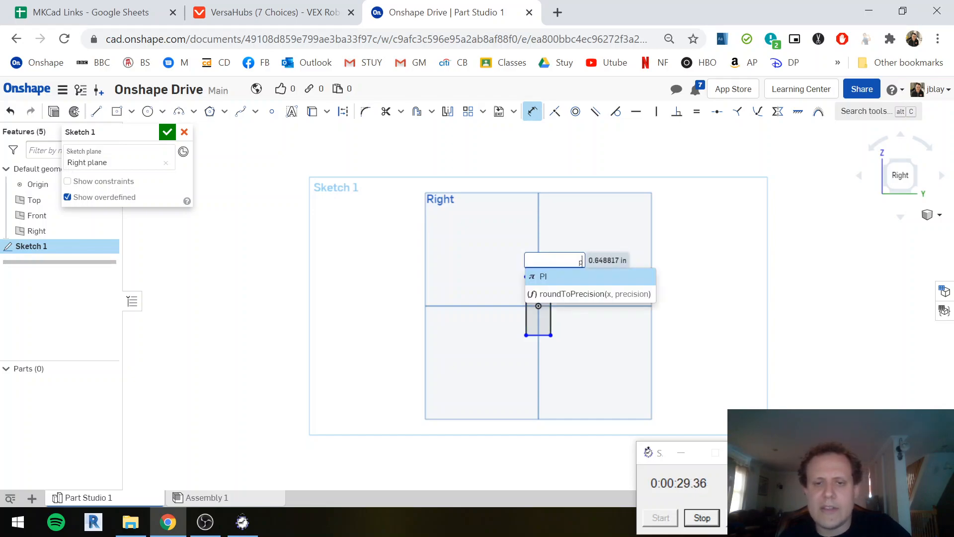
key(BackSpace)
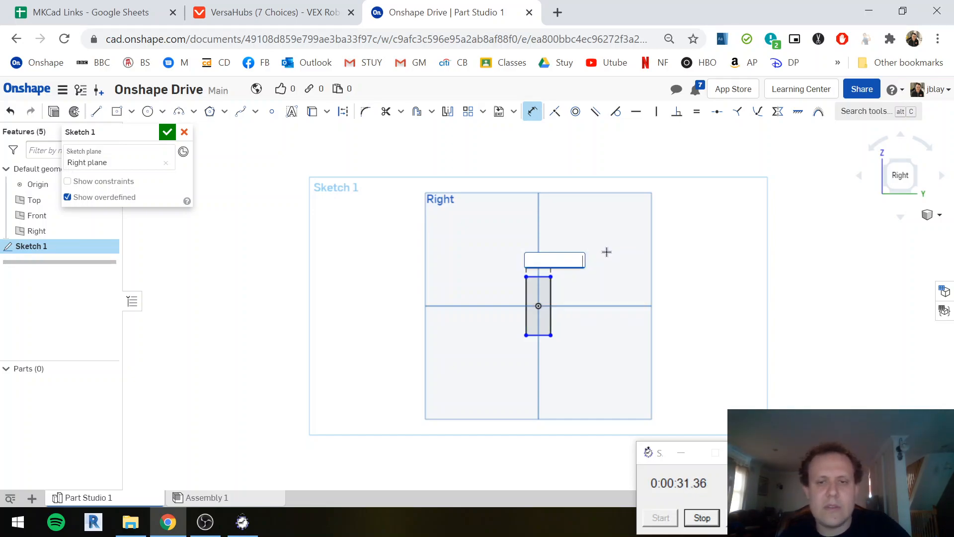
key(Return)
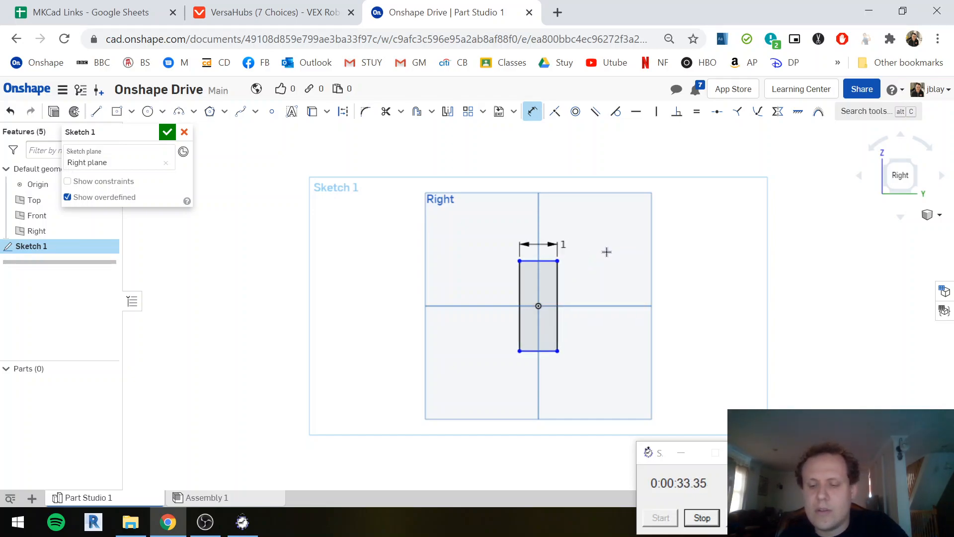
Hide the default planes and set the rectangle's height to 2 inches
key(p)
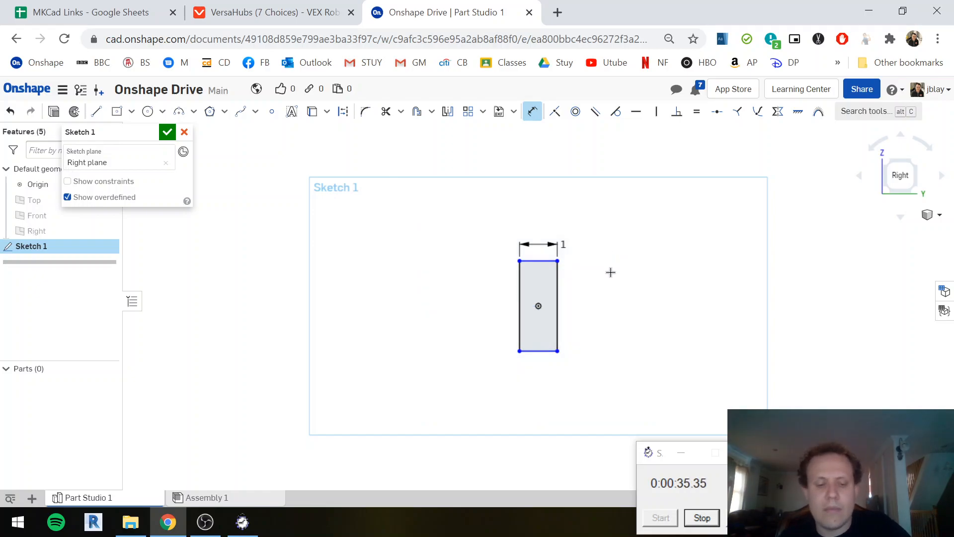
key(Escape)
key(d)
click(559, 293)
click(591, 296)
text(2)
key(Return)
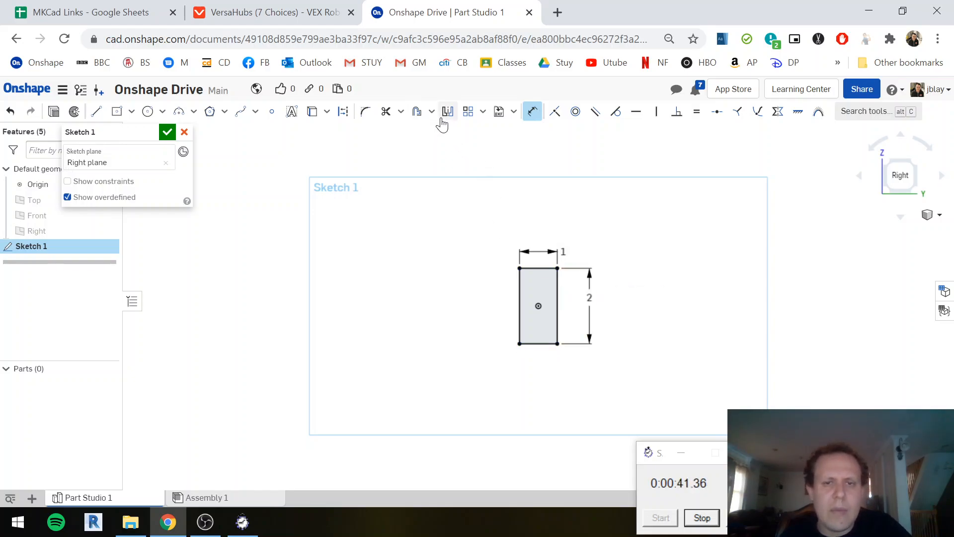
Offset all four edges of the rectangle inward by about 0.29 inches to form an inner rectangle
click(417, 111)
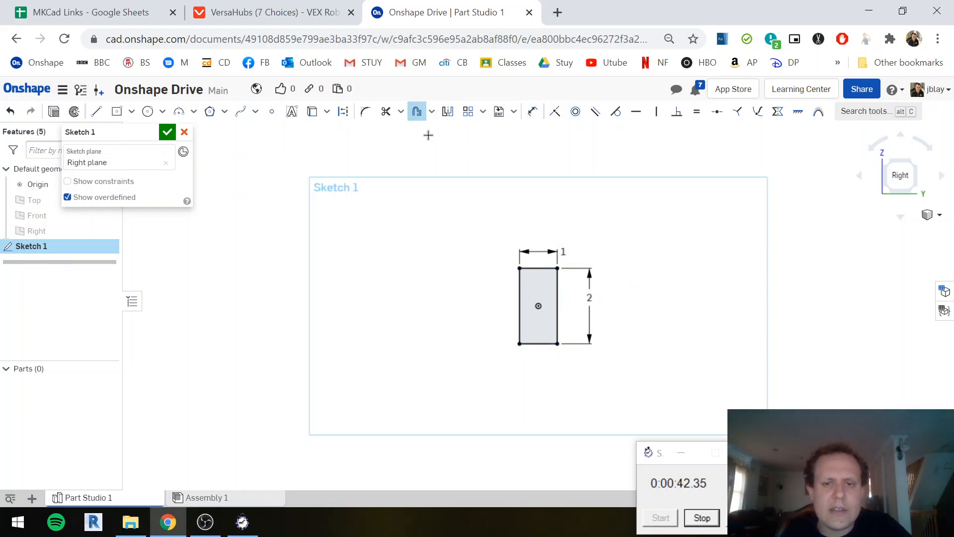
click(534, 269)
click(519, 286)
click(557, 287)
click(545, 343)
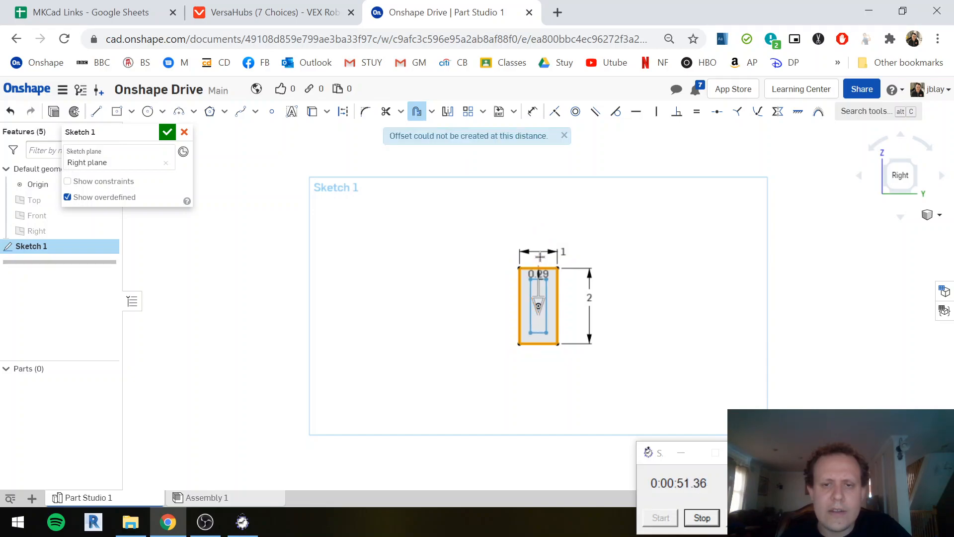
click(542, 275)
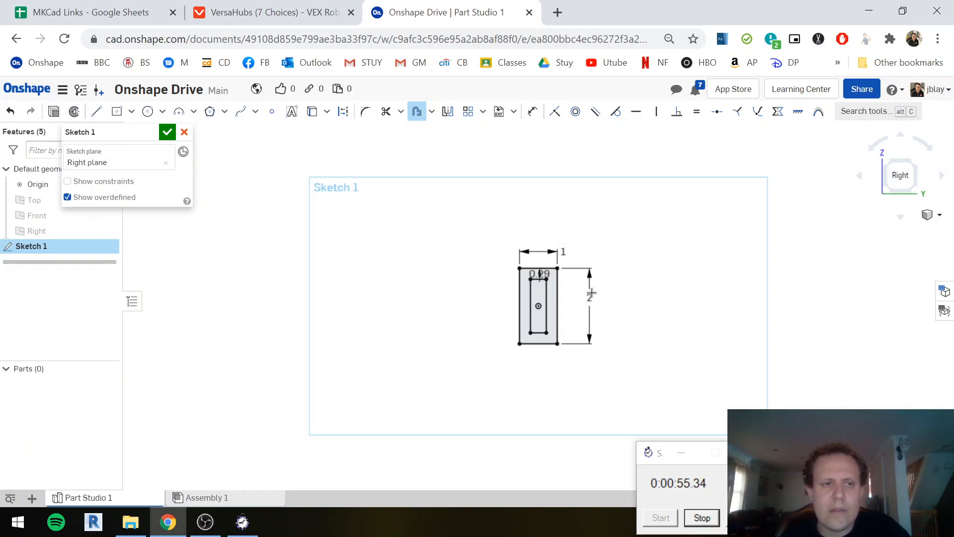
Set the offset between the outer and inner rectangles to 0.1 inches
scroll(545, 274, up, 5)
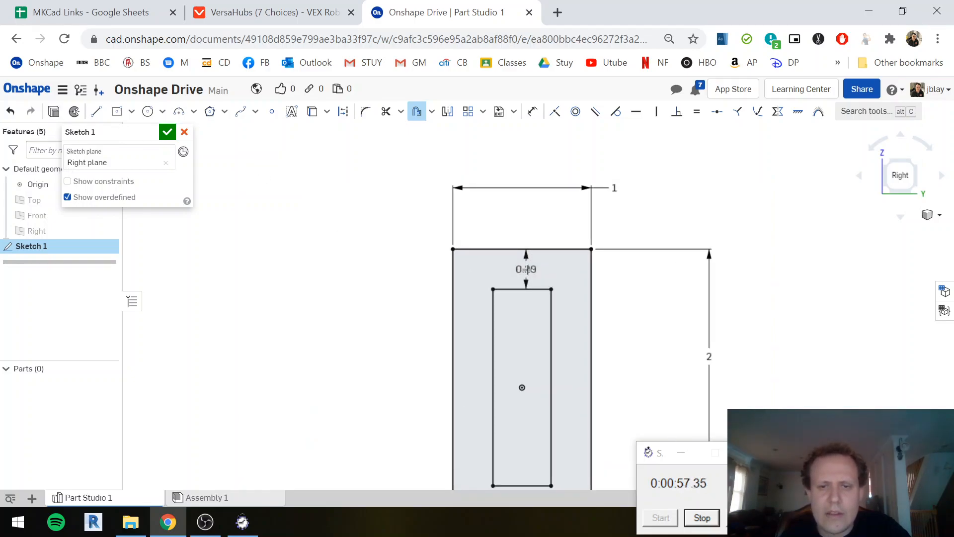
key(Escape)
double_click(526, 273)
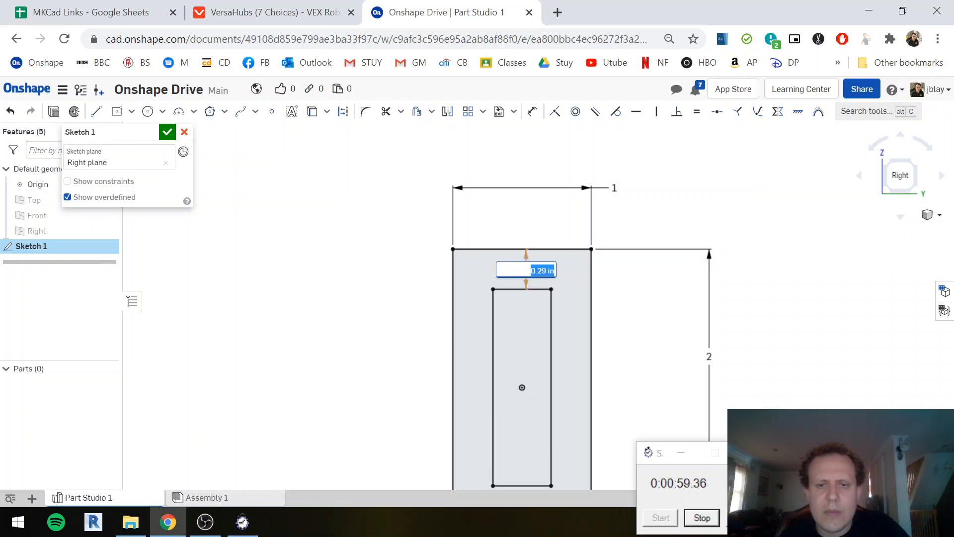
text(.1)
key(Return)
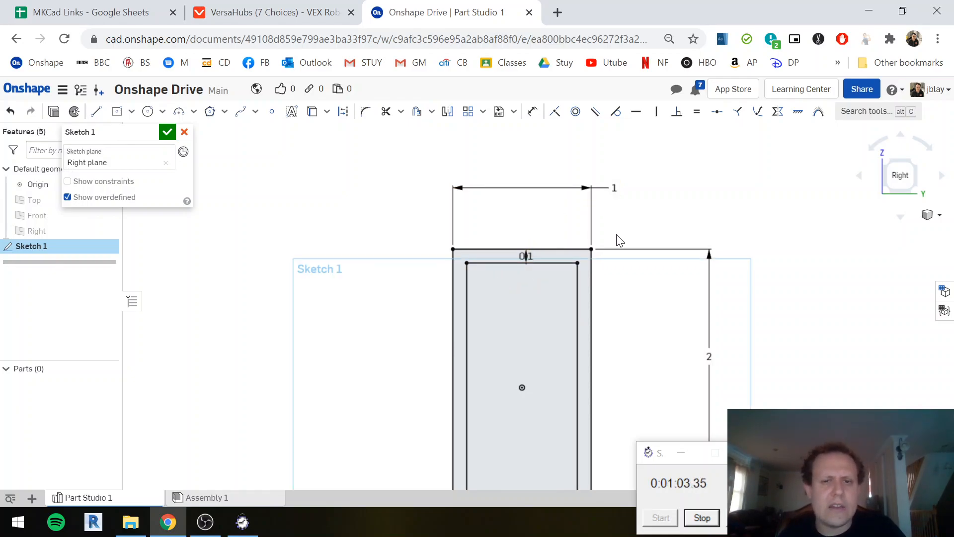
Finish the sketch and extrude the ring between the two rectangles as a new solid into a long hollow tube
key(Return)
key(shift+e)
scroll(621, 271, up, 2)
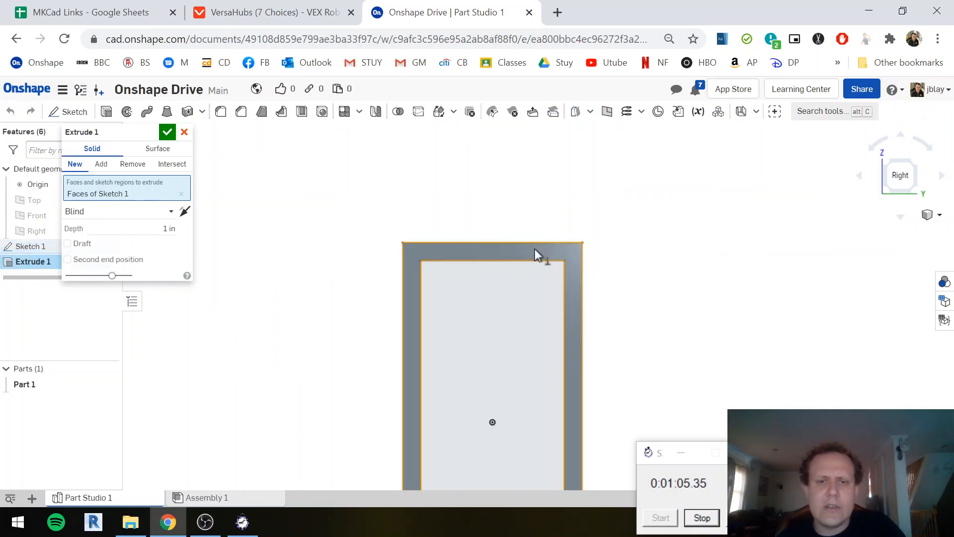
scroll(636, 298, down, 3)
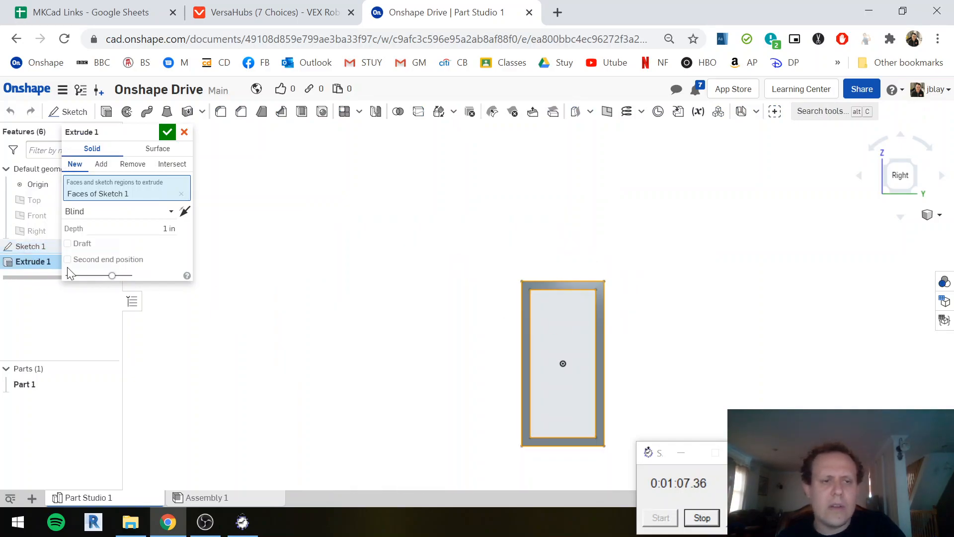
click(168, 229)
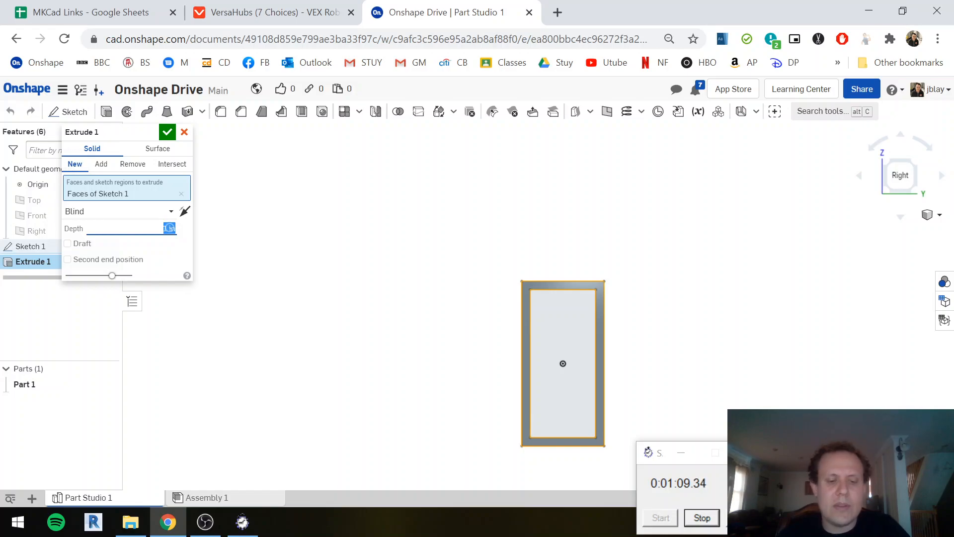
click(168, 131)
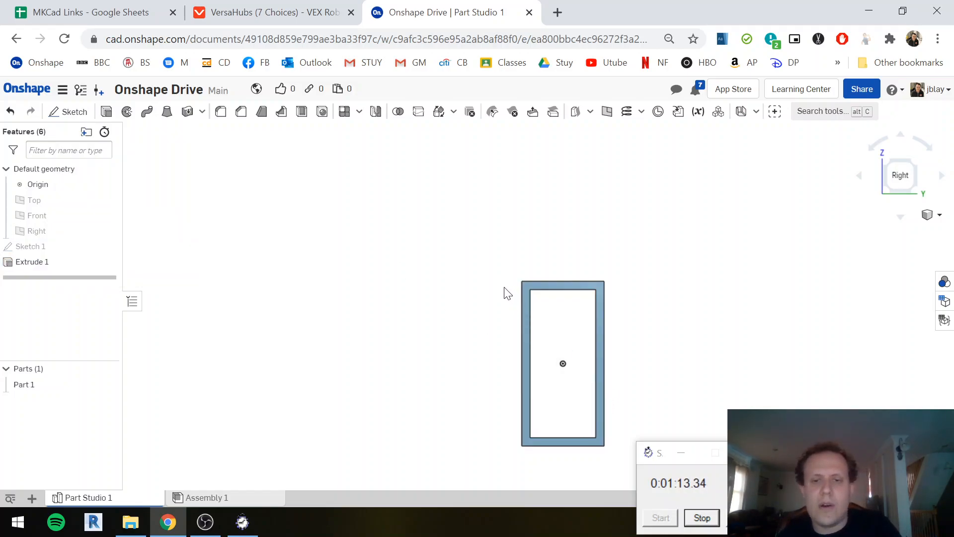
Start a new sketch on the tube's narrow top face, viewed straight on
right_drag(496, 297, 528, 313)
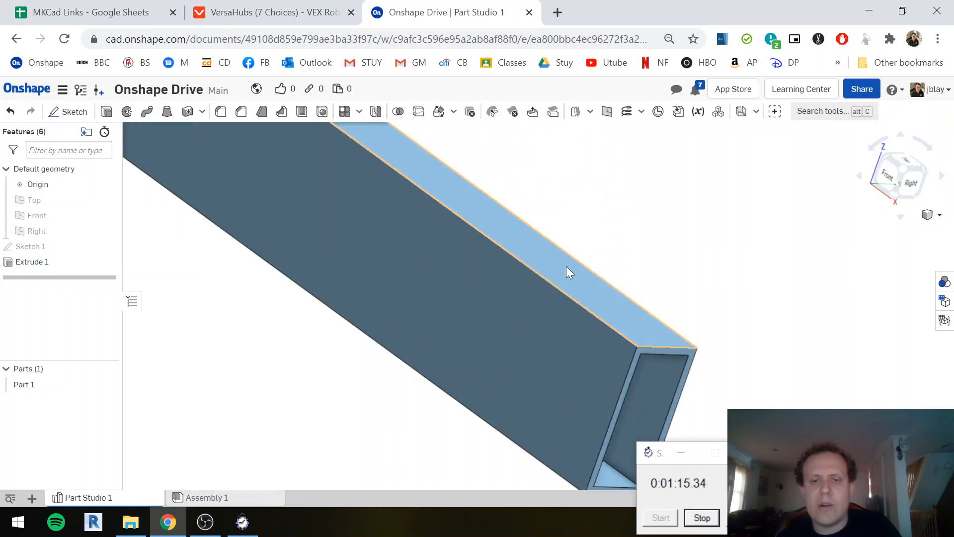
scroll(570, 267, down, 5)
middle_drag(518, 205, 502, 293)
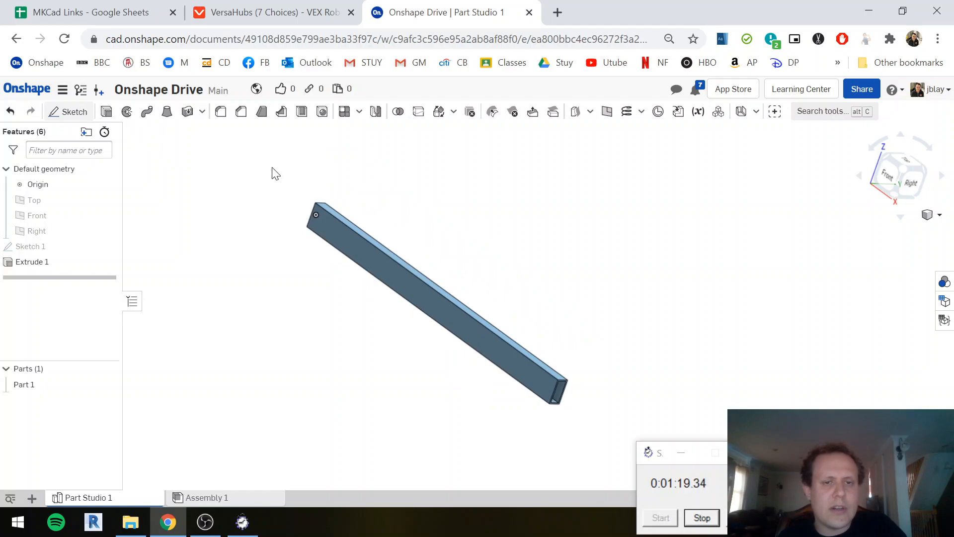
scroll(323, 208, up, 5)
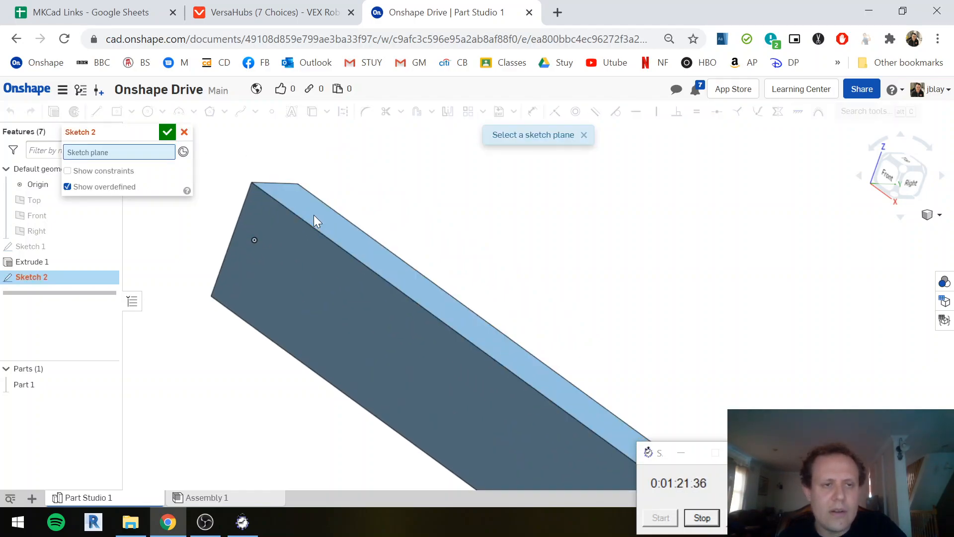
click(314, 214)
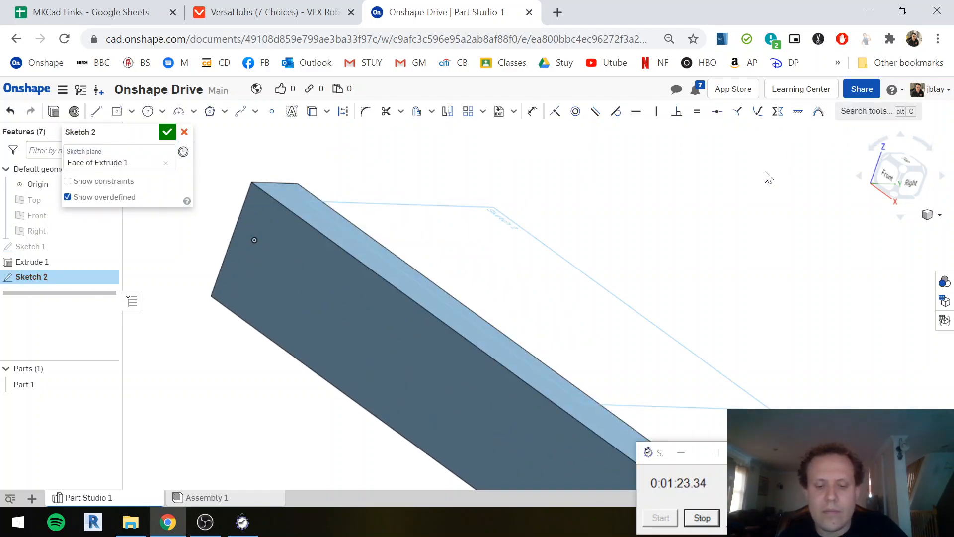
key(n)
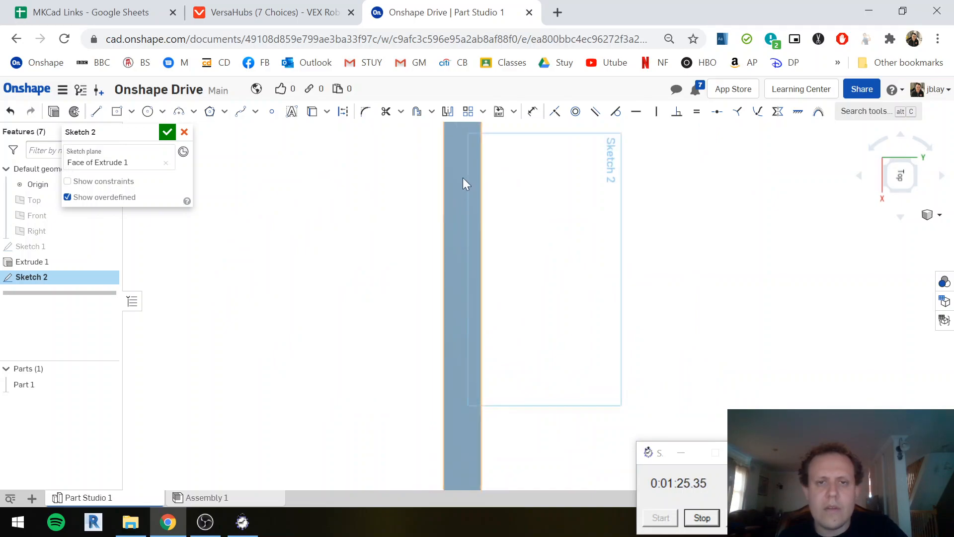
Draw a circle about 0.44 inches in diameter on the centerline of the top face, near the tube's origin end
key(c)
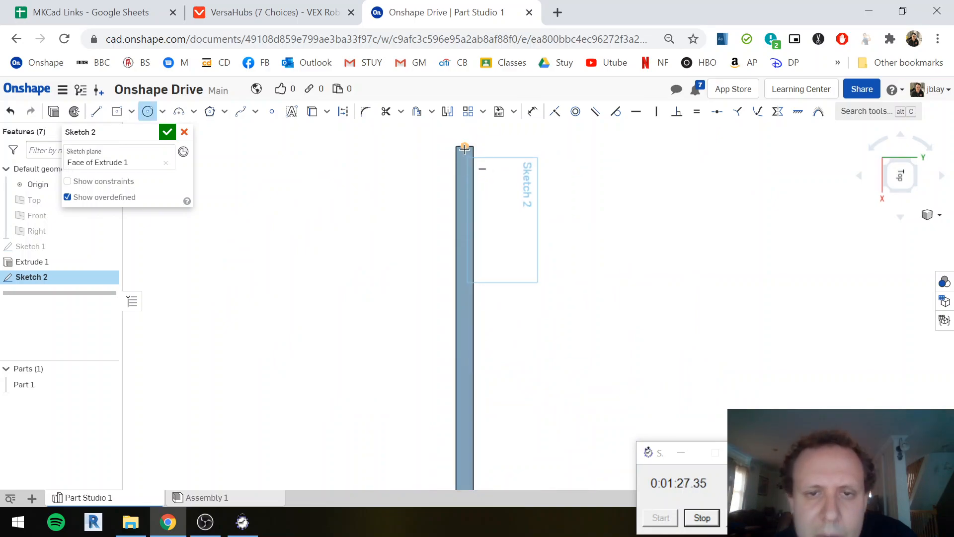
scroll(463, 159, up, 4)
scroll(462, 151, down, 2)
click(462, 149)
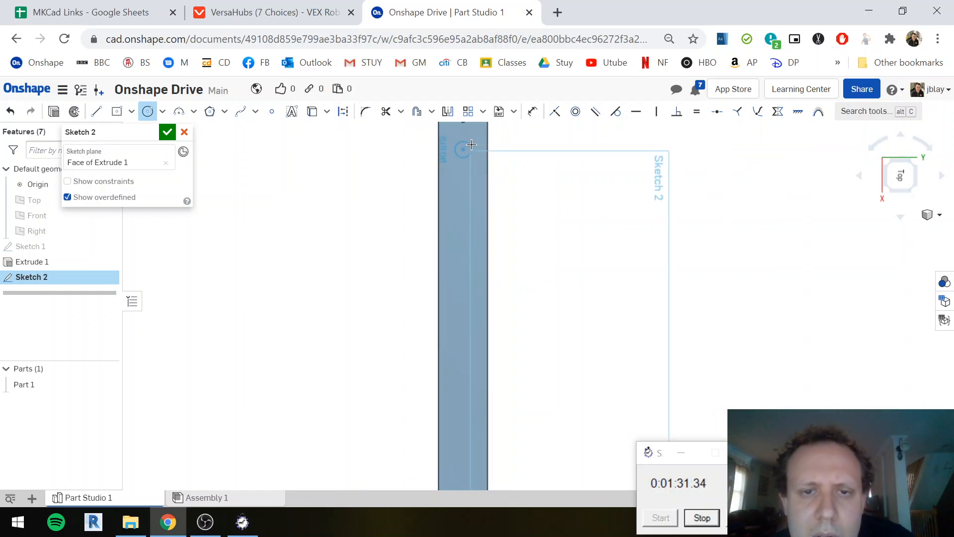
click(472, 144)
Set the circle's diameter to 0.163 inches
key(u)
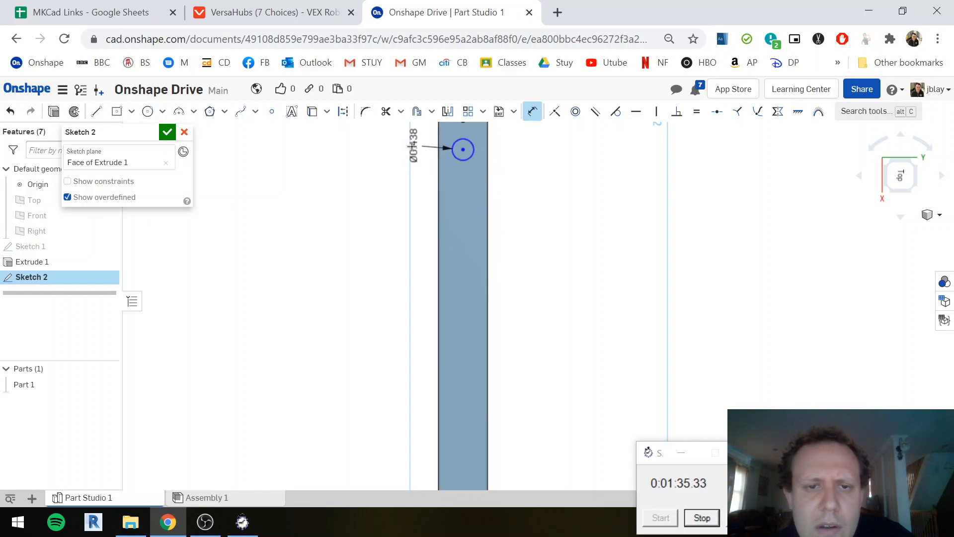
click(398, 147)
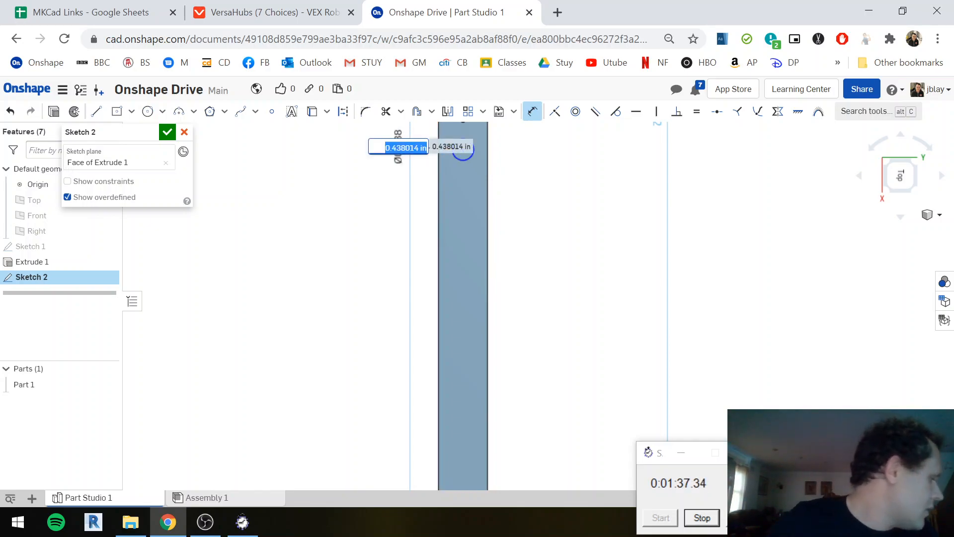
text(.196)
key(Return)
Set the distance from the tube's end edge to the circle's center to 1 inch
scroll(503, 150, up, 5)
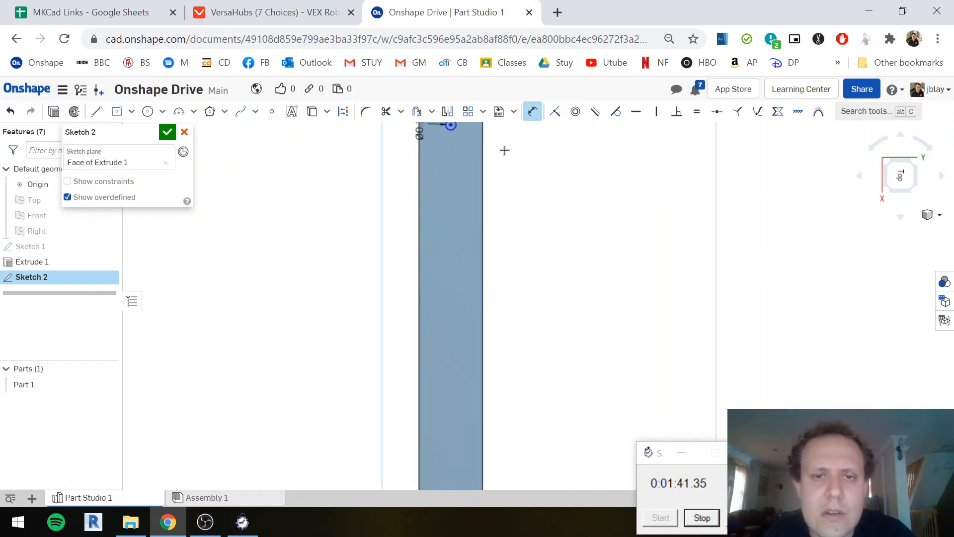
scroll(495, 146, down, 5)
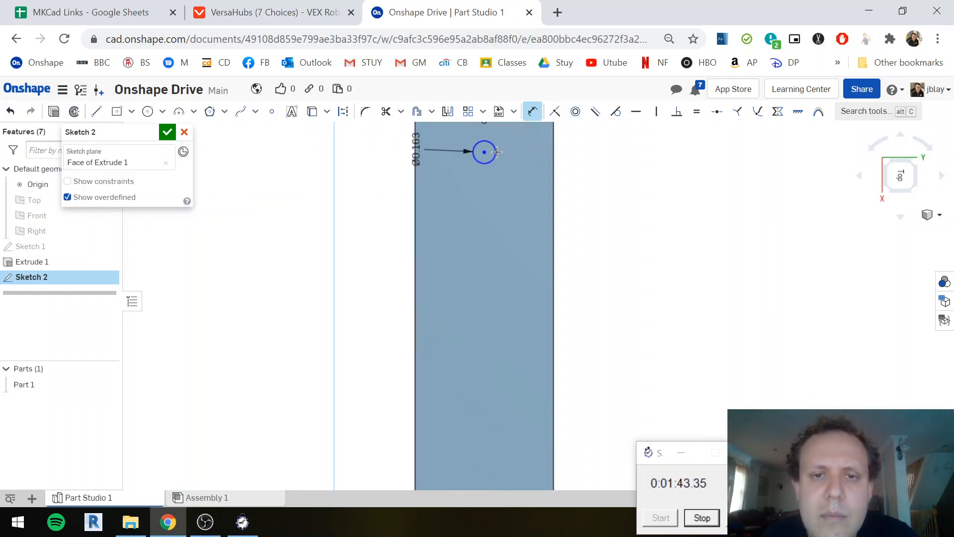
middle_drag(607, 164, 615, 215)
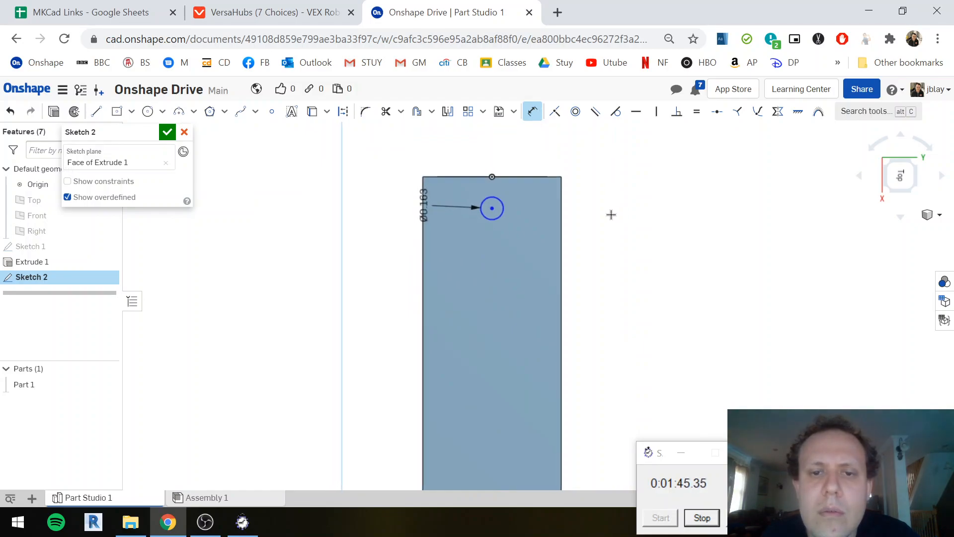
click(526, 177)
click(492, 208)
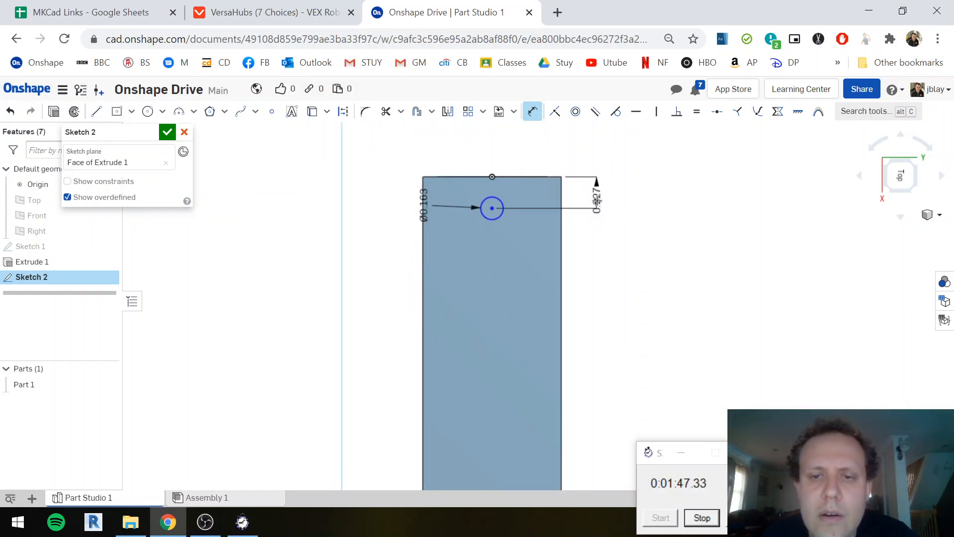
click(596, 202)
text(1)
key(Return)
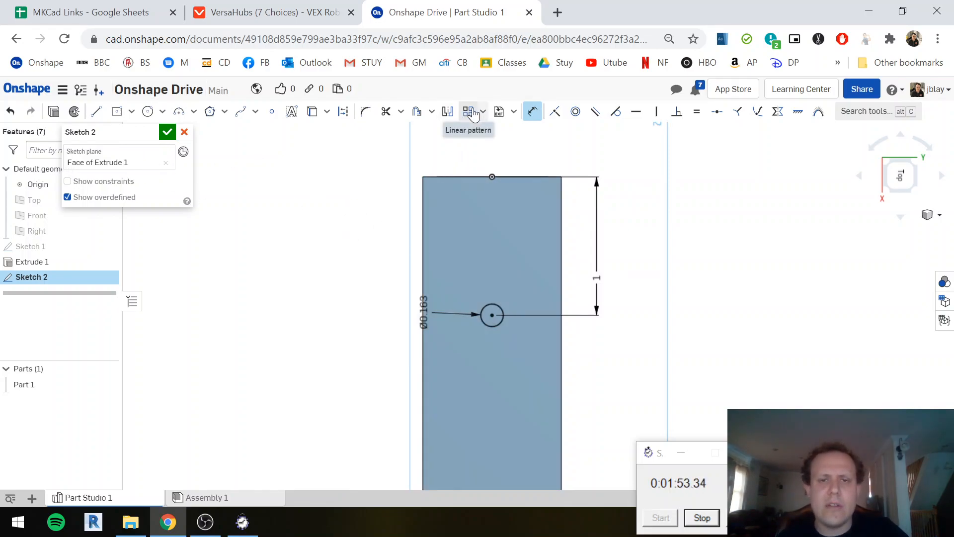
click(473, 117)
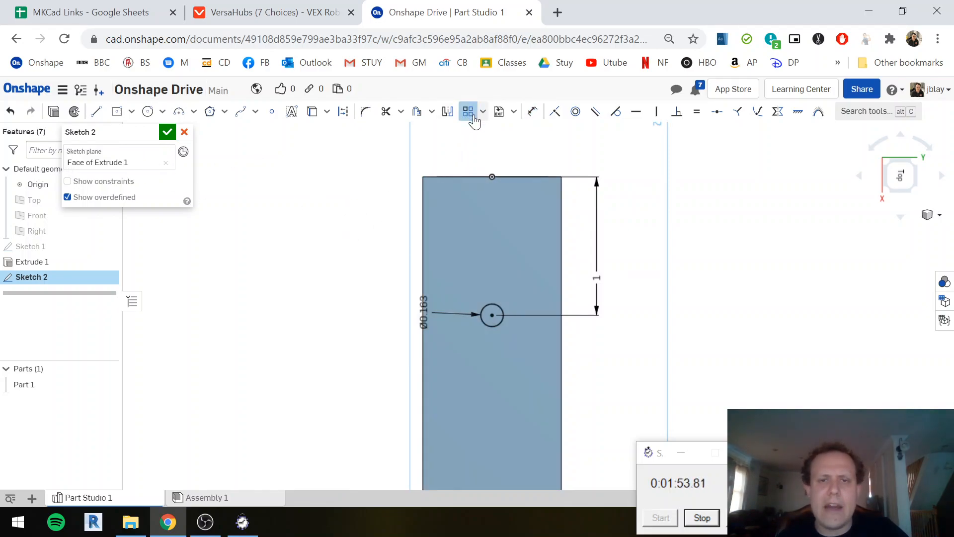
click(503, 315)
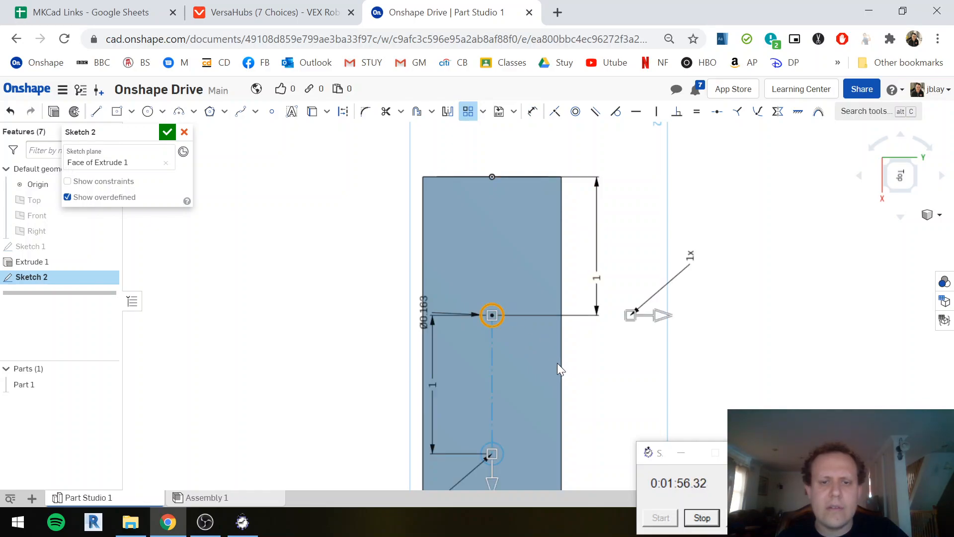
double_click(432, 386)
text(30)
key(Return)
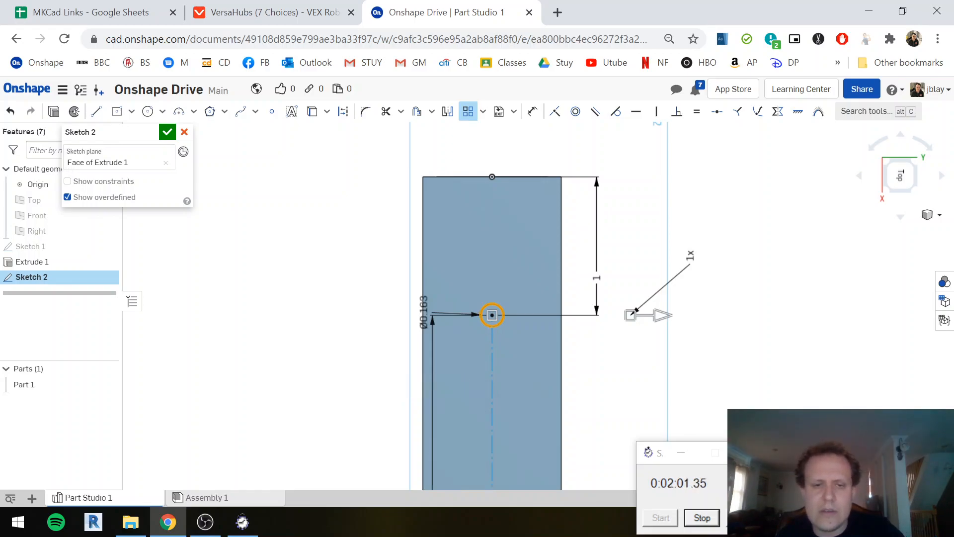
scroll(517, 410, up, 3)
key(Escape)
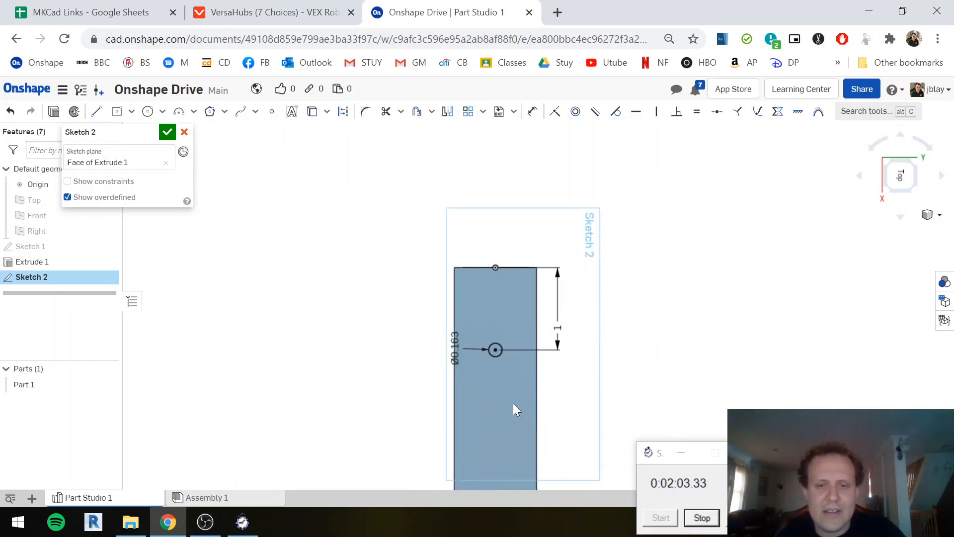
key(ctrl+z)
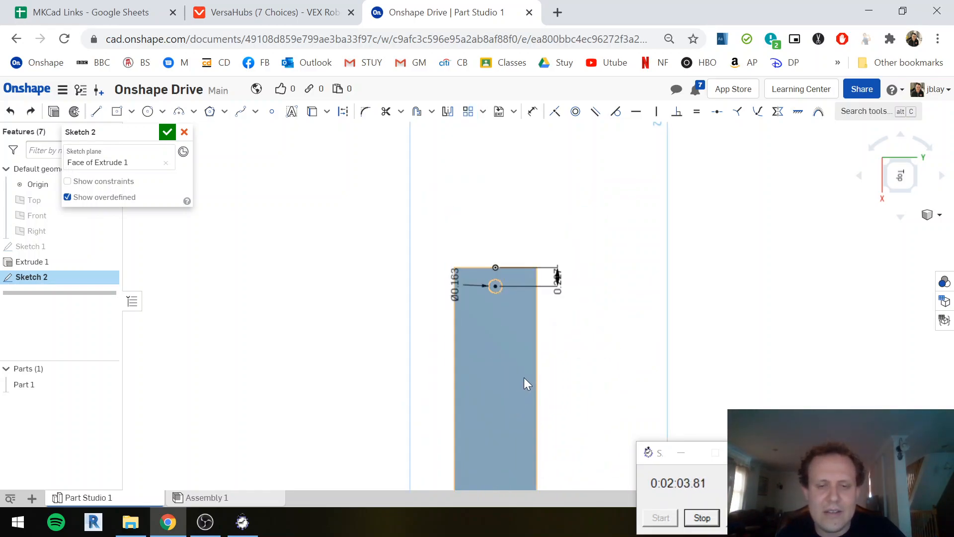
Restore the 1 inch distance between the tube's end edge and the hole circle's center
double_click(557, 282)
text(1)
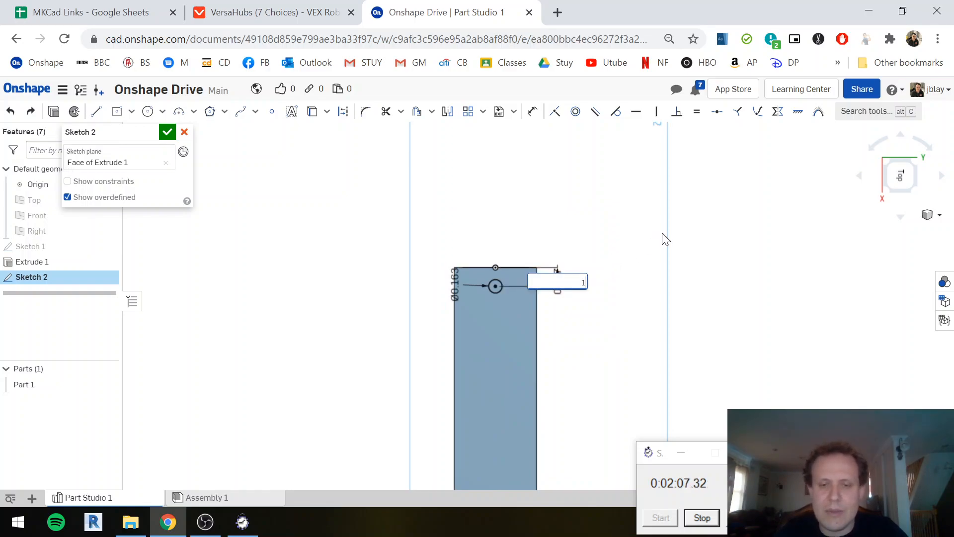
key(Return)
Create a linear pattern of the circle along the tube's length with 30 instances spaced 1 inch apart
click(468, 111)
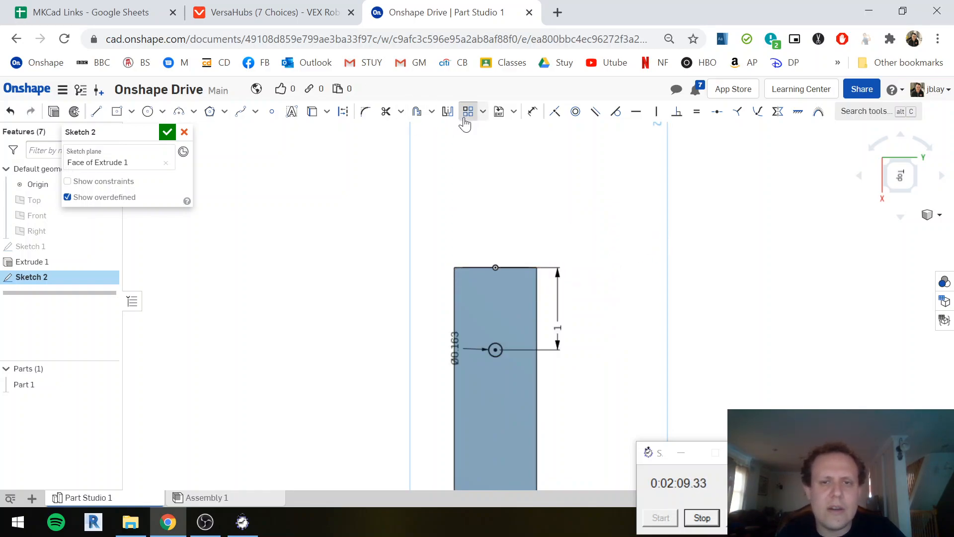
click(498, 348)
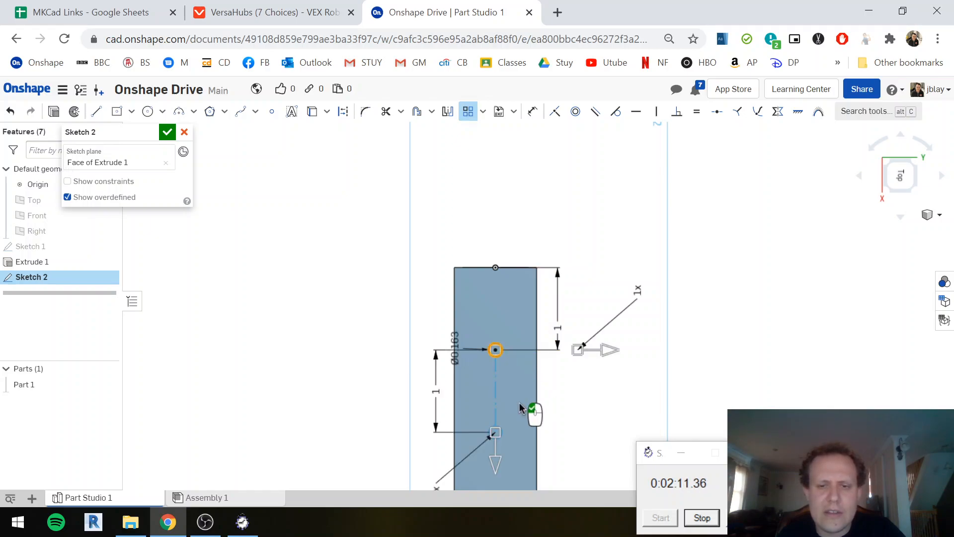
scroll(542, 439, down, 3)
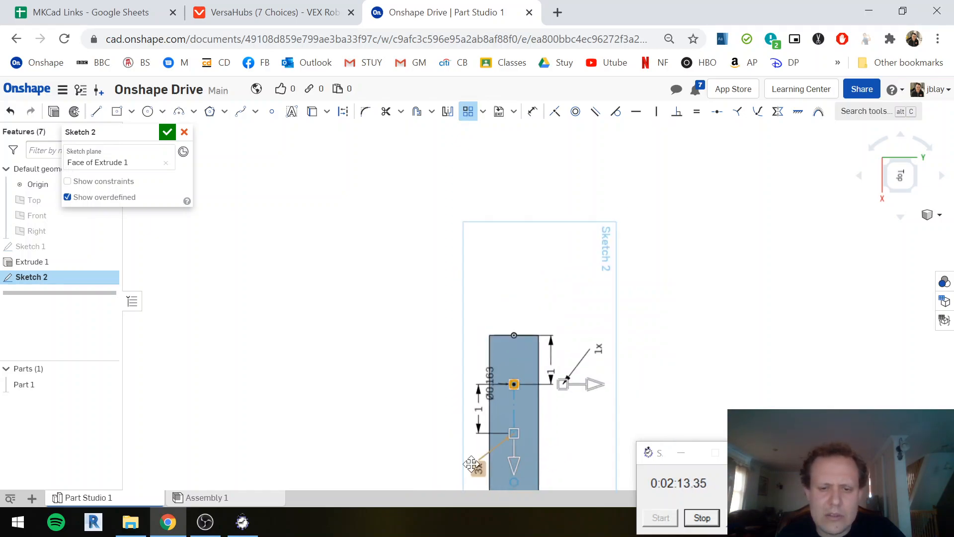
click(475, 469)
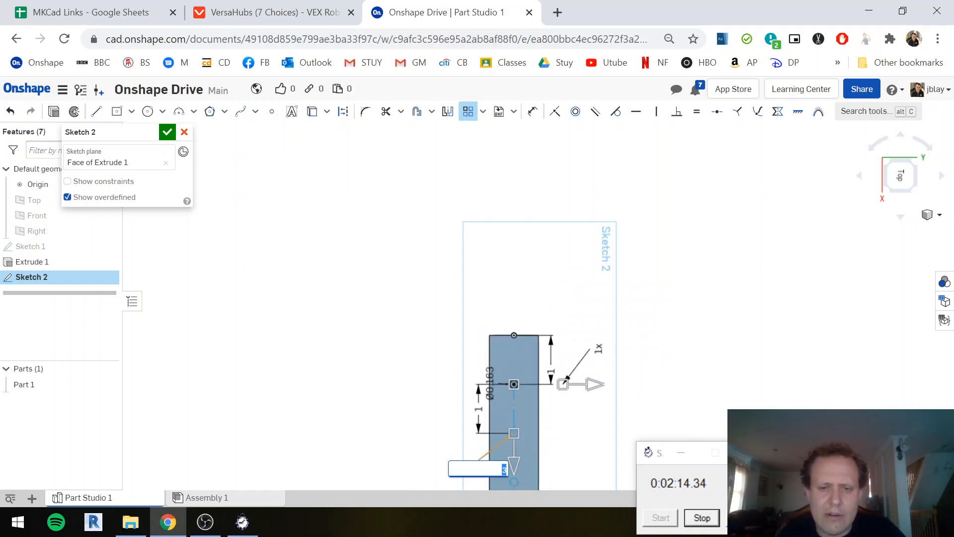
text(30)
click(648, 439)
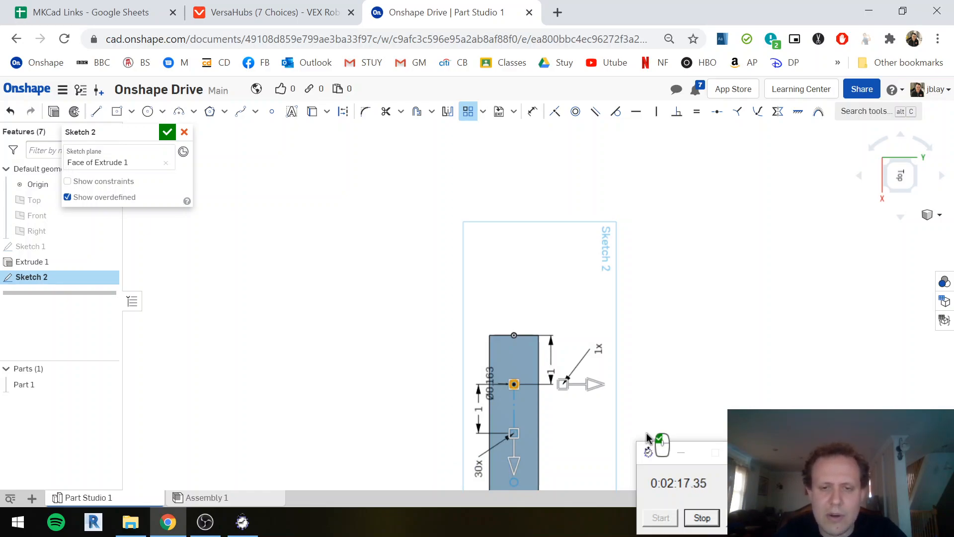
Examine how far the previewed row of patterned circles extends along the tube
scroll(641, 393, down, 3)
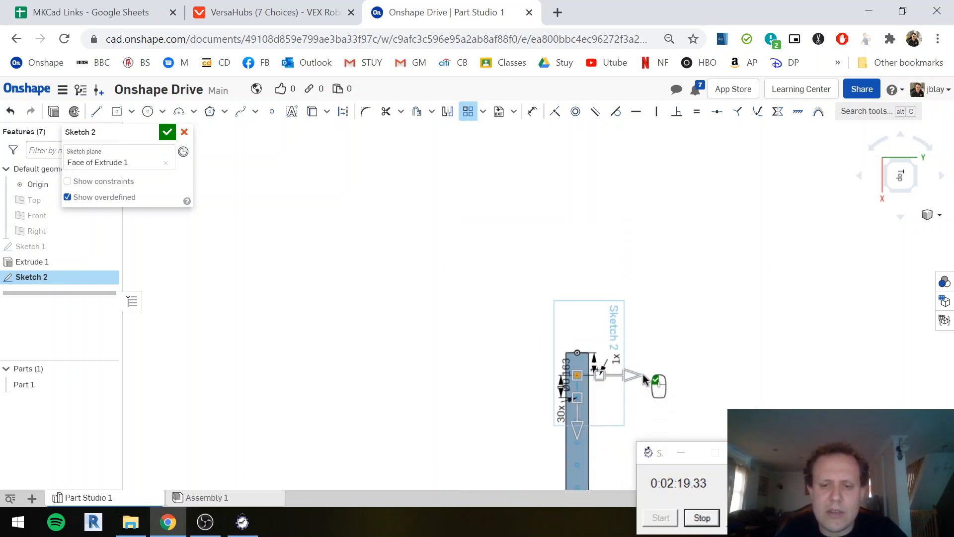
middle_drag(654, 396, 674, 127)
scroll(654, 303, down, 4)
middle_drag(674, 324, 672, 184)
scroll(640, 325, up, 3)
scroll(640, 325, up, 4)
scroll(654, 363, down, 3)
middle_drag(686, 258, 647, 441)
scroll(622, 415, down, 3)
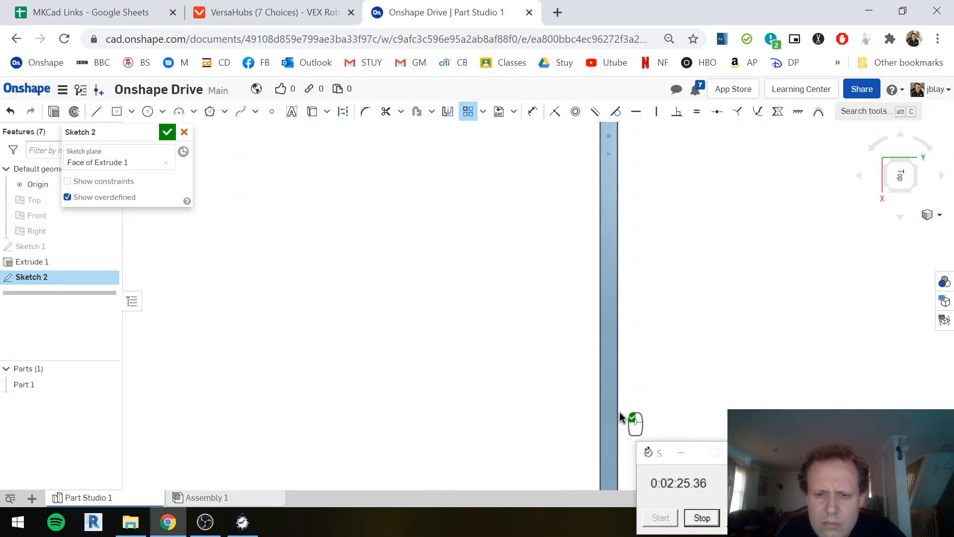
scroll(623, 231, down, 4)
scroll(641, 234, up, 6)
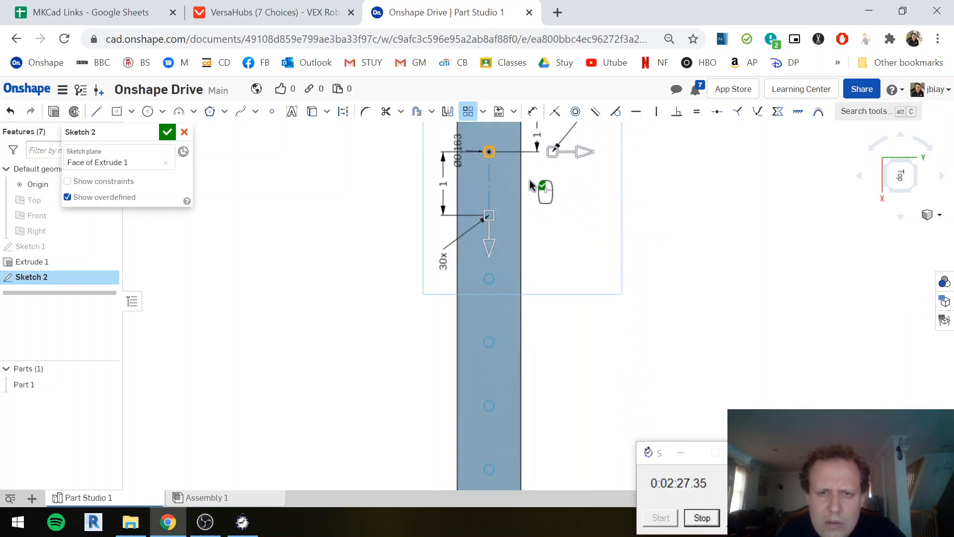
Accept the circle pattern and sketch, then reopen the sketch to inspect the circles' spacing from both tube ends
click(166, 134)
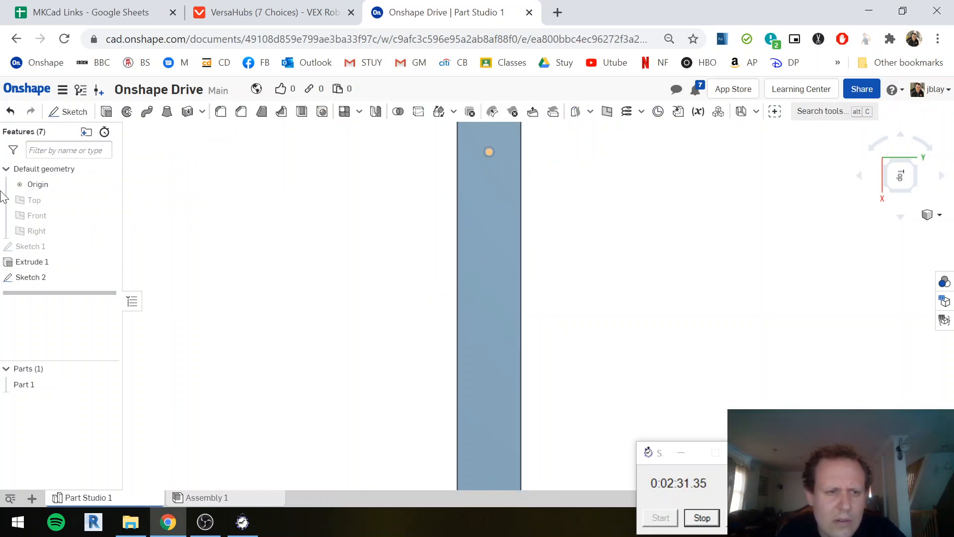
double_click(19, 276)
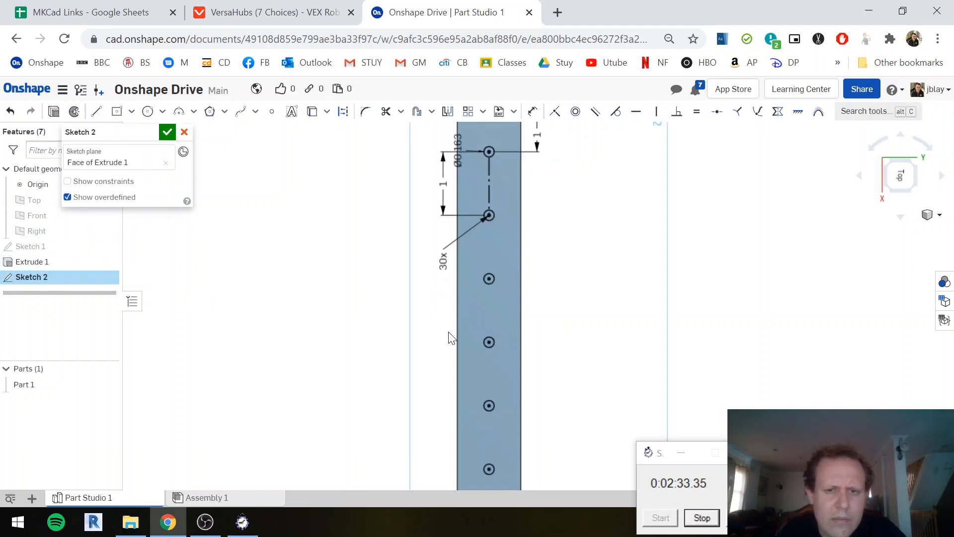
scroll(469, 389, down, 5)
middle_drag(516, 453, 541, 196)
middle_drag(534, 369, 526, 174)
middle_drag(580, 478, 592, 297)
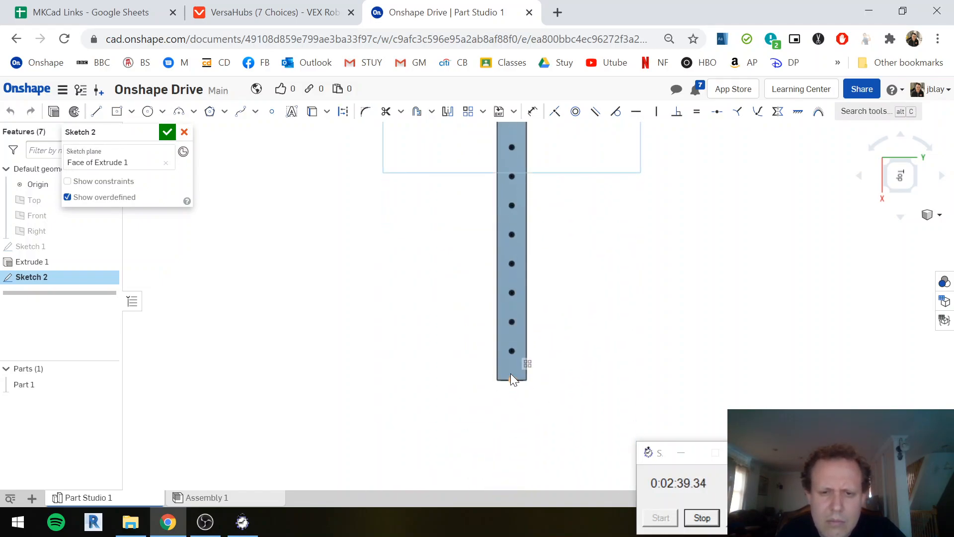
scroll(513, 375, up, 2)
scroll(550, 255, down, 6)
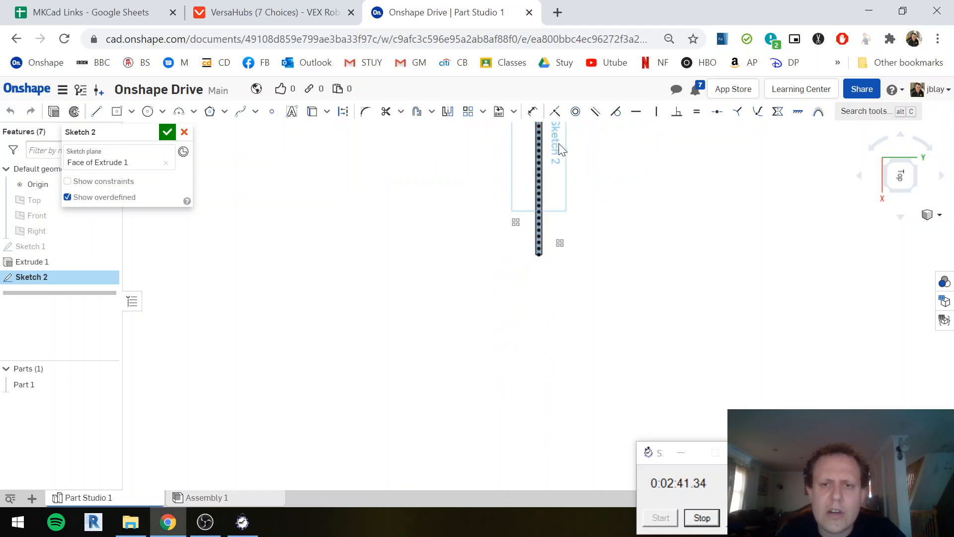
middle_drag(558, 148, 560, 293)
scroll(552, 259, up, 6)
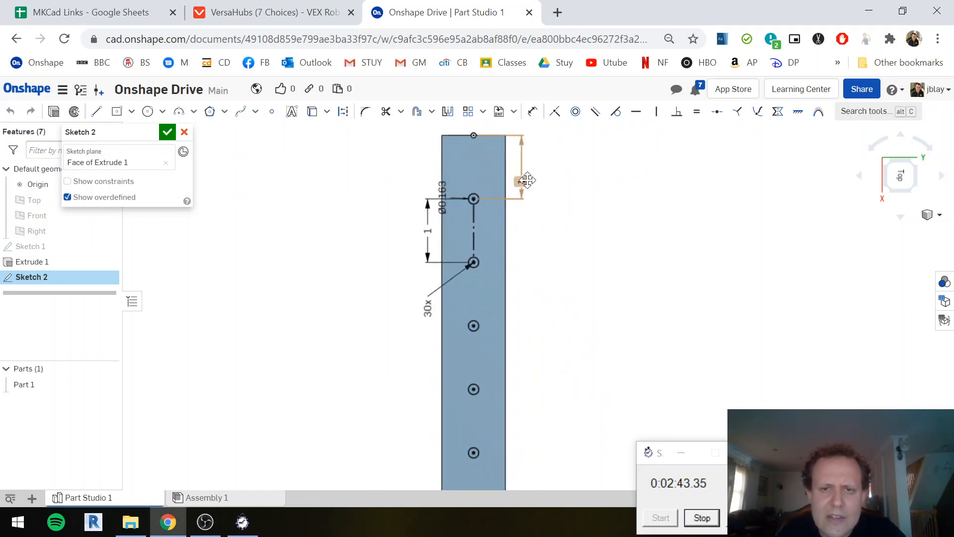
Set the distance from the tube's end edge to the first circle's center to 0.5 inch
double_click(526, 180)
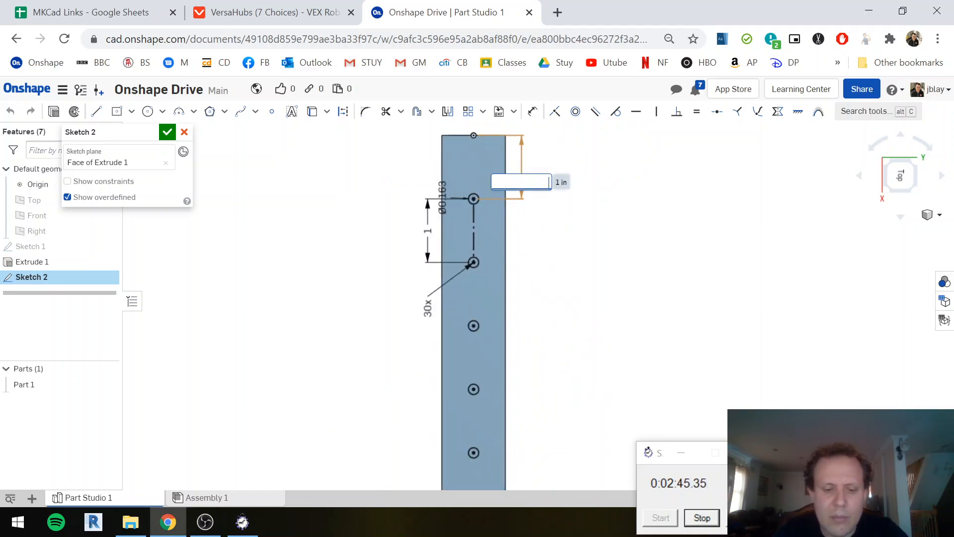
text(0.5)
key(Return)
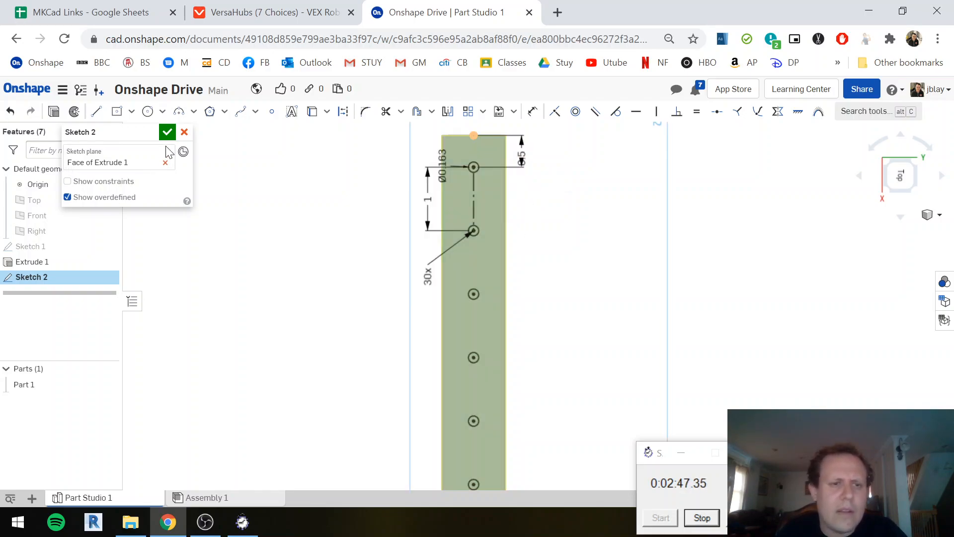
Extrude the patterned circles as a Remove cut with the Through all end condition to make the tube's holes
click(54, 116)
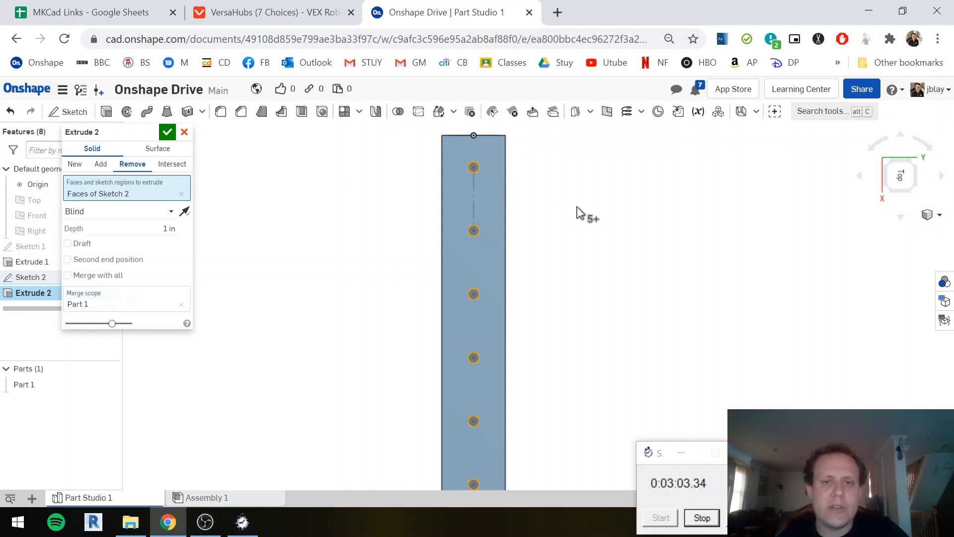
click(144, 211)
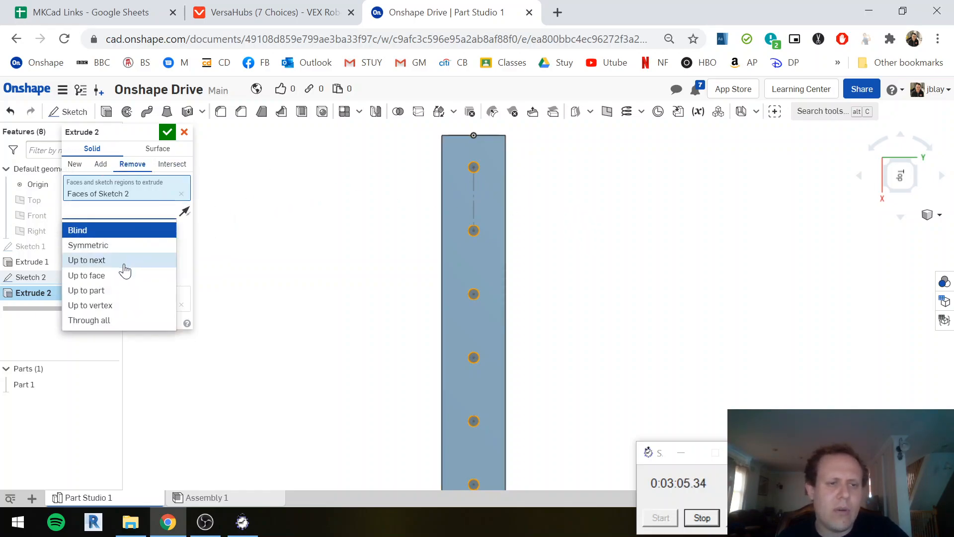
click(115, 321)
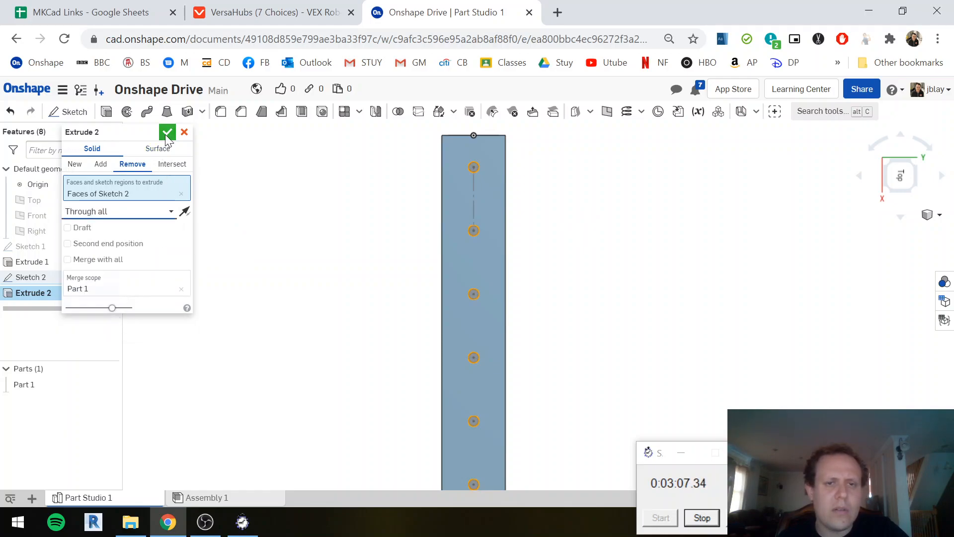
click(167, 132)
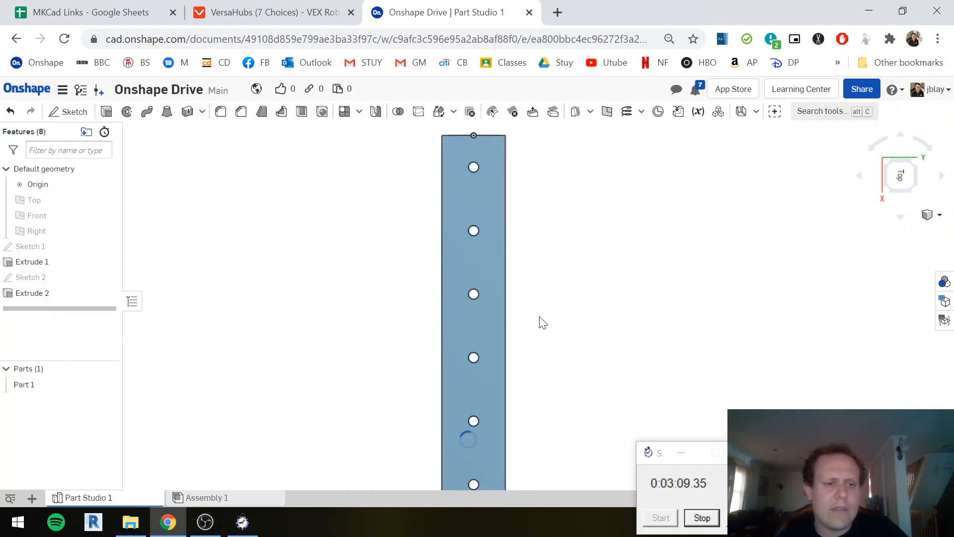
Check the row of holes along the tube and rename the part as "01 - Front and Back Rail"
scroll(576, 298, up, 6)
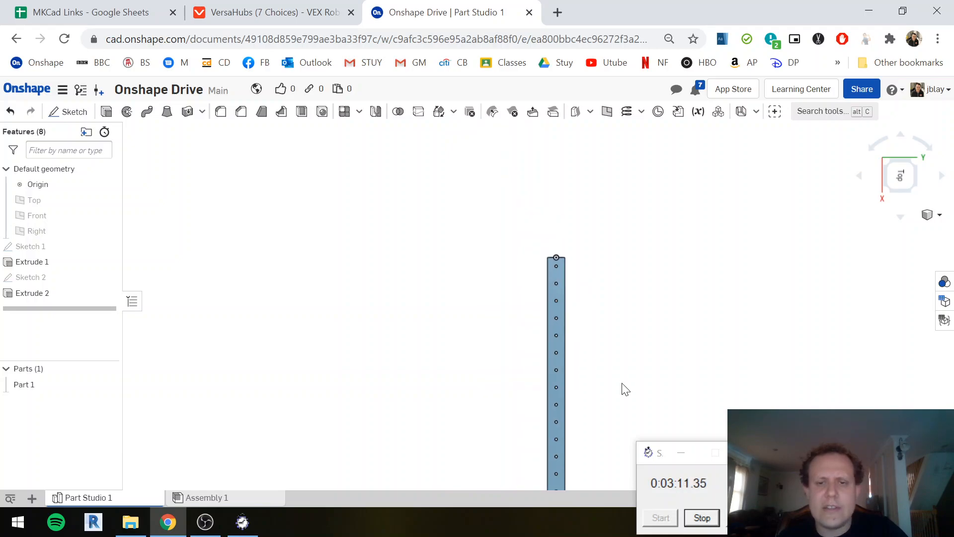
middle_drag(614, 366, 605, 192)
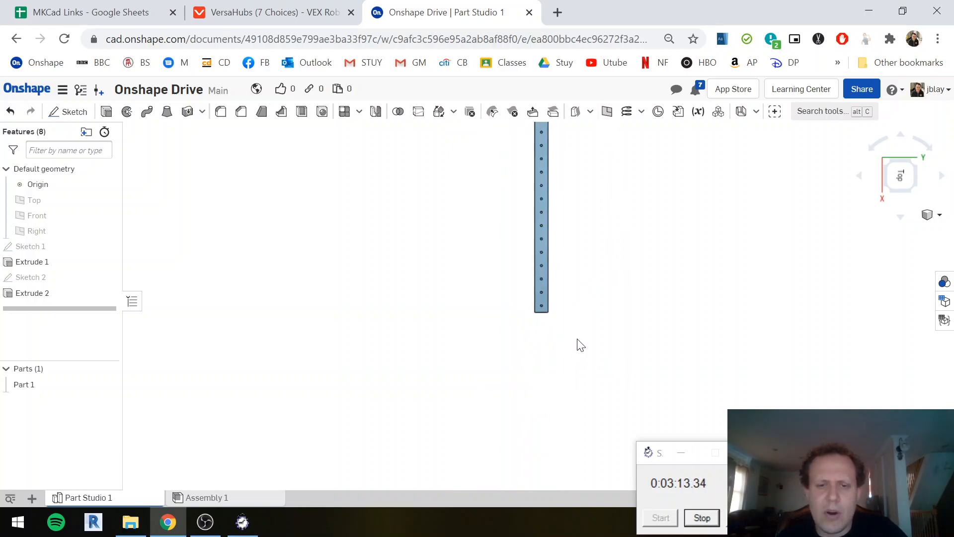
right_drag(576, 316, 578, 247)
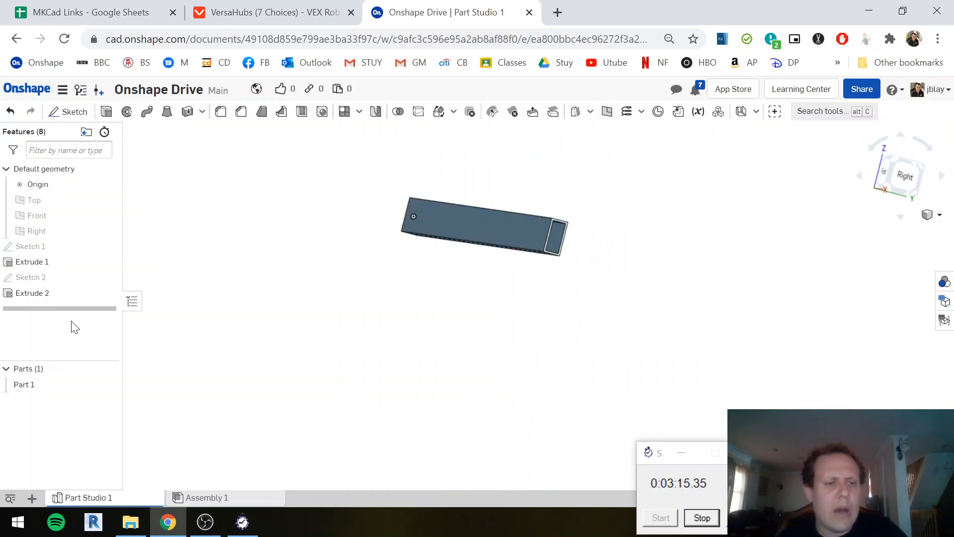
click(20, 386)
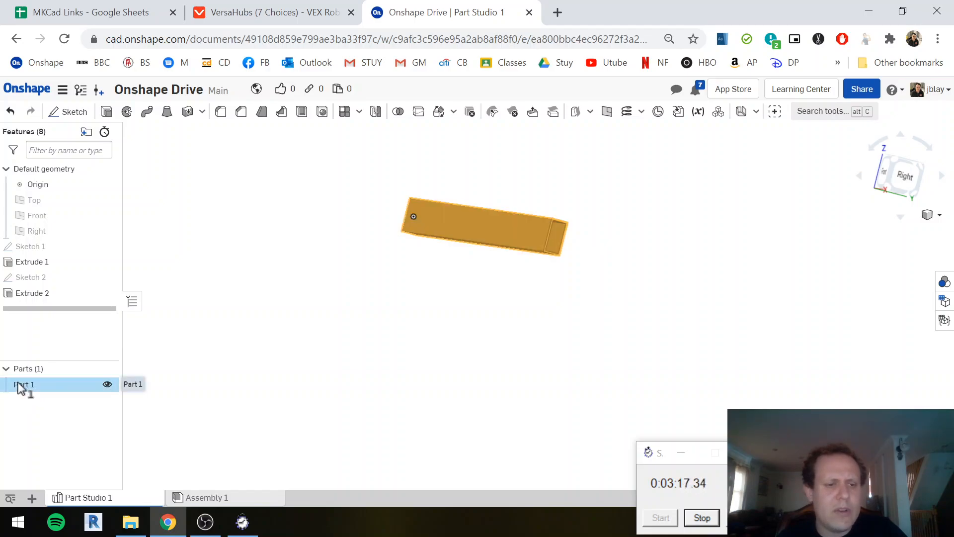
right_click(21, 387)
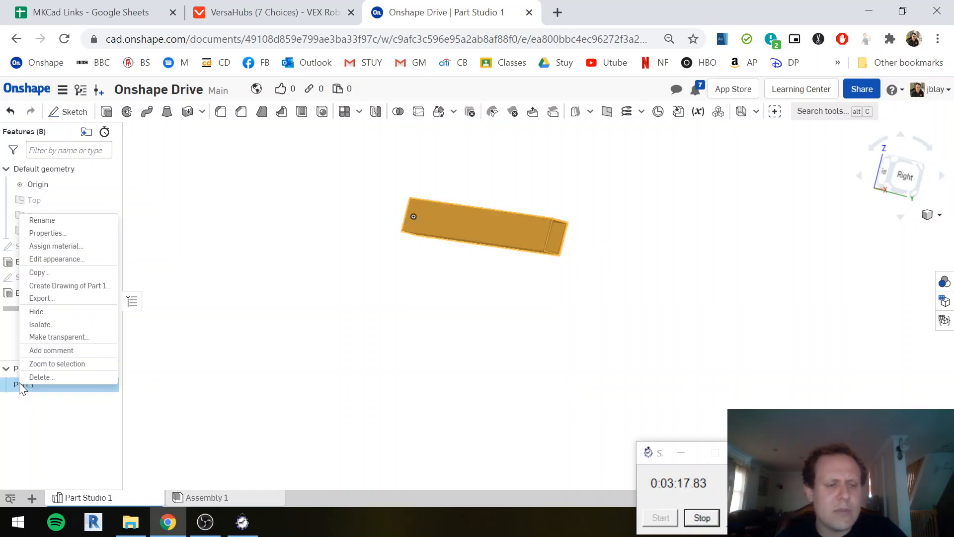
click(67, 223)
text(Front and Back Rail)
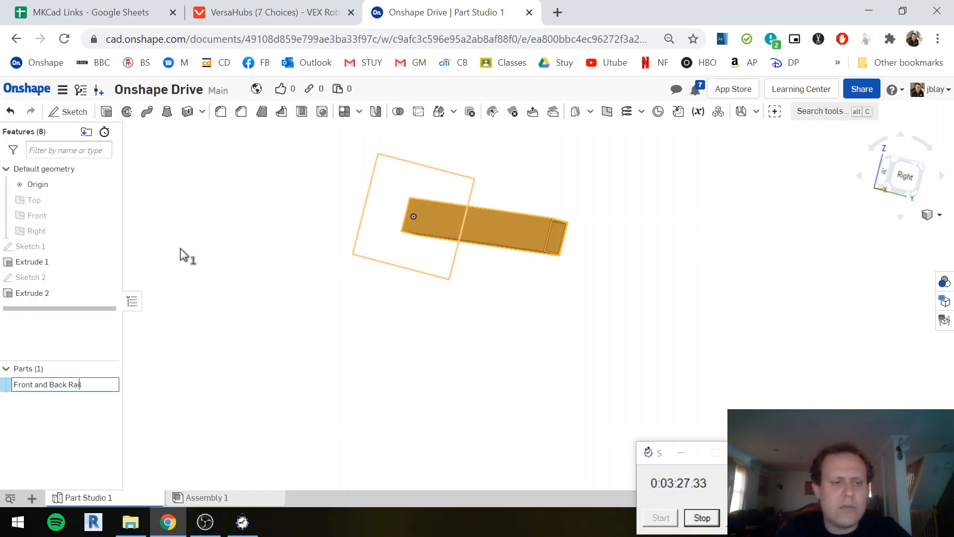
text(01 -)
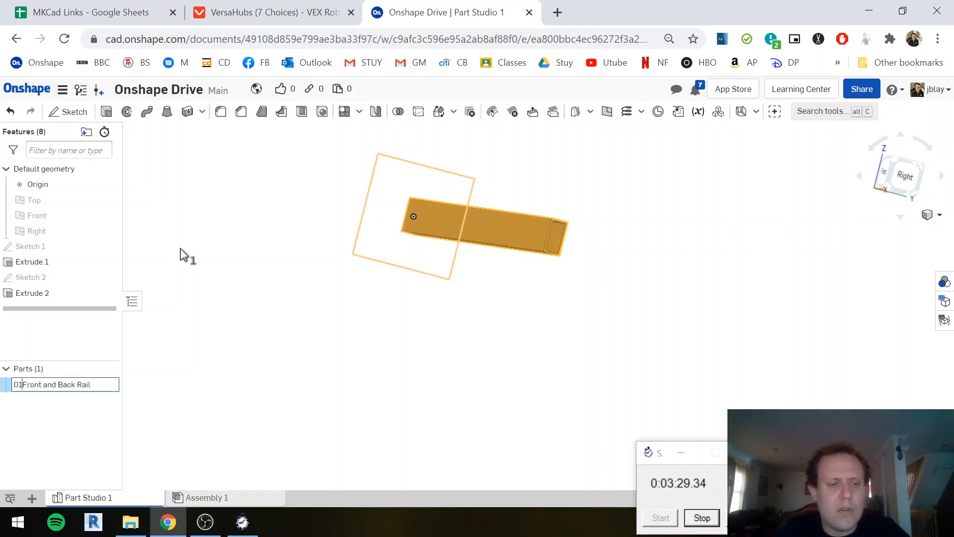
key(Return)
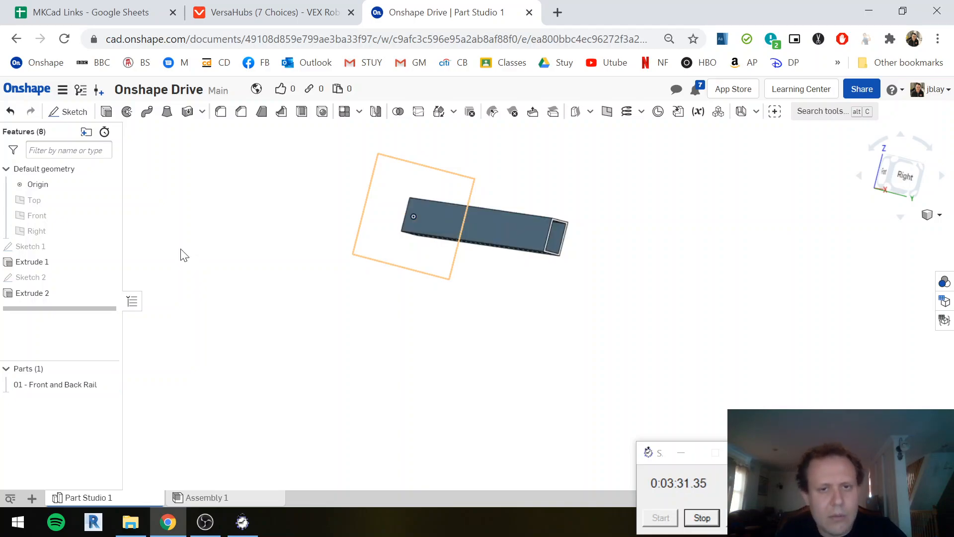
Start a sketch on the rail's wide face without holes, and view the face straight on from the back
right_drag(579, 202, 573, 238)
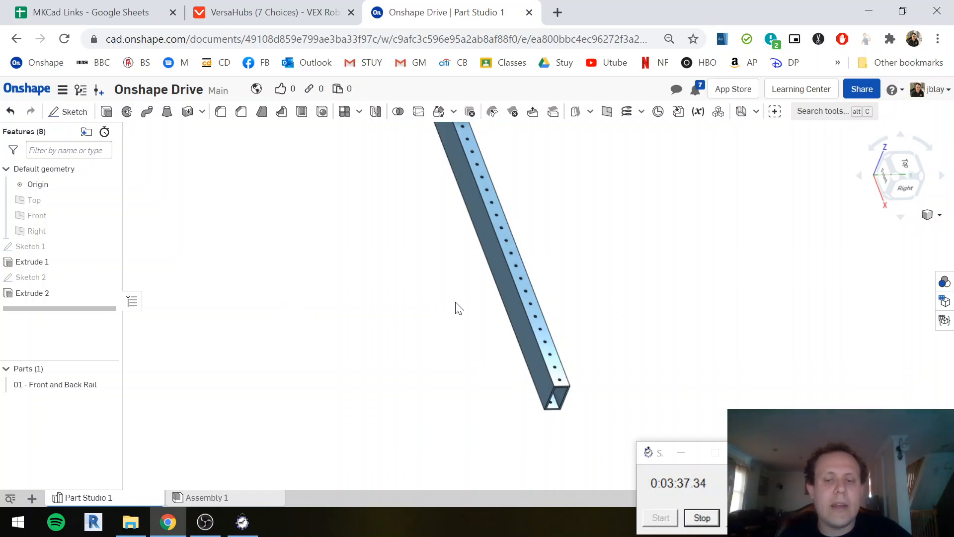
right_drag(632, 349, 579, 338)
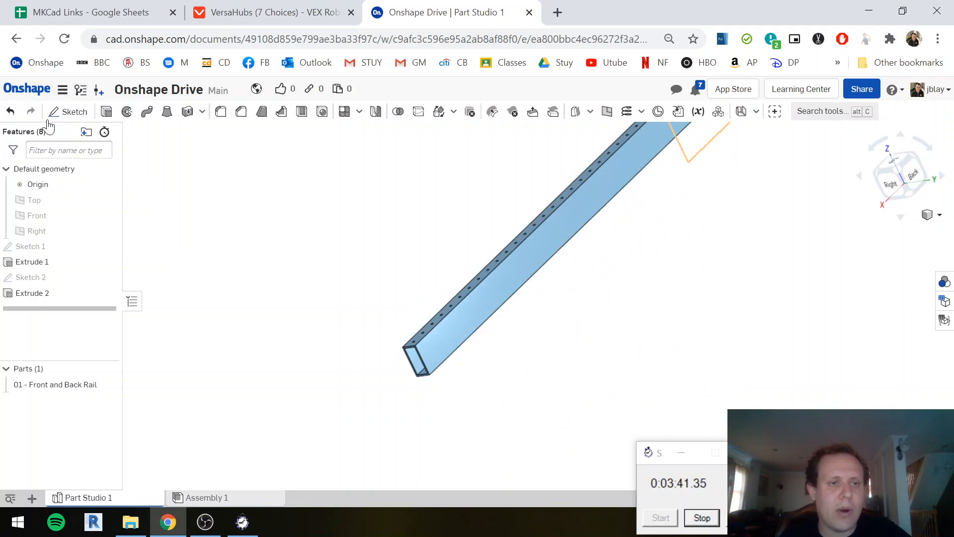
click(68, 111)
click(478, 316)
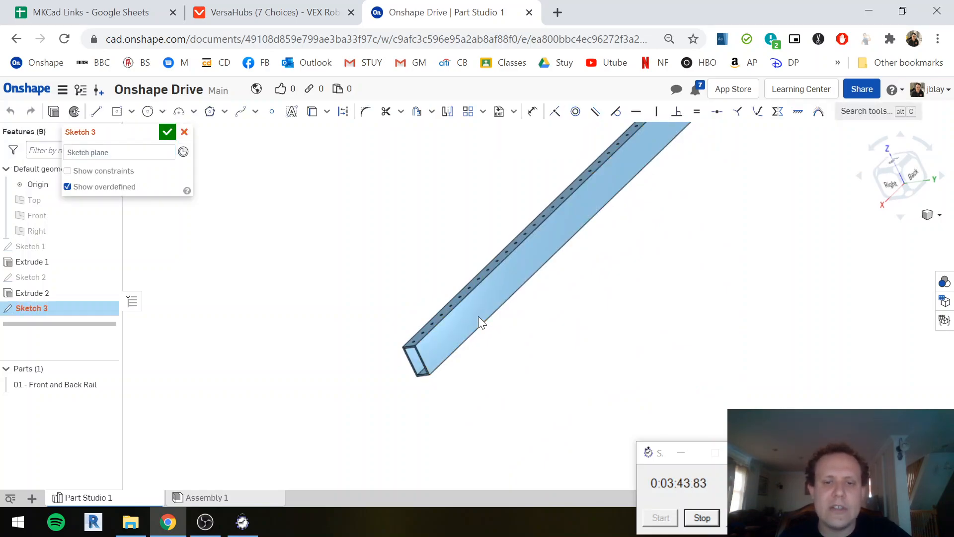
click(917, 172)
click(117, 111)
click(320, 289)
key(Escape)
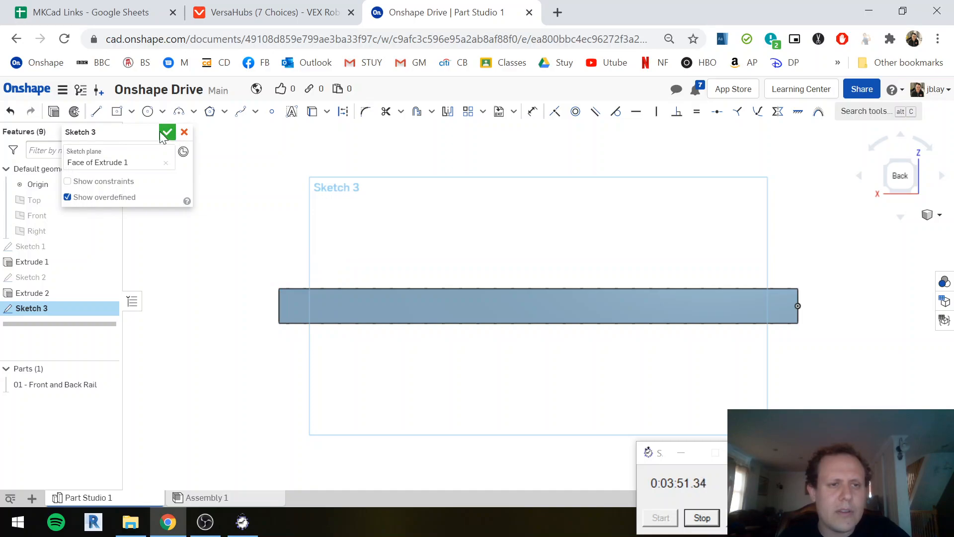
Draw a corner rectangle about 1 inch wide across the rail's full 2 inch height, near the rail's end
click(131, 111)
click(138, 138)
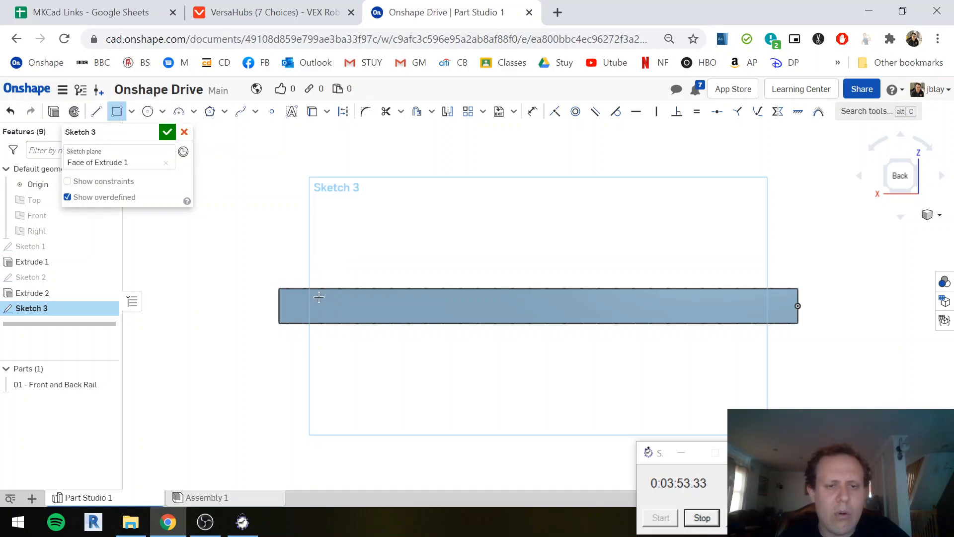
click(311, 289)
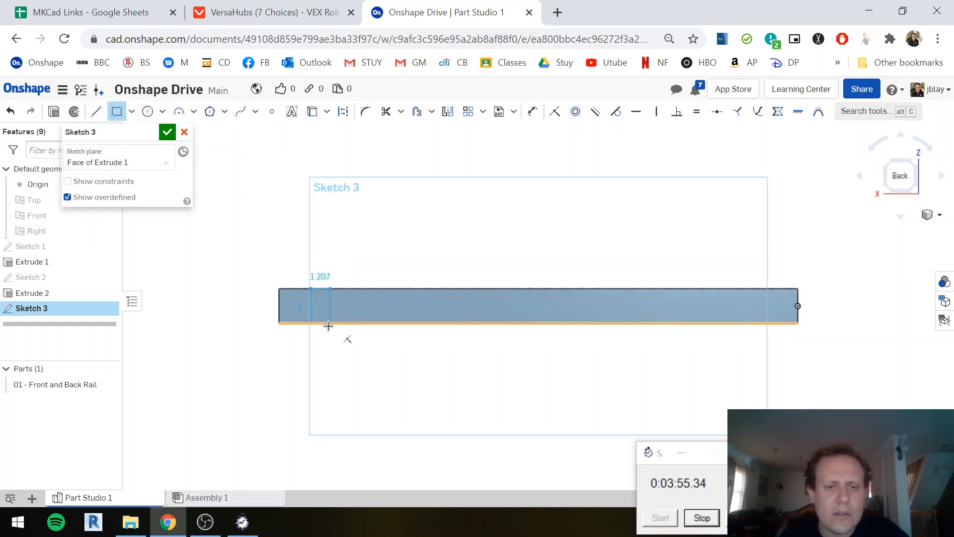
click(329, 324)
Dimension the rectangle's near side from the rail's end edge, try 3 inches, and undo that value
scroll(278, 298, up, 5)
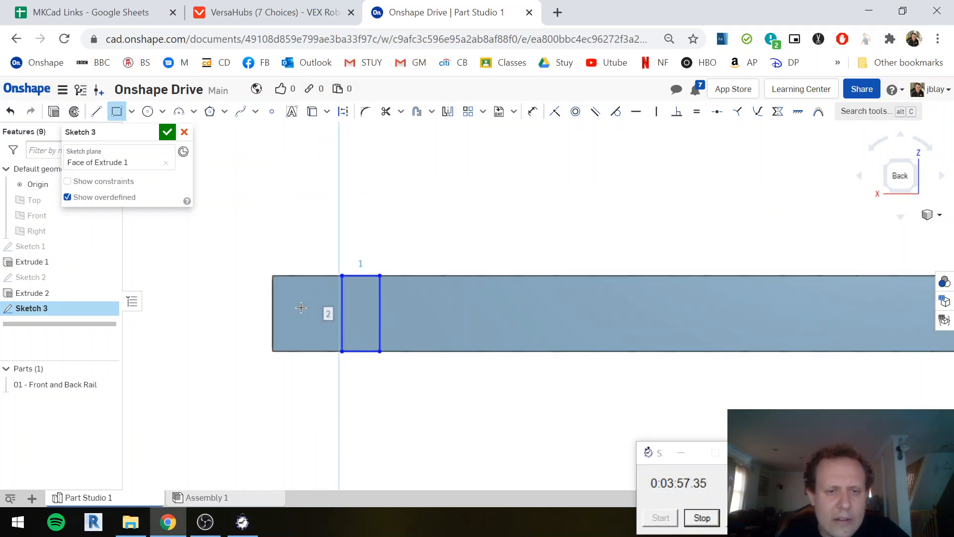
key(d)
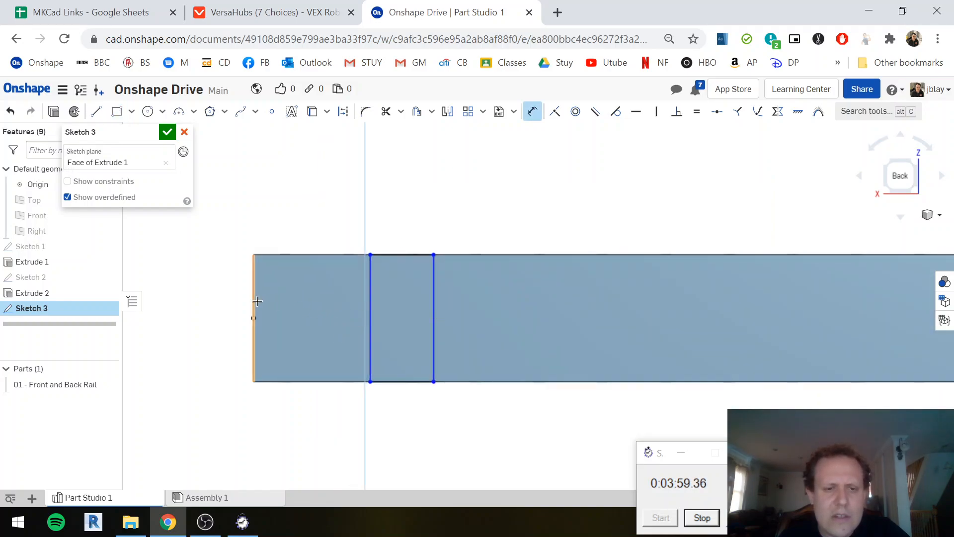
click(256, 303)
click(371, 304)
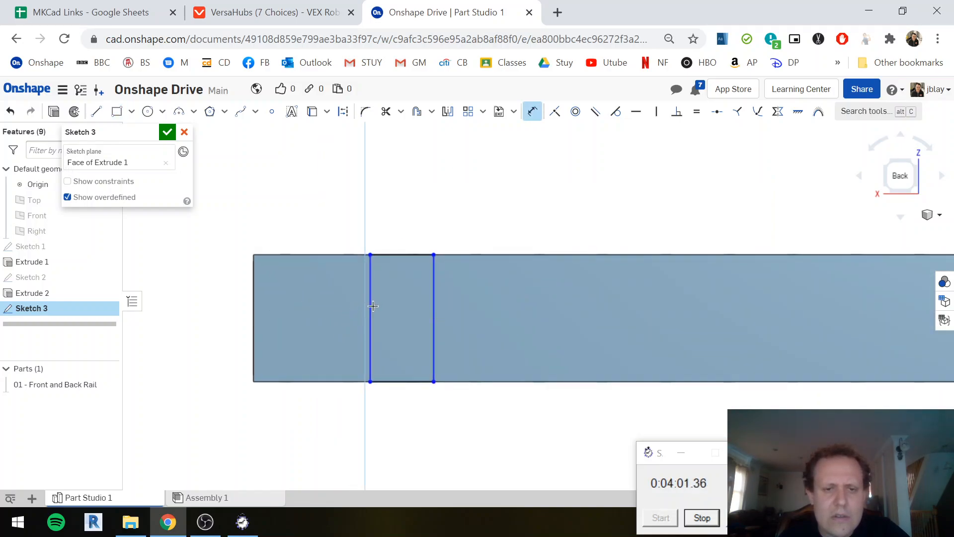
click(317, 419)
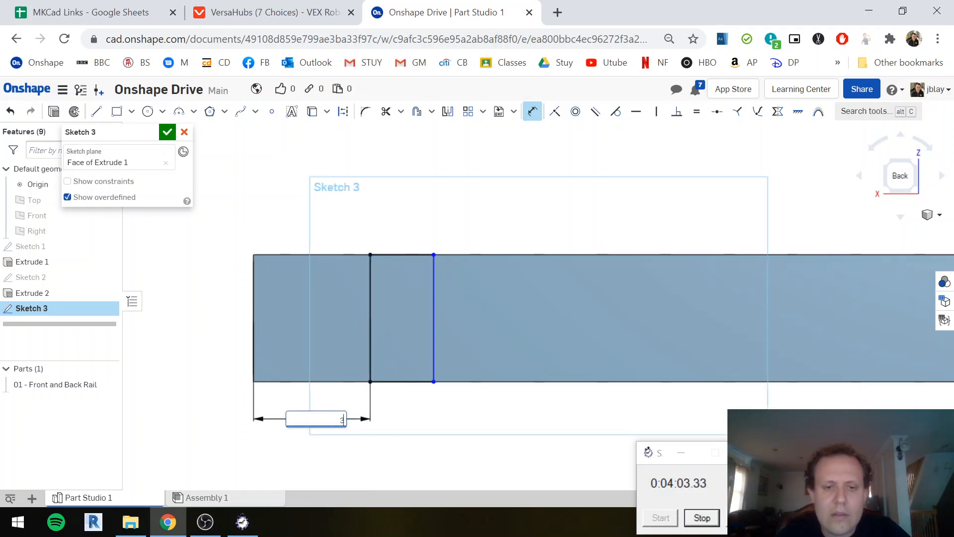
text(3)
key(Return)
key(Escape)
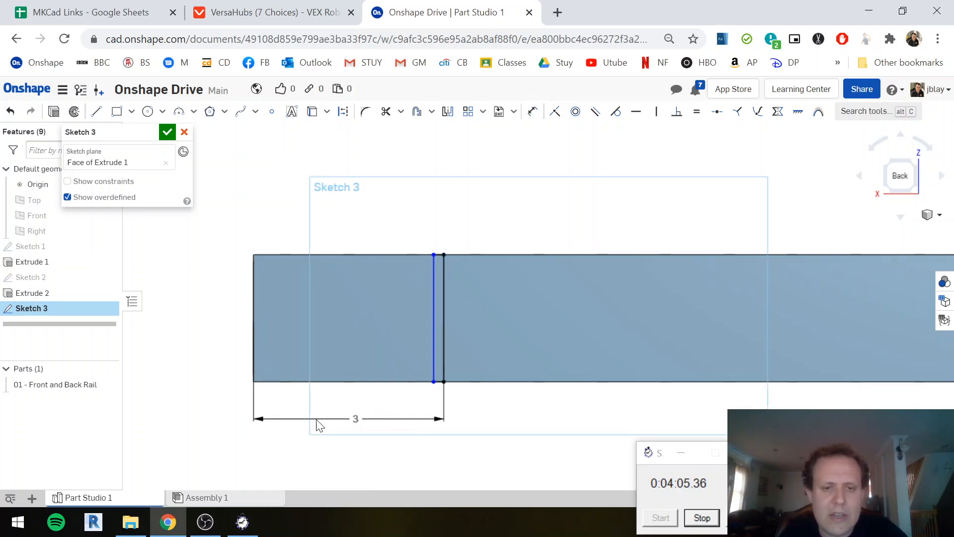
key(ctrl+z)
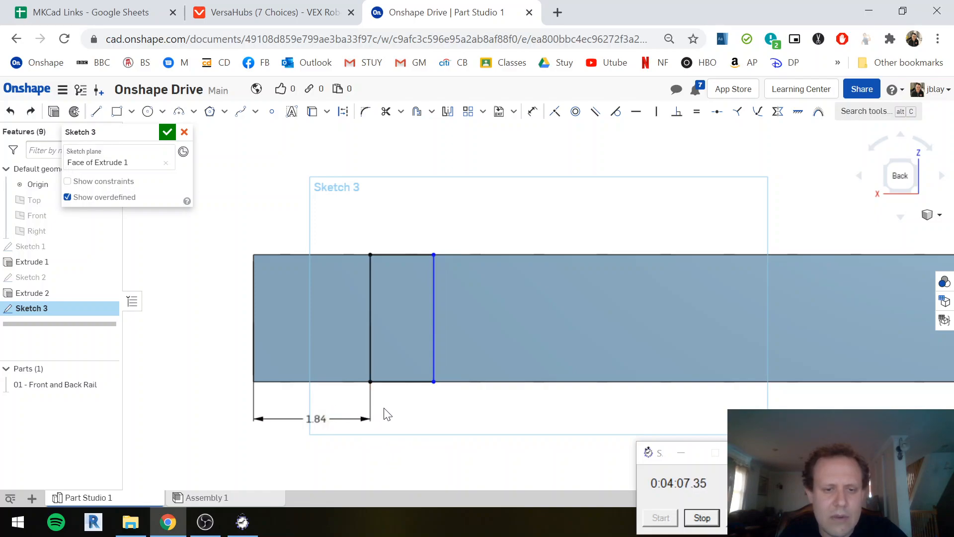
Dimension the rectangle's width as 1 inch and set its distance from the rail's end to 3 inches
key(d)
click(400, 382)
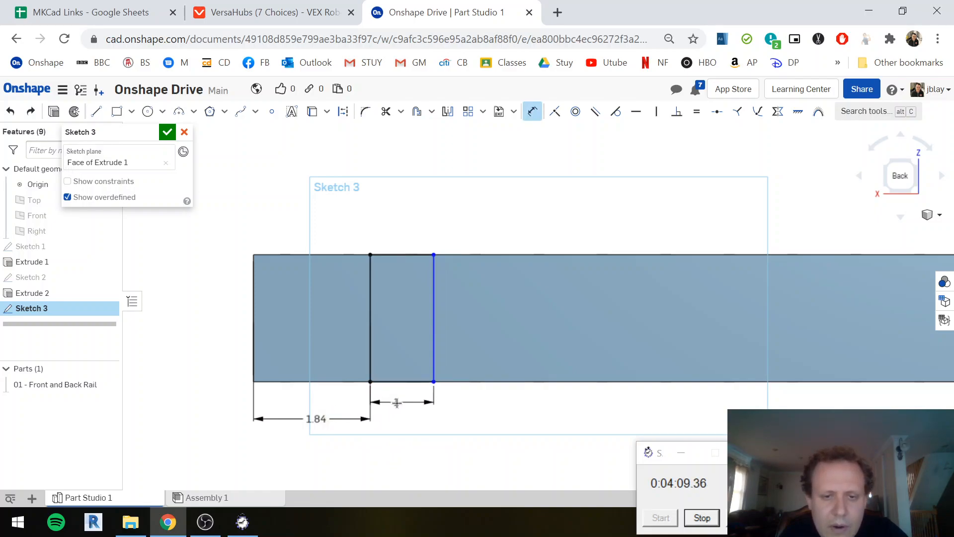
click(458, 403)
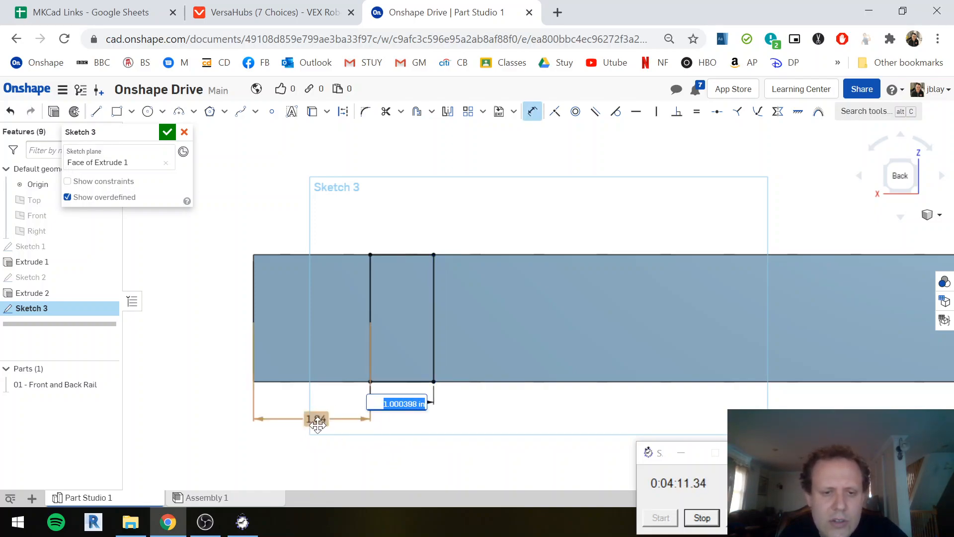
text(1)
key(Return)
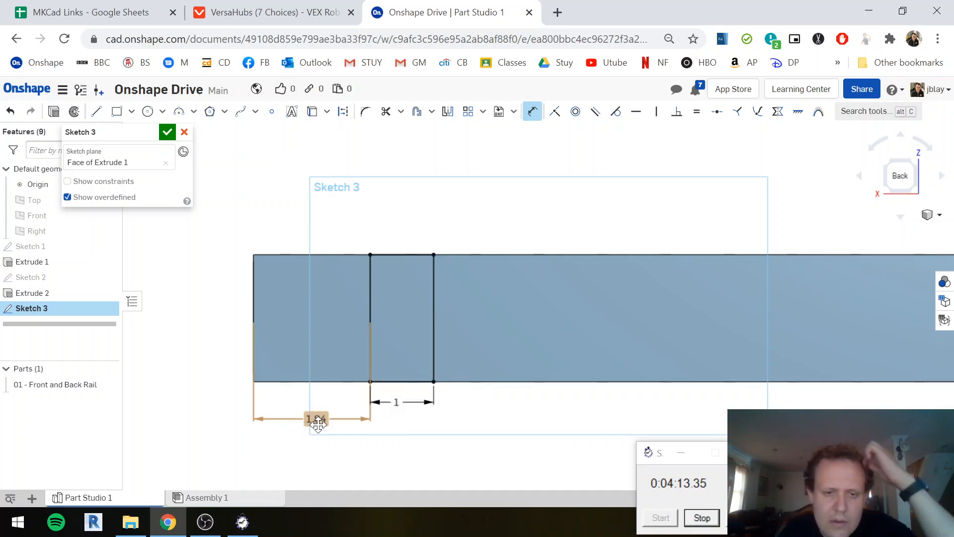
double_click(317, 420)
text(3)
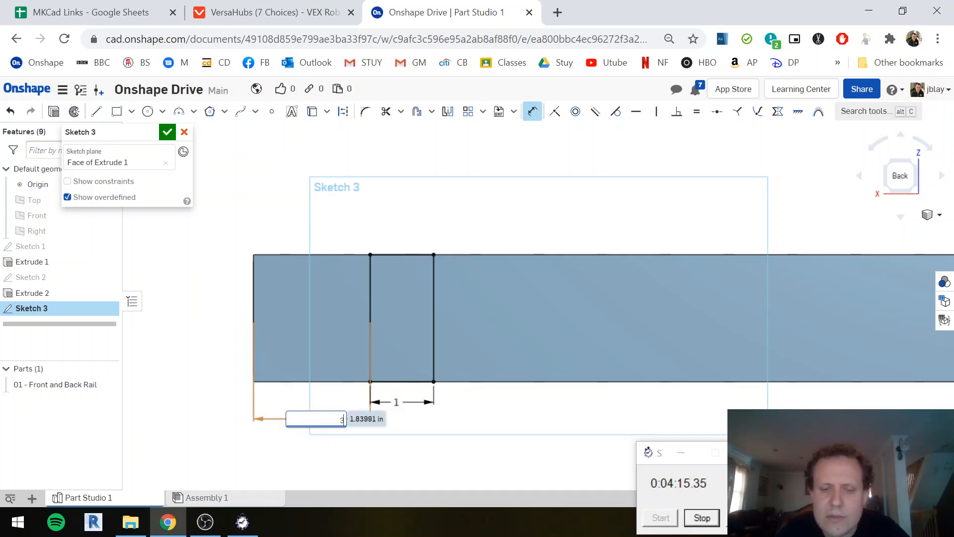
key(Return)
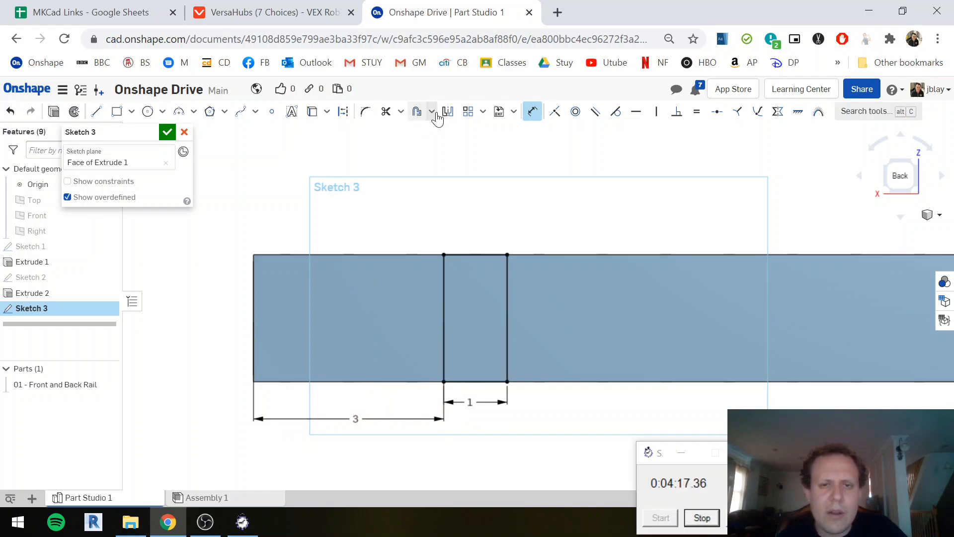
Offset all four rectangle sides inward by 0.1 inch to form the tube wall profile
click(418, 113)
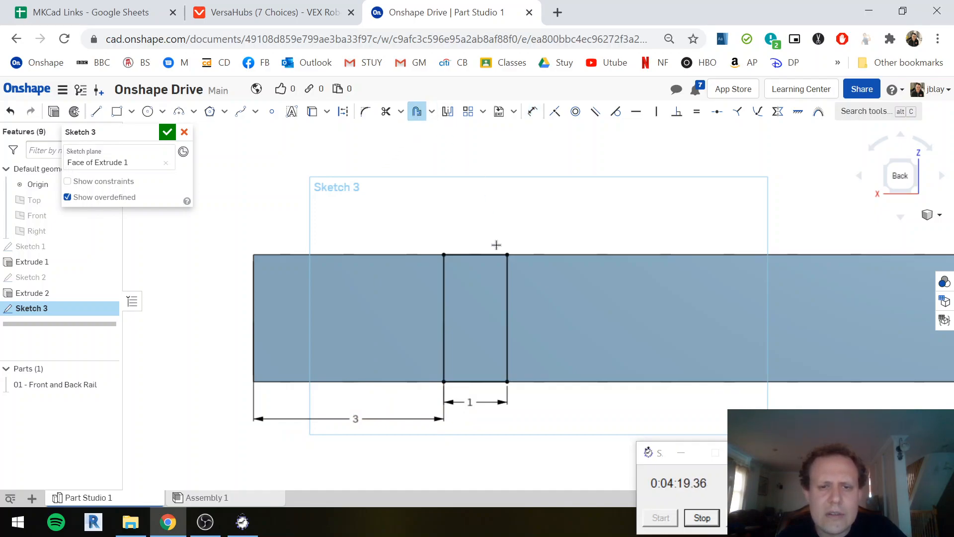
click(444, 288)
click(506, 301)
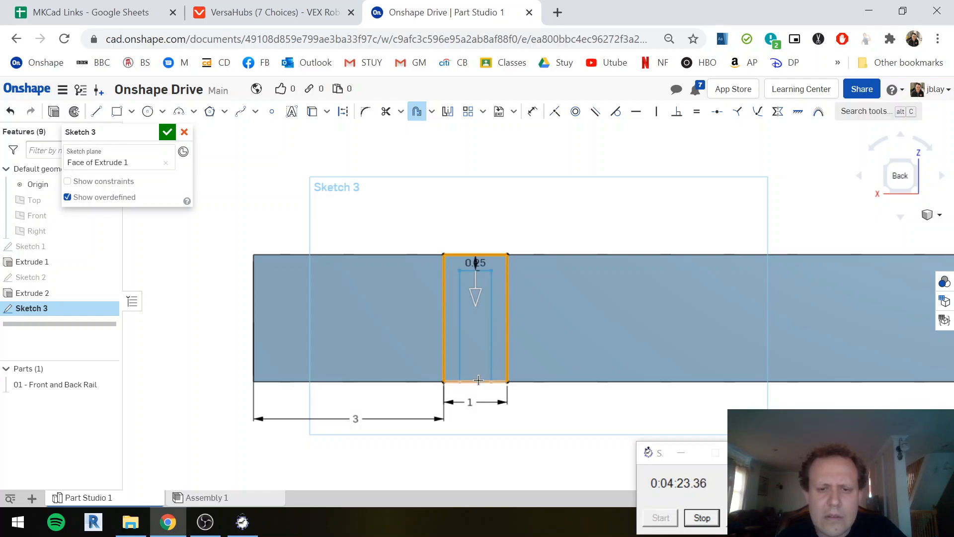
click(483, 262)
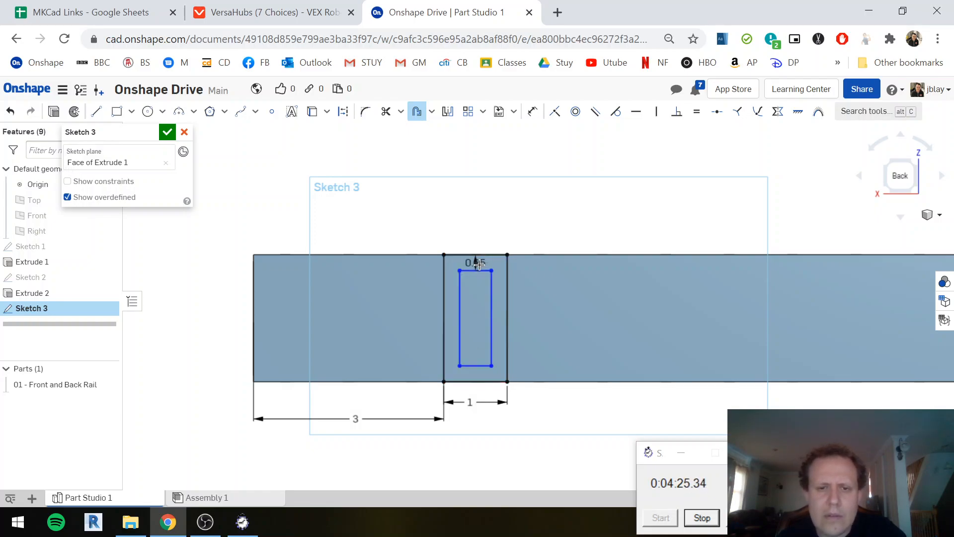
double_click(475, 262)
text(0.1)
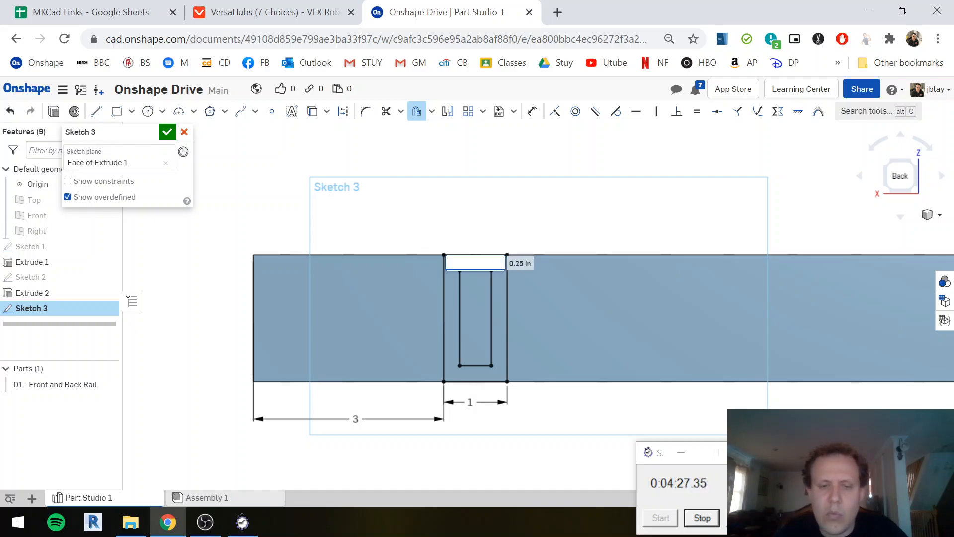
key(Return)
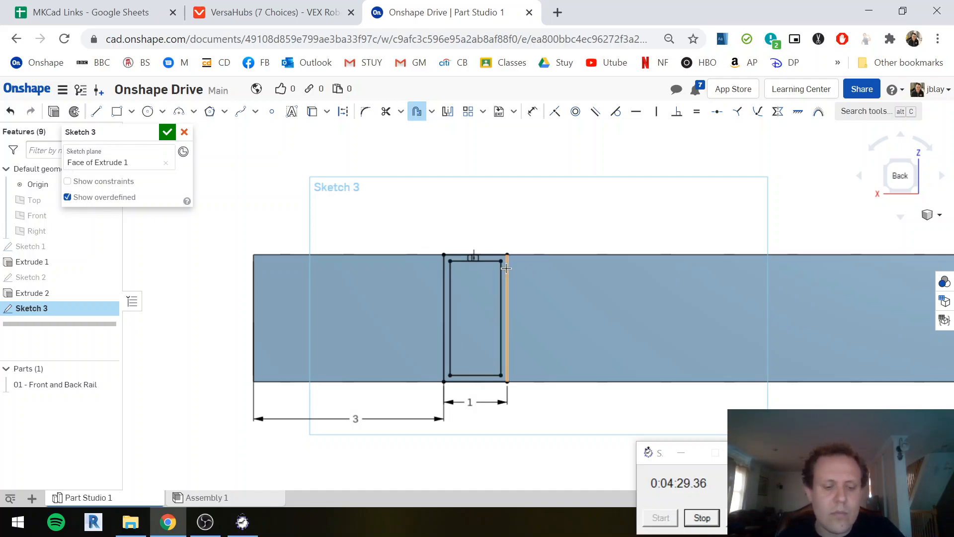
Extrude the ring between the two rectangles as a new part with a blind depth of 28 inches
key(shift+e)
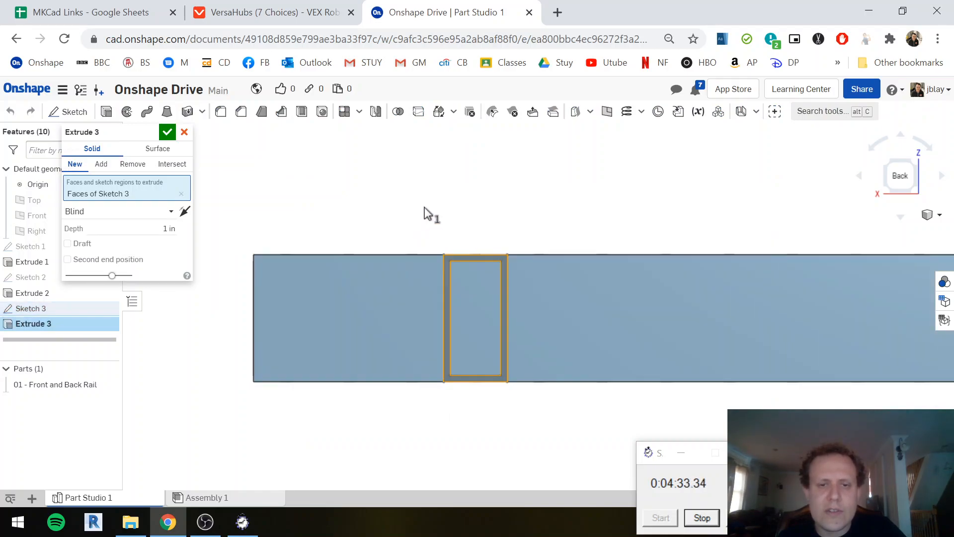
middle_drag(429, 224, 435, 232)
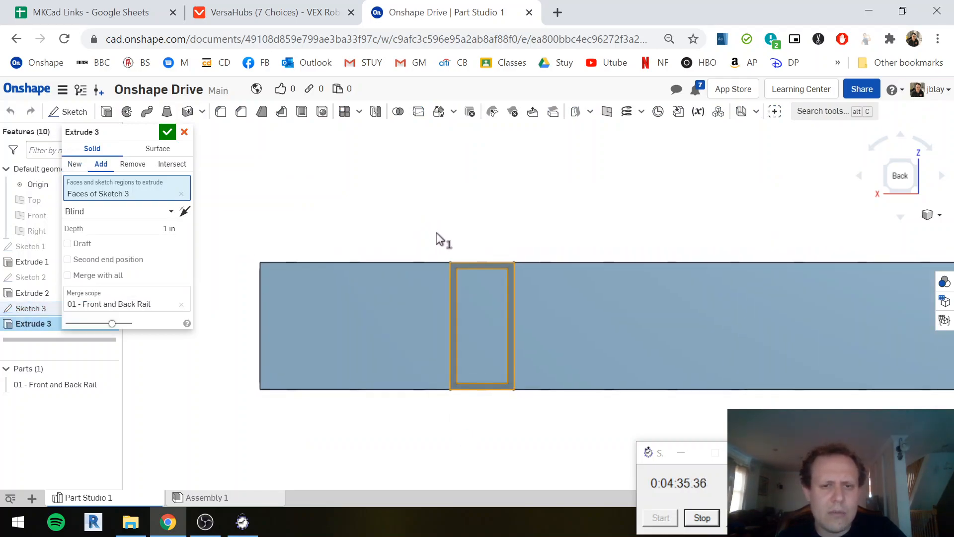
key(shift+7)
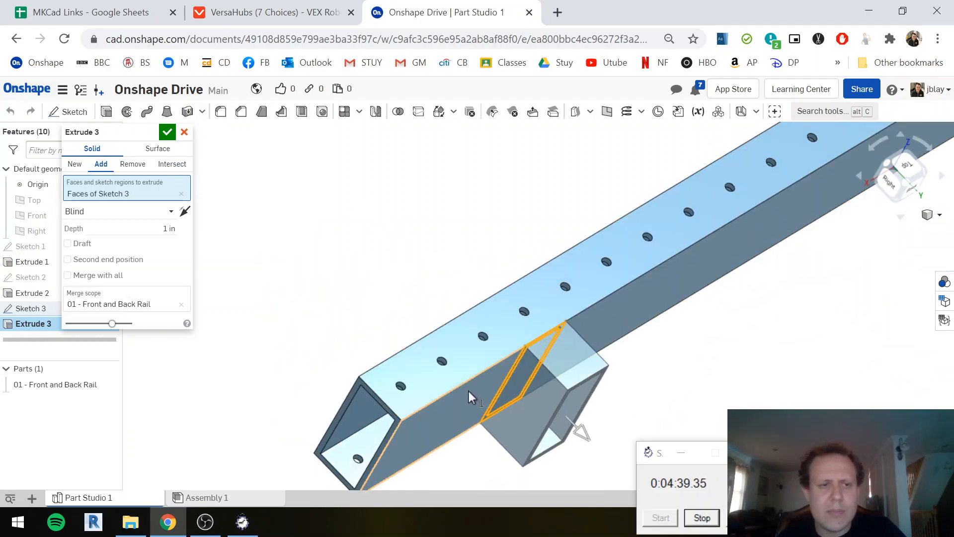
click(75, 165)
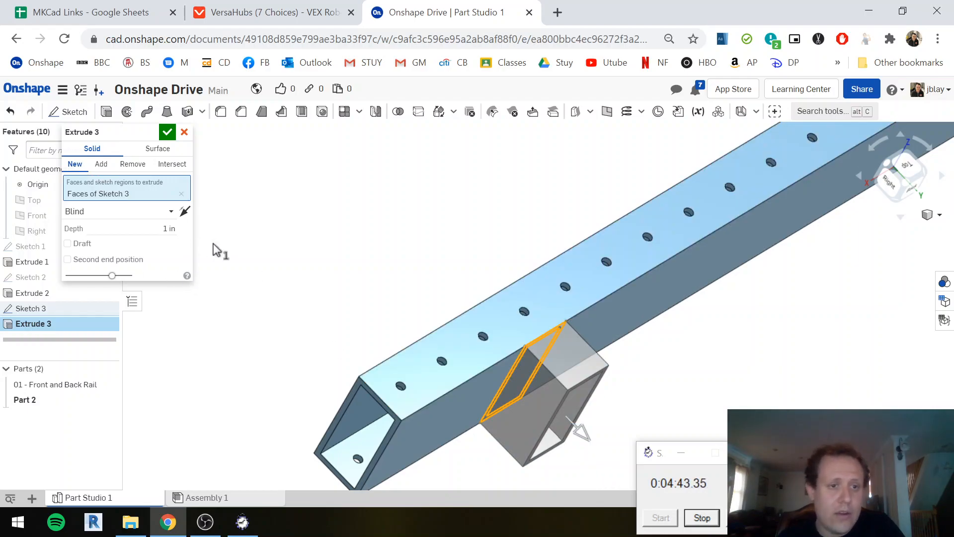
click(150, 228)
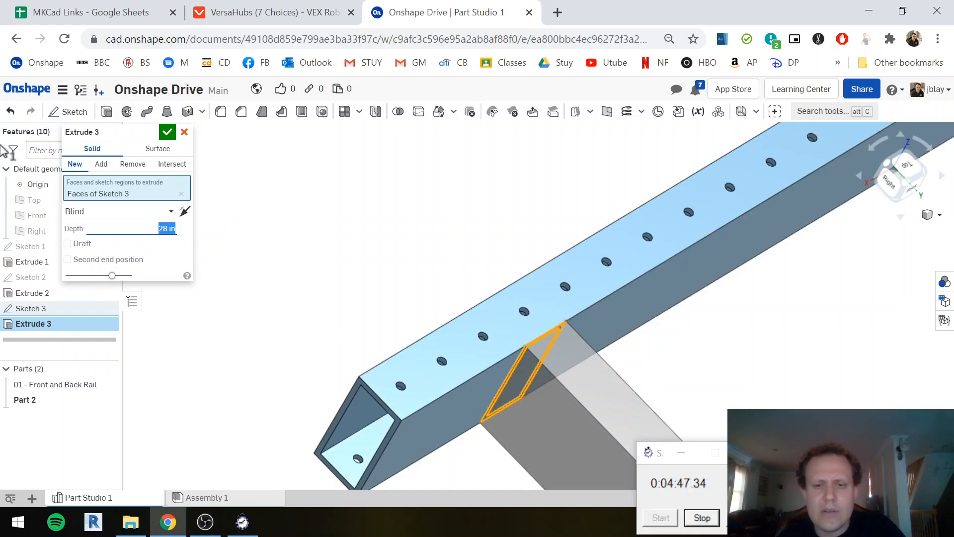
click(167, 132)
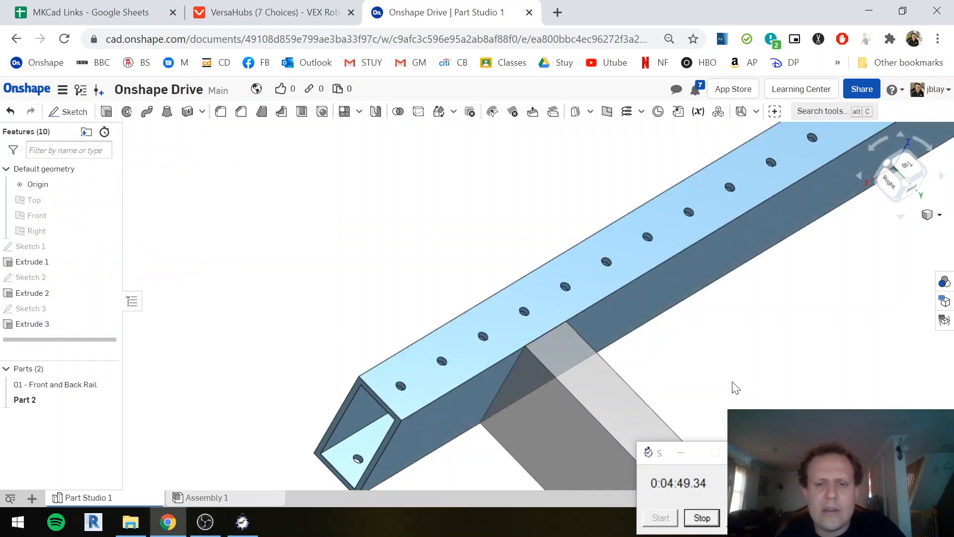
Start a sketch on the new tube's narrow upper face and view it from the top
scroll(733, 382, down, 2)
middle_drag(733, 341, 509, 75)
scroll(652, 278, down, 1)
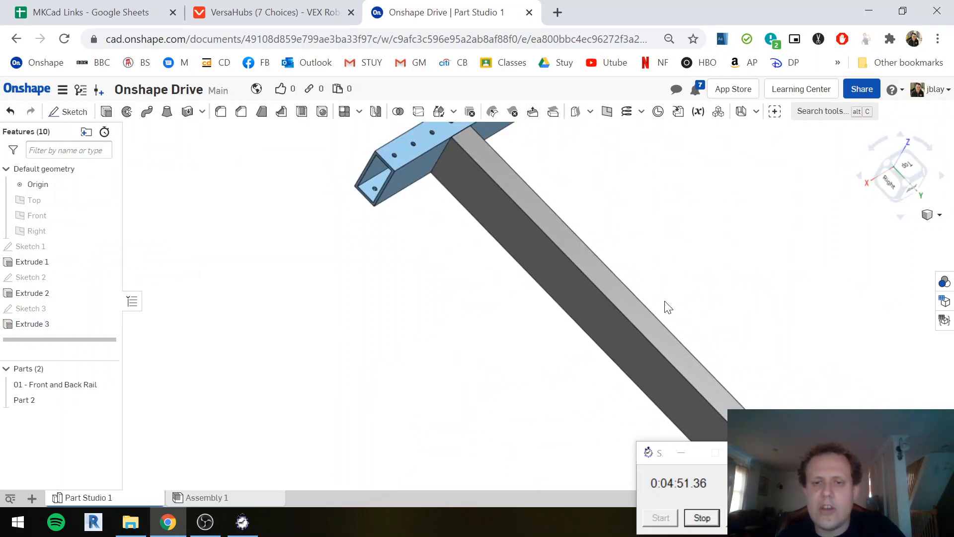
scroll(668, 307, down, 2)
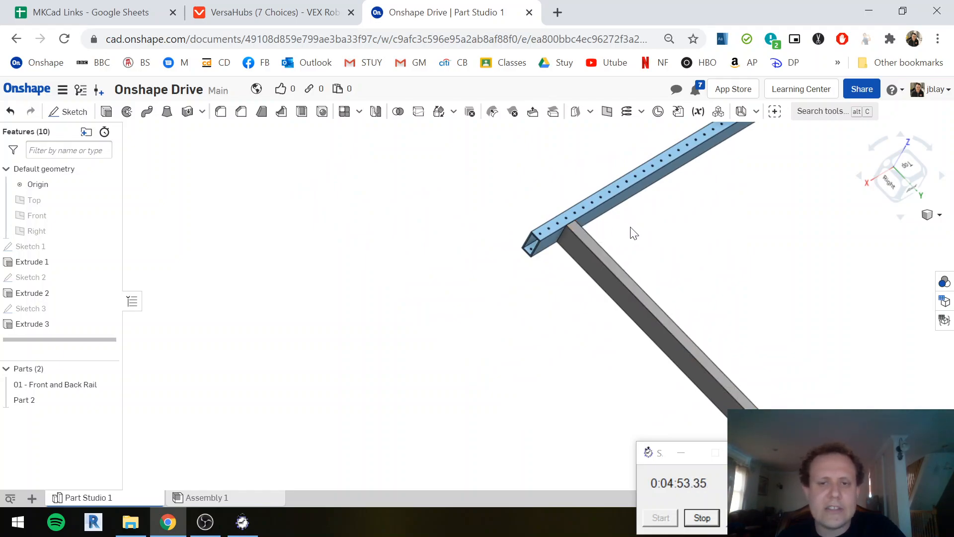
right_drag(629, 236, 611, 245)
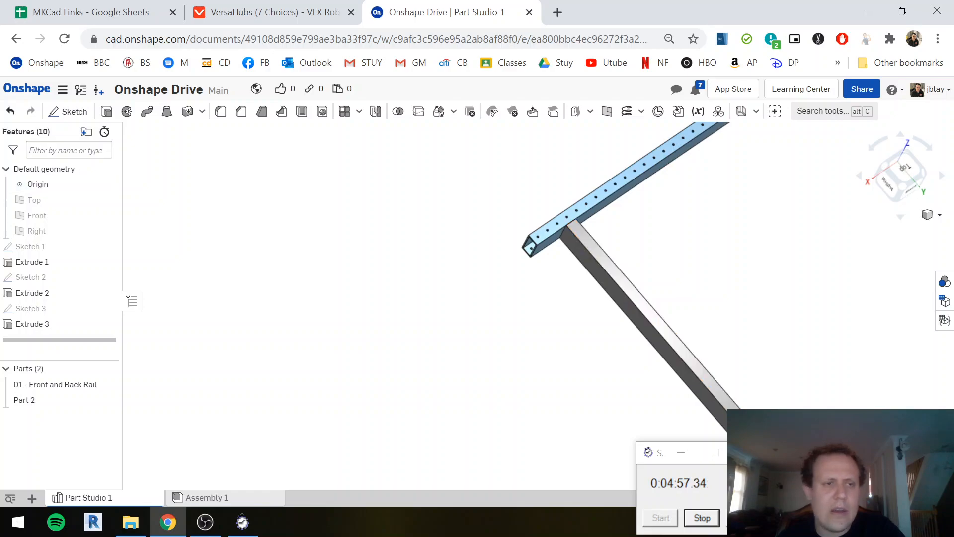
click(83, 115)
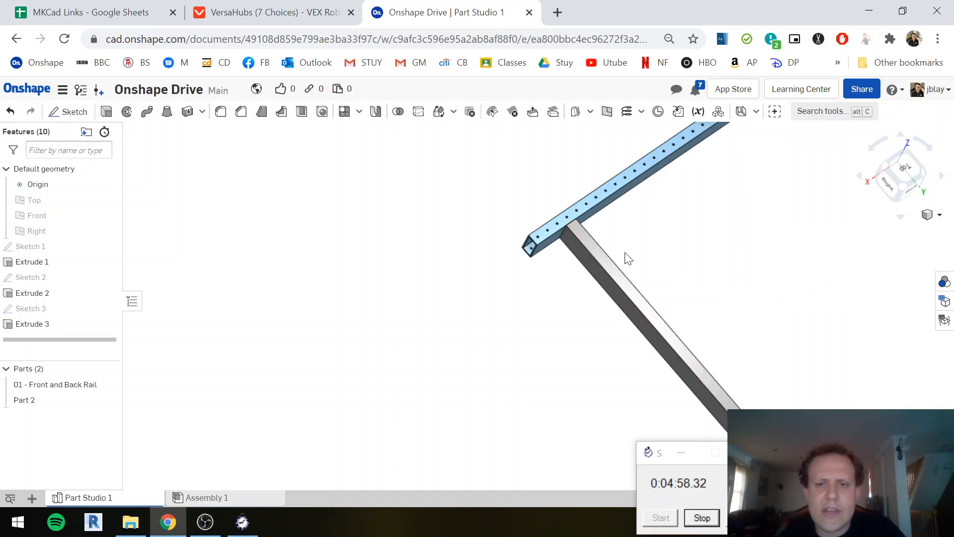
click(580, 229)
click(908, 171)
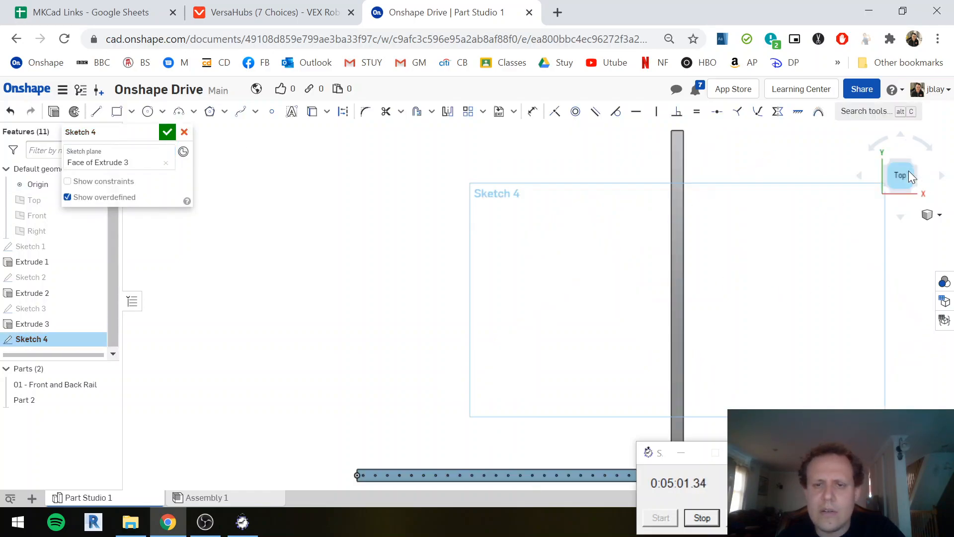
Sketch a circle about 0.43 inch in diameter on the tube's face, centred across its width near the end at the rail
middle_drag(761, 366, 758, 248)
key(c)
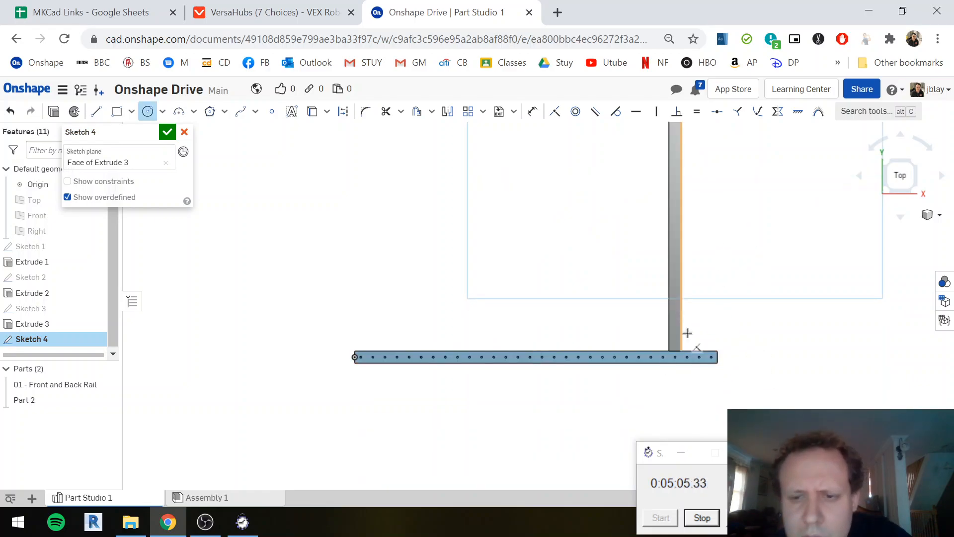
scroll(675, 347, up, 3)
scroll(675, 347, up, 4)
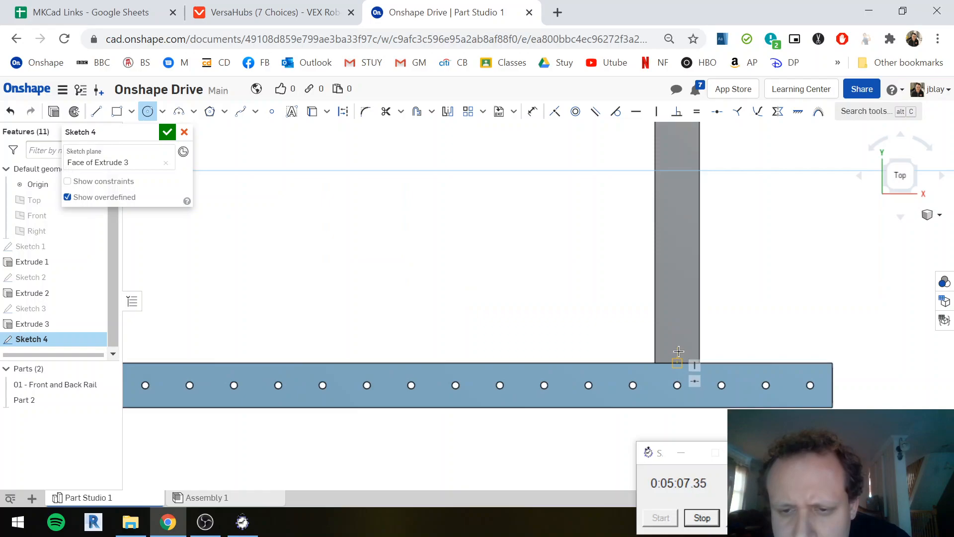
click(676, 322)
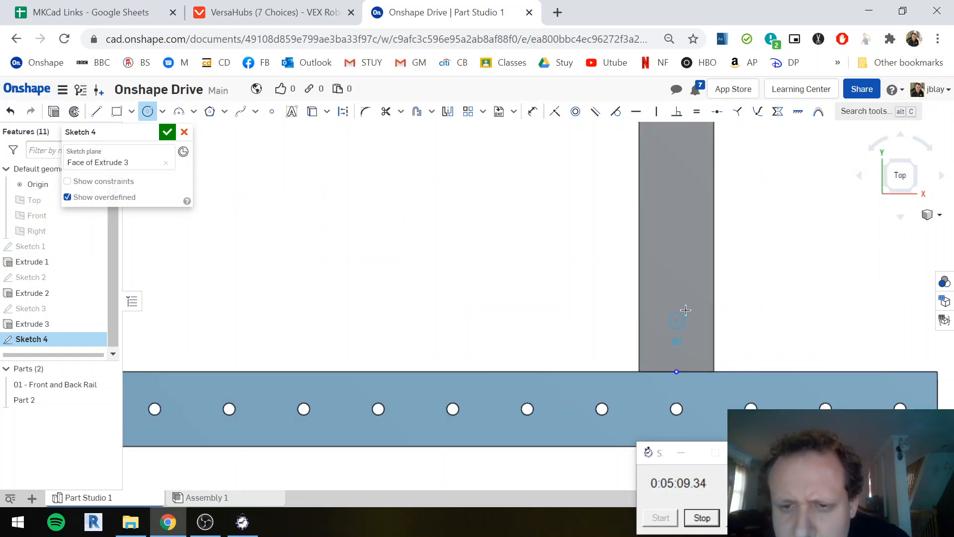
click(687, 310)
Dimension the circle's diameter as 0.163 inch
key(d)
click(661, 322)
click(596, 336)
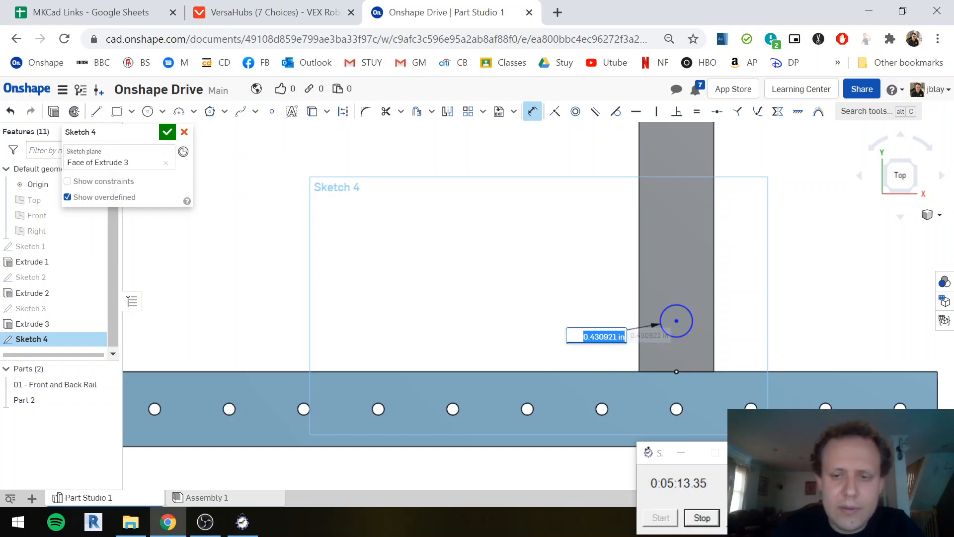
key(BackSpace)
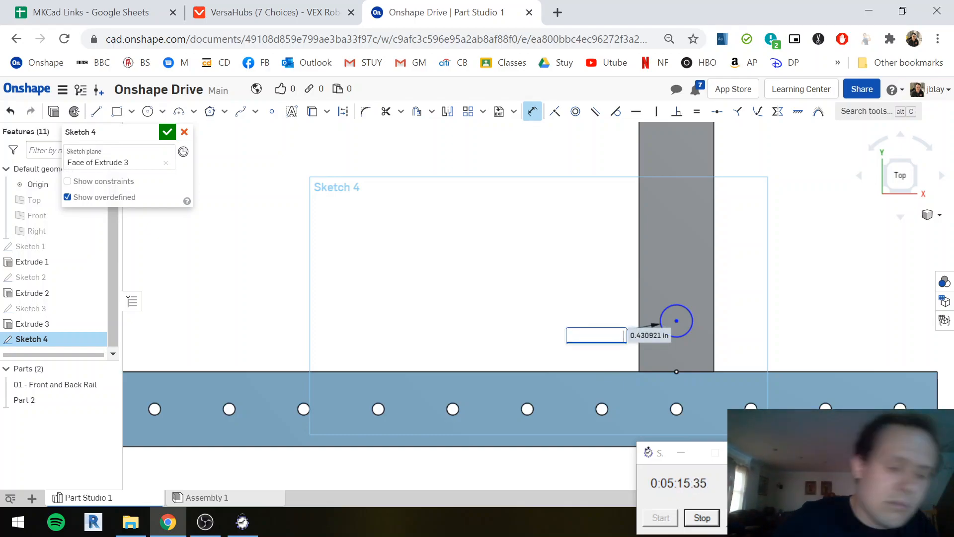
key(Return)
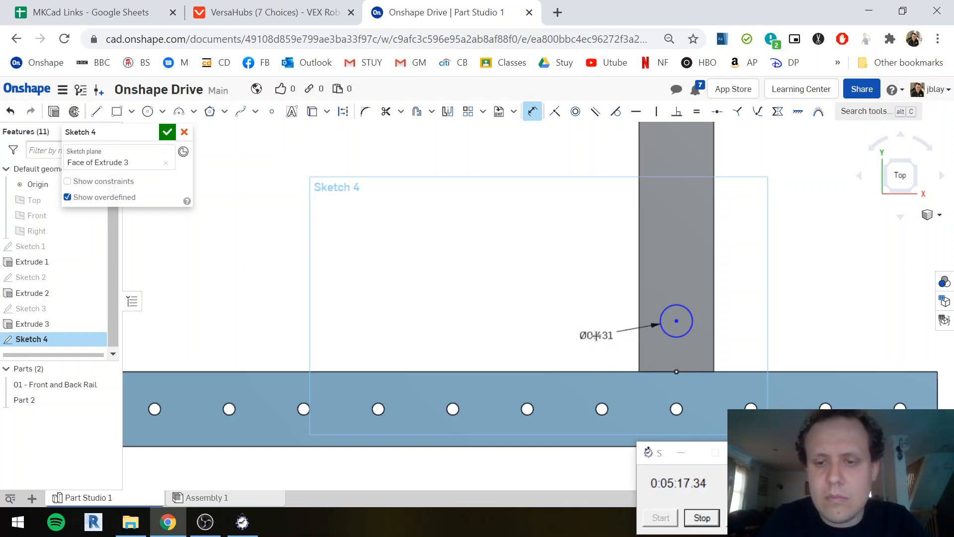
Dimension the circle's centre 0.5 inch from the tube's end edge and finish the sketch
scroll(685, 338, up, 3)
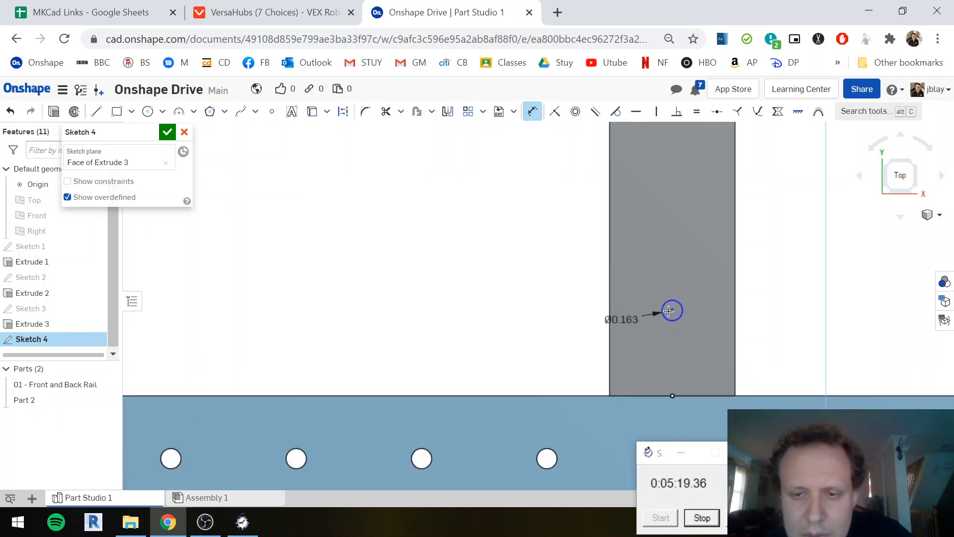
click(655, 394)
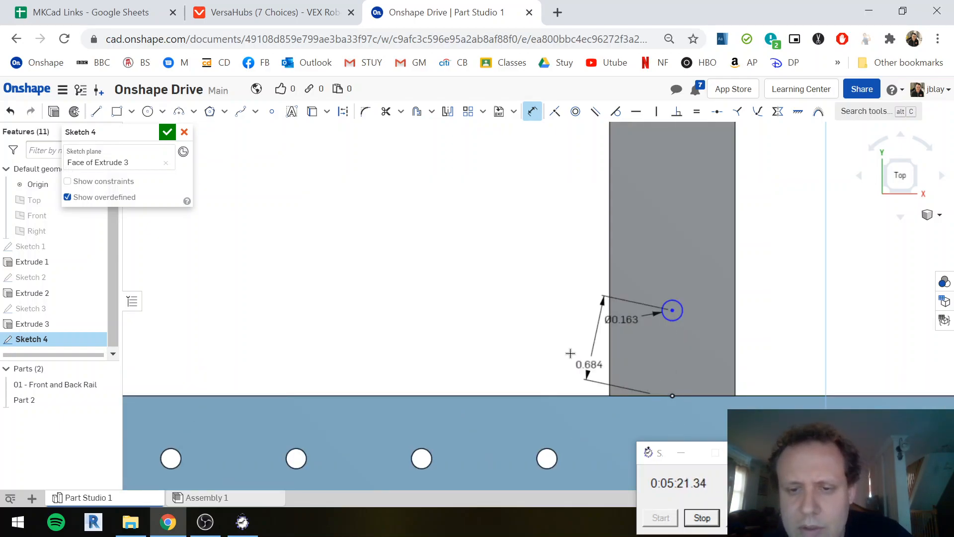
click(565, 362)
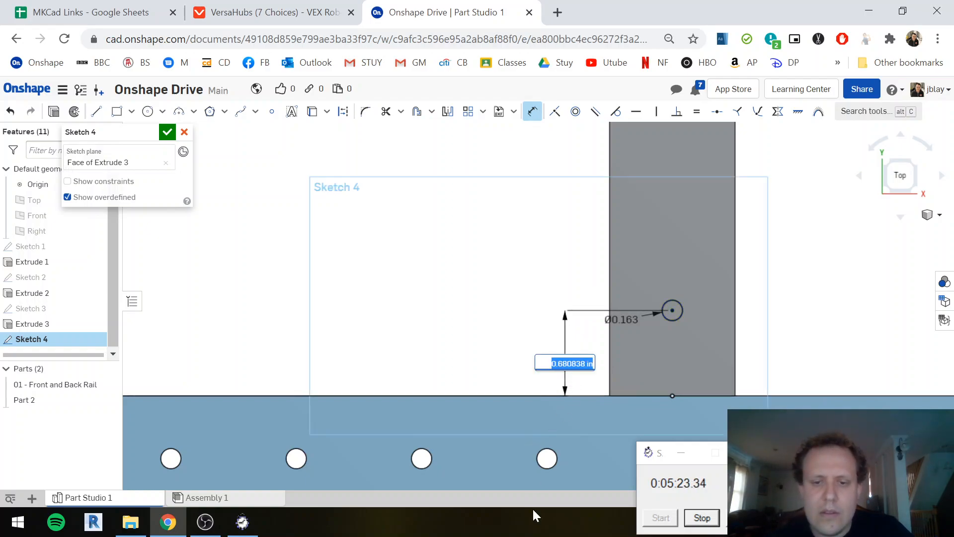
text(1)
key(Return)
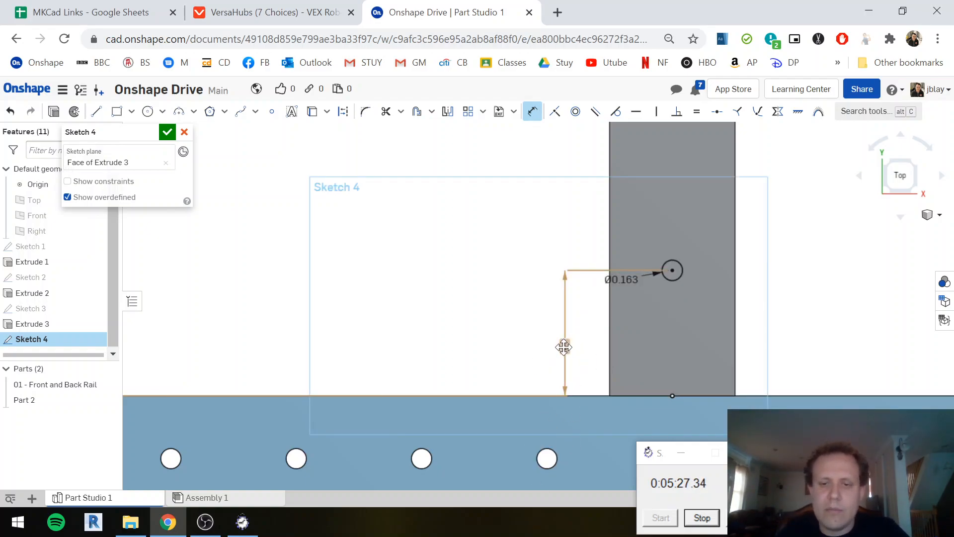
double_click(565, 346)
text(.5)
key(Return)
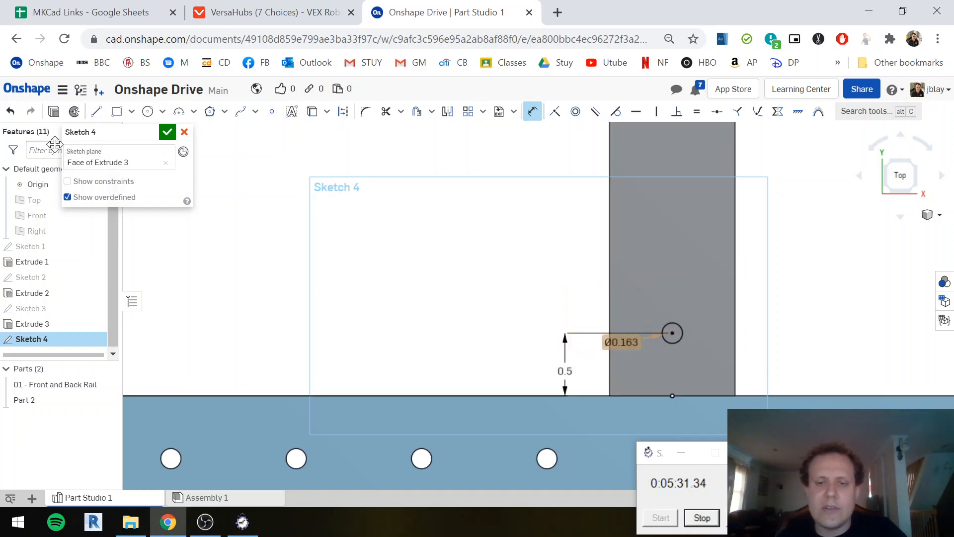
click(167, 131)
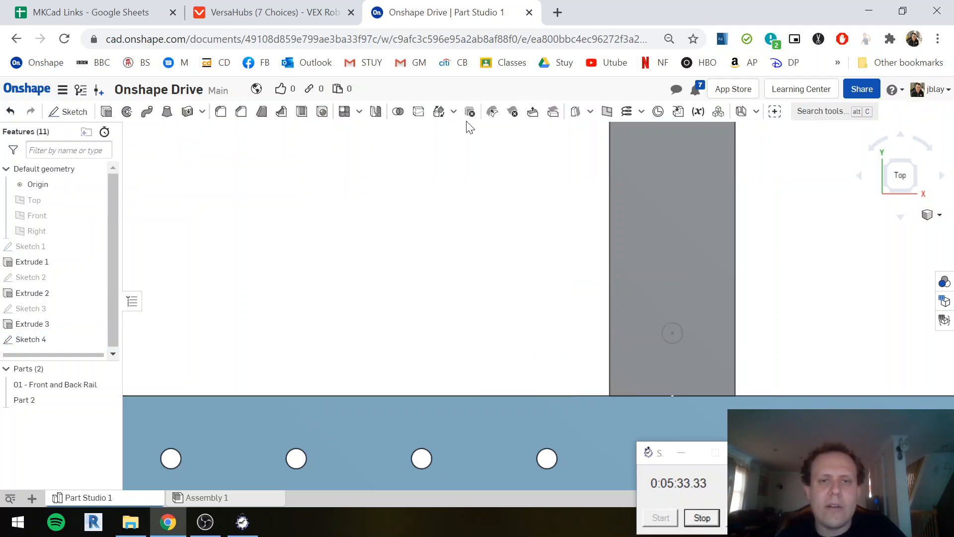
Reopen the hole sketch and try to linear-pattern the circle with 30 instances along the tube and 1 across its width
double_click(35, 338)
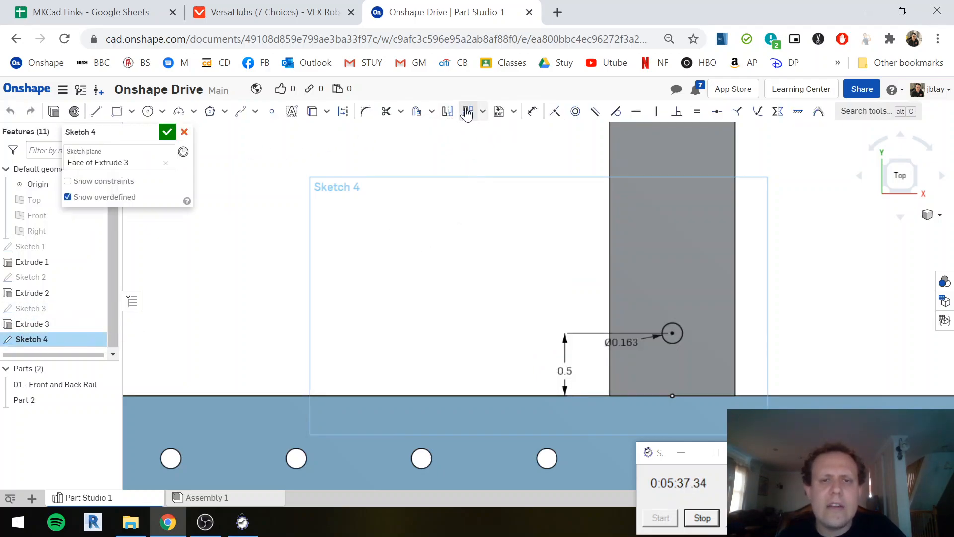
click(468, 111)
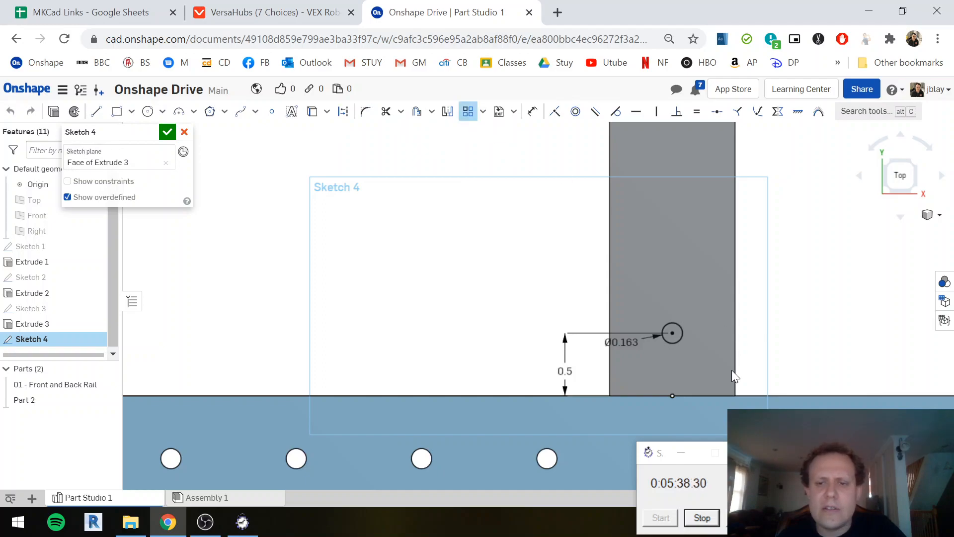
click(682, 340)
scroll(718, 256, down, 2)
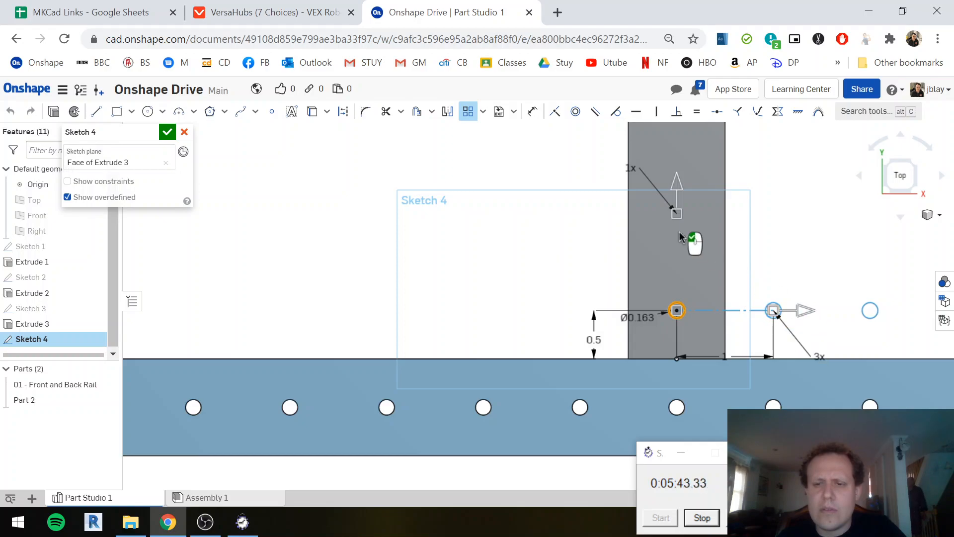
click(628, 171)
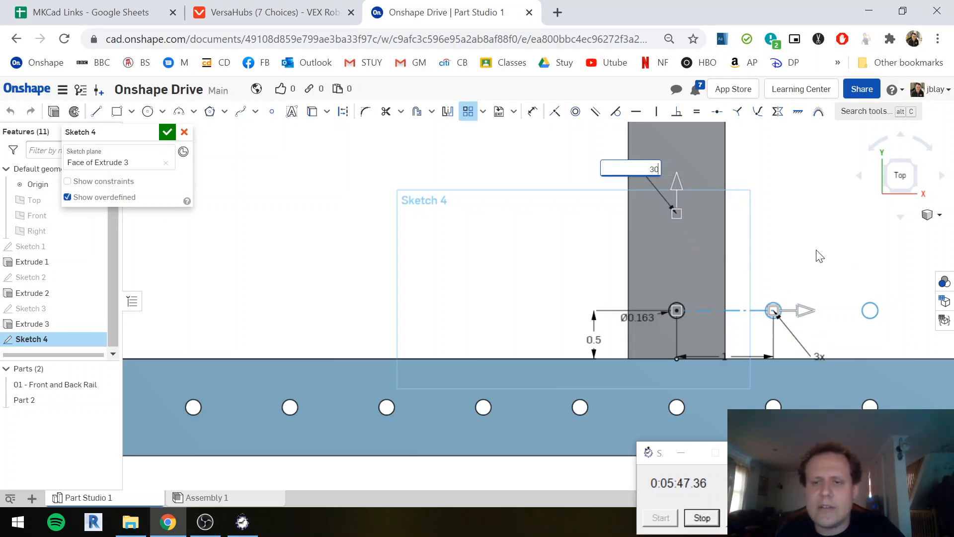
click(817, 357)
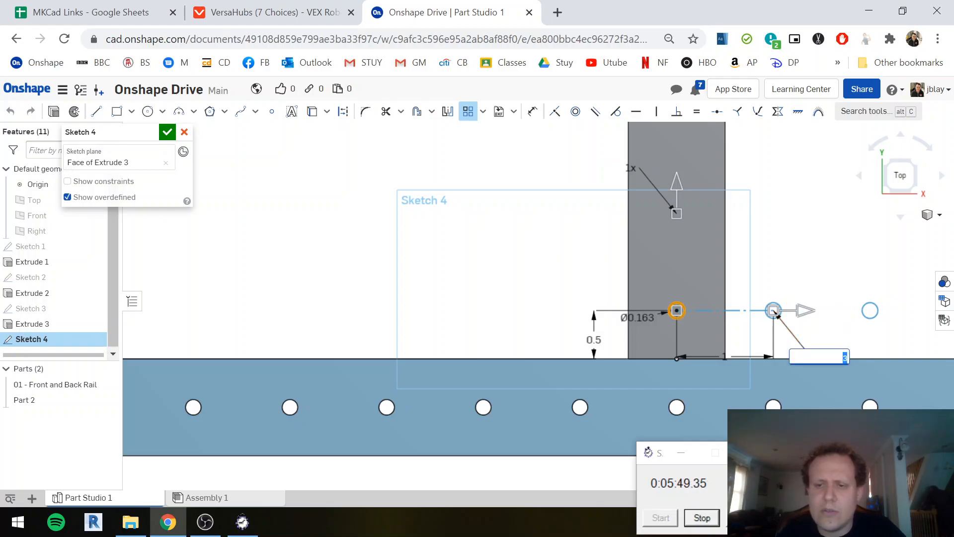
text(1)
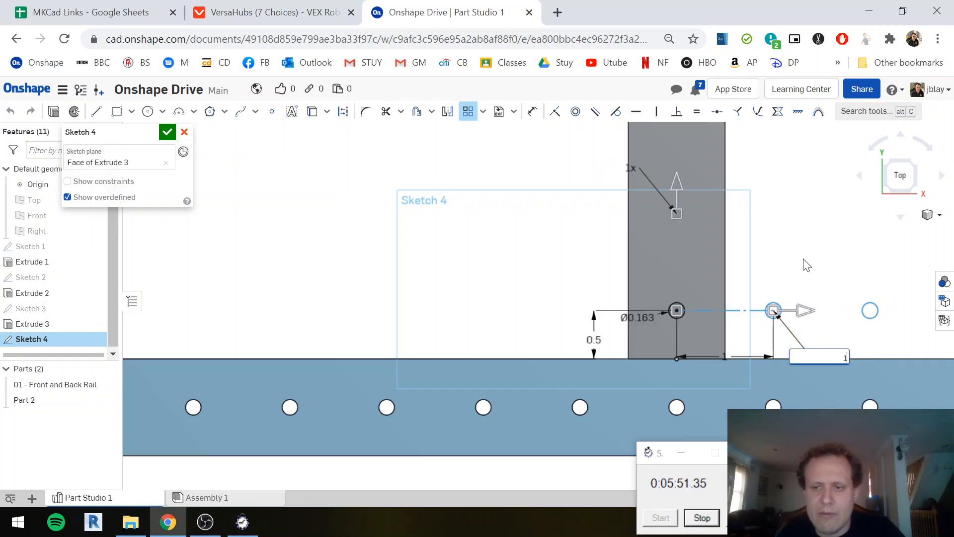
key(Return)
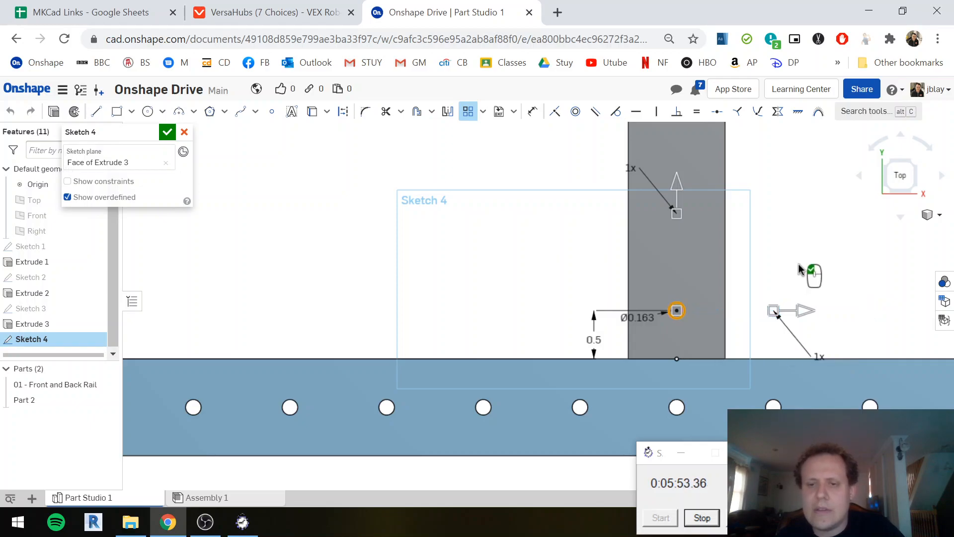
scroll(708, 240, up, 2)
scroll(706, 232, up, 1)
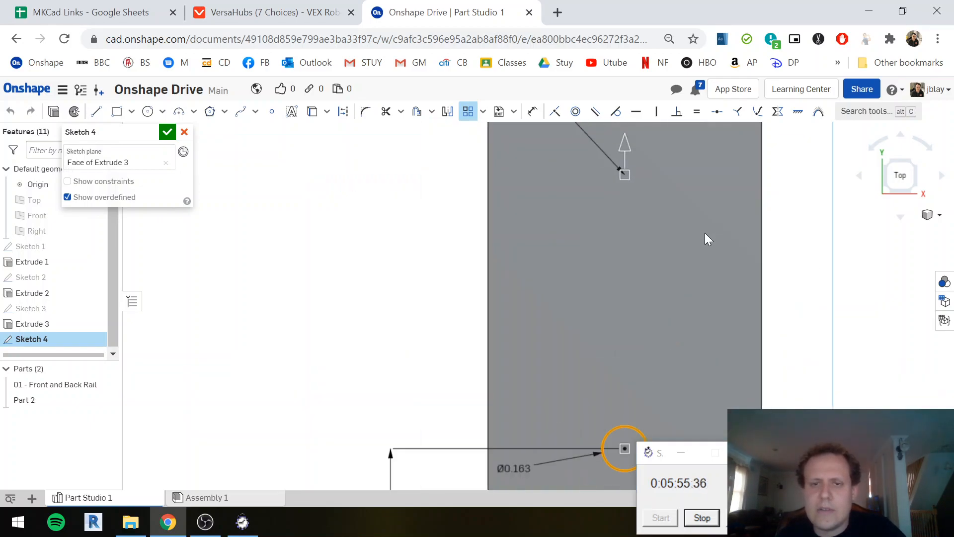
scroll(696, 230, down, 3)
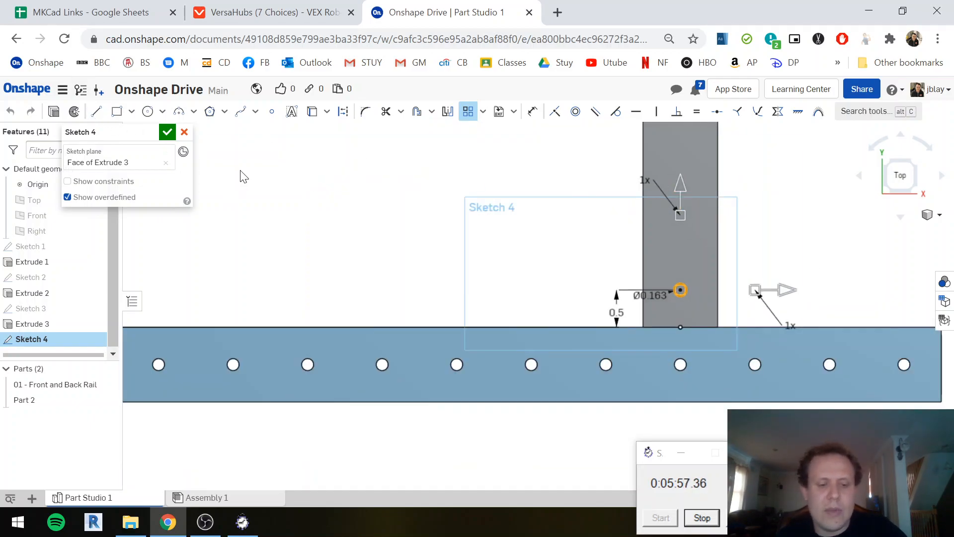
key(Return)
key(shift+e)
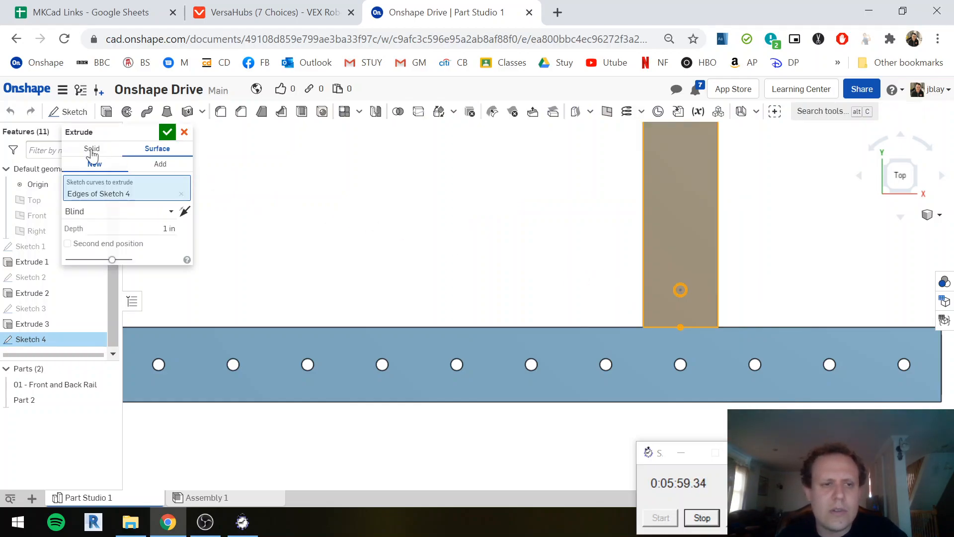
scroll(30, 301, down, 1)
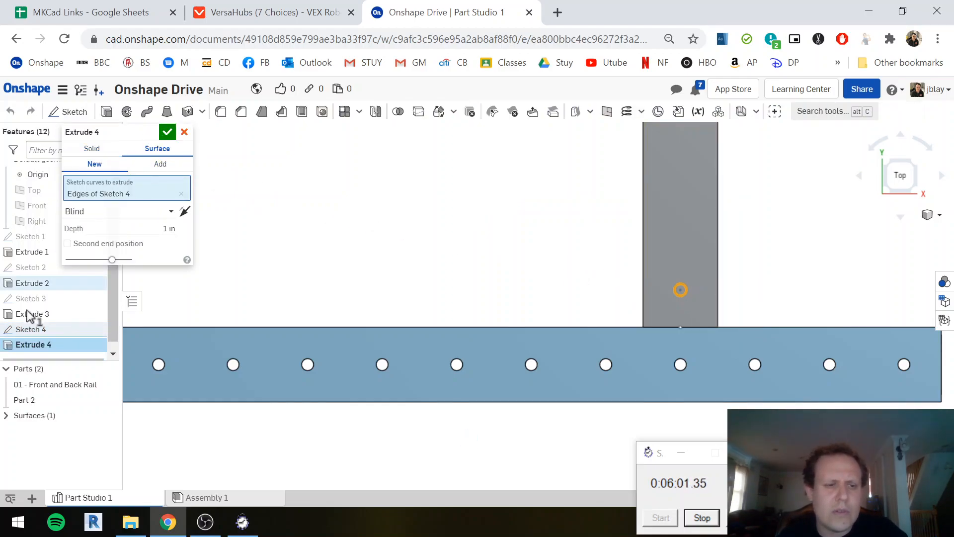
click(40, 331)
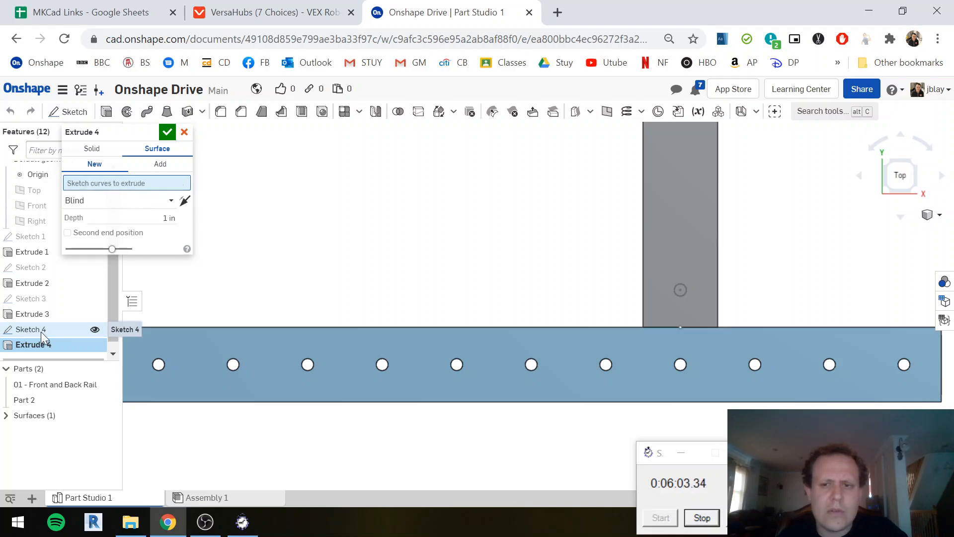
click(185, 133)
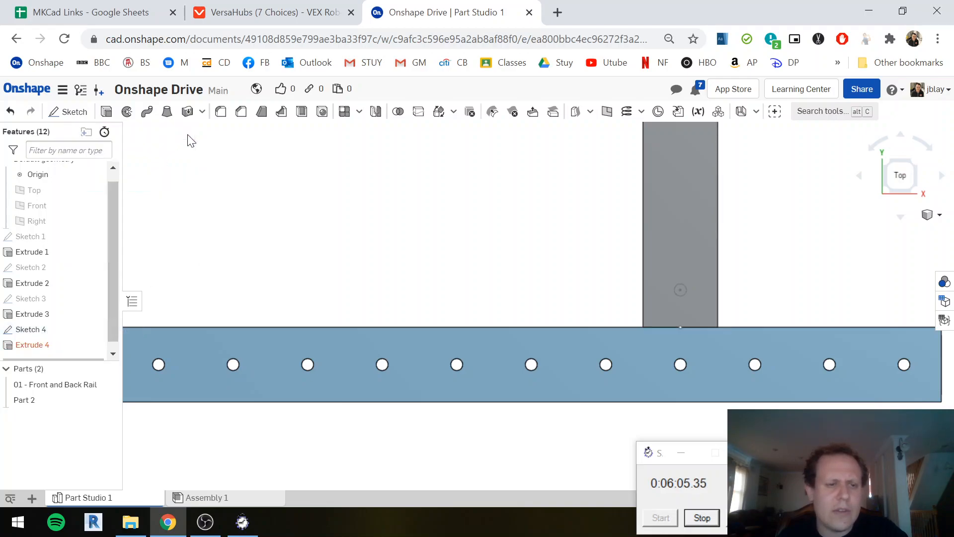
Edit the hole sketch to linear-pattern the circle with 1 instance across and 30 along the tube at 1 inch spacing, then finish it
double_click(53, 338)
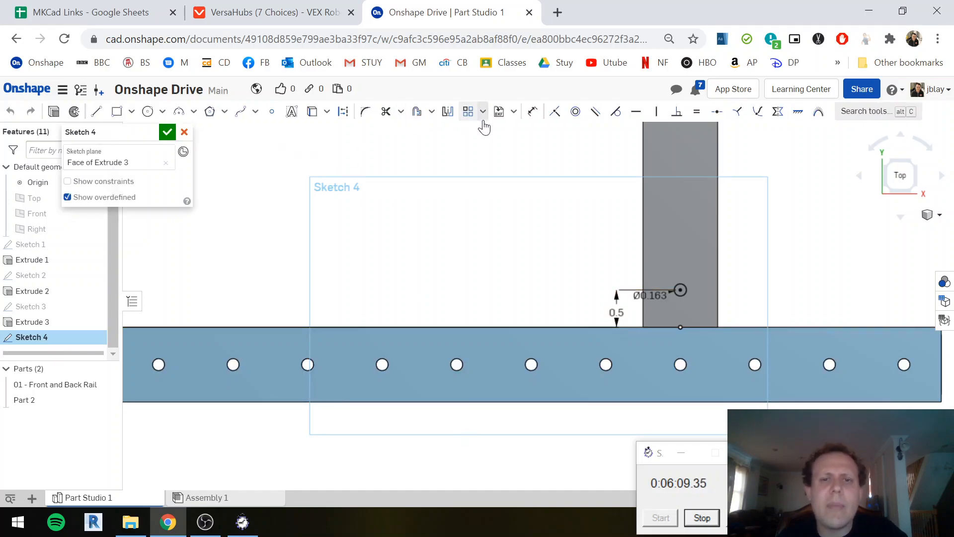
click(465, 113)
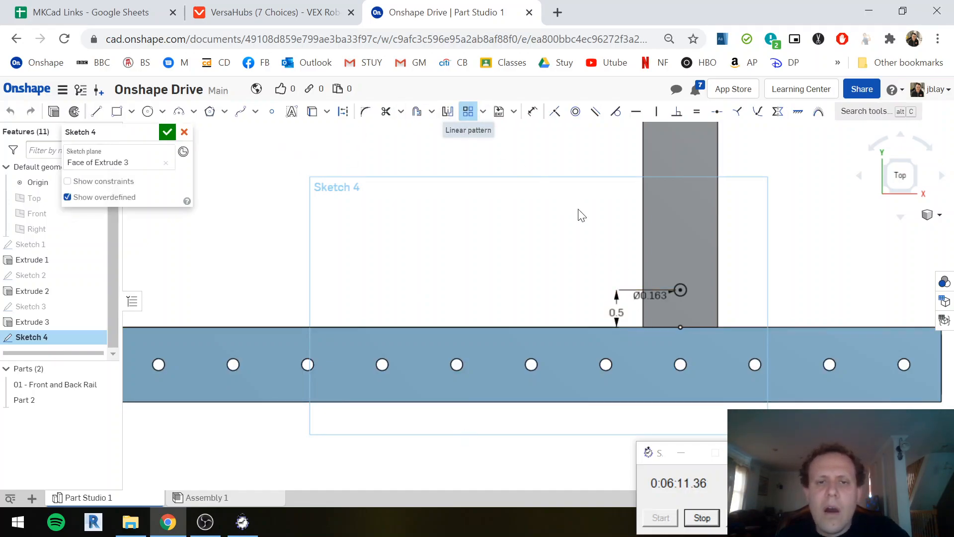
click(688, 293)
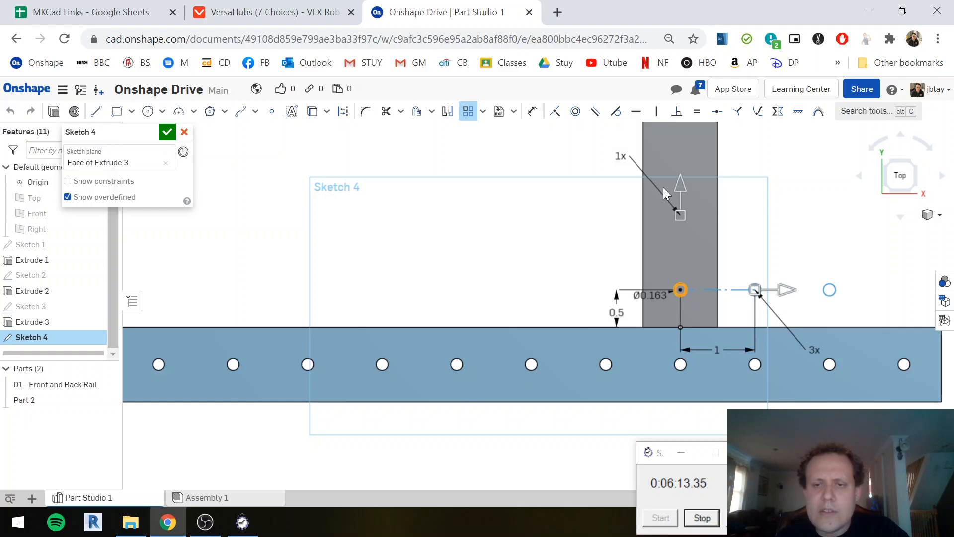
click(815, 348)
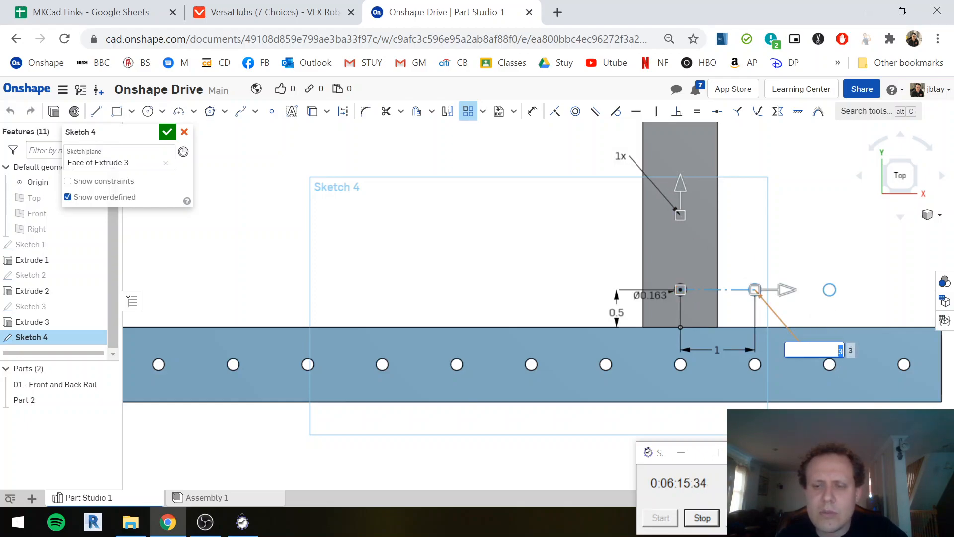
text(1)
key(Return)
click(618, 158)
text(30)
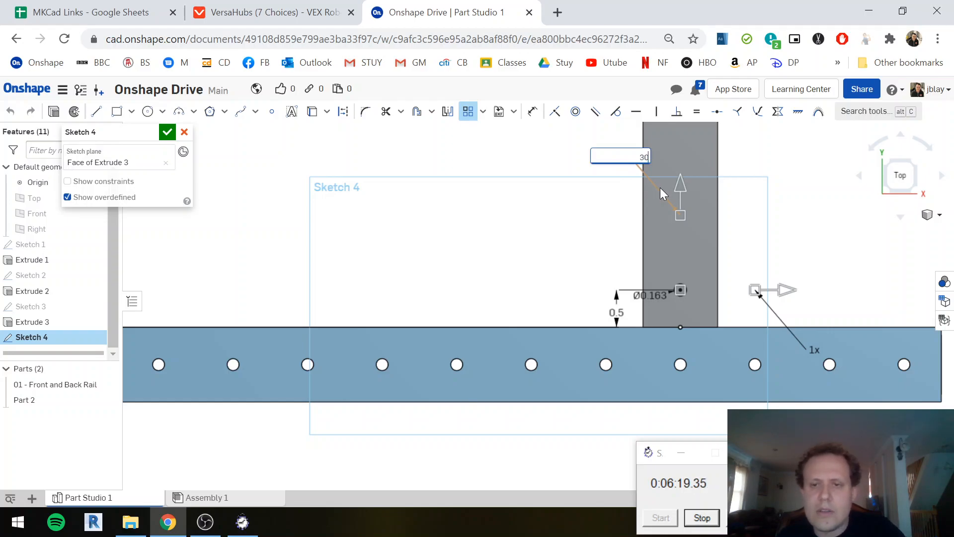
key(Return)
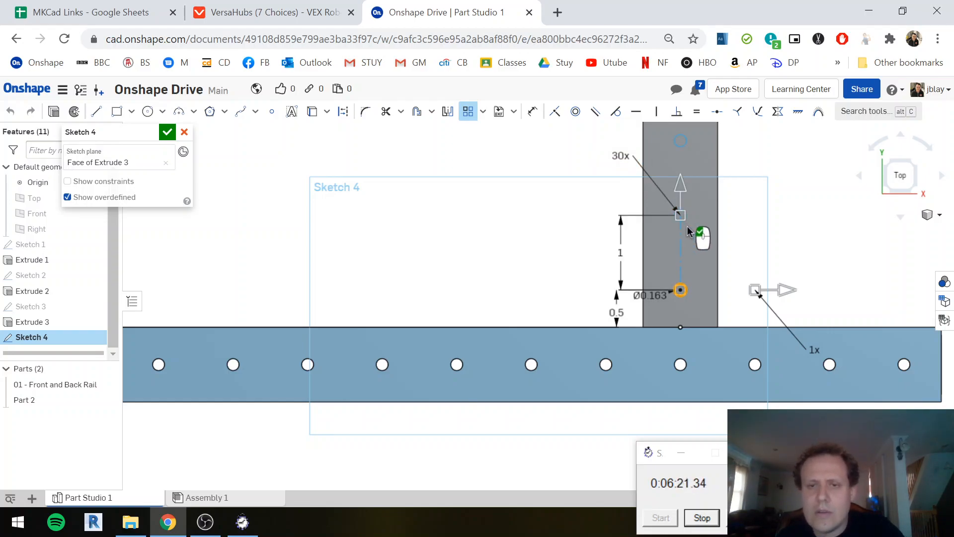
click(544, 214)
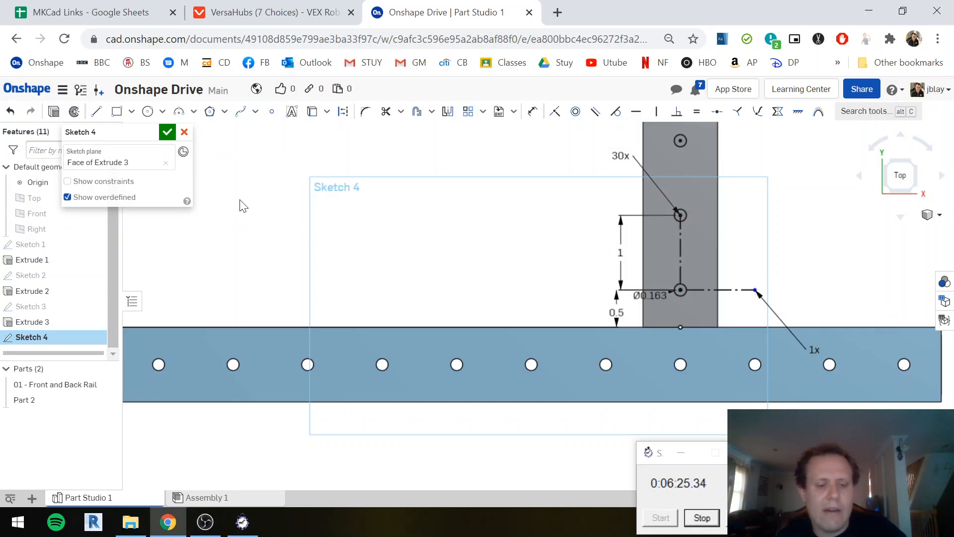
key(Return)
Extrude the patterned circles as a Remove cut Through all of the side rail
key(shift+e)
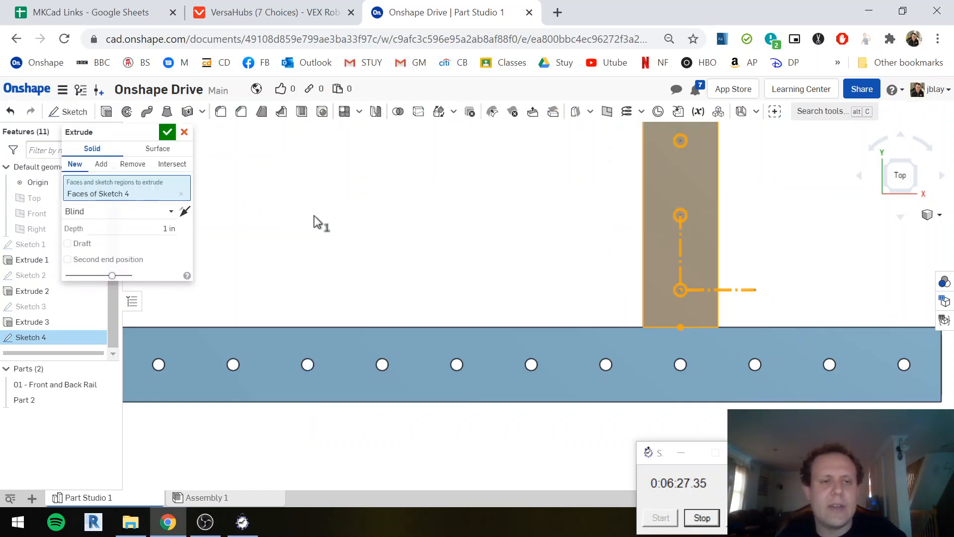
click(164, 227)
click(164, 212)
click(127, 169)
click(169, 211)
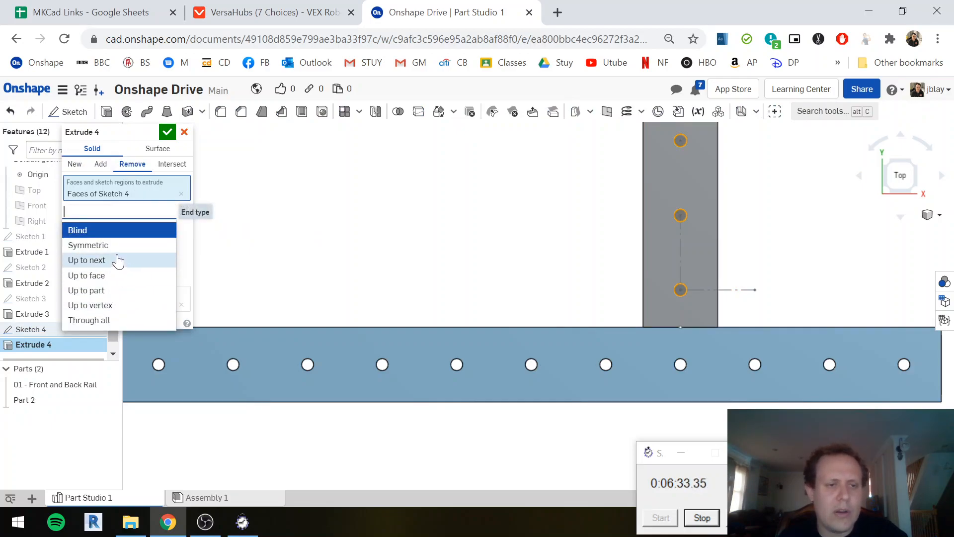
click(118, 320)
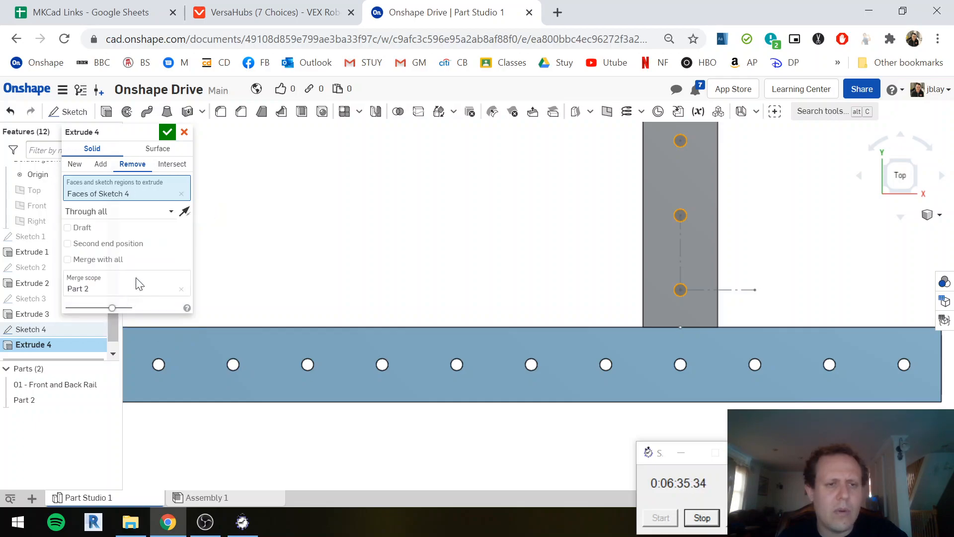
click(167, 132)
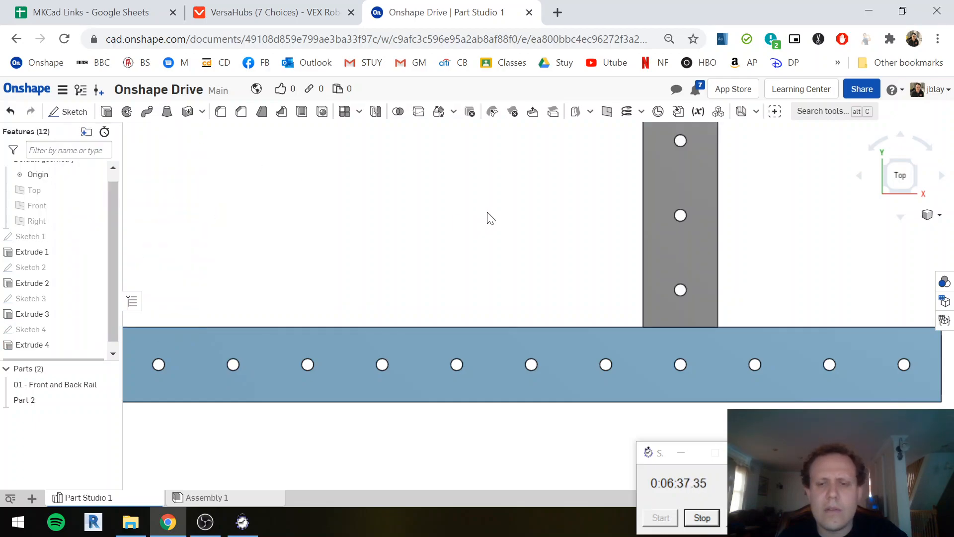
Start a sketch on the side rail's long vertical face and view it straight on
scroll(490, 218, down, 10)
middle_drag(518, 190, 490, 441)
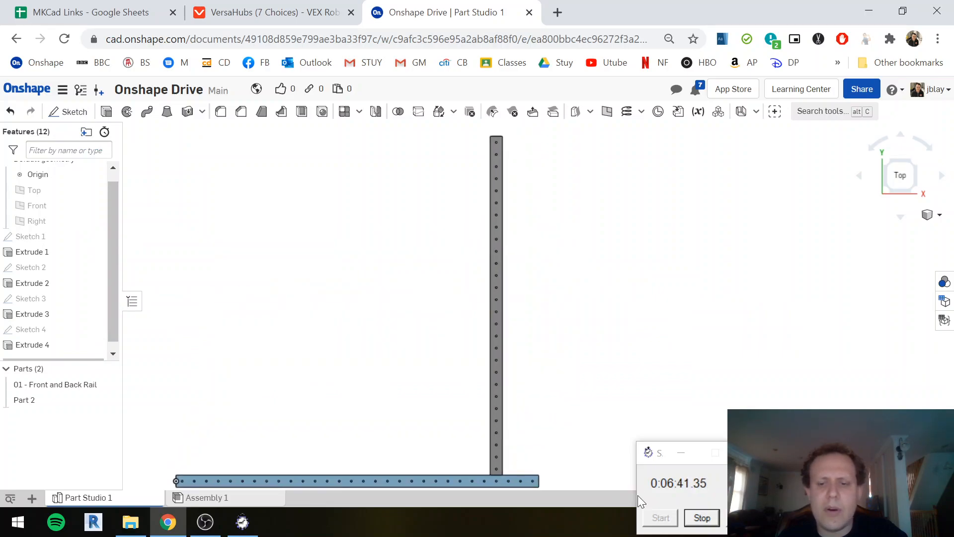
middle_drag(554, 447, 492, 377)
right_drag(492, 377, 381, 412)
click(61, 120)
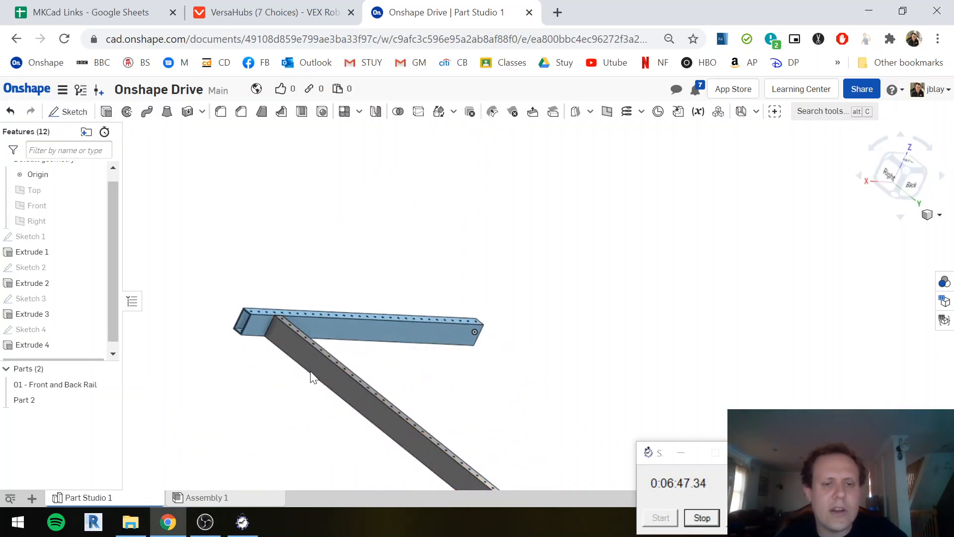
click(297, 354)
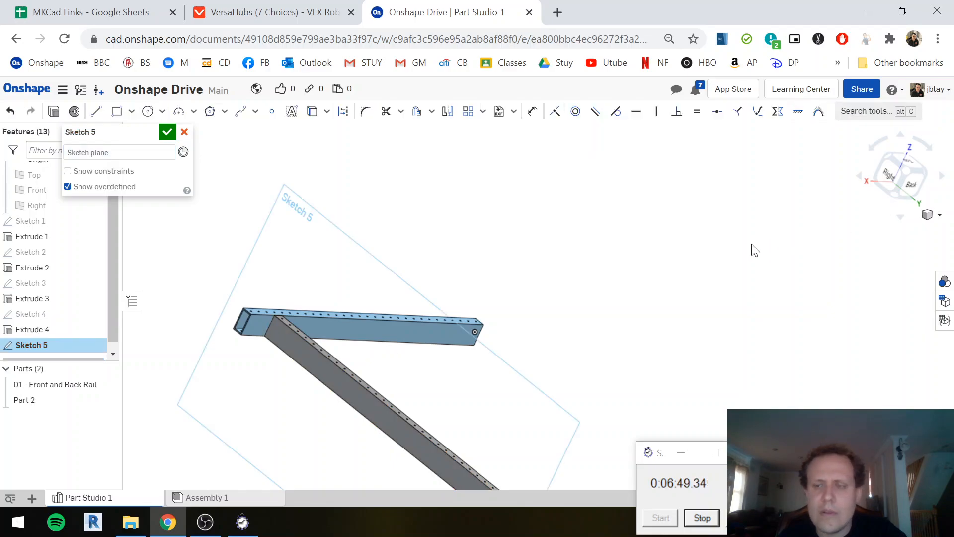
key(n)
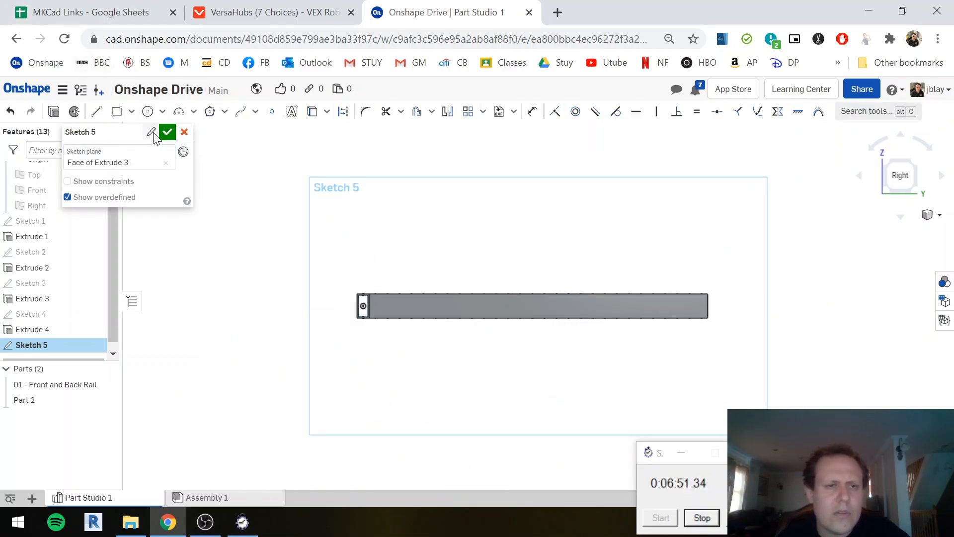
Draw a circle on the face's centreline near the end joining the front and back rail and dimension its diameter as 1.125 inch
click(148, 111)
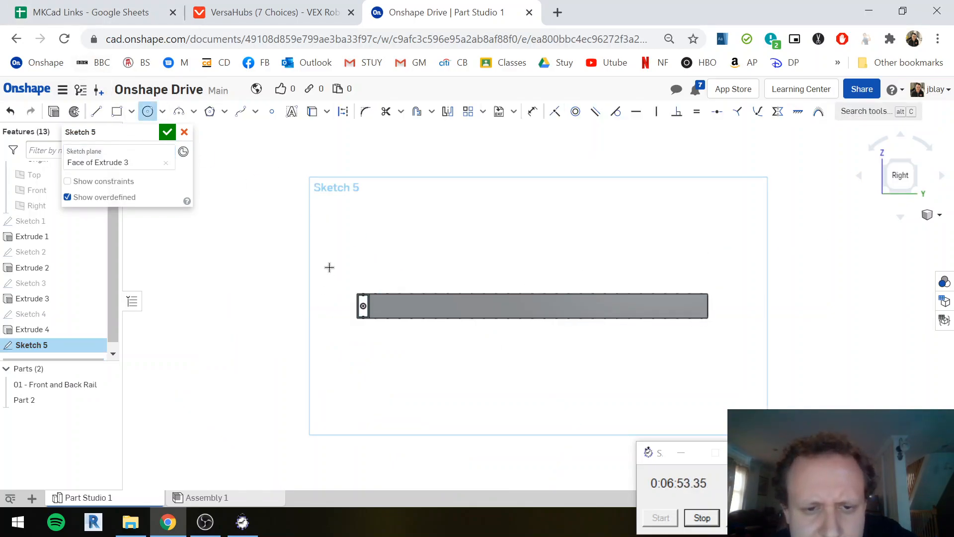
scroll(363, 274, up, 4)
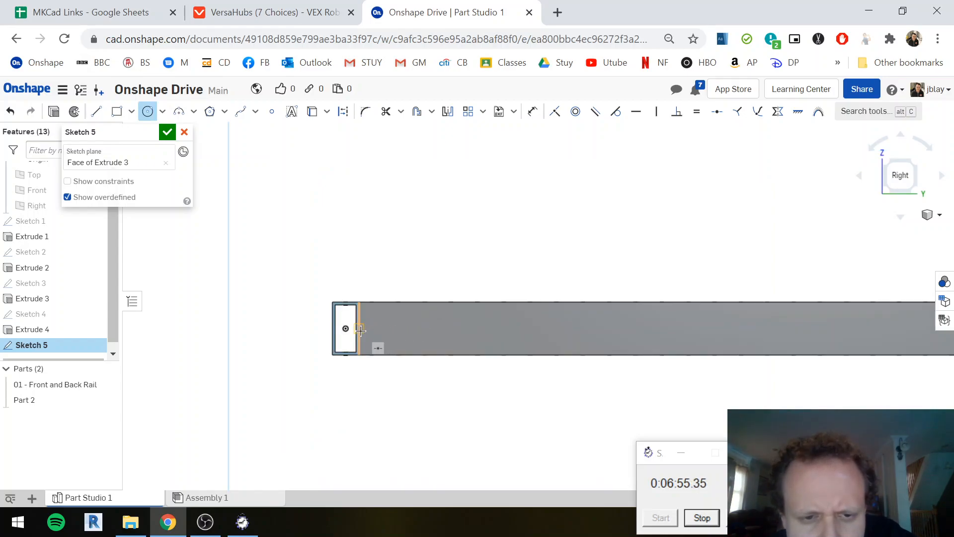
click(402, 329)
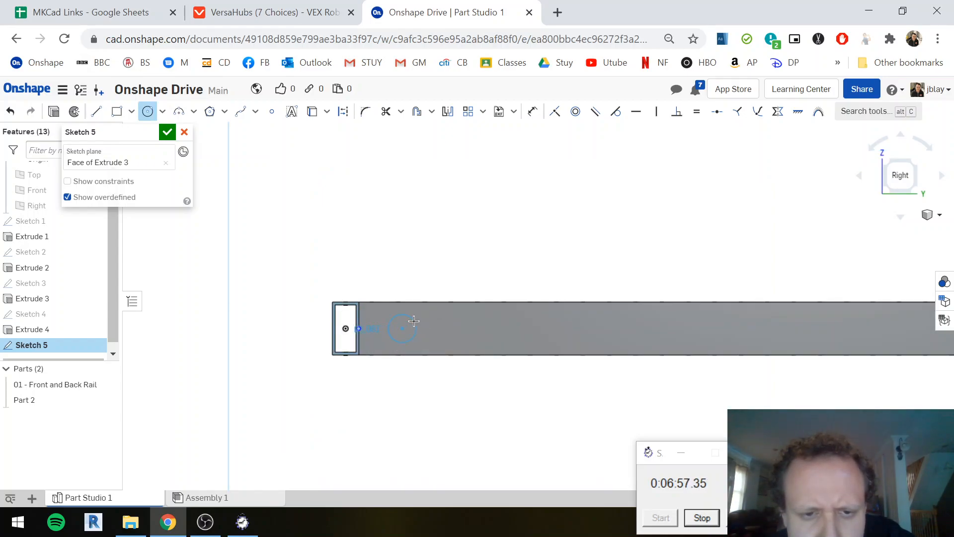
click(416, 321)
key(d)
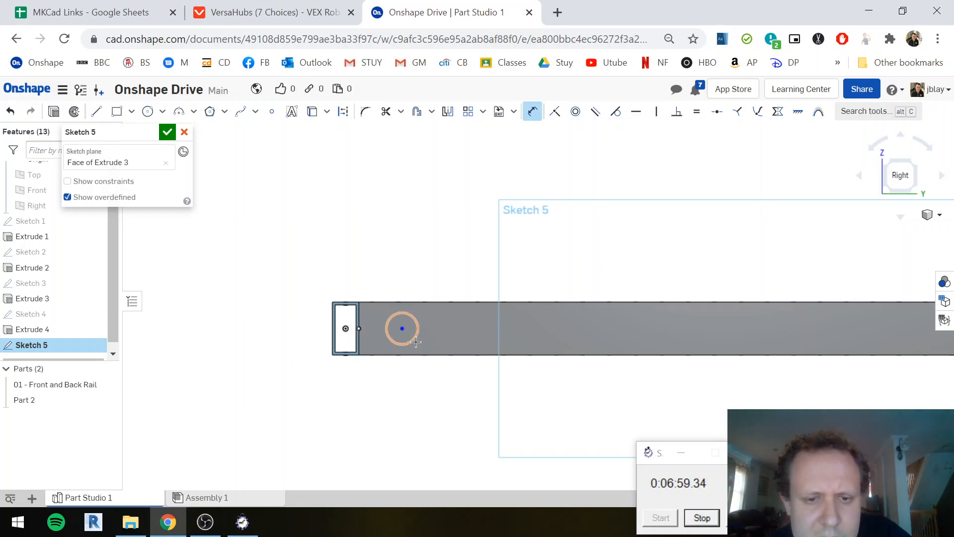
click(398, 345)
double_click(392, 384)
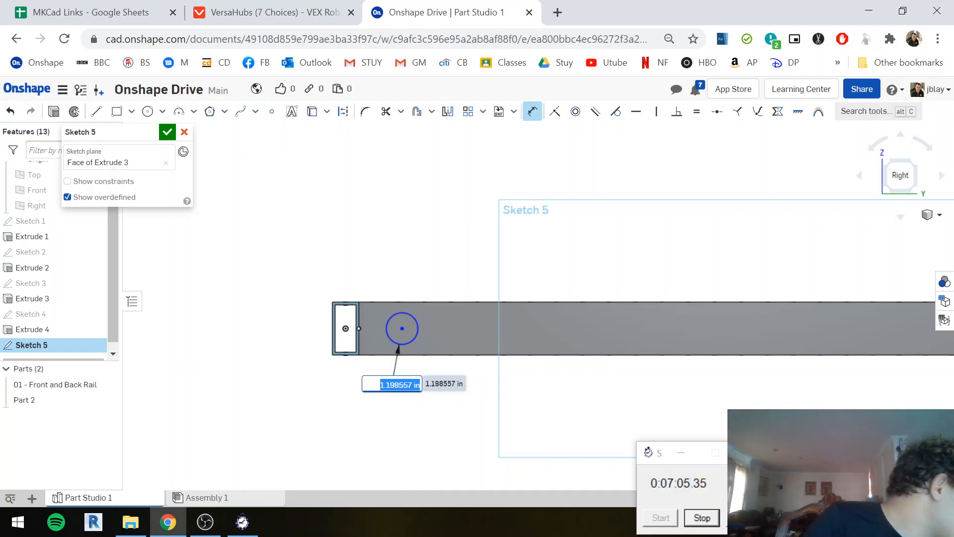
text(1.125)
key(Return)
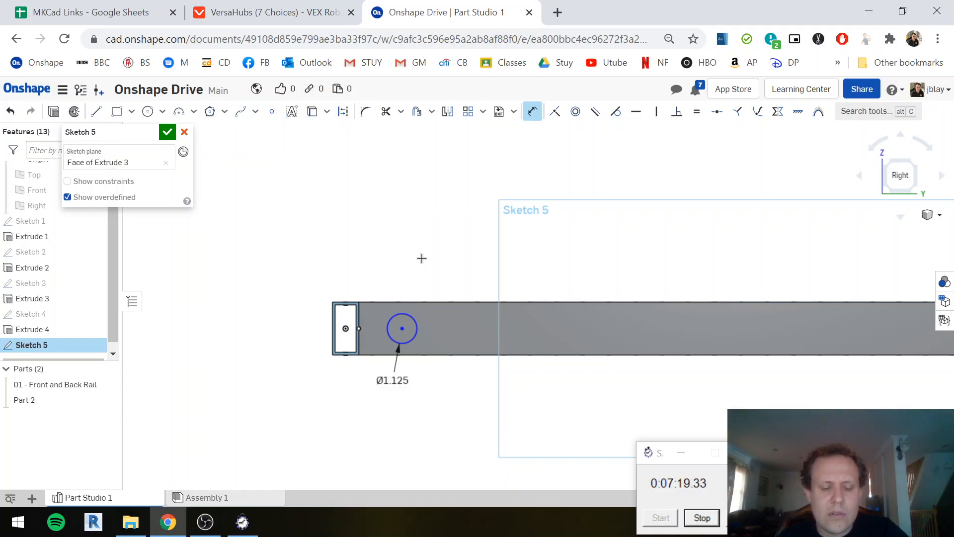
Draw two more circles further along the rail's centreline, about 1.15 and 1.34 inch in diameter
key(c)
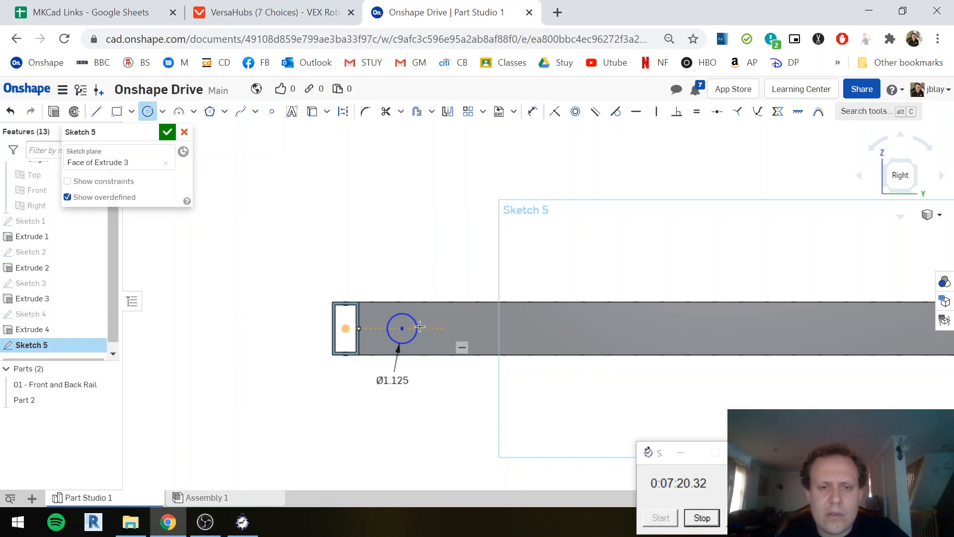
click(450, 328)
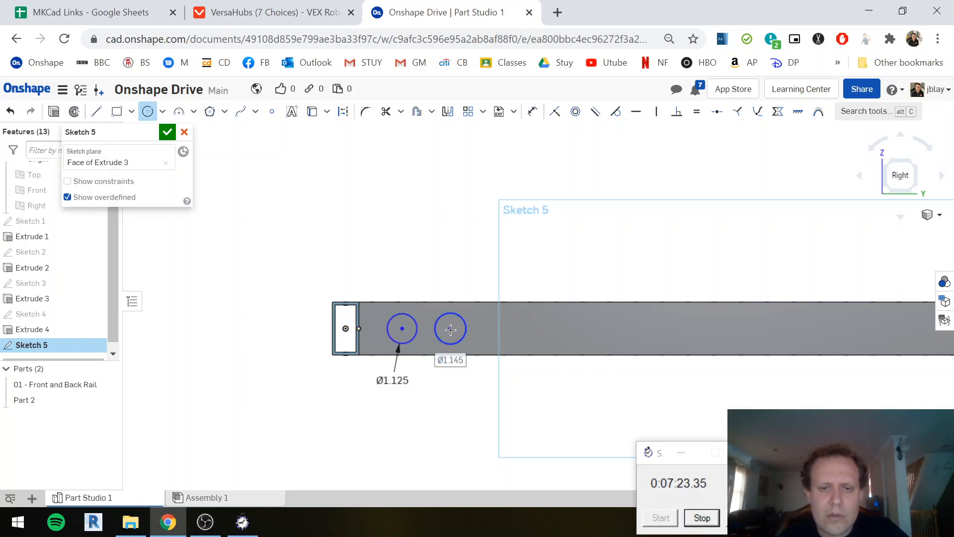
click(492, 328)
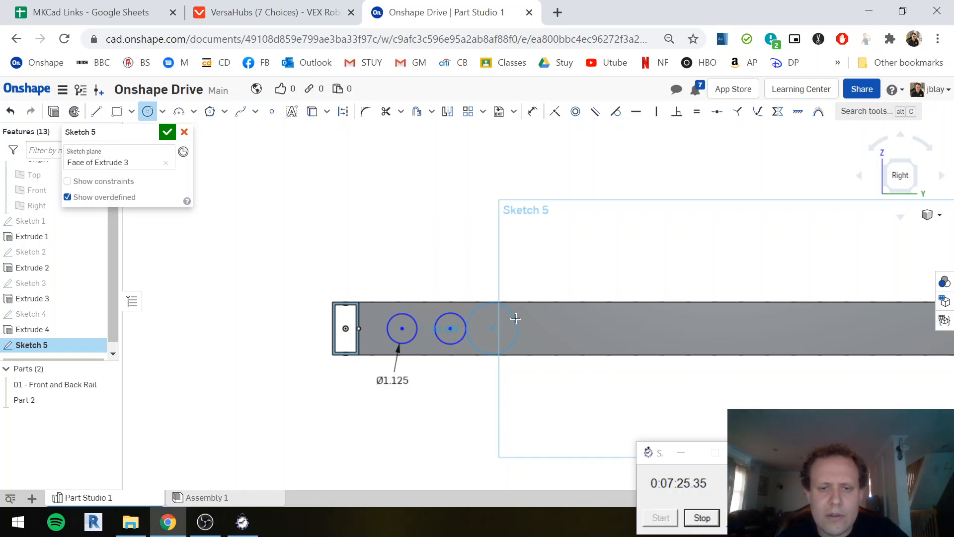
click(510, 323)
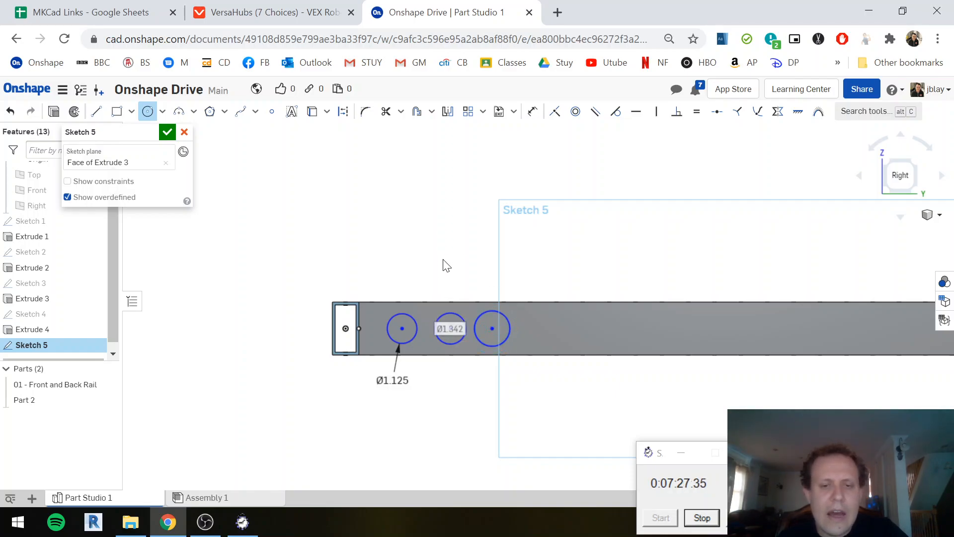
key(Escape)
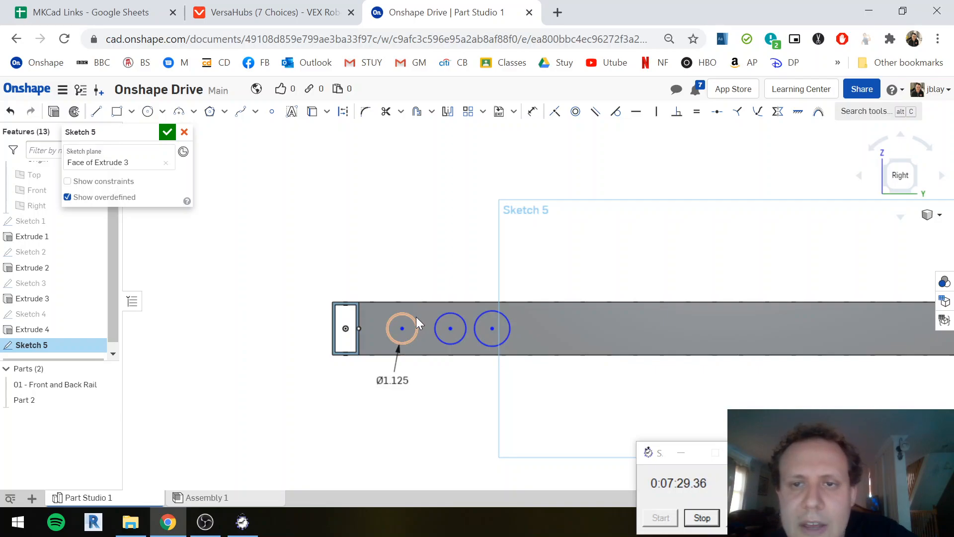
Constrain the three circles on the side rail to be equal in size
click(416, 317)
click(438, 317)
click(480, 314)
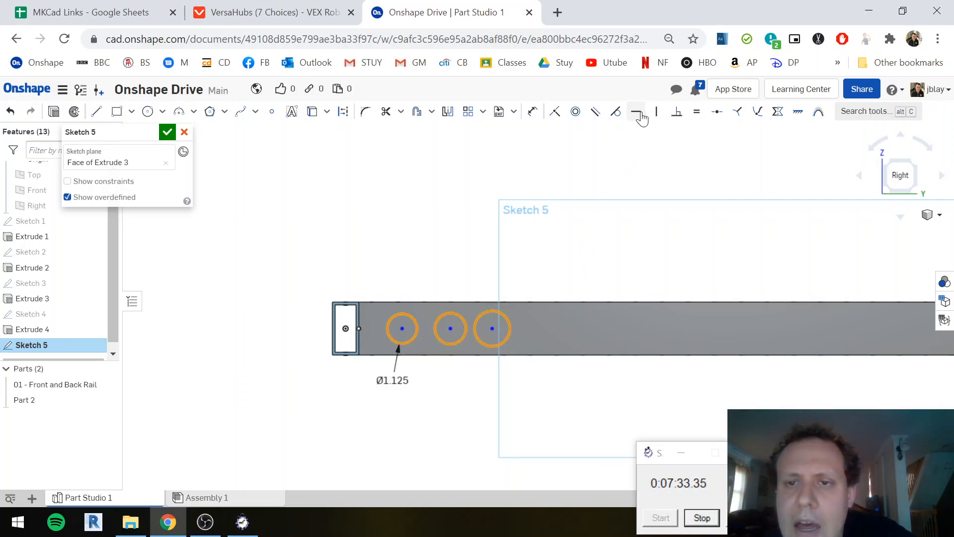
click(696, 114)
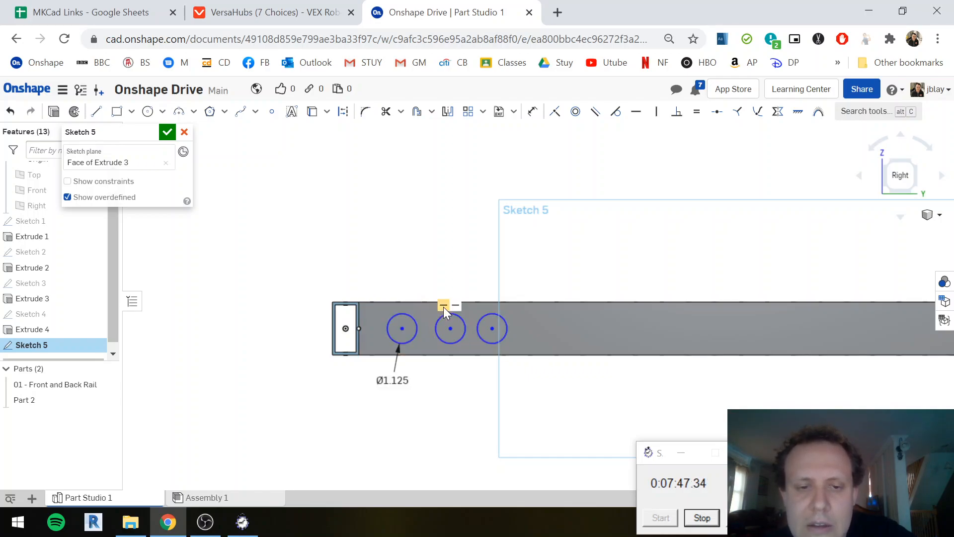
Dimension the distance between the first and second circles' centres as 10.5 inch
key(d)
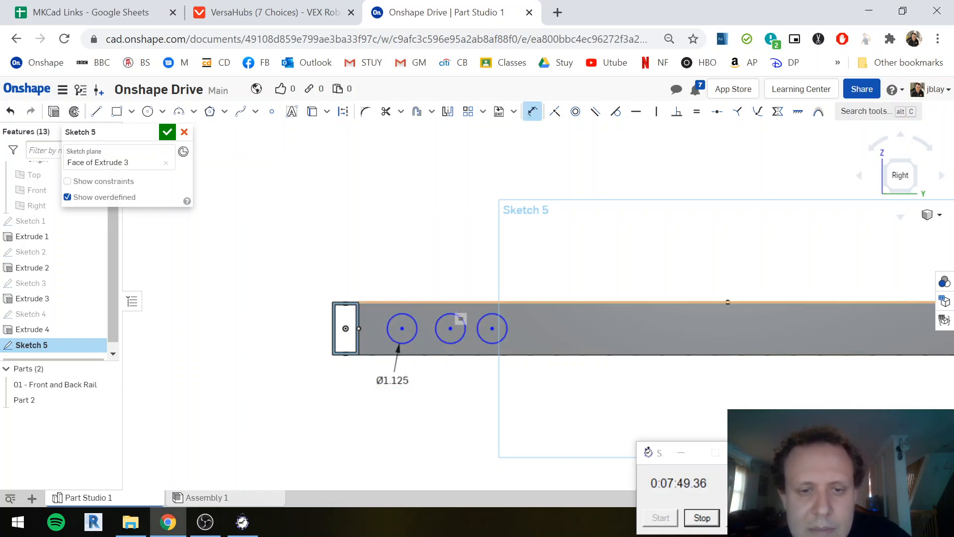
click(451, 328)
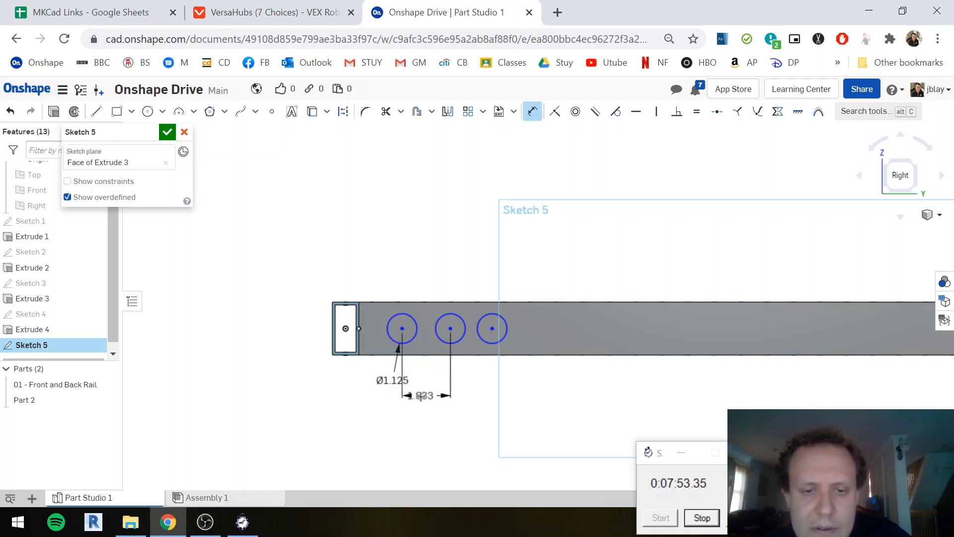
click(420, 396)
text(10.5)
key(Return)
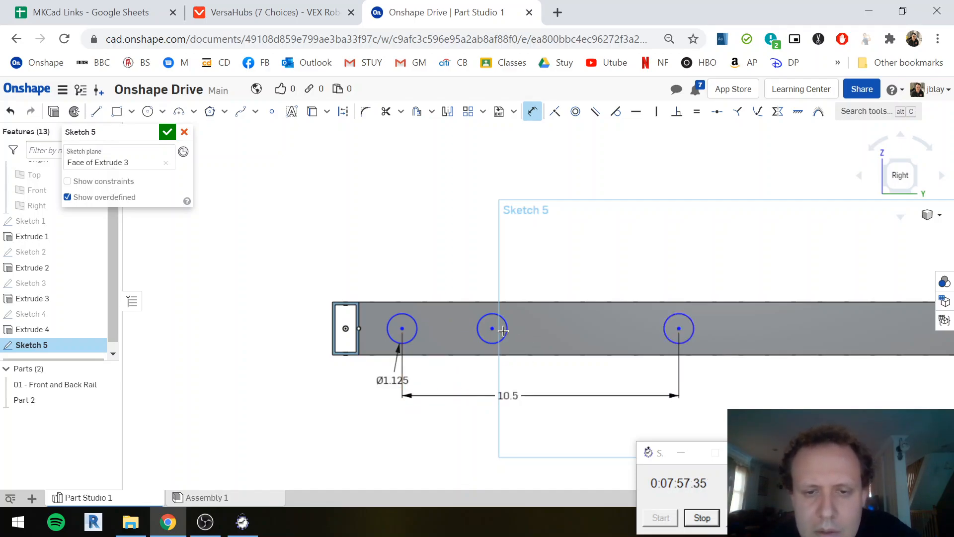
Try to dimension the centre spacing between the second circle and the third circle, which sits between the other two
click(679, 330)
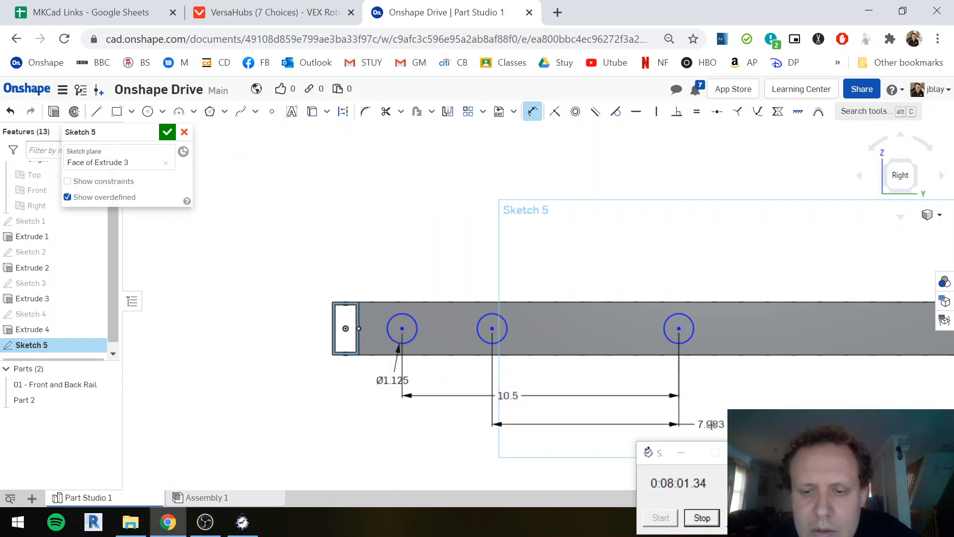
click(735, 405)
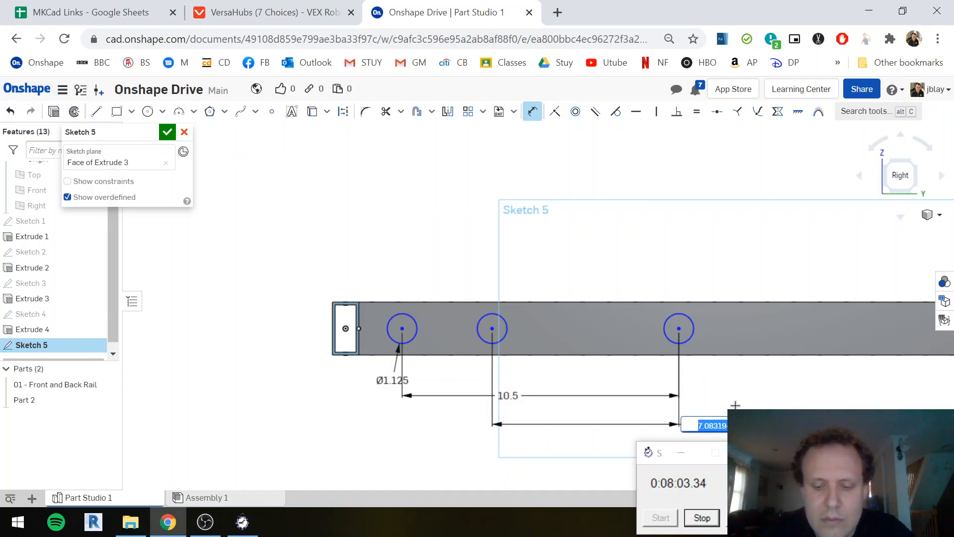
key(BackSpace)
text(10)
key(Return)
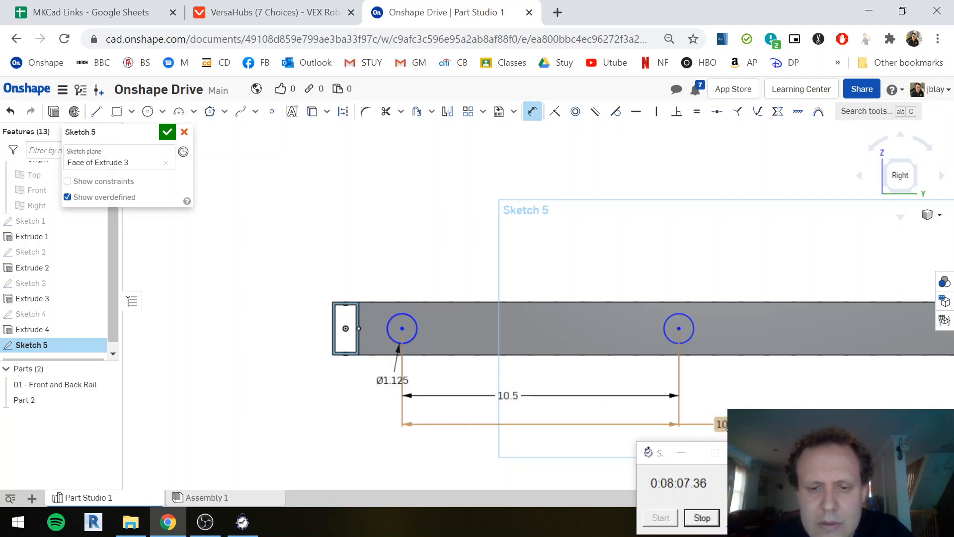
double_click(722, 424)
key(Escape)
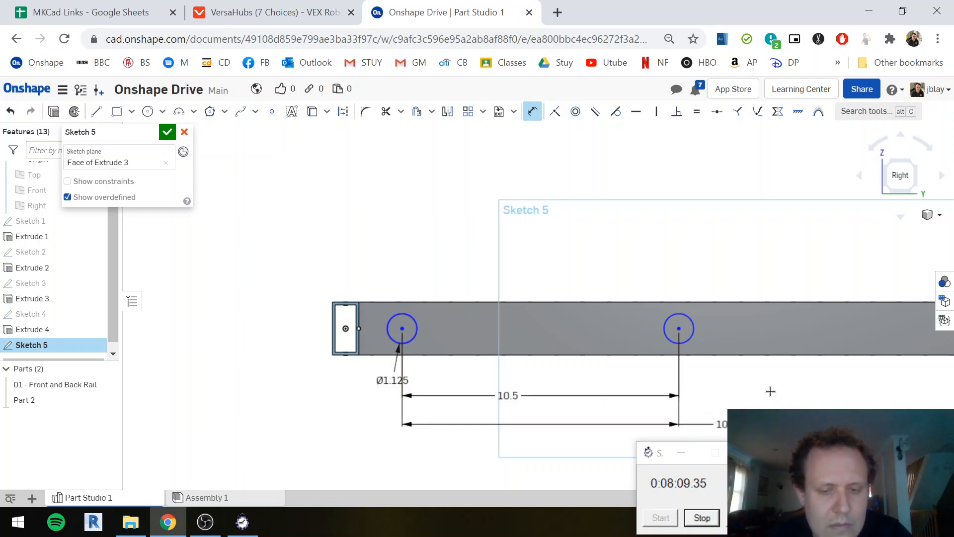
key(Escape)
Undo the spacing dimension between the second and third circles, keeping the 10.5 inch and diameter dimensions
key(ctrl+z)
key(ctrl+z)
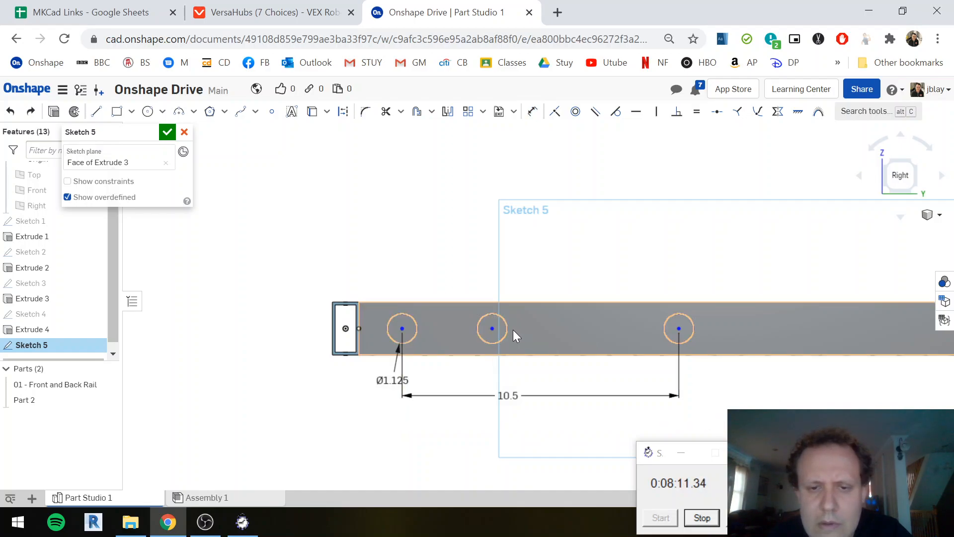
key(ctrl+y)
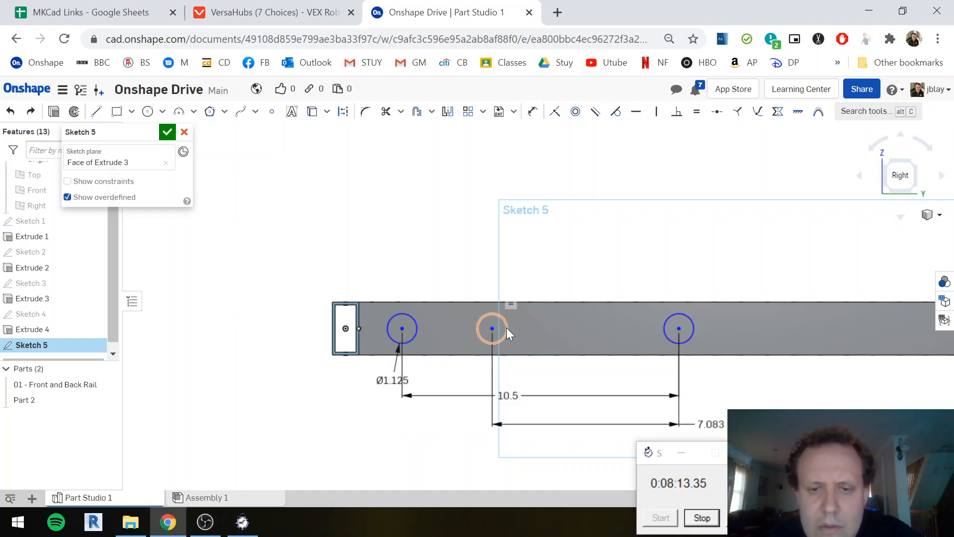
key(ctrl+z)
key(ctrl+z)
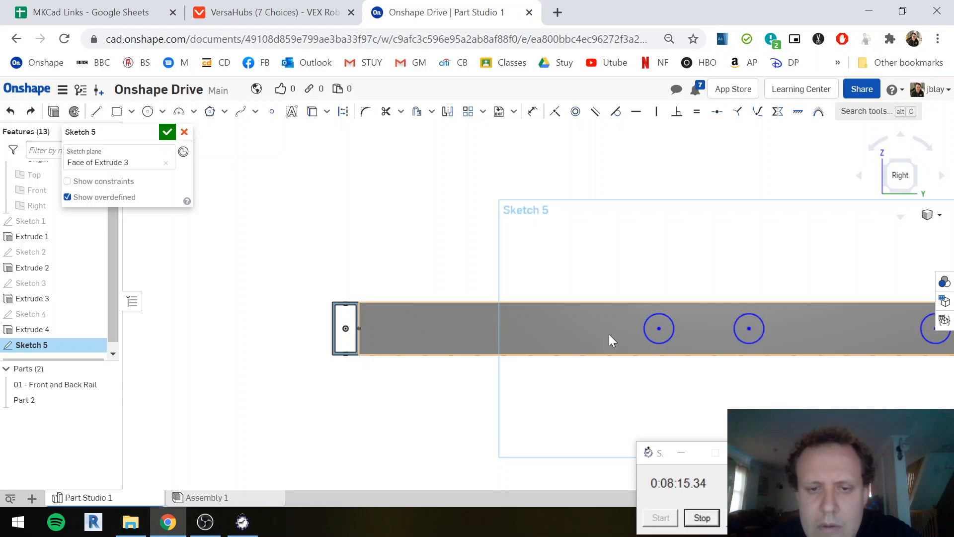
key(ctrl+y)
key(ctrl+y)
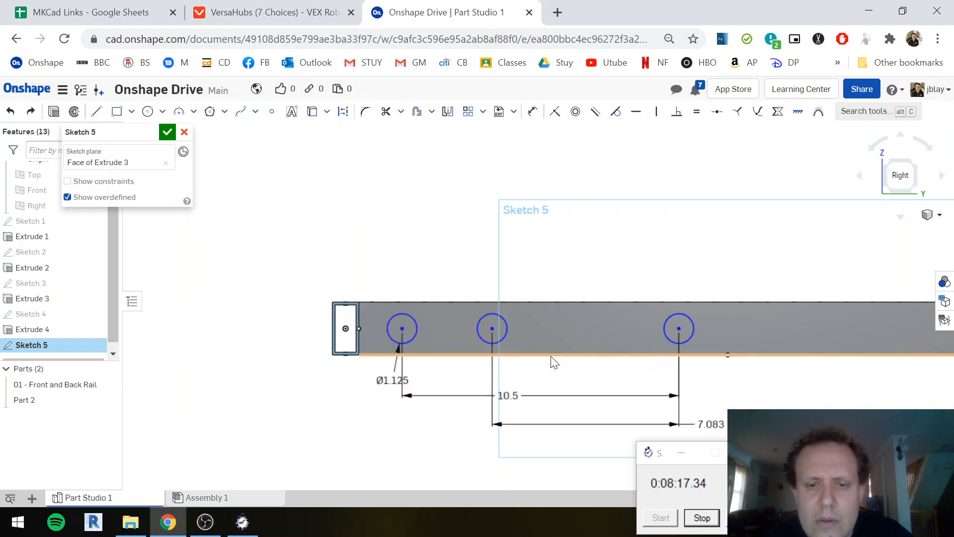
key(ctrl+z)
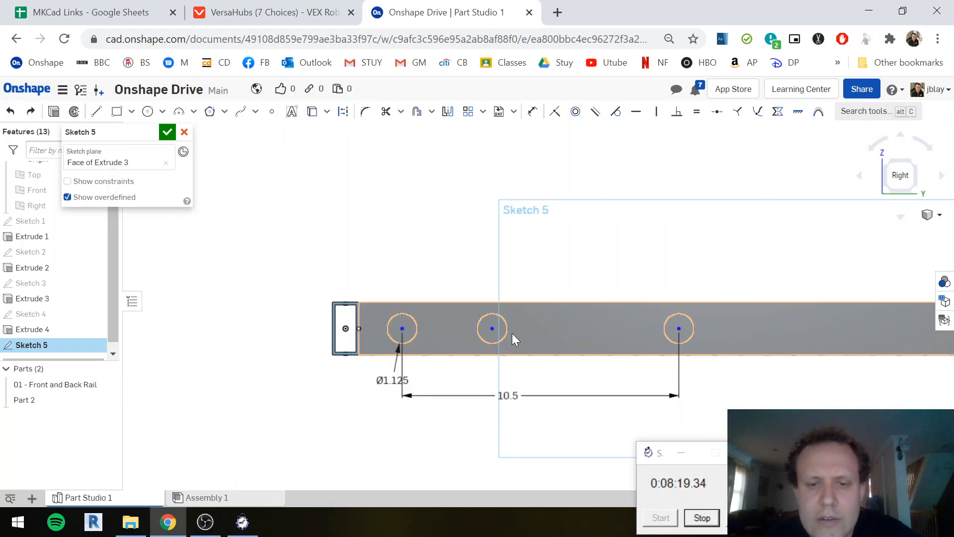
Move the middle circle beyond the second circle along the side rail and dimension their centre spacing as 10.5 inch
drag(507, 332, 761, 332)
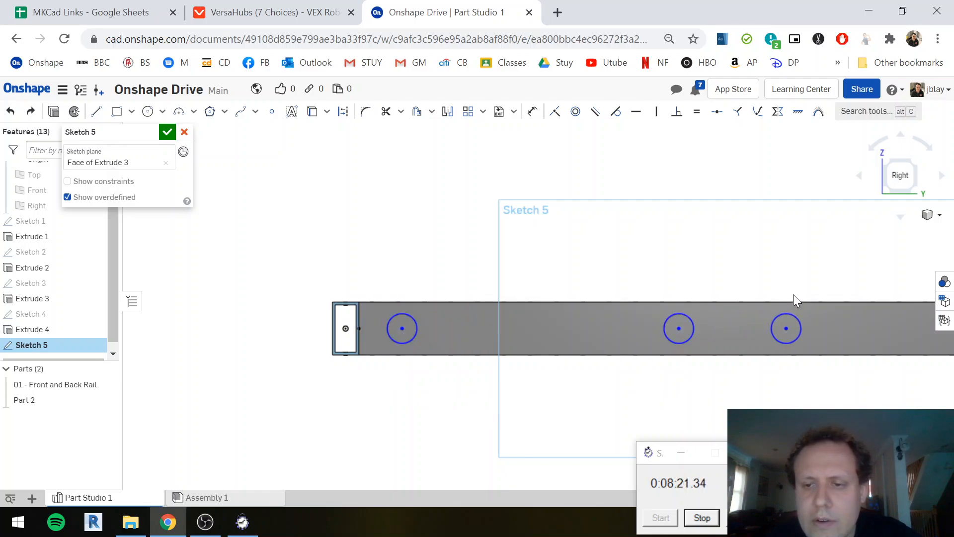
key(d)
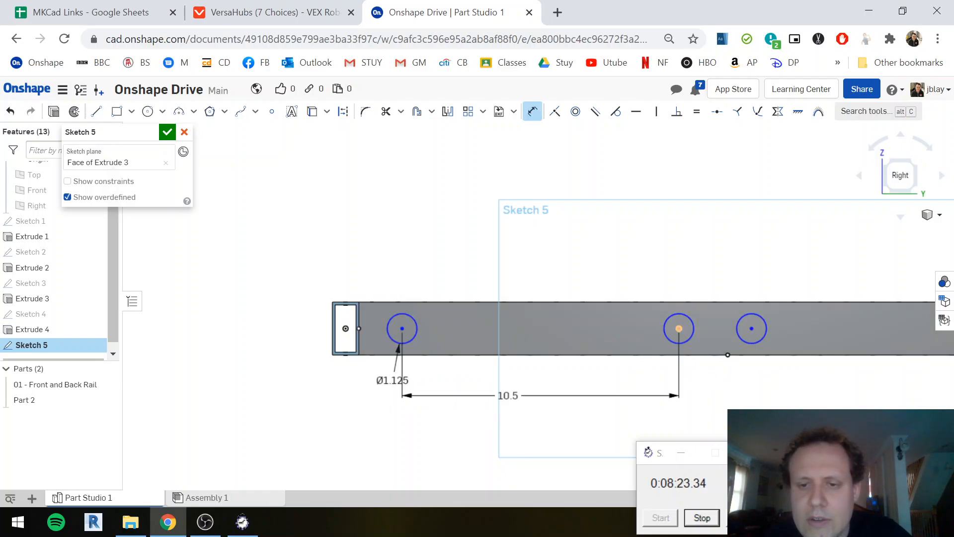
click(752, 328)
click(744, 394)
text(10.5)
key(Return)
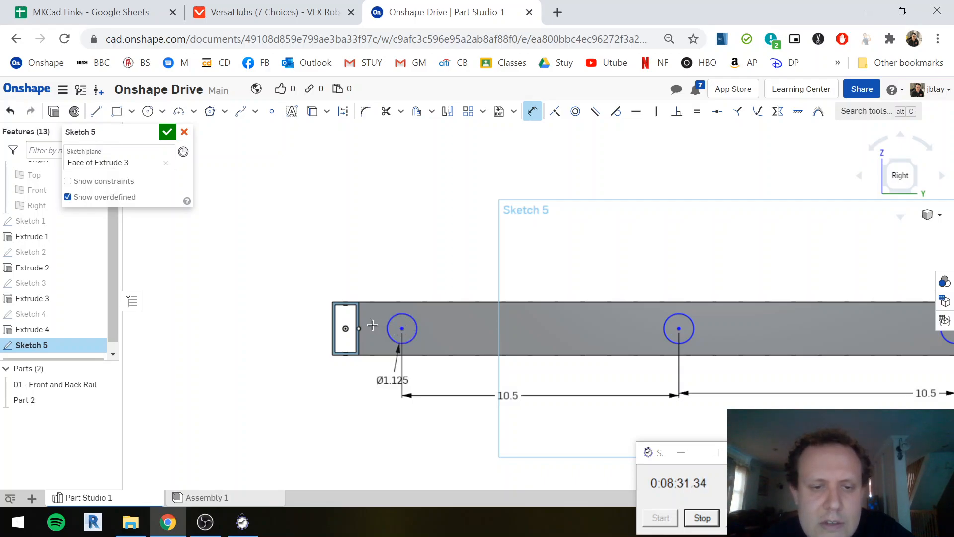
Dimension the first circle's centre 3.5 inch from the front rail's adjoining edge
click(360, 320)
click(403, 328)
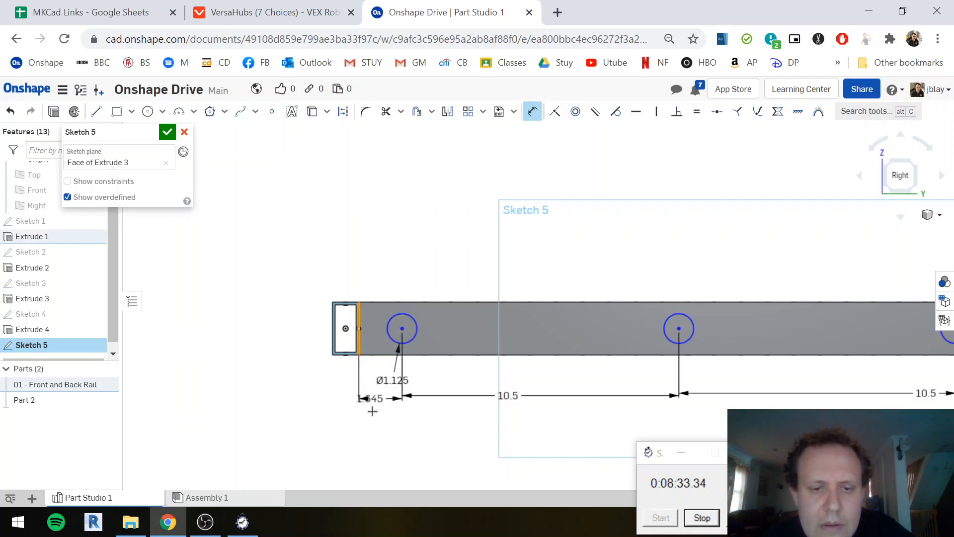
click(373, 410)
key(Return)
scroll(741, 375, down, 4)
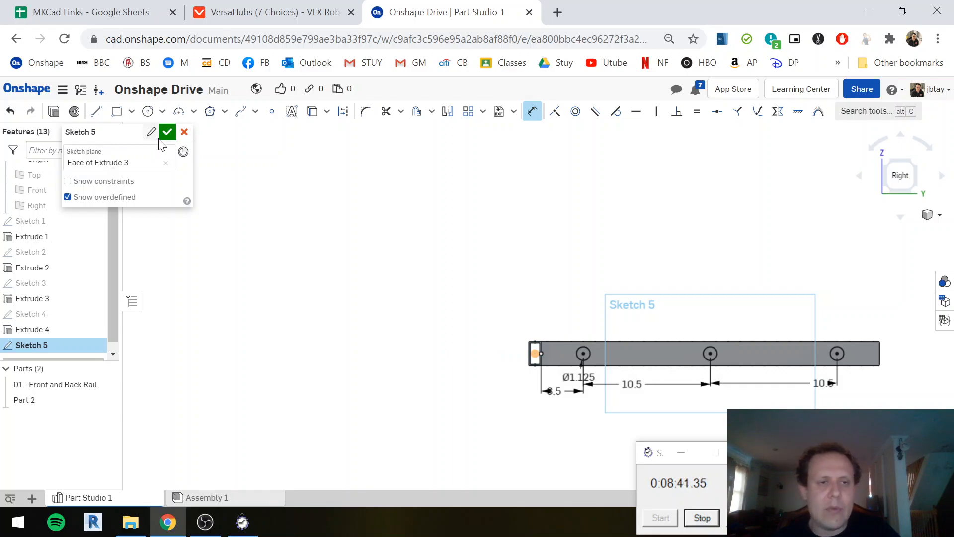
Cut the three circles through the side rail with a Remove extrude set to Through all
key(shift+e)
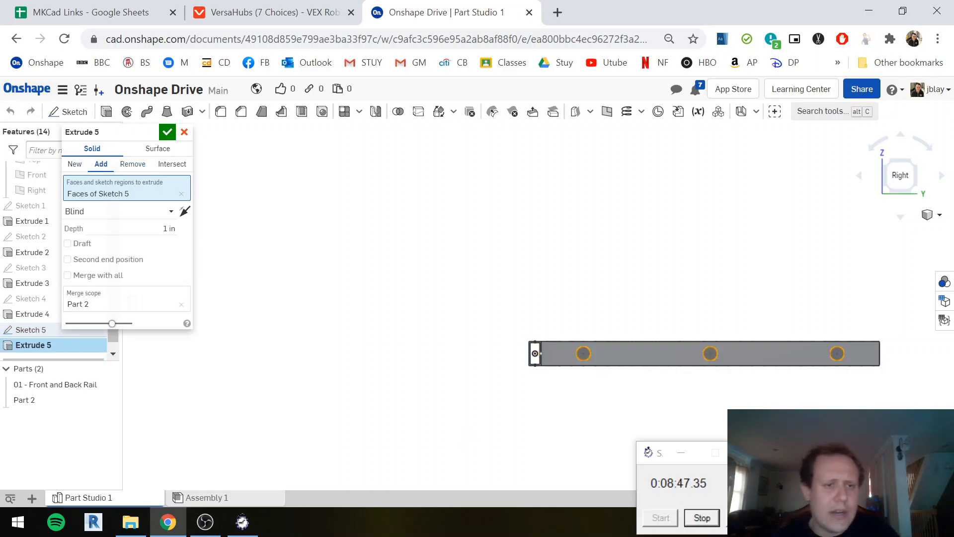
click(133, 165)
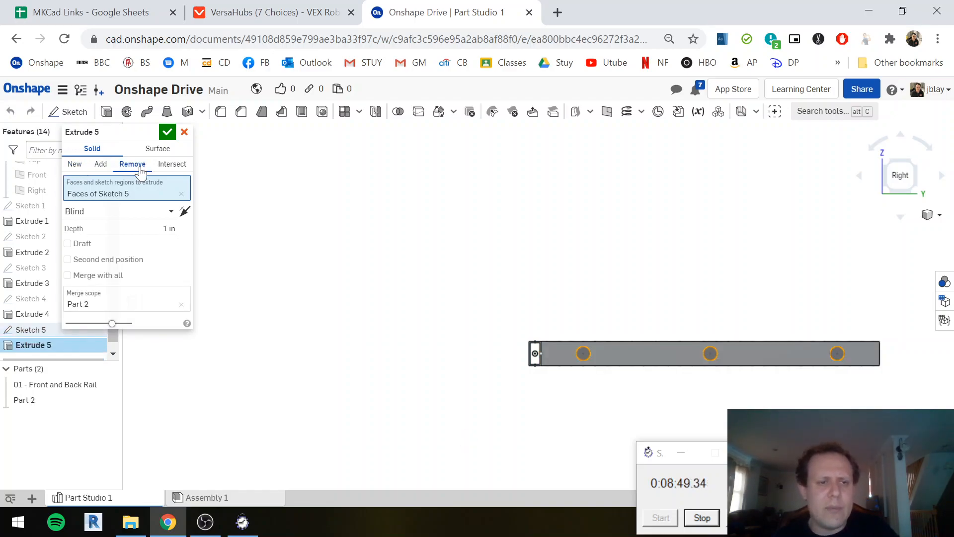
click(141, 213)
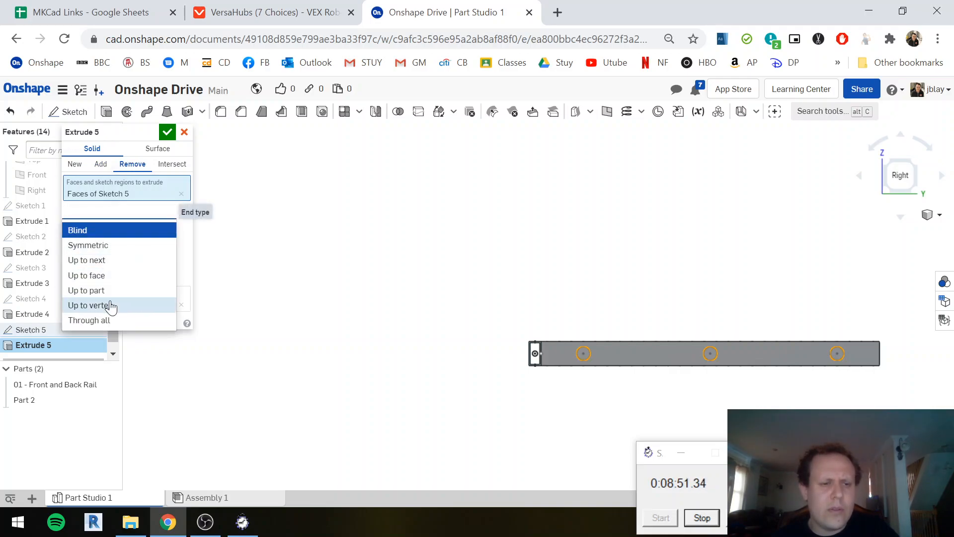
click(107, 321)
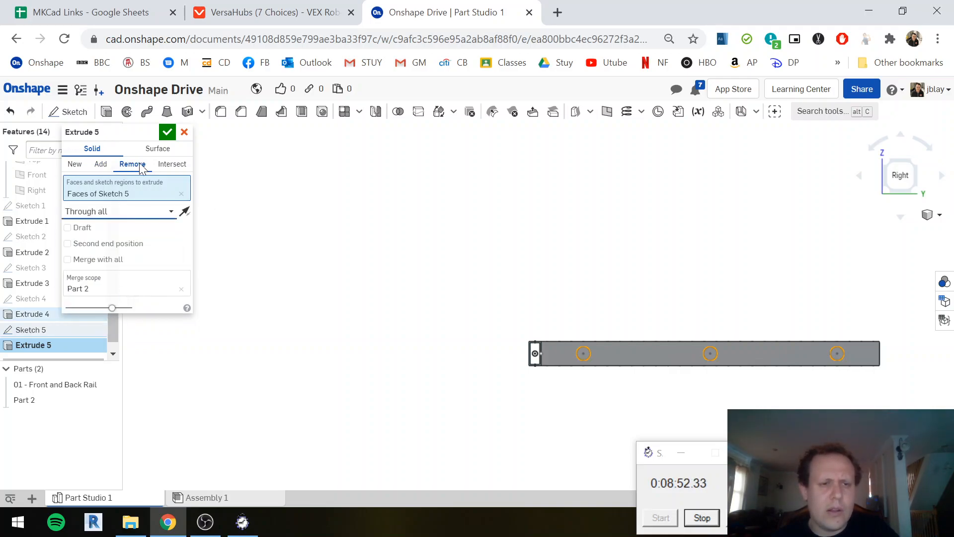
click(168, 132)
middle_drag(762, 298, 736, 305)
right_drag(745, 312, 716, 335)
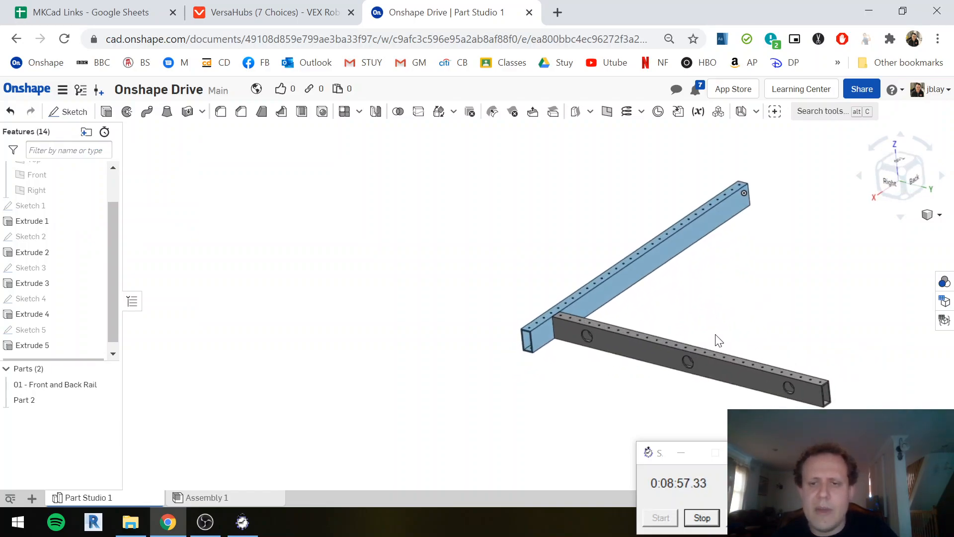
Rename Part 2 as "02 - Left and Right Rail"
click(44, 401)
right_click(44, 400)
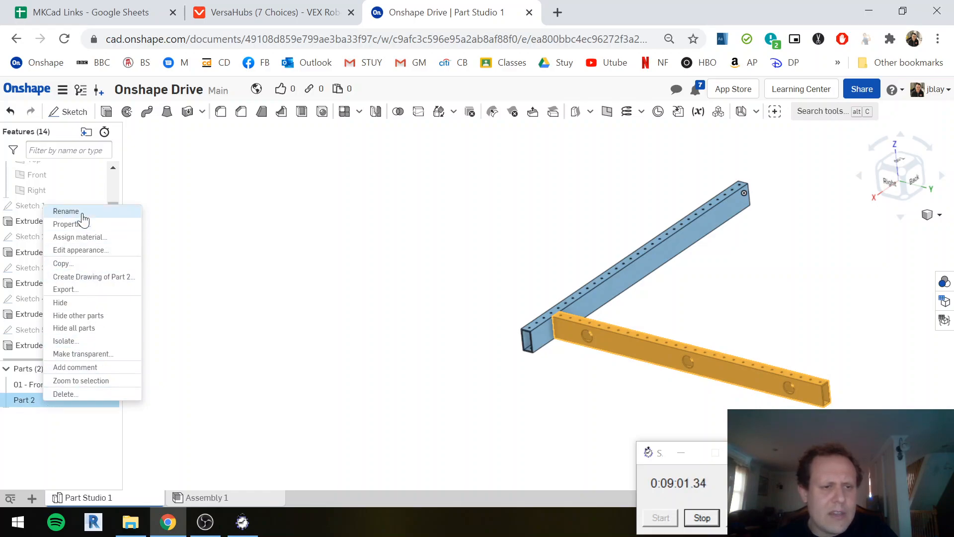
click(72, 210)
text(02 - Left and Right Rail)
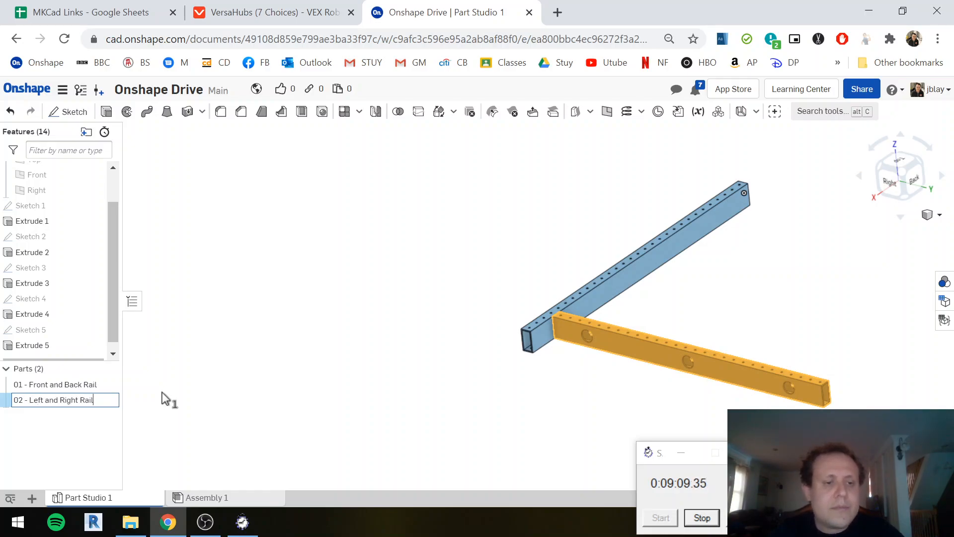
key(Return)
Assign the Aluminum - 6061 material from the Onshape Material Library to the Left and Right Rail part
right_click(57, 399)
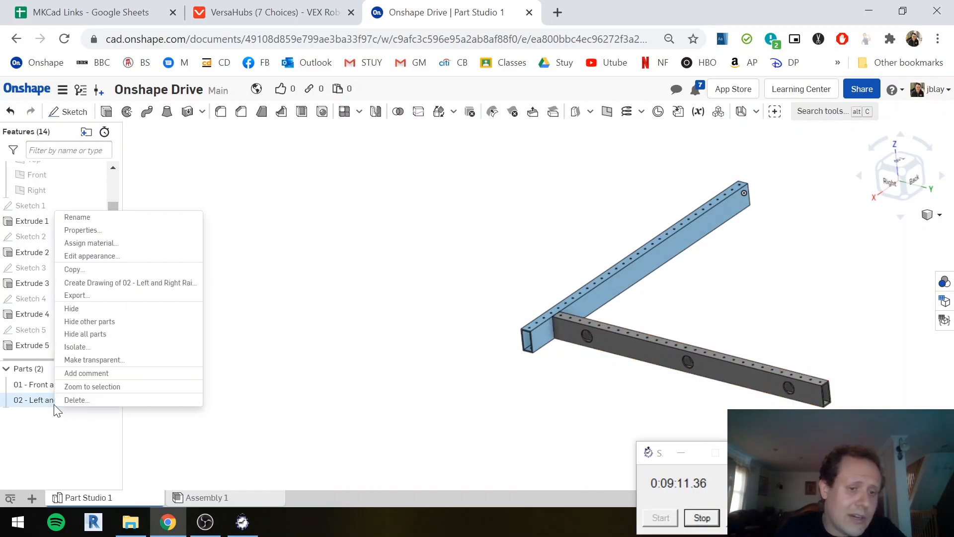
click(120, 242)
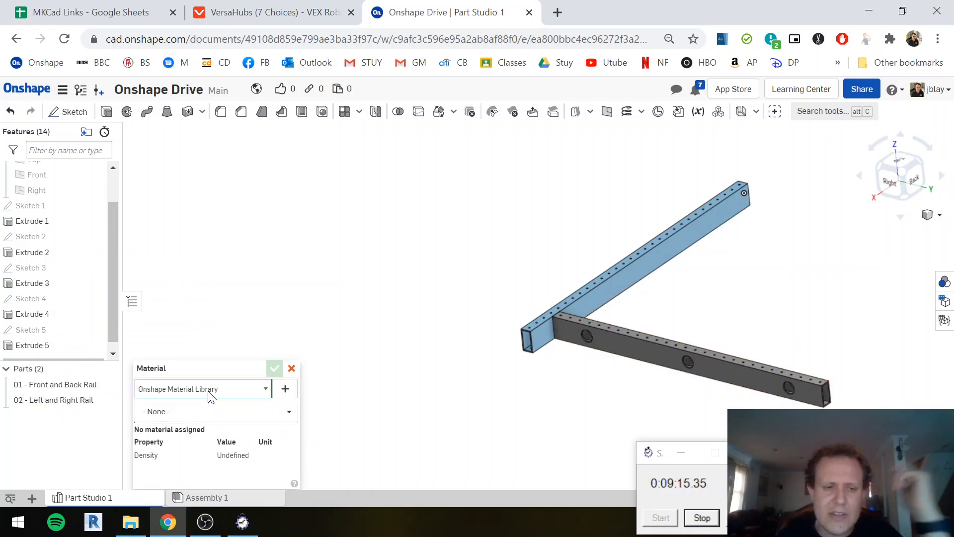
click(223, 411)
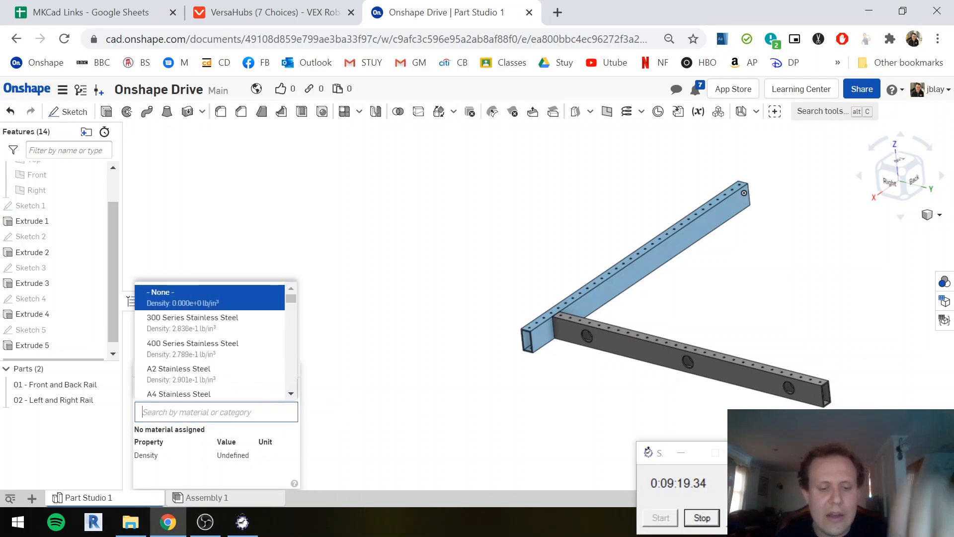
text(6061)
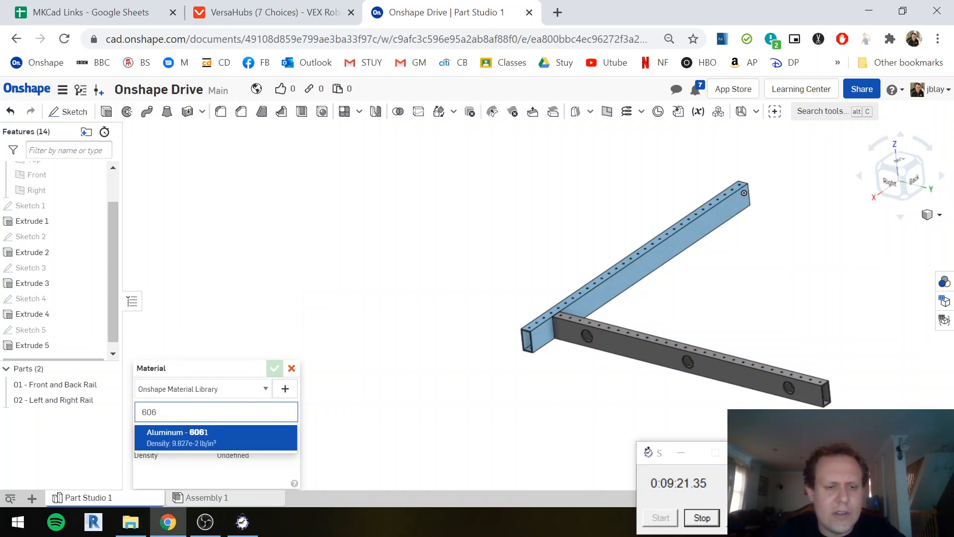
click(221, 438)
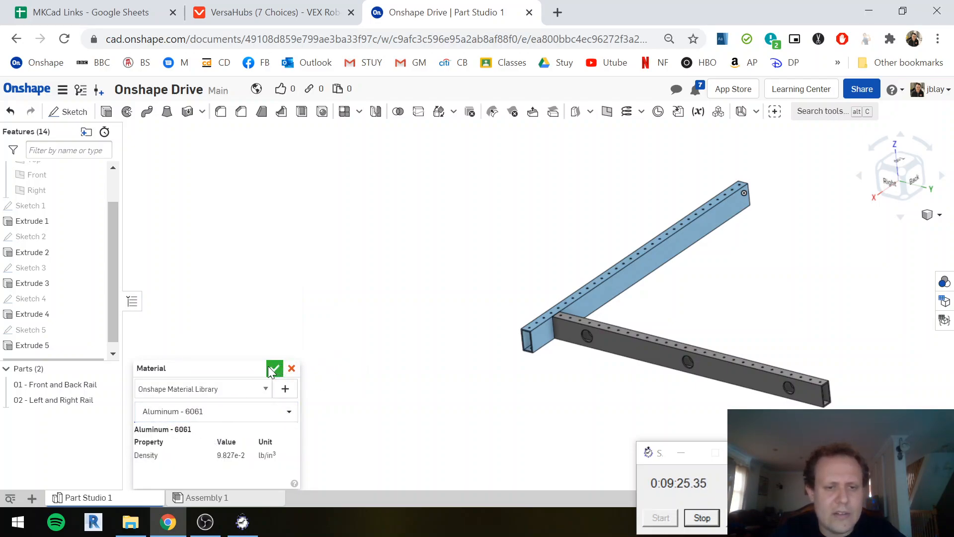
click(273, 372)
Assign the Aluminum - 6061 material to the Front and Back Rail part
right_click(72, 393)
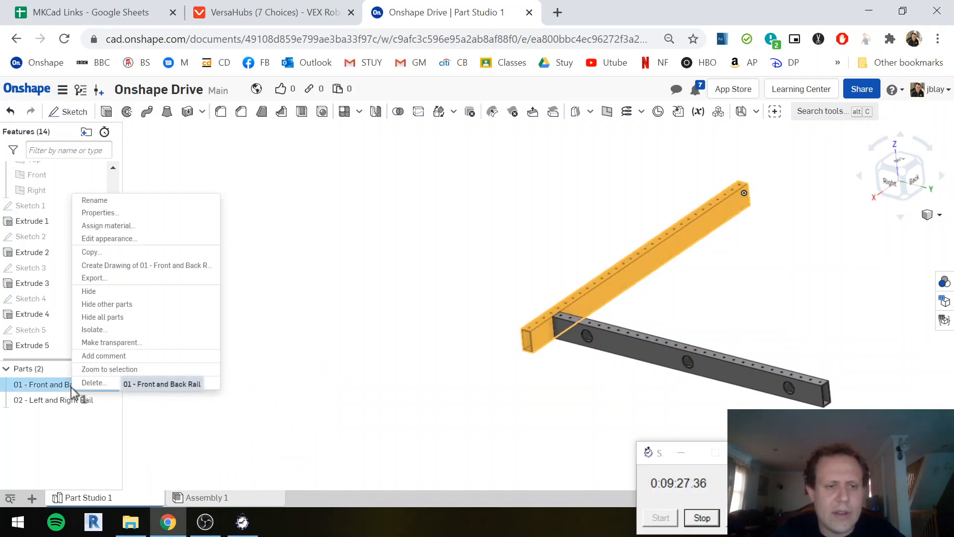
click(113, 222)
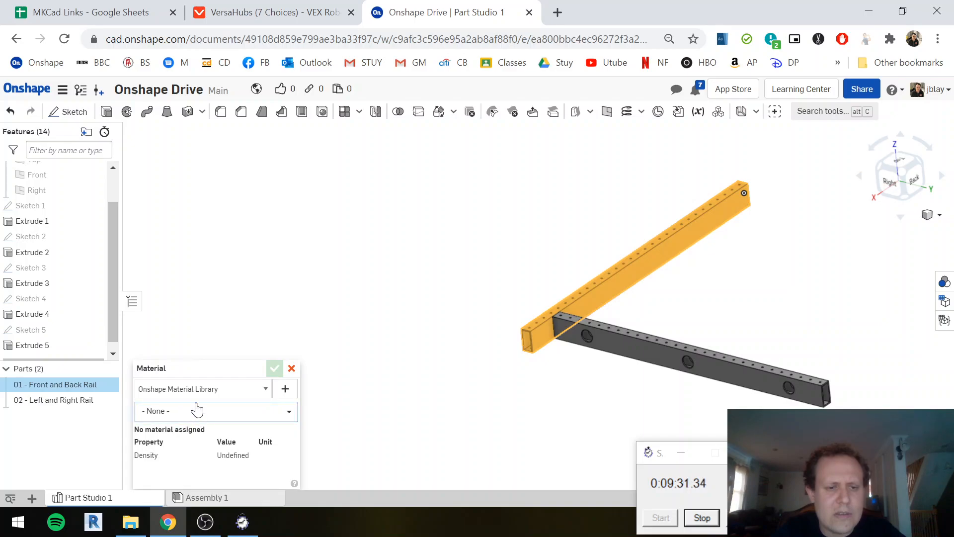
click(197, 411)
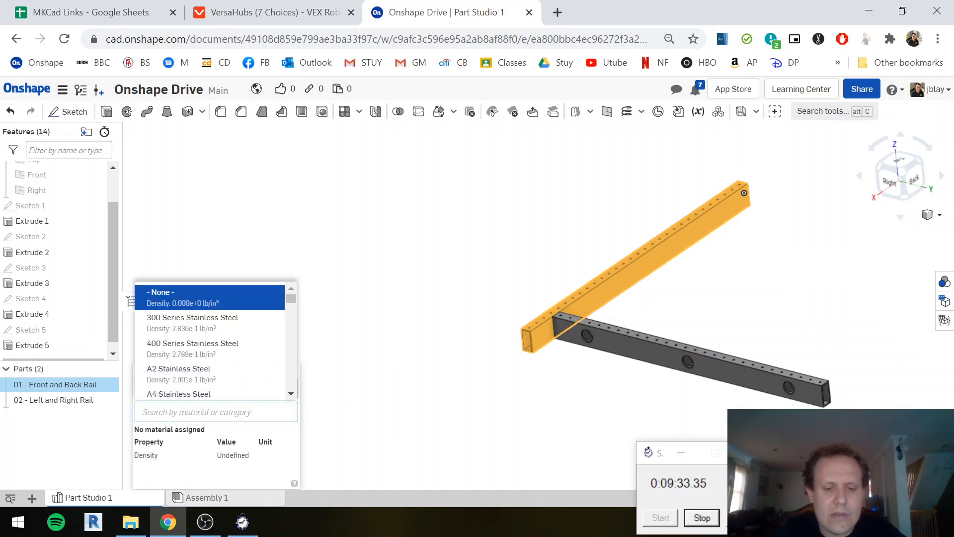
text(6061)
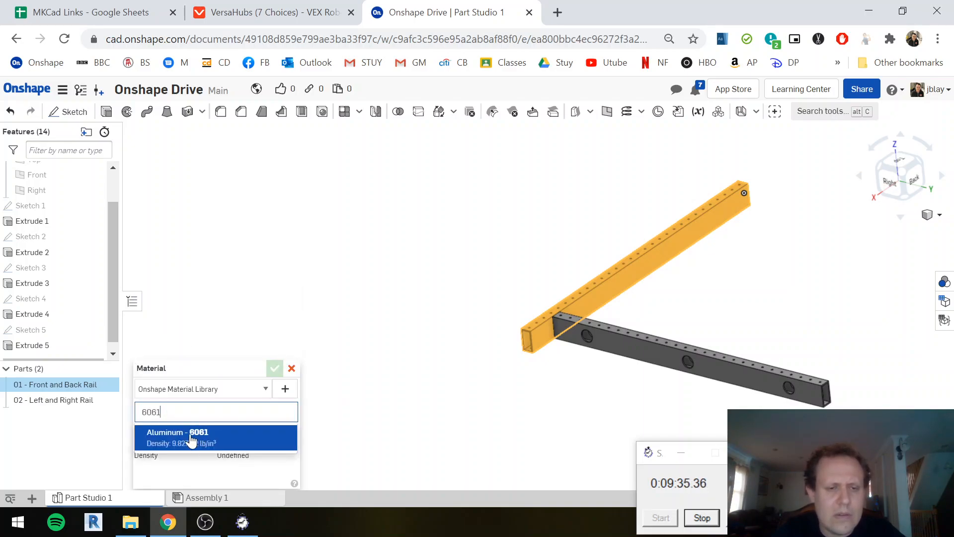
click(191, 438)
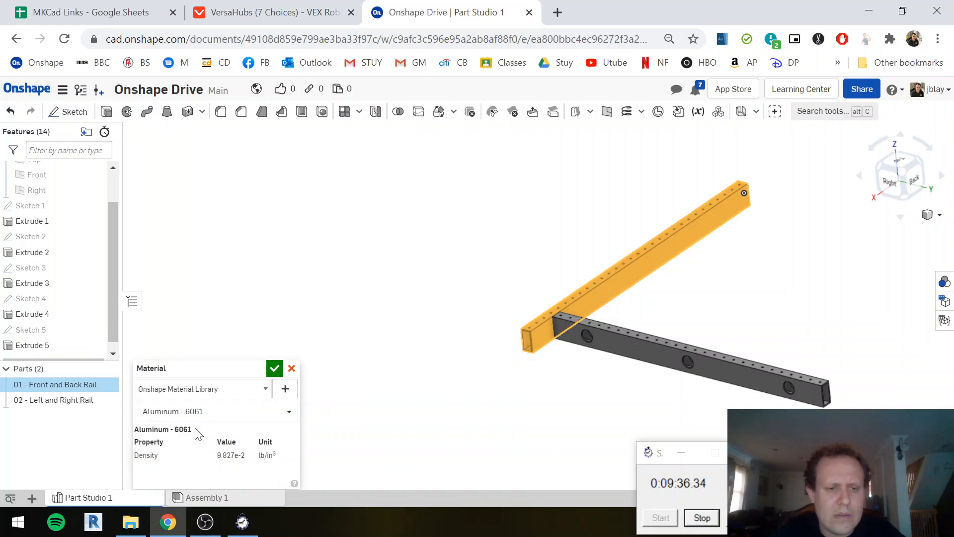
click(275, 369)
click(324, 308)
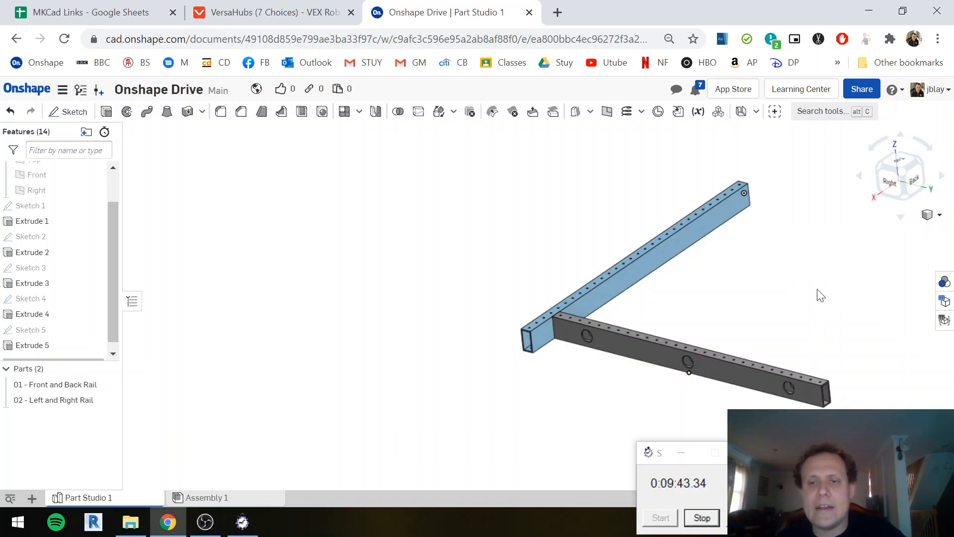
right_drag(301, 294, 341, 298)
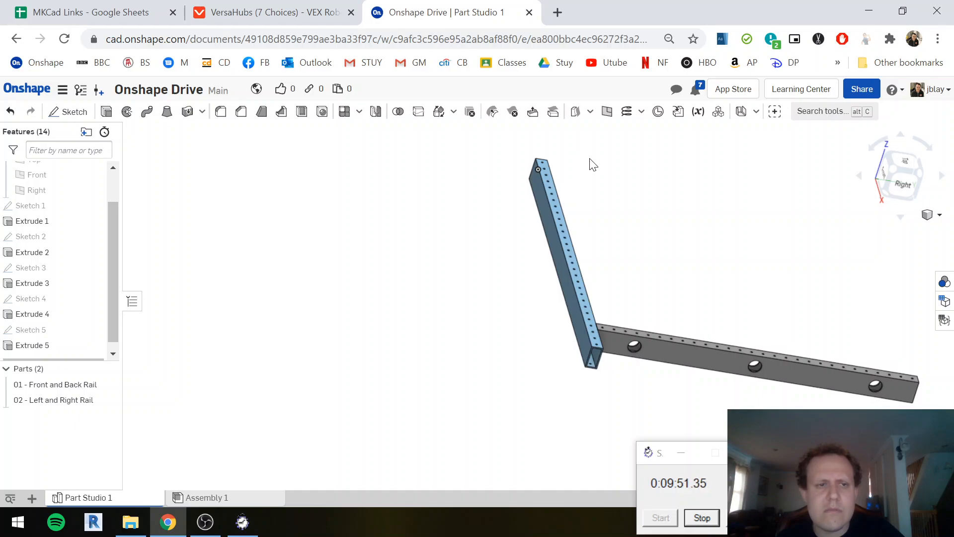
click(824, 111)
text(mirror)
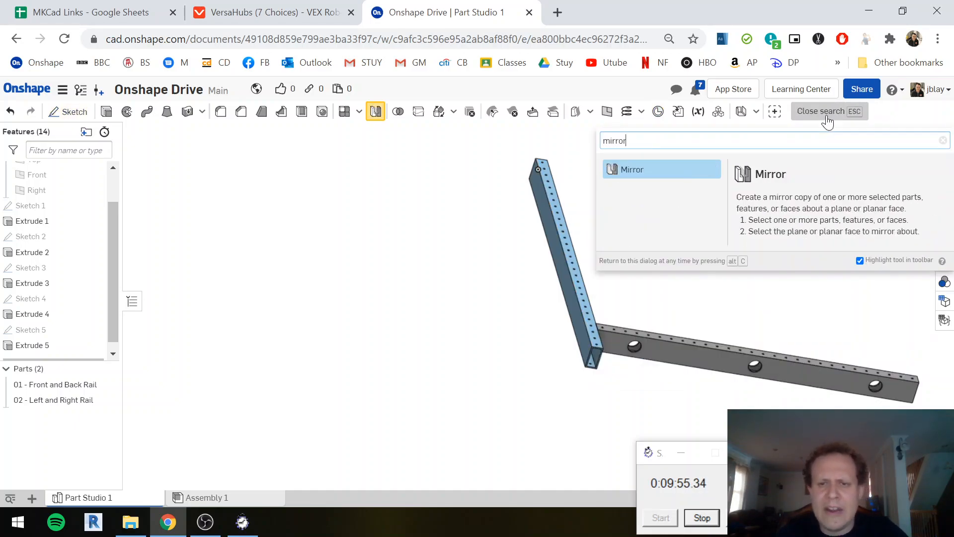
click(662, 169)
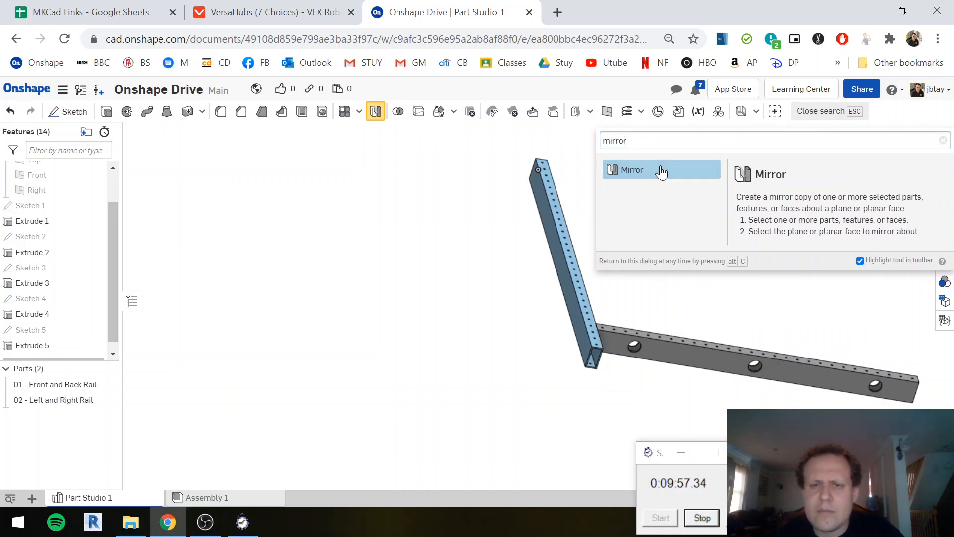
key(Return)
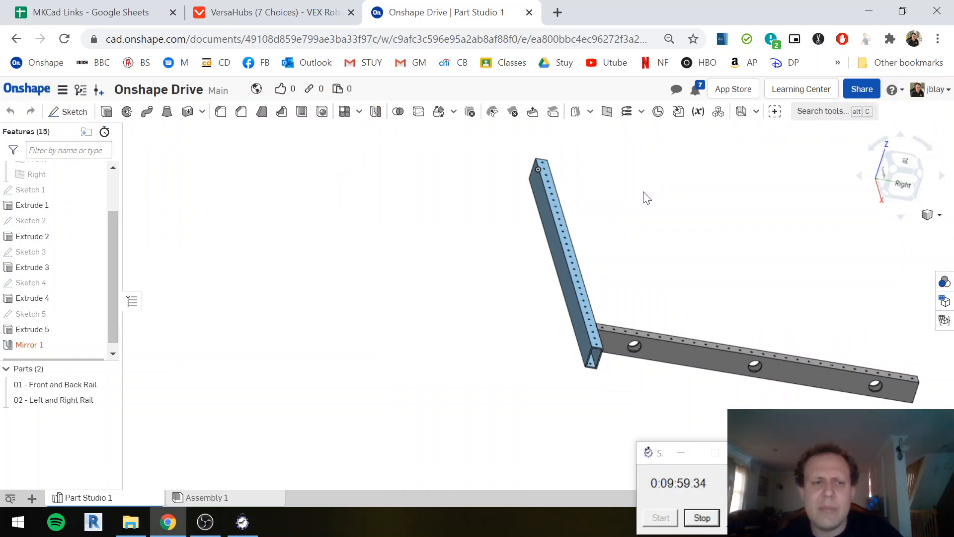
Begin a construction plane with the Front and Back Rail's end face nearest the side rail as its reference
click(834, 112)
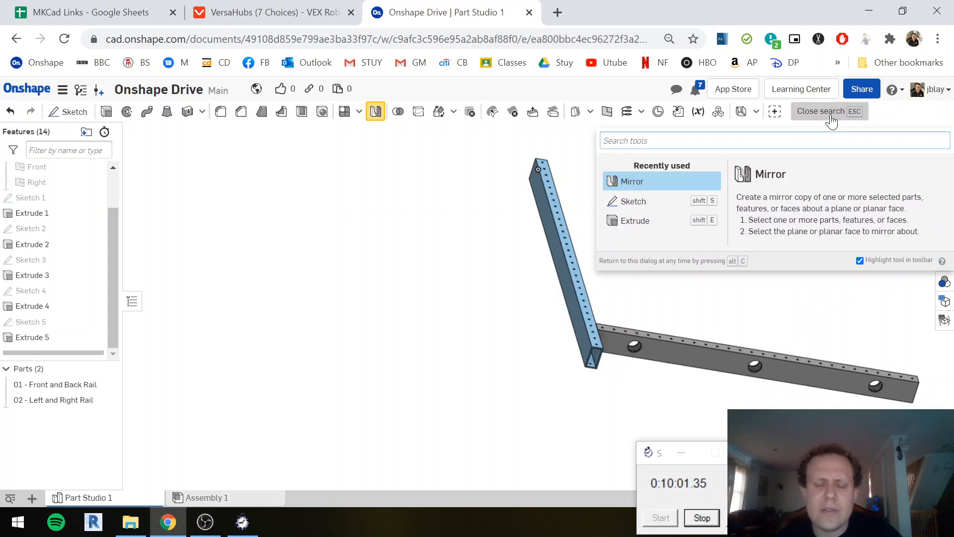
text(plane)
key(Return)
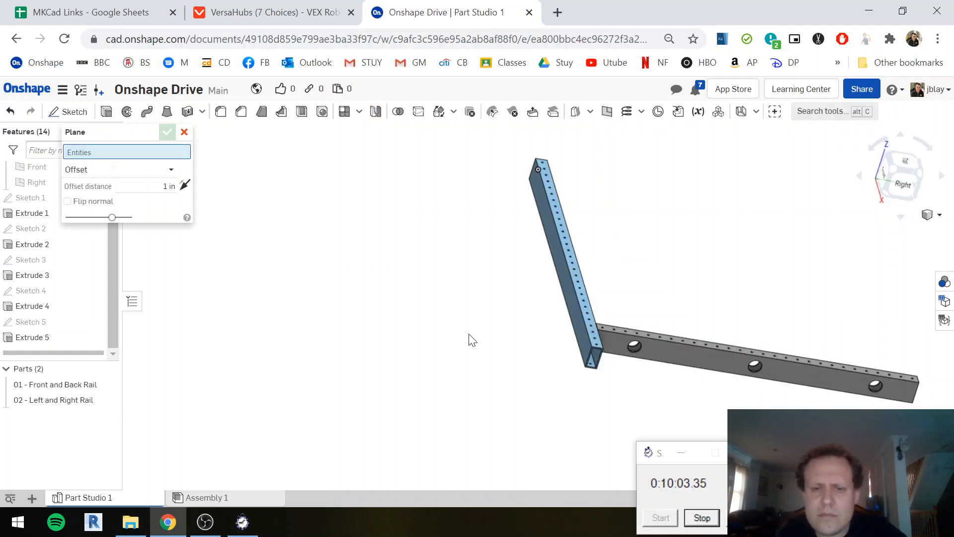
scroll(621, 361, up, 10)
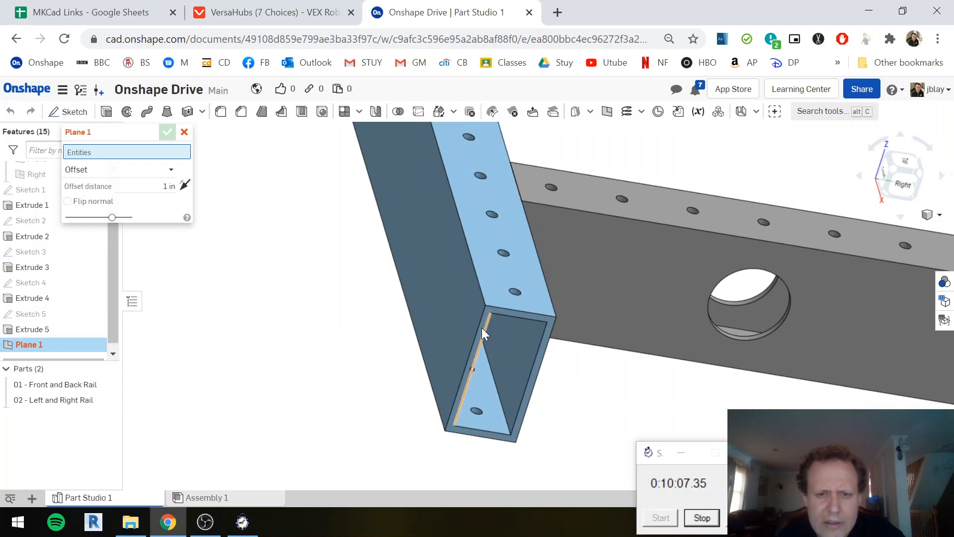
scroll(481, 328, up, 10)
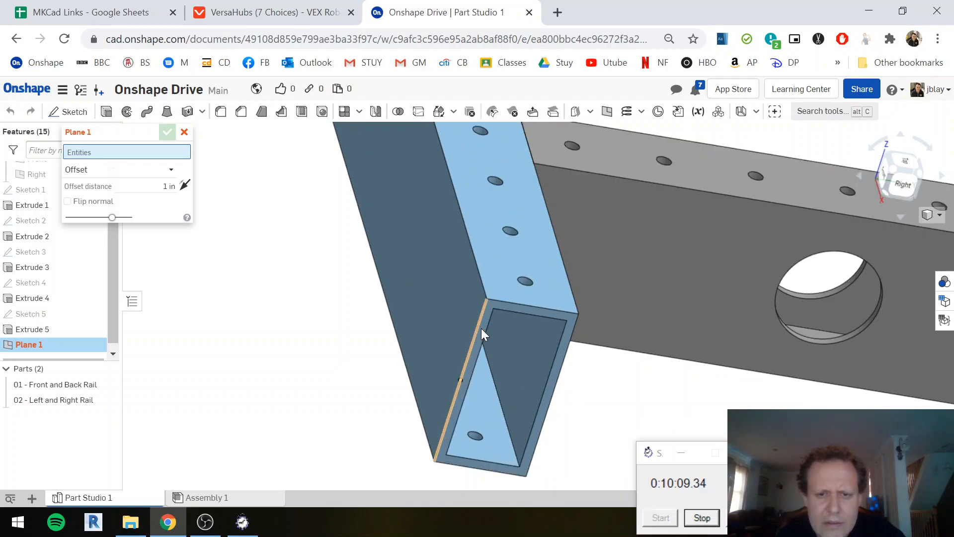
scroll(485, 327, down, 3)
click(485, 327)
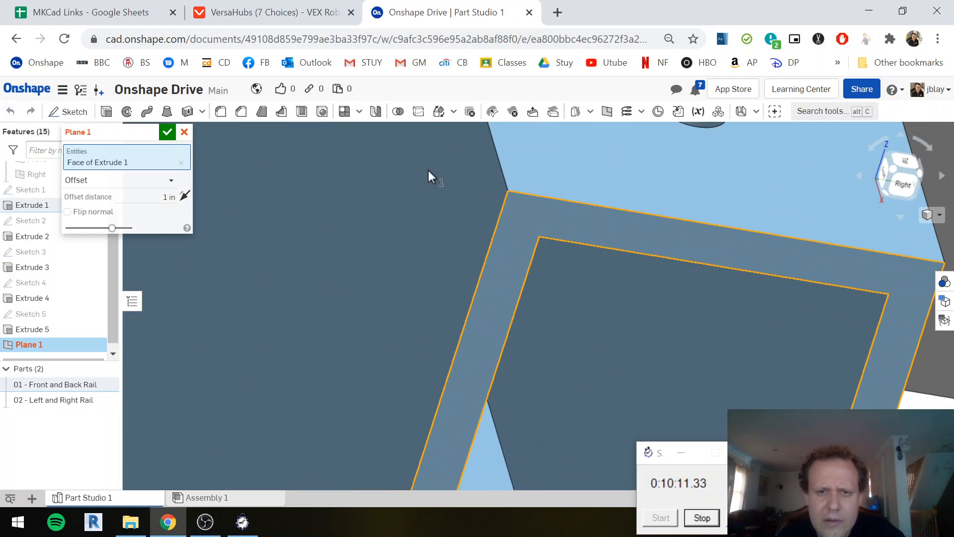
Add the Front and Back Rail's opposite end face as the construction plane's second reference
scroll(437, 179, down, 10)
scroll(445, 160, down, 5)
middle_drag(455, 188, 528, 408)
right_drag(453, 229, 526, 315)
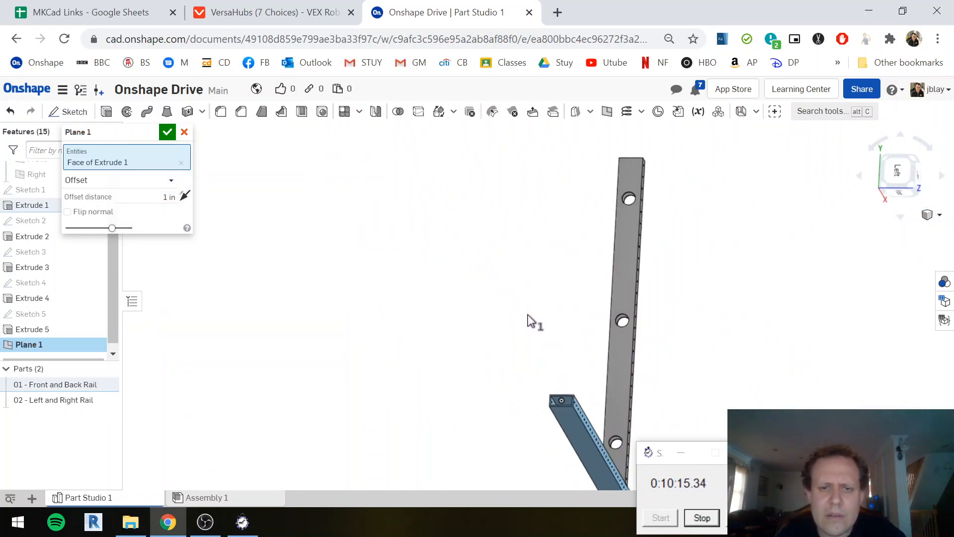
scroll(565, 400, up, 3)
scroll(565, 399, up, 5)
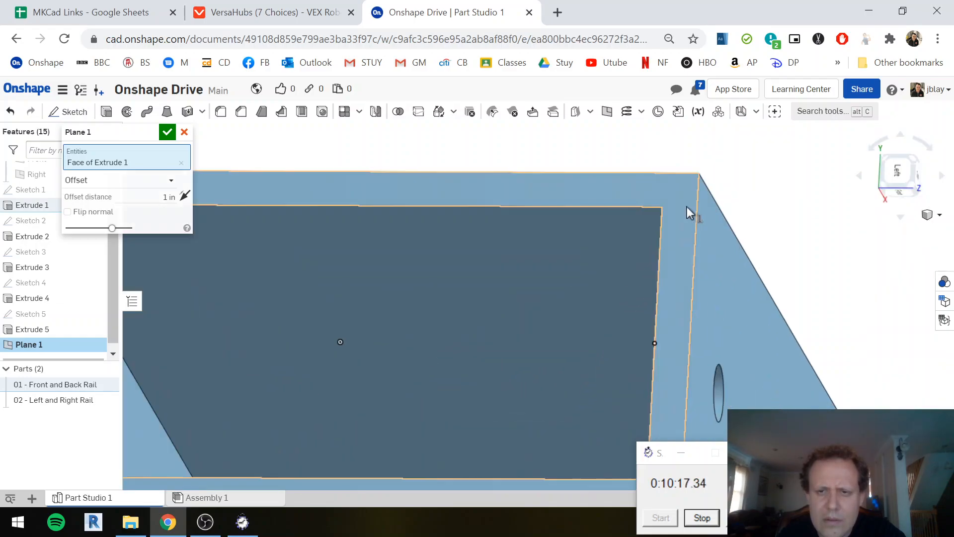
click(684, 206)
scroll(863, 379, down, 10)
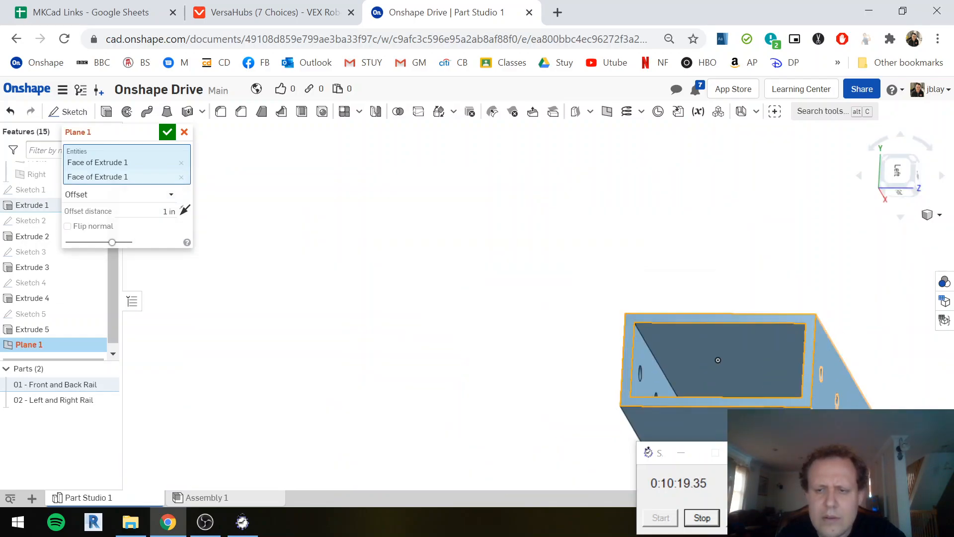
Set the plane type to Mid plane and create the plane halfway along the Front and Back Rail
middle_drag(718, 306, 666, 206)
right_drag(759, 346, 695, 239)
click(169, 195)
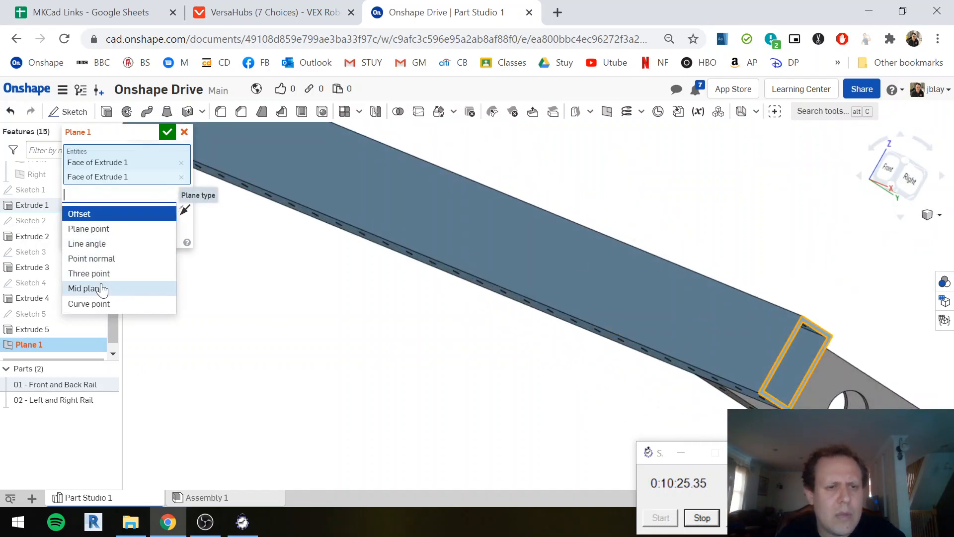
click(107, 289)
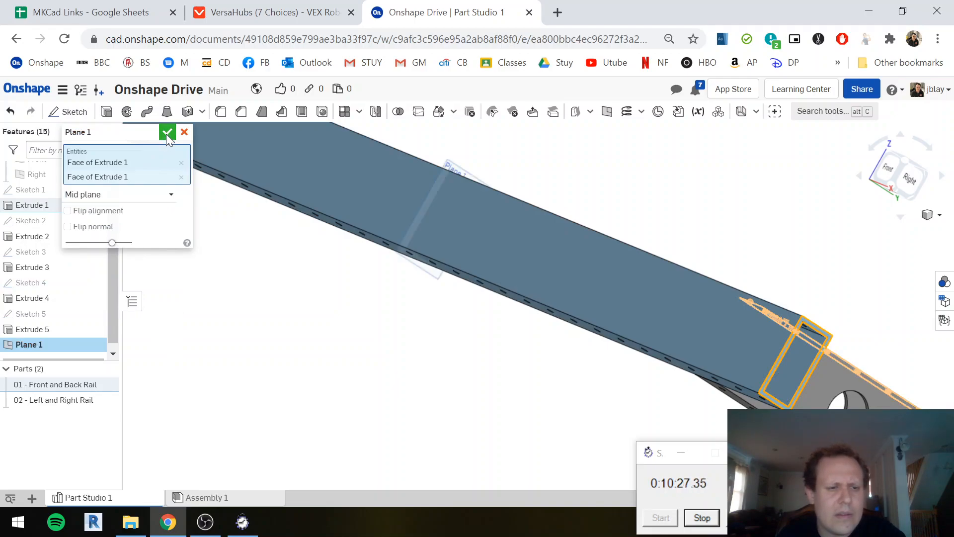
click(167, 133)
Rename the new mid plane as LRMid
right_click(40, 345)
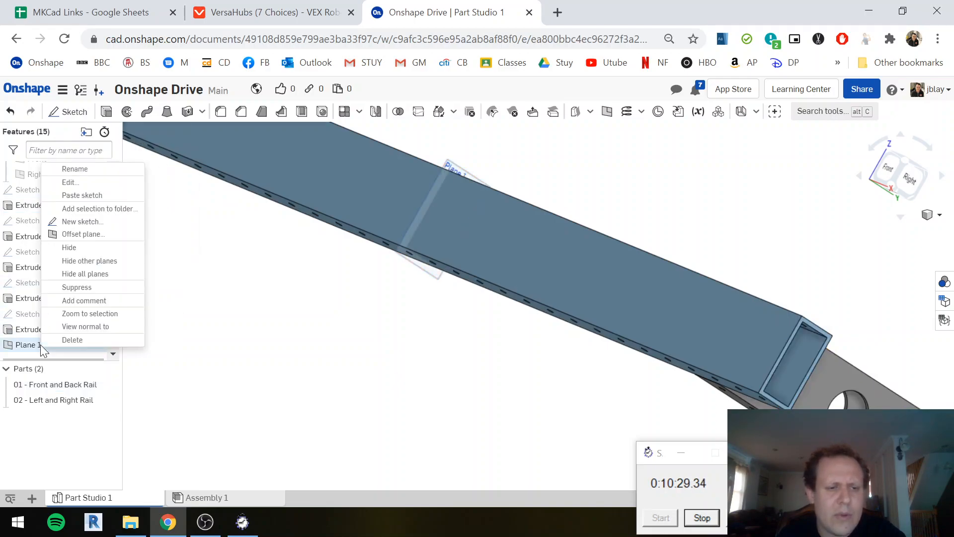
click(108, 169)
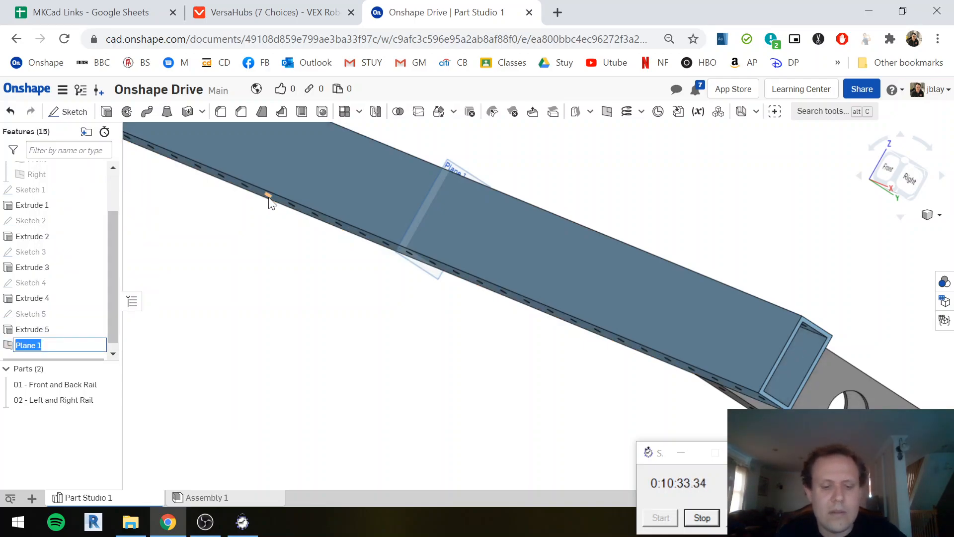
text(LRMid)
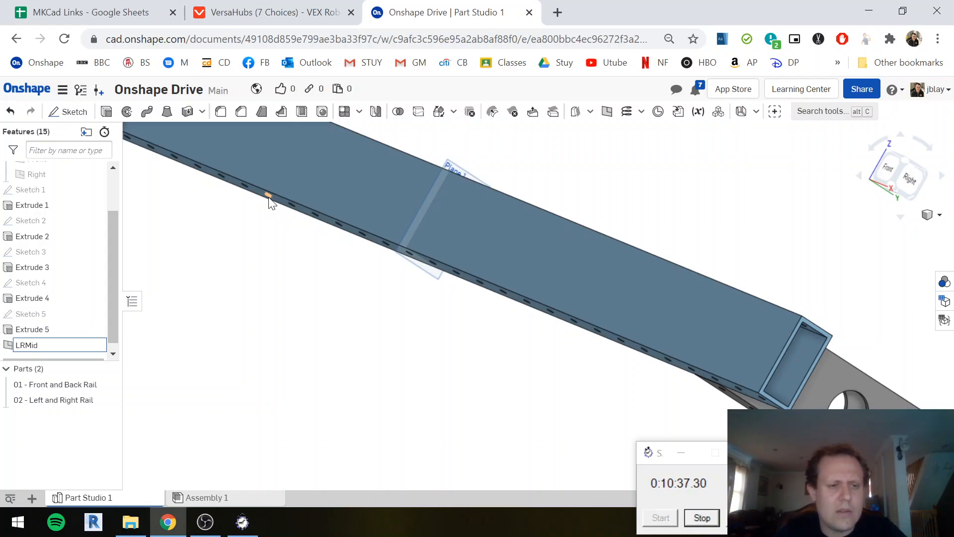
key(Return)
Begin another construction plane with the Front and Back Rail's inner side face, where the side rail meets it, as reference
scroll(667, 343, up, 5)
right_drag(772, 341, 630, 319)
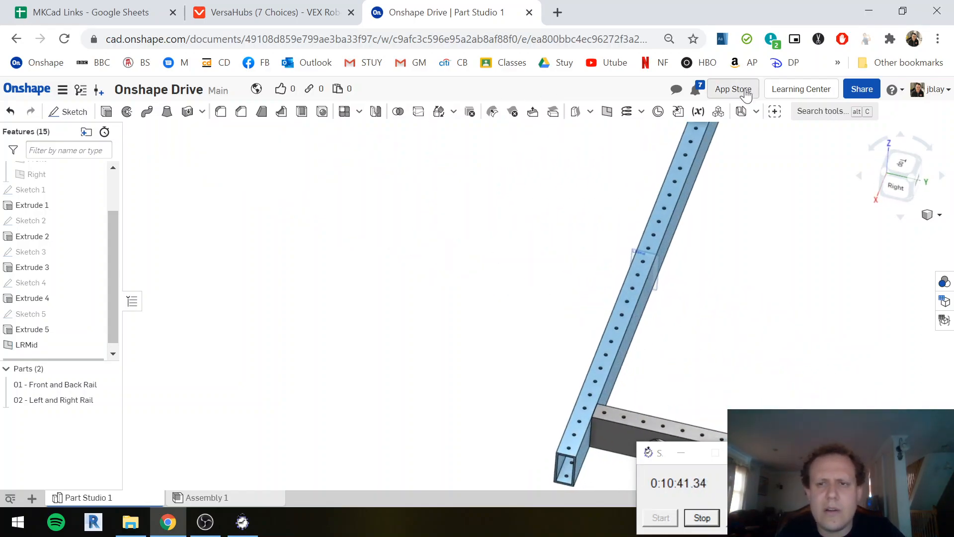
click(801, 120)
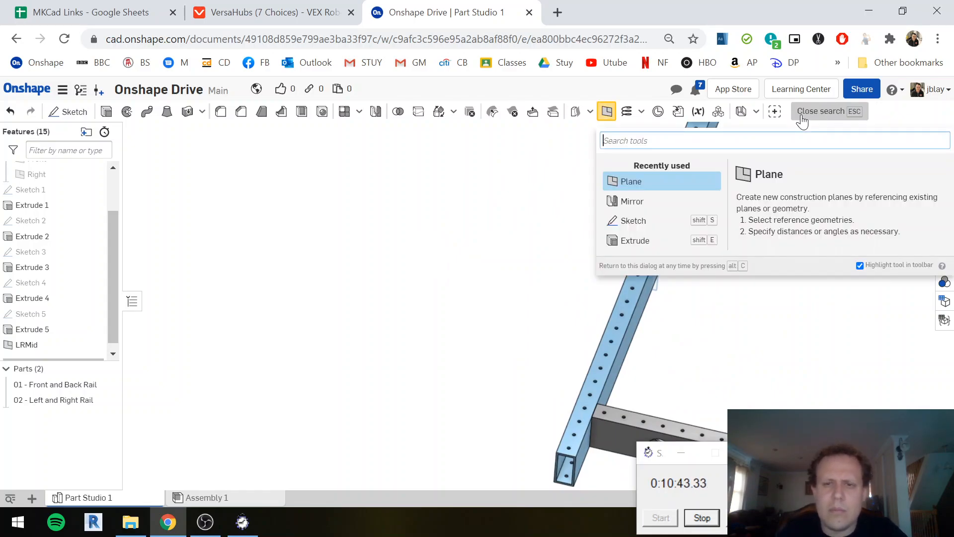
click(695, 182)
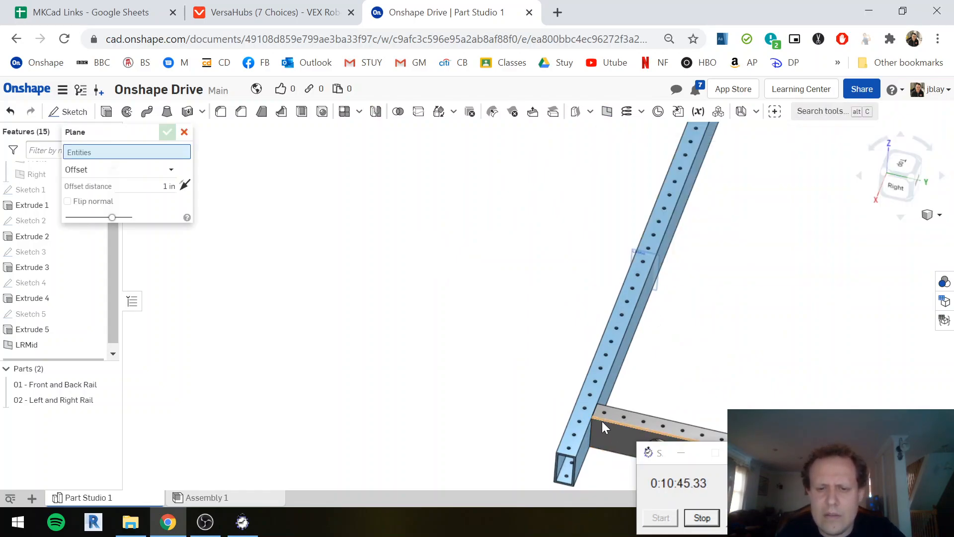
click(611, 383)
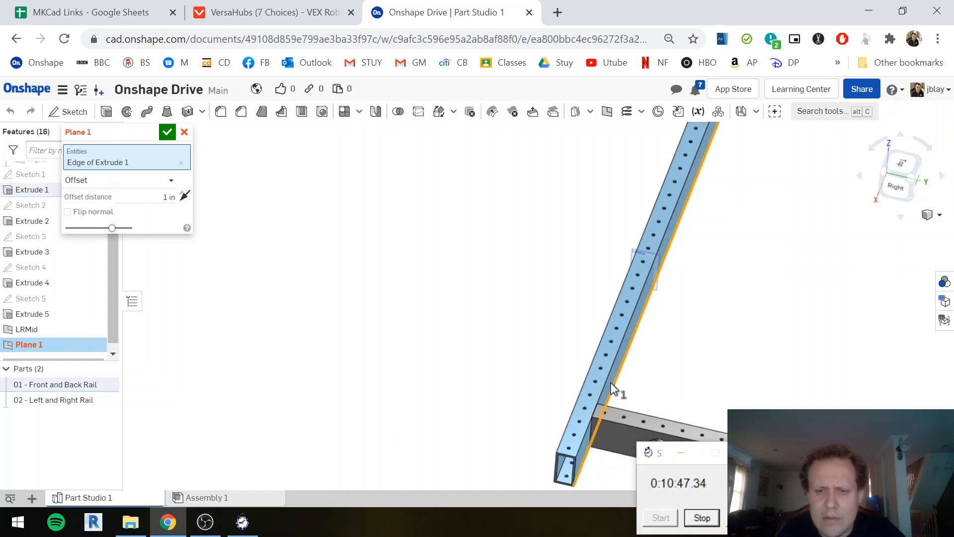
click(611, 383)
scroll(611, 382, up, 2)
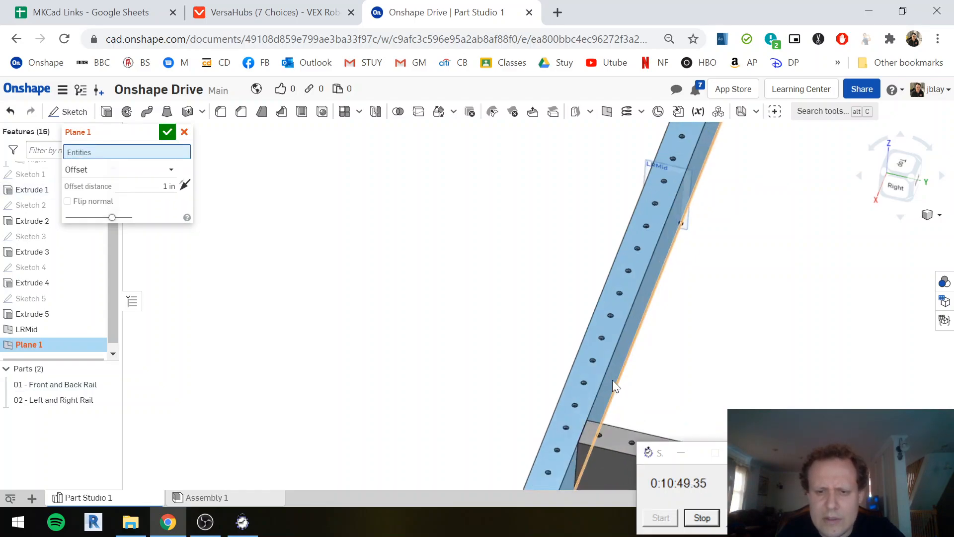
click(611, 380)
scroll(845, 396, down, 4)
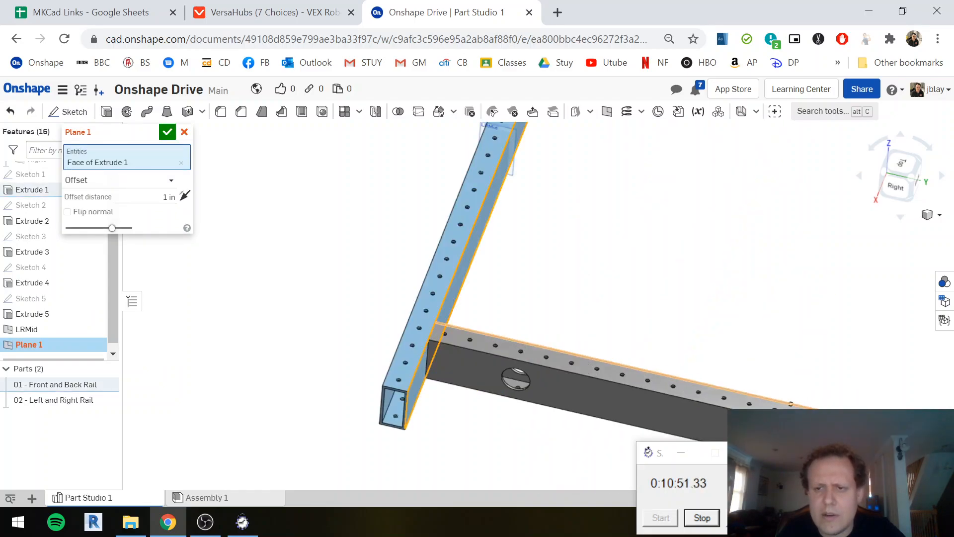
Add the Left and Right Rail's free end face as second reference and create the plane as a Mid plane
middle_drag(767, 351, 506, 273)
scroll(756, 366, up, 6)
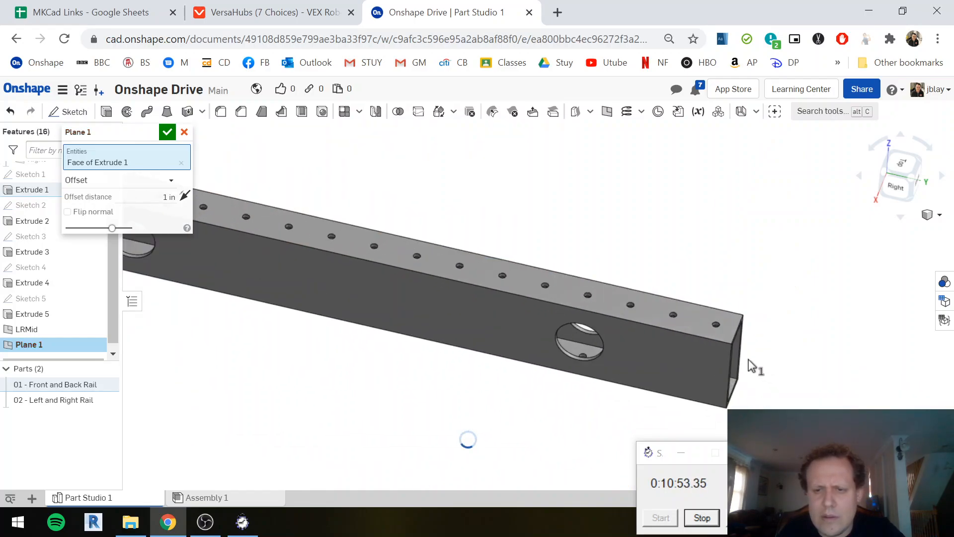
scroll(733, 341, up, 5)
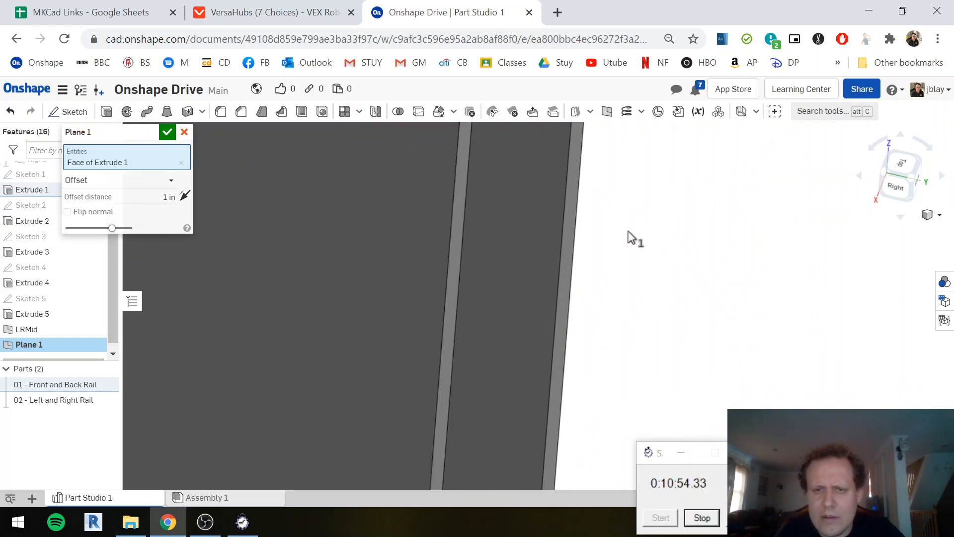
click(570, 249)
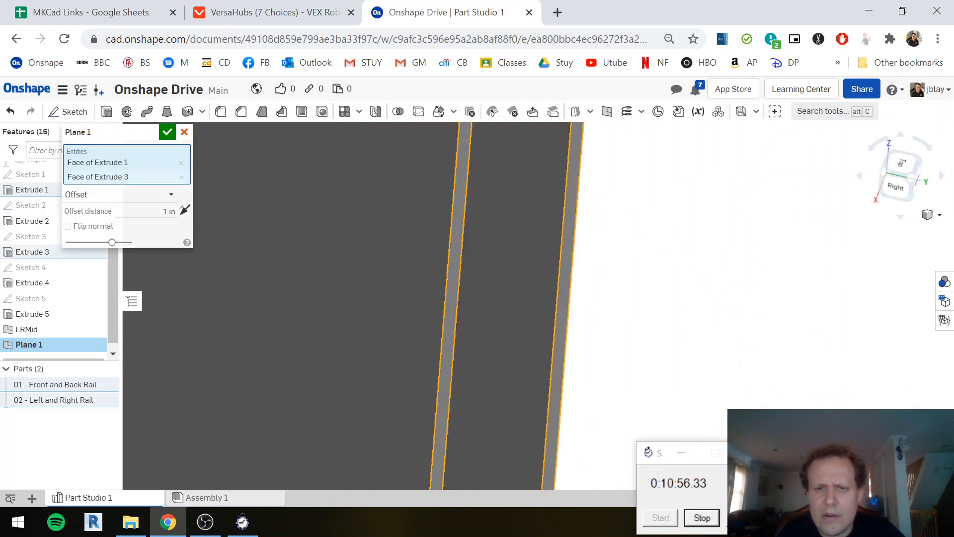
click(87, 195)
click(89, 288)
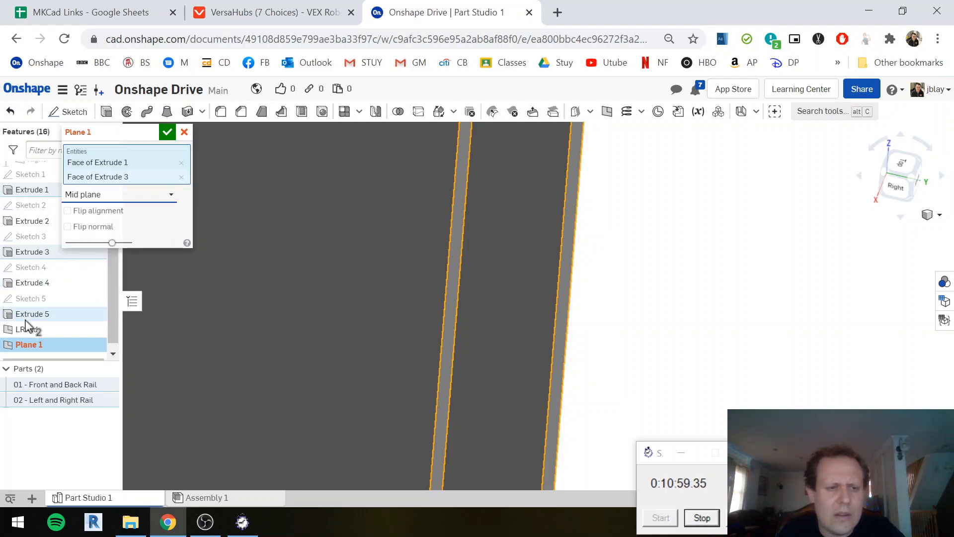
click(168, 132)
Rename the plane halfway along the Left and Right Rail as FBMid
right_click(64, 345)
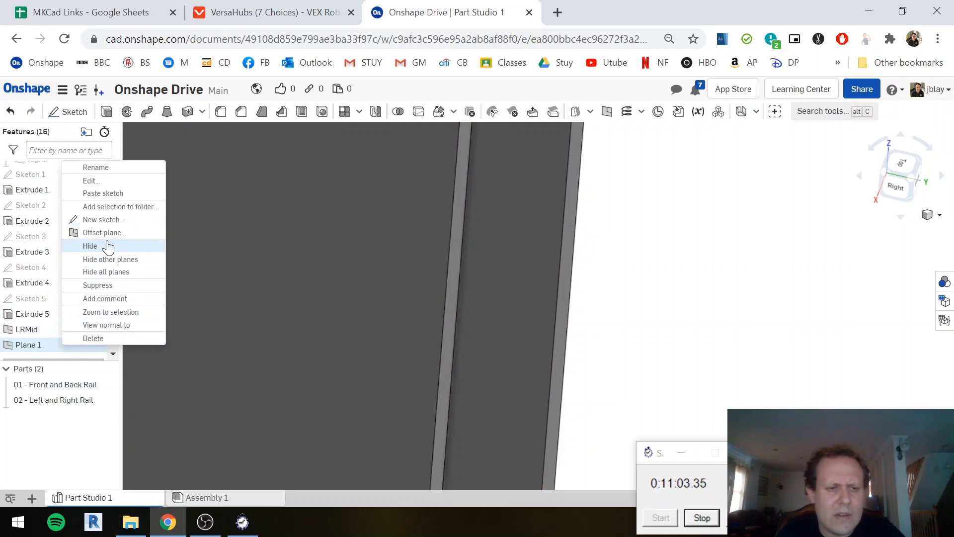
click(121, 168)
text(FBMid)
key(Return)
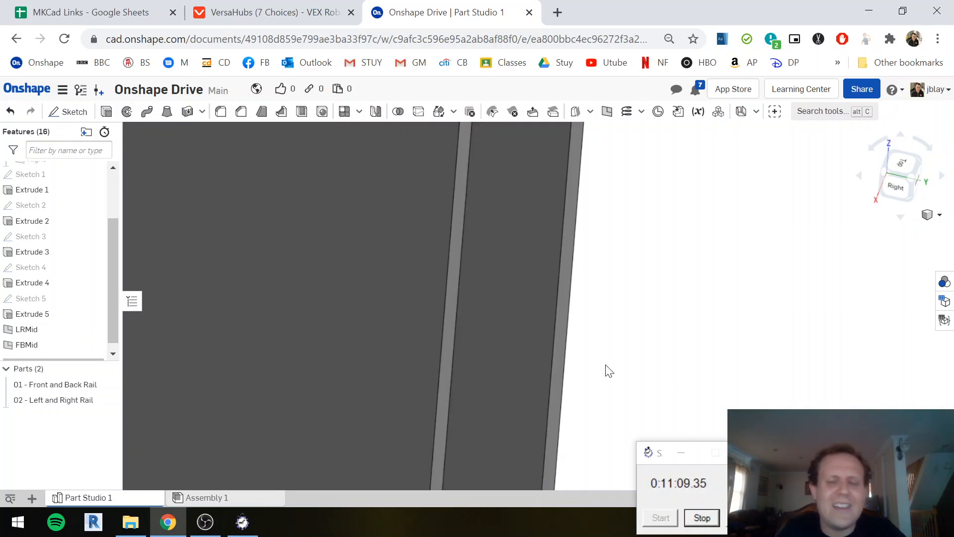
Mirror the Left and Right Rail part about the LRMid plane
scroll(609, 370, down, 10)
middle_drag(420, 239, 450, 373)
click(808, 113)
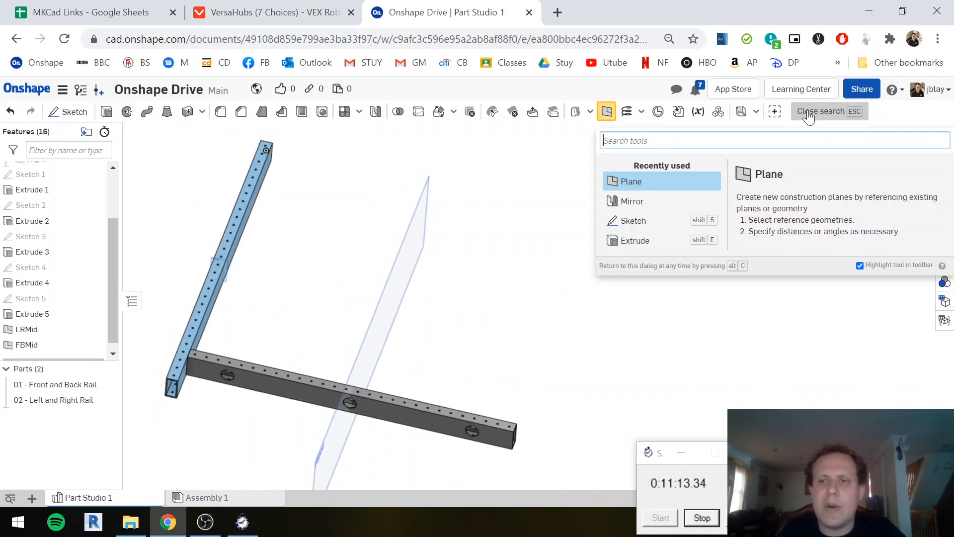
text(mirr)
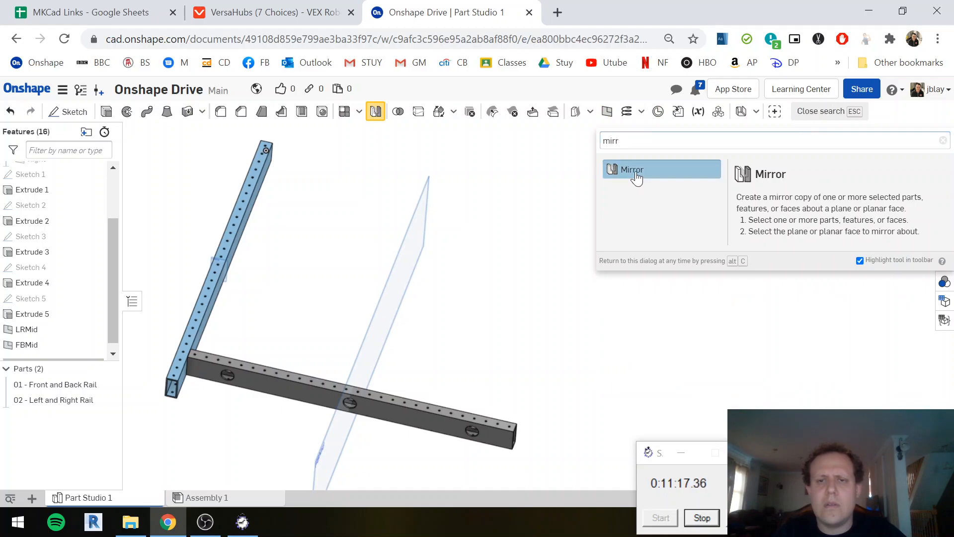
click(640, 170)
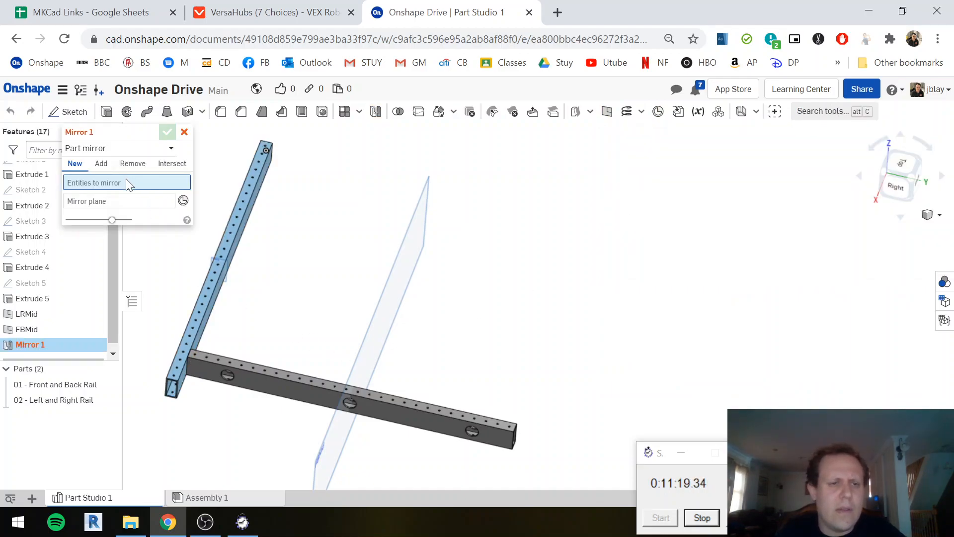
click(284, 384)
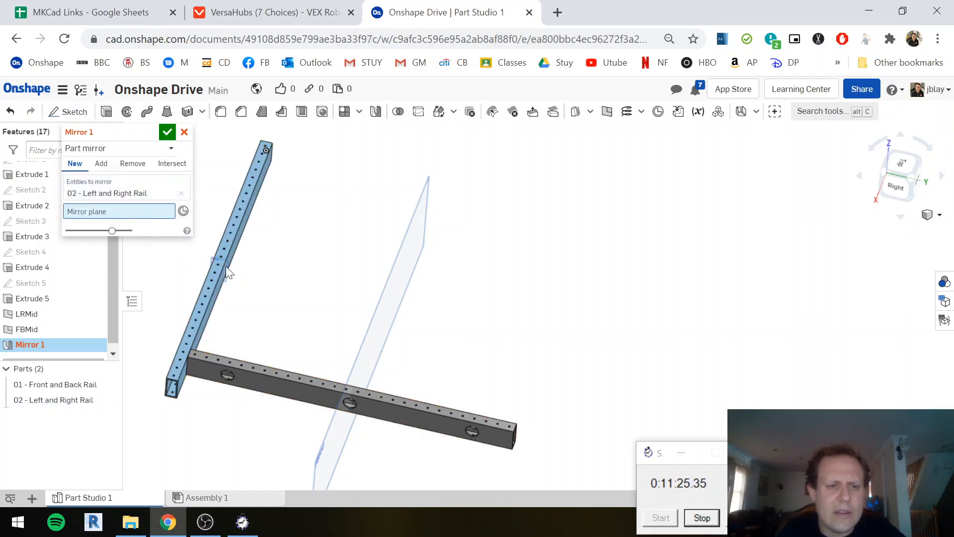
scroll(226, 266, up, 5)
scroll(205, 266, down, 4)
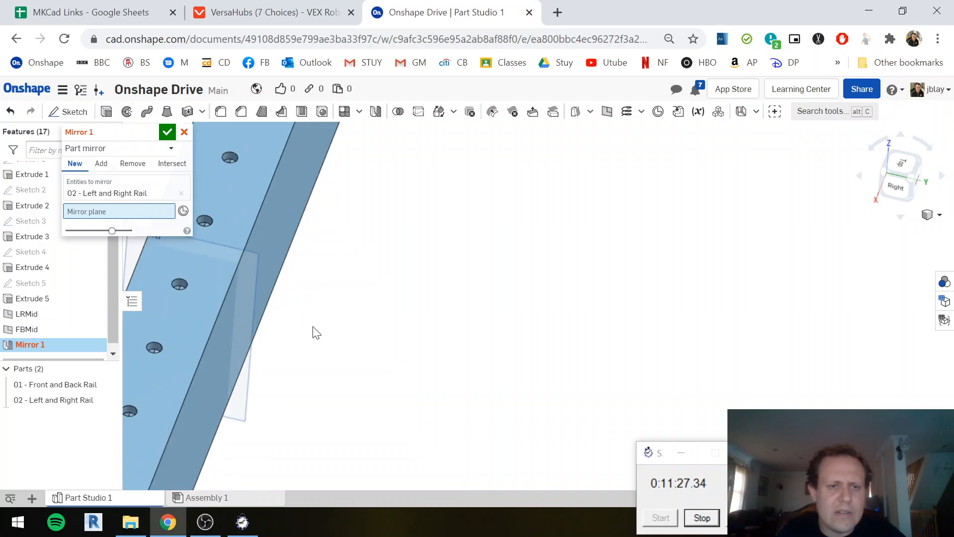
click(240, 266)
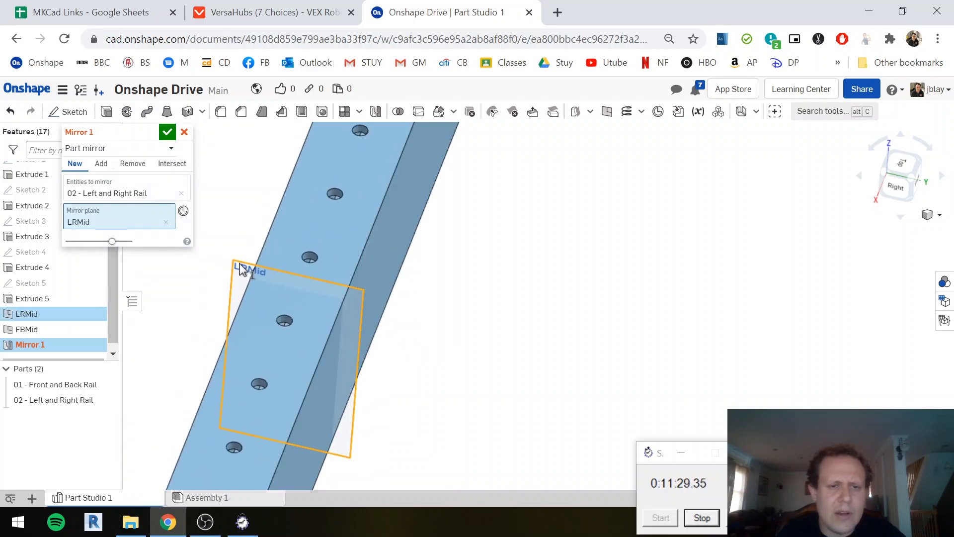
scroll(543, 300, down, 10)
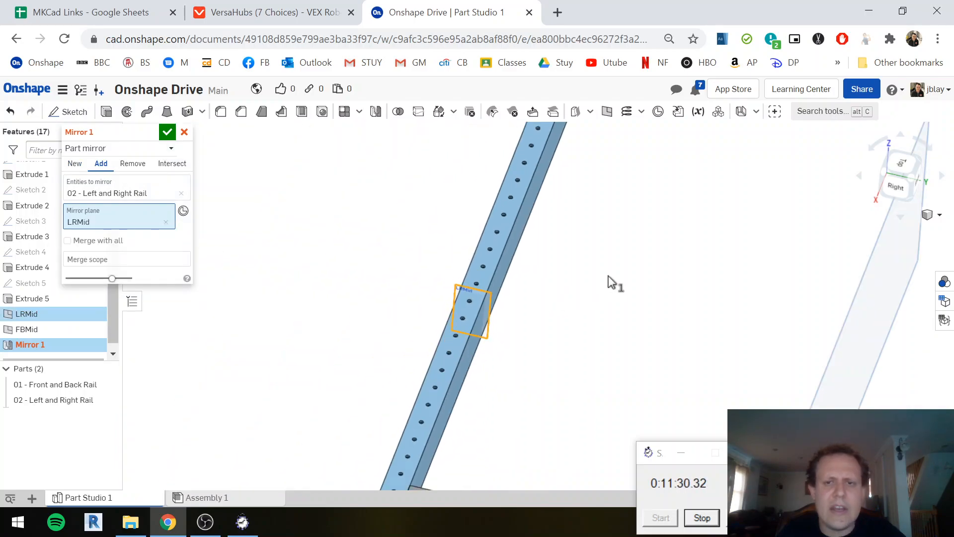
click(167, 133)
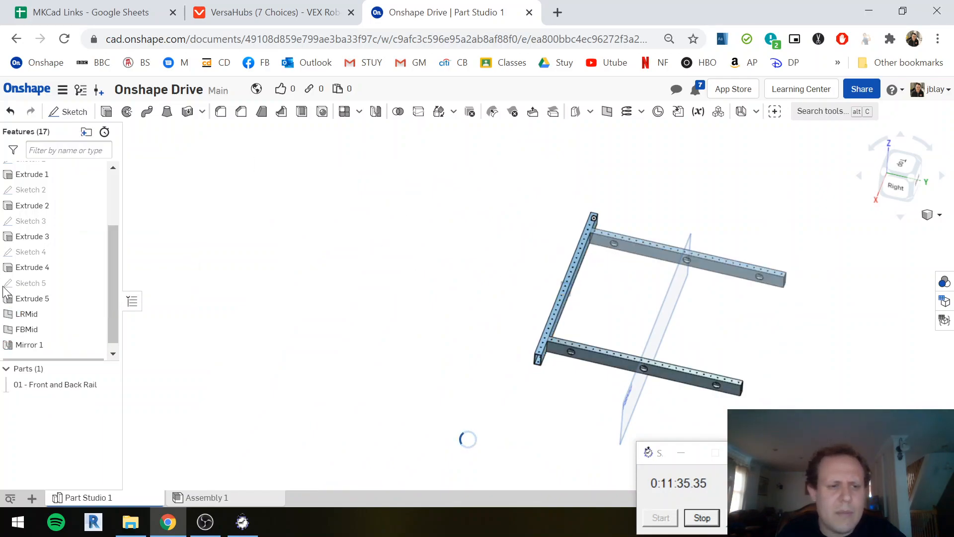
Edit the side rail's mirror feature and change its result operation to New
right_click(36, 344)
click(62, 364)
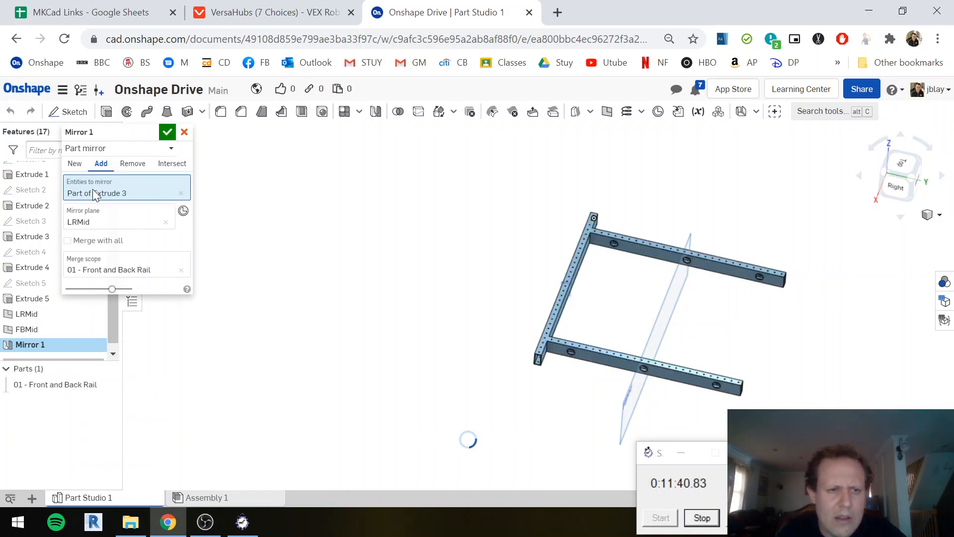
click(77, 165)
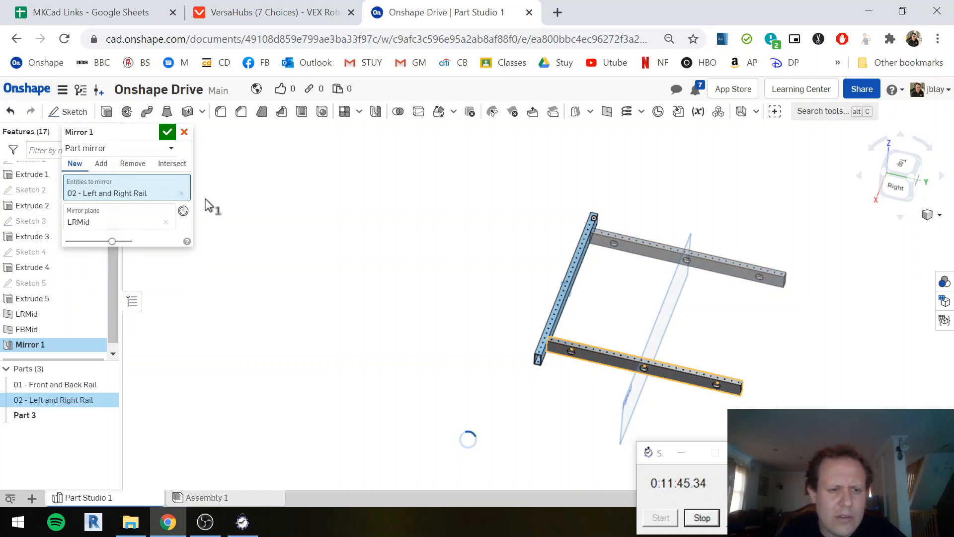
click(169, 136)
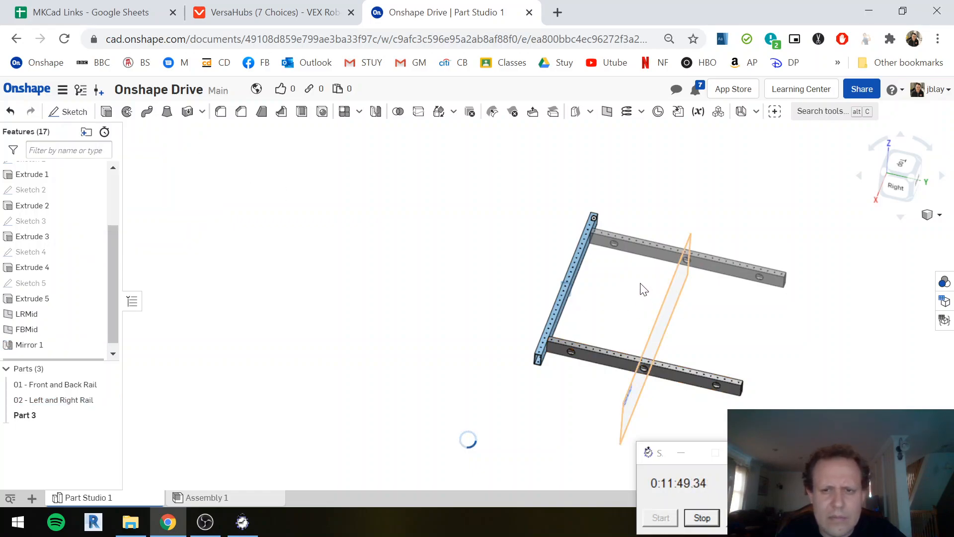
Mirror the 01 - Front and Back Rail part about the FBMid plane as a new part
scroll(621, 281, up, 5)
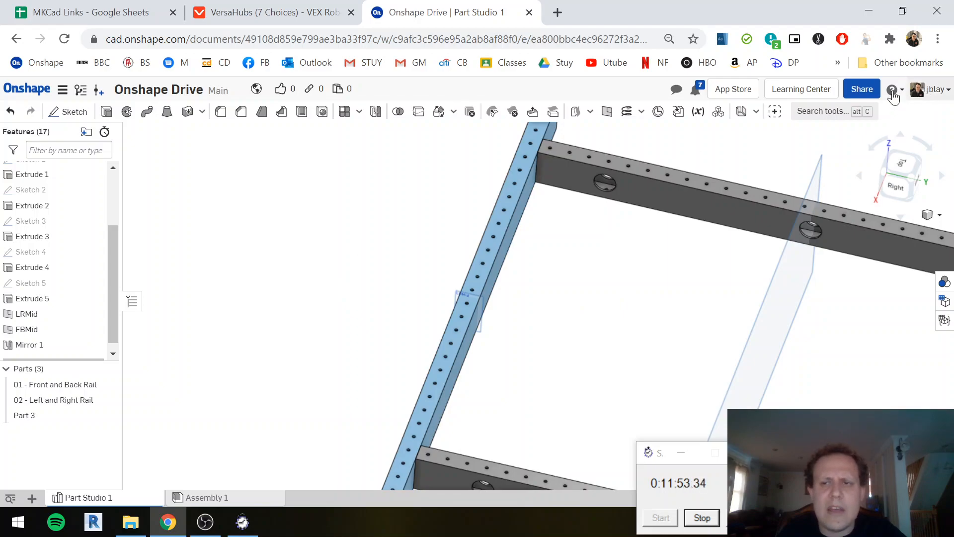
click(799, 111)
text(mirror)
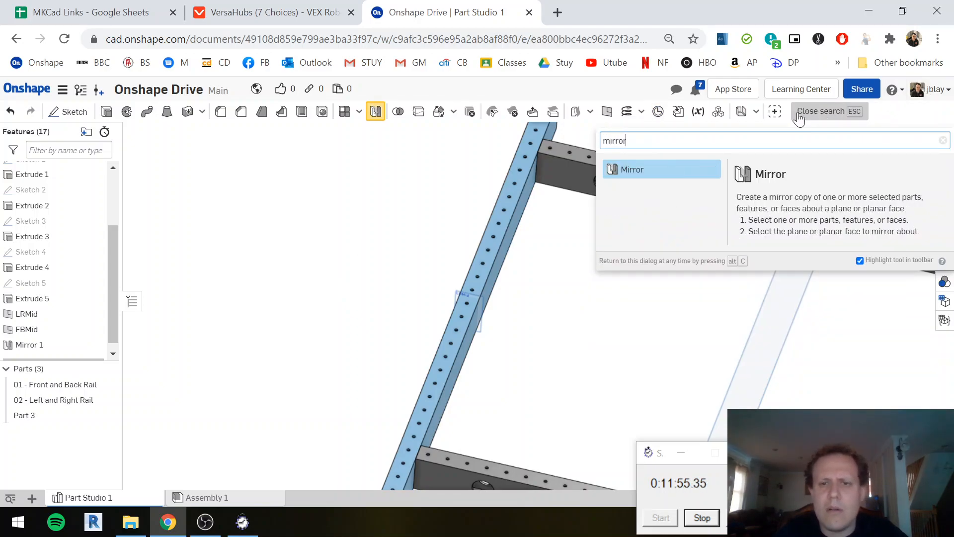
click(675, 183)
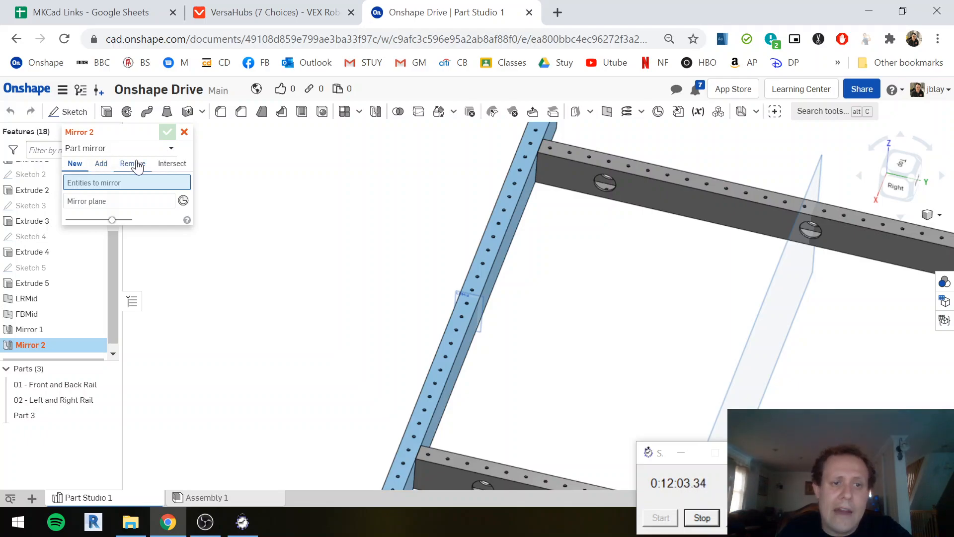
click(512, 228)
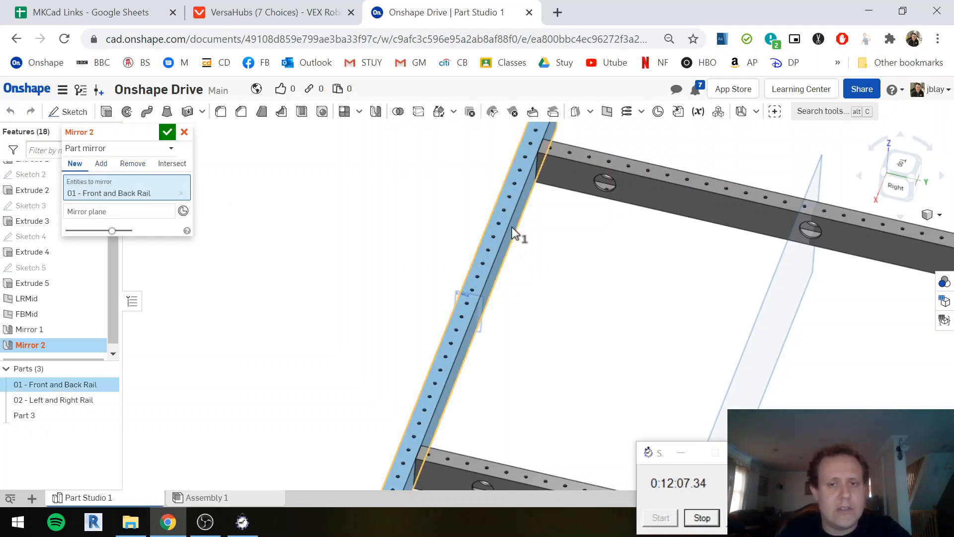
click(774, 305)
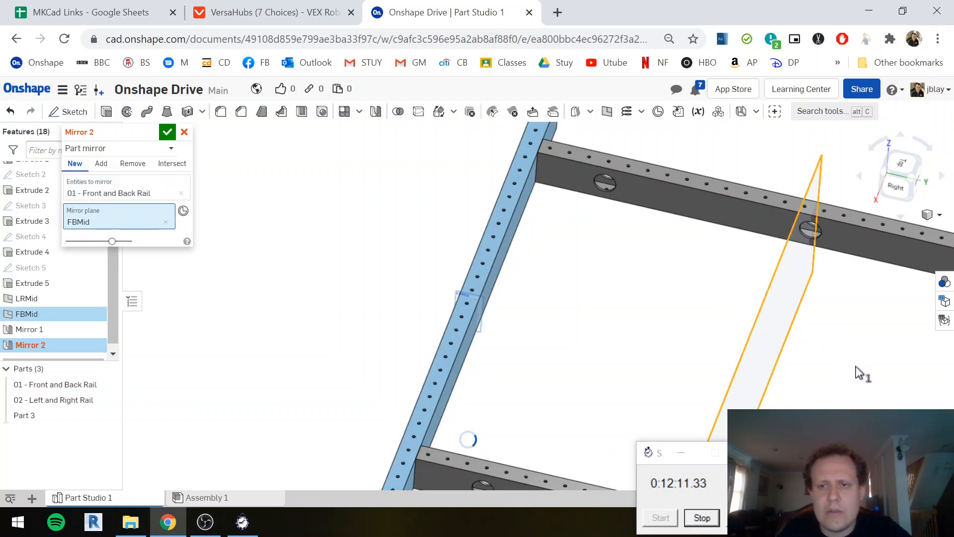
scroll(852, 368, down, 5)
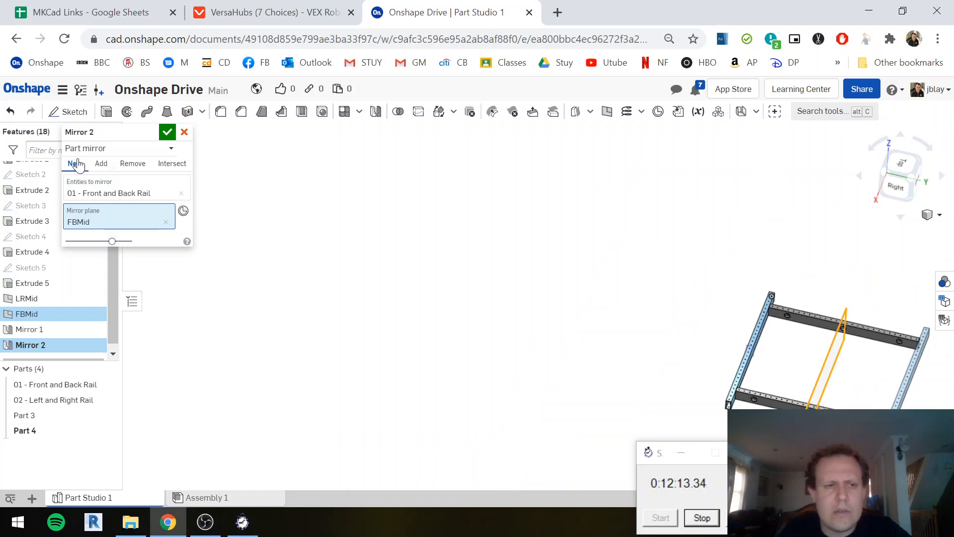
click(184, 132)
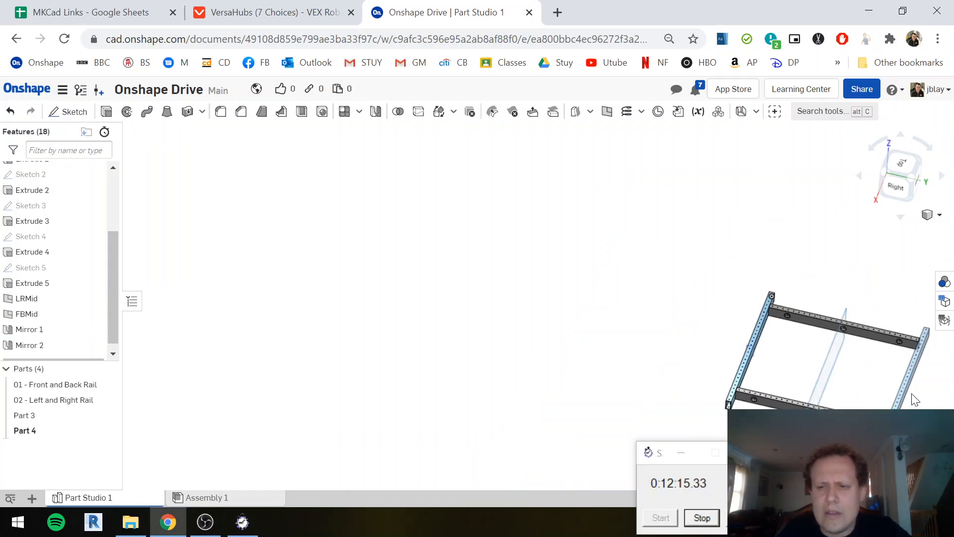
Rename the Part Studio containing the rails as Chassis Part Studio
scroll(914, 400, up, 5)
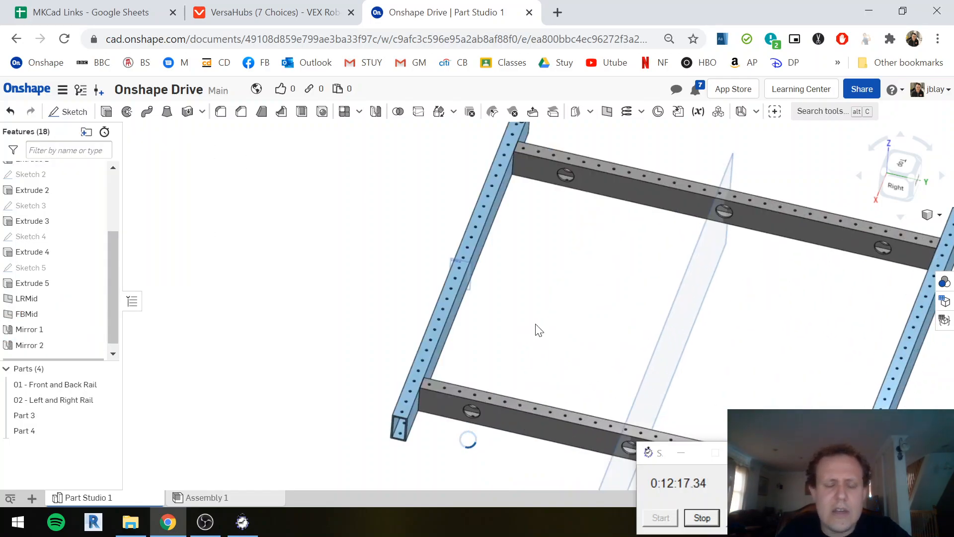
right_click(78, 501)
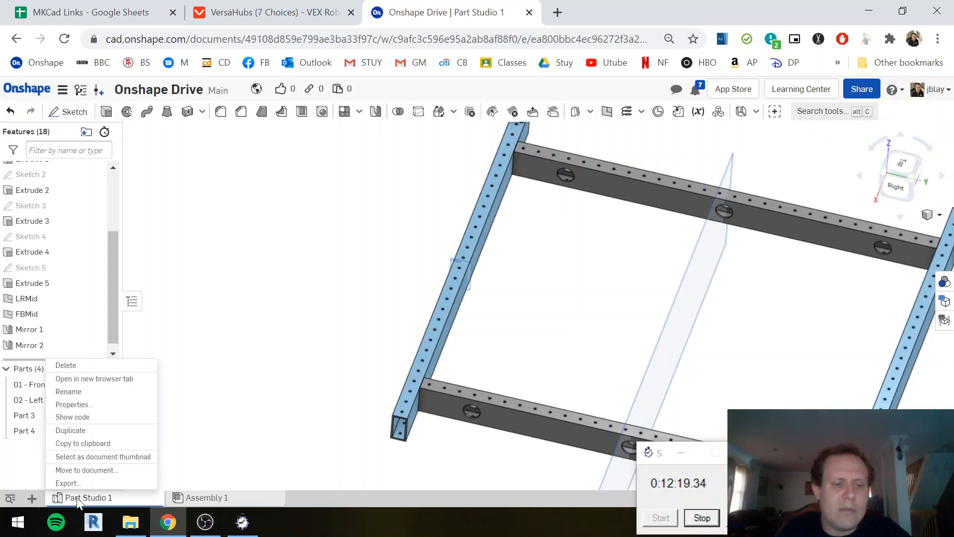
click(71, 392)
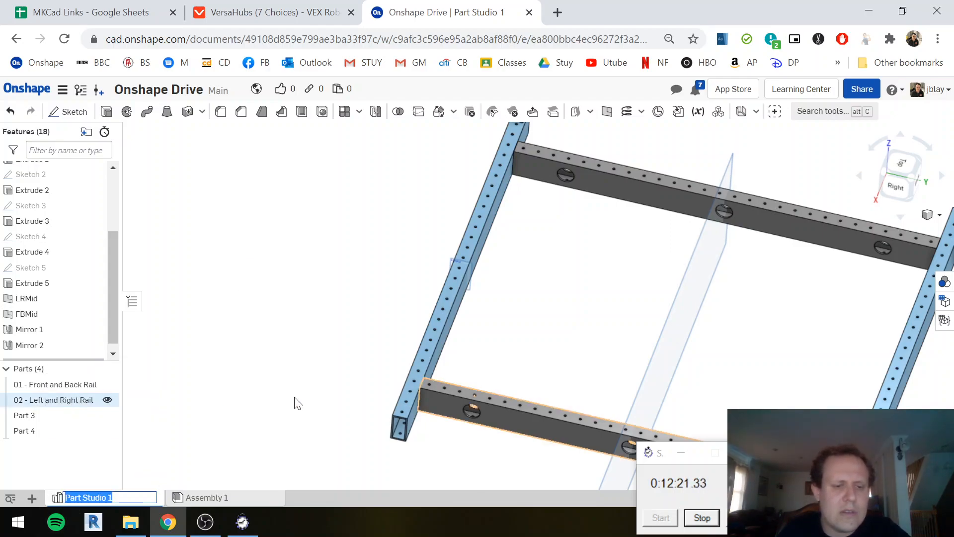
text(Chassis)
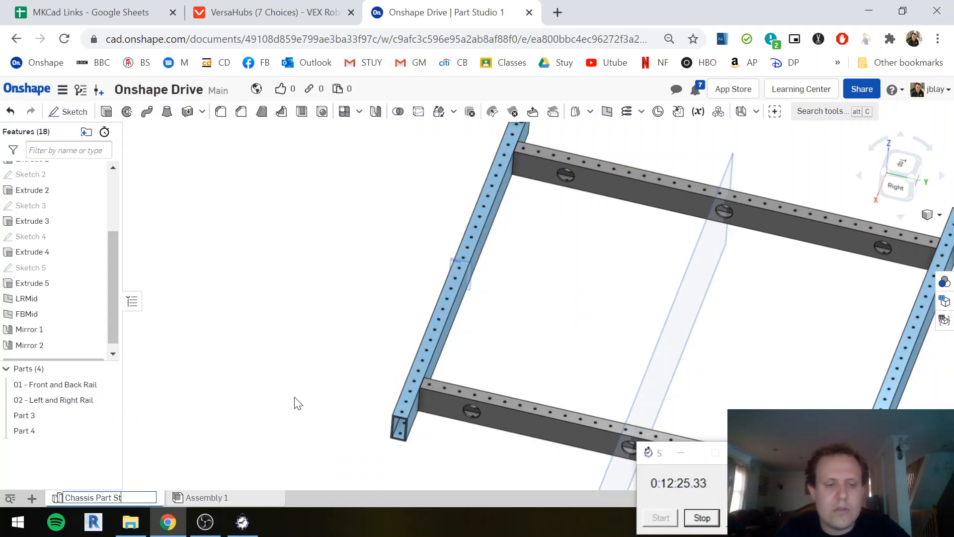
text( Part Studio)
key(Return)
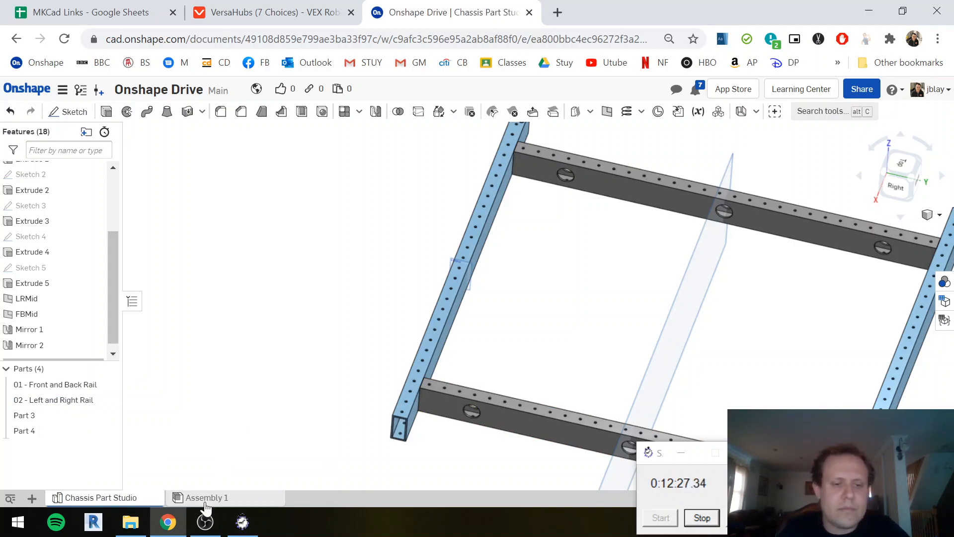
Rename the document's assembly as OS Drive
right_click(204, 499)
click(209, 392)
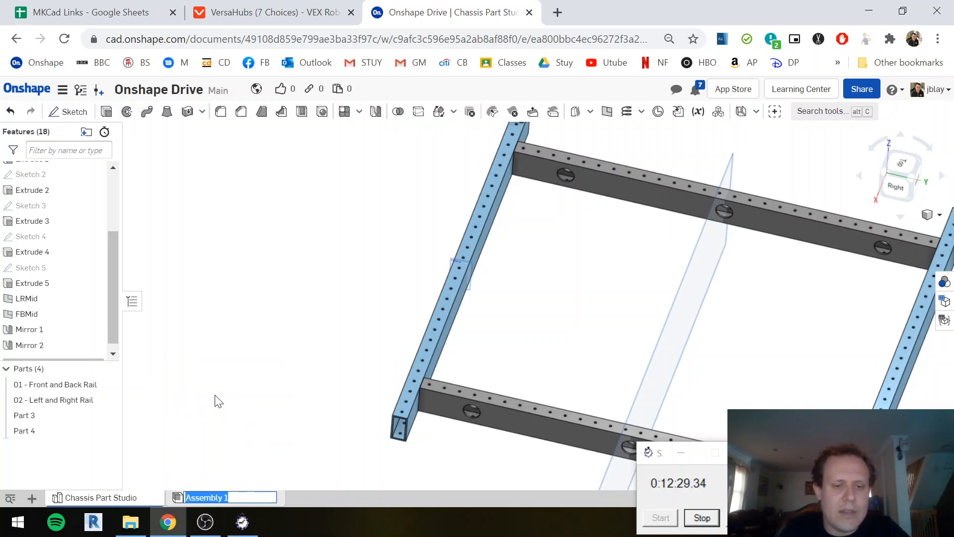
text(0)
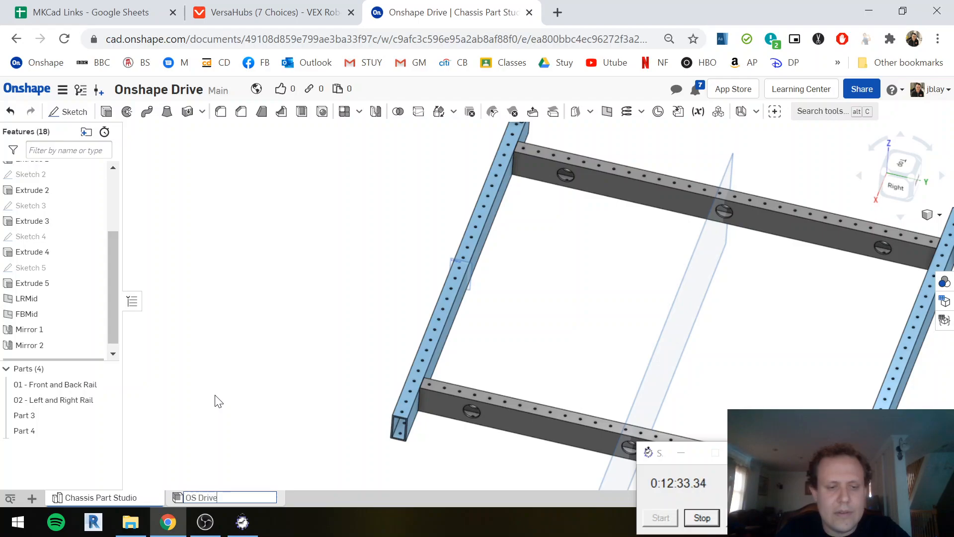
text(S Drive)
key(Return)
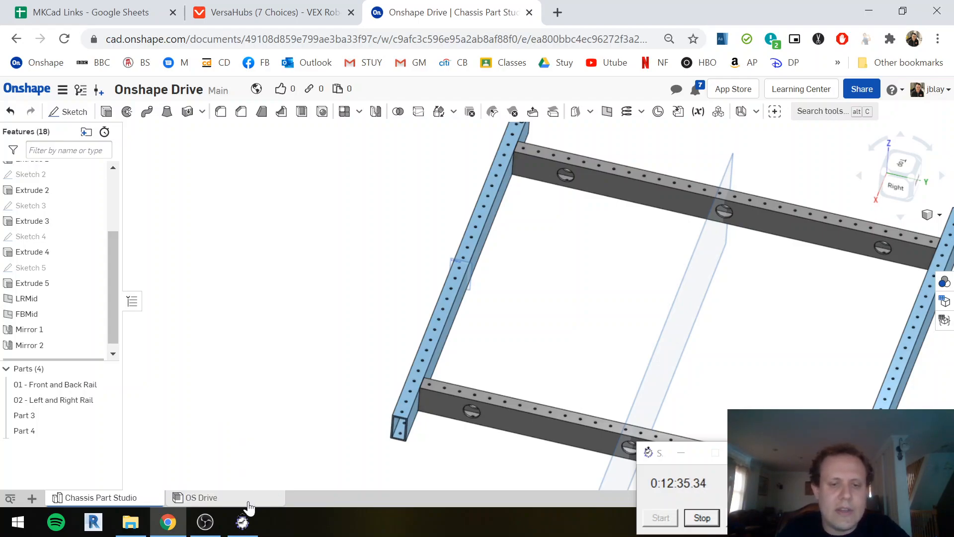
Insert the entire Chassis Part Studio with all its rails into the OS Drive assembly
click(249, 500)
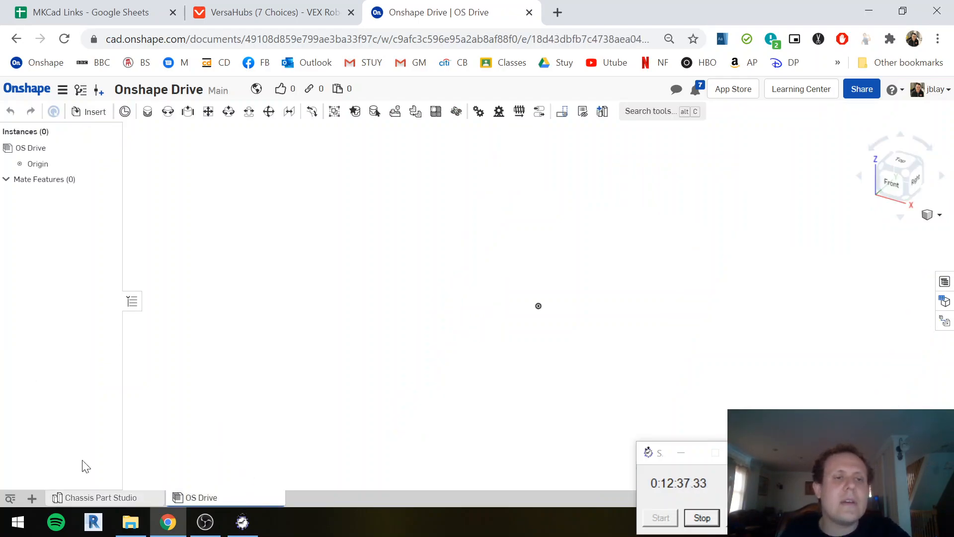
click(82, 111)
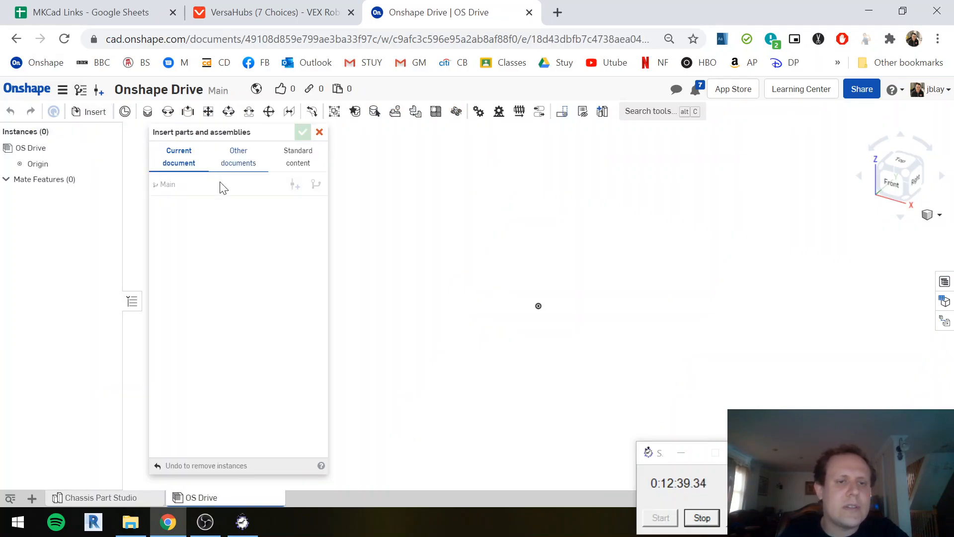
click(226, 280)
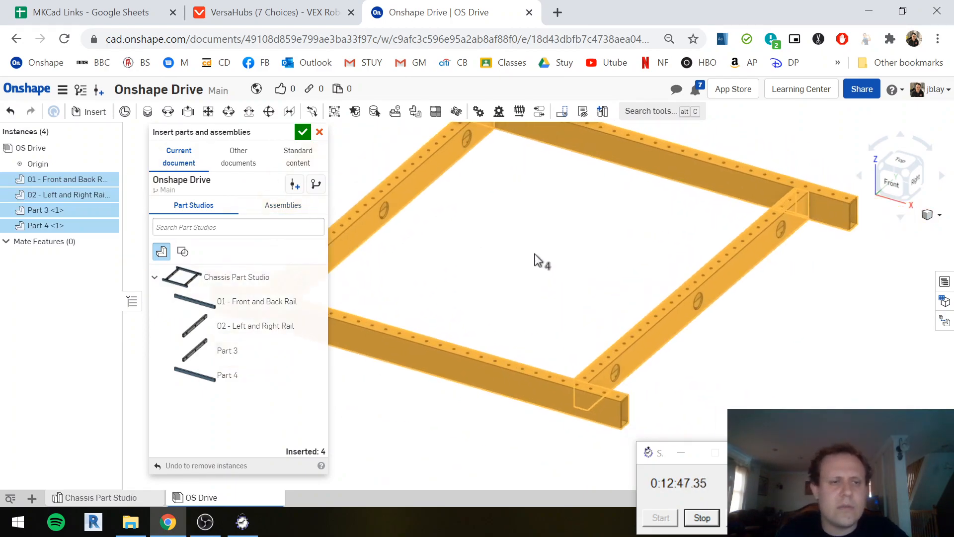
click(302, 132)
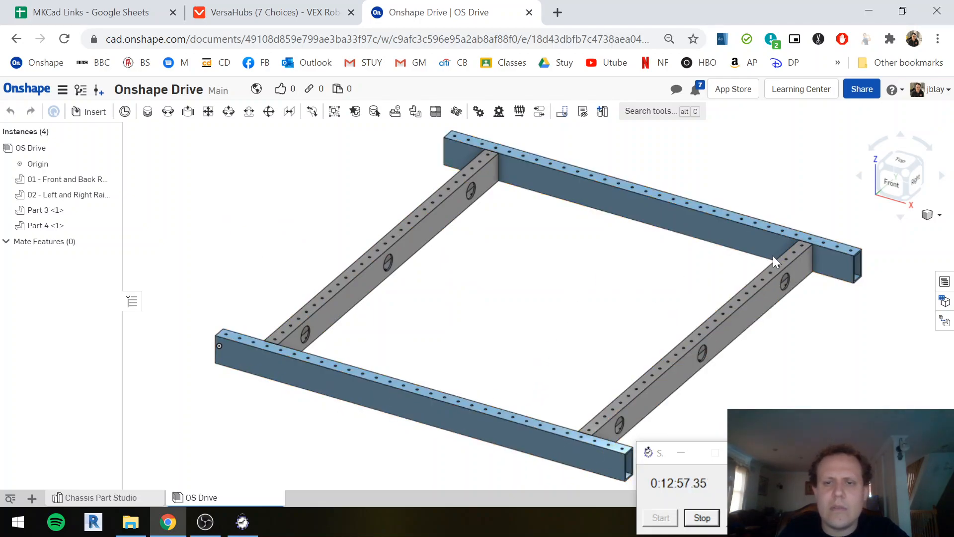
Fix the 01 - Front and Back Rail instance in place, then test-move one side rail and undo that move
right_click(321, 380)
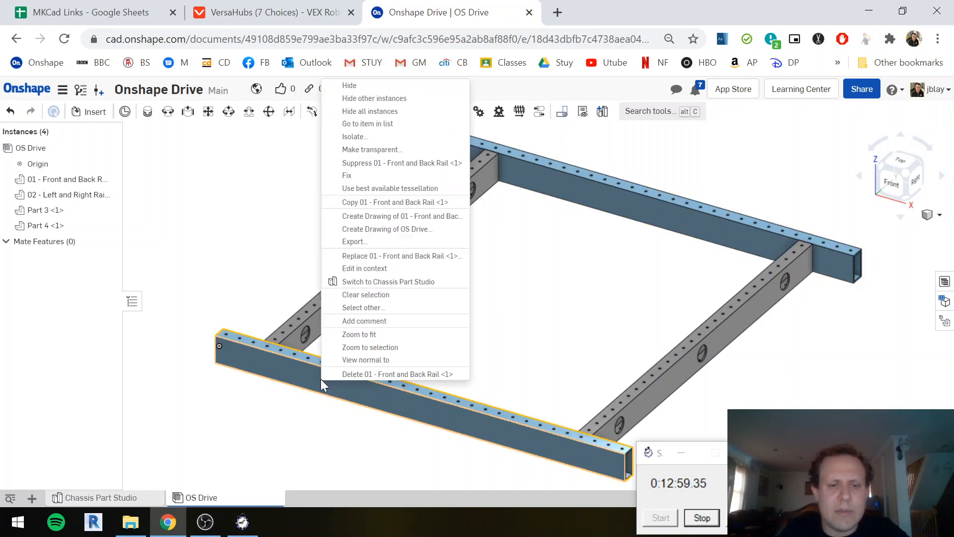
click(332, 175)
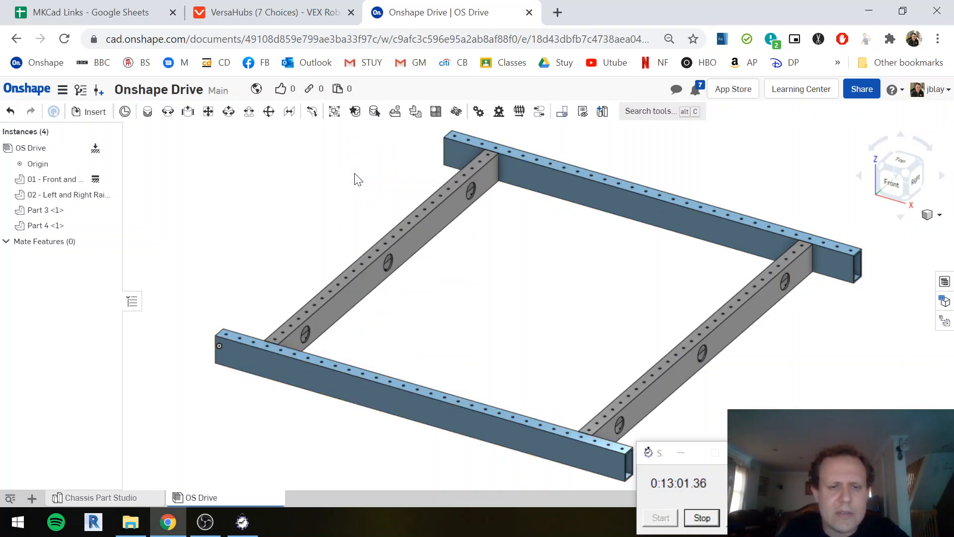
drag(376, 283, 351, 221)
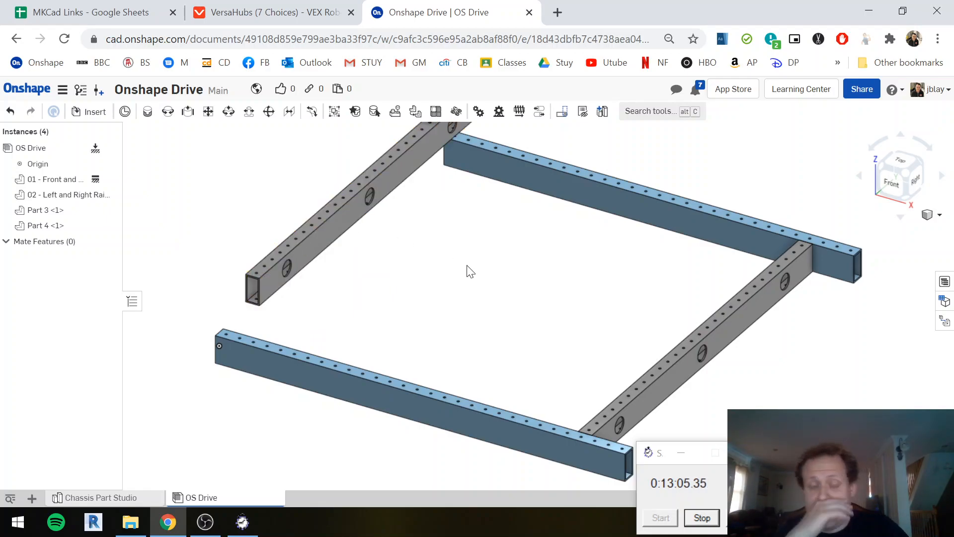
key(ctrl+z)
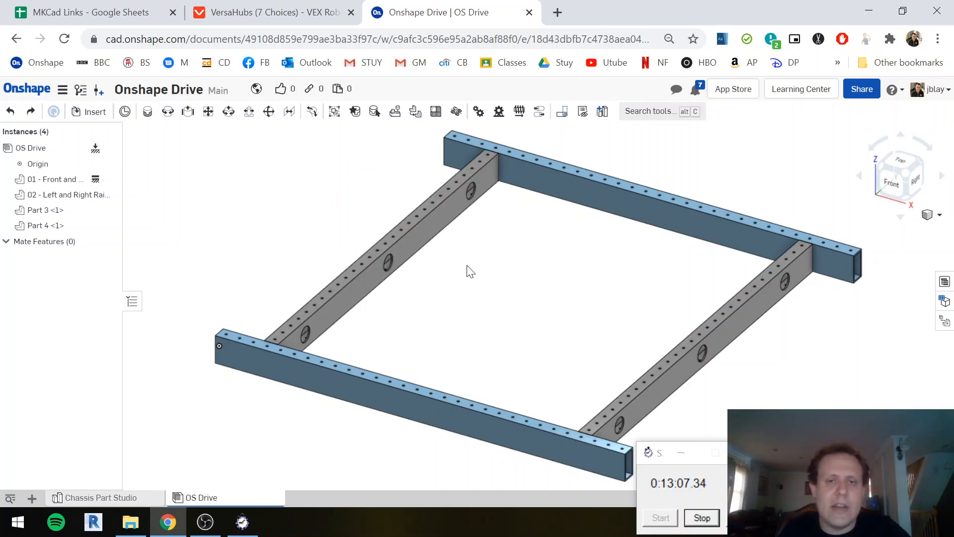
Group all four rail instances in the assembly so they stay together as a rigid frame
scroll(535, 267, down, 2)
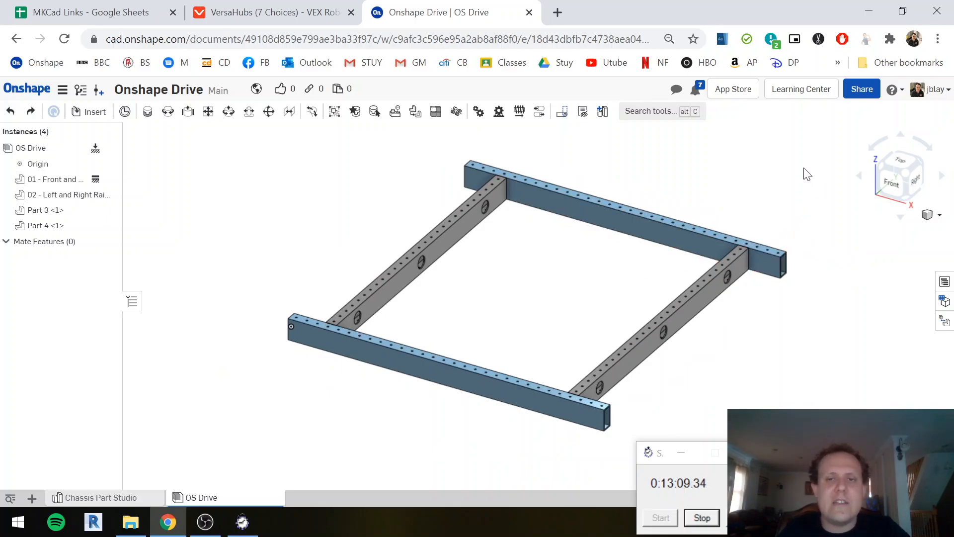
drag(816, 154, 207, 470)
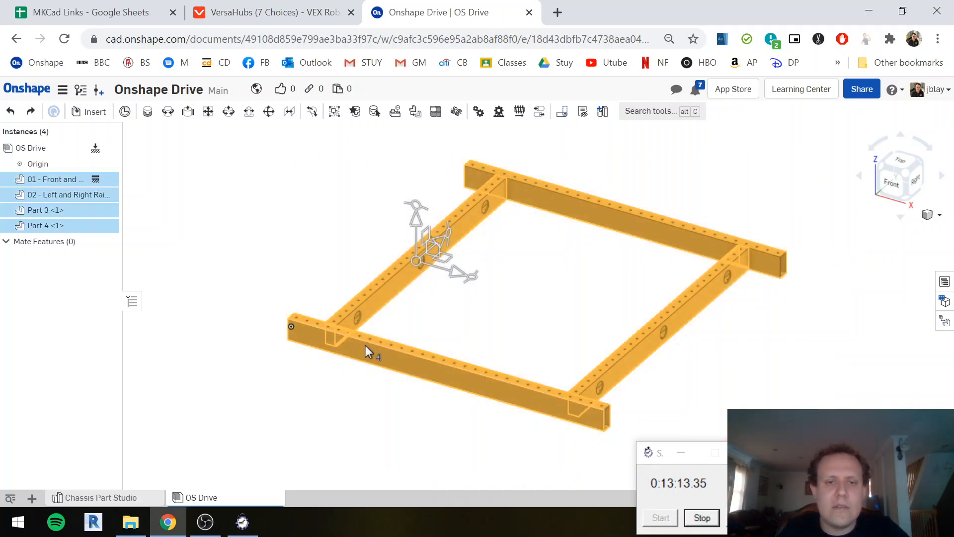
right_click(368, 356)
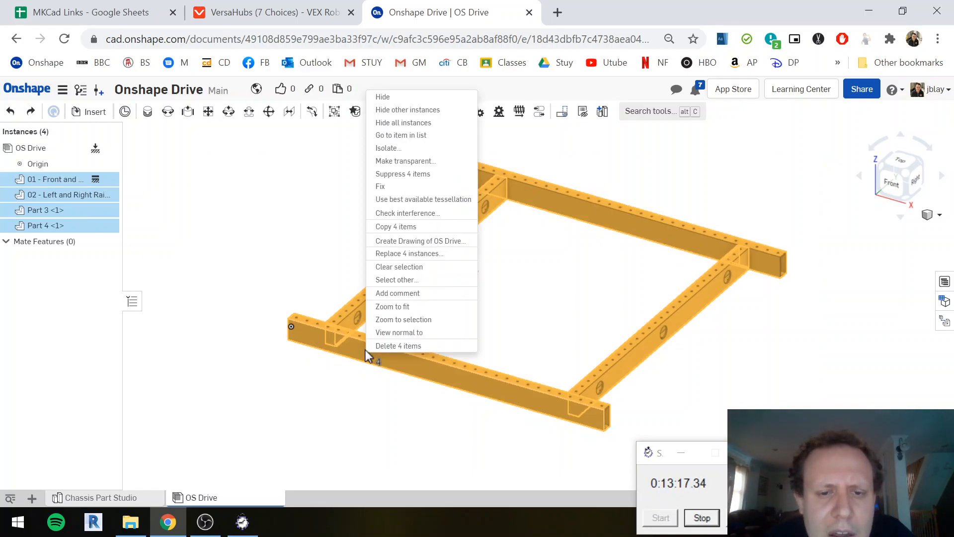
key(Escape)
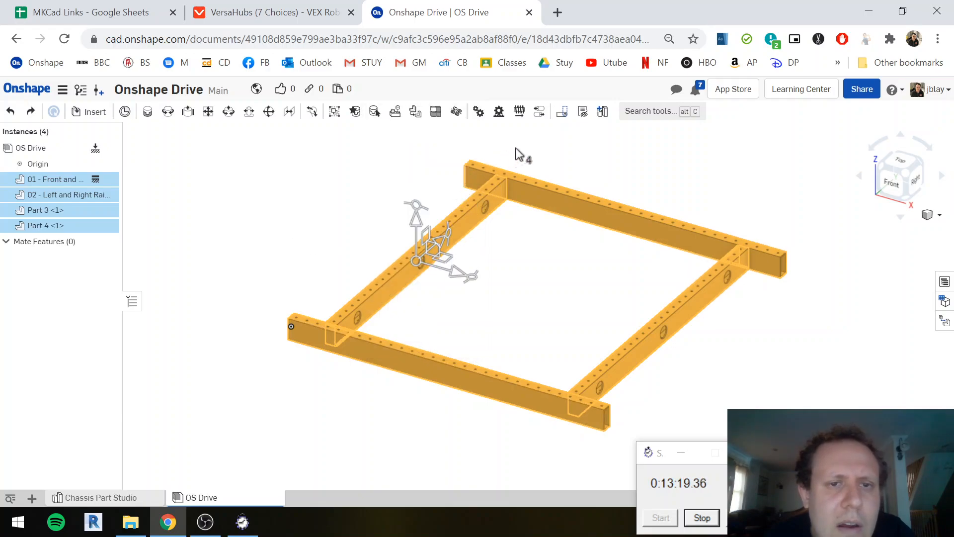
click(334, 113)
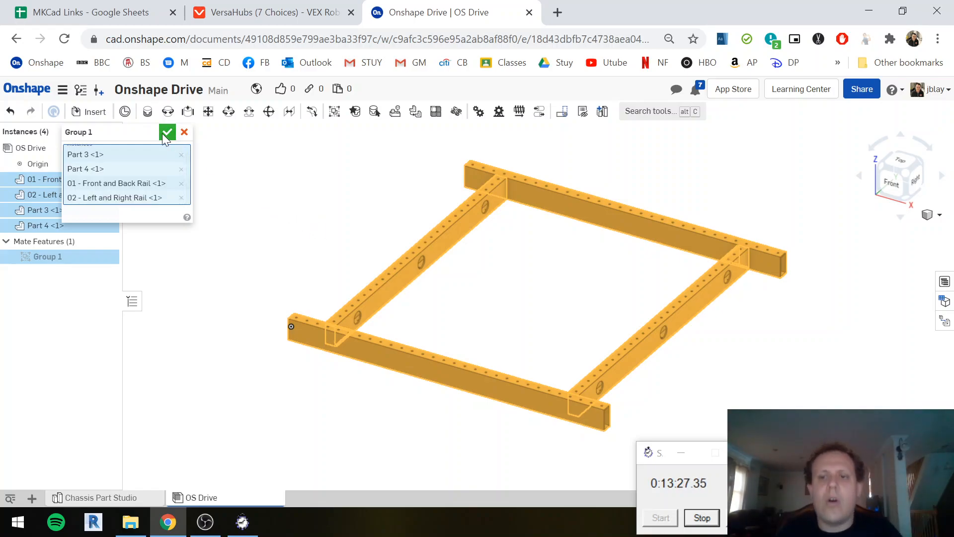
click(163, 134)
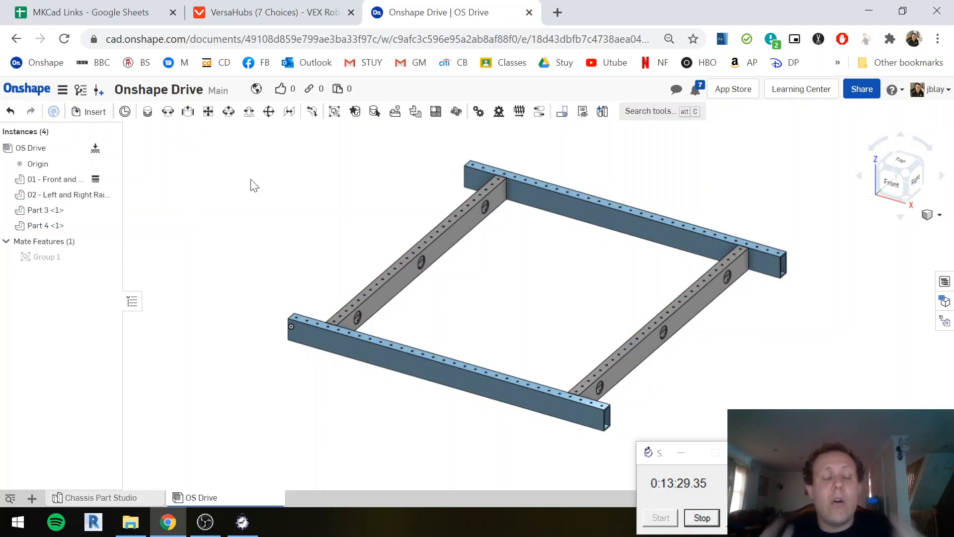
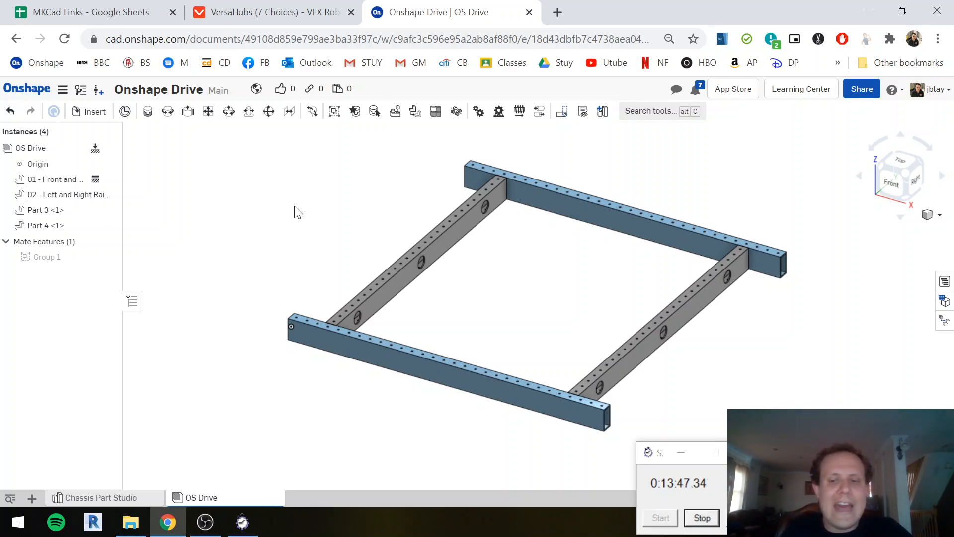
Look through the parts and assemblies of the 3 CIM Ball Shifter Base Kit document in My Onshape for a complete gearbox to insert
click(91, 111)
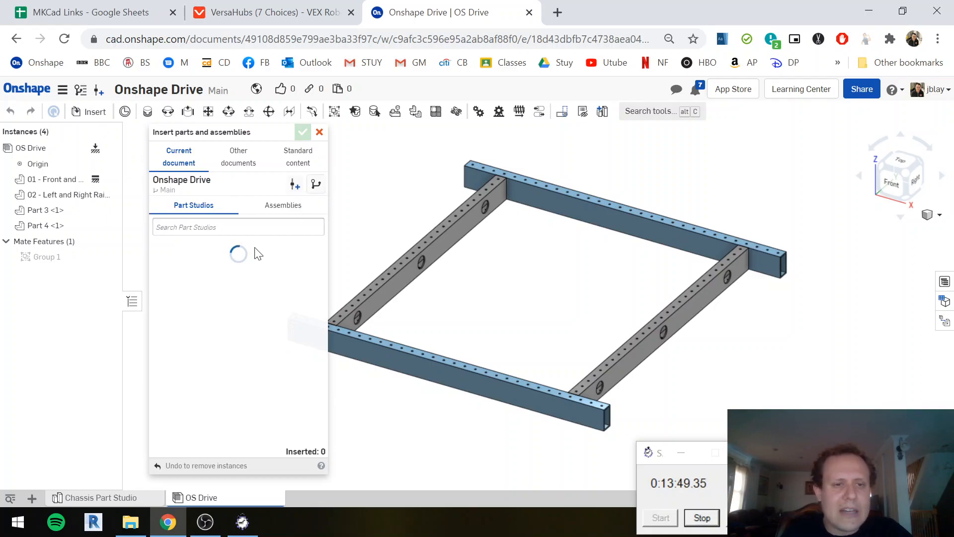
click(248, 161)
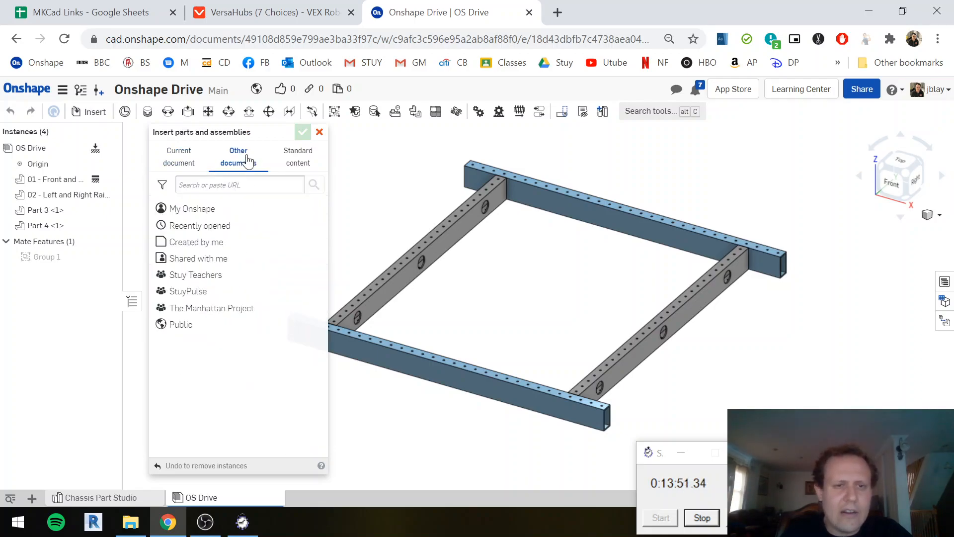
click(241, 212)
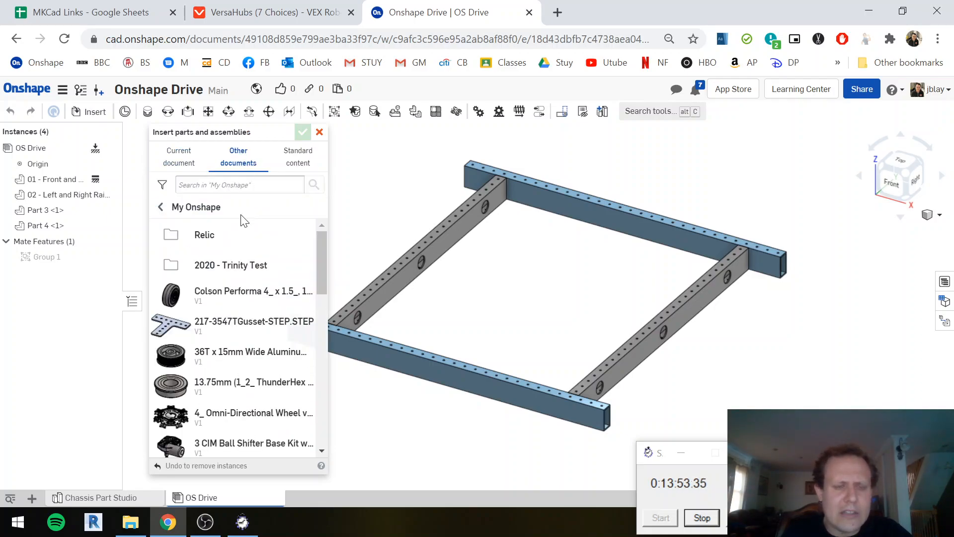
scroll(234, 314, down, 3)
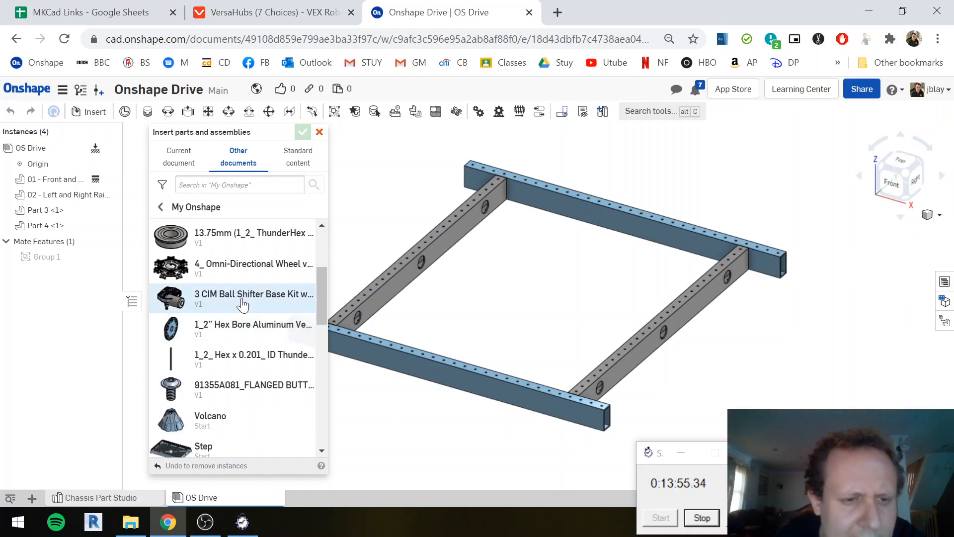
click(249, 313)
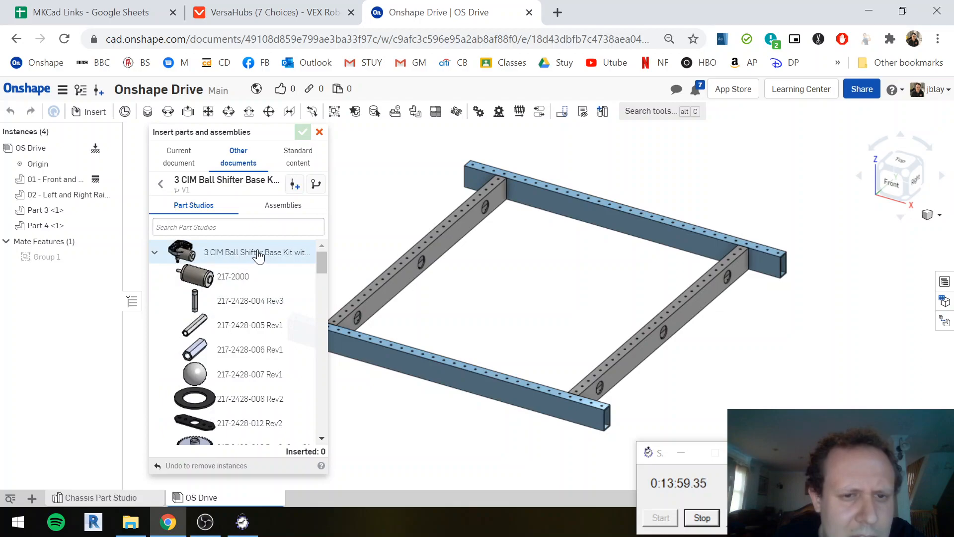
scroll(287, 363, down, 5)
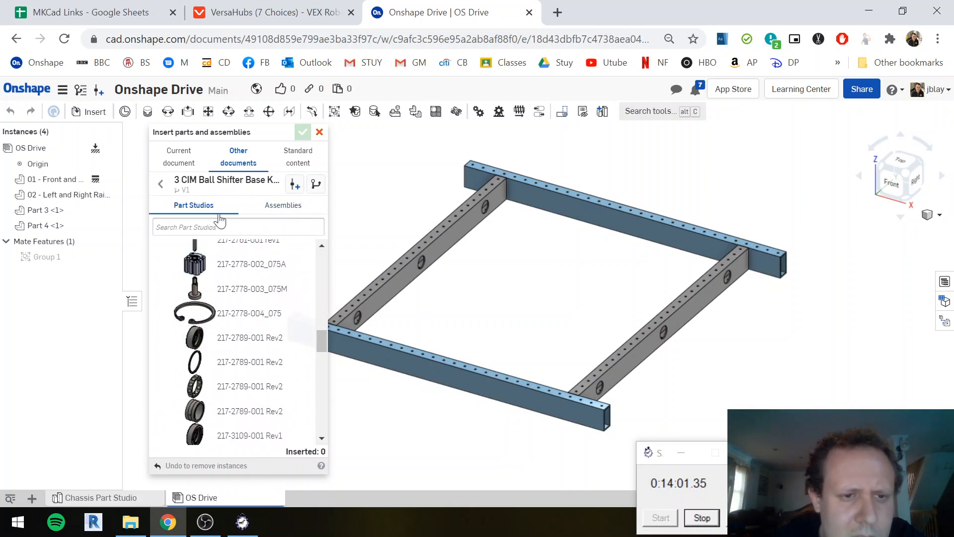
click(249, 211)
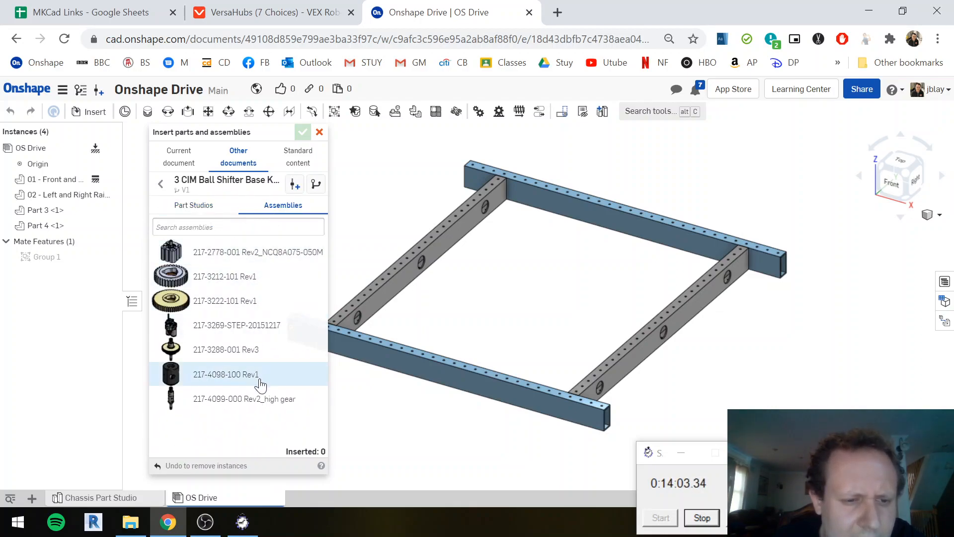
click(194, 205)
scroll(264, 373, down, 5)
scroll(264, 374, down, 15)
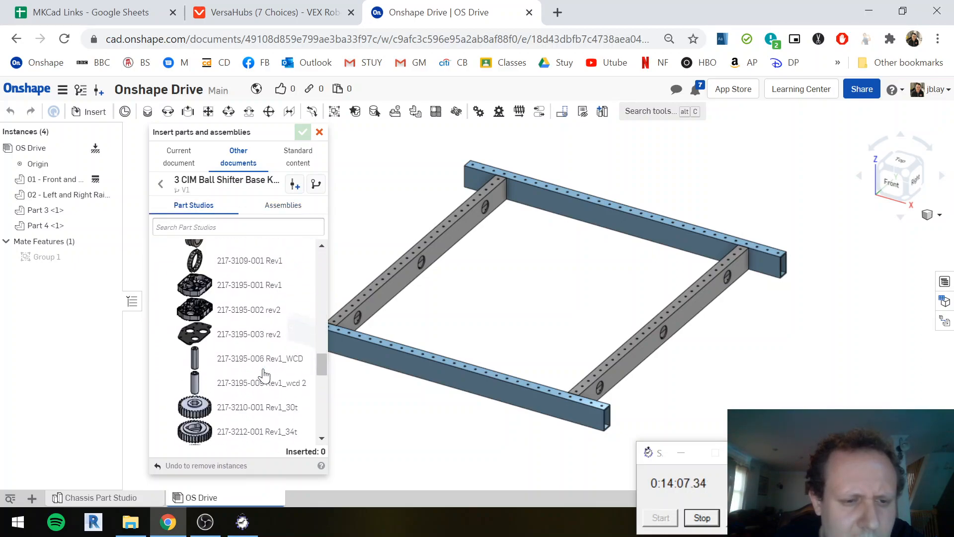
scroll(262, 358, up, 20)
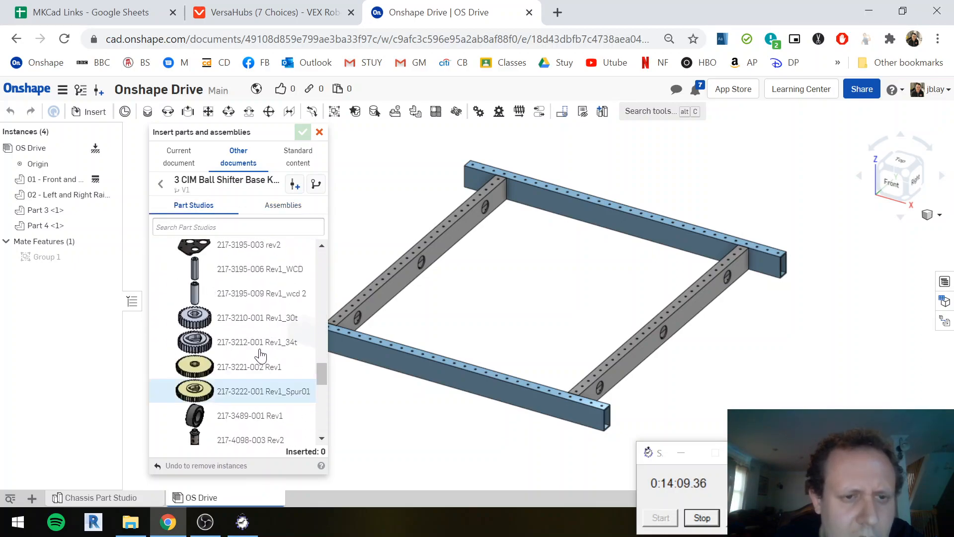
click(162, 186)
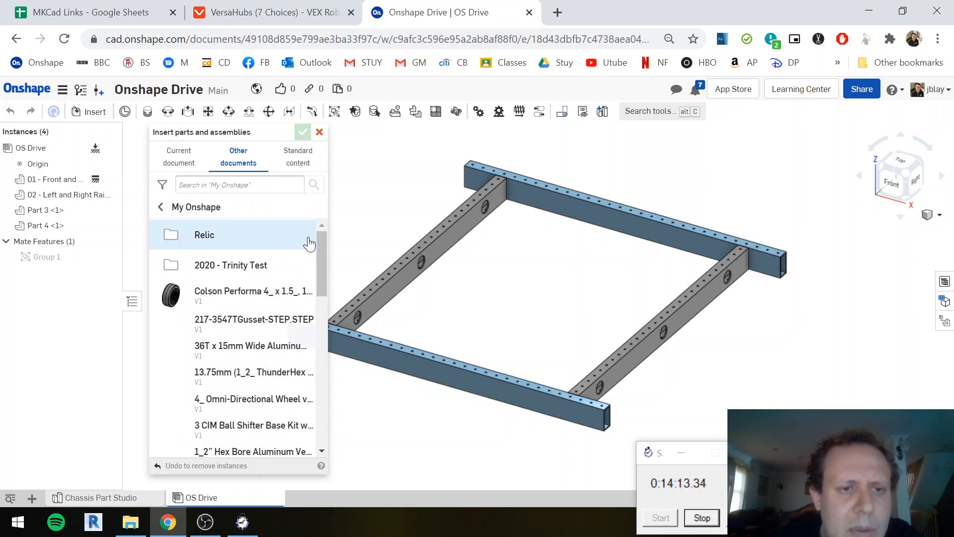
Insert two copies of the 217-3547 T gusset from the 217-3547TGusset-STEP document, placing them beside the frame
scroll(271, 355, down, 2)
scroll(271, 356, down, 3)
scroll(271, 355, up, 4)
scroll(269, 356, down, 3)
scroll(256, 354, down, 1)
scroll(258, 348, up, 1)
scroll(264, 358, down, 5)
scroll(258, 271, up, 6)
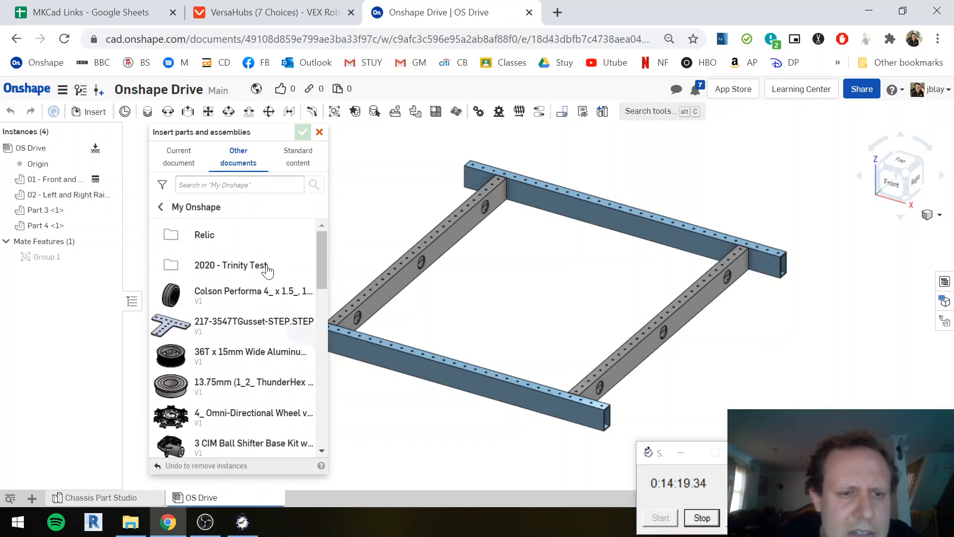
click(223, 324)
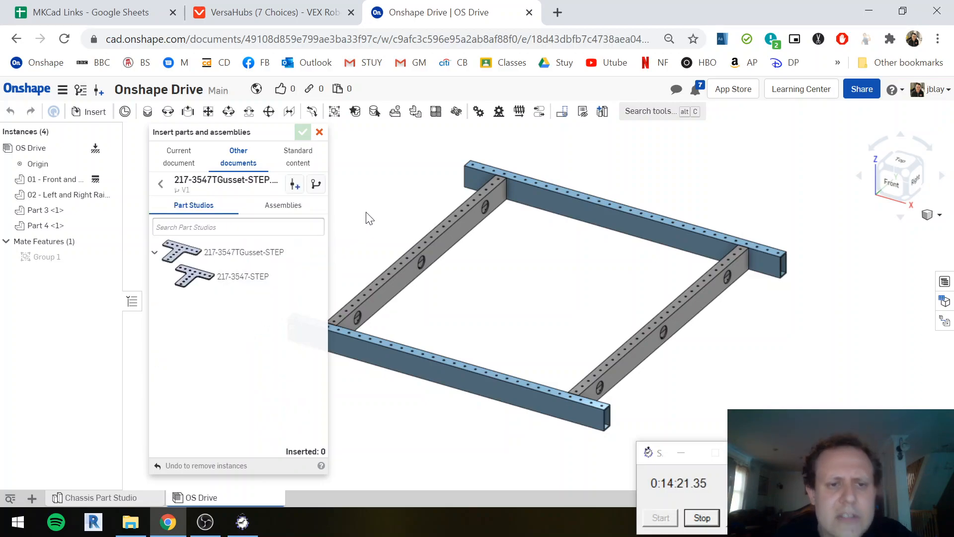
click(268, 274)
click(269, 287)
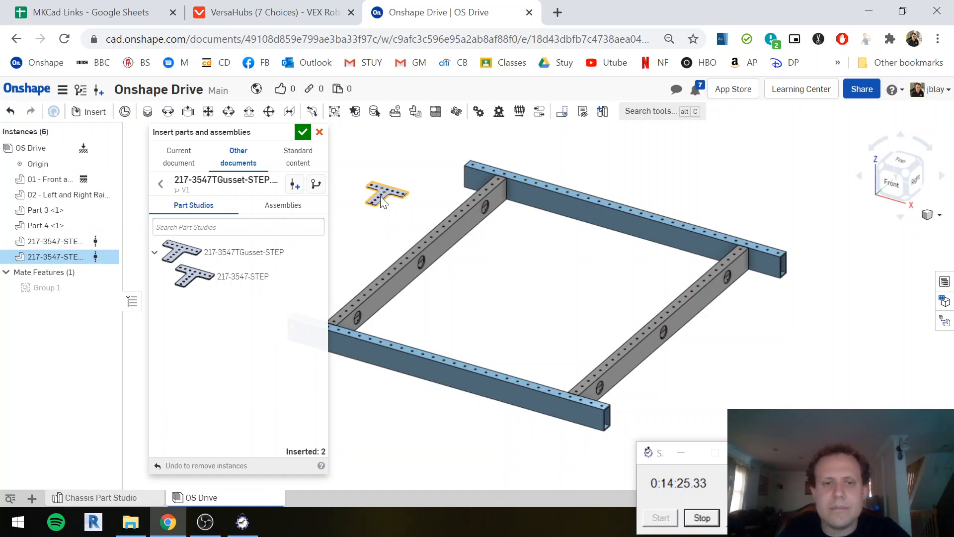
click(380, 196)
click(304, 132)
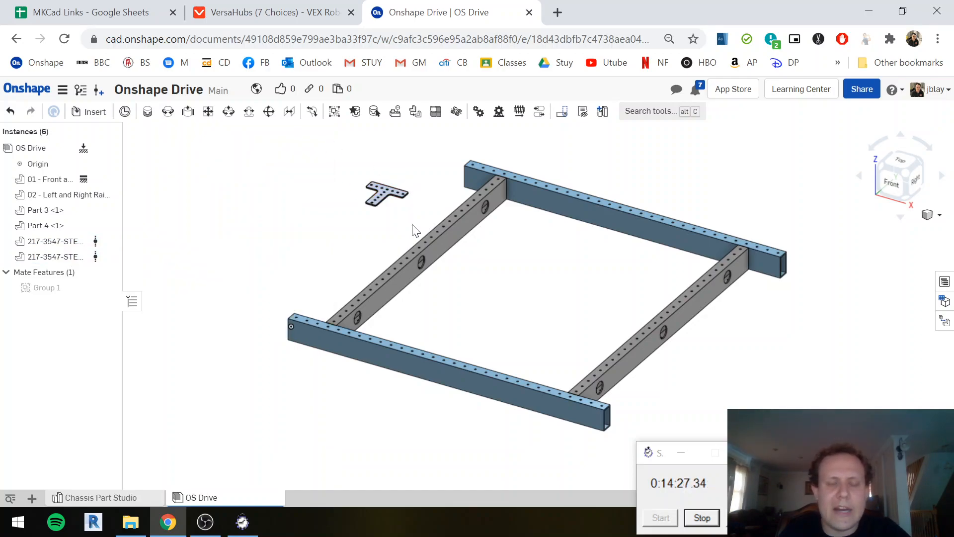
Add a Fastened mate between the front rail's top hole at the left side rail joint and the underside of one T gusset's middle crossbar hole
scroll(397, 202, up, 5)
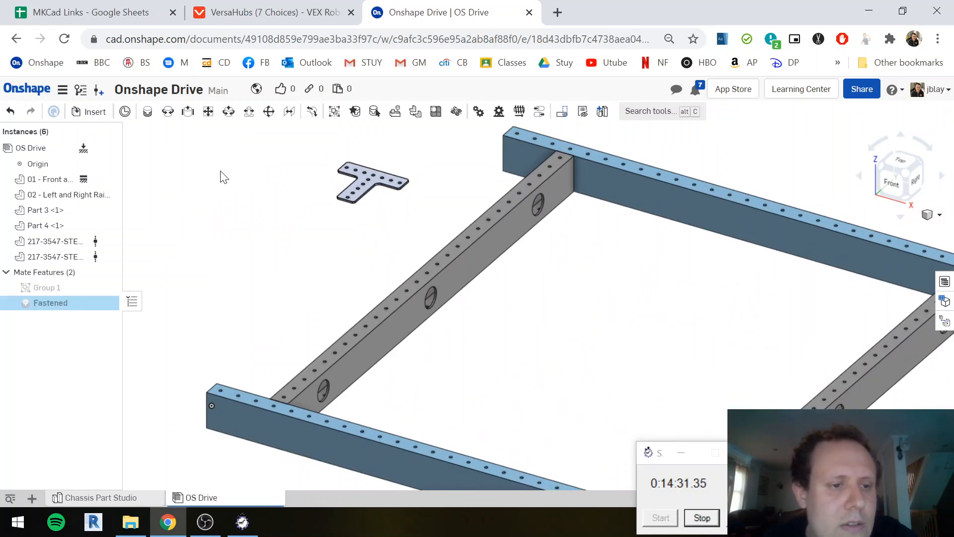
click(274, 406)
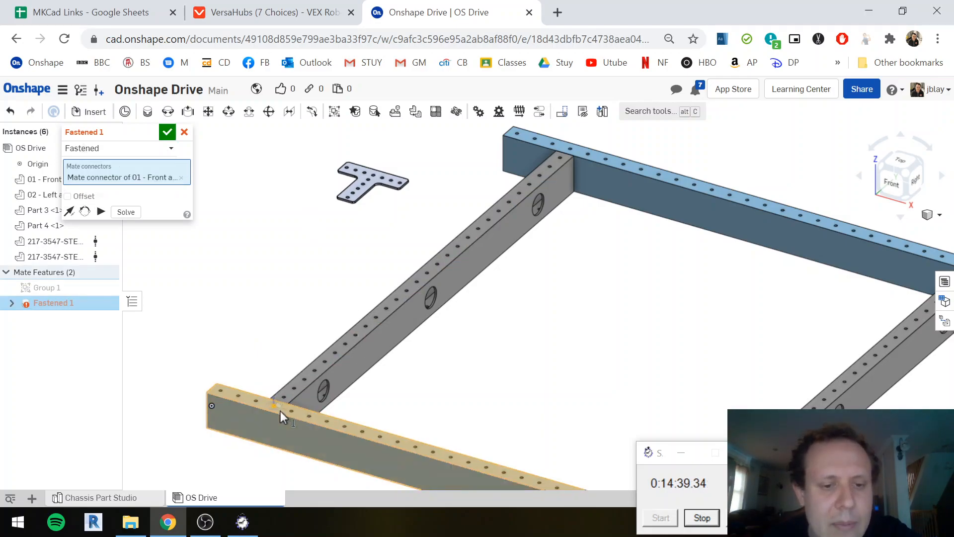
scroll(260, 404, up, 3)
scroll(362, 201, down, 10)
scroll(363, 201, up, 10)
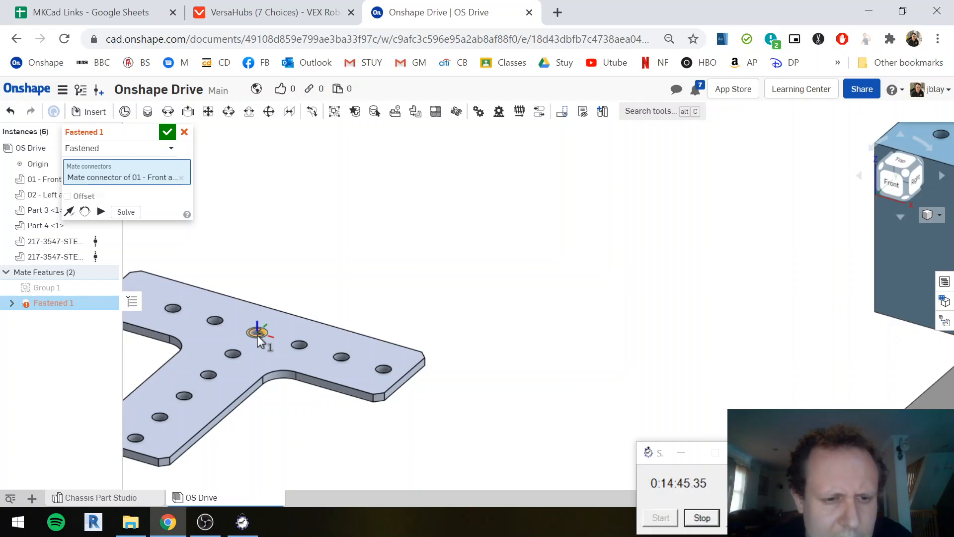
scroll(291, 393, down, 3)
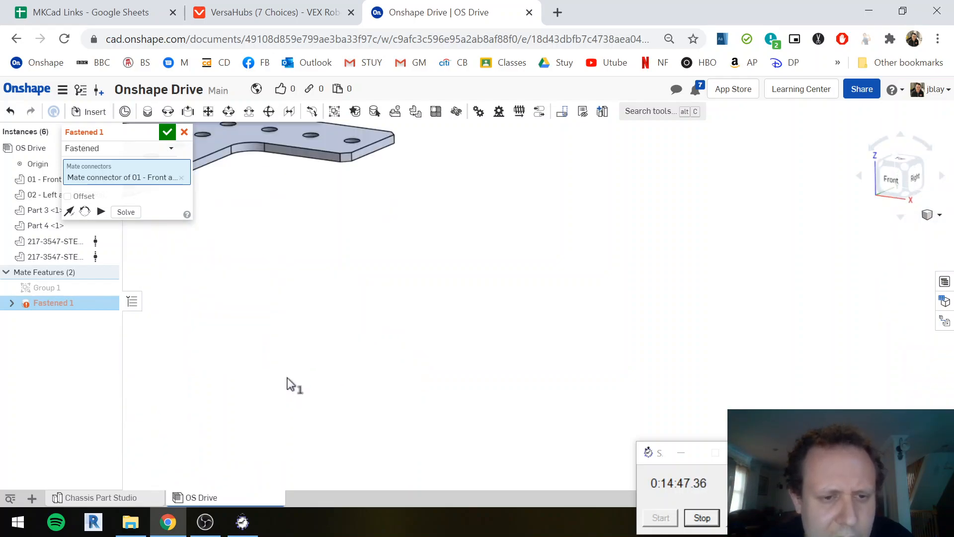
scroll(306, 323, down, 3)
right_drag(309, 299, 308, 270)
right_drag(301, 151, 305, 215)
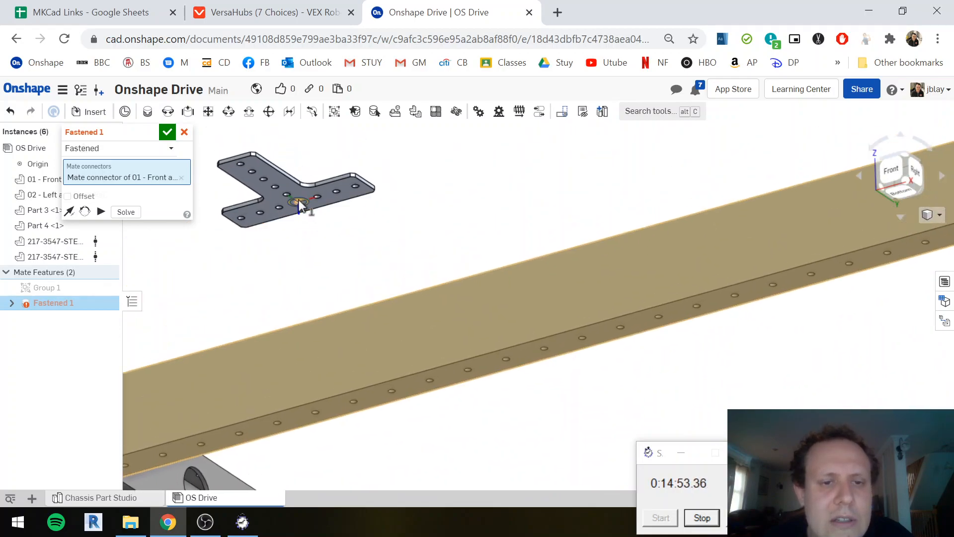
click(300, 203)
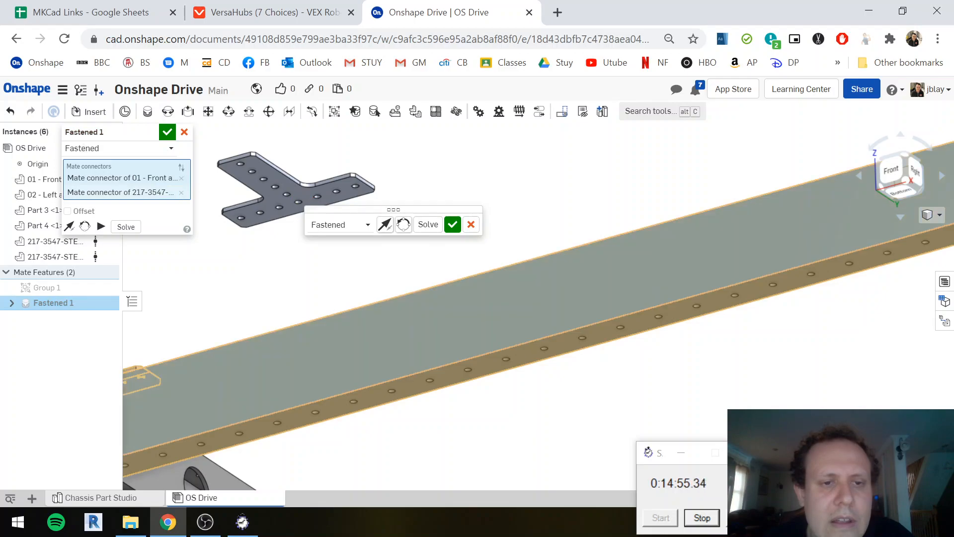
Reorient the mated T gusset so its stem runs along the left side rail, and commit the Fastened mate without creating another
scroll(262, 276, down, 6)
middle_drag(229, 282, 236, 306)
right_drag(237, 327, 238, 416)
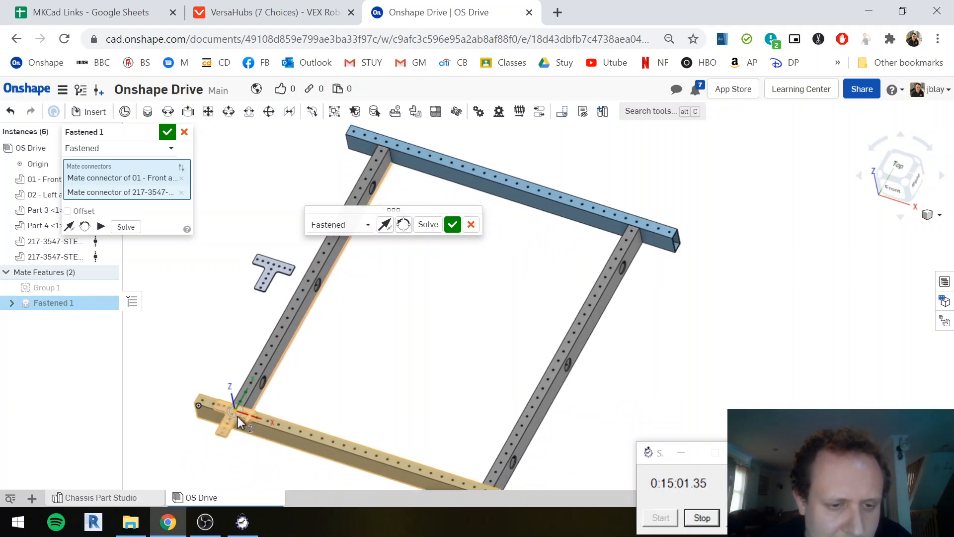
scroll(238, 417, up, 5)
scroll(279, 379, down, 4)
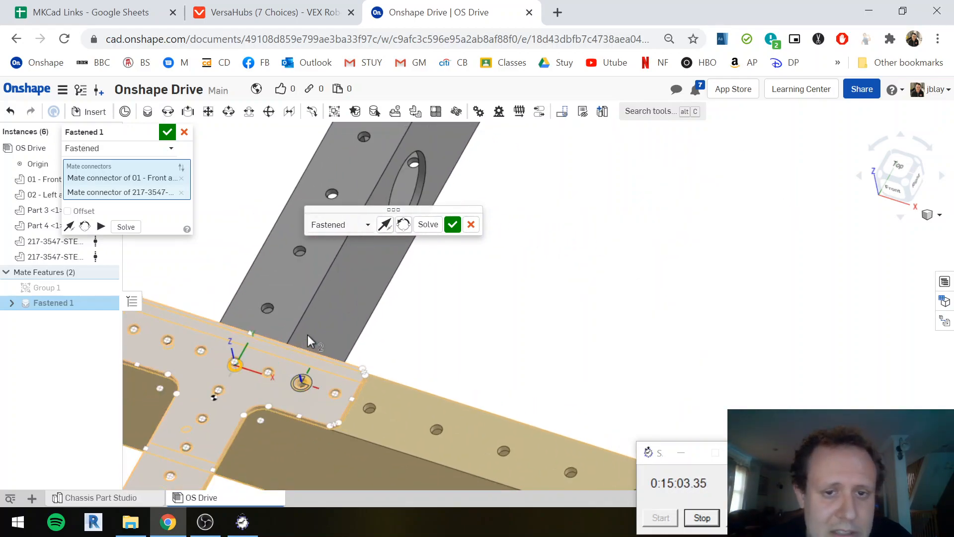
click(403, 224)
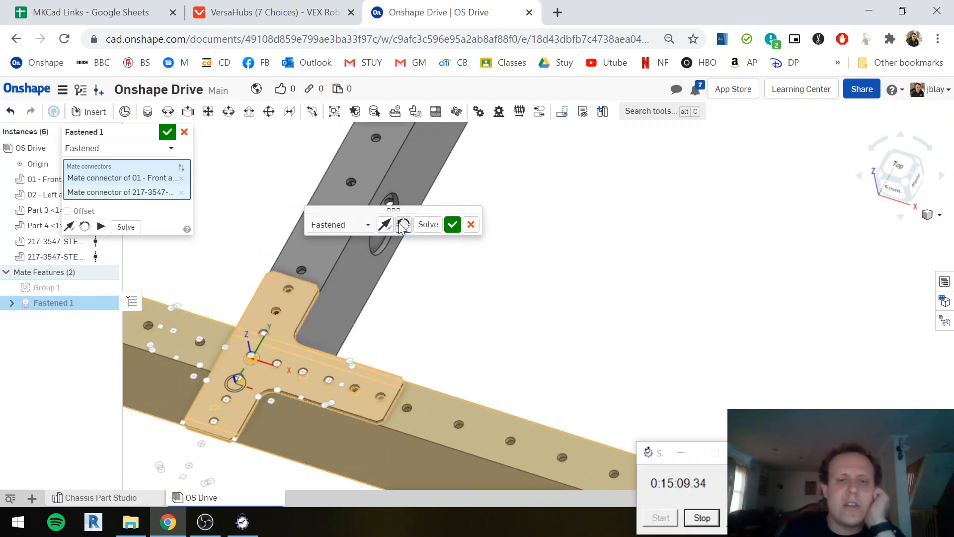
click(403, 225)
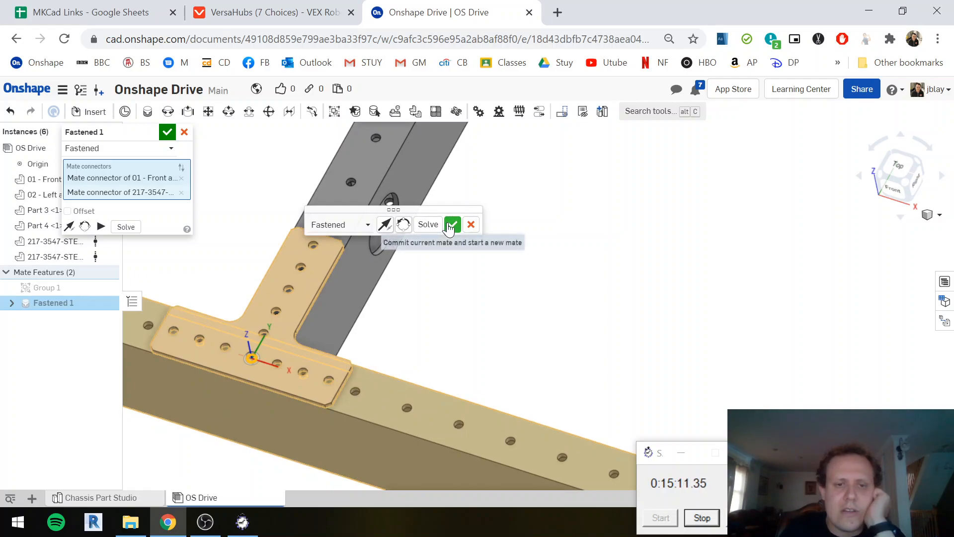
click(452, 225)
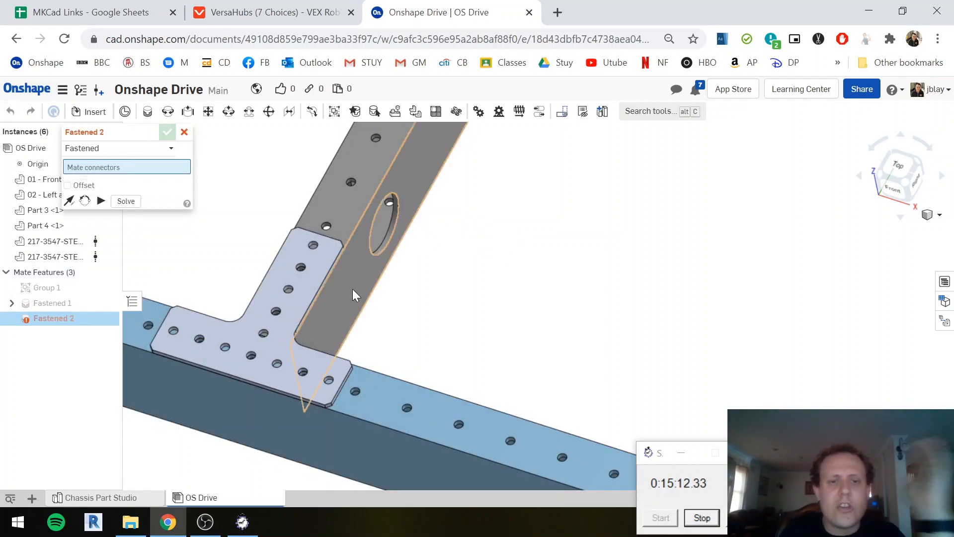
click(180, 134)
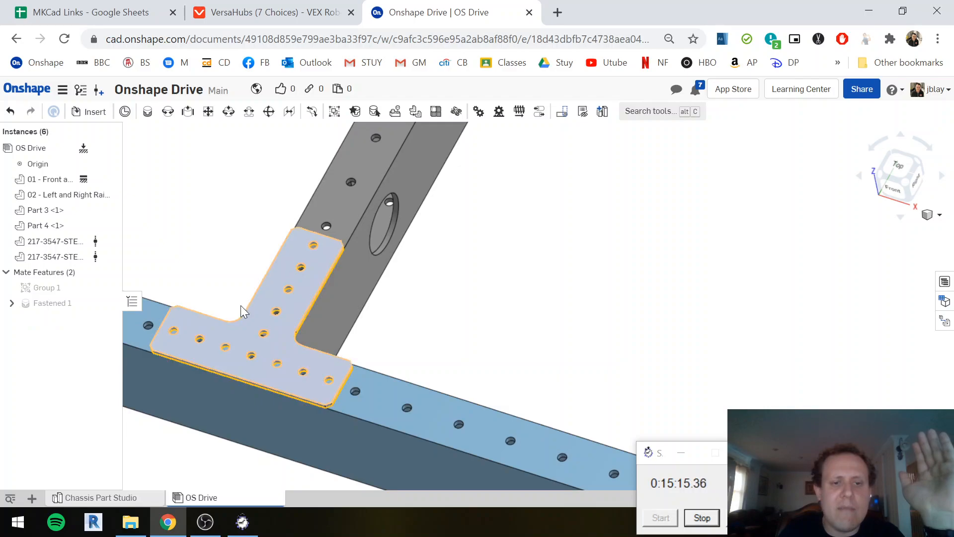
Delete the spare, unmated T gusset from the assembly
scroll(294, 245, down, 6)
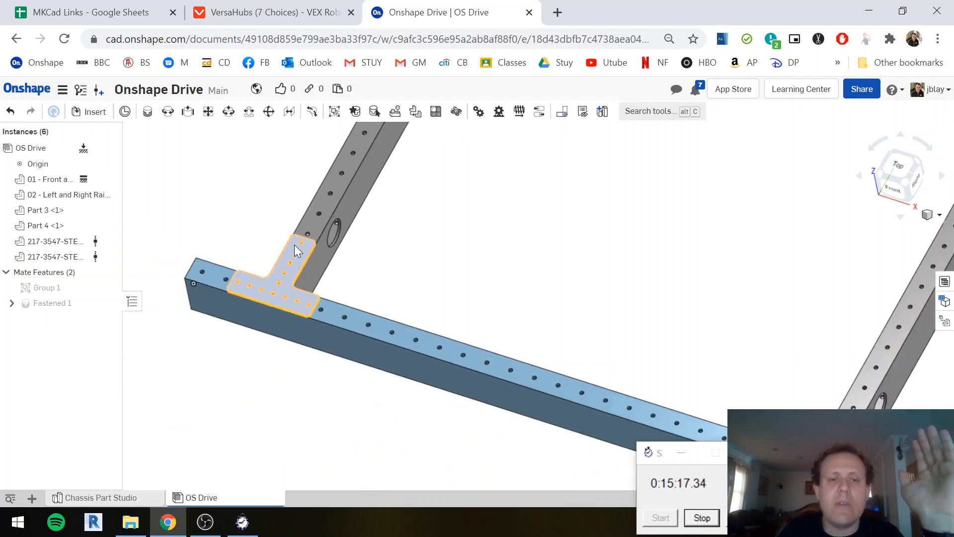
click(313, 135)
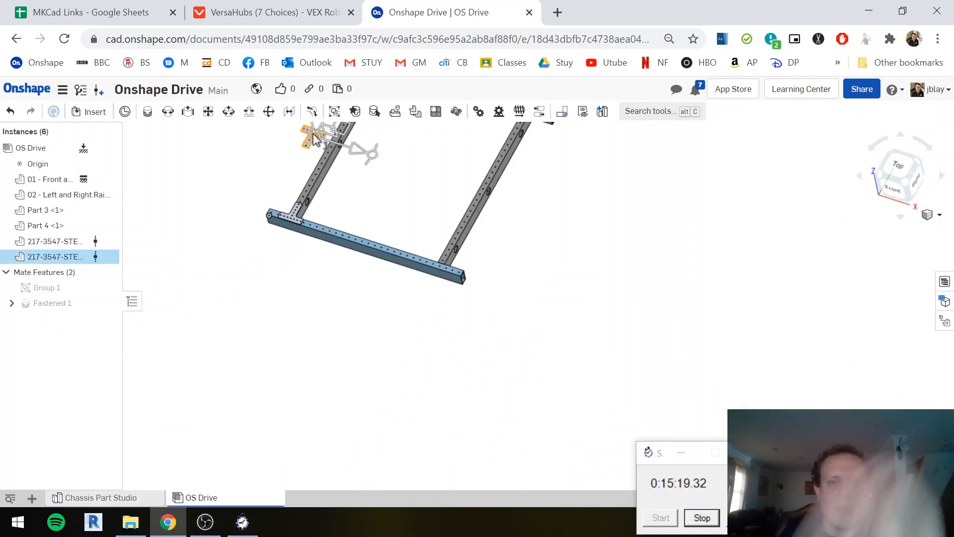
key(Delete)
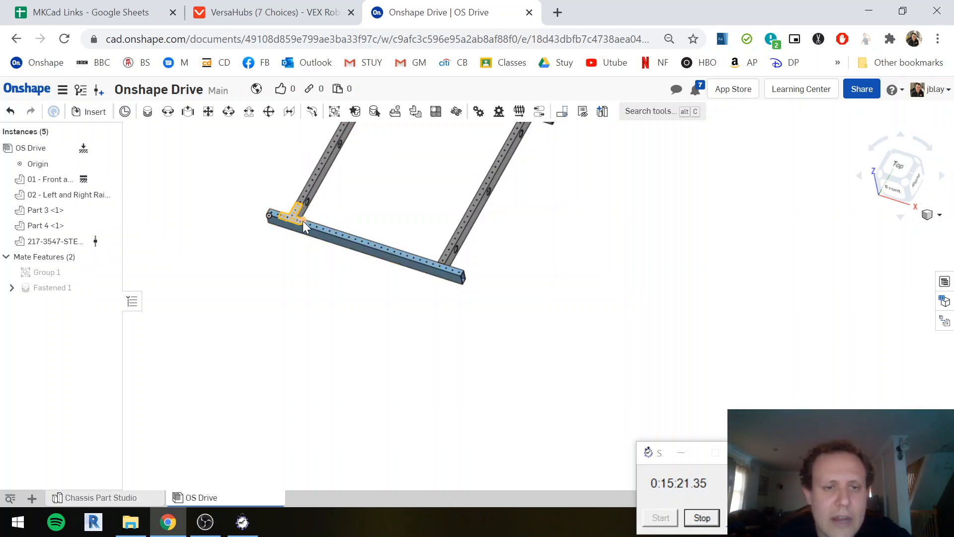
Start an assembly circular pattern in the OS Drive assembly
scroll(302, 223, up, 8)
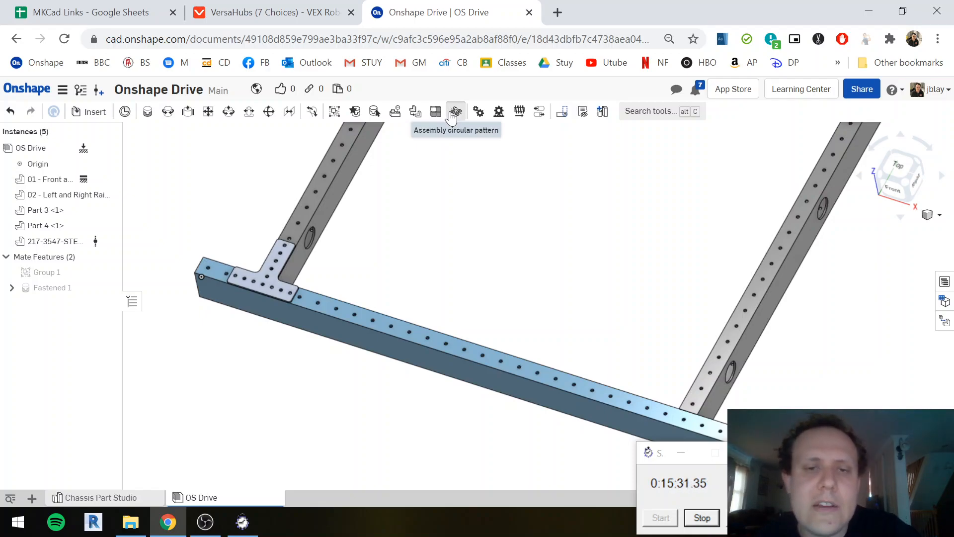
click(453, 114)
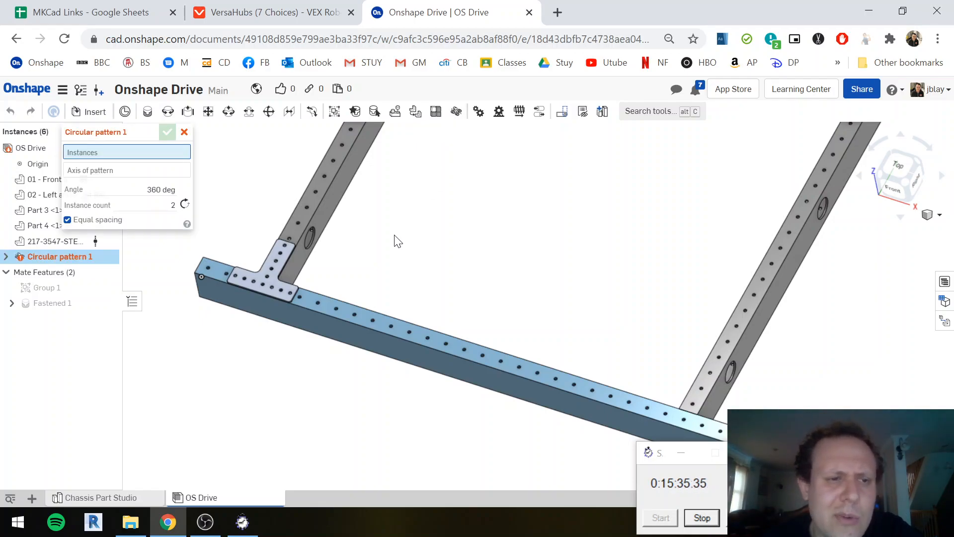
Cancel the circular pattern and insert the 217-3547-STEP part from the 217-3547TGusset-STEP document, placing it inside the chassis frame
click(183, 133)
click(95, 112)
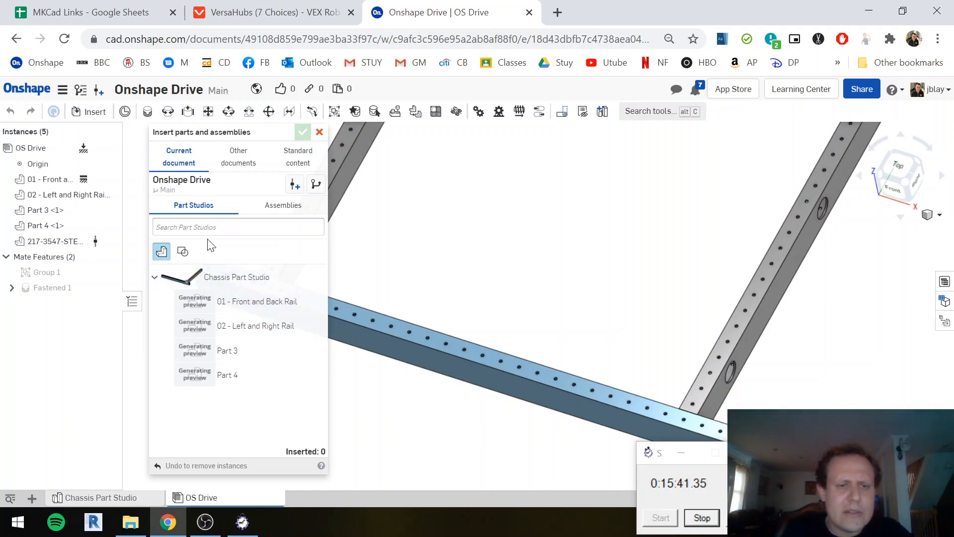
click(259, 164)
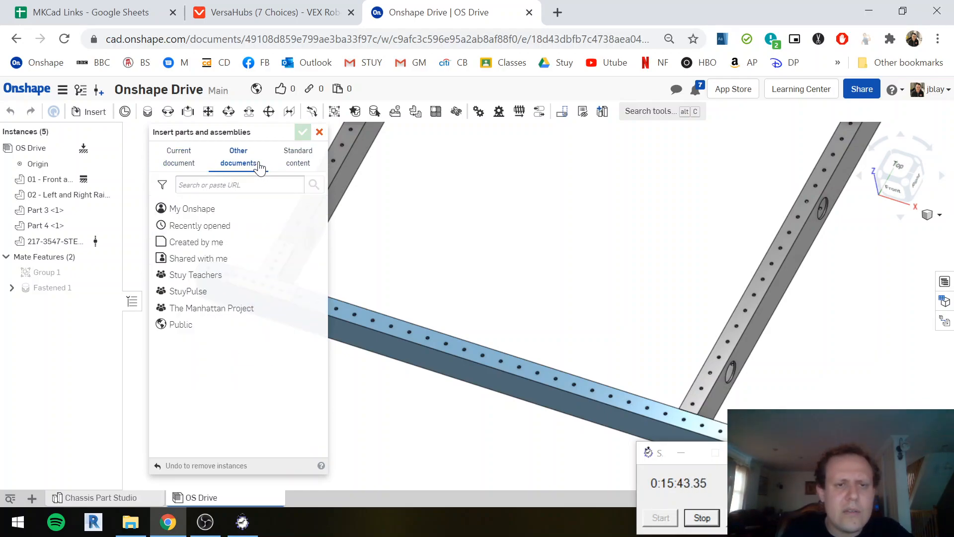
click(234, 208)
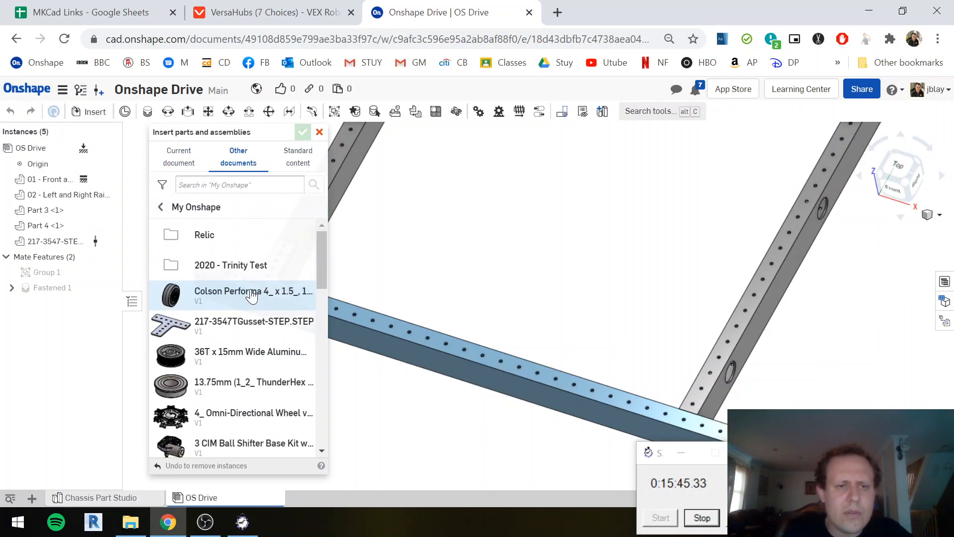
click(245, 325)
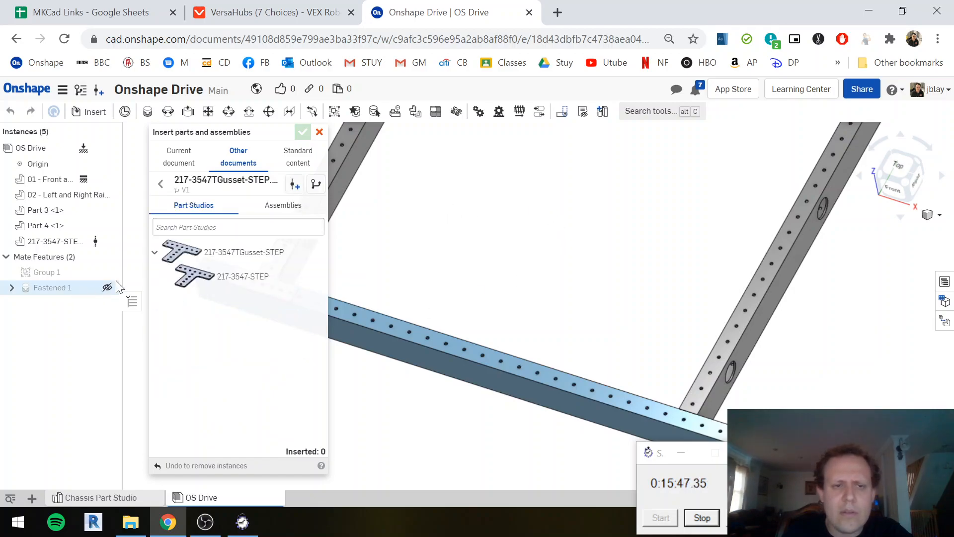
click(202, 278)
scroll(469, 224, down, 5)
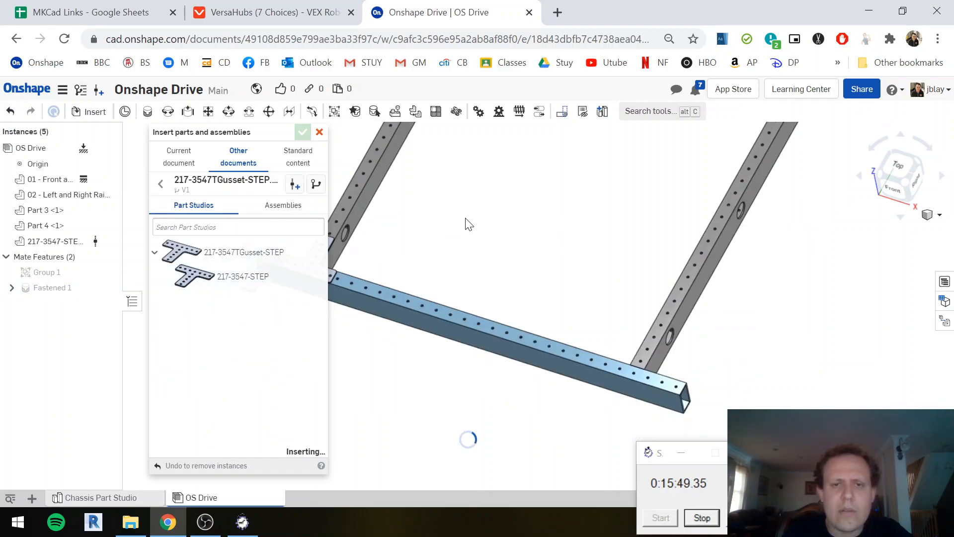
click(477, 219)
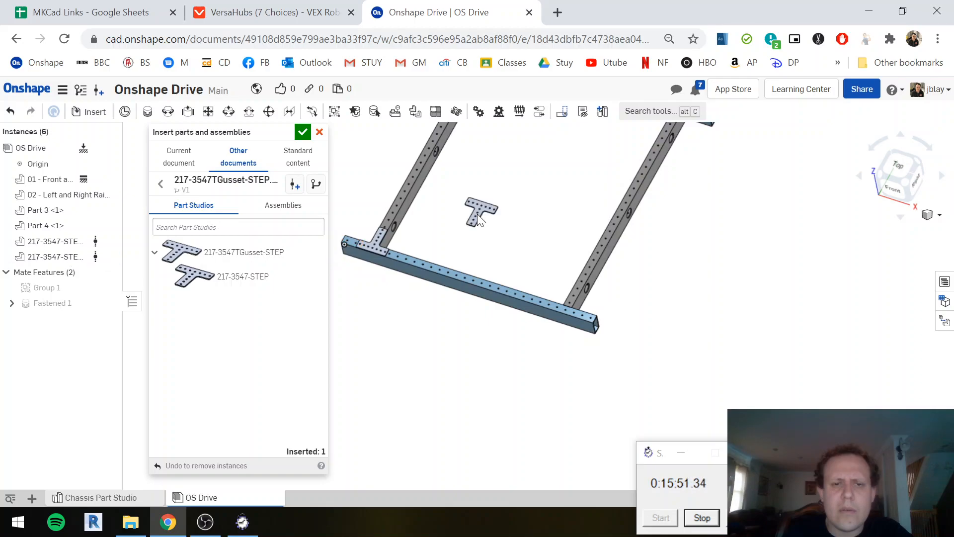
Insert five more copies of the 217-3547-STEP gusset around the frame and finish inserting
click(304, 272)
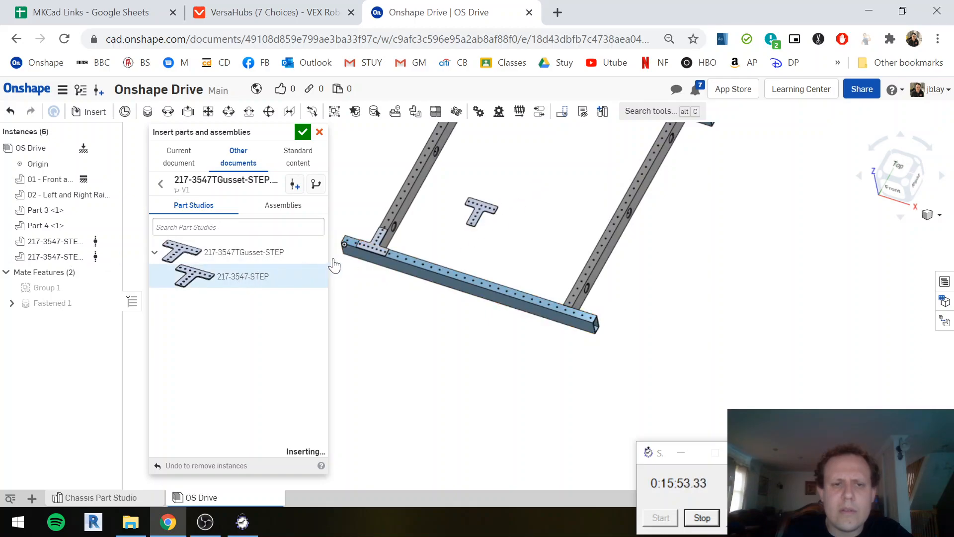
click(533, 173)
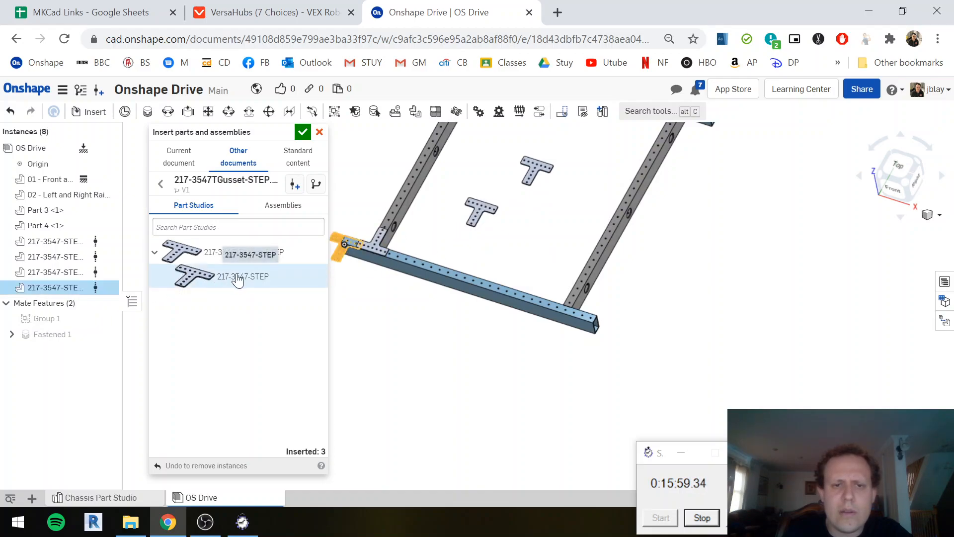
click(462, 326)
click(241, 279)
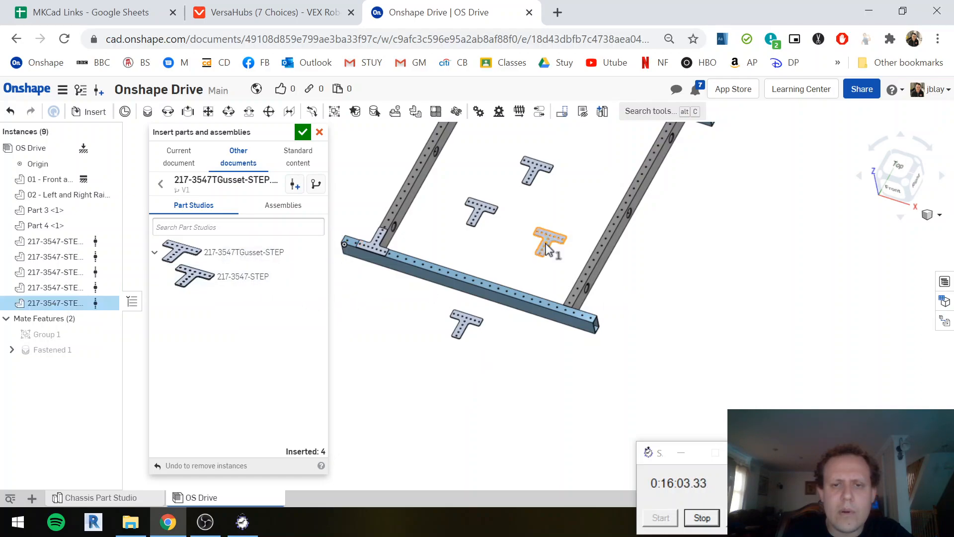
click(240, 279)
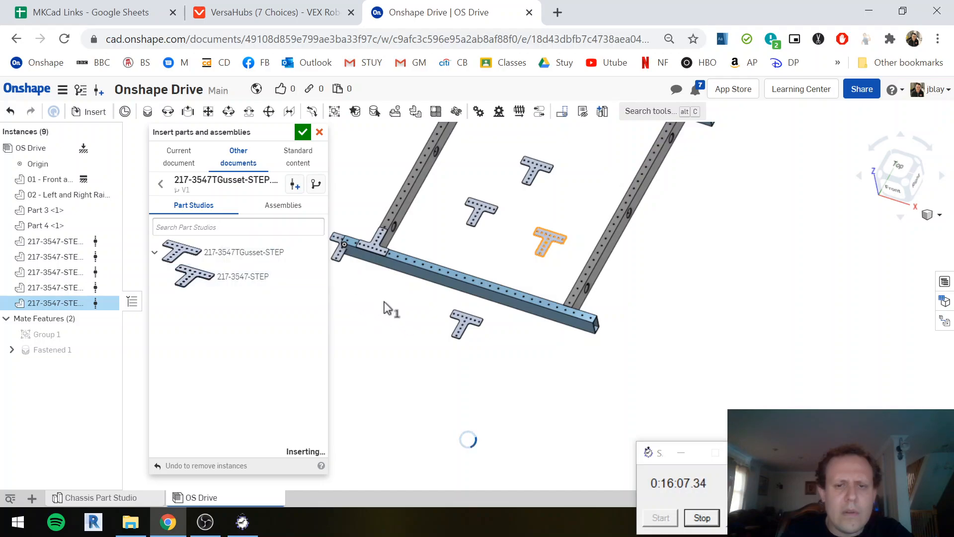
click(384, 302)
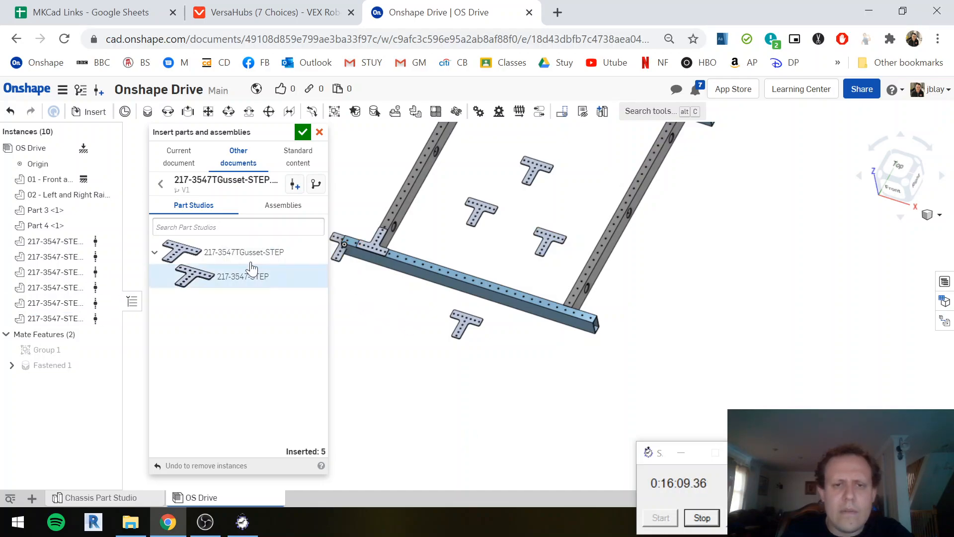
click(207, 281)
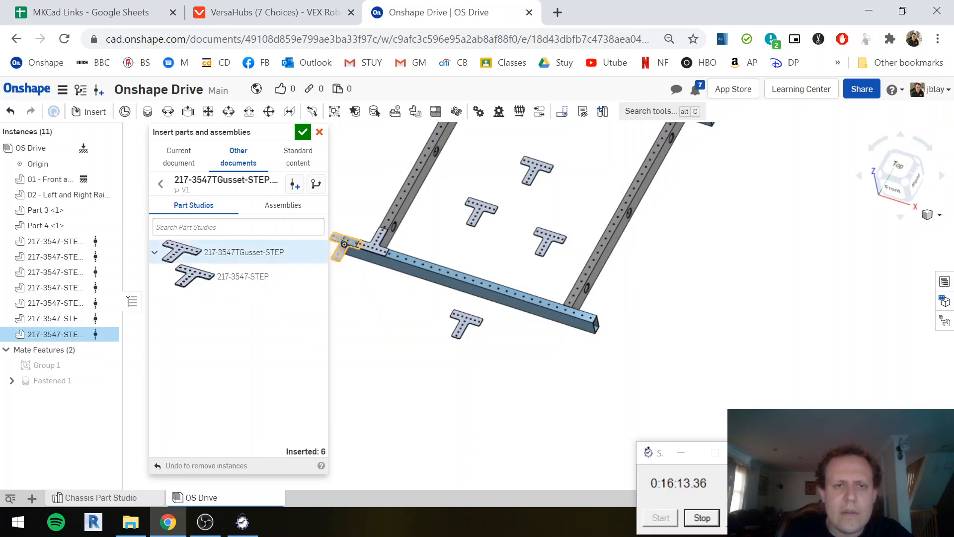
click(303, 132)
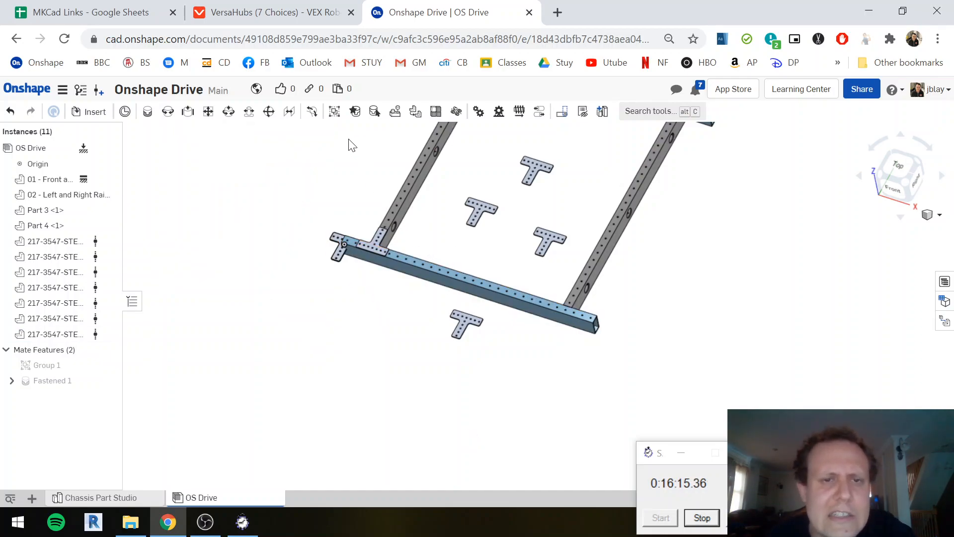
Start a linear pattern of the mounted T-gusset, using the front rail's long top edge as the direction
click(456, 112)
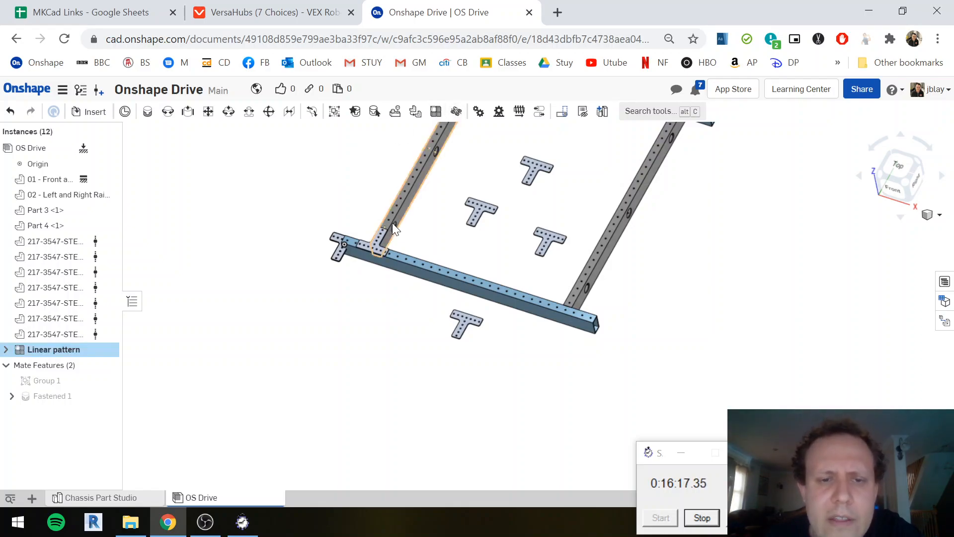
scroll(380, 237, up, 5)
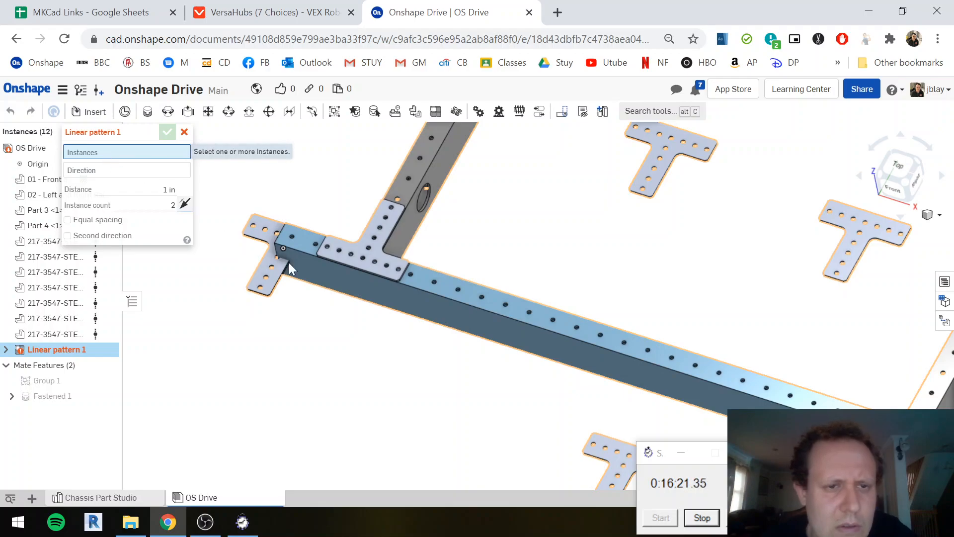
click(386, 221)
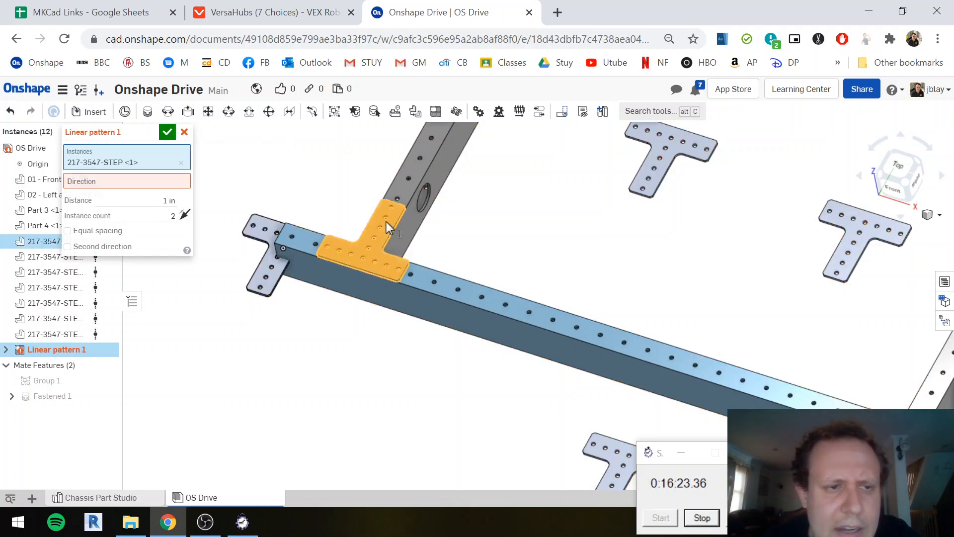
click(94, 182)
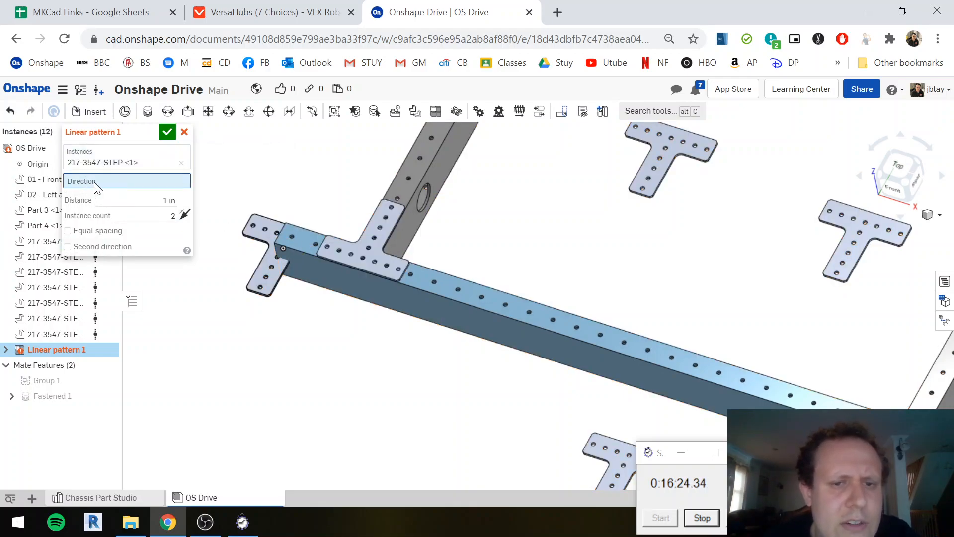
click(422, 290)
Flip the linear pattern's direction toward the opposite side rail, set its distance to 24 in, and accept it
click(158, 211)
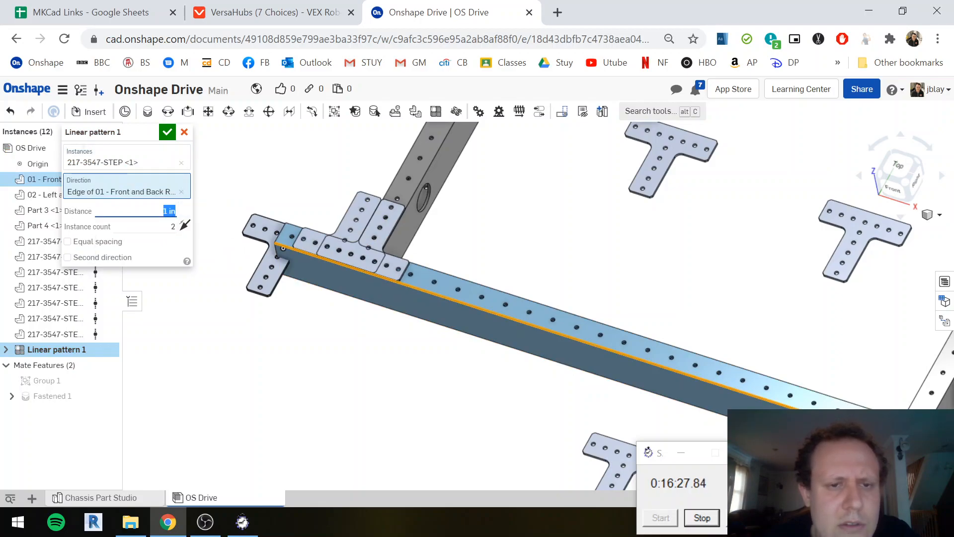
click(185, 227)
click(170, 210)
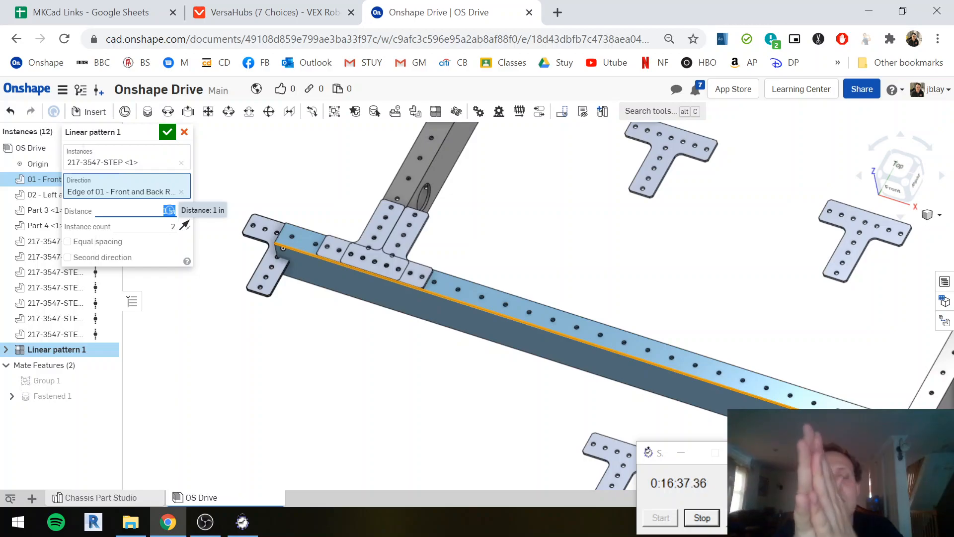
text(24)
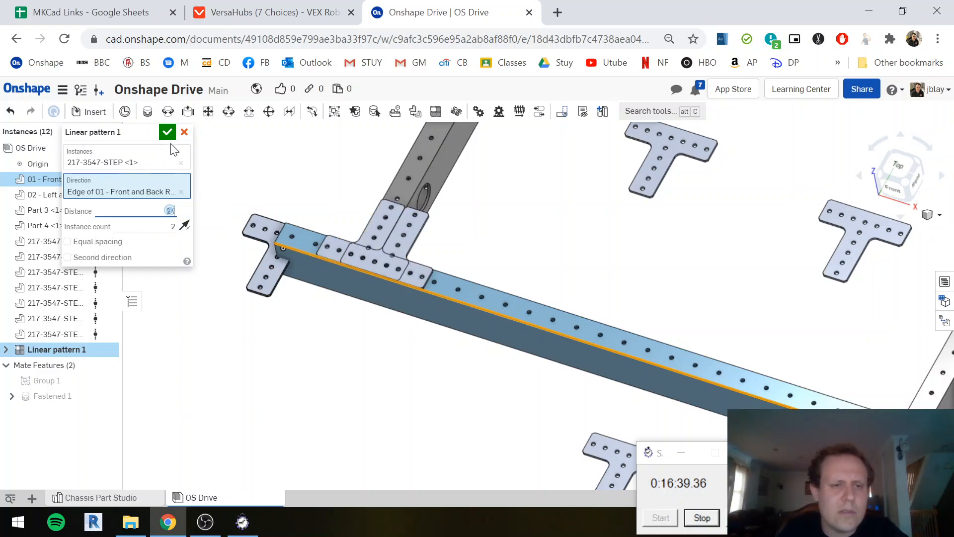
click(174, 133)
Check the patterned gusset's alignment on the far side rail and reopen Linear pattern 1 to review its distance
scroll(796, 375, up, 5)
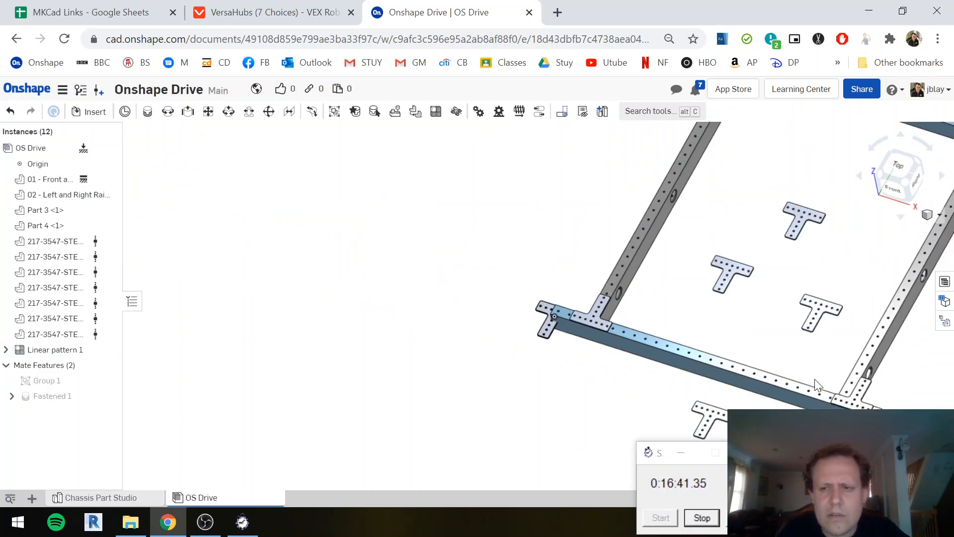
scroll(842, 396, down, 6)
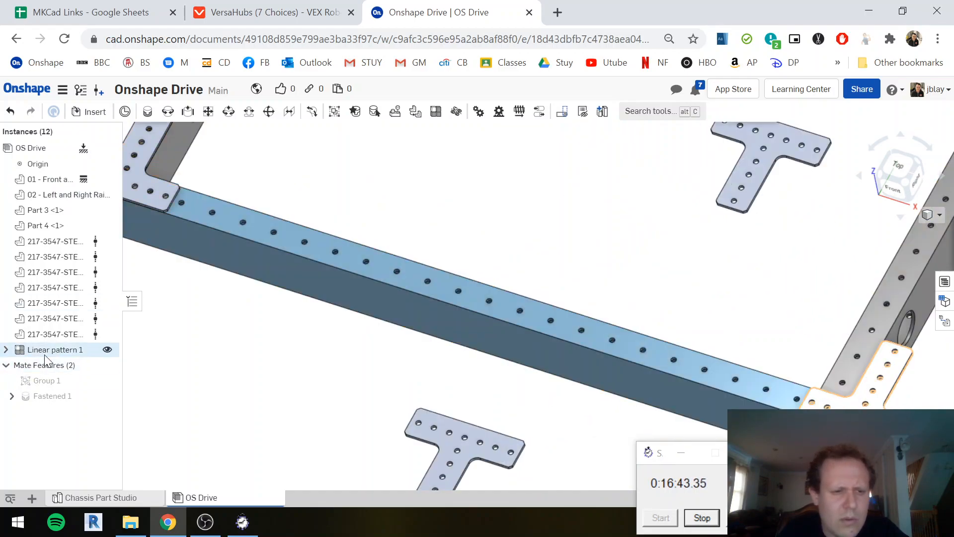
click(46, 350)
right_click(46, 353)
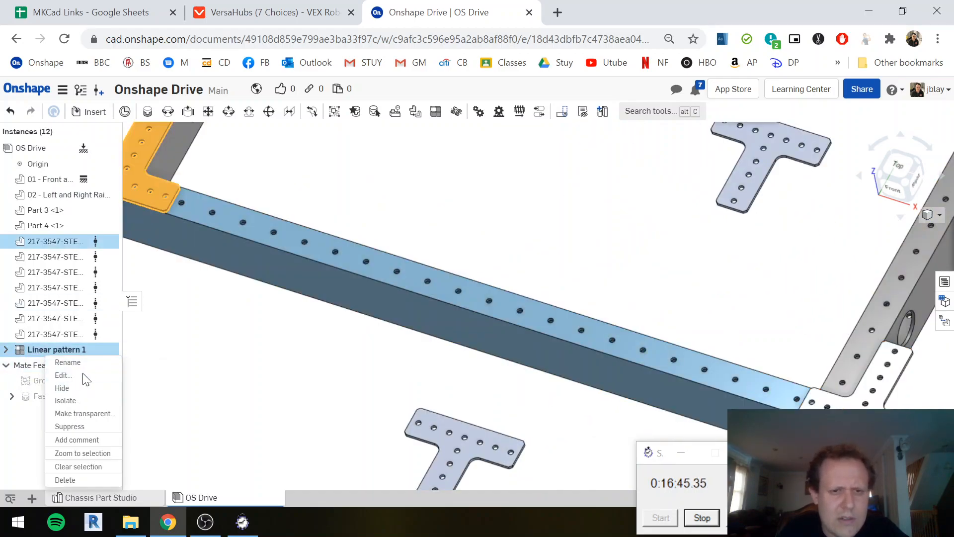
click(63, 375)
click(168, 211)
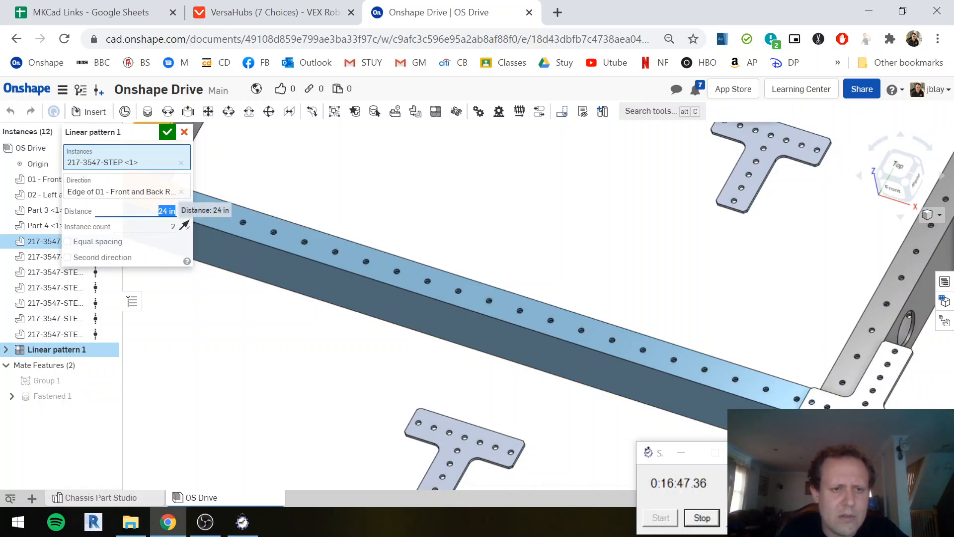
click(167, 132)
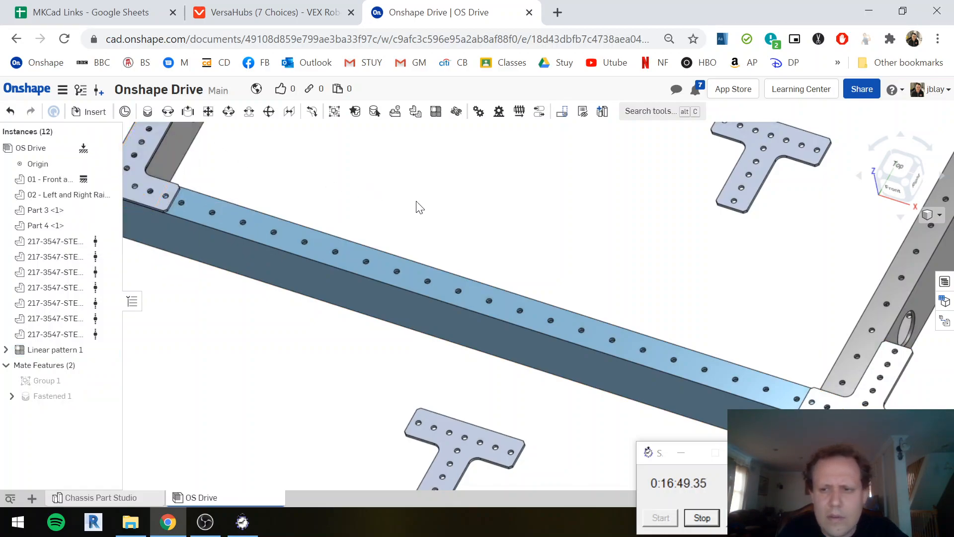
scroll(680, 275, down, 4)
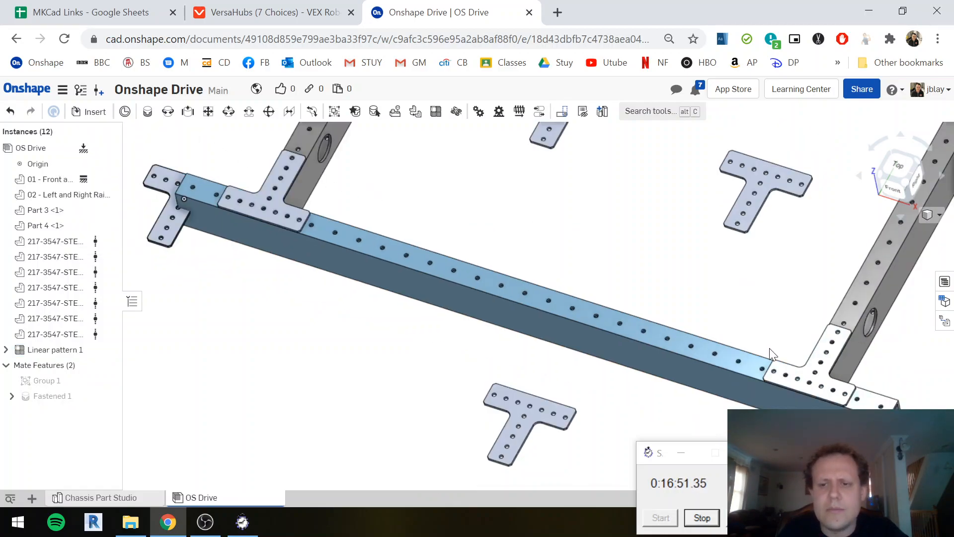
Delete the five surplus loose gussets, keeping only the one farthest back inside the frame
scroll(767, 348, down, 2)
right_drag(870, 379, 867, 348)
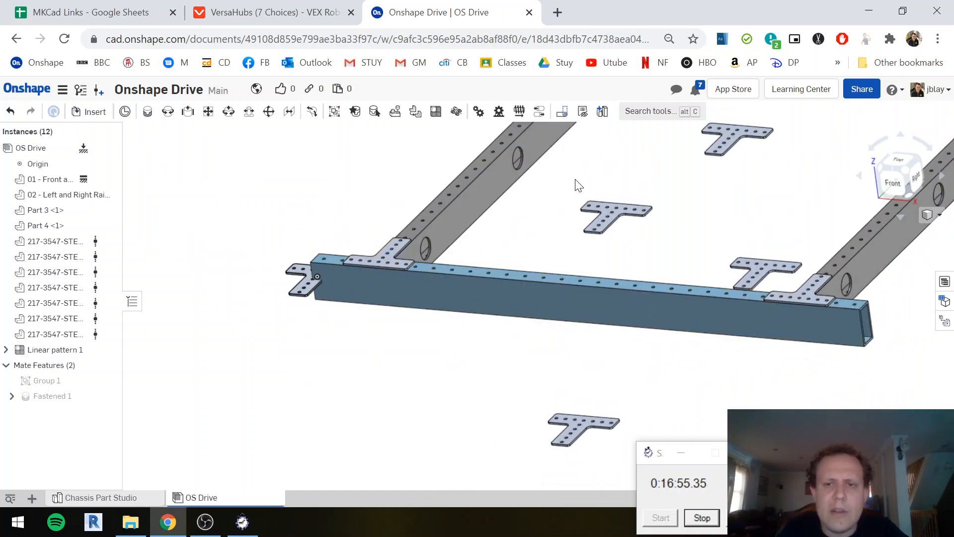
click(304, 293)
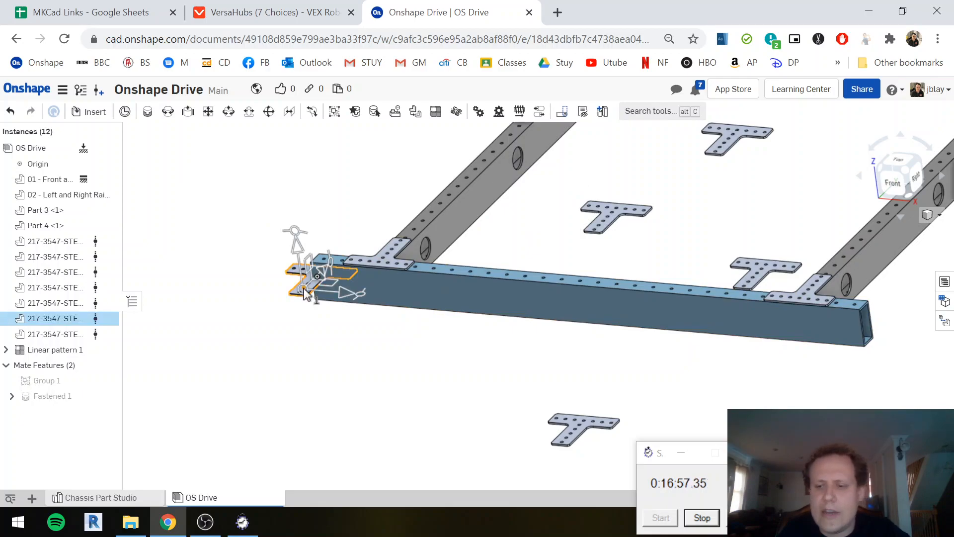
key(Delete)
click(297, 287)
key(Delete)
click(562, 423)
key(Delete)
click(629, 209)
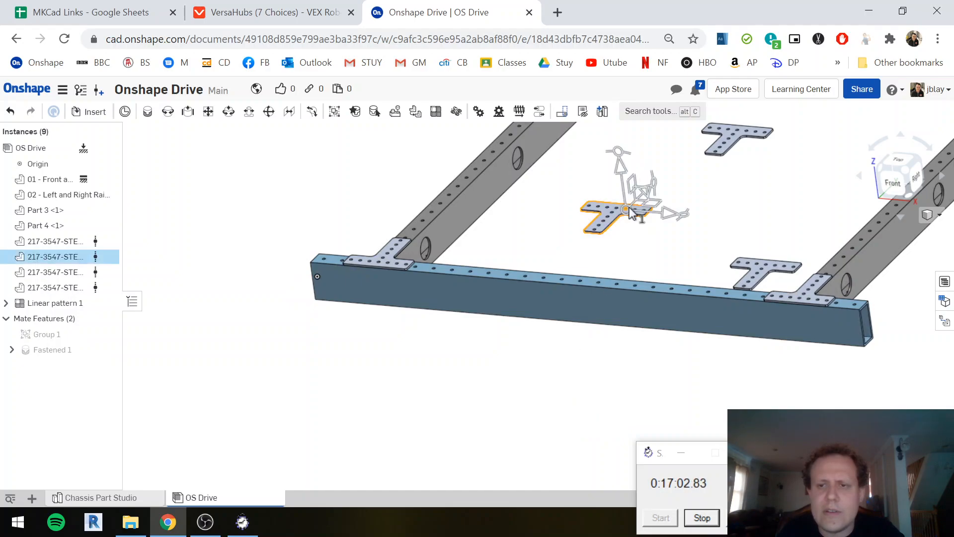
key(Delete)
click(753, 263)
key(Delete)
Start a Fastened mate and pick the rear rail's top hole in line with the left side rail as the first mate connector
scroll(790, 215, down, 5)
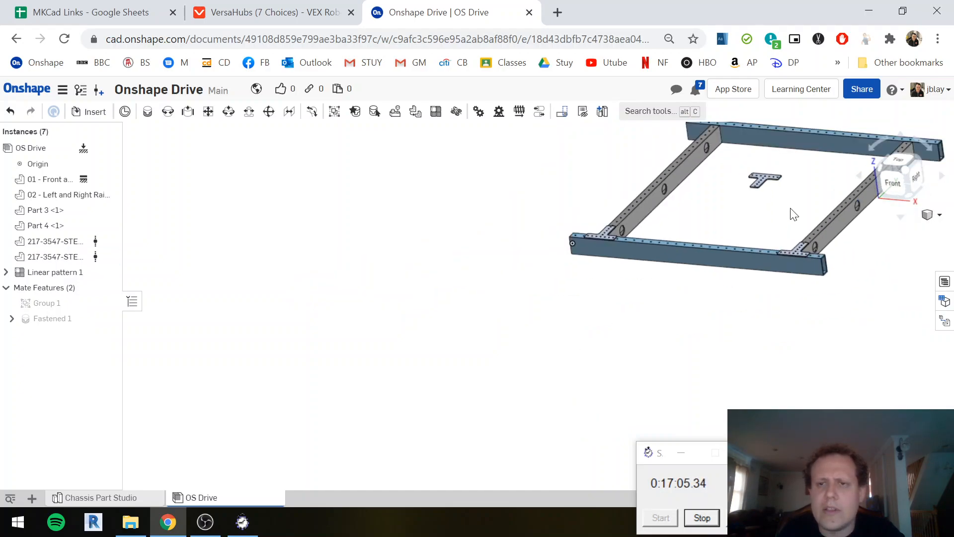
scroll(792, 162, up, 4)
middle_drag(775, 236, 763, 285)
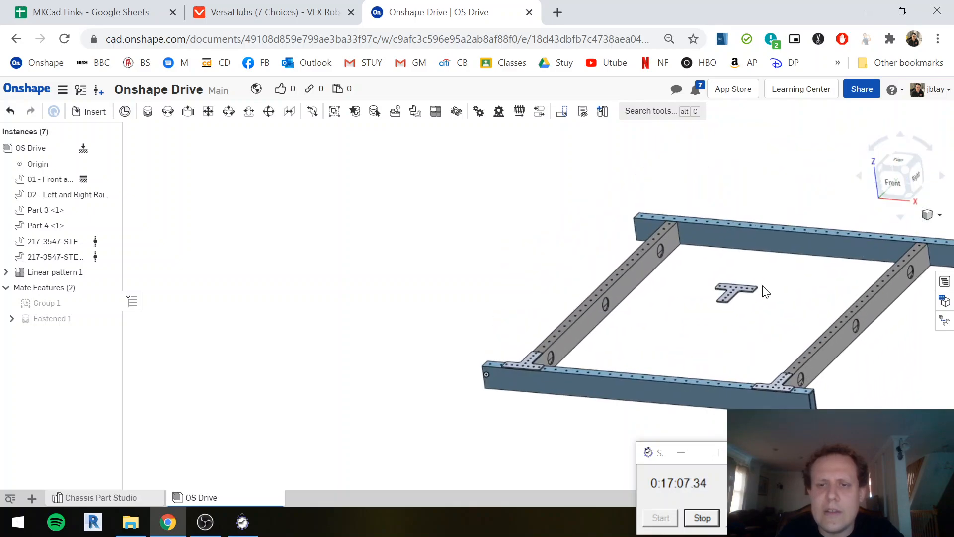
key(m)
scroll(677, 219, up, 4)
scroll(677, 220, up, 5)
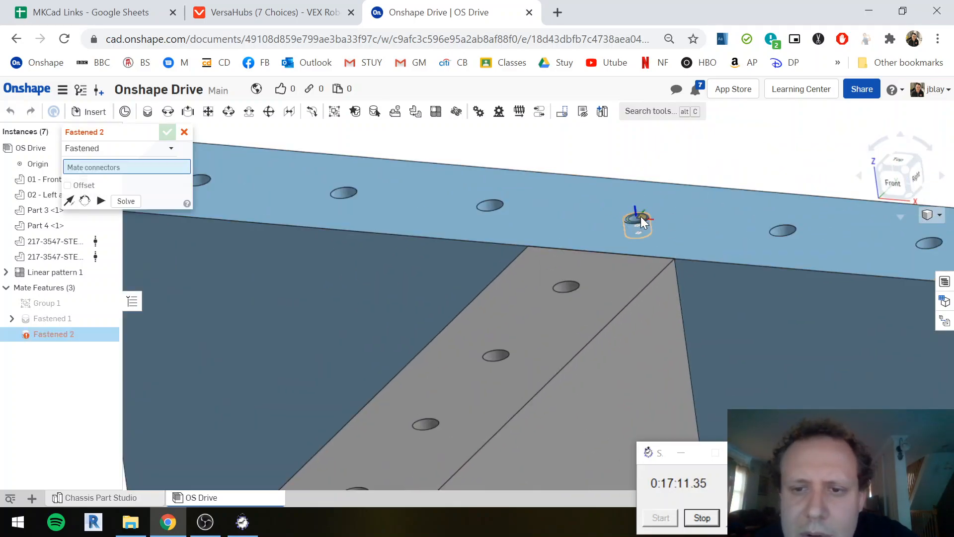
click(640, 217)
Fasten the loose T-gusset to that rail hole using the underside of its crossbar's middle hole, and accept the mate
scroll(706, 310, down, 5)
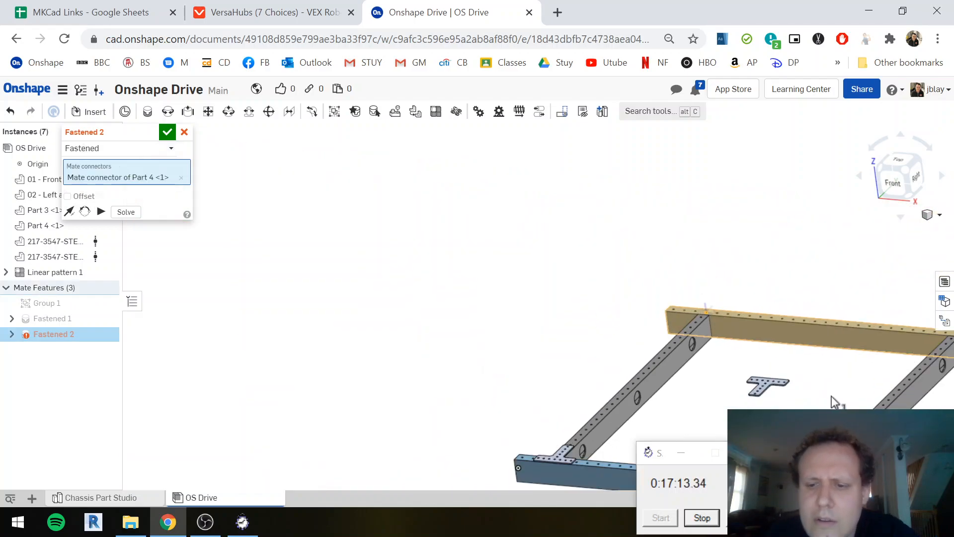
scroll(809, 398, up, 8)
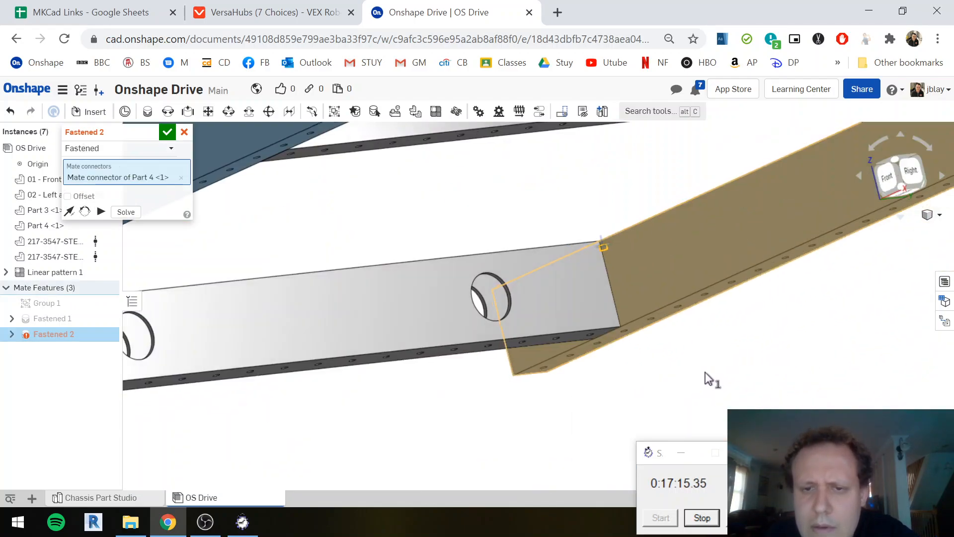
scroll(705, 373, down, 8)
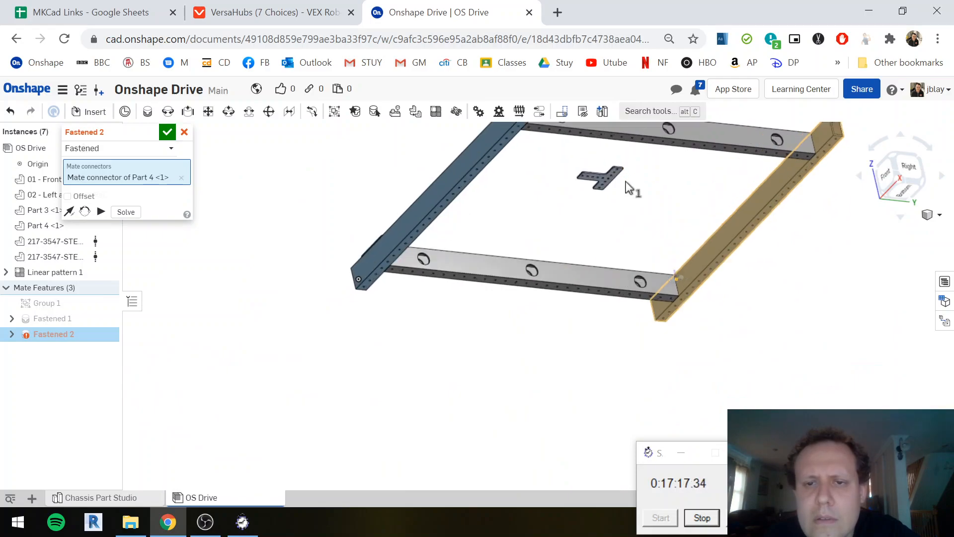
scroll(627, 186, up, 10)
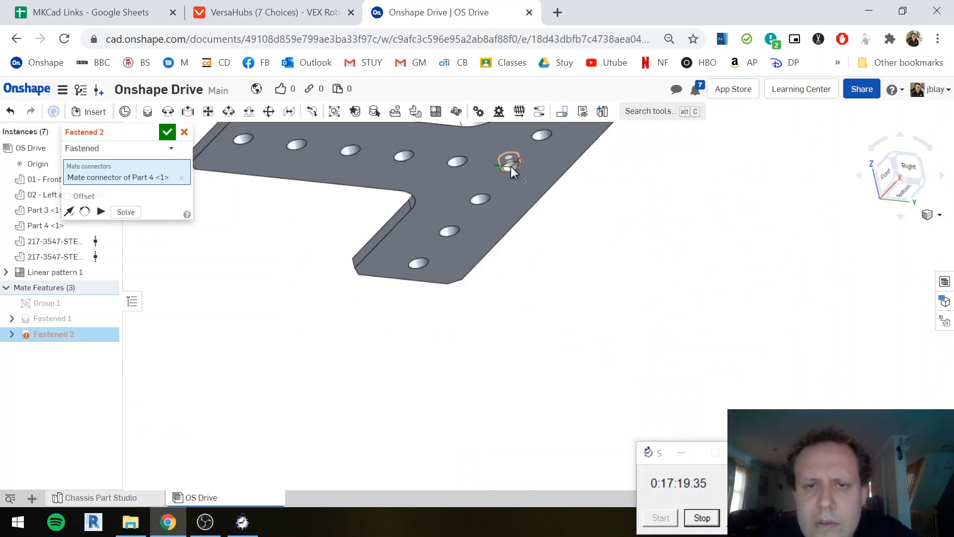
click(511, 166)
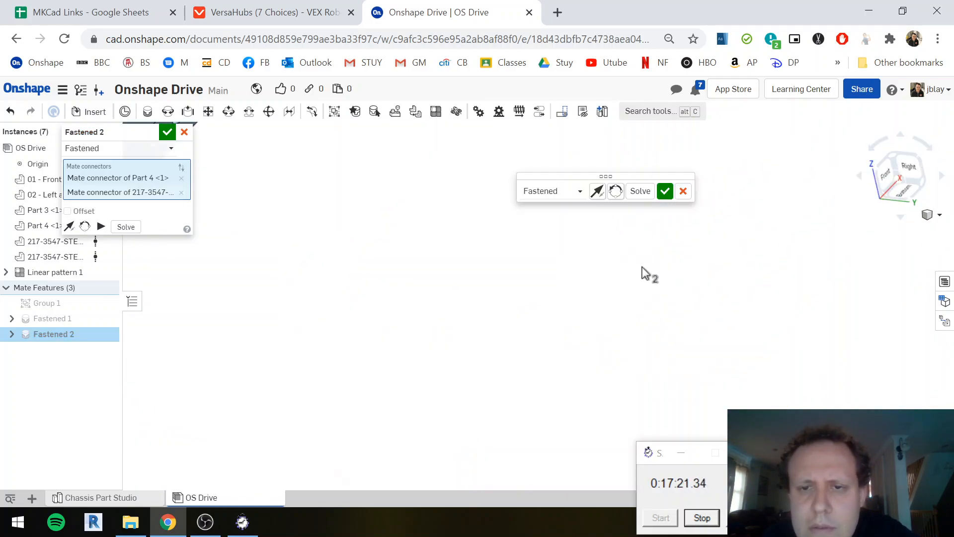
scroll(646, 279, down, 6)
right_drag(639, 287, 605, 221)
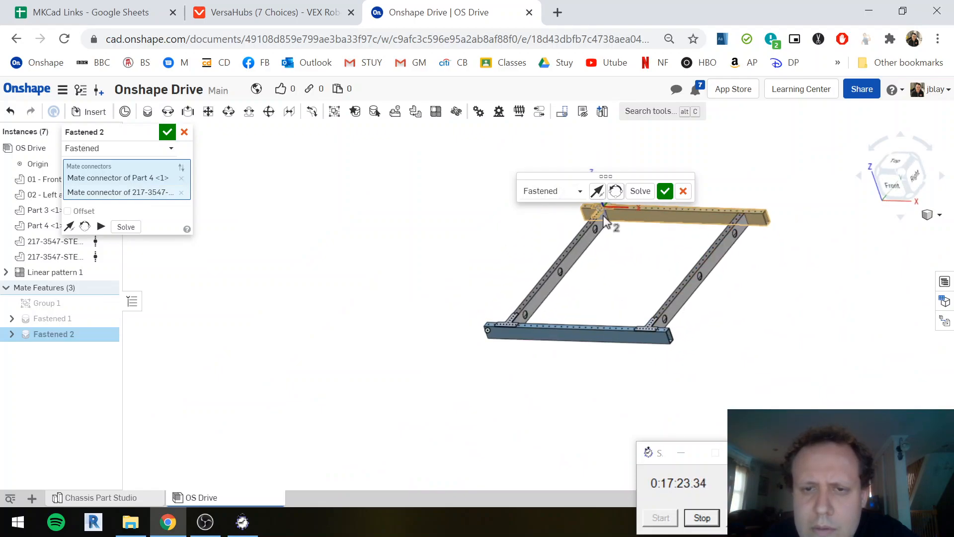
scroll(602, 209, up, 10)
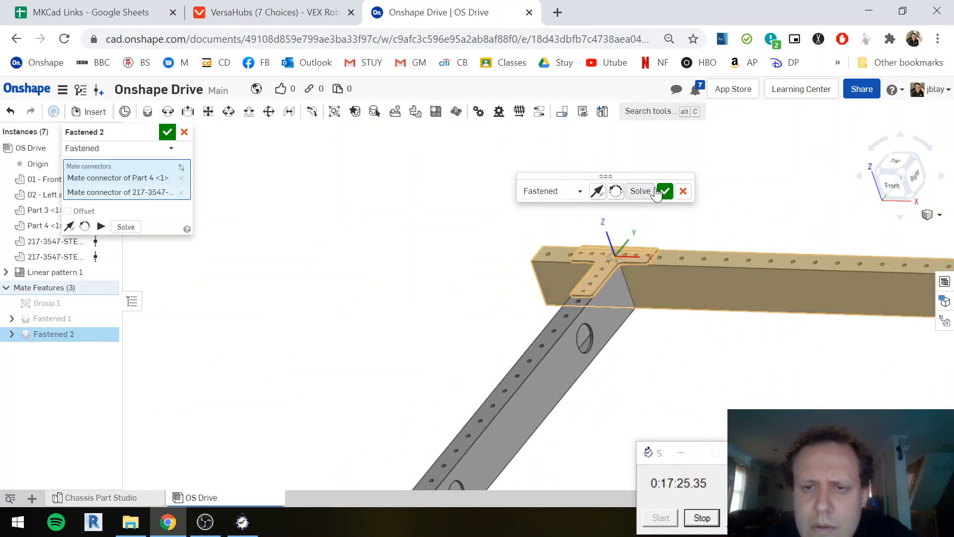
click(664, 191)
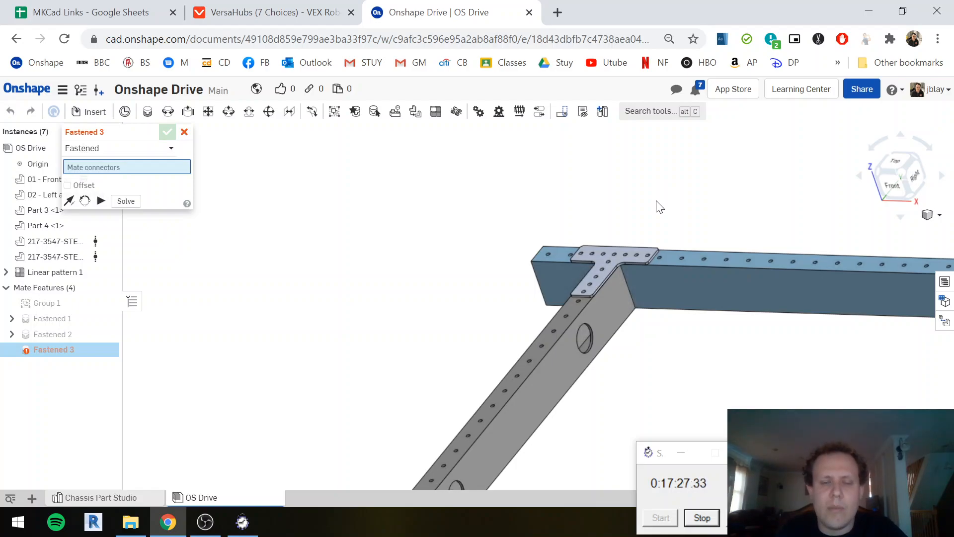
click(184, 133)
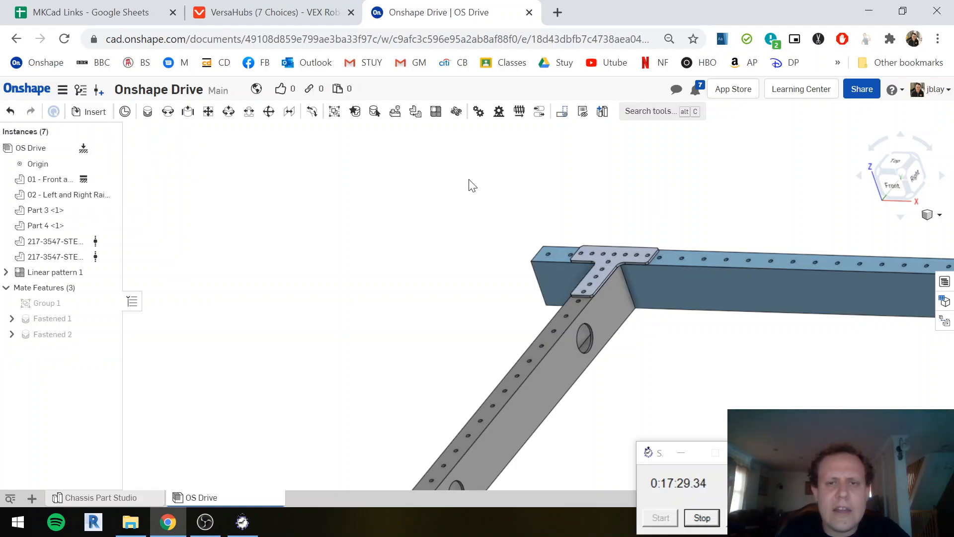
Start a linear pattern of the rear left T-gusset, using the rear rail's long top edge as the direction
click(440, 115)
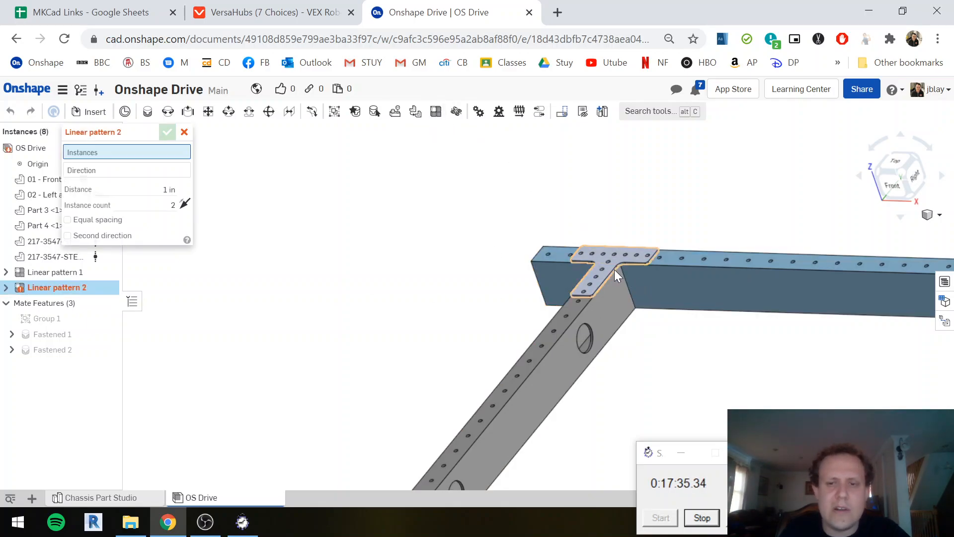
click(598, 261)
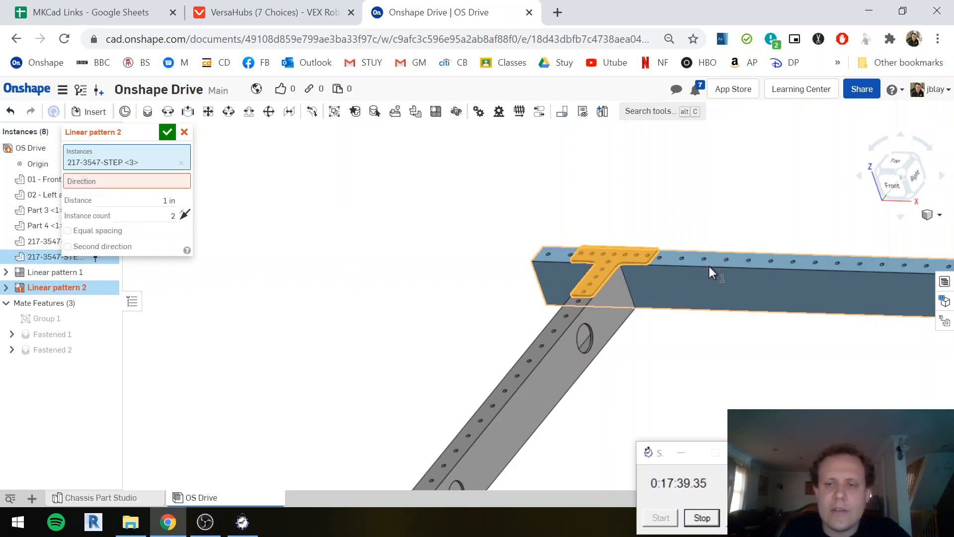
scroll(712, 266, up, 5)
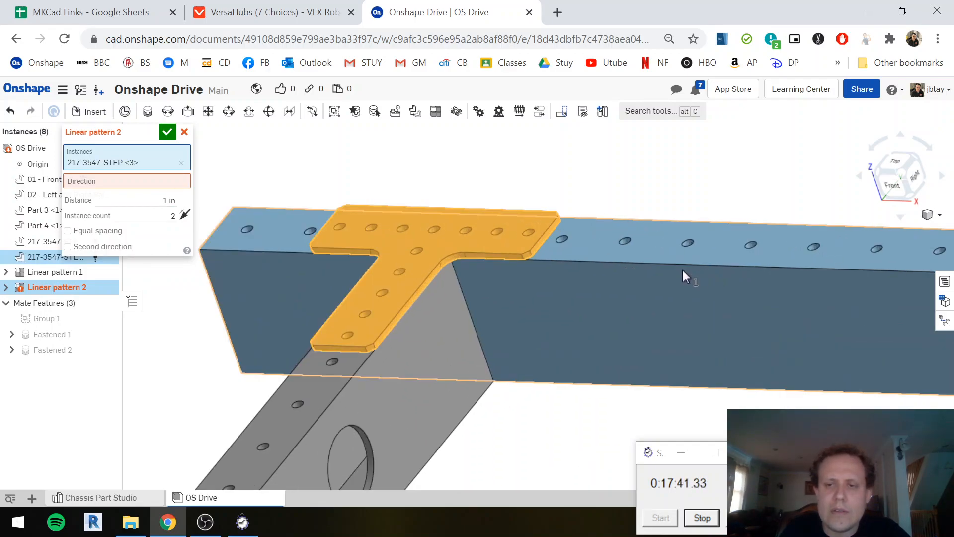
click(723, 222)
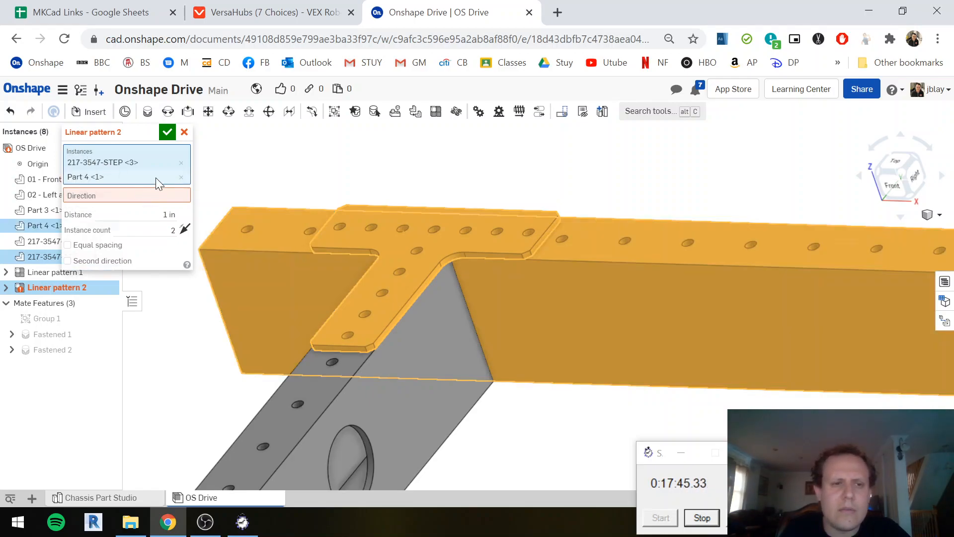
click(643, 239)
click(113, 184)
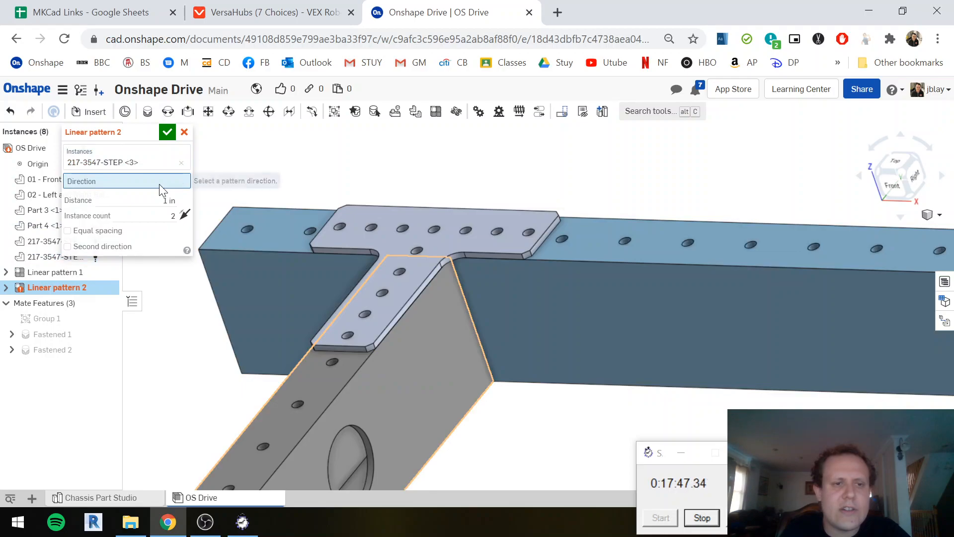
click(658, 266)
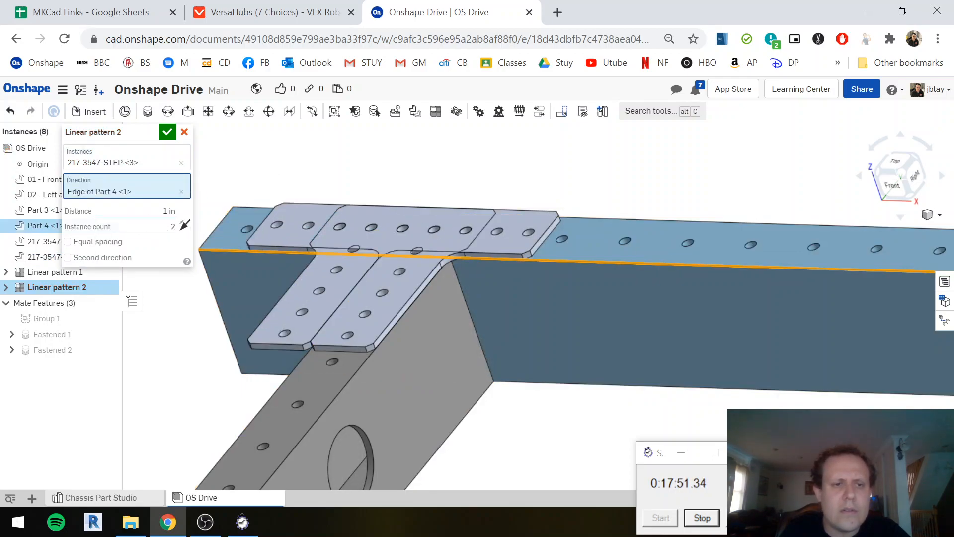
Set the rear gusset pattern's distance to 23 in, flip its direction toward the right side rail, and accept it
text(2)
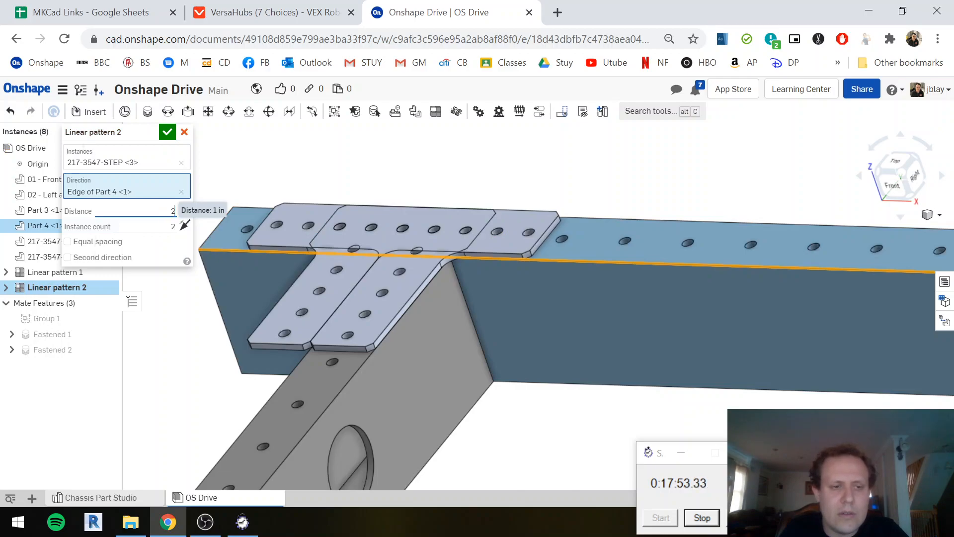
text(3)
key(Return)
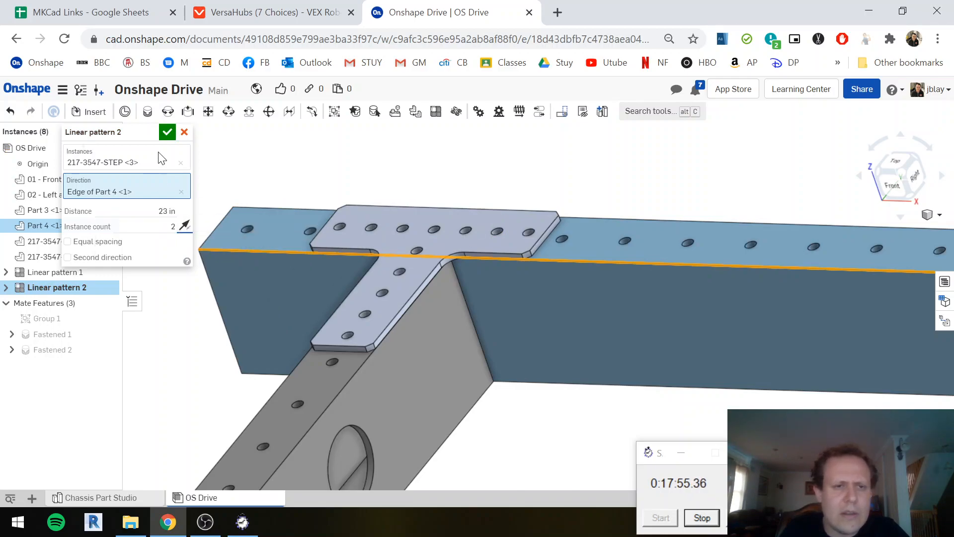
click(167, 132)
scroll(610, 275, up, 5)
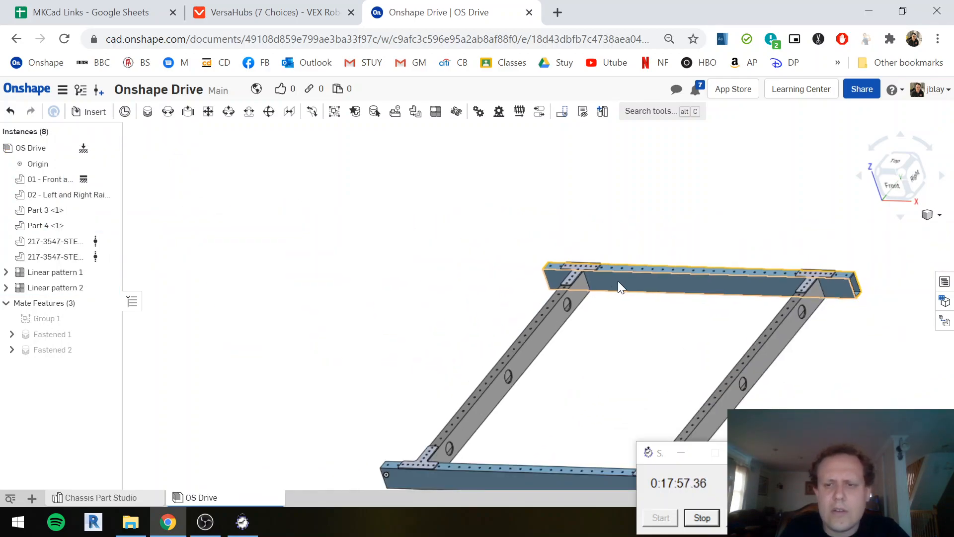
scroll(592, 301, down, 2)
scroll(555, 291, up, 2)
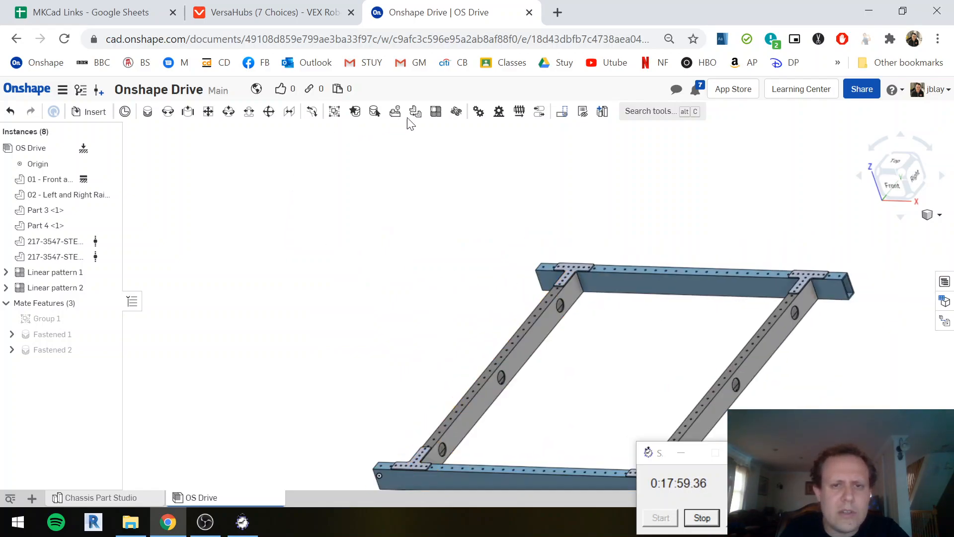
Start another linear pattern with all four corner T-gussets as its instances
click(436, 111)
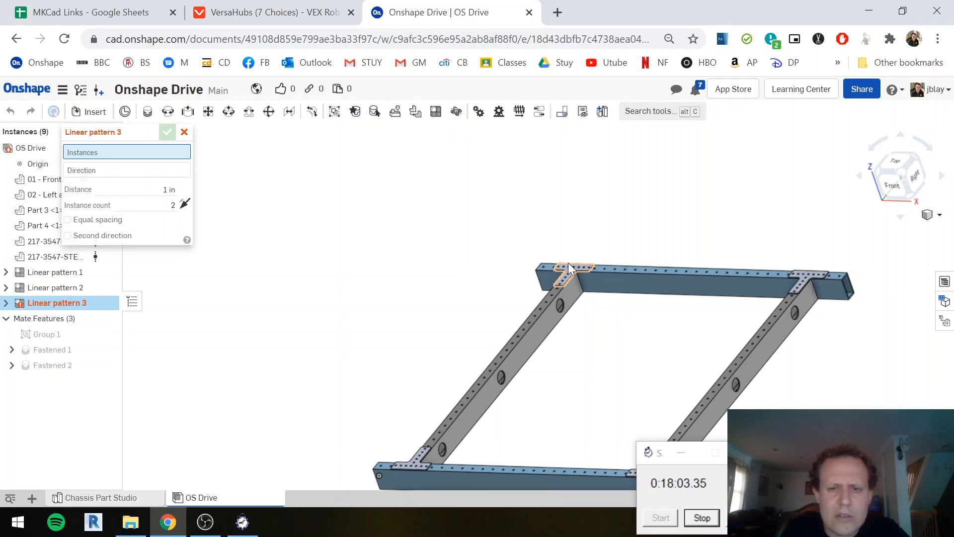
click(568, 262)
click(805, 281)
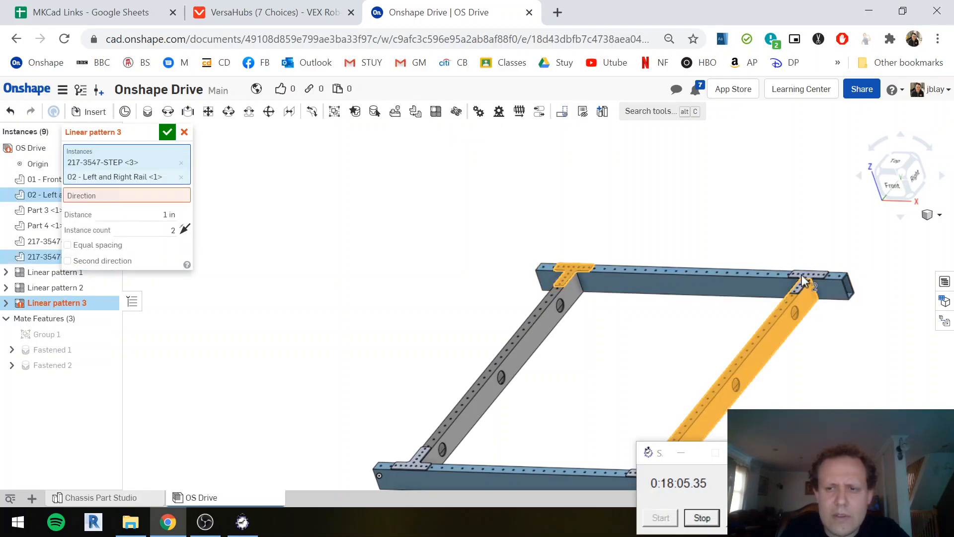
click(802, 276)
click(804, 272)
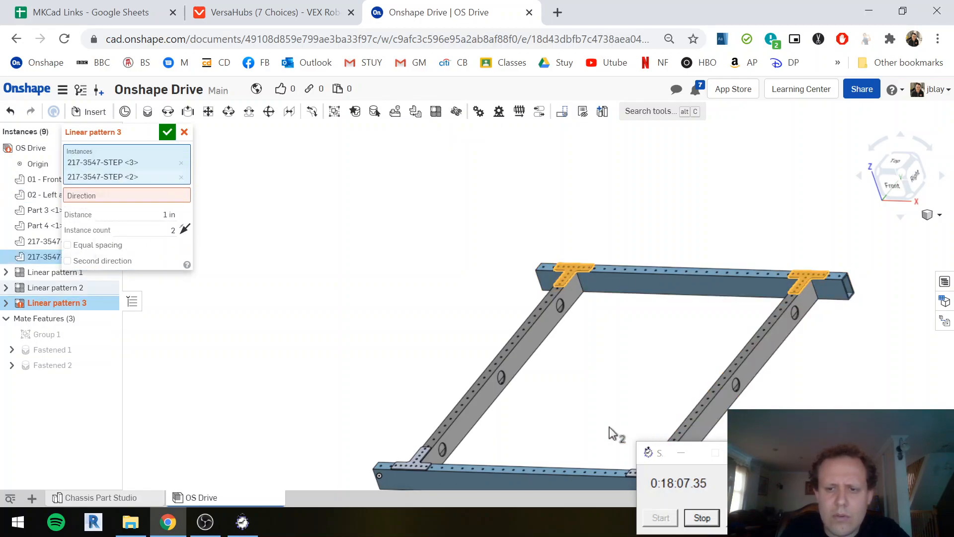
click(424, 458)
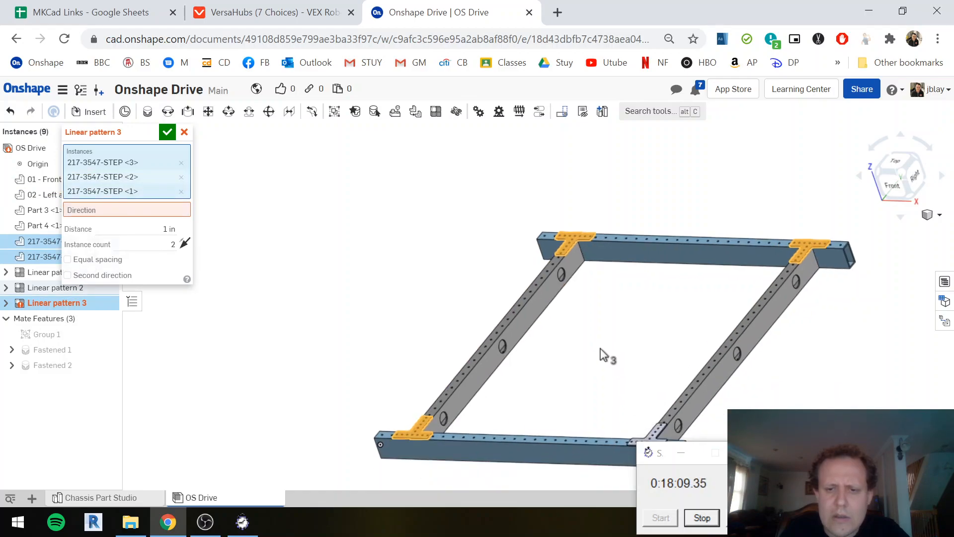
click(630, 392)
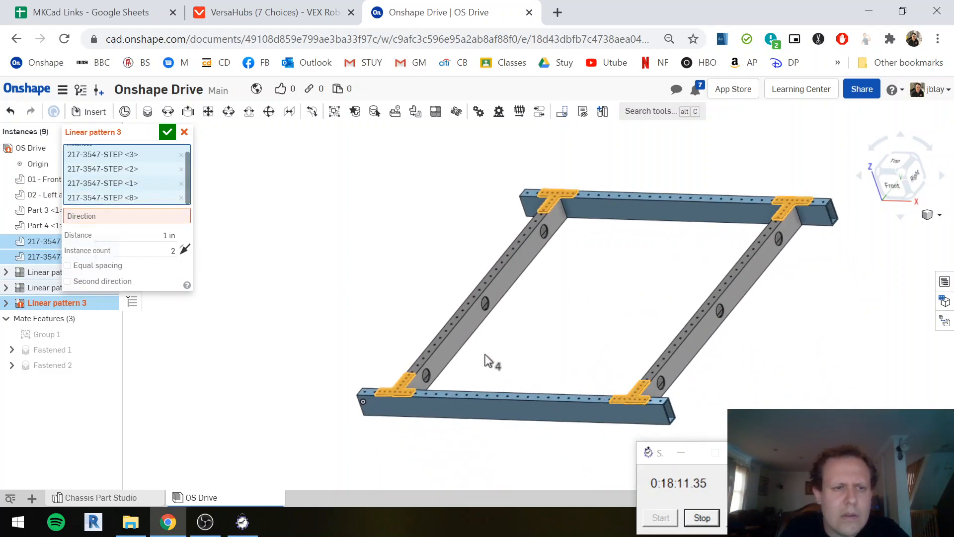
Use the right side rail's vertical end edge as the pattern direction and set the distance to 2 in
click(82, 215)
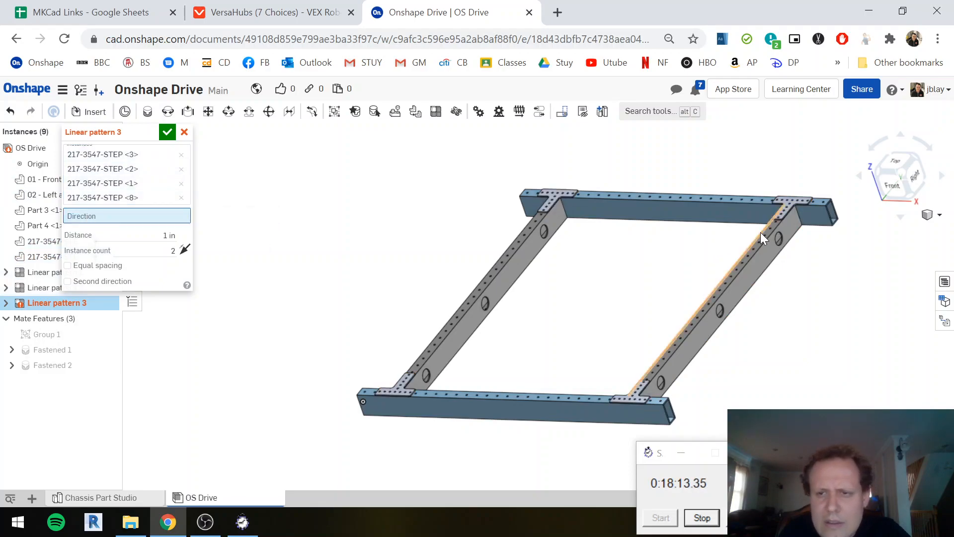
click(797, 210)
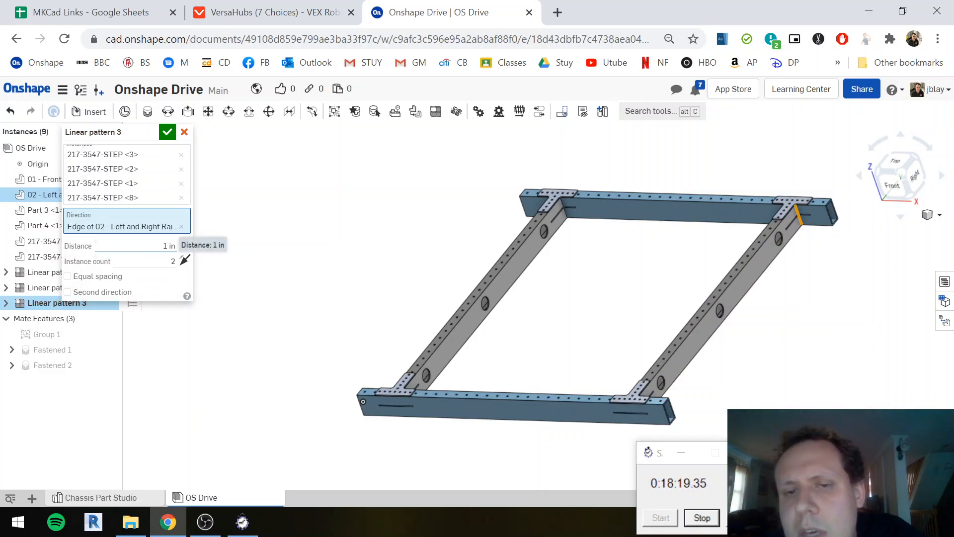
scroll(799, 230, up, 2)
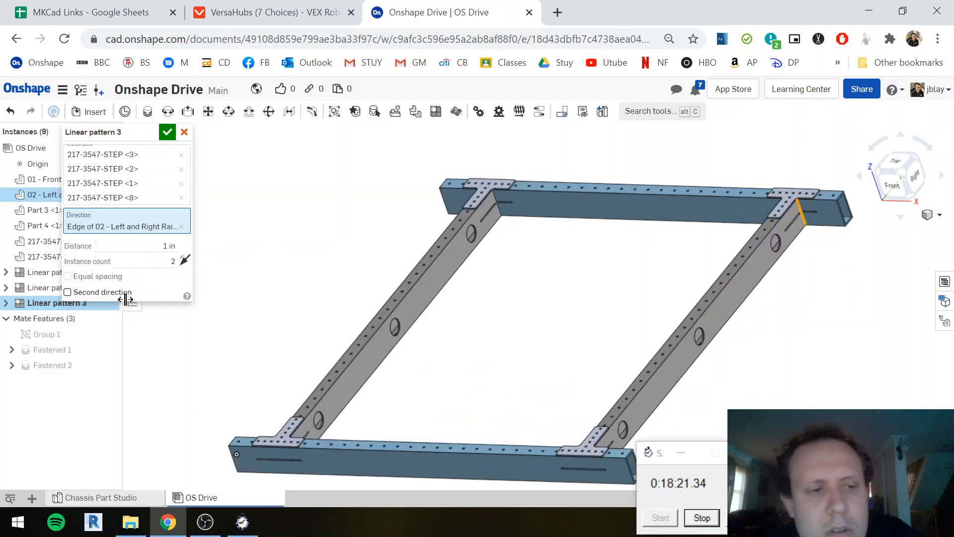
click(169, 245)
text(2)
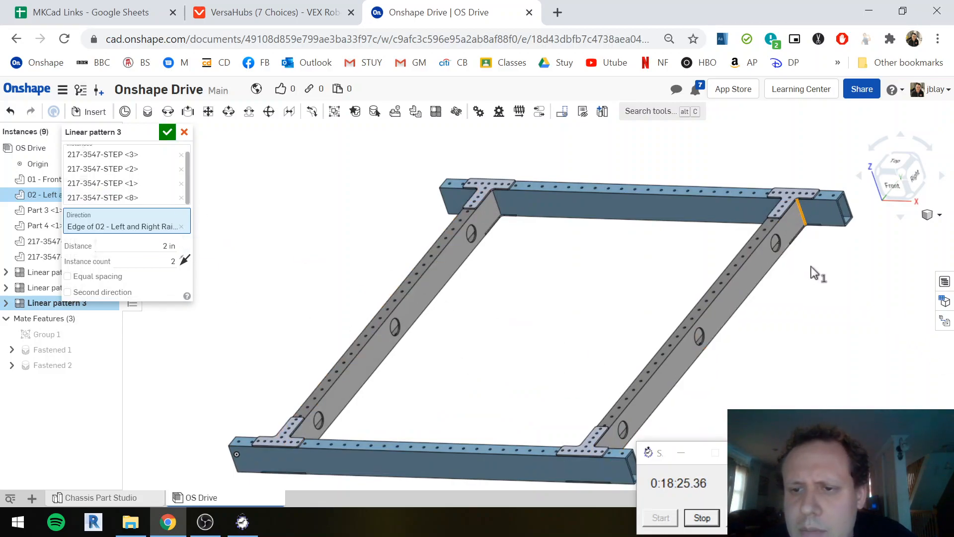
Inspect the patterned gusset's fit against the side rail's underside and set the pattern distance to 2.1 in
scroll(810, 251, up, 10)
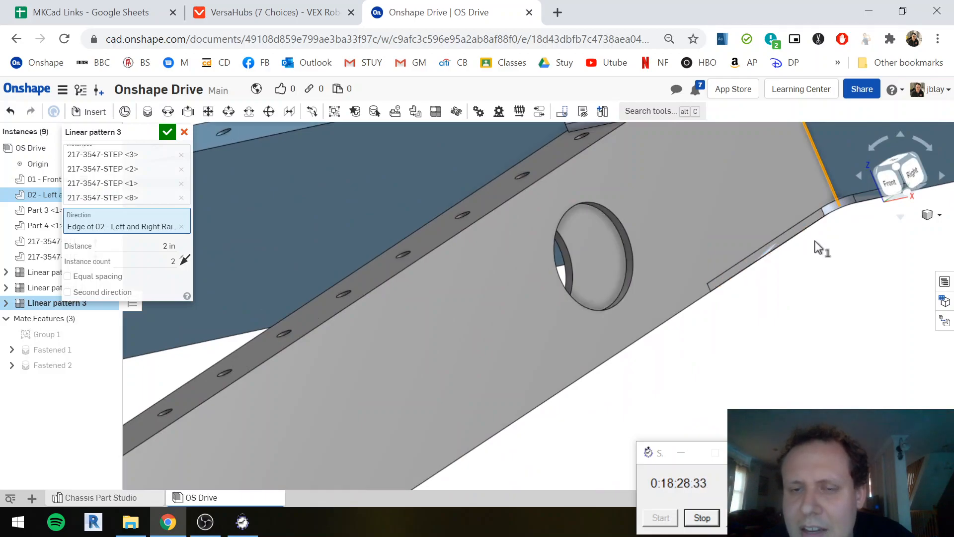
middle_drag(815, 241, 808, 299)
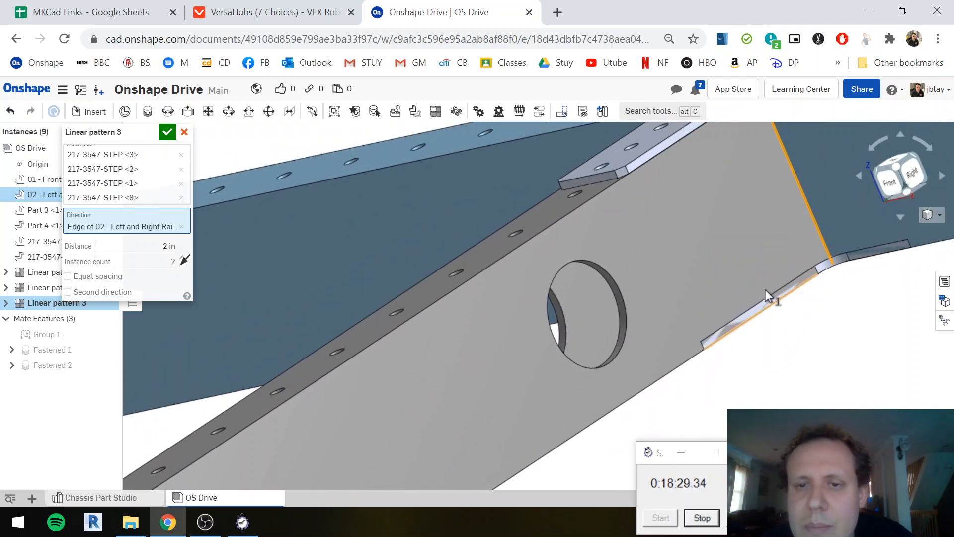
click(149, 261)
key(shift+Tab)
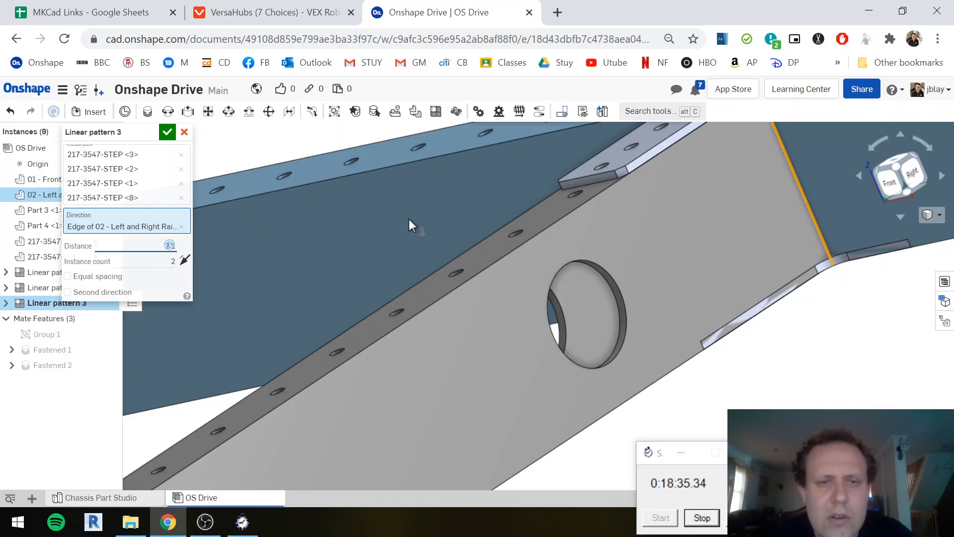
key(Return)
right_drag(803, 326, 797, 325)
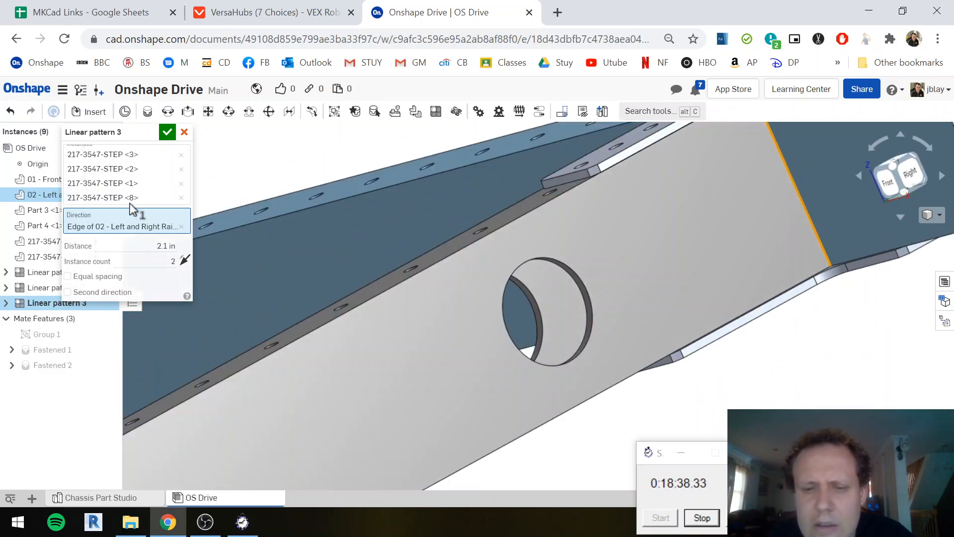
Accept the vertical gusset pattern and check the patterned gussets across the whole chassis frame
click(167, 132)
scroll(444, 286, down, 5)
right_drag(432, 329, 526, 342)
scroll(432, 282, up, 3)
right_drag(450, 305, 433, 284)
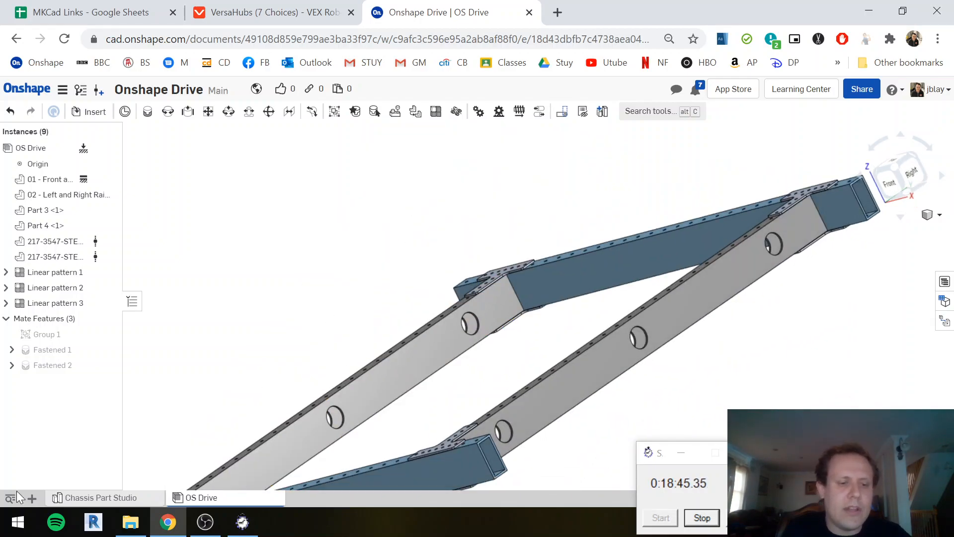
Open the document list in a new browser tab and open the 3 CIM Ball Shifter Base Kit document
middle_click(39, 62)
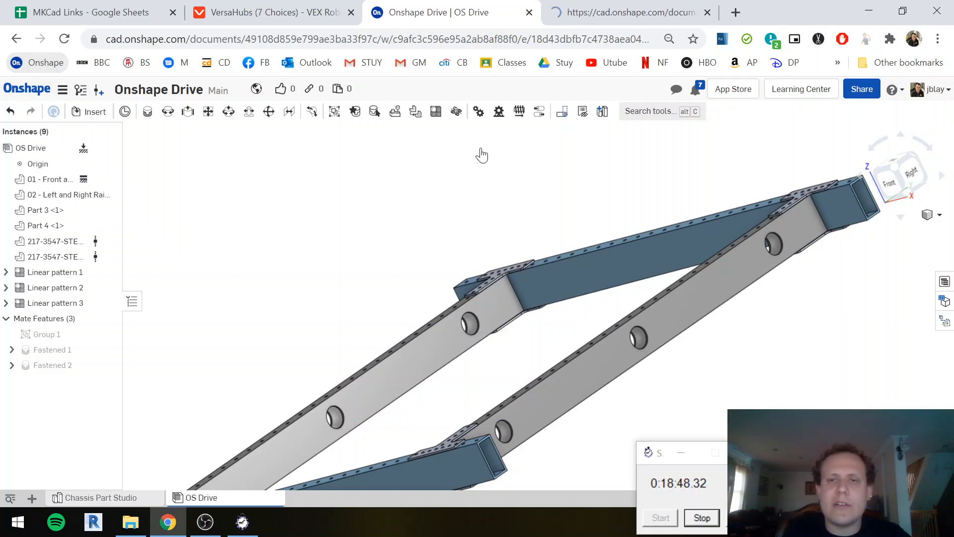
click(607, 6)
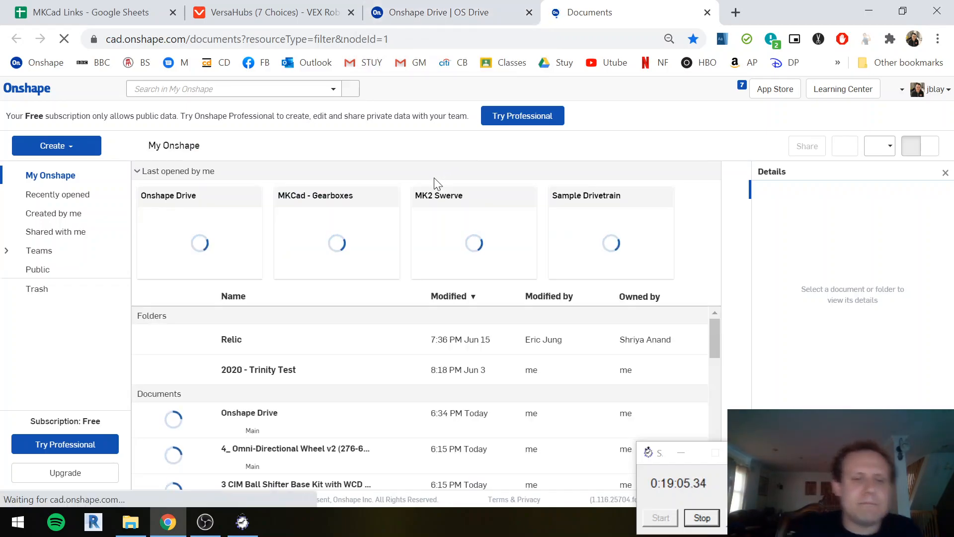
scroll(332, 440, down, 2)
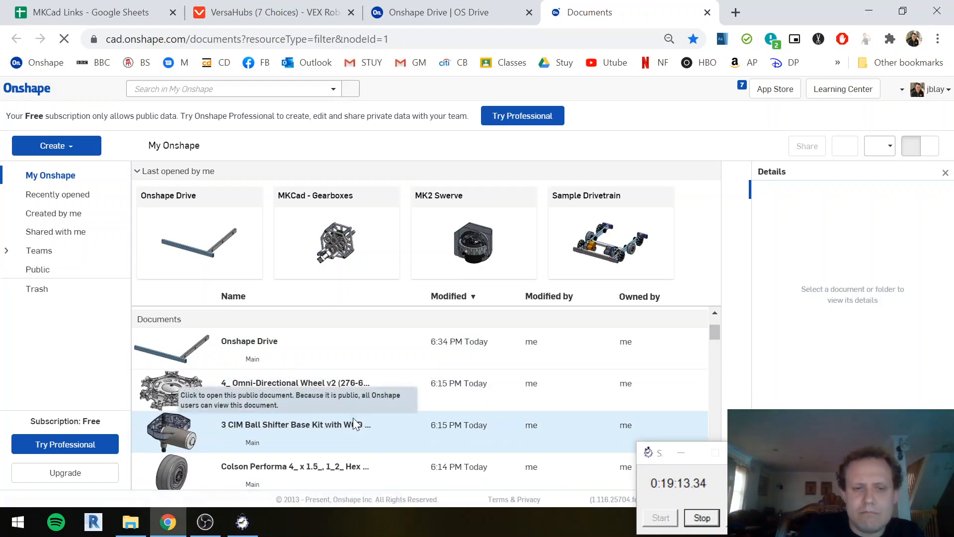
click(320, 428)
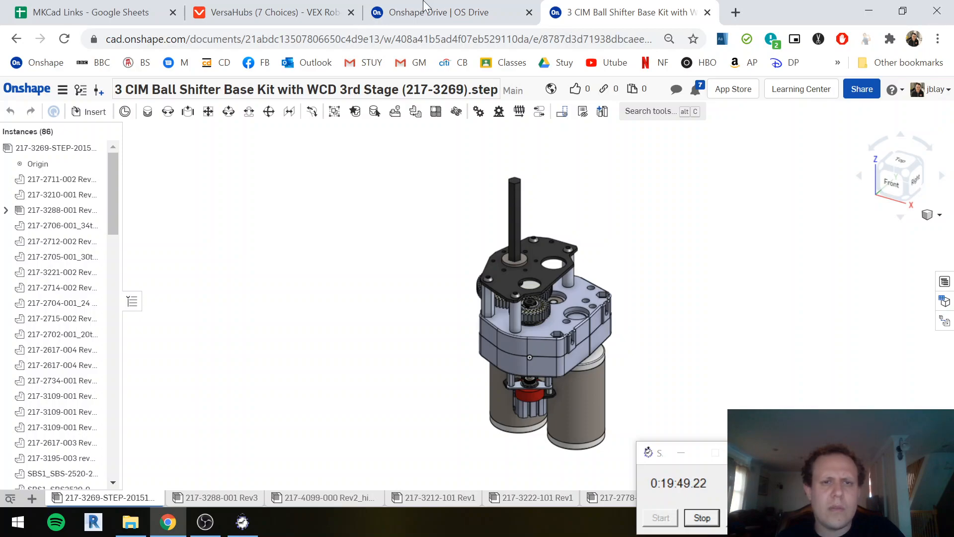
Return to the Onshape Drive assembly and choose the recently opened 3 CIM Ball Shifter Base Kit document as the insert source
click(425, 11)
click(89, 111)
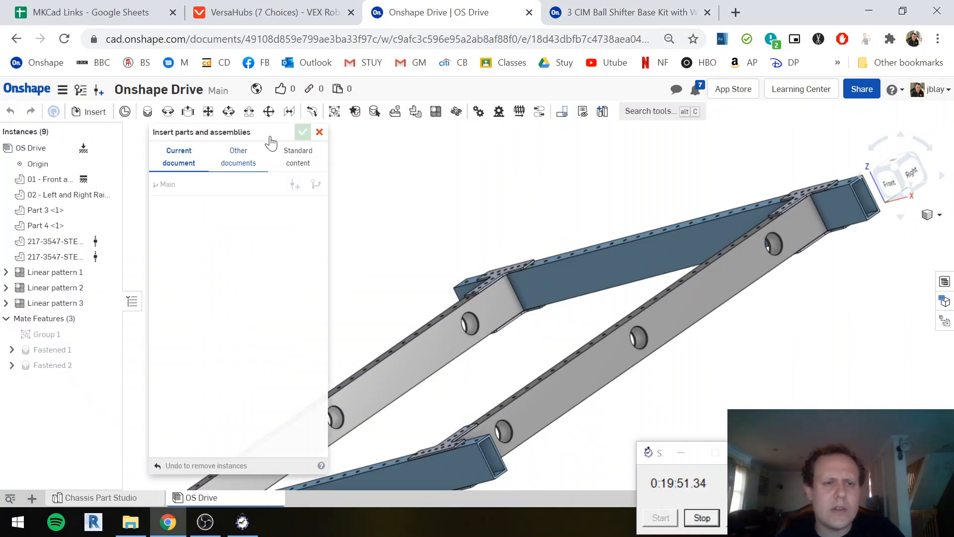
click(243, 164)
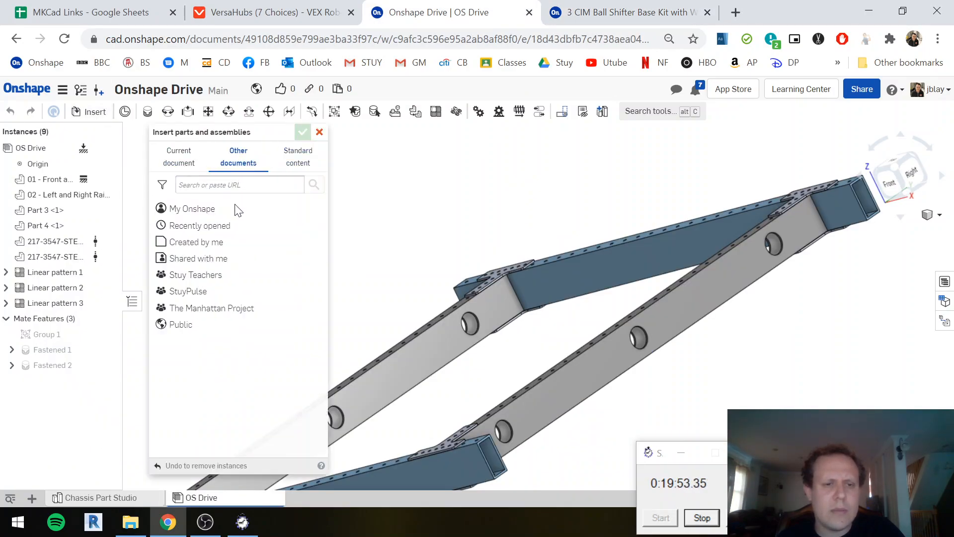
click(233, 225)
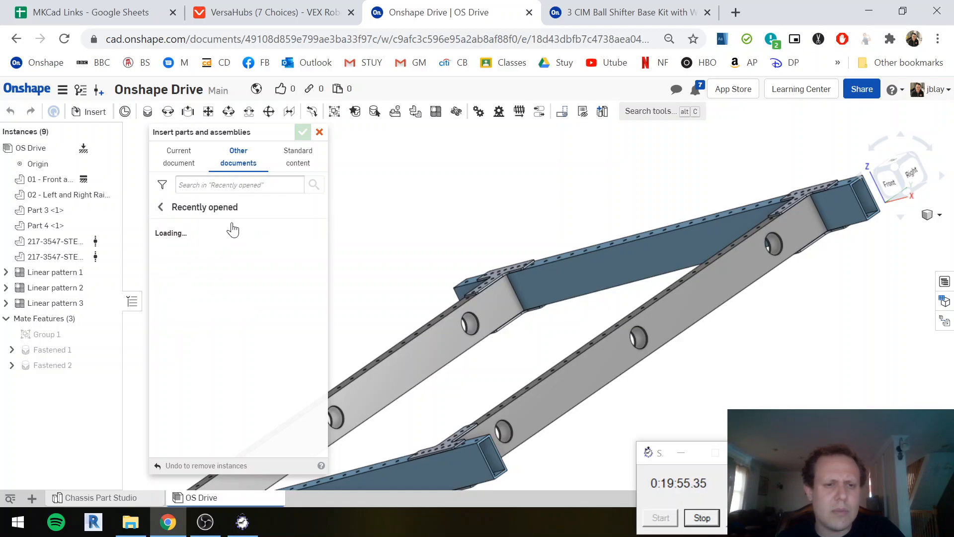
click(250, 231)
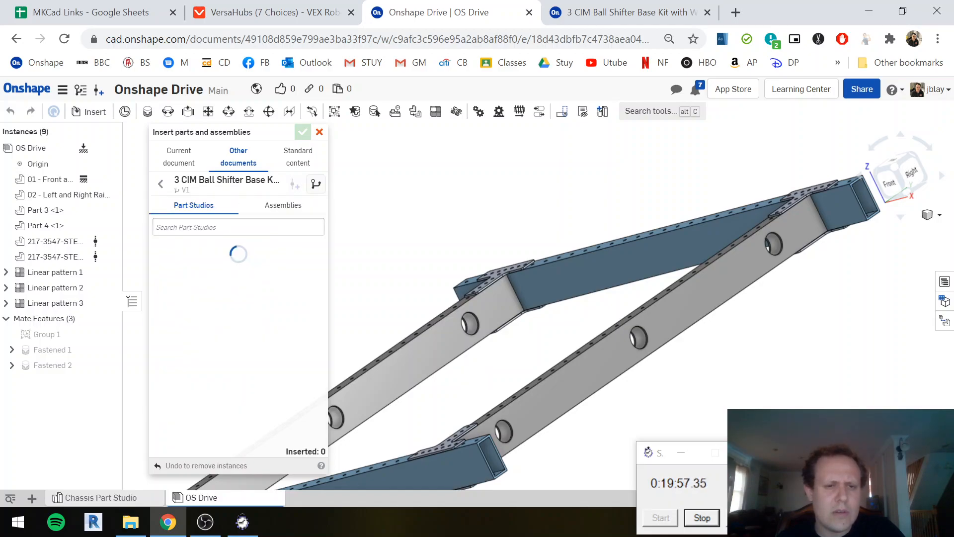
click(266, 207)
click(198, 208)
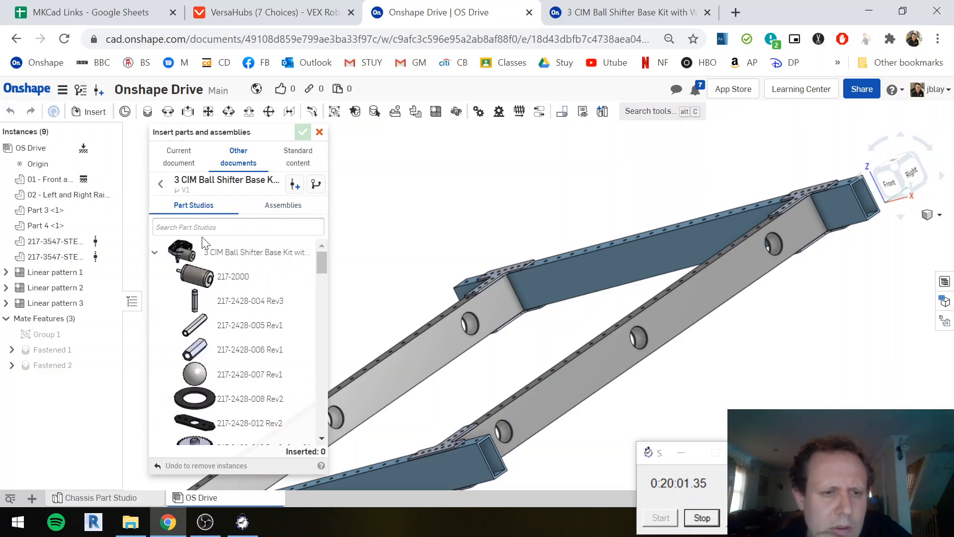
Insert the entire 3 CIM Ball Shifter Base Kit part studio, undo the duplicate placement, and select the inserted loose parts
click(172, 251)
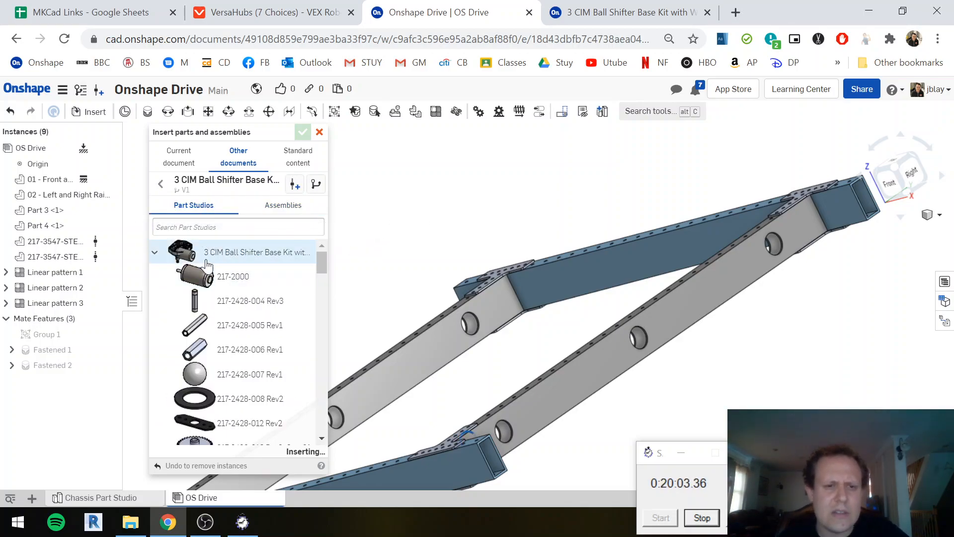
scroll(251, 393, down, 10)
scroll(256, 408, down, 14)
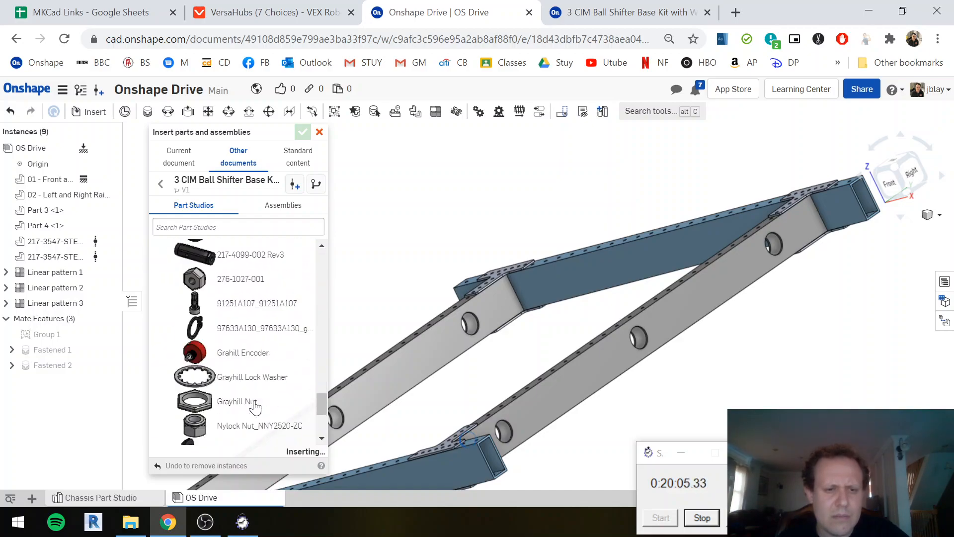
scroll(256, 405, up, 8)
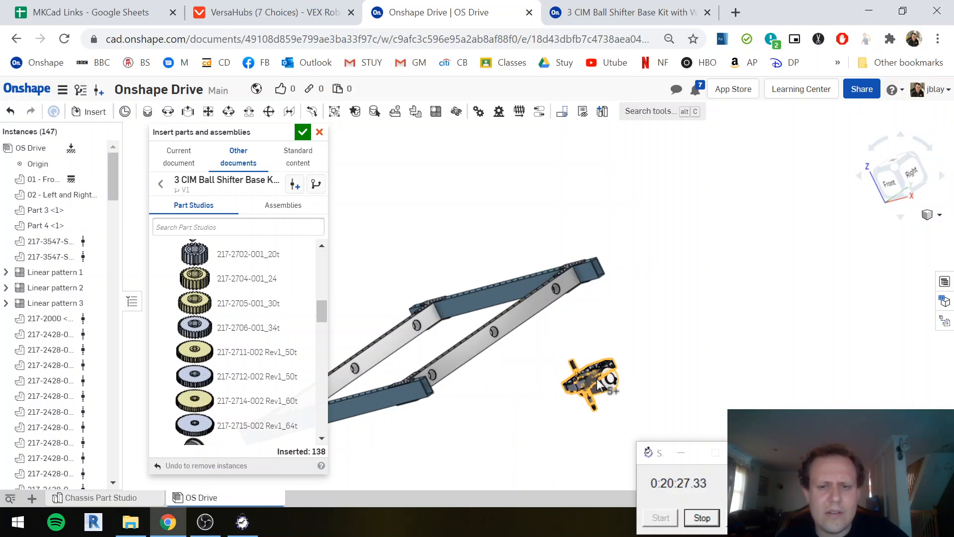
click(10, 112)
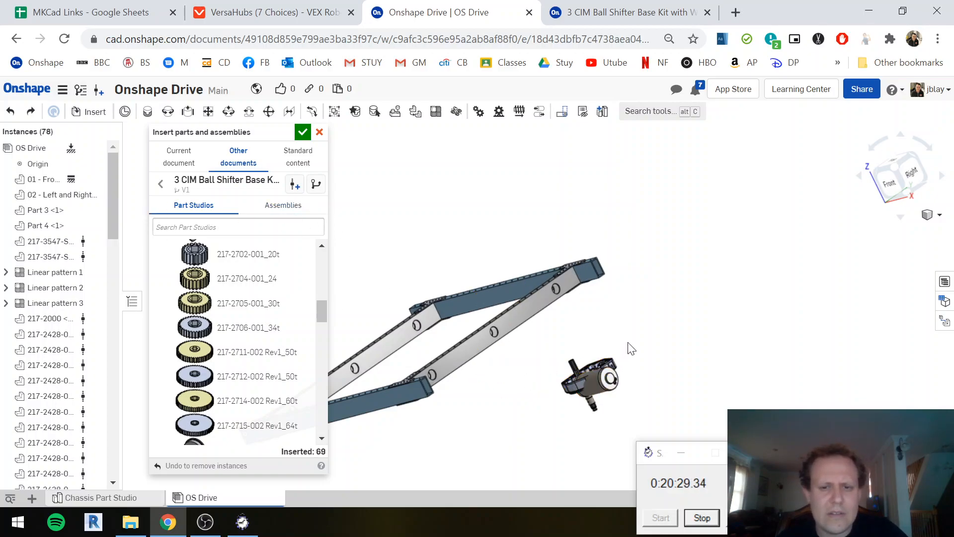
drag(636, 342, 547, 433)
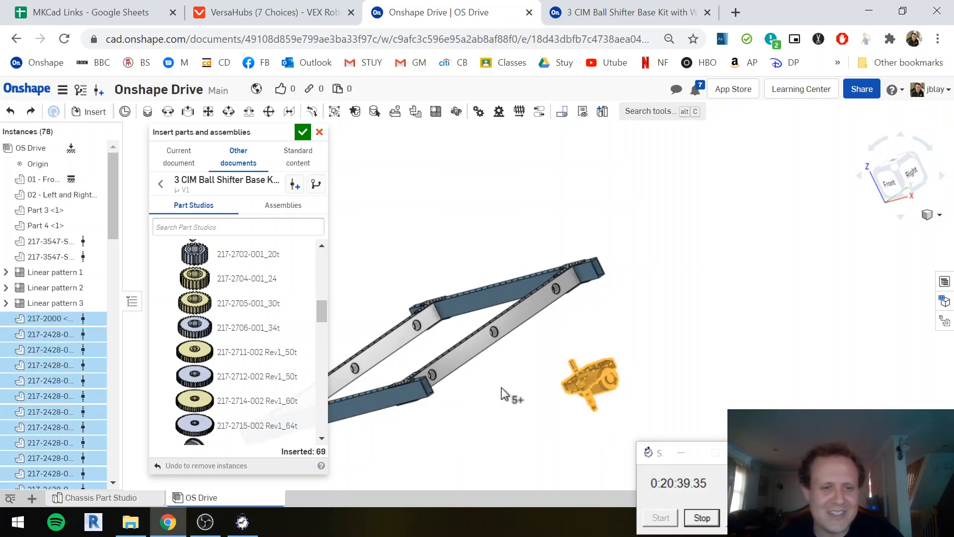
Insert three copies of the 217-3269-STEP-20151217 gearbox assembly, two of them placed clear of the chassis, and finish inserting
click(274, 210)
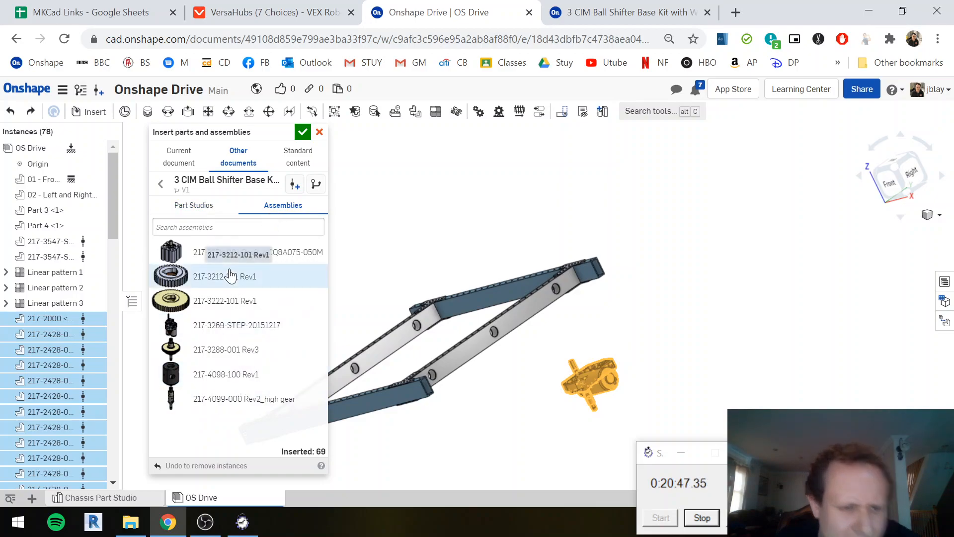
click(217, 329)
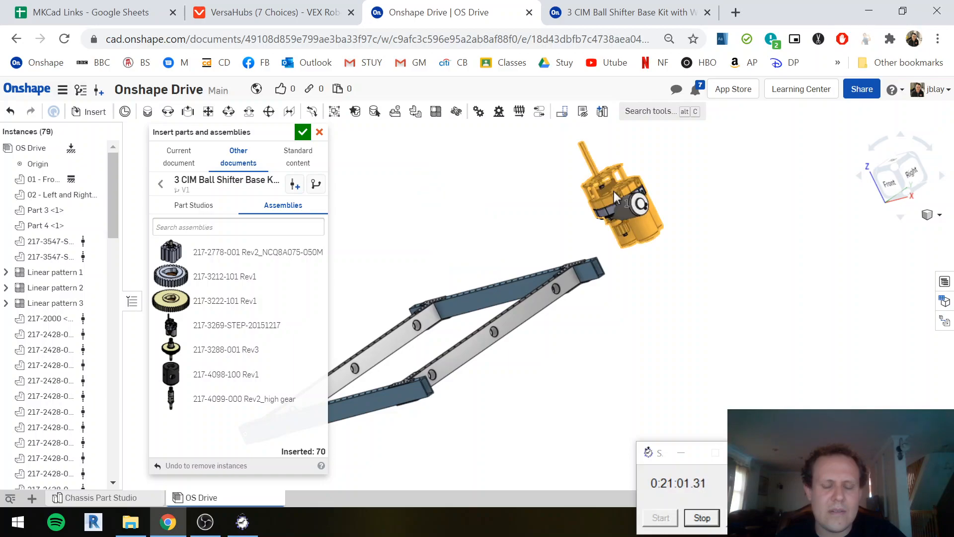
click(613, 192)
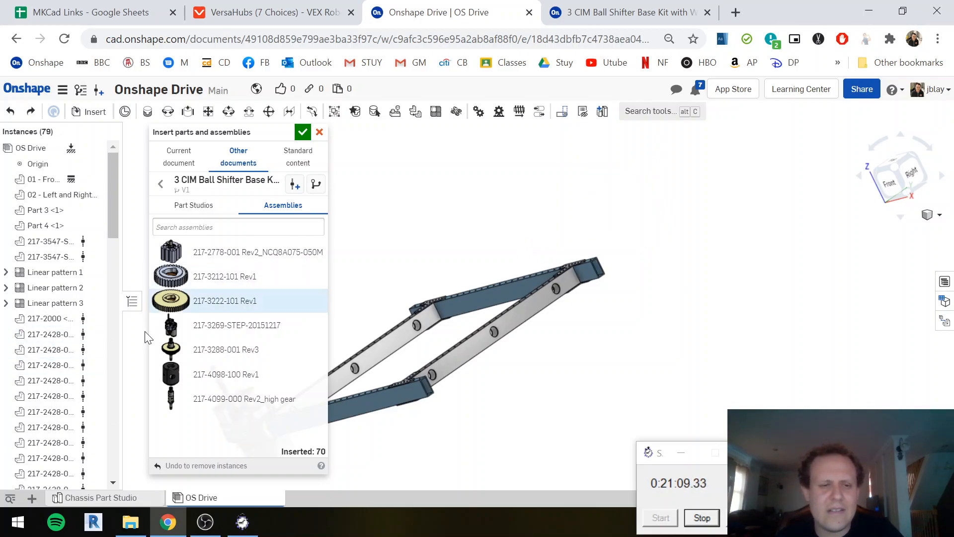
drag(222, 335, 555, 255)
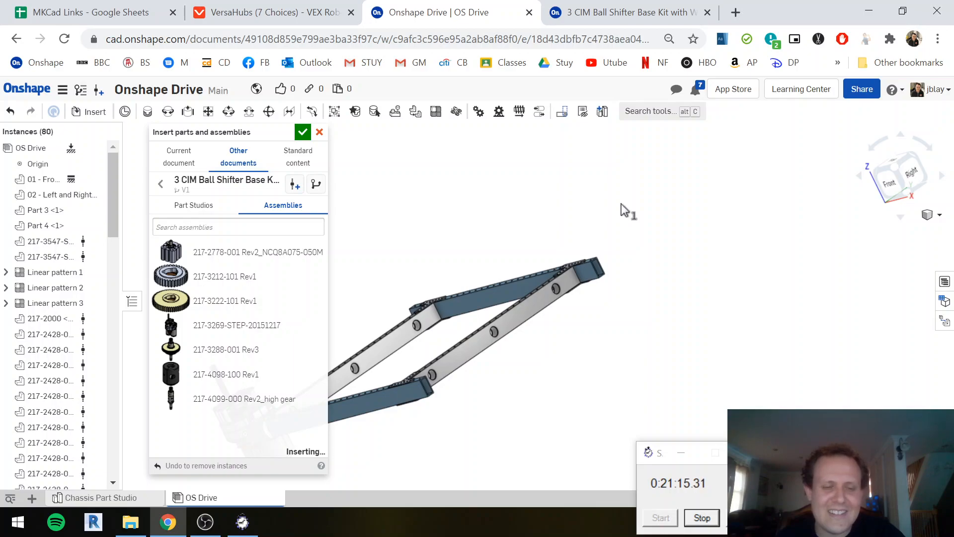
click(673, 223)
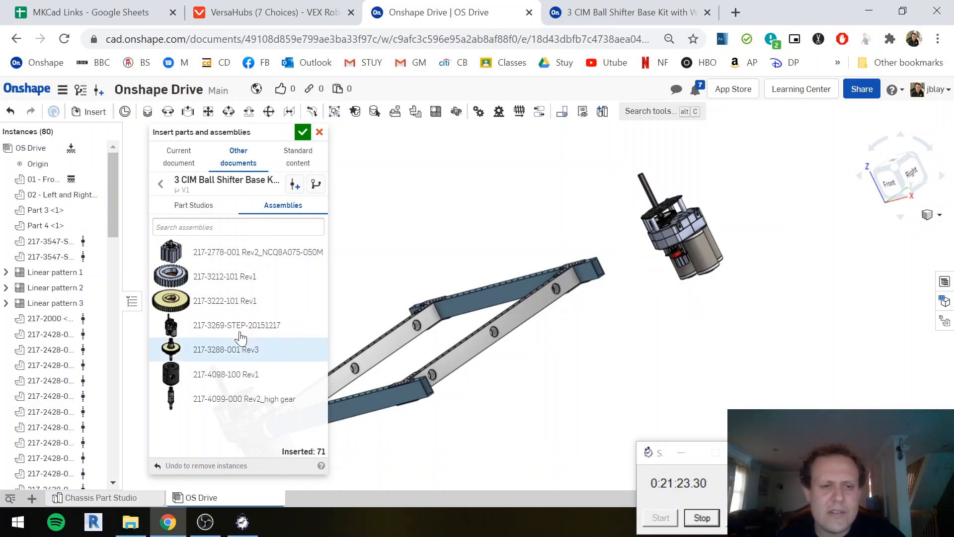
click(724, 373)
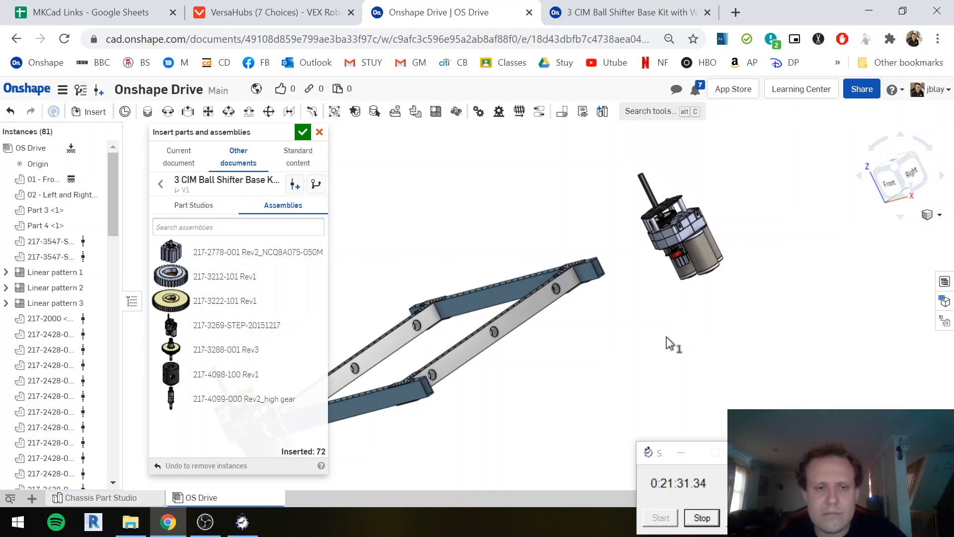
click(304, 134)
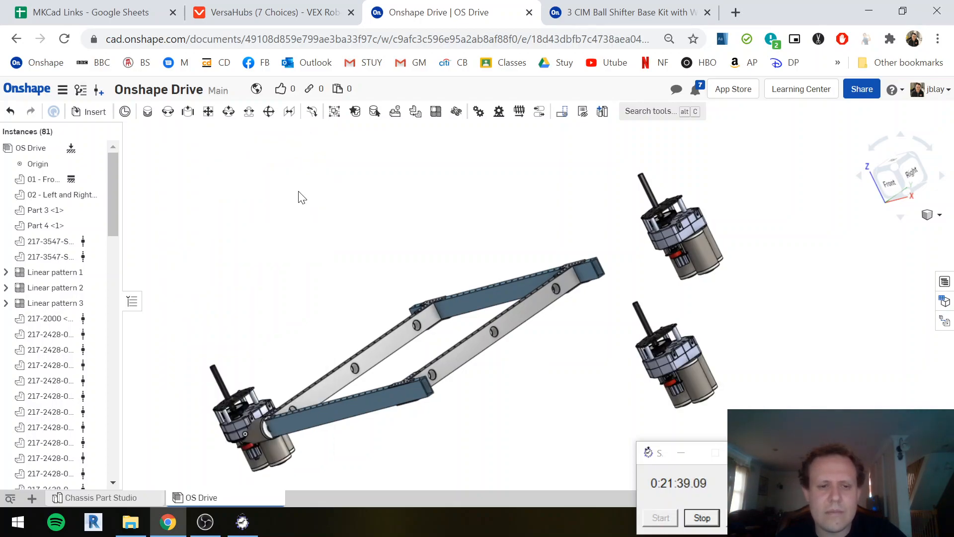
Delete the loose 217-2000 motor and the 217-3269-STEP-20151217 <1> gearbox assembly overlapping the chassis corner
right_drag(304, 354, 332, 442)
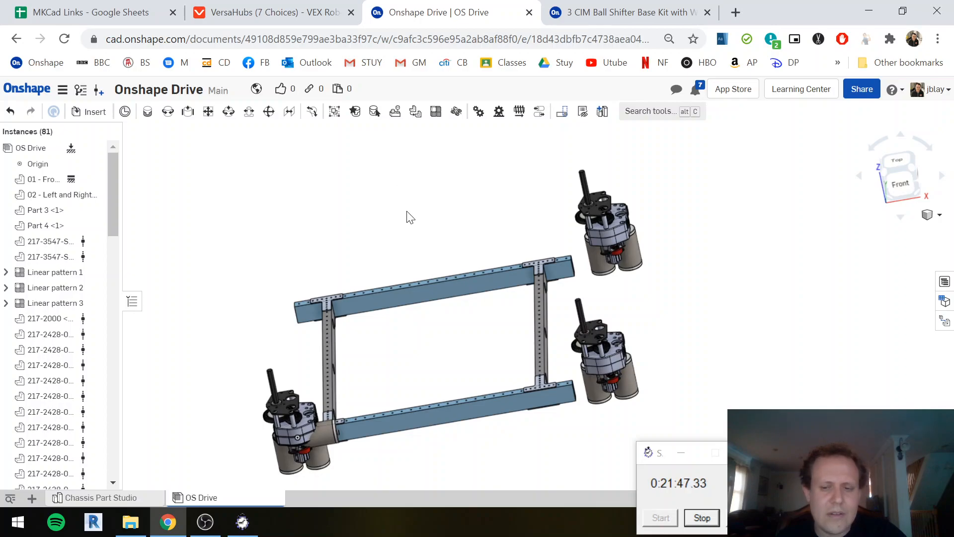
right_drag(450, 392, 490, 417)
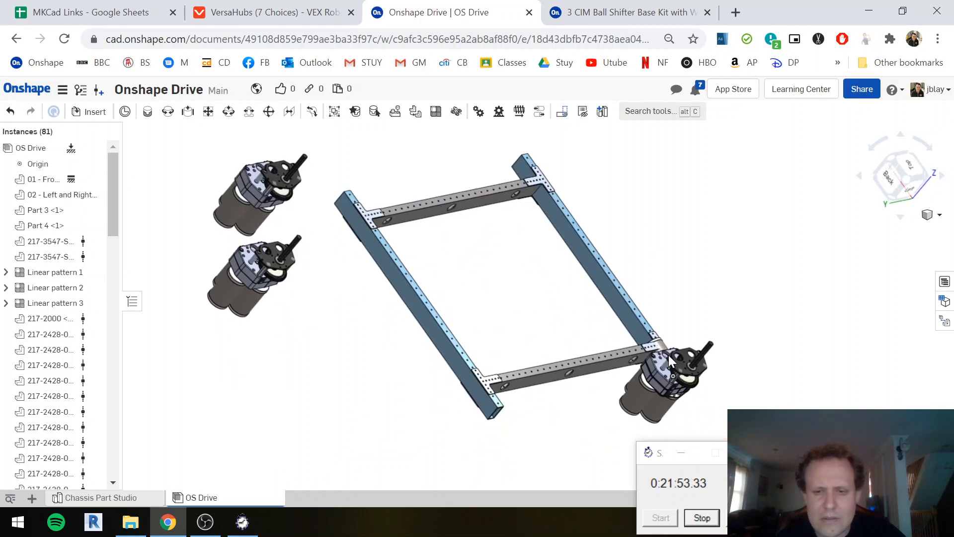
scroll(668, 354, up, 5)
scroll(602, 282, up, 3)
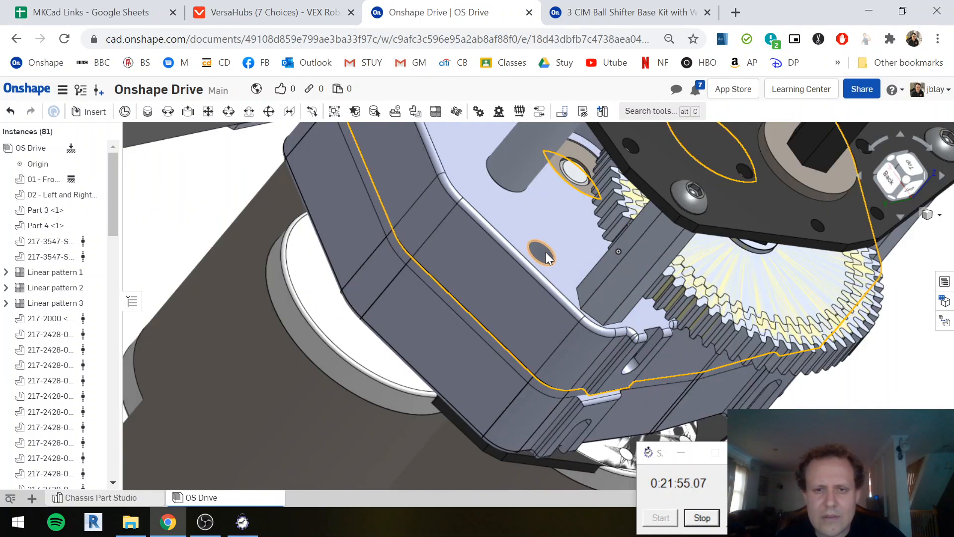
scroll(532, 263, down, 4)
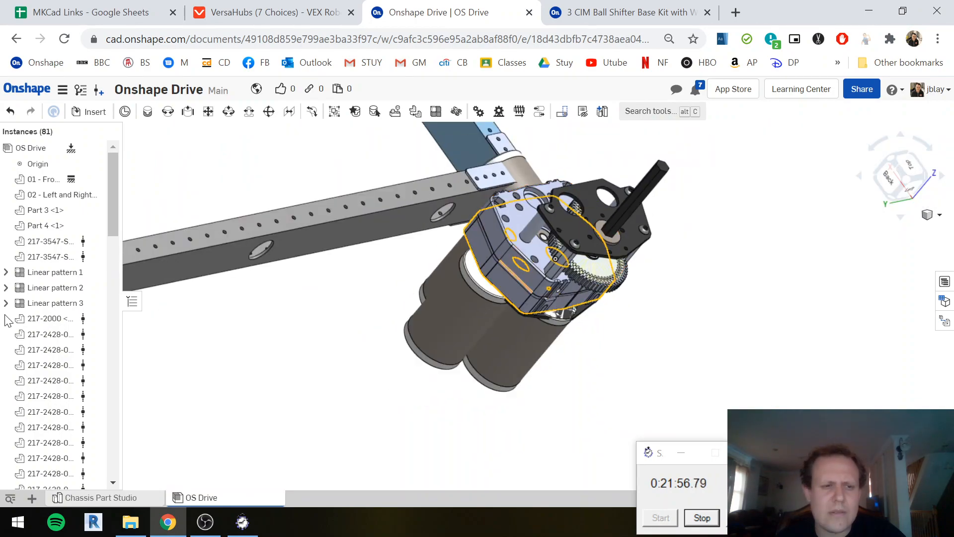
click(35, 318)
scroll(33, 338, down, 2)
scroll(39, 378, down, 8)
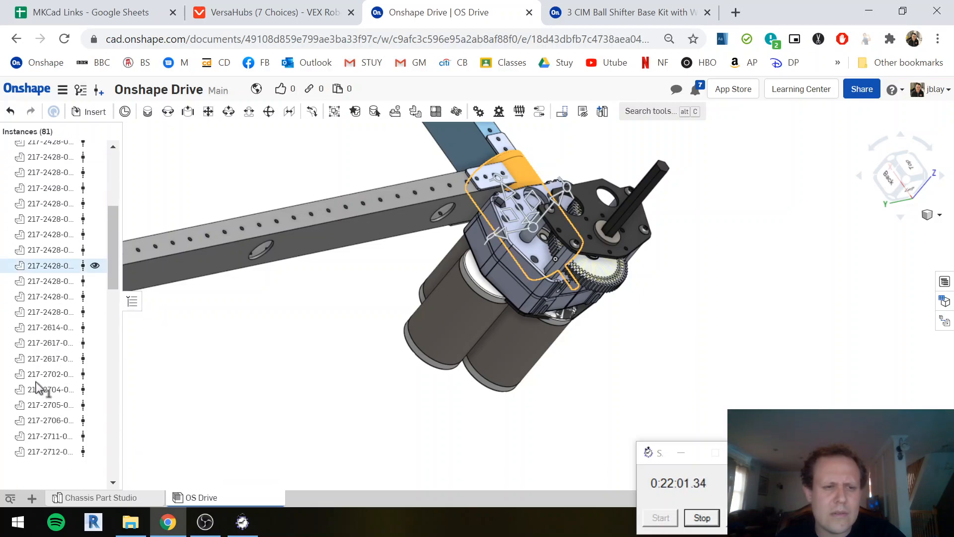
click(365, 306)
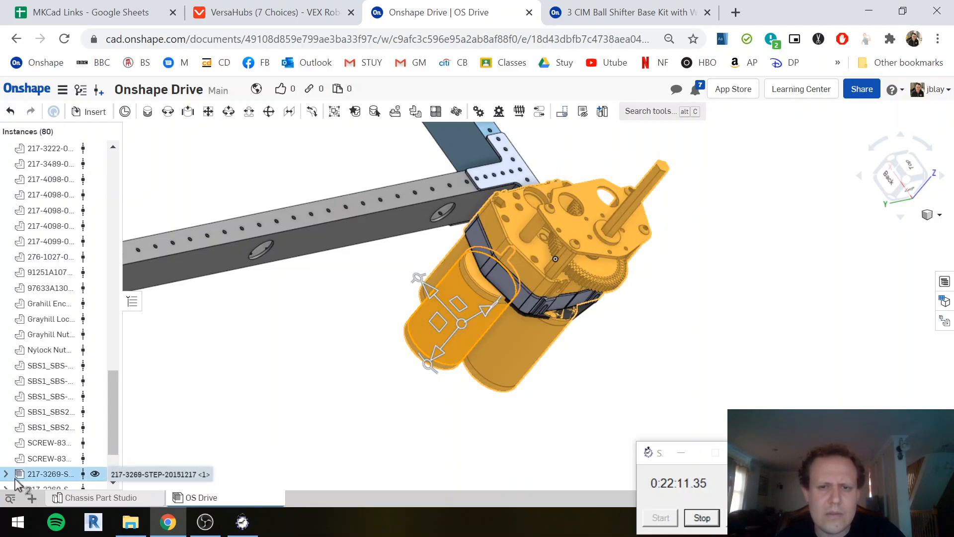
key(Delete)
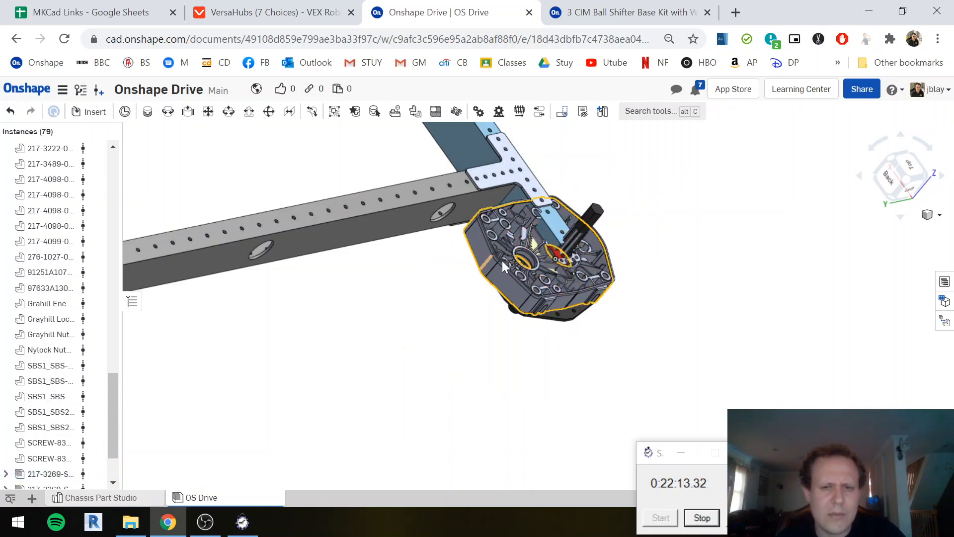
Delete the two loose gearbox housing pieces at the chassis corner
click(495, 265)
click(496, 265)
key(Delete)
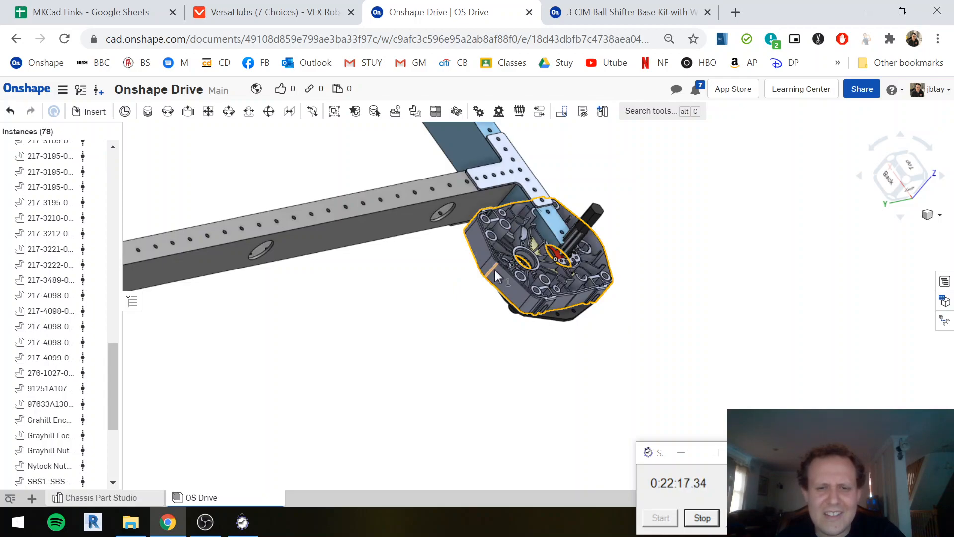
click(495, 272)
key(Delete)
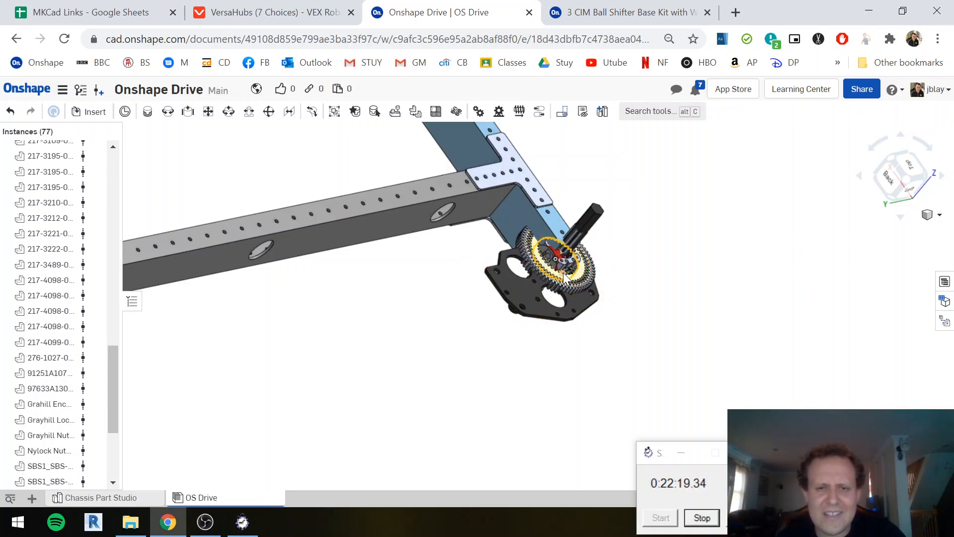
Delete three of the loose gears and the long hex shaft at the chassis corner
click(565, 291)
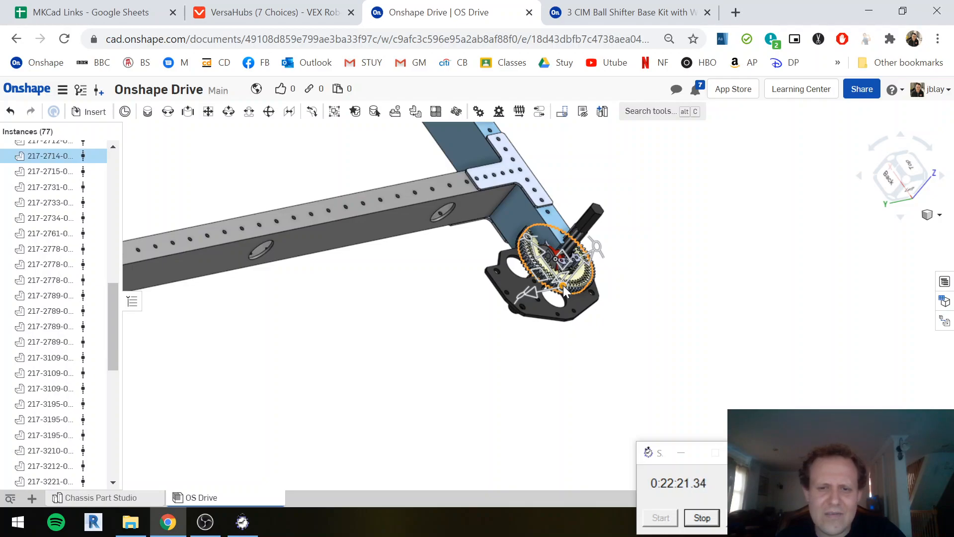
key(Delete)
click(566, 282)
key(Delete)
click(574, 286)
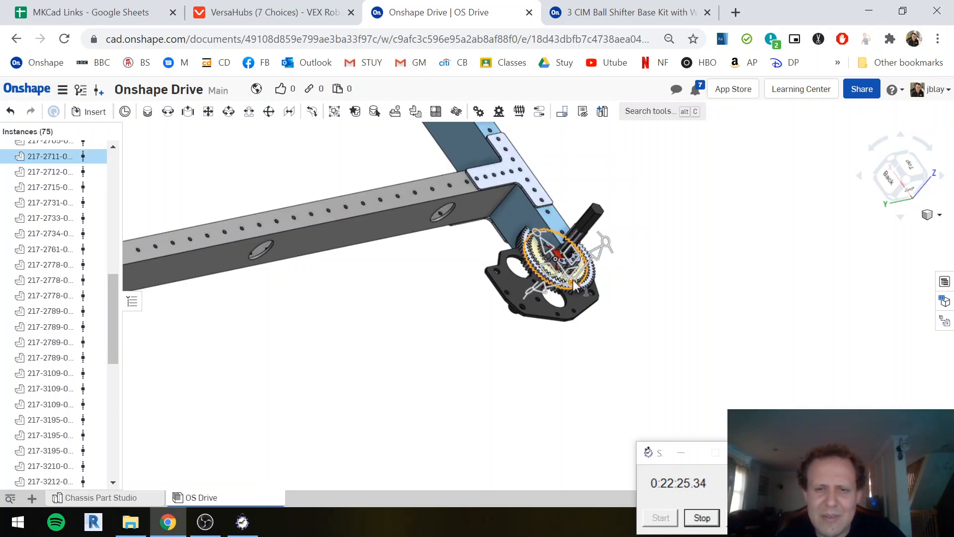
key(Delete)
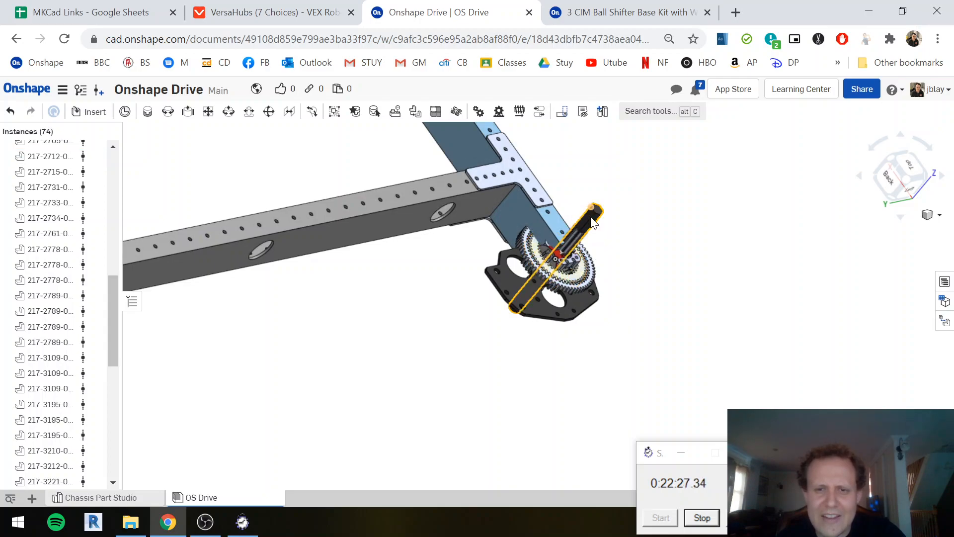
click(592, 221)
key(Delete)
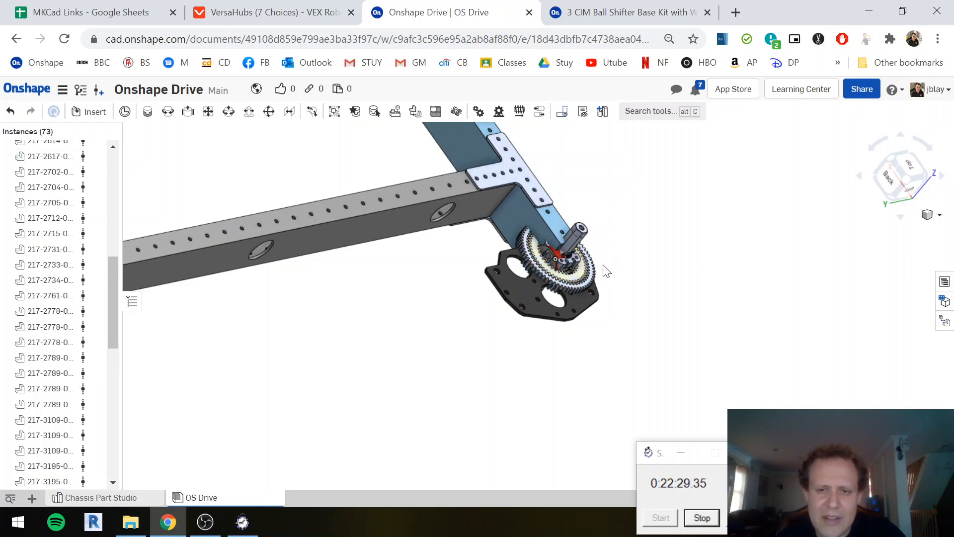
Delete the loose black mounting plate, the outer large gear and the two smaller parts in front of it at the chassis corner
click(577, 306)
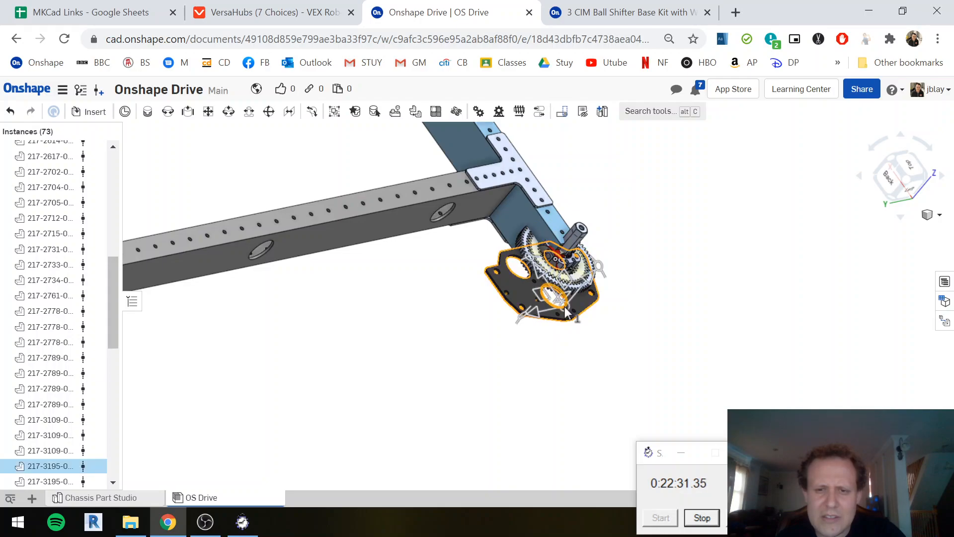
key(Delete)
click(577, 298)
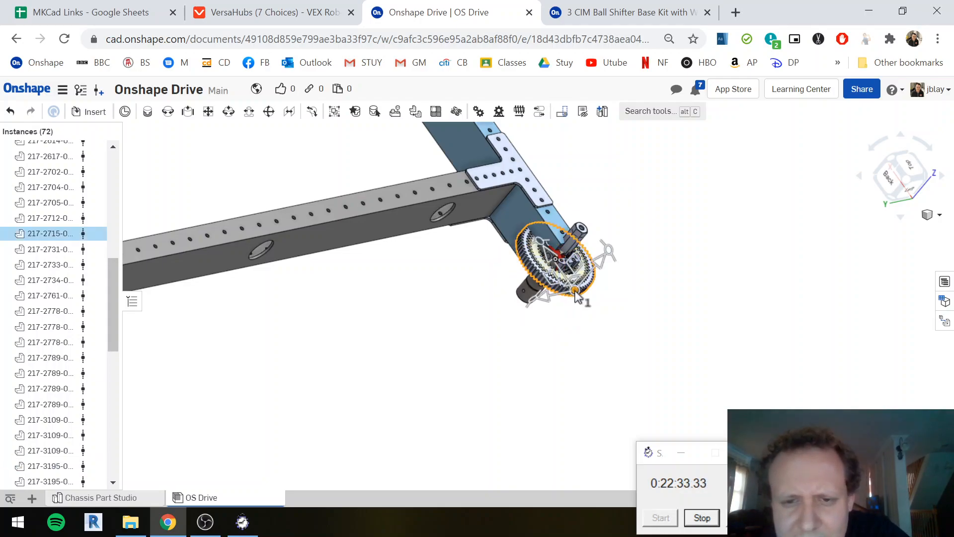
key(Delete)
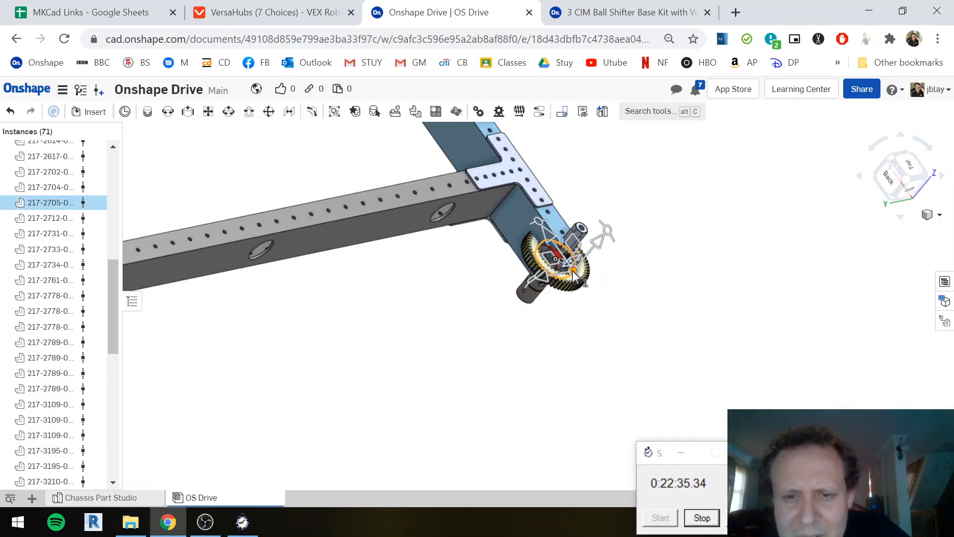
key(Delete)
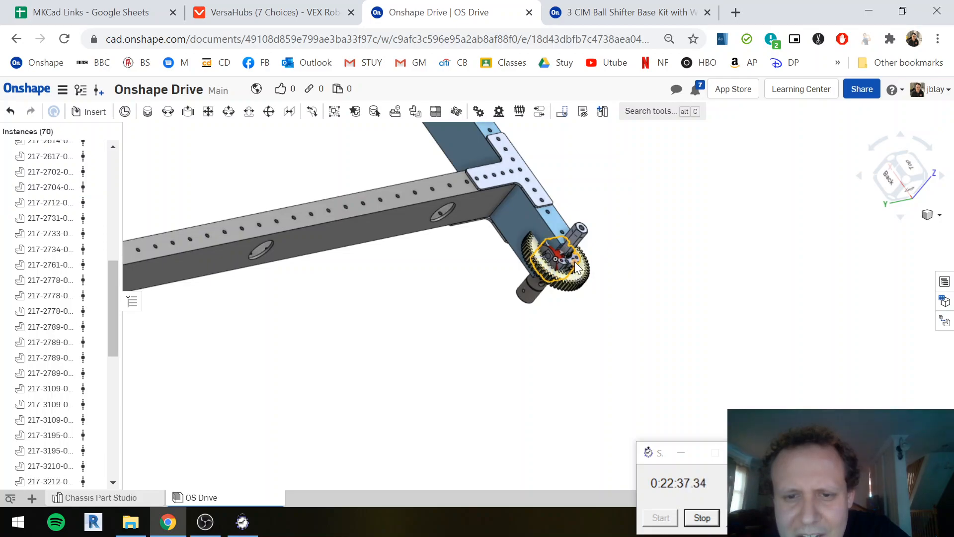
click(574, 261)
key(Delete)
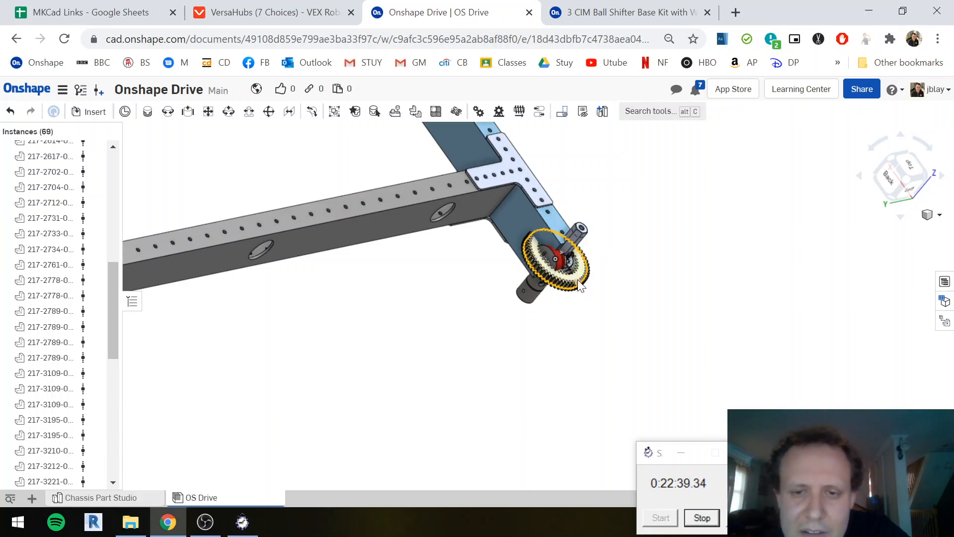
Delete the remaining large gears and the stacked shaft pieces still loose at the chassis corner
click(579, 284)
key(Delete)
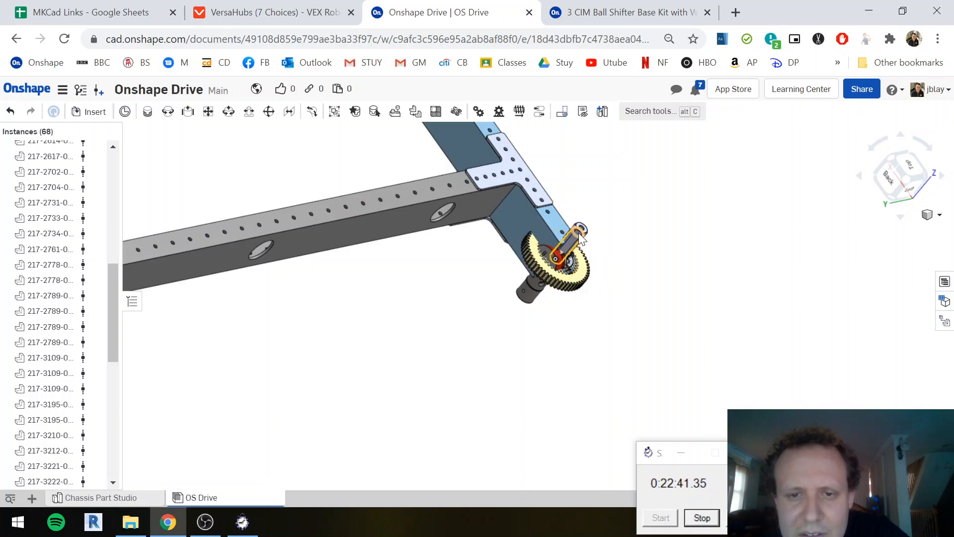
click(575, 291)
key(Delete)
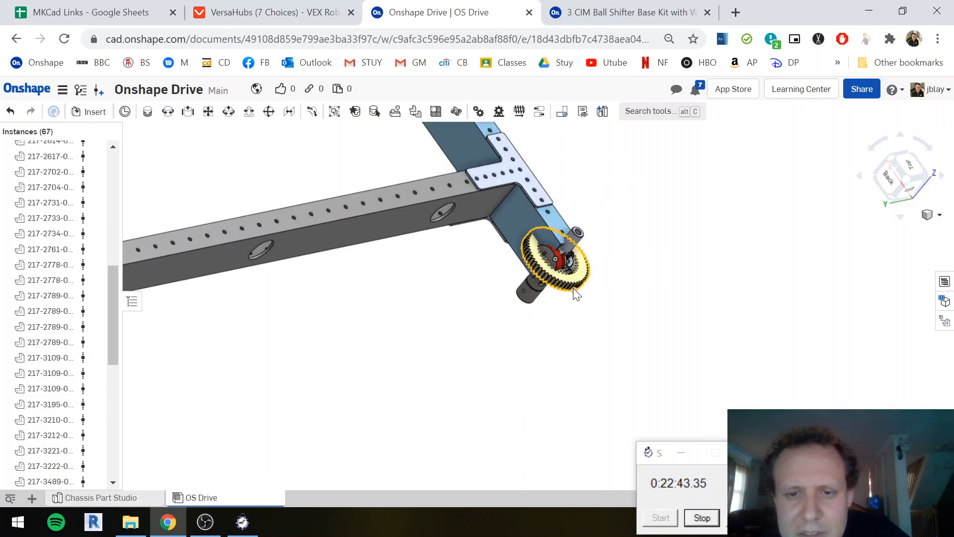
click(575, 292)
key(Delete)
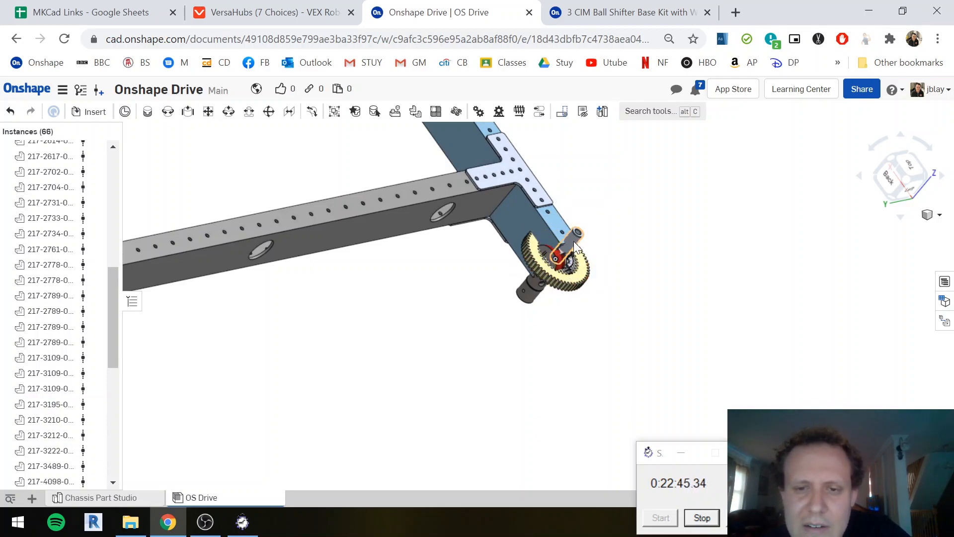
click(574, 245)
key(Delete)
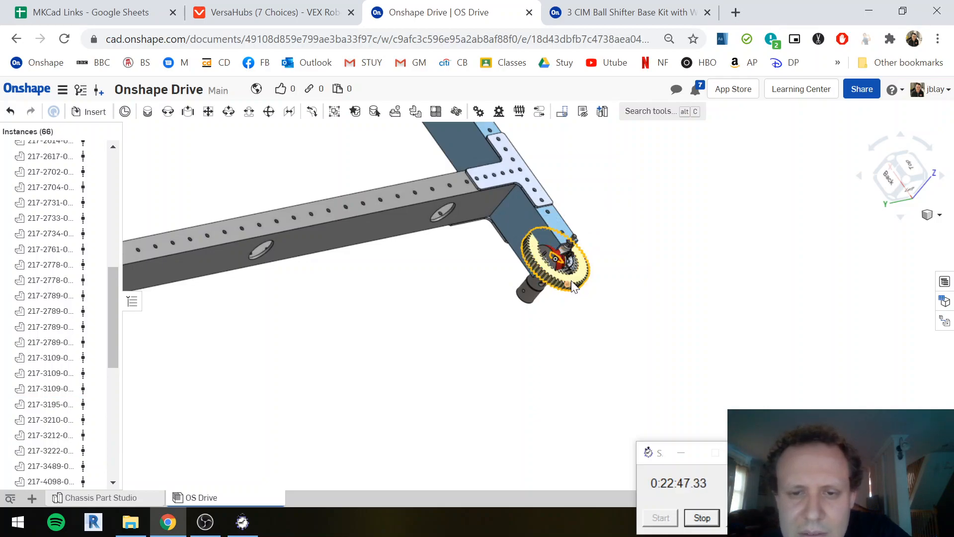
click(577, 284)
key(Delete)
Delete the loose 217-3212 gear at the chassis corner
drag(590, 259, 531, 312)
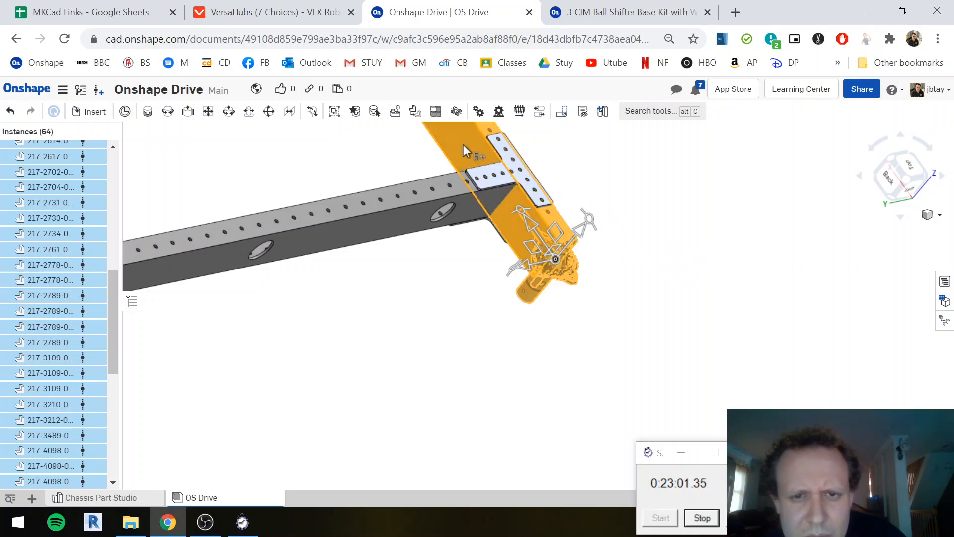
click(610, 241)
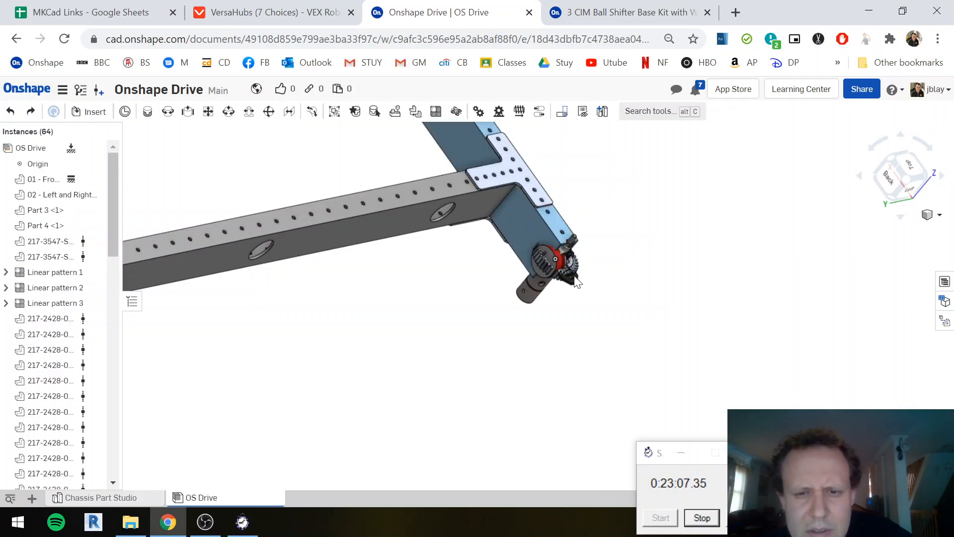
click(562, 278)
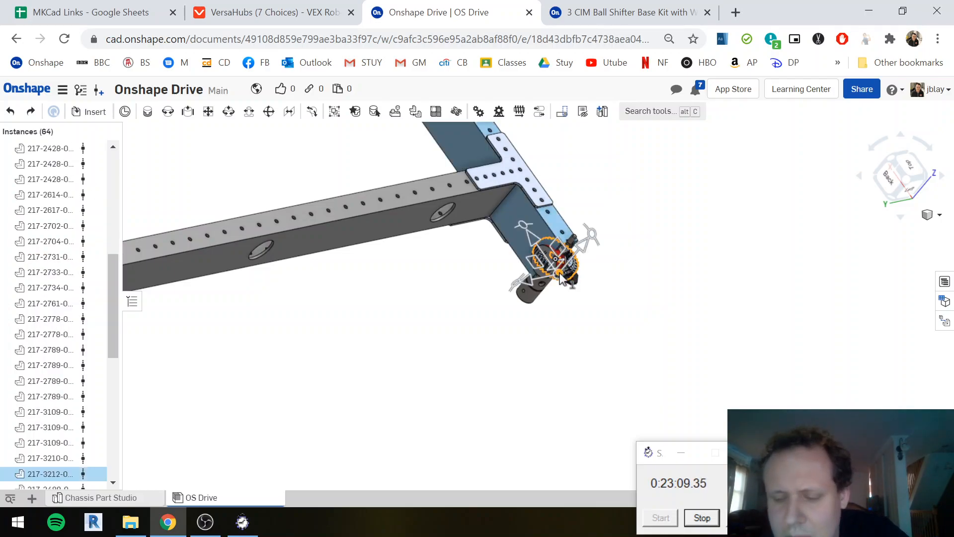
key(Delete)
Hide the 01 - Front and Back Rail <1> and delete all the remaining loose gearbox parts at the corner together
right_click(529, 226)
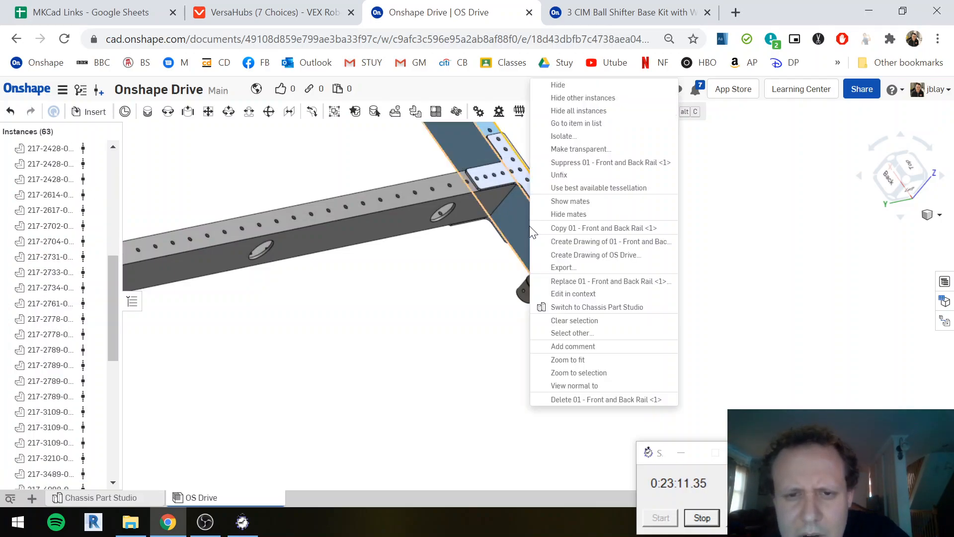
click(571, 162)
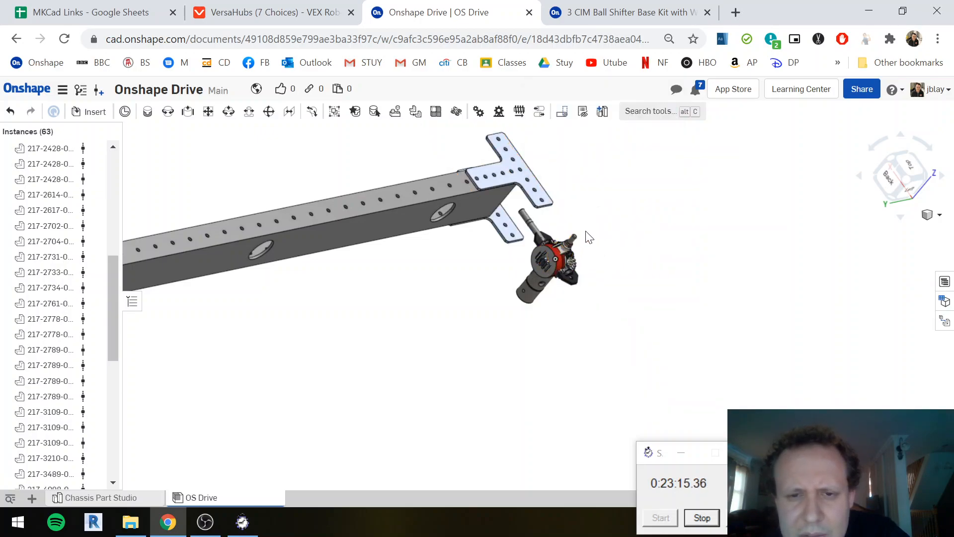
click(535, 295)
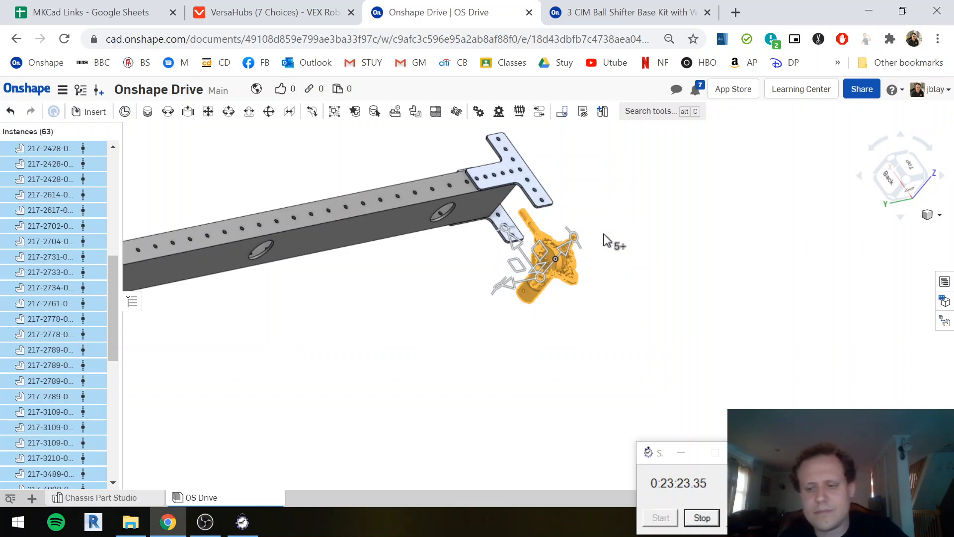
key(Delete)
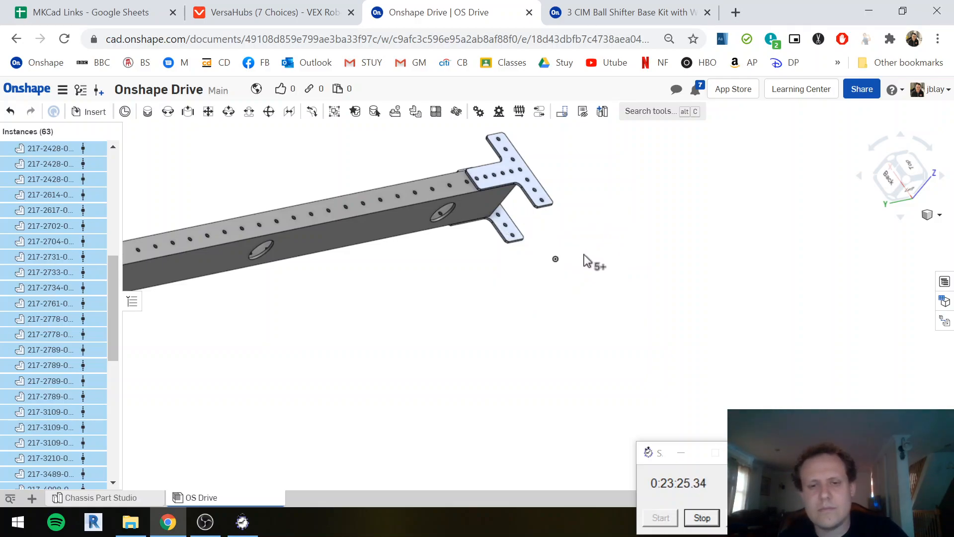
Show all hidden instances and view the whole chassis with both gearboxes isometrically from the front right
right_click(588, 252)
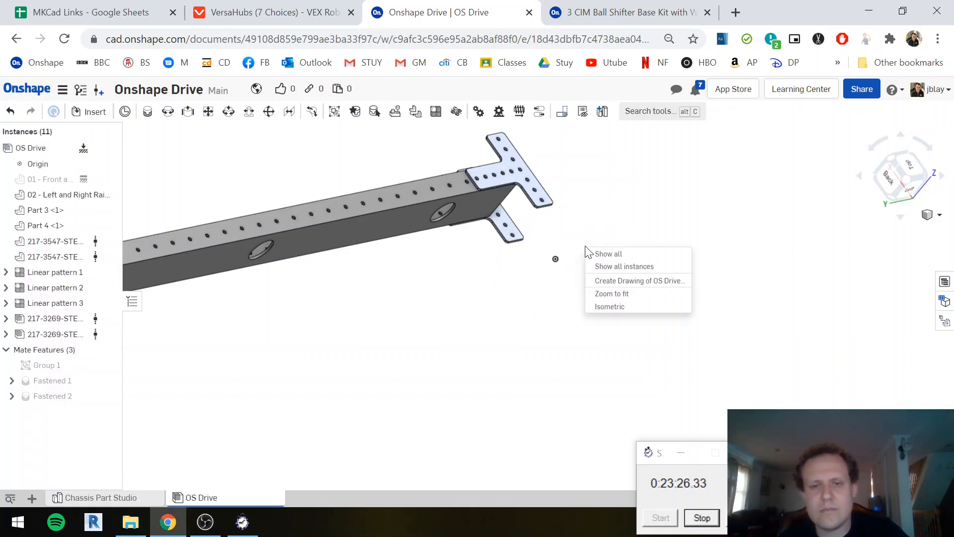
click(614, 271)
key(f)
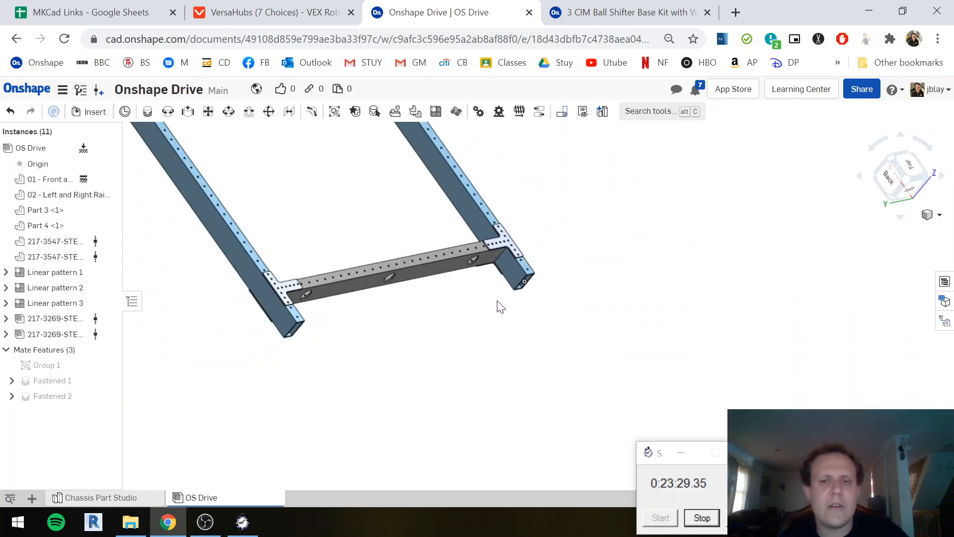
scroll(298, 197, up, 3)
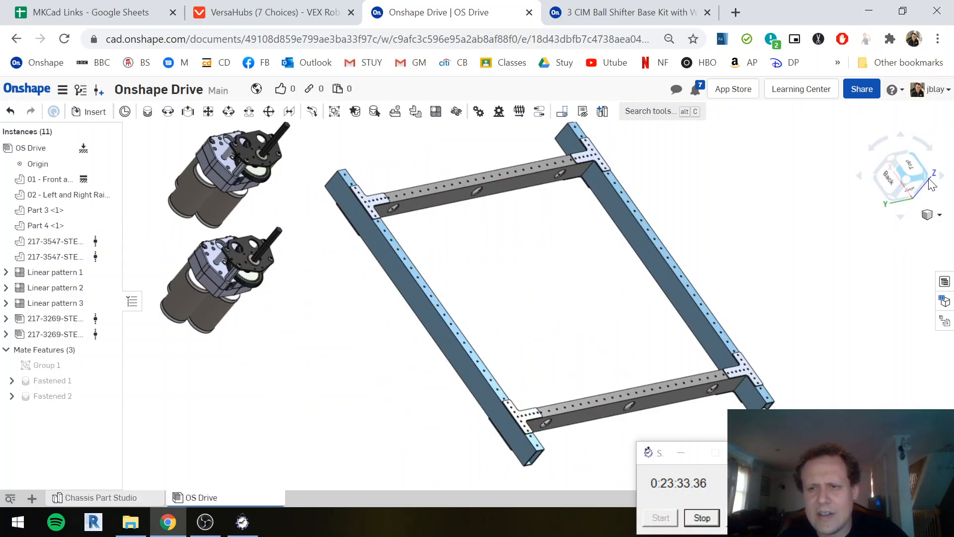
click(911, 152)
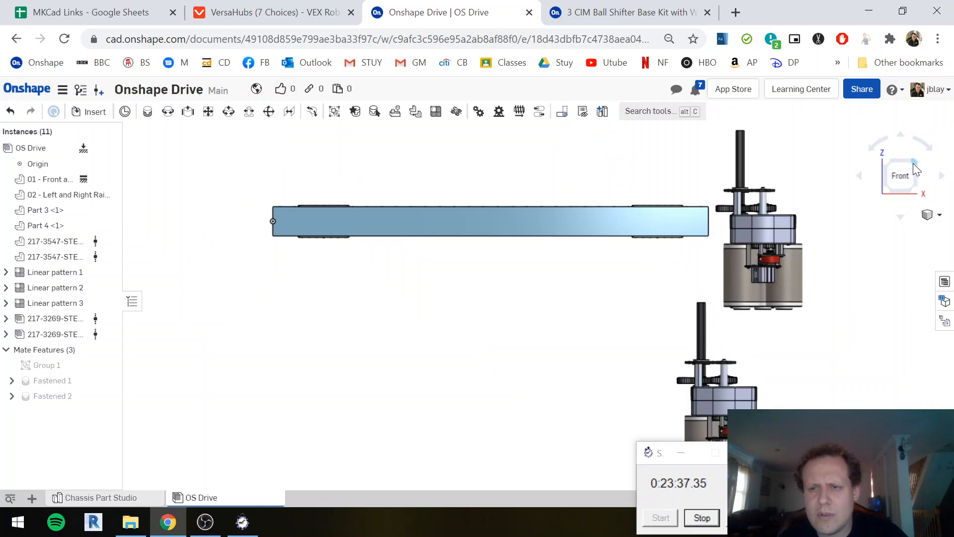
click(913, 163)
scroll(643, 359, up, 3)
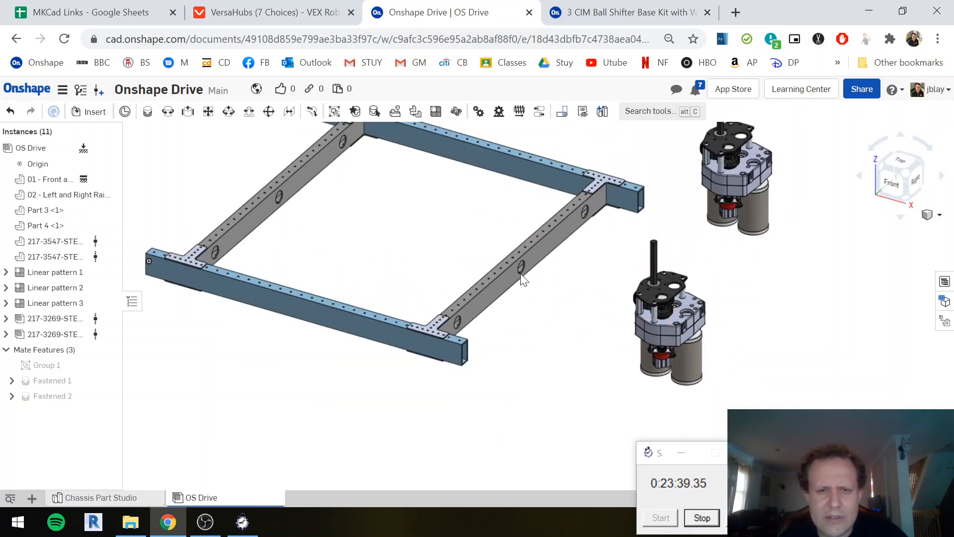
middle_drag(367, 231, 368, 234)
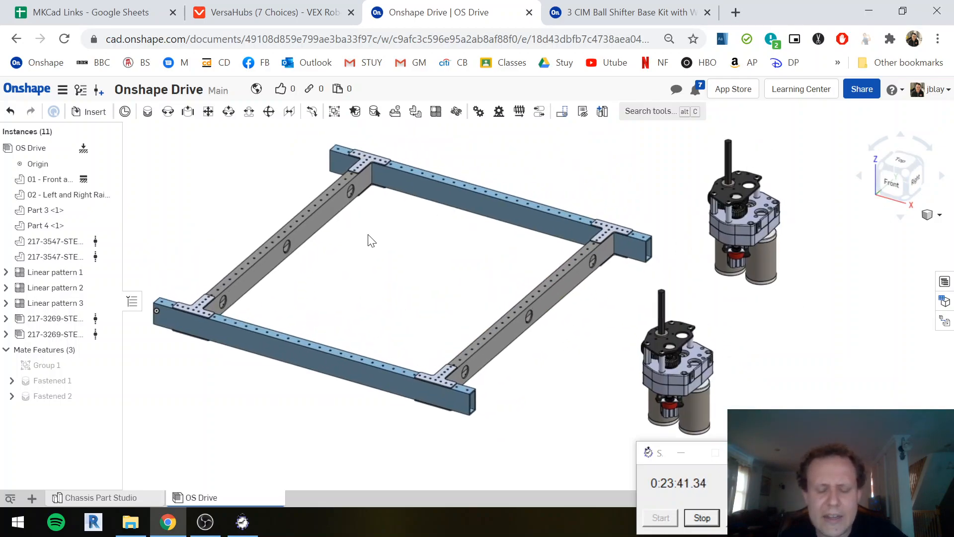
Try moving one motor of the nearer gearbox away from the chassis, and undo the move
key(m)
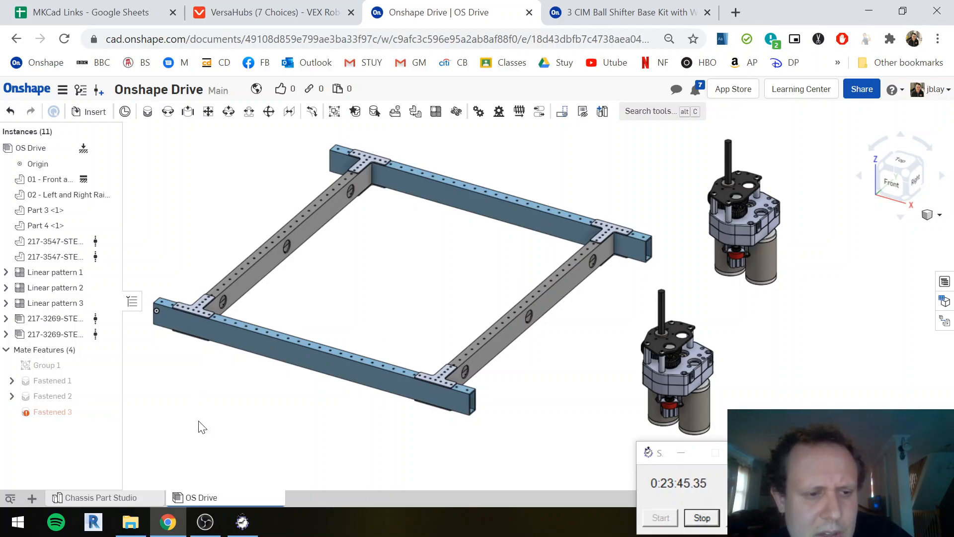
drag(690, 411, 805, 399)
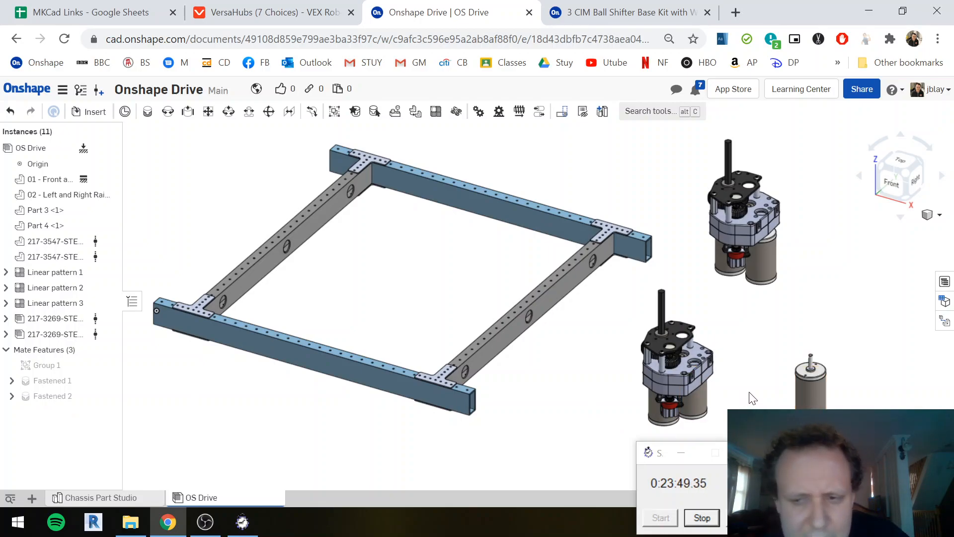
key(ctrl+z)
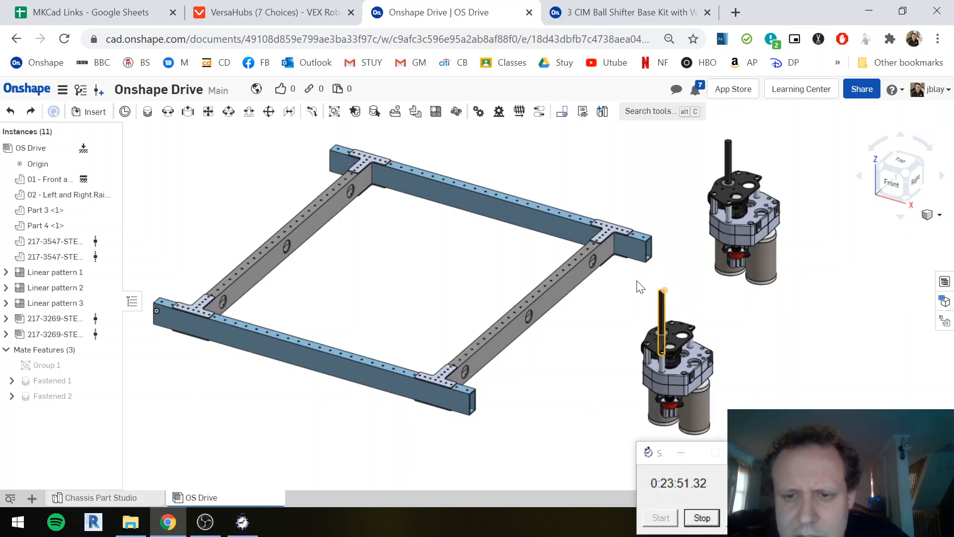
Group the parts of the 217-3269-STEP-20151217 <3> gearbox, and those of the 217-3269-STEP-20151217 <2> gearbox in a separate group
drag(635, 280, 725, 429)
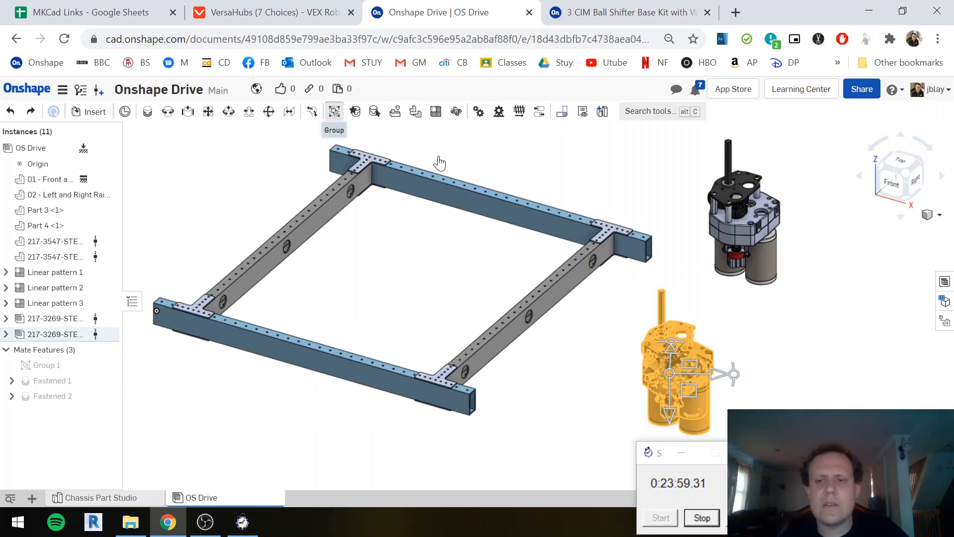
click(334, 112)
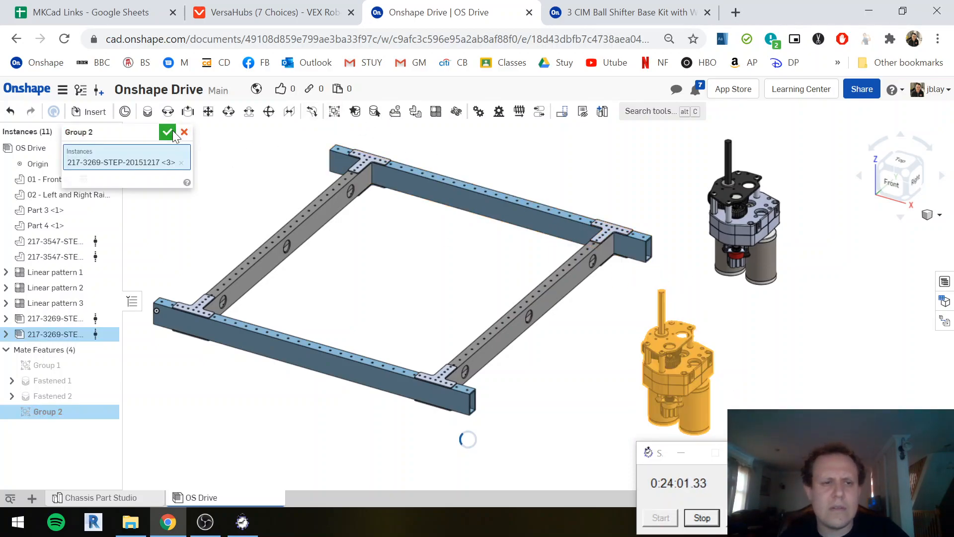
click(169, 132)
drag(800, 312, 695, 131)
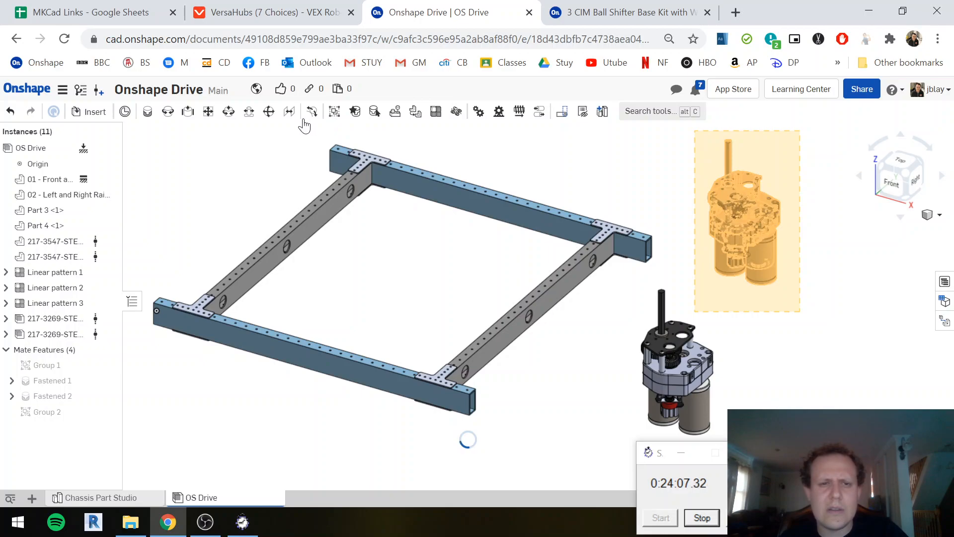
click(335, 120)
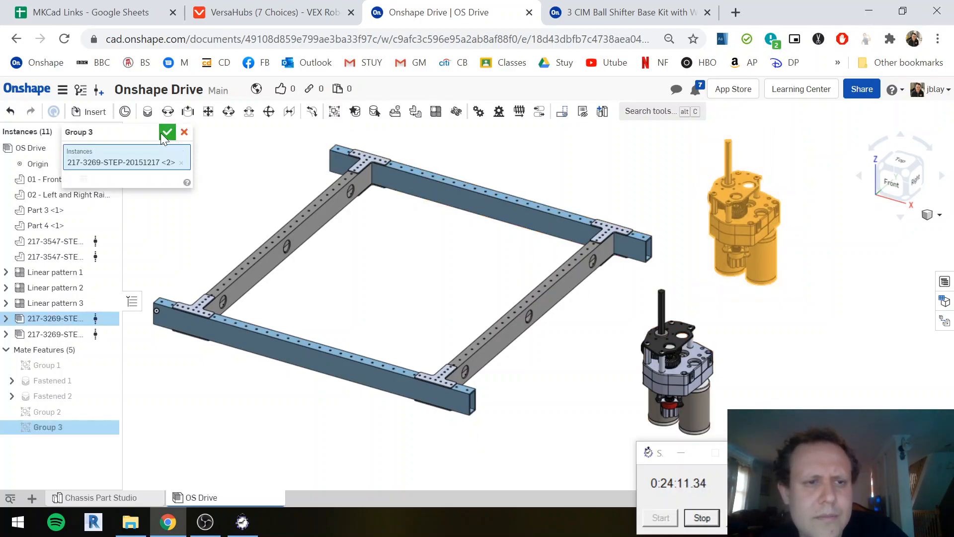
click(166, 133)
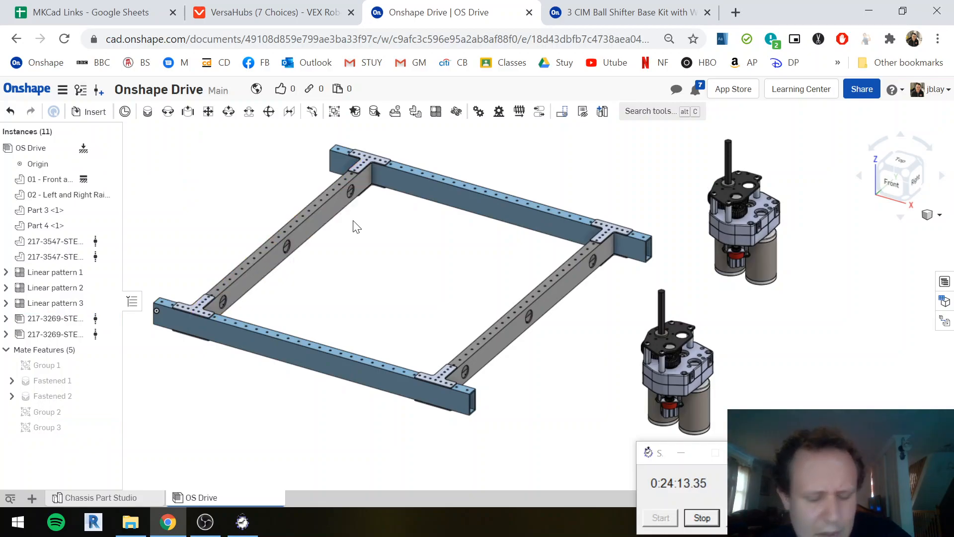
Start a fastened mate joining the nearer gearbox's shaft bearing to the Part 3 <1> side rail, flipped so the motors face inside the chassis
key(m)
scroll(351, 190, up, 8)
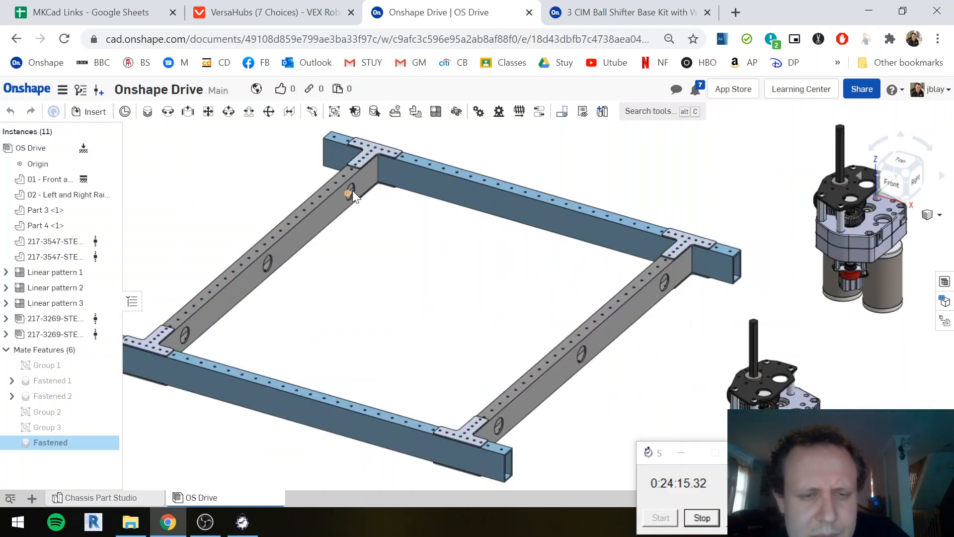
click(354, 175)
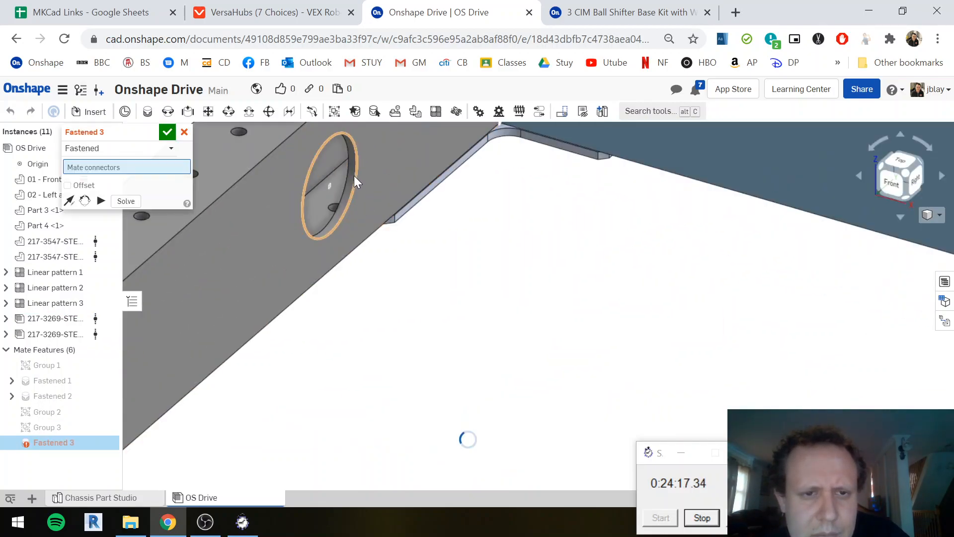
scroll(568, 347, down, 6)
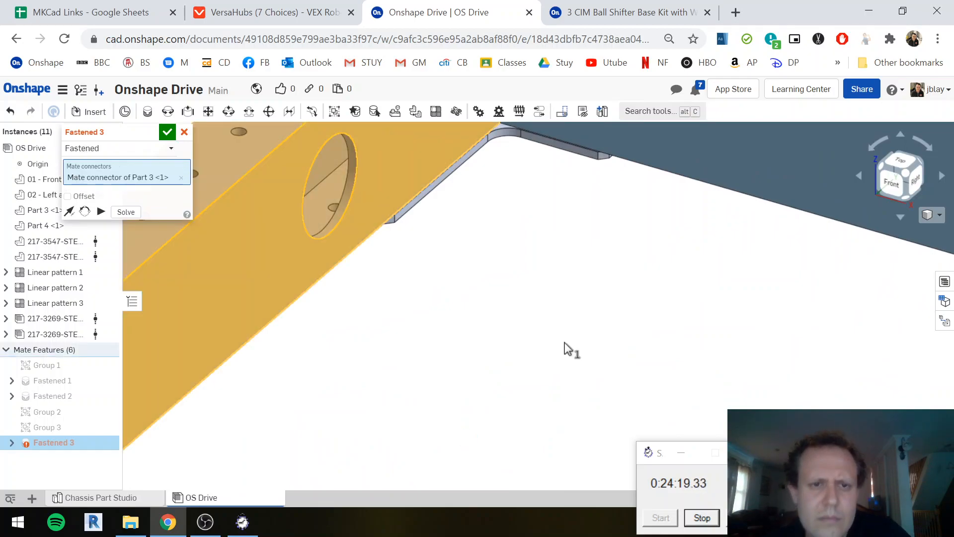
scroll(651, 366, down, 6)
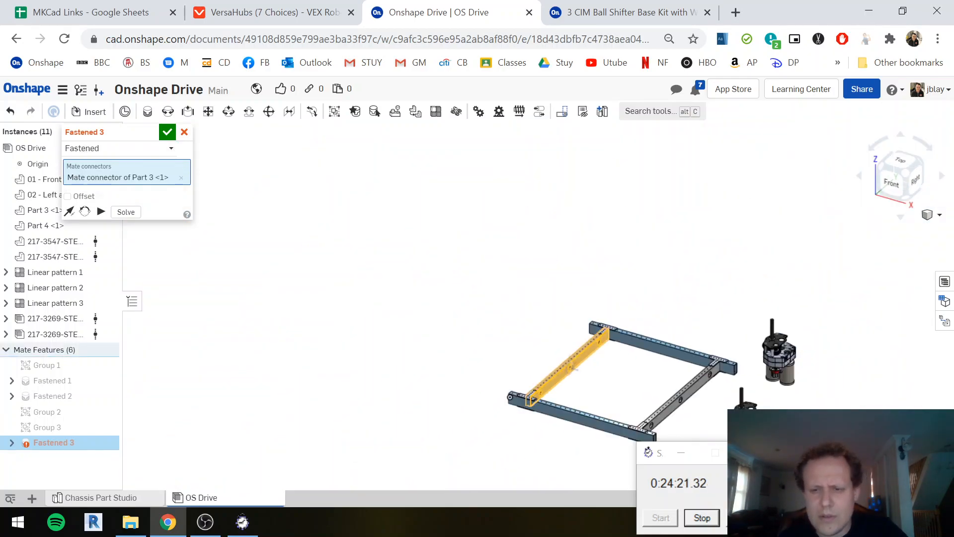
scroll(573, 368, up, 12)
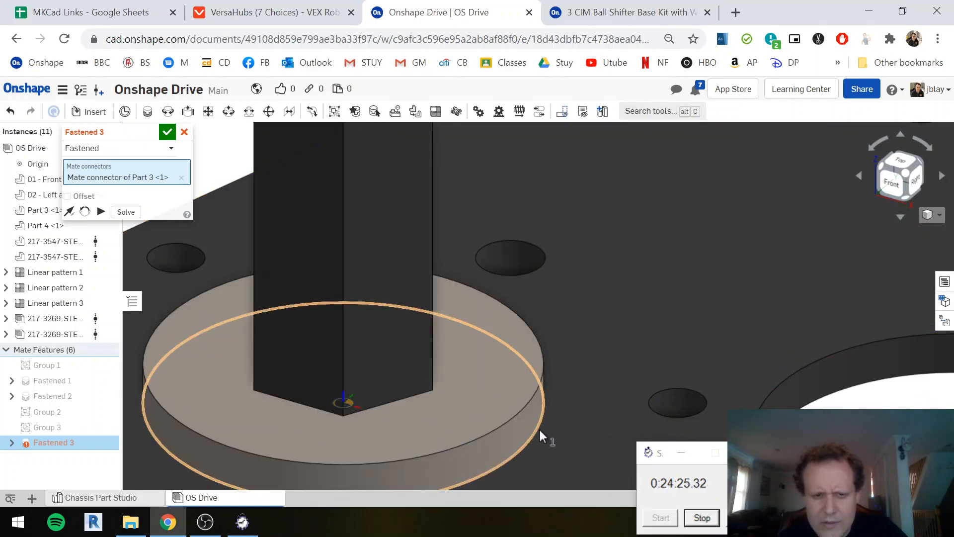
click(539, 430)
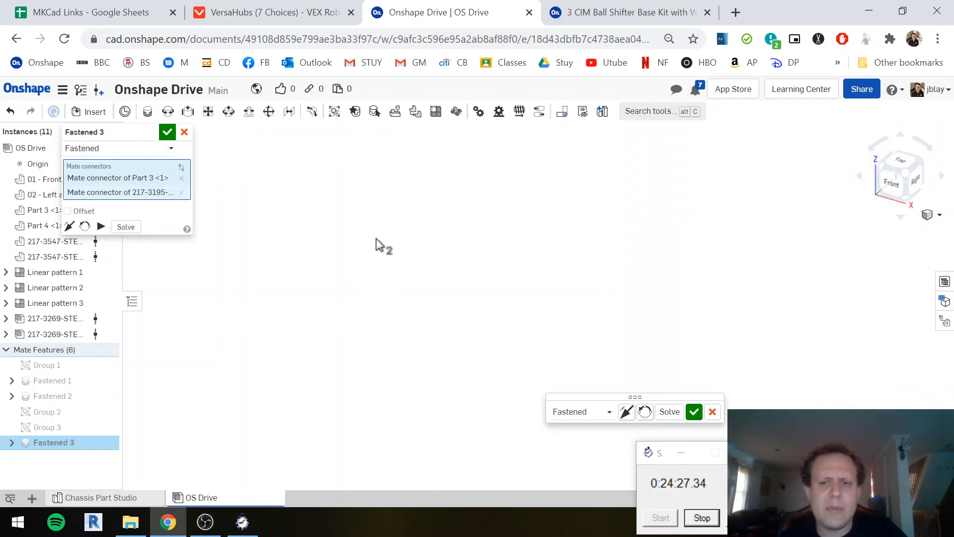
scroll(376, 249, down, 10)
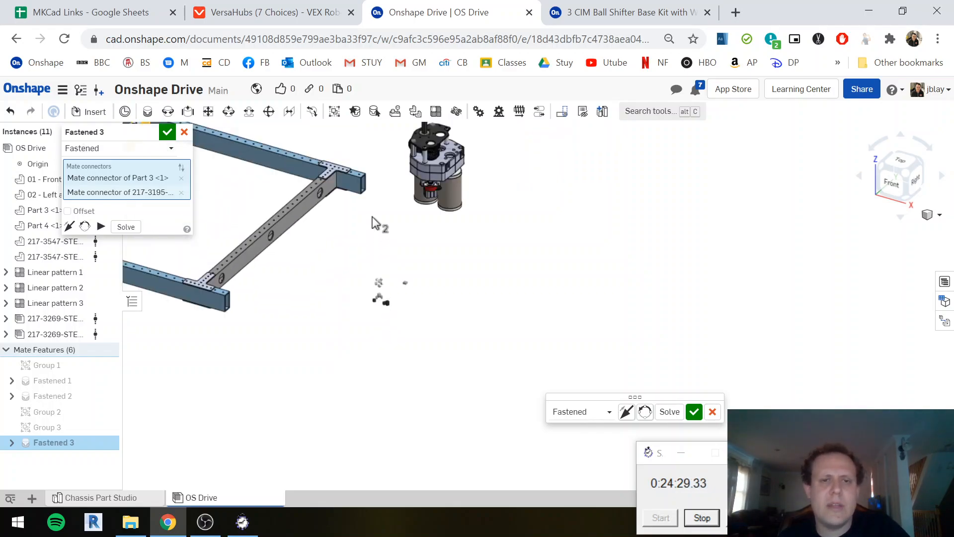
scroll(293, 198, up, 6)
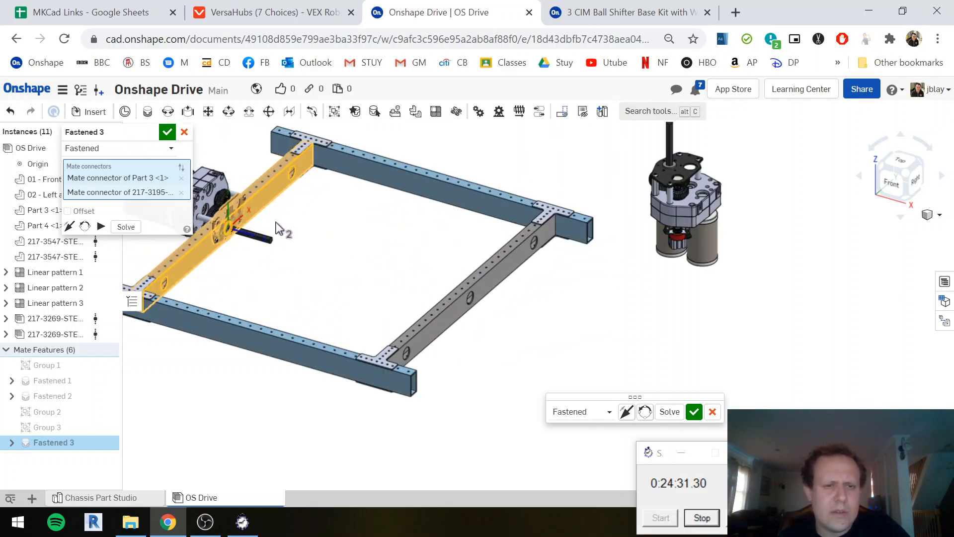
click(627, 413)
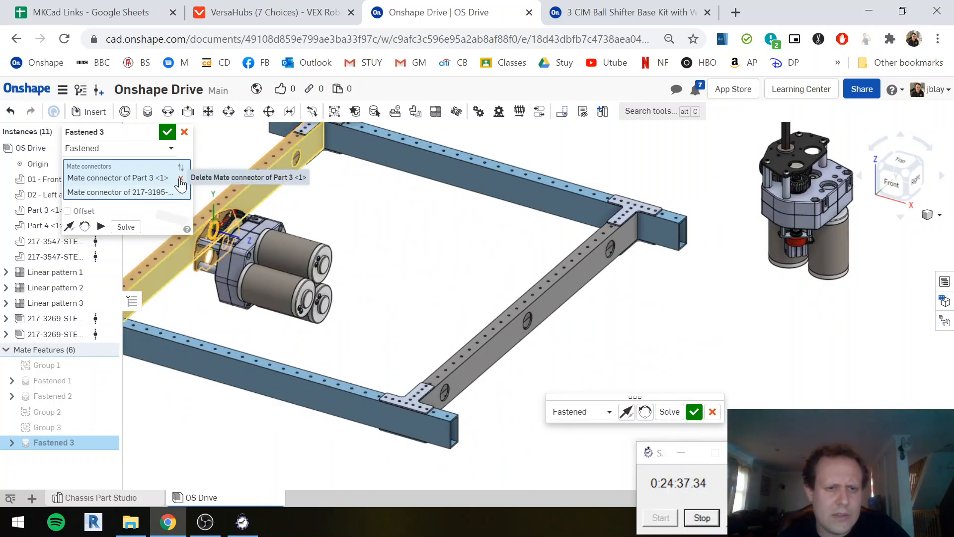
Replace the mate's rail connector with the Part 3 <1> hole nearest the back rail, rotate the gearbox two quarter turns and accept the mate
click(181, 178)
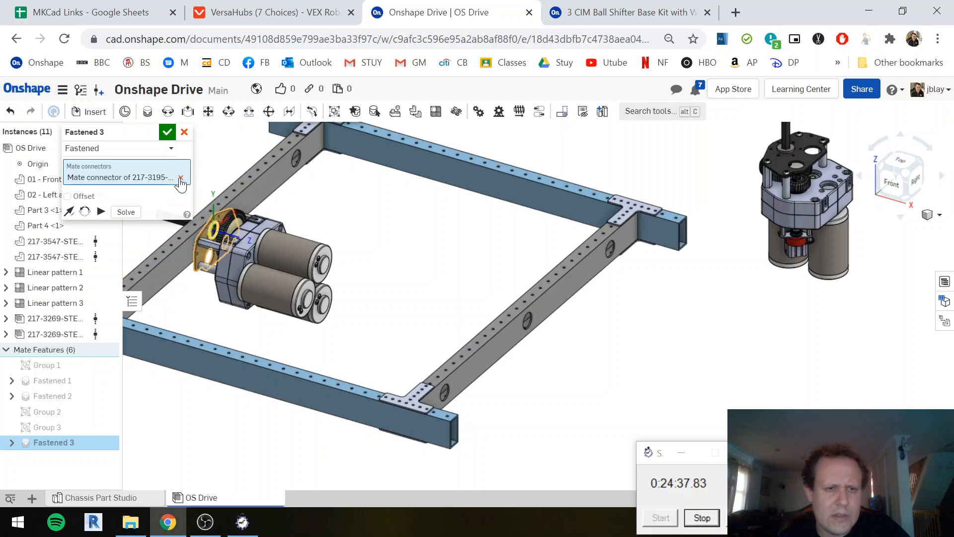
click(298, 159)
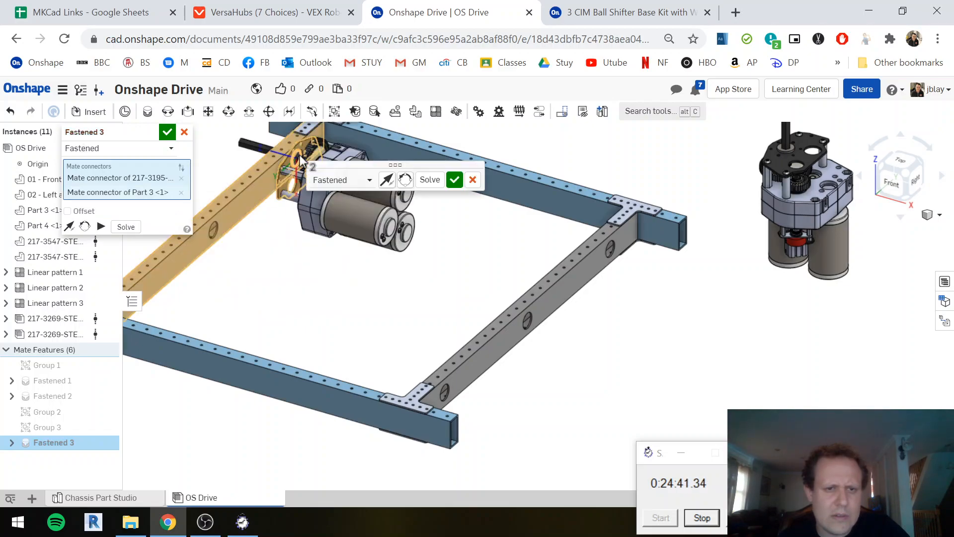
click(406, 181)
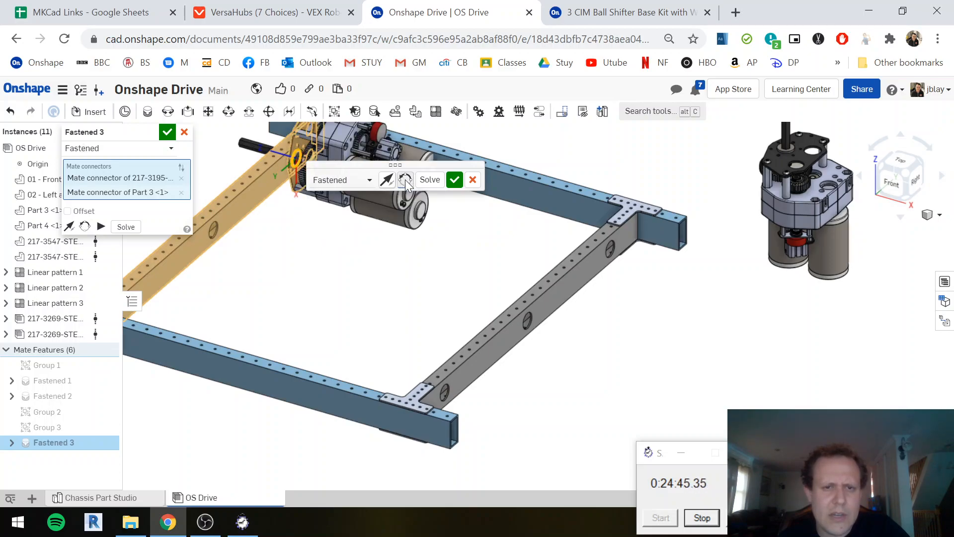
click(405, 180)
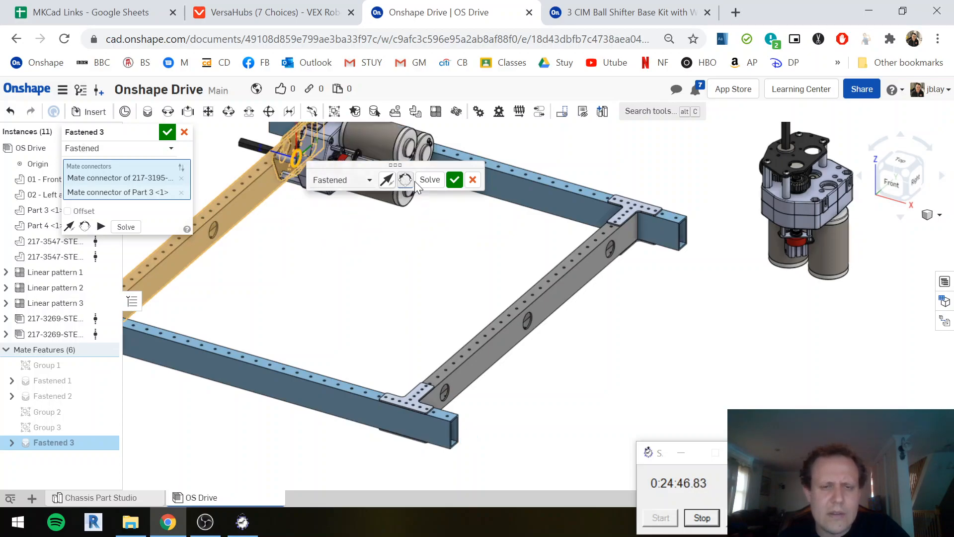
click(455, 182)
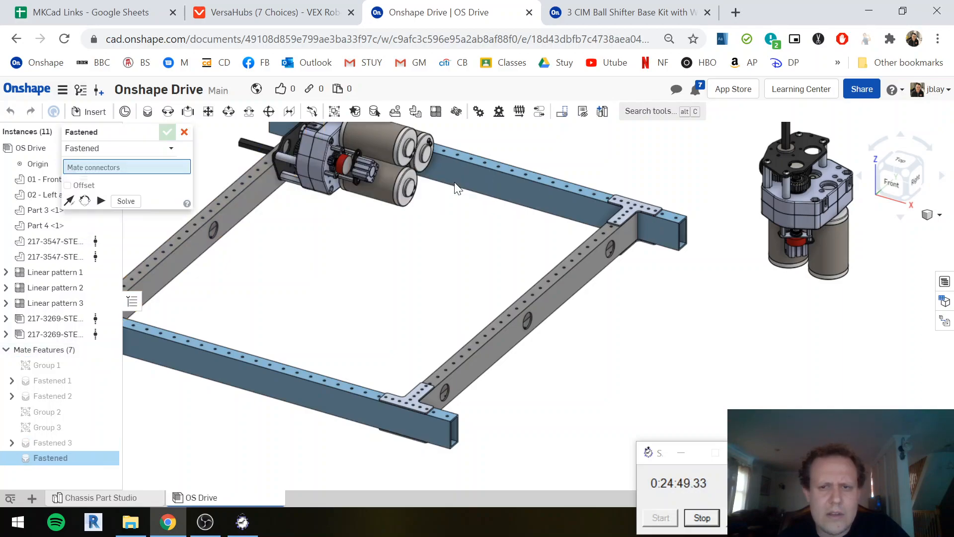
Fasten the other gearbox's shaft bearing to the large hole nearest the back corner of the 02 - Left and Right Rail
scroll(791, 153, up, 8)
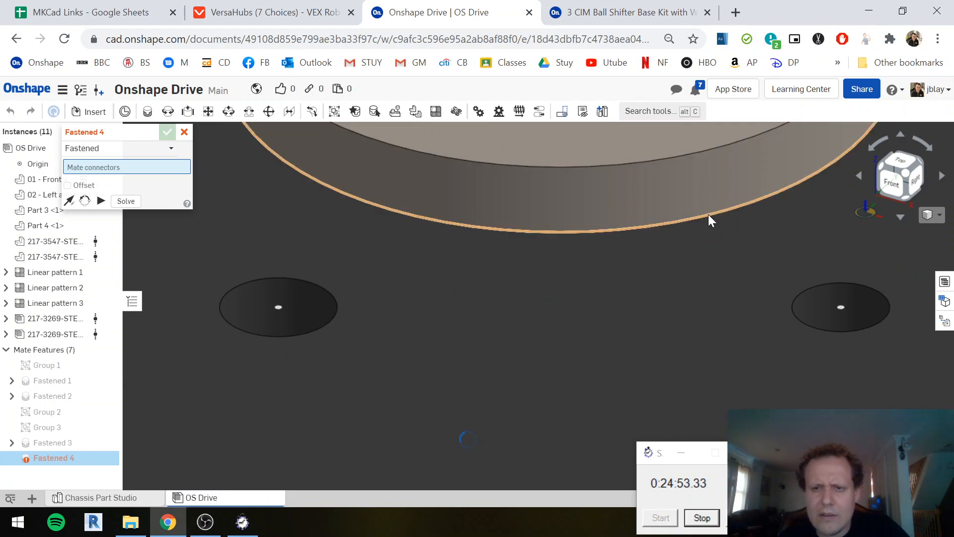
click(708, 214)
scroll(499, 259, down, 10)
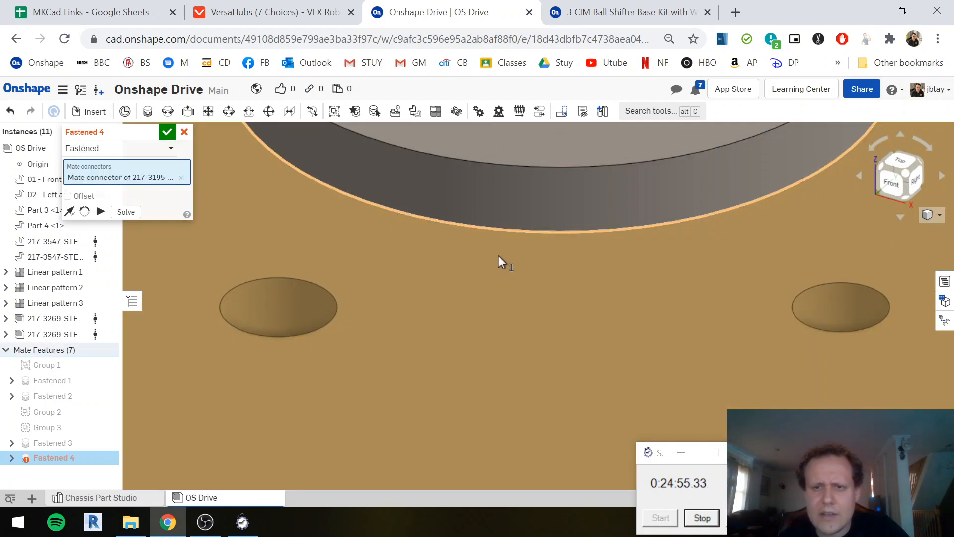
scroll(316, 372, down, 10)
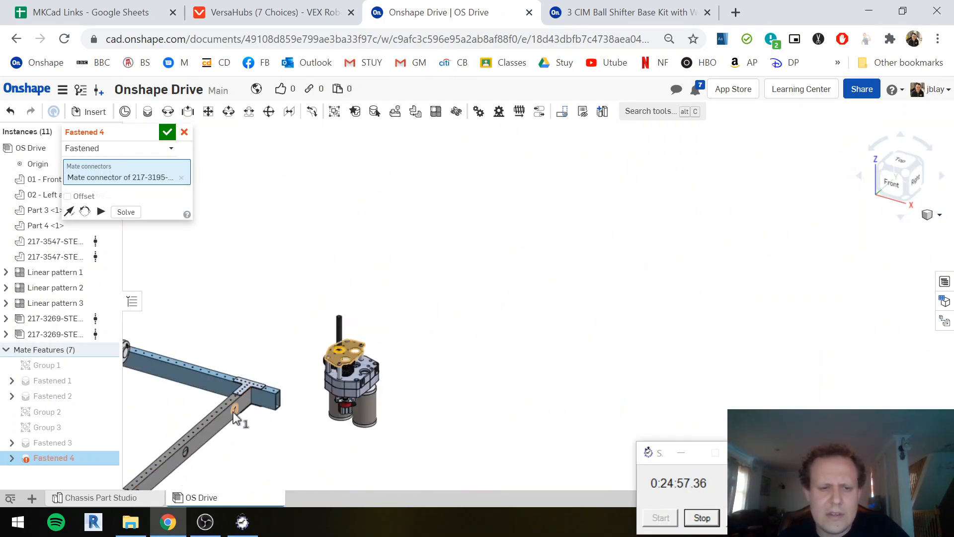
right_drag(213, 400, 267, 424)
scroll(267, 420, up, 10)
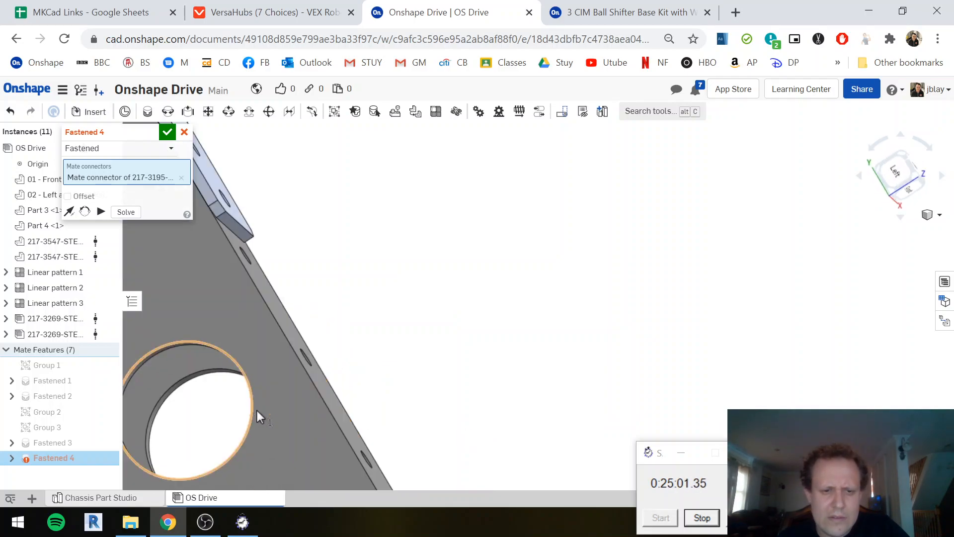
scroll(256, 410, up, 5)
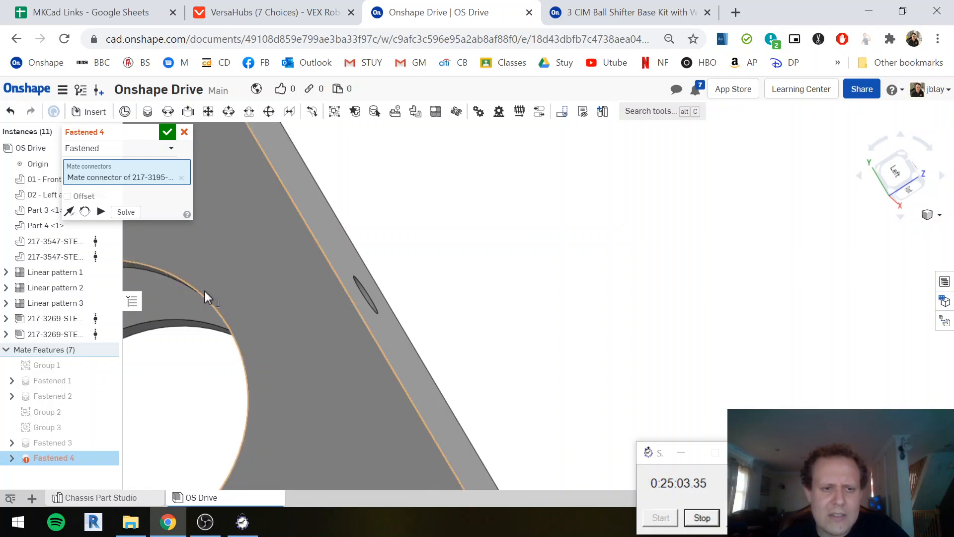
click(195, 288)
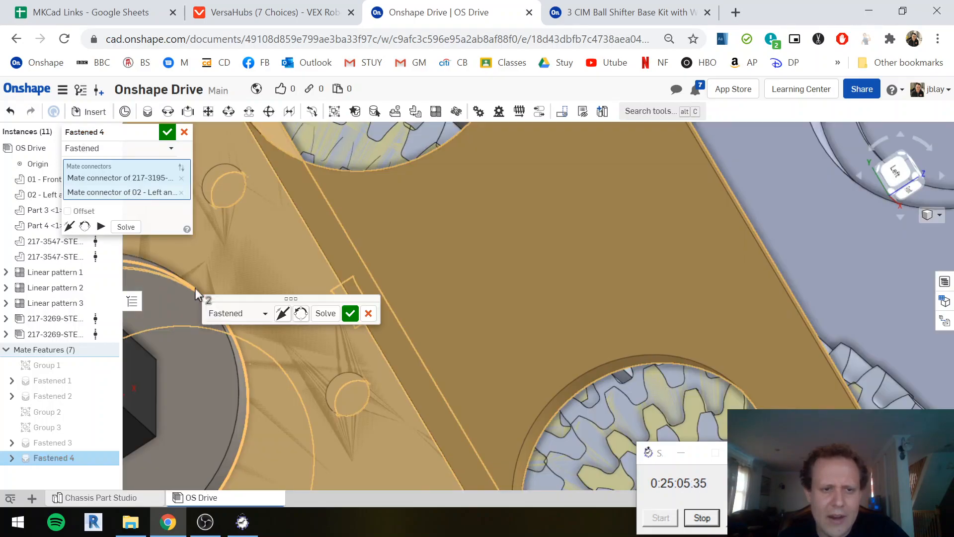
Flip the second gearbox's mate so its motors sit inside the chassis, accept it and leave the mate command
scroll(425, 322, down, 10)
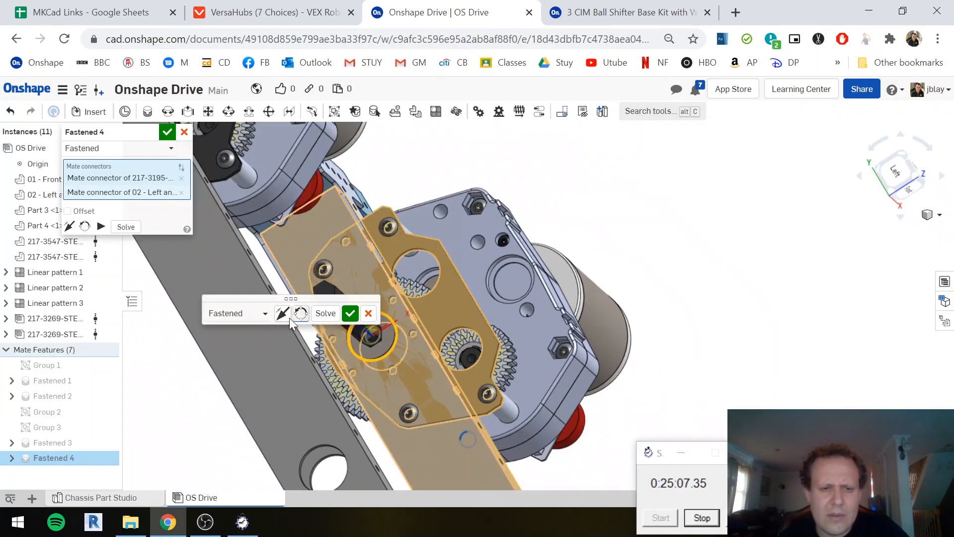
click(283, 317)
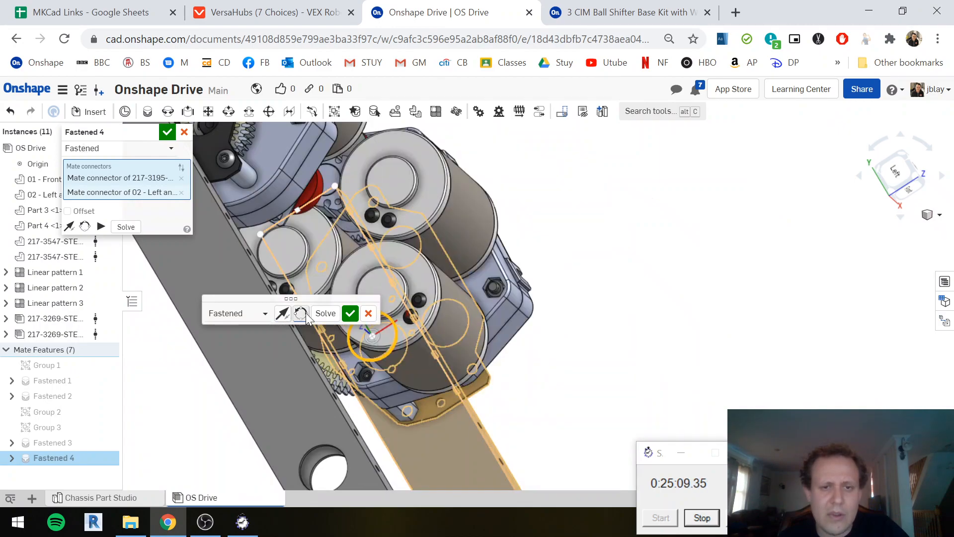
right_drag(537, 322, 393, 329)
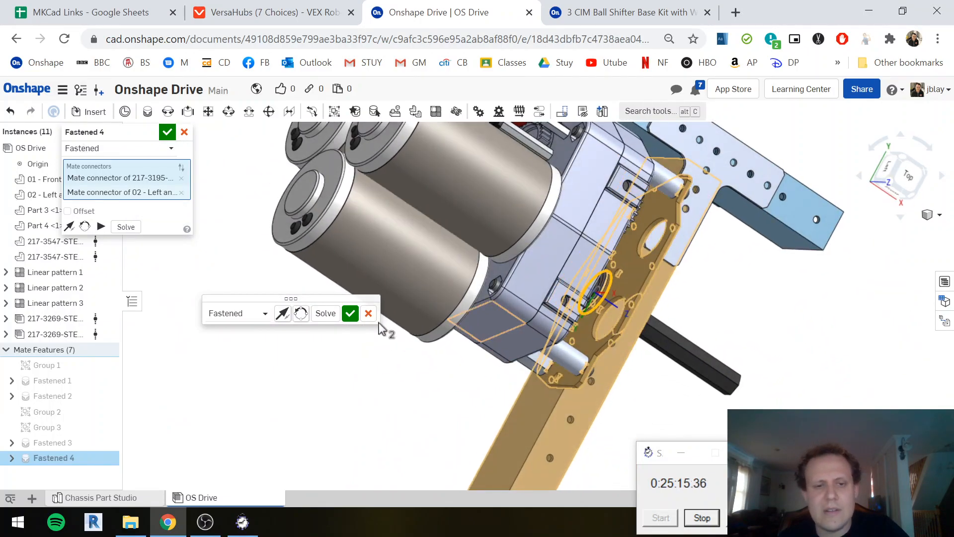
click(350, 313)
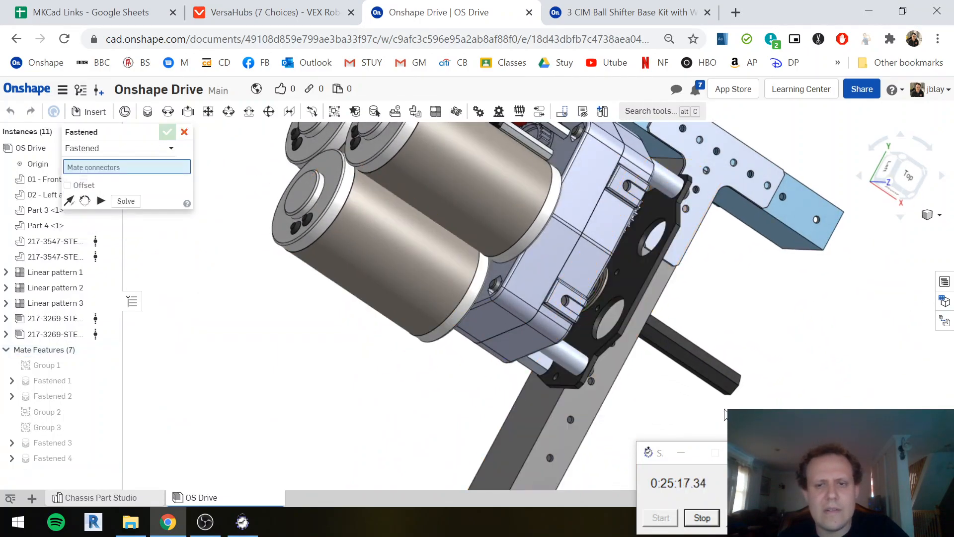
scroll(726, 396, up, 3)
click(168, 134)
click(181, 134)
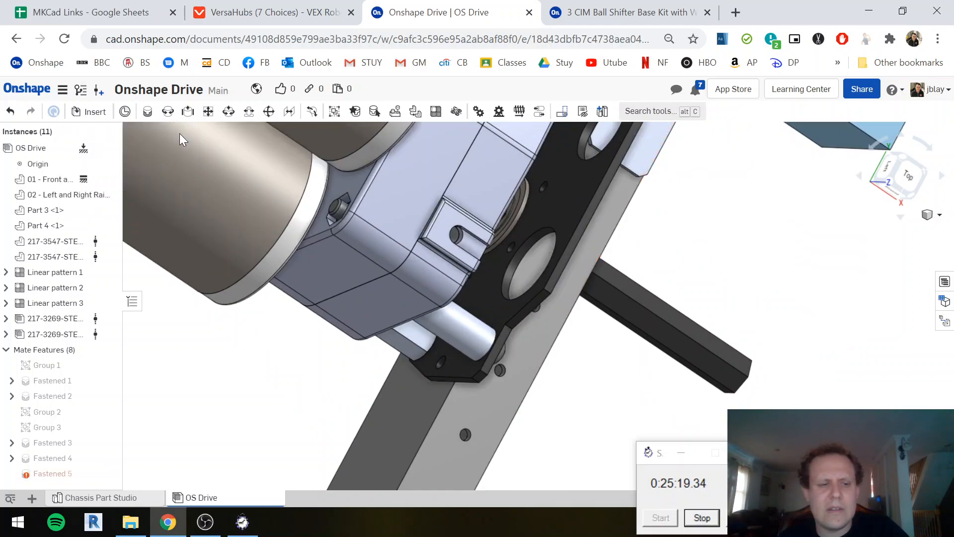
Insert the part 217-4006-STEP-20140807 from the 13.75mm ThunderHex bearing document and place it outside the Part 3 rail near the gearbox shaft
scroll(623, 388, down, 8)
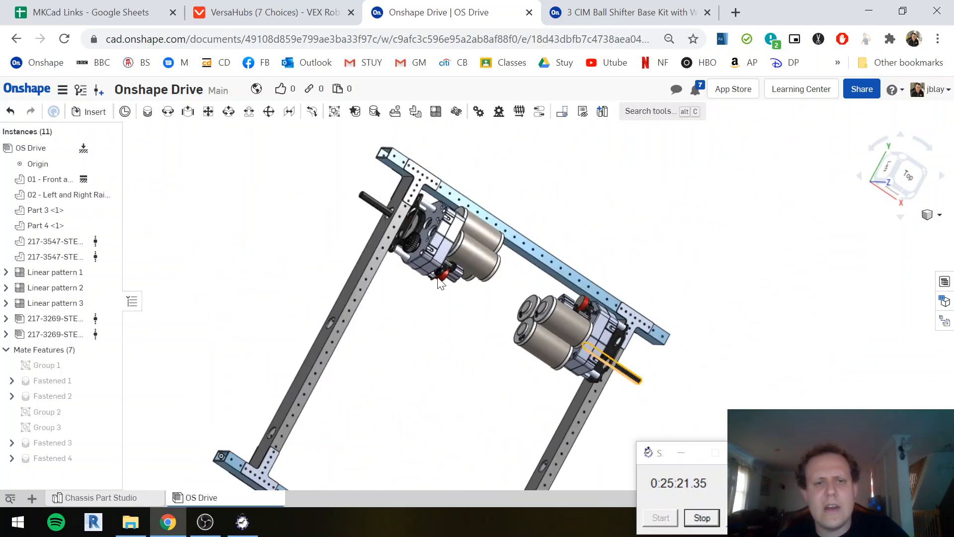
click(94, 113)
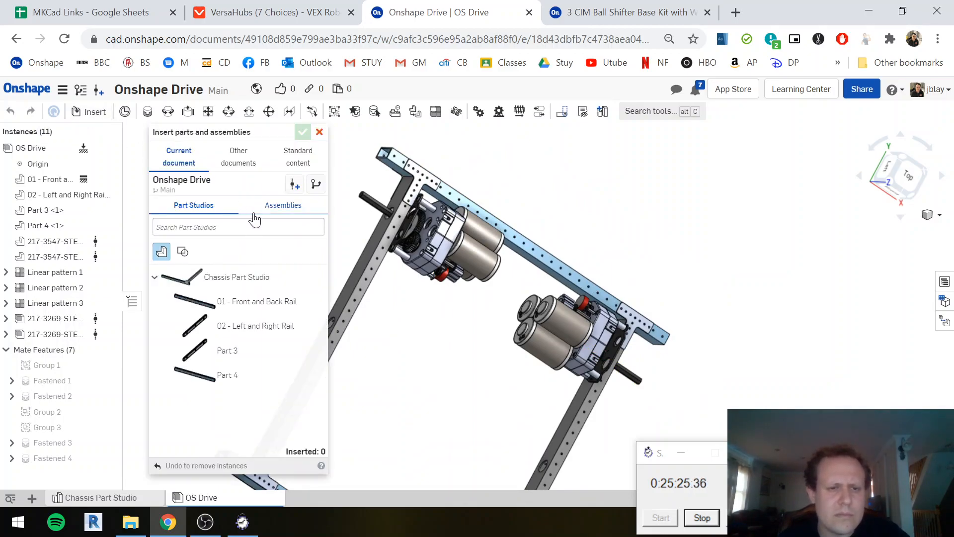
click(245, 168)
click(238, 213)
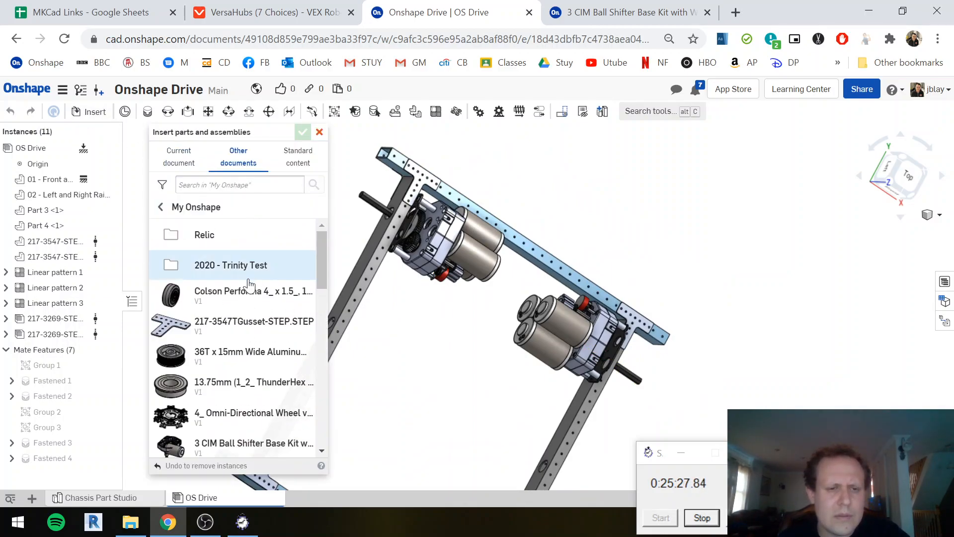
click(244, 388)
click(227, 278)
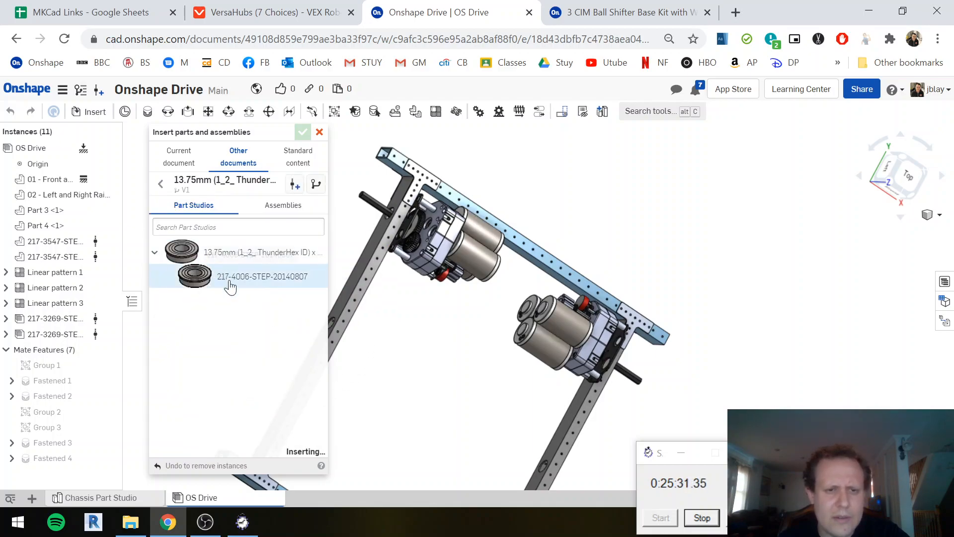
click(342, 224)
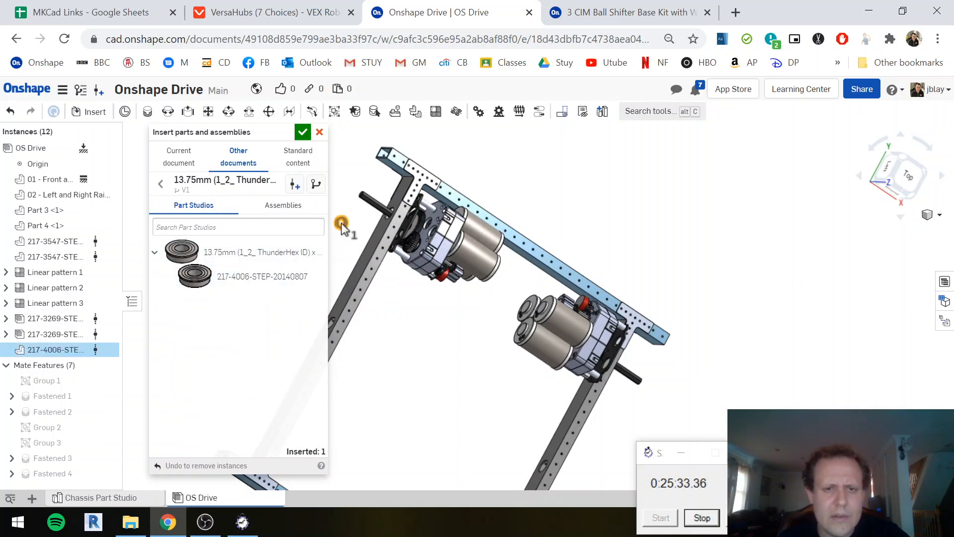
click(303, 134)
Fasten the 217-4006-STEP-20140807 bearing to the outer hole of Part 3 <1> around the gearbox shaft
scroll(381, 245, up, 5)
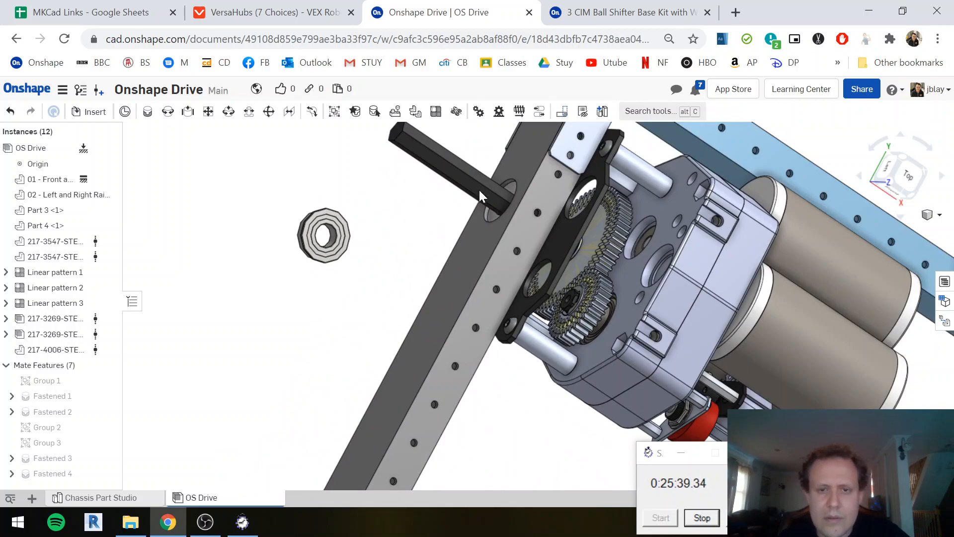
key(m)
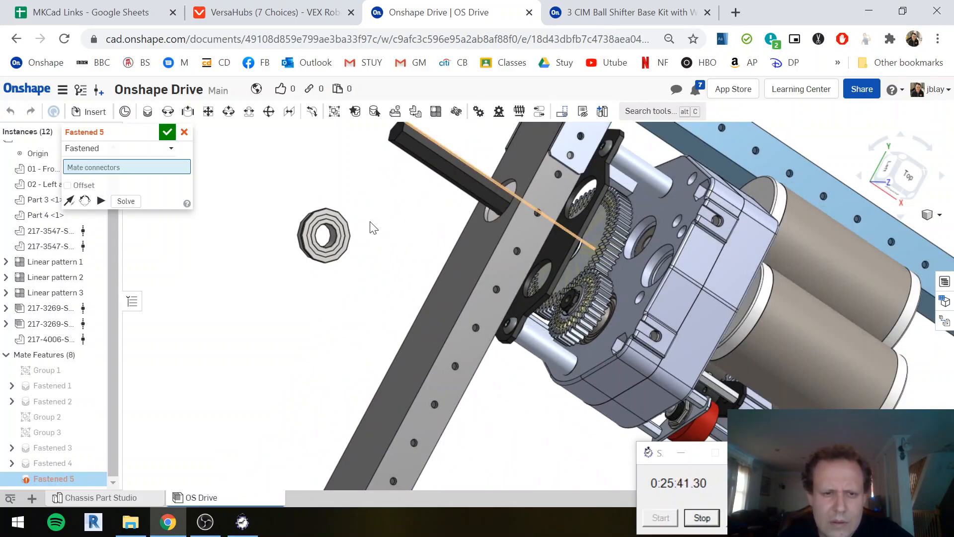
right_drag(372, 239, 454, 260)
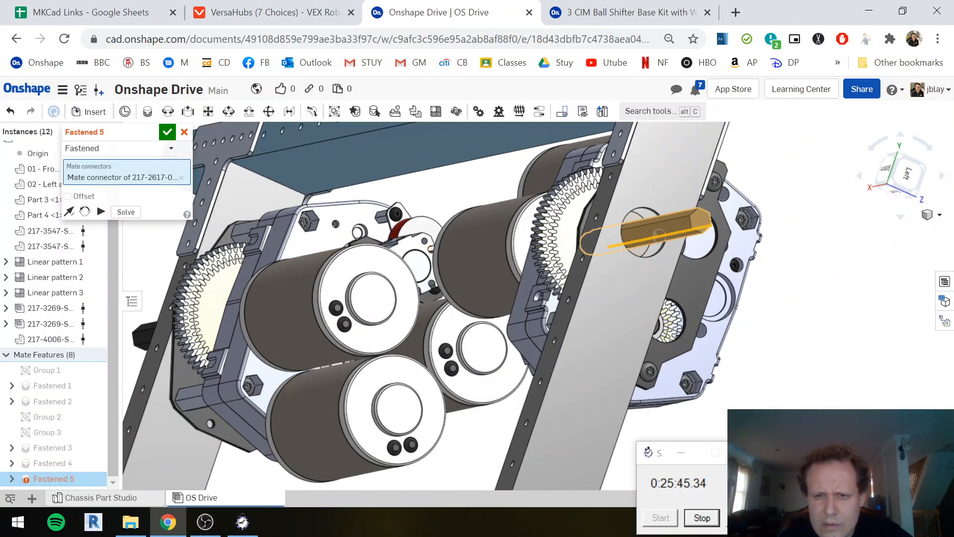
click(180, 178)
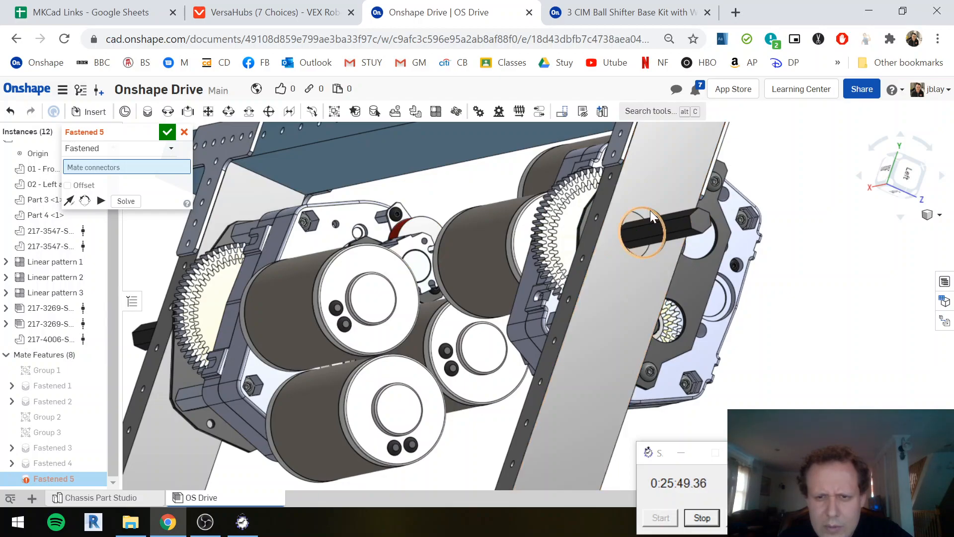
scroll(653, 210, up, 8)
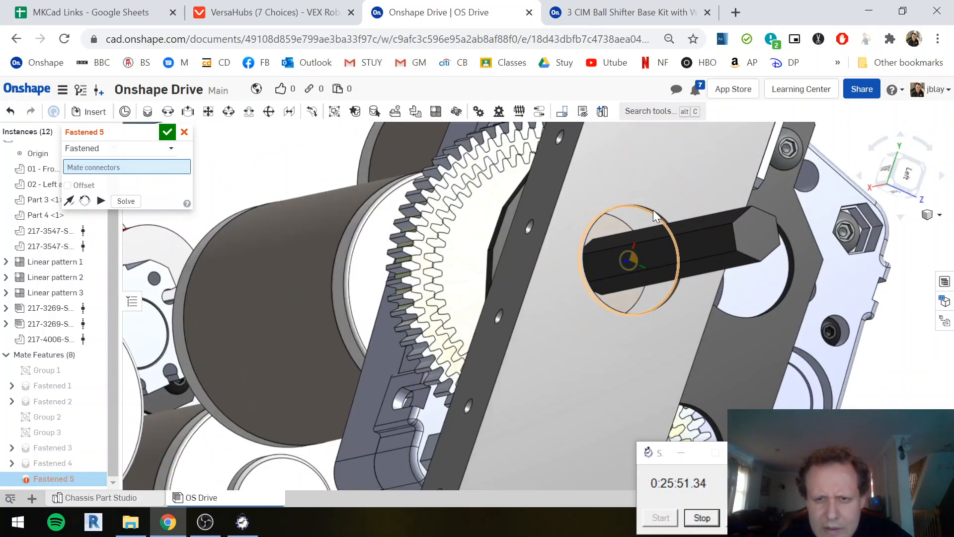
click(646, 209)
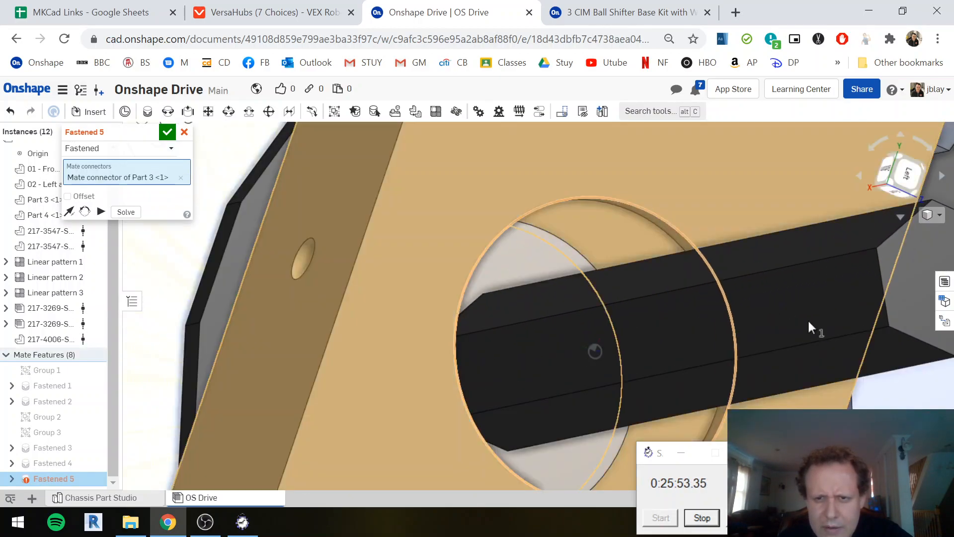
scroll(795, 318, down, 8)
scroll(830, 375, down, 6)
scroll(838, 408, up, 8)
scroll(838, 408, up, 5)
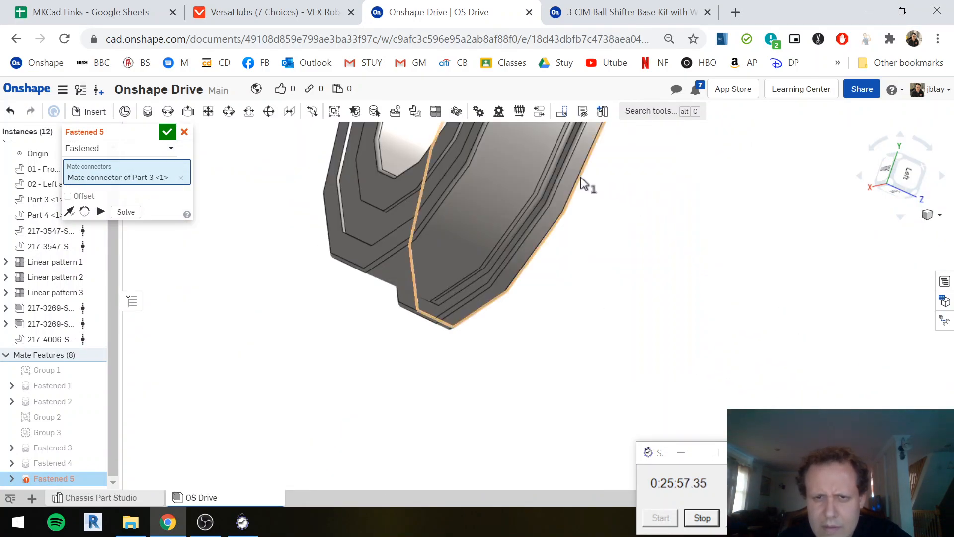
click(556, 168)
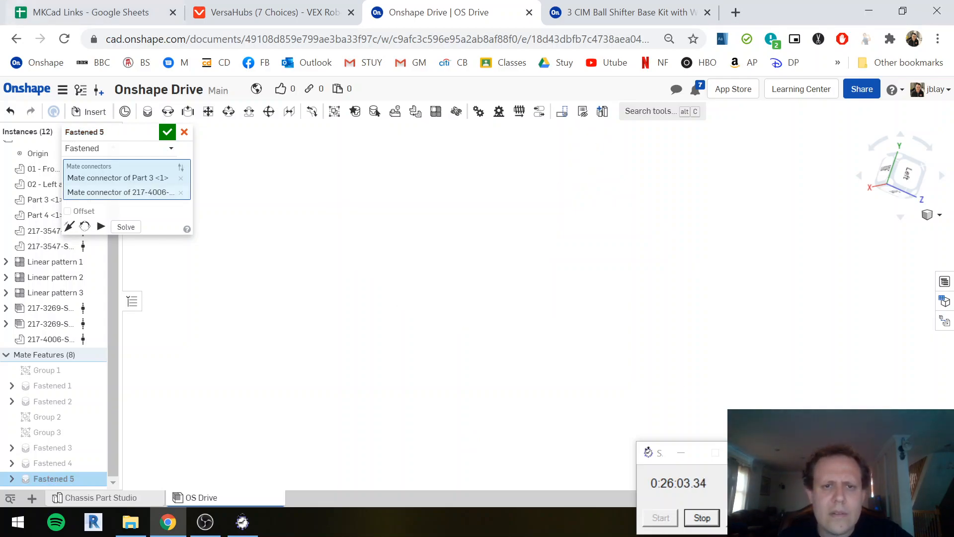
Flip the bearing's mate direction so it seats in the rail hole, accept it and leave the mate command
scroll(363, 233, down, 10)
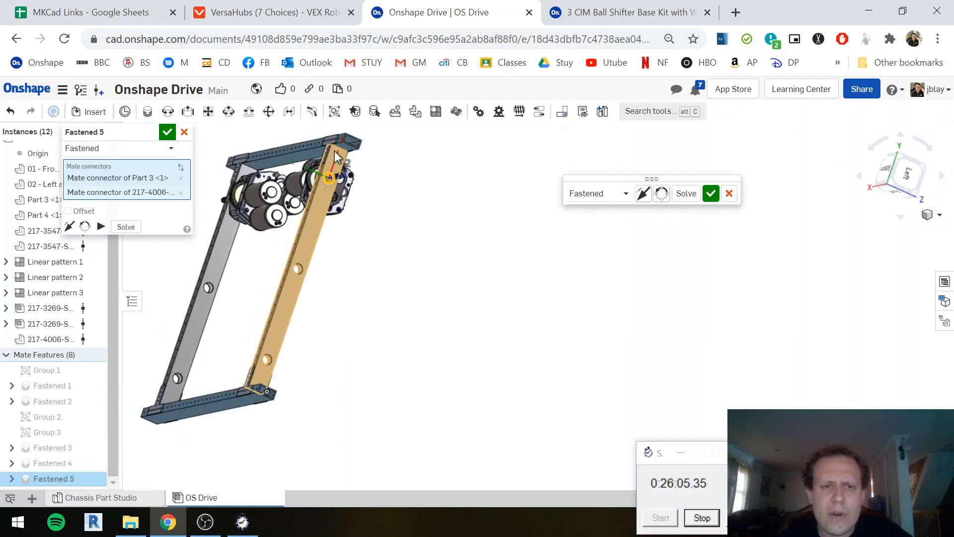
scroll(318, 219, up, 10)
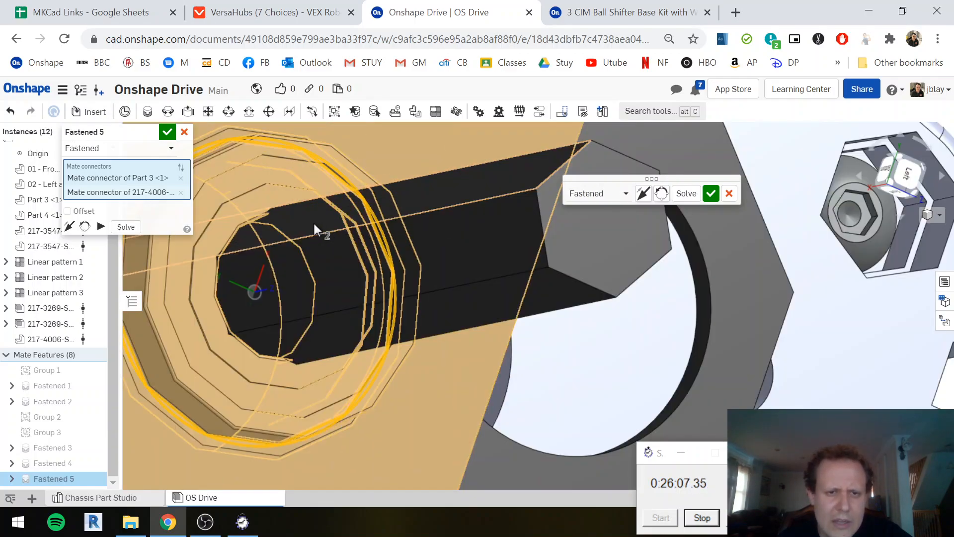
scroll(312, 220, down, 3)
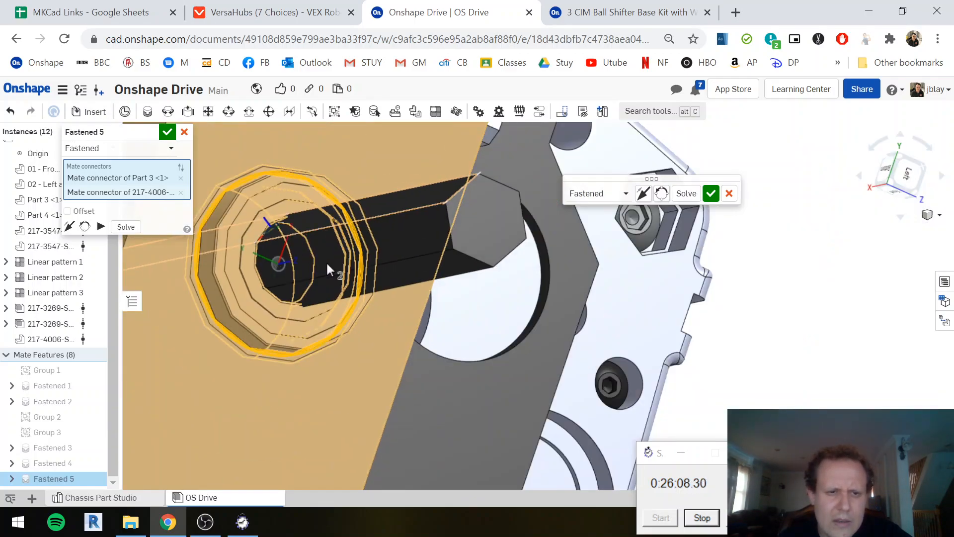
click(646, 195)
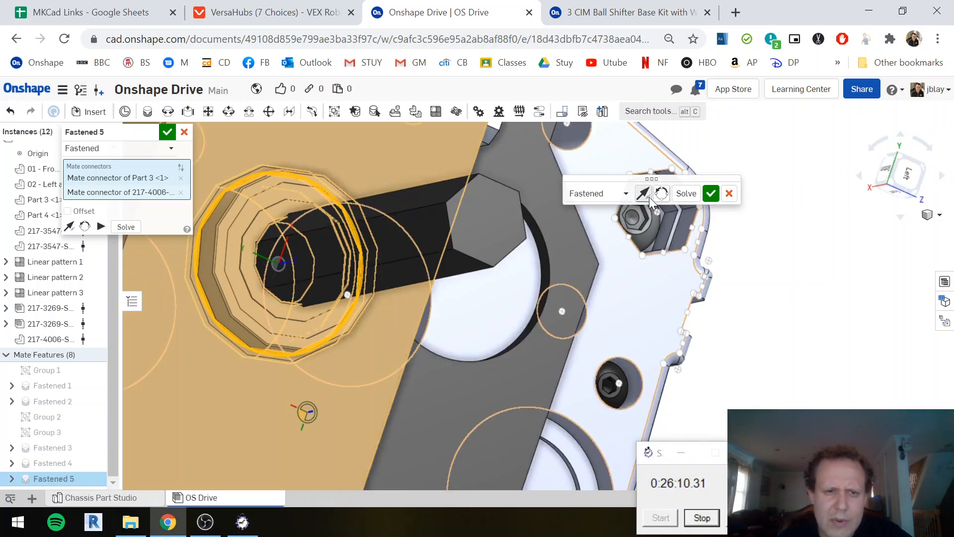
click(713, 196)
key(m)
scroll(308, 295, down, 4)
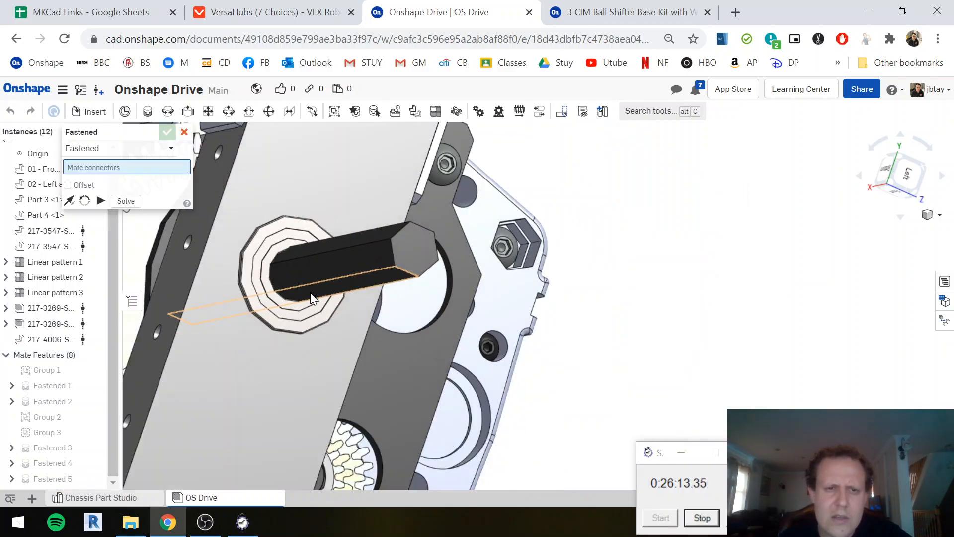
click(184, 133)
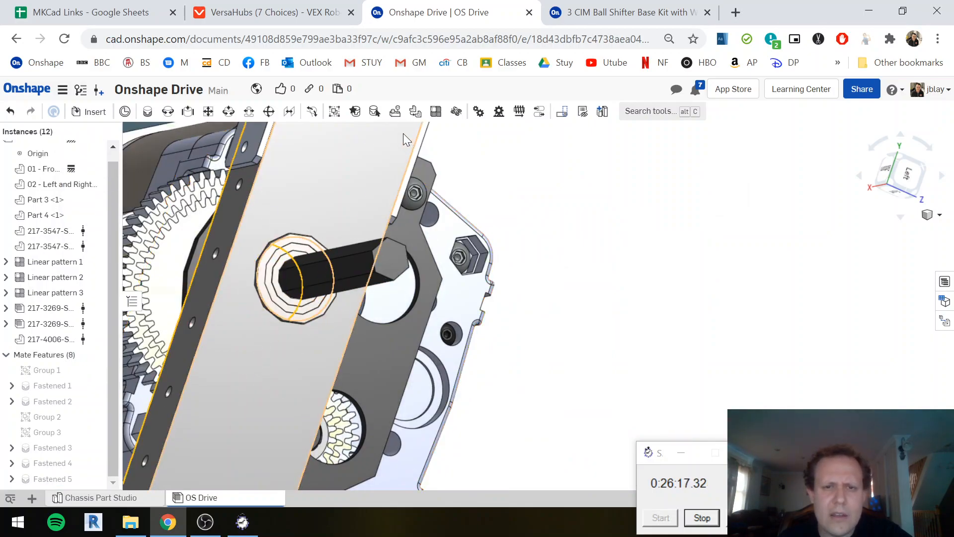
Set up a linear pattern of the shaft bearing along the long edge of Part 3 <1> with a distance of 10.5 in
click(437, 113)
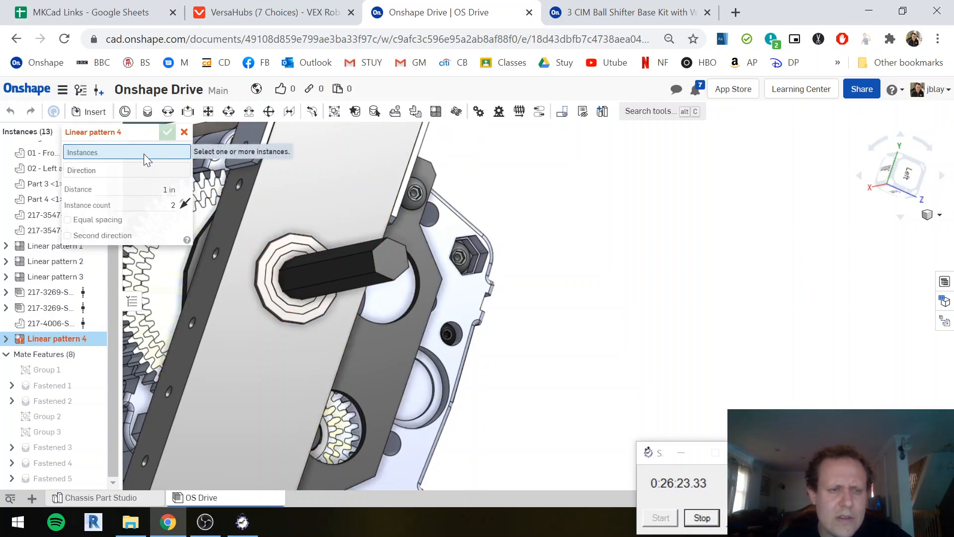
click(277, 252)
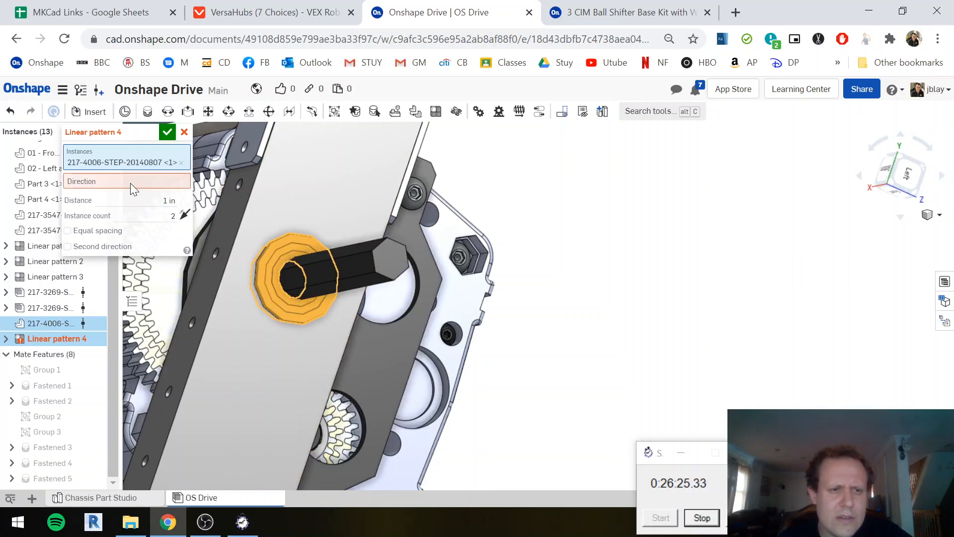
click(131, 182)
click(238, 234)
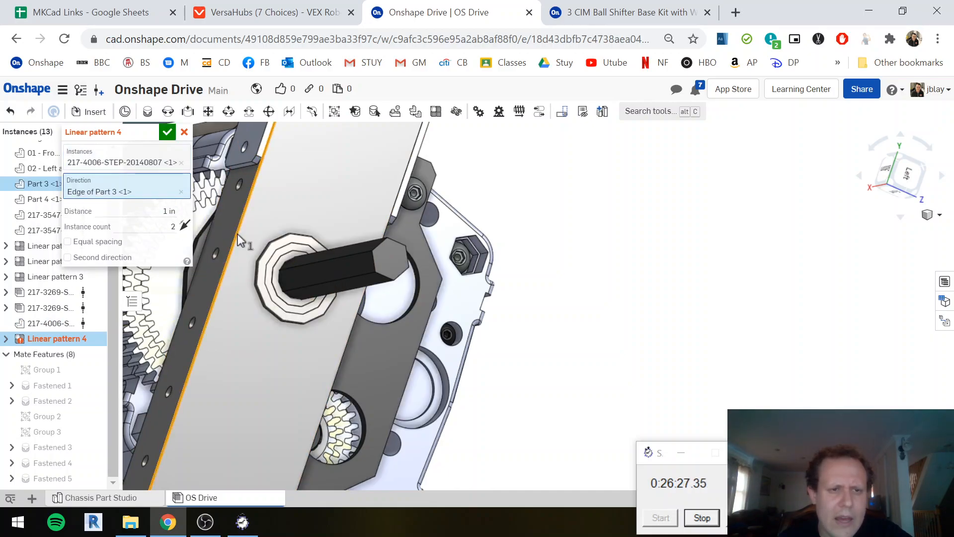
click(168, 212)
text(10.5)
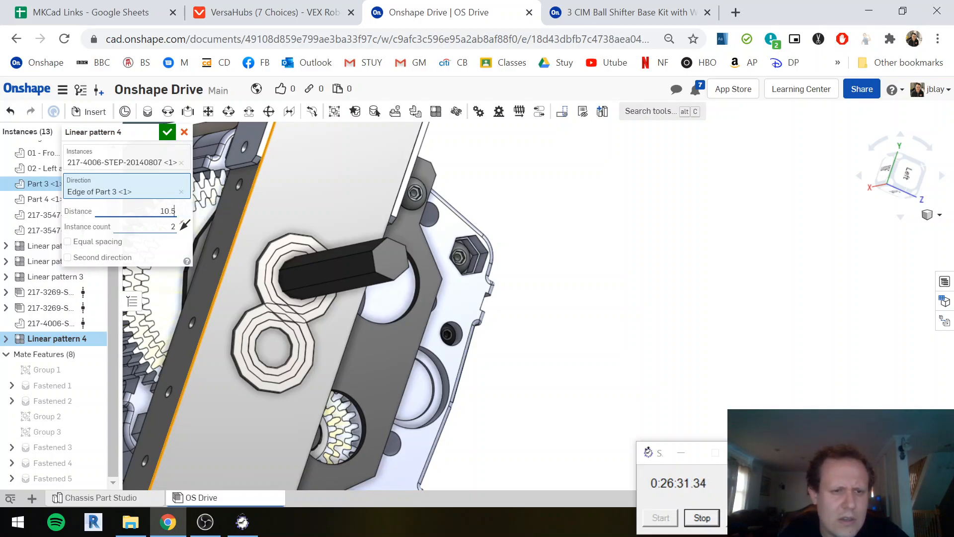
Set the bearing pattern's instance count to 3, turn on equal spacing and accept the pattern
key(BackSpace)
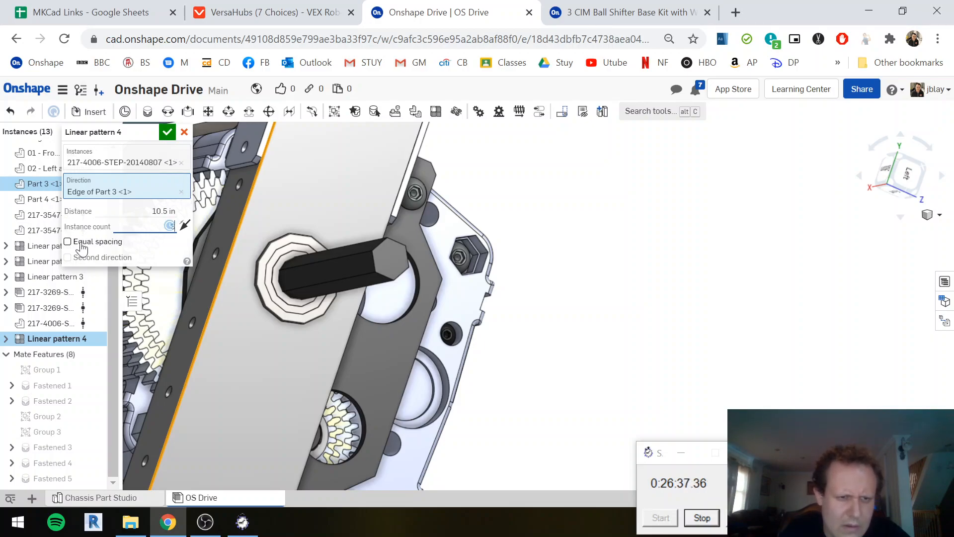
click(79, 243)
scroll(274, 351, down, 5)
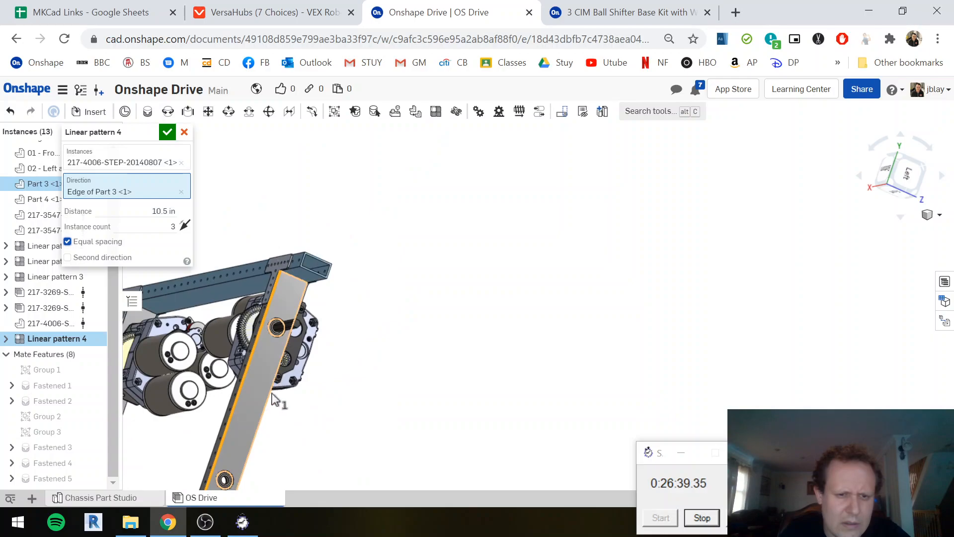
click(165, 132)
middle_drag(290, 434, 366, 322)
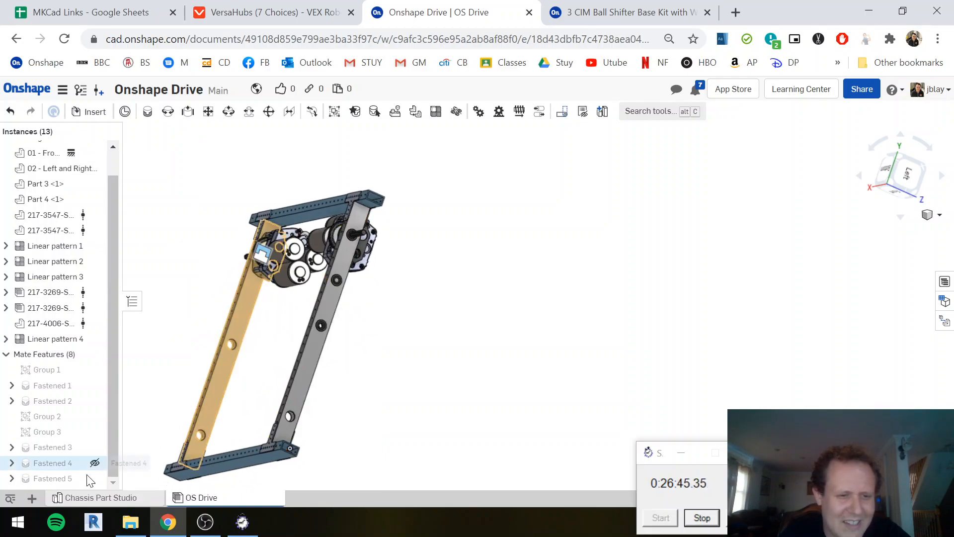
Edit Linear pattern 4 to turn off equal spacing, and accept the change
right_click(53, 340)
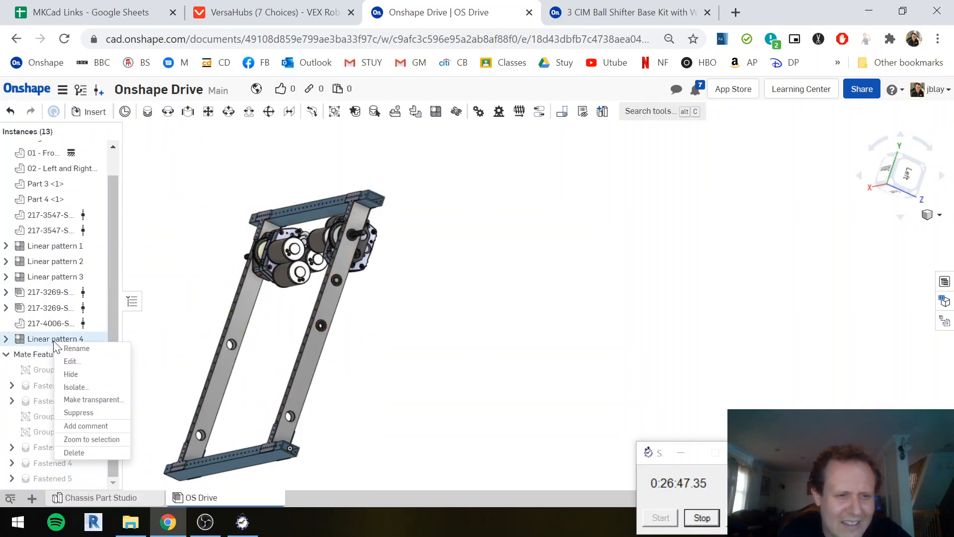
click(70, 362)
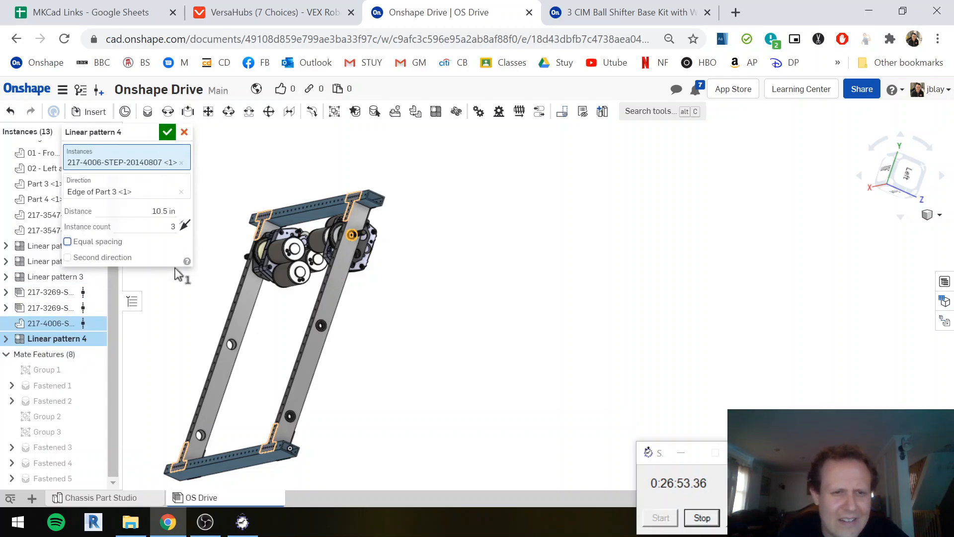
click(168, 133)
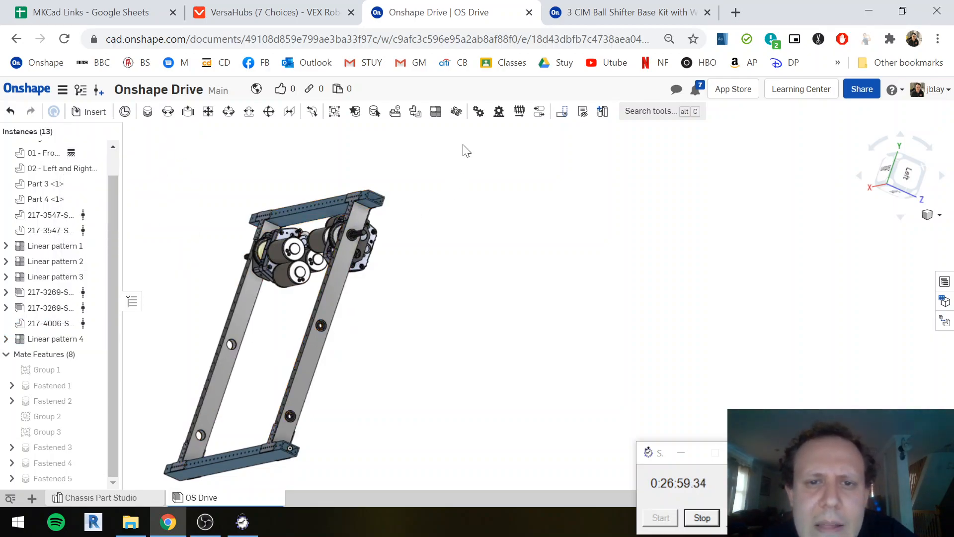
click(433, 112)
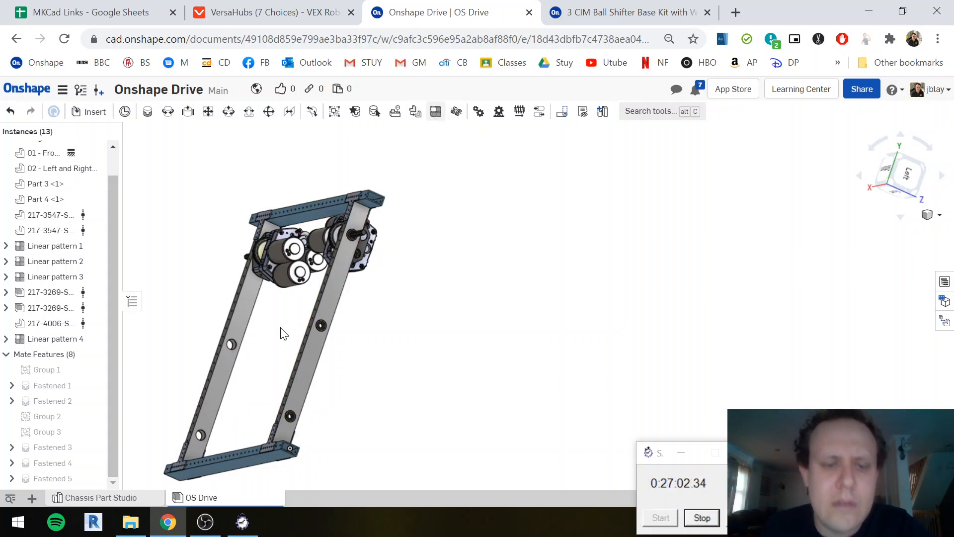
click(321, 328)
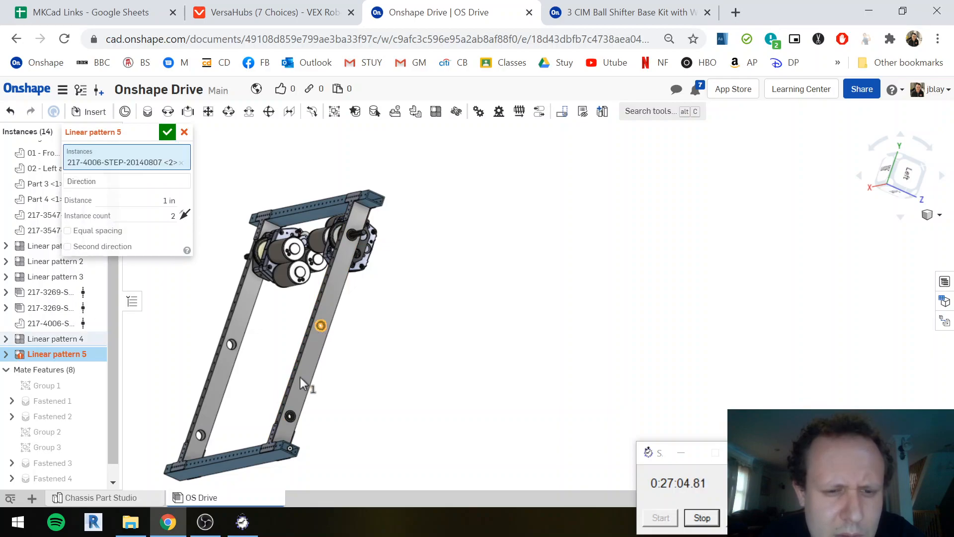
click(289, 416)
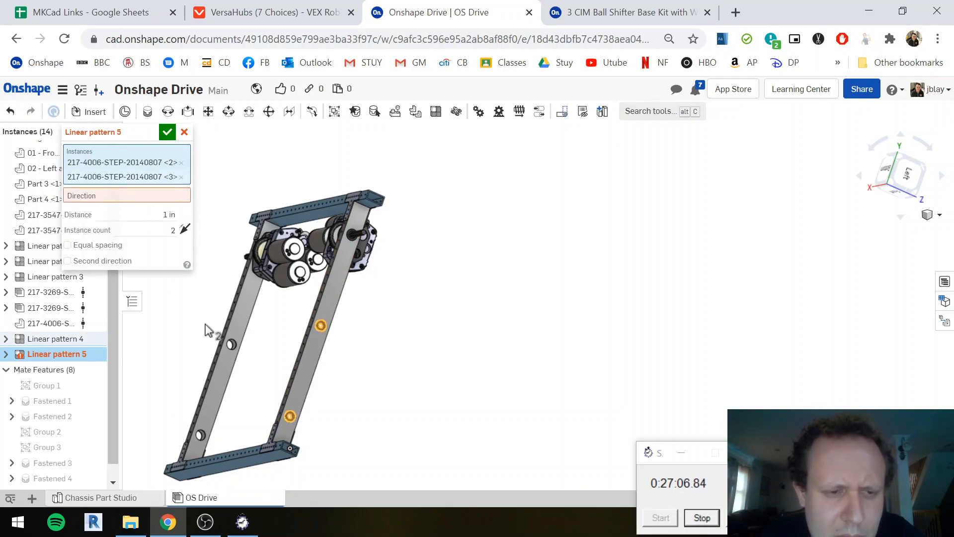
click(138, 198)
scroll(283, 437, up, 5)
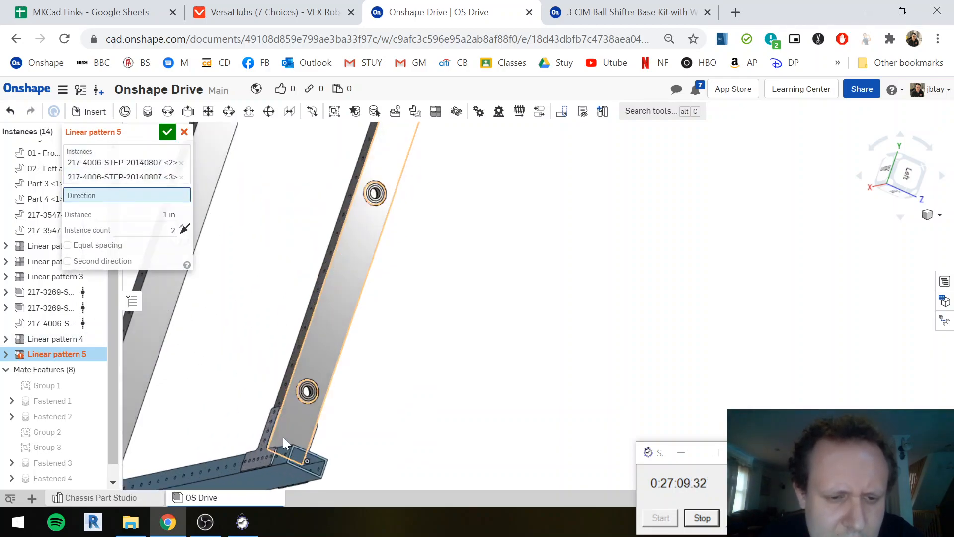
click(295, 452)
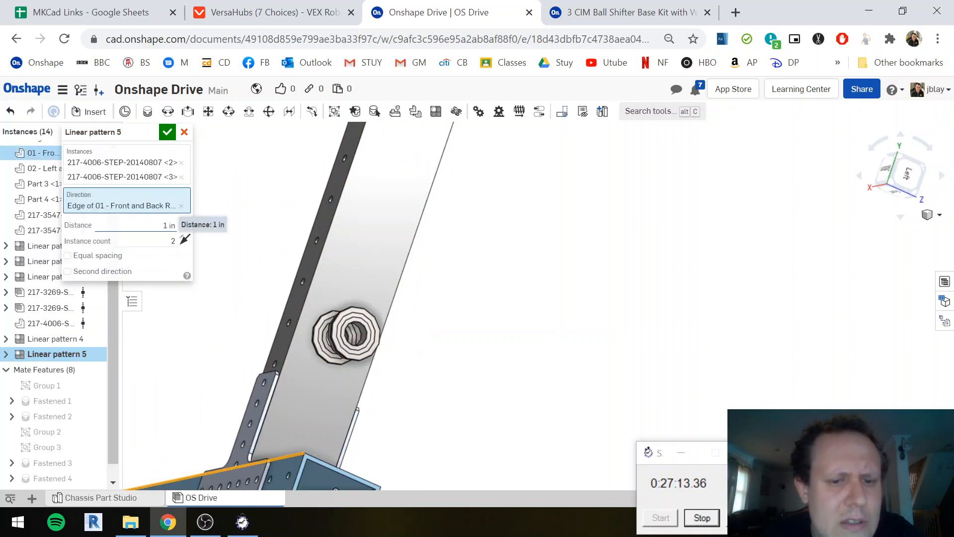
click(181, 244)
right_drag(261, 271, 310, 299)
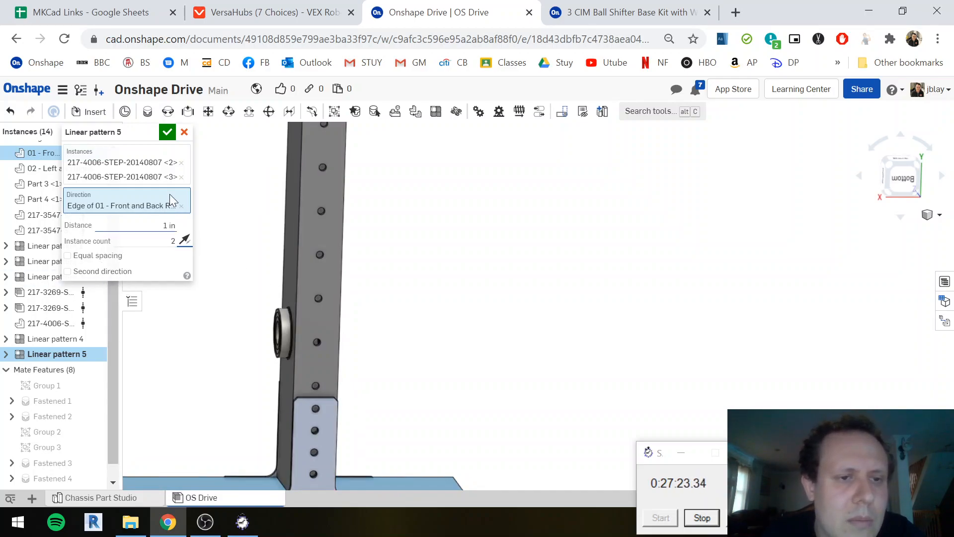
click(184, 132)
Set up a linear pattern of the two patterned bearings along the edge of the front and back rail with a 24 in distance
scroll(383, 308, down, 5)
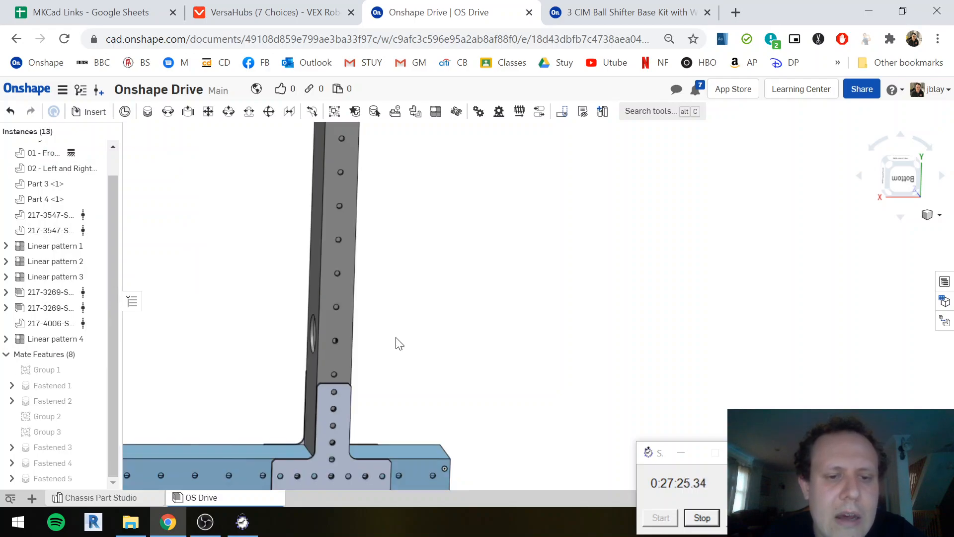
right_drag(374, 294, 358, 308)
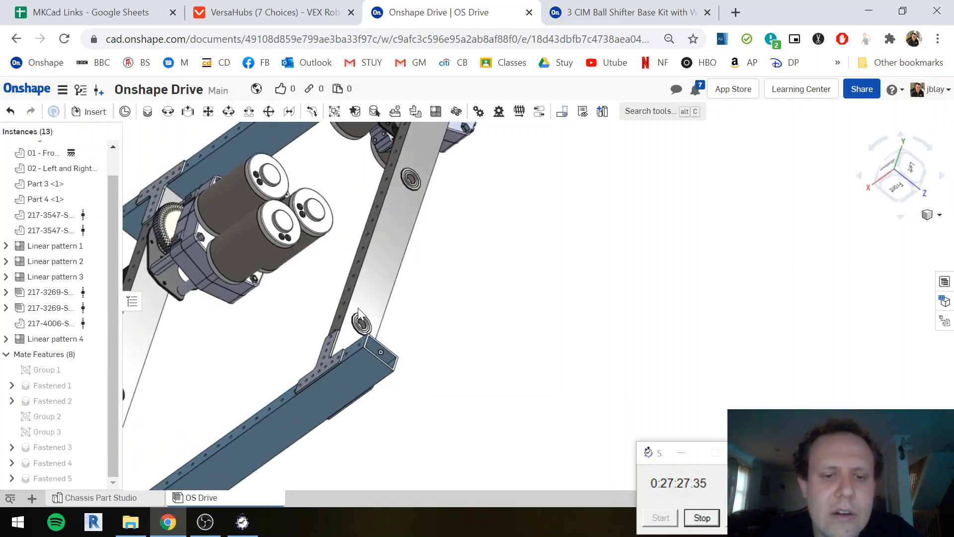
click(361, 322)
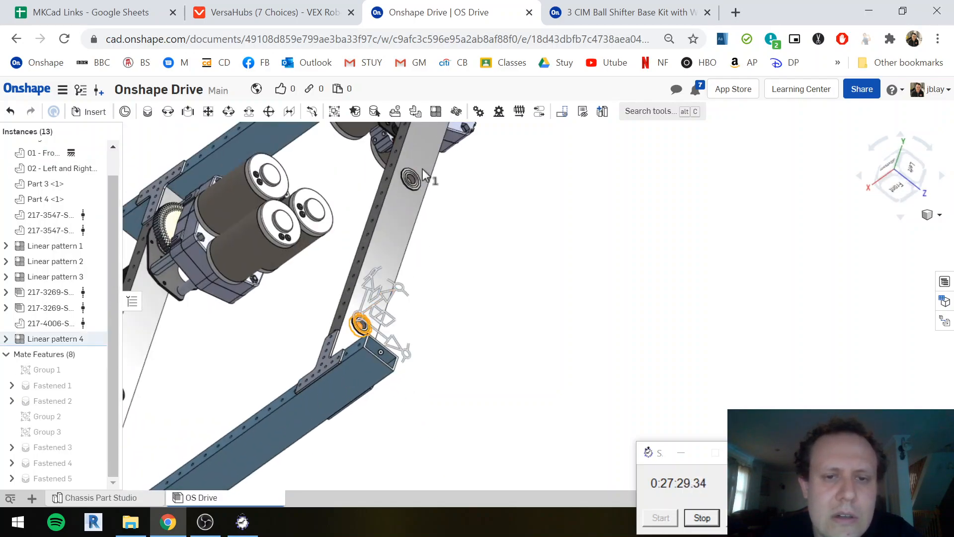
click(408, 177)
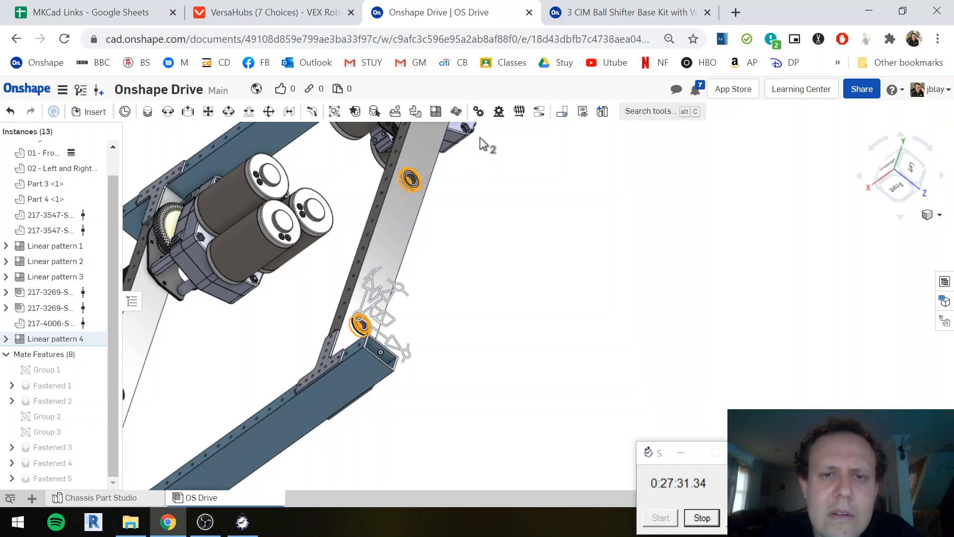
click(439, 115)
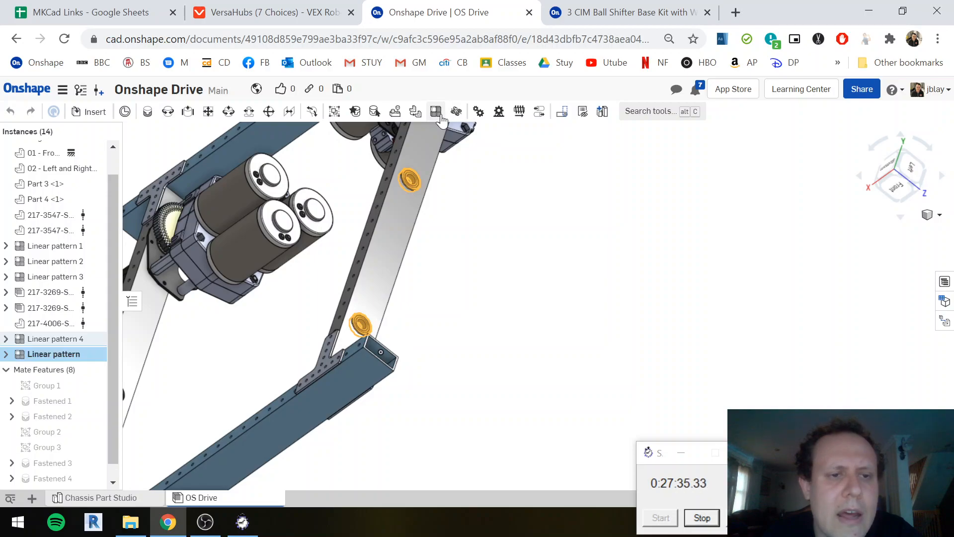
click(138, 194)
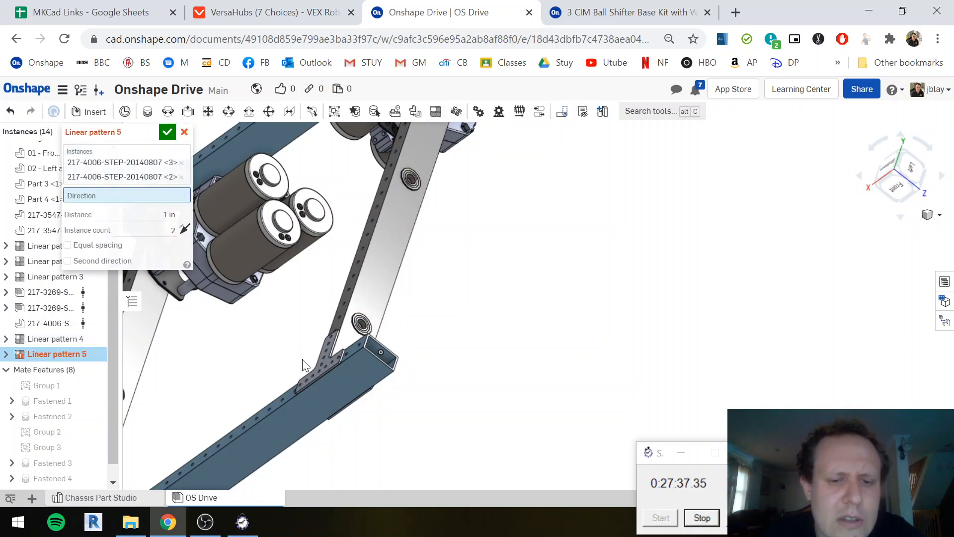
click(351, 355)
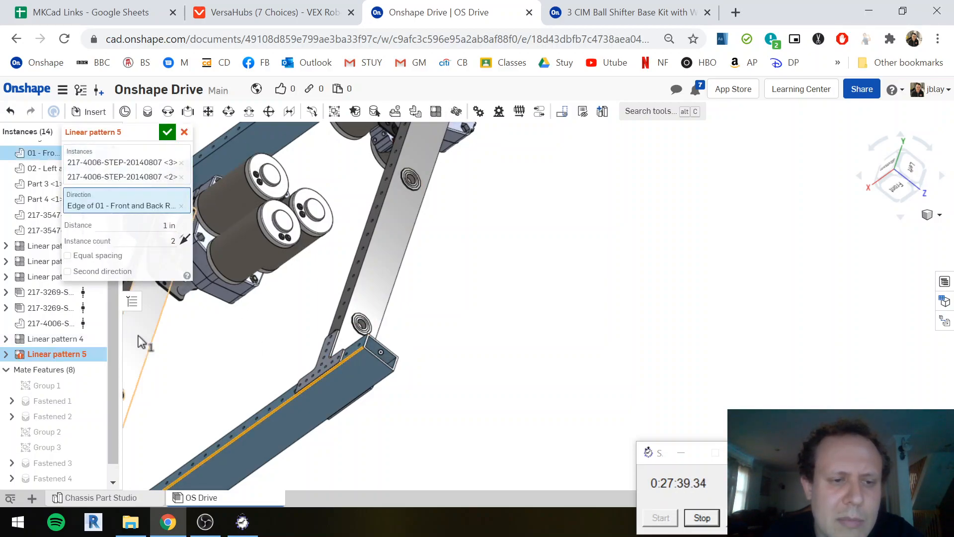
right_drag(207, 356, 196, 248)
click(169, 225)
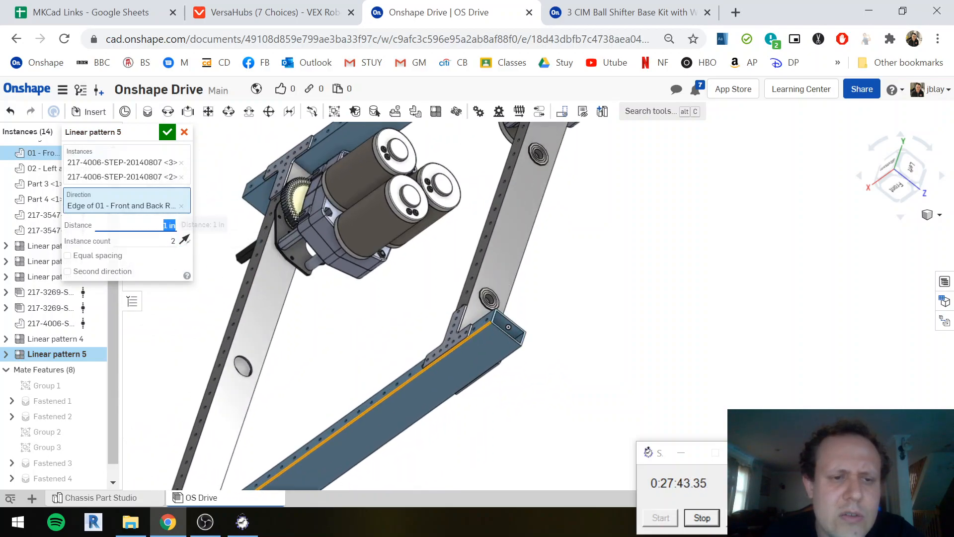
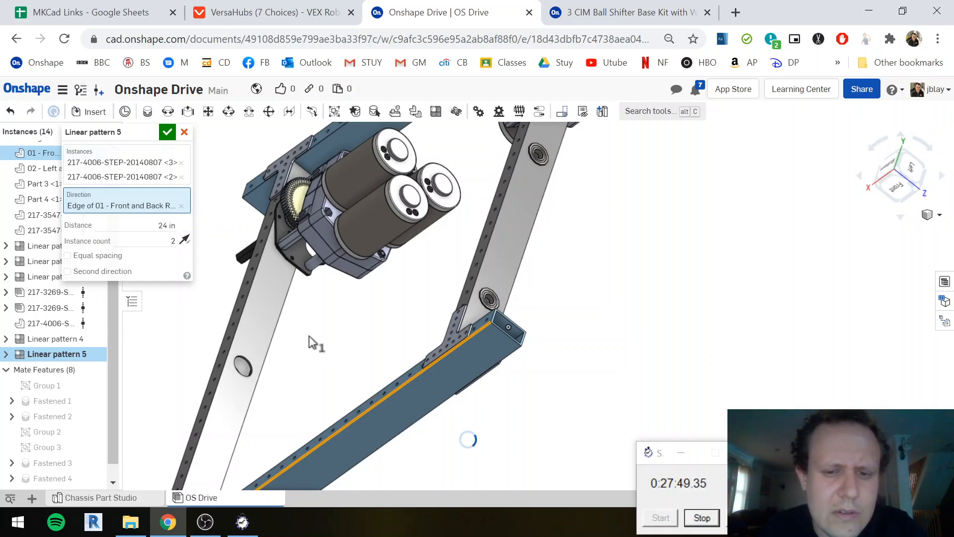
Set the bearing pattern's distance to 23 in so the copies line up with the opposite side rail, and accept the pattern
scroll(323, 350, down, 3)
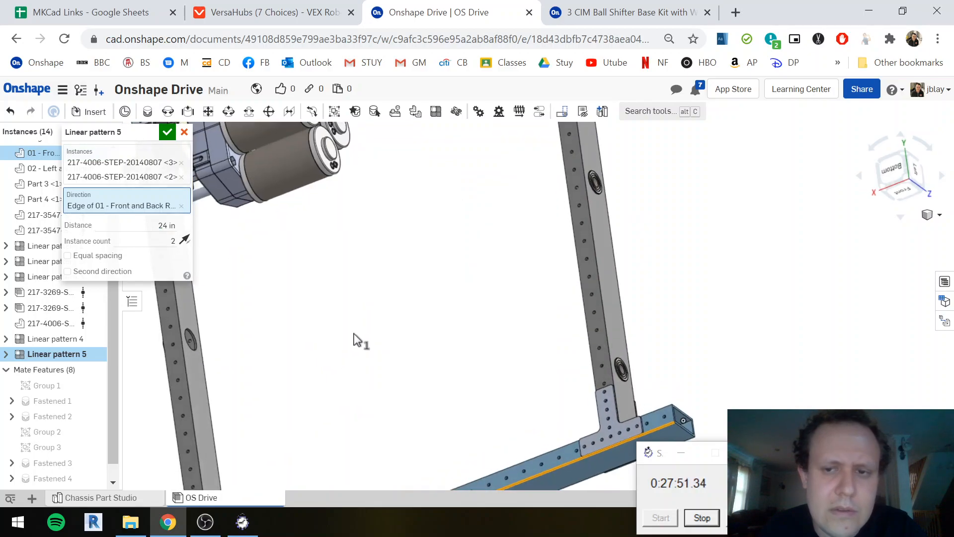
scroll(362, 338, down, 3)
scroll(368, 347, up, 5)
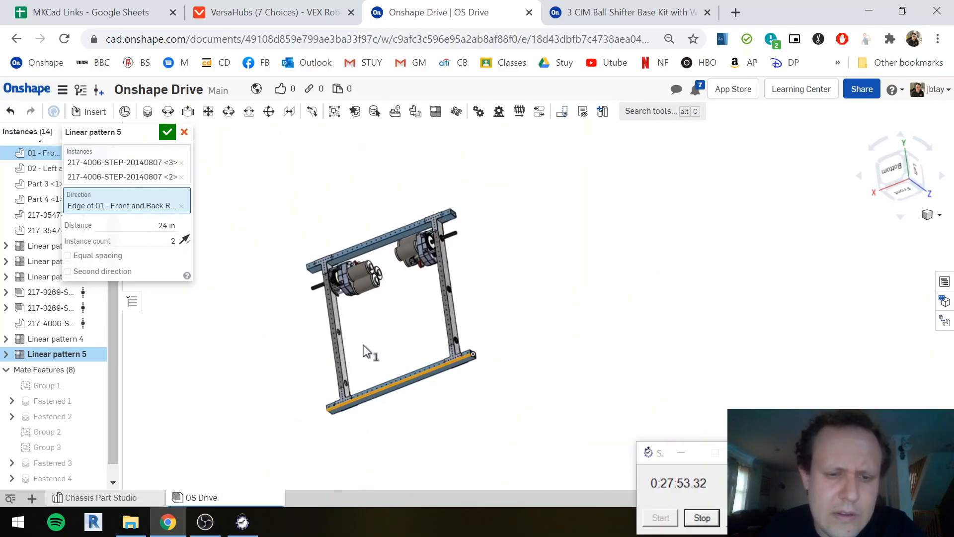
right_drag(358, 345, 366, 345)
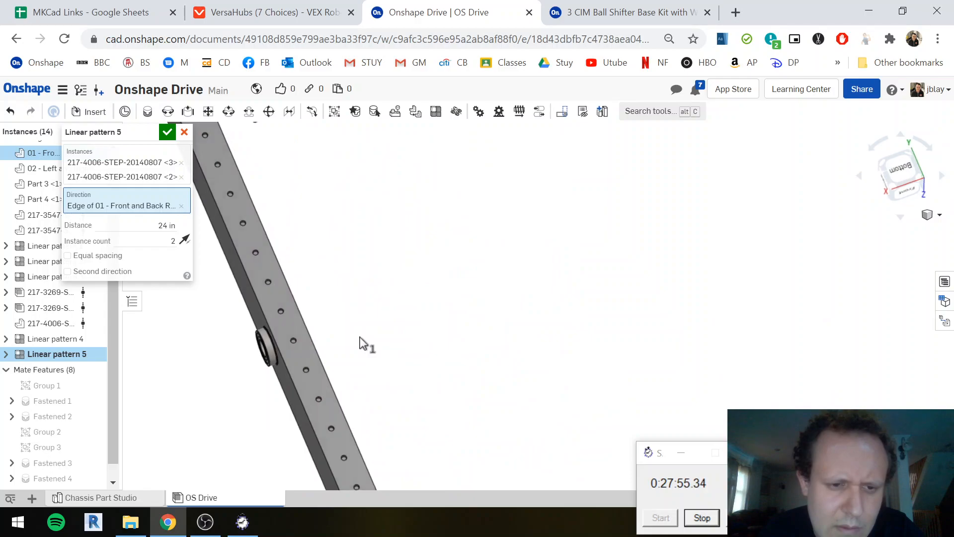
click(166, 226)
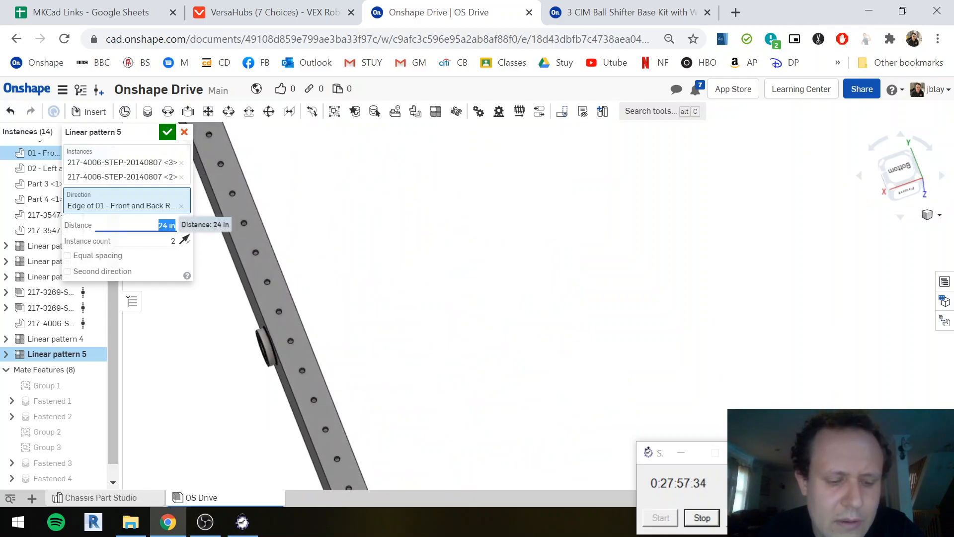
text(23)
right_drag(368, 336, 352, 342)
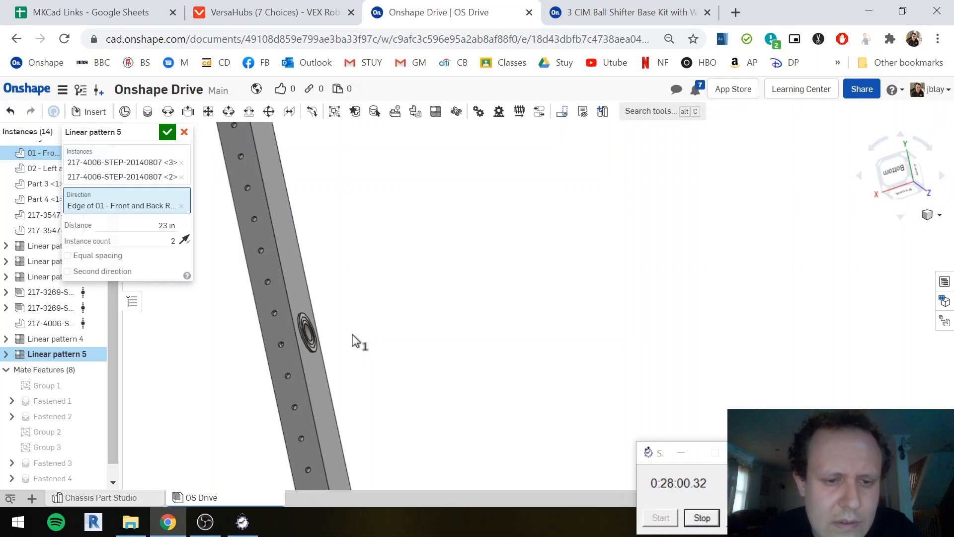
click(169, 133)
scroll(356, 377, down, 8)
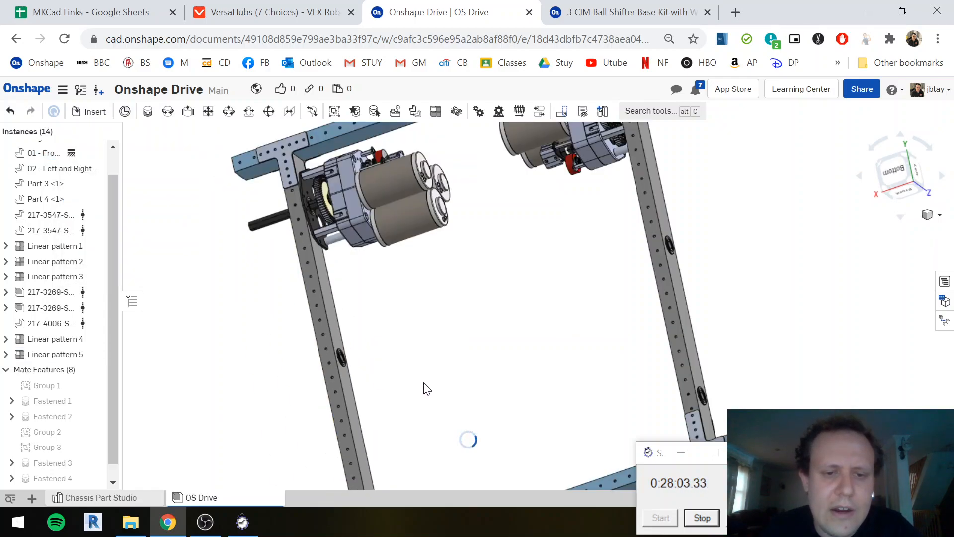
scroll(461, 369, up, 6)
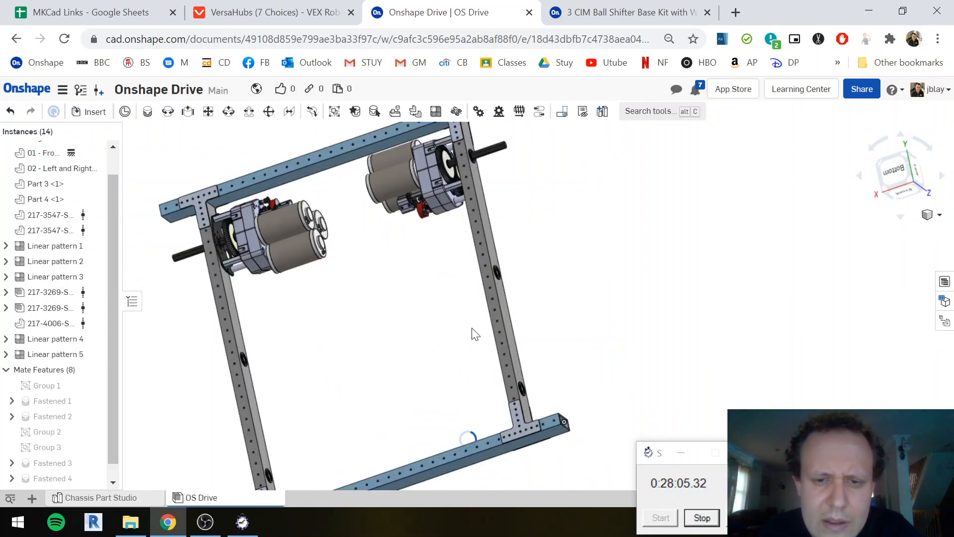
right_drag(516, 320, 476, 314)
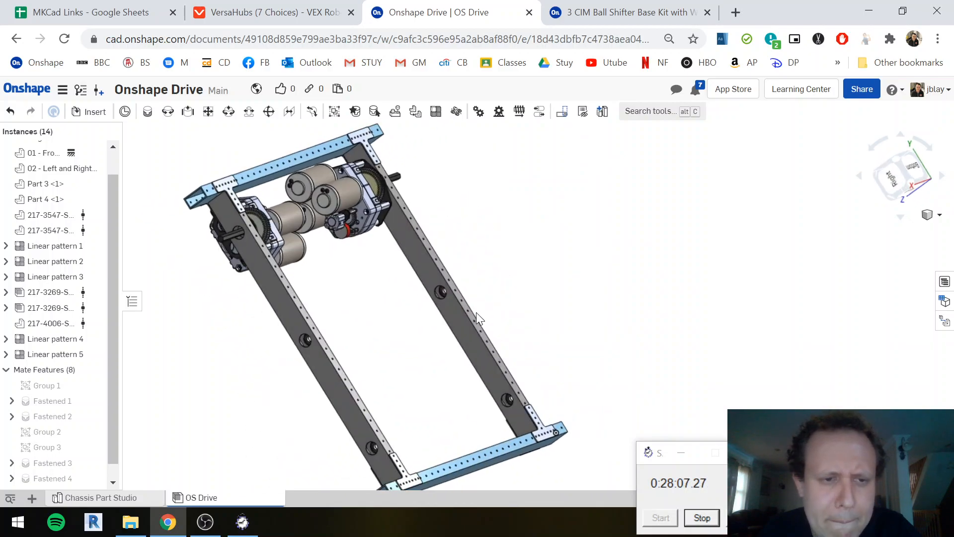
click(80, 112)
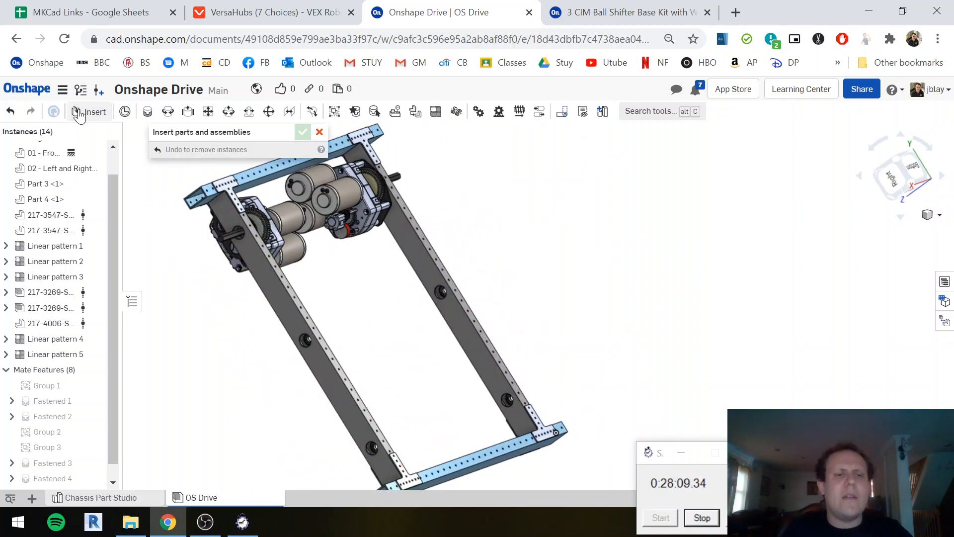
click(319, 132)
right_drag(355, 318, 235, 350)
scroll(235, 350, up, 10)
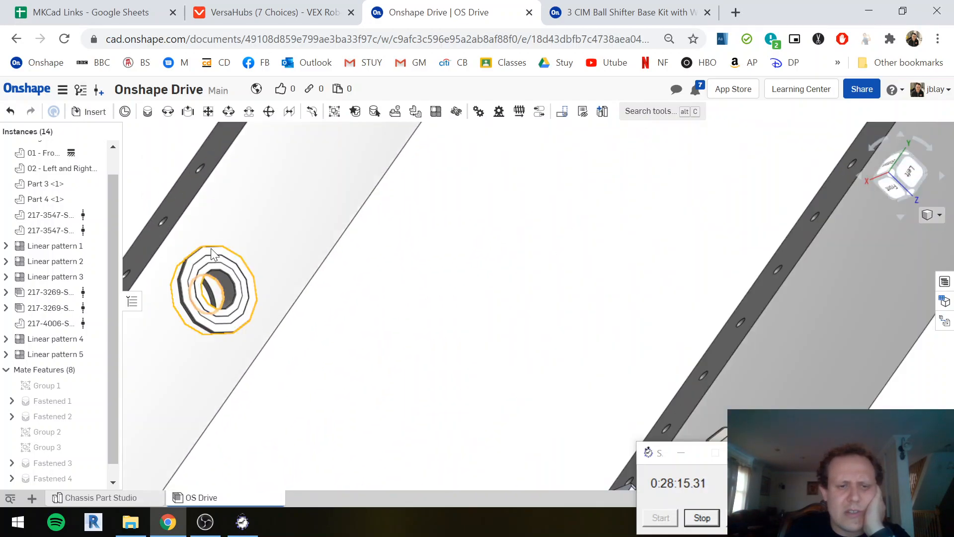
click(211, 255)
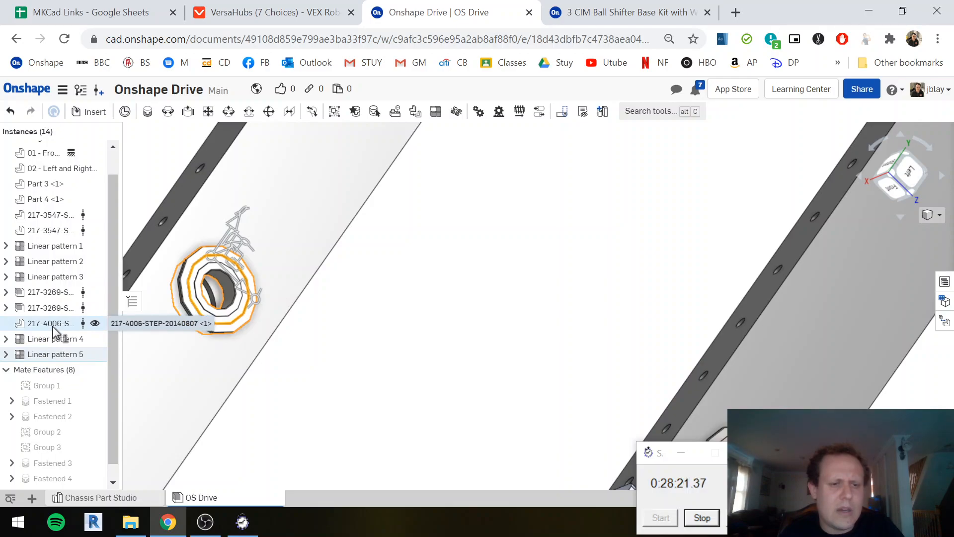
scroll(348, 313, down, 6)
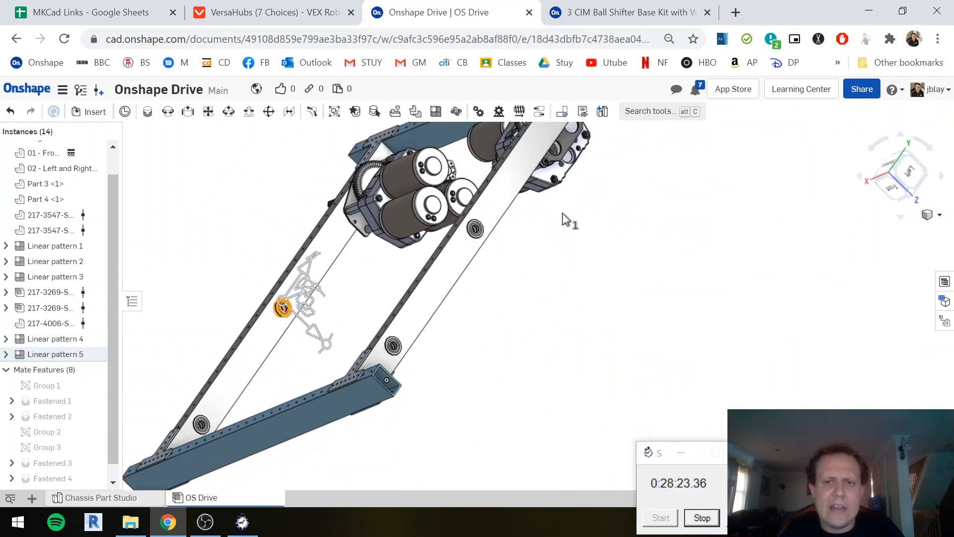
click(563, 214)
Copy the original 217-4006 bearing around the gearbox shaft and paste a duplicate into the empty space beside the opposite side rail
middle_drag(557, 203, 549, 282)
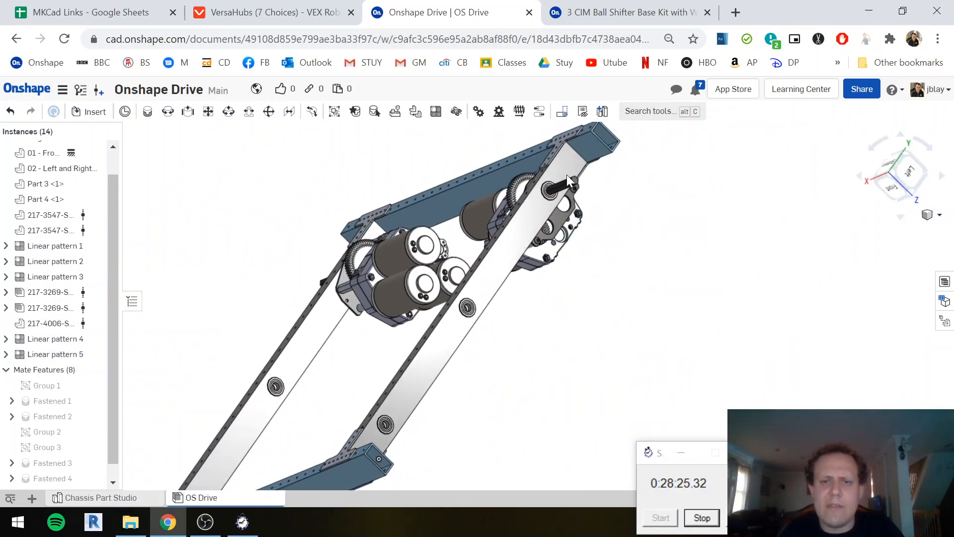
scroll(568, 180, up, 5)
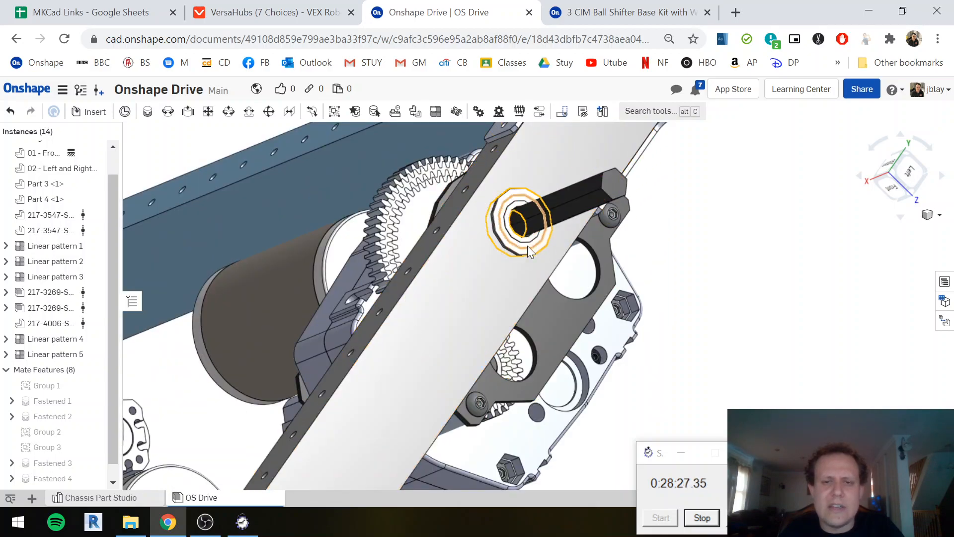
click(530, 251)
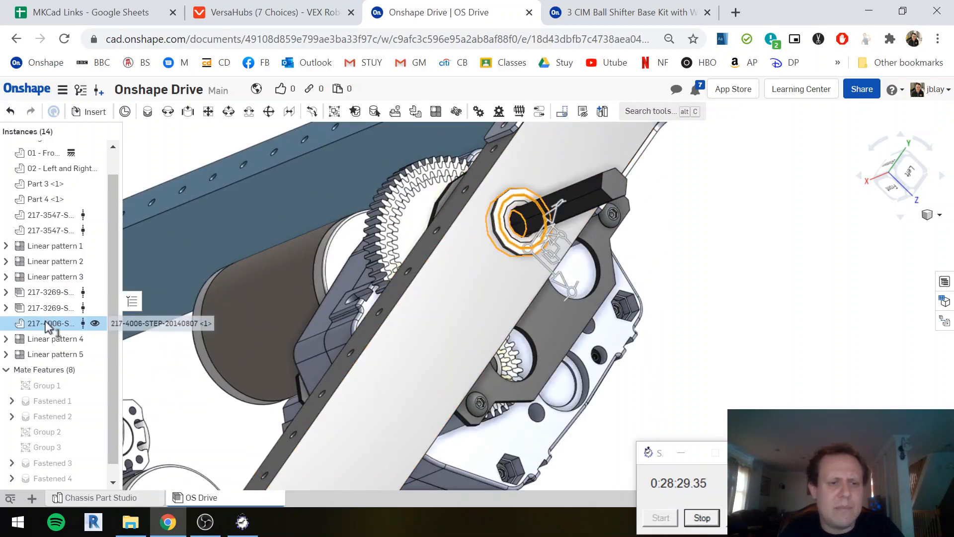
click(754, 273)
scroll(317, 270, down, 5)
scroll(267, 300, down, 4)
right_drag(307, 302, 280, 335)
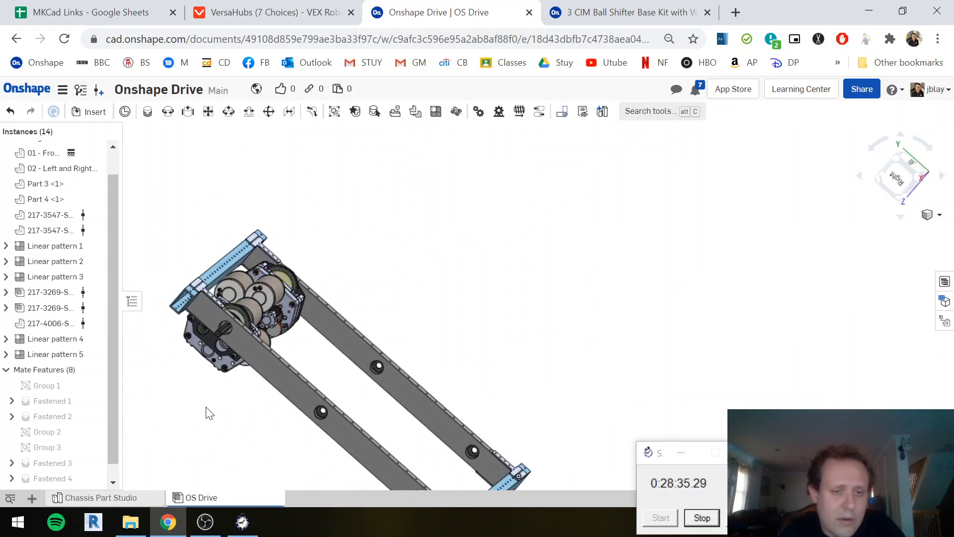
key(ctrl+v)
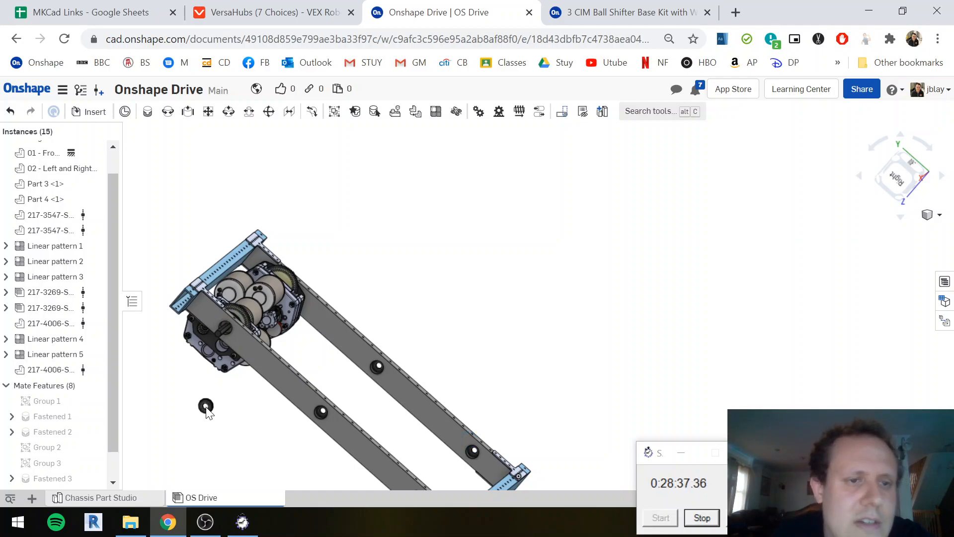
Set up a Fastened mate between the gearbox shaft hole in the 02 - Left and Right rail and the pasted bearing's circular edge
scroll(207, 408, up, 5)
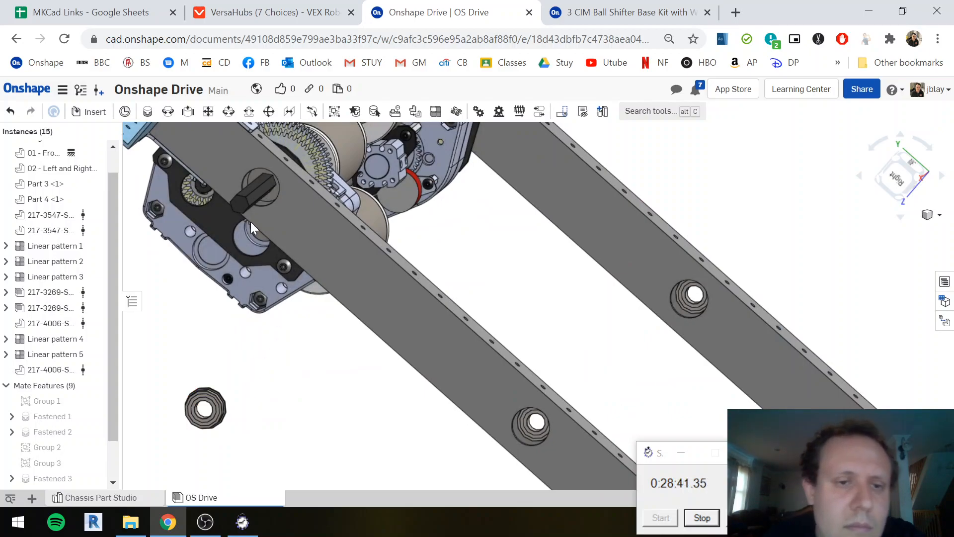
key(m)
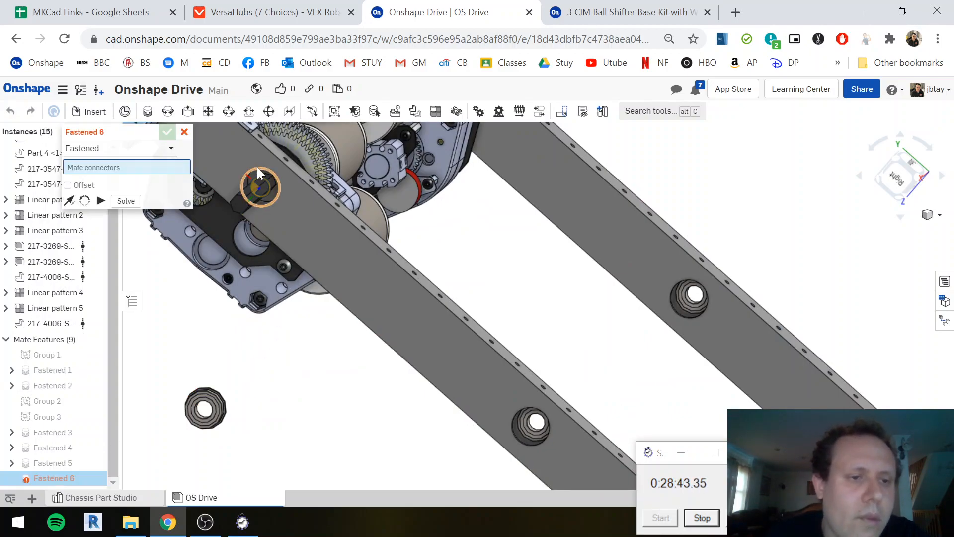
scroll(258, 169, up, 5)
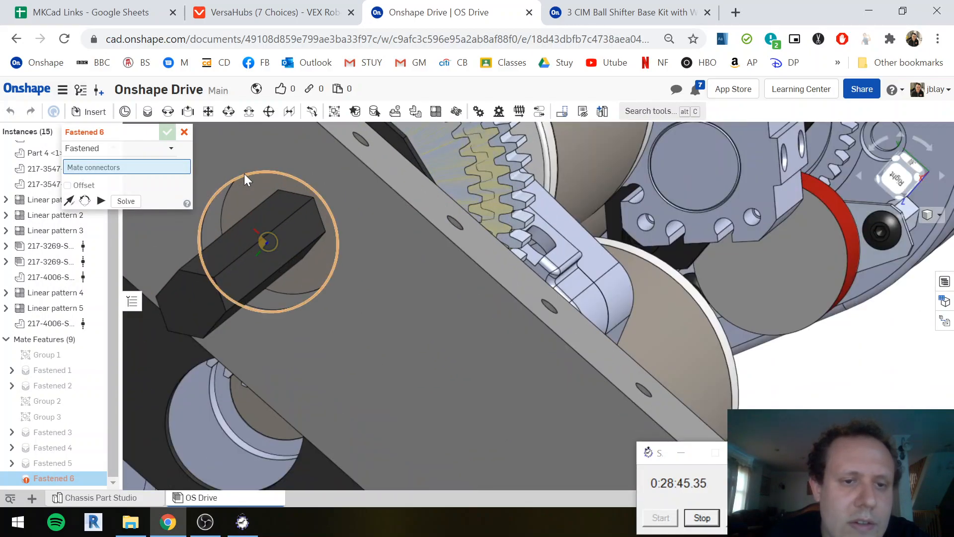
click(245, 177)
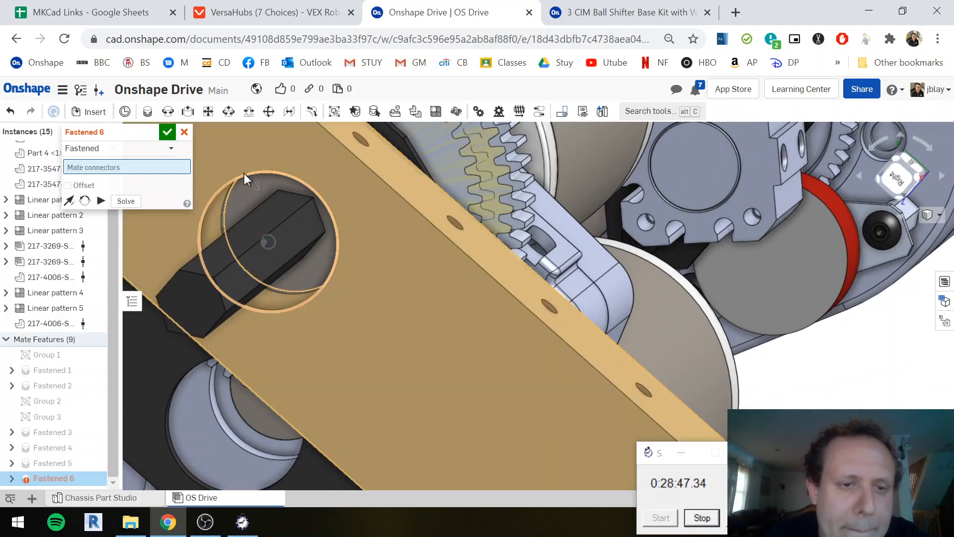
scroll(202, 320, down, 10)
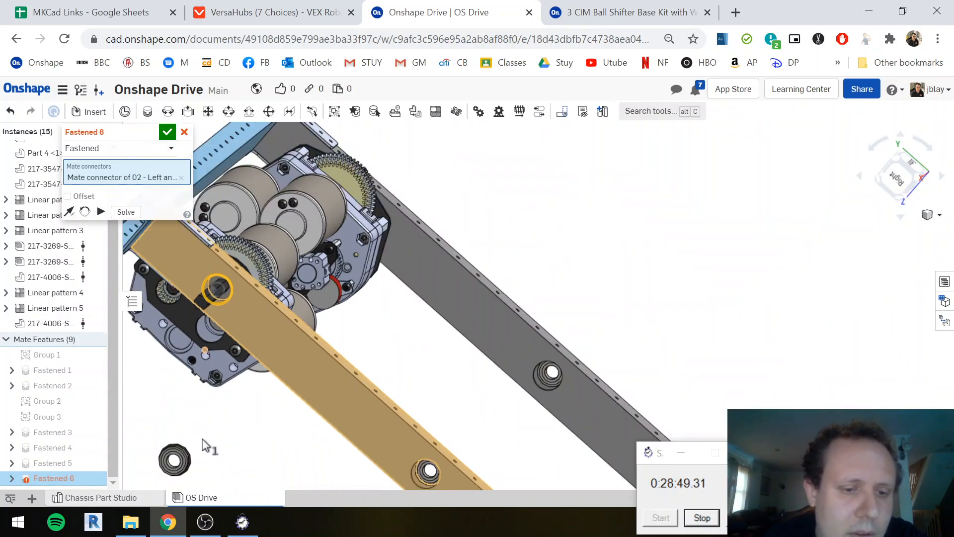
scroll(212, 390, up, 10)
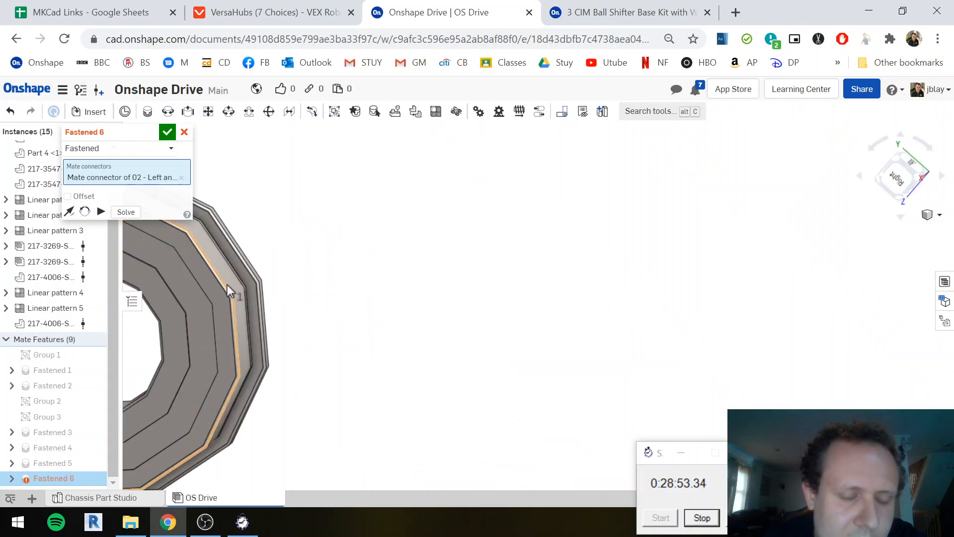
click(228, 285)
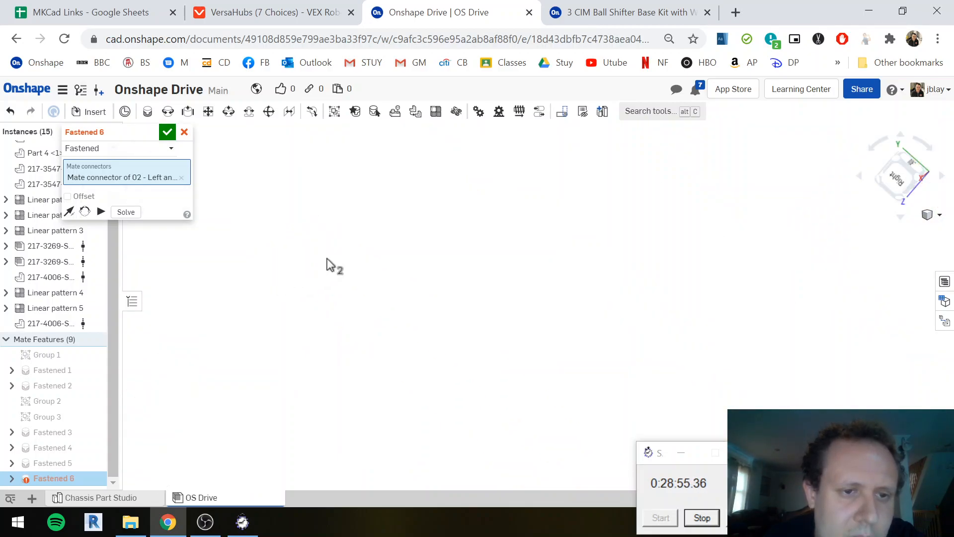
scroll(327, 176, down, 6)
scroll(348, 177, down, 5)
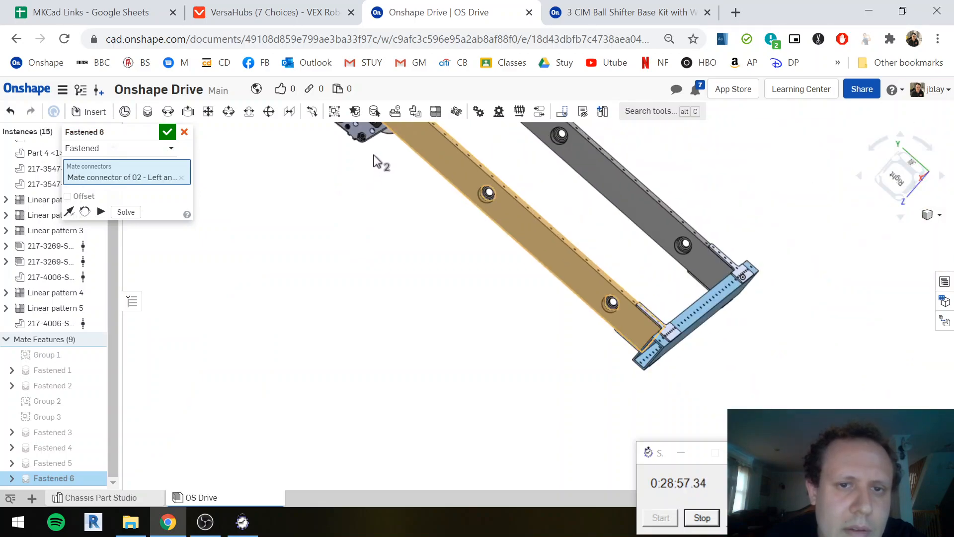
click(375, 279)
scroll(377, 269, up, 10)
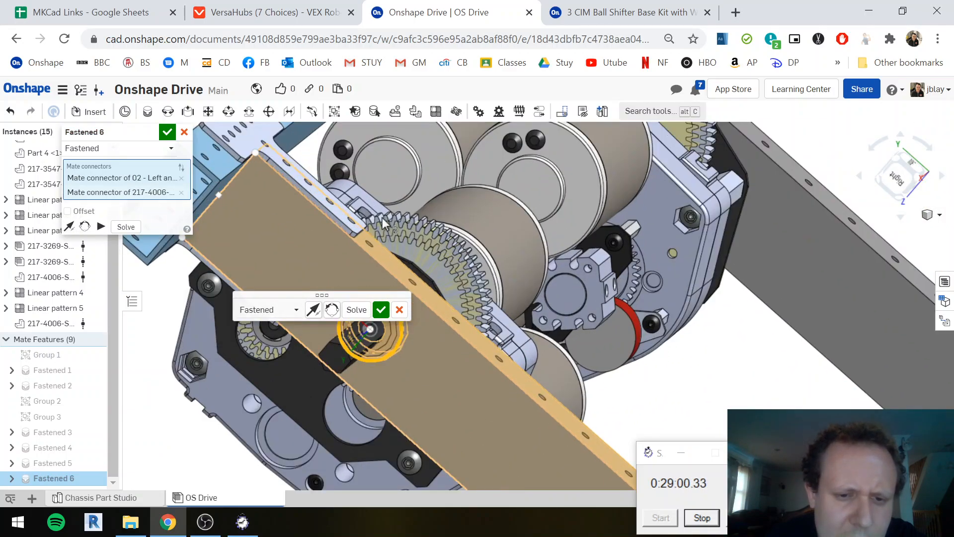
Flip the primary axis direction of the bearing's Fastened mate in the side rail and accept the mate
middle_drag(382, 218, 401, 159)
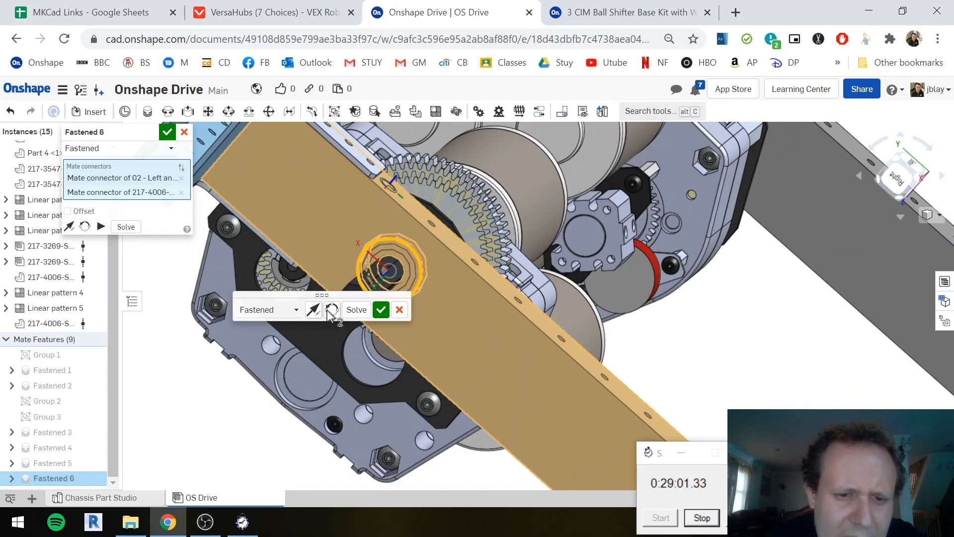
click(312, 310)
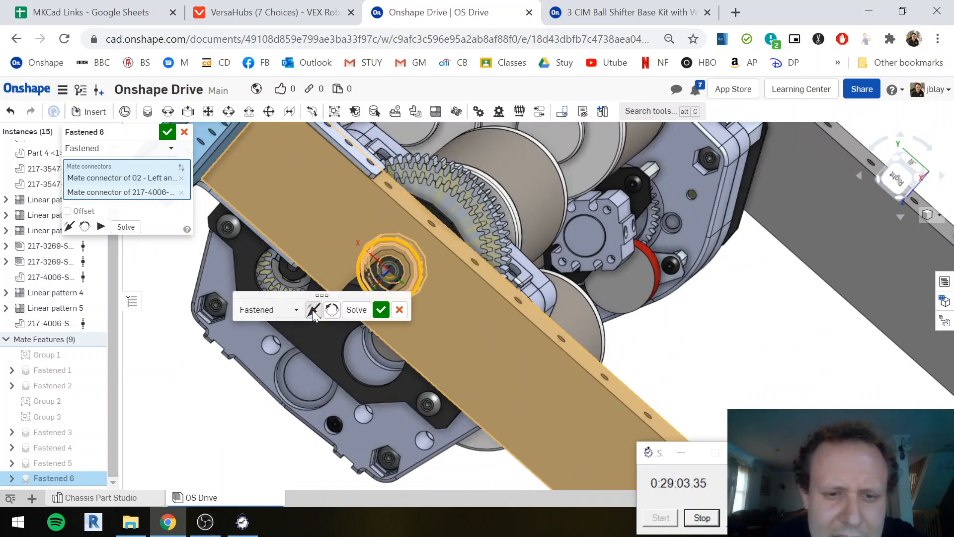
click(380, 313)
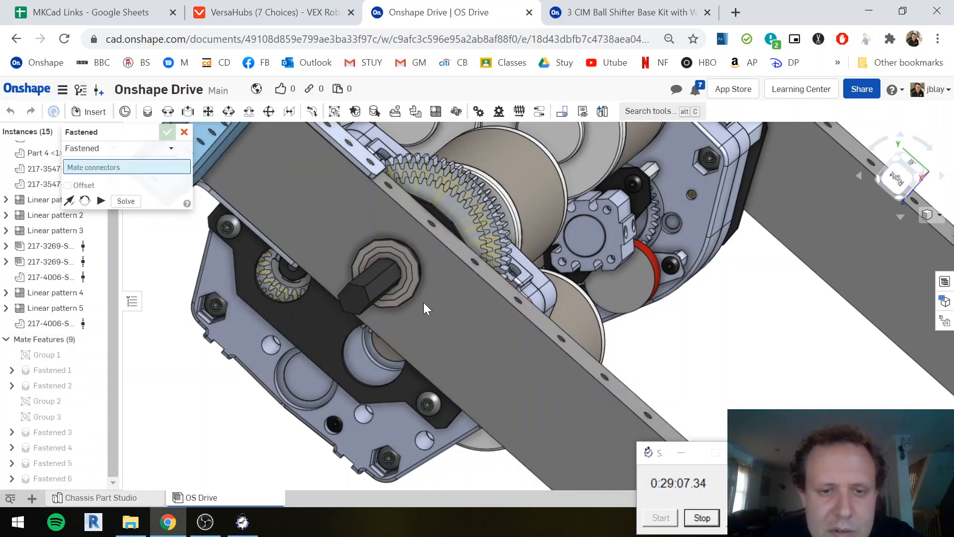
right_drag(407, 305, 357, 334)
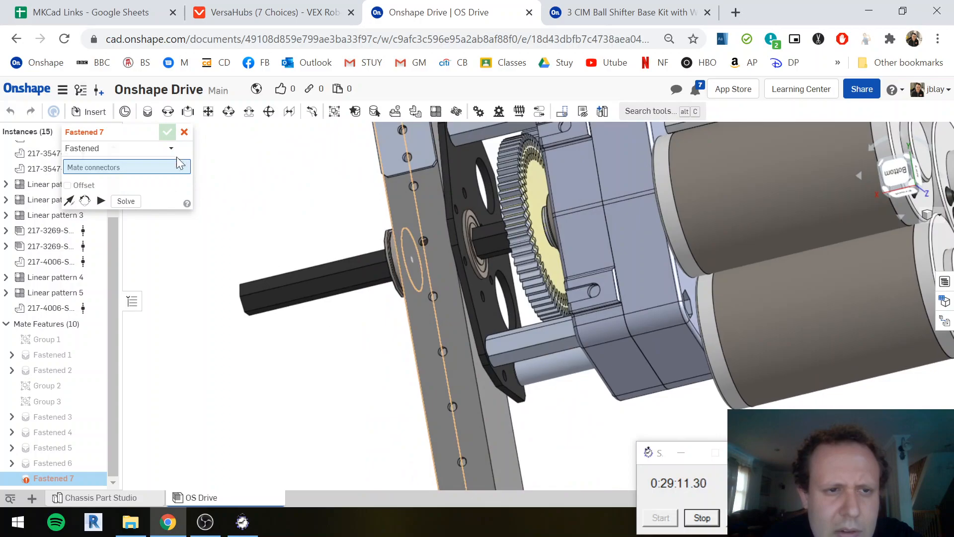
click(184, 134)
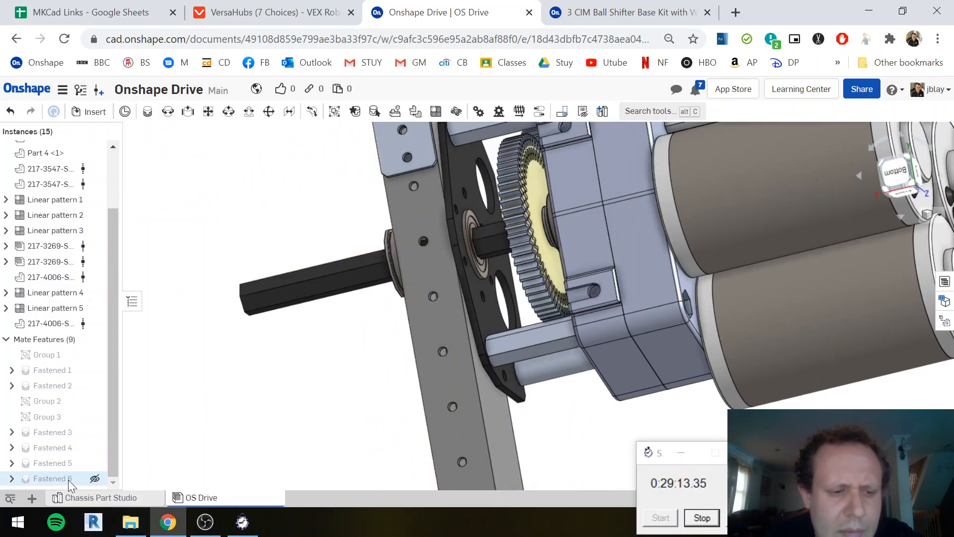
Edit the Fastened 6 mate, replacing the bearing's connector with one on the inner edge of its flange, and accept the change
click(68, 477)
right_click(68, 477)
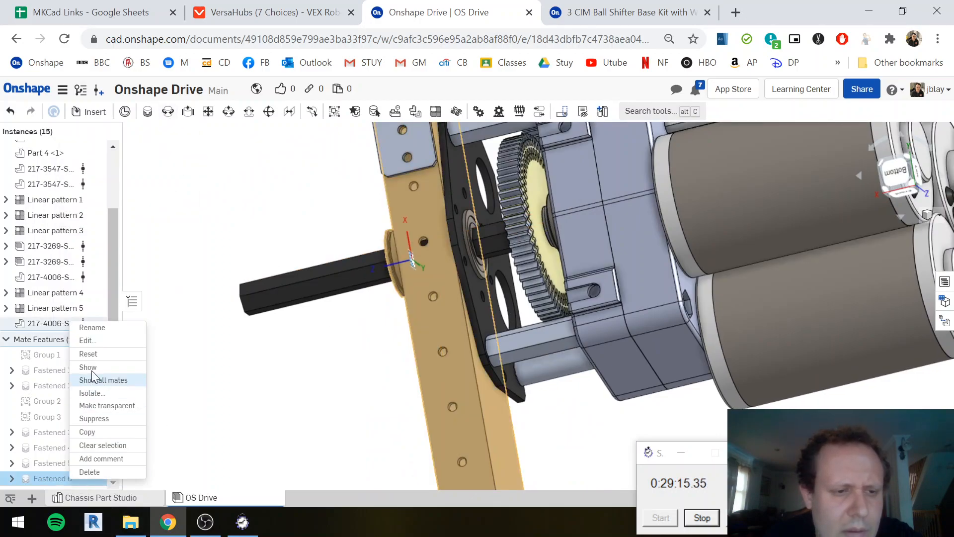
click(107, 342)
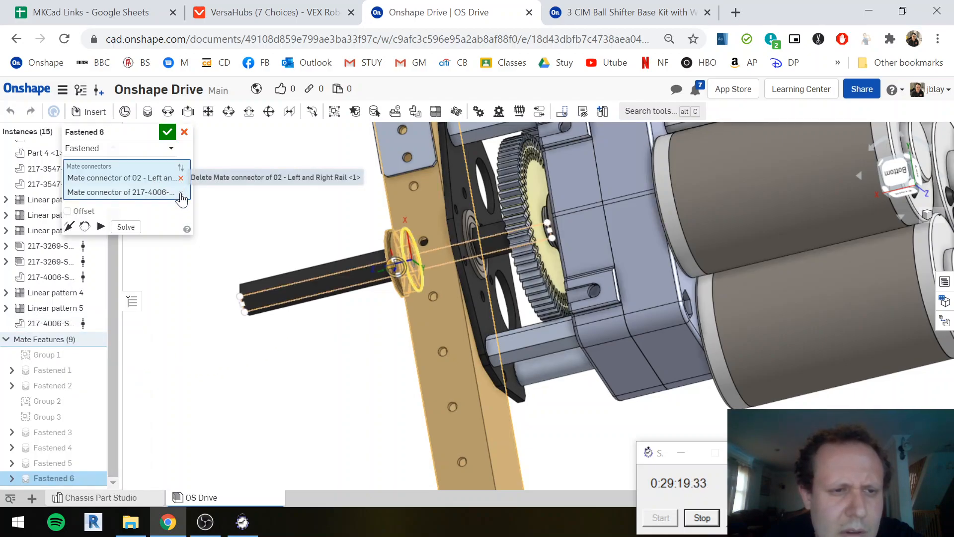
click(180, 192)
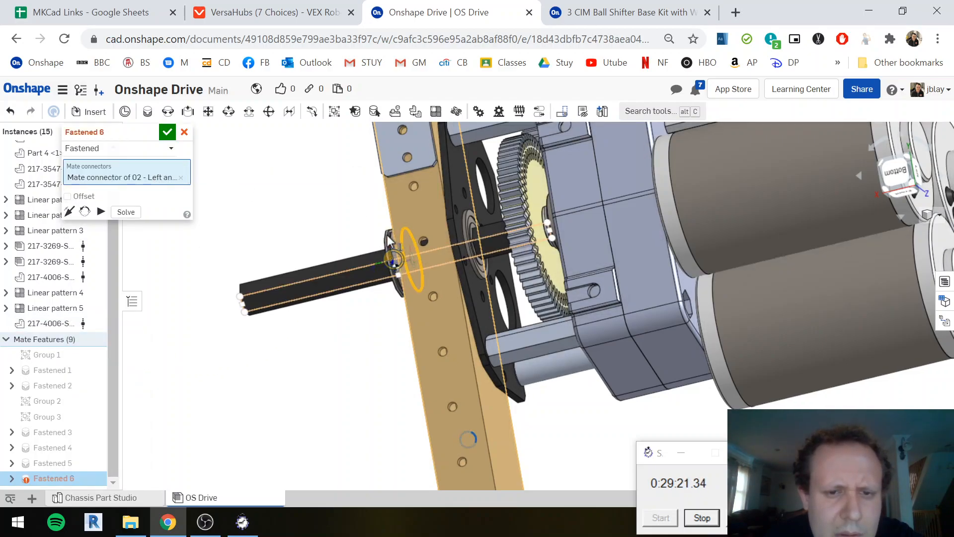
scroll(387, 249, down, 10)
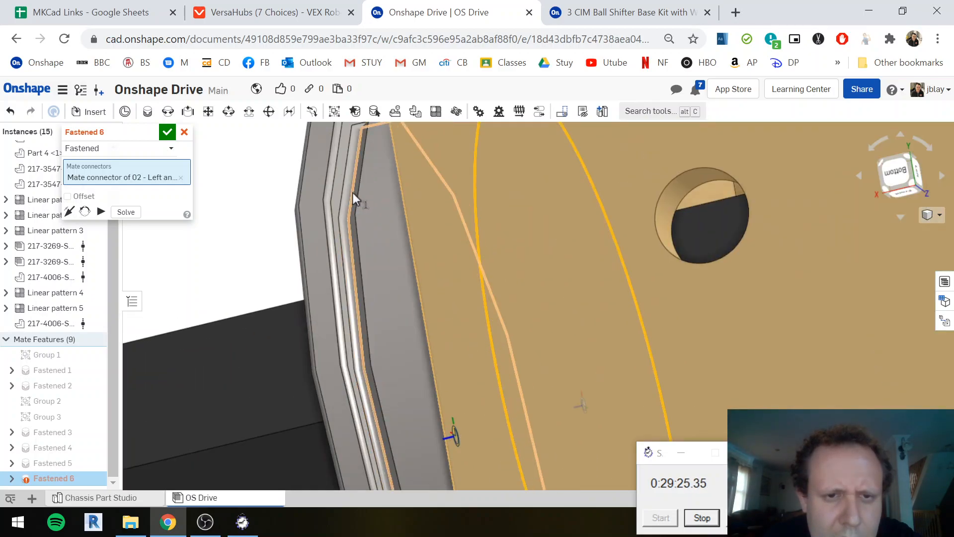
click(353, 193)
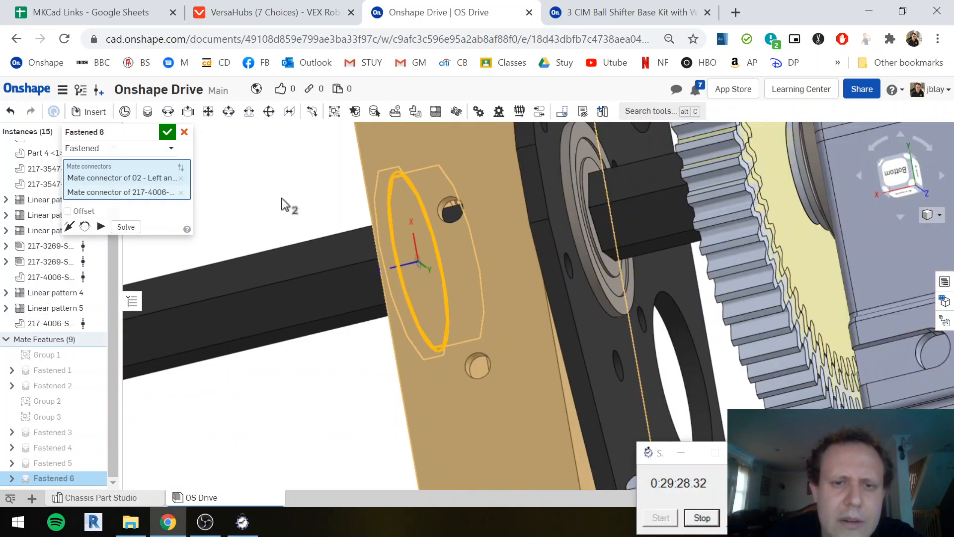
right_drag(282, 199, 301, 203)
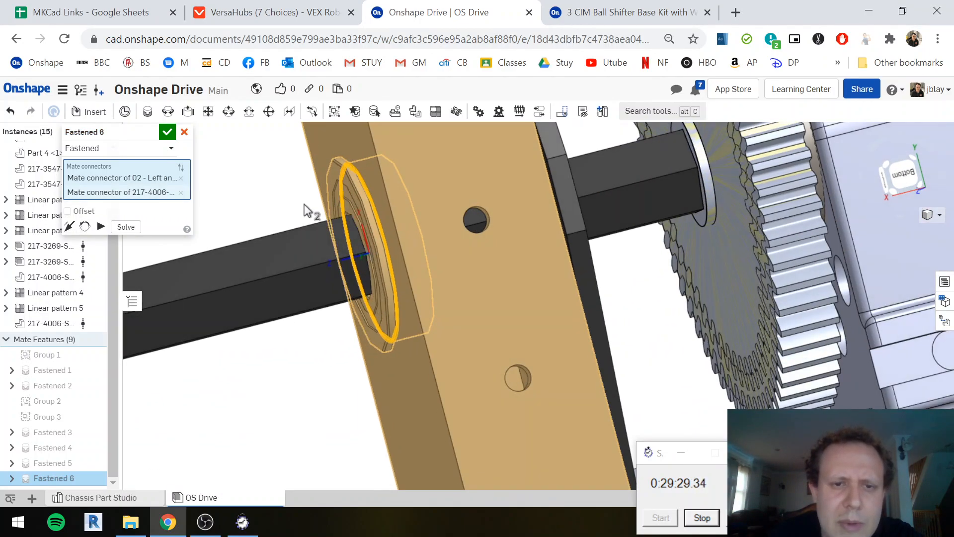
click(167, 132)
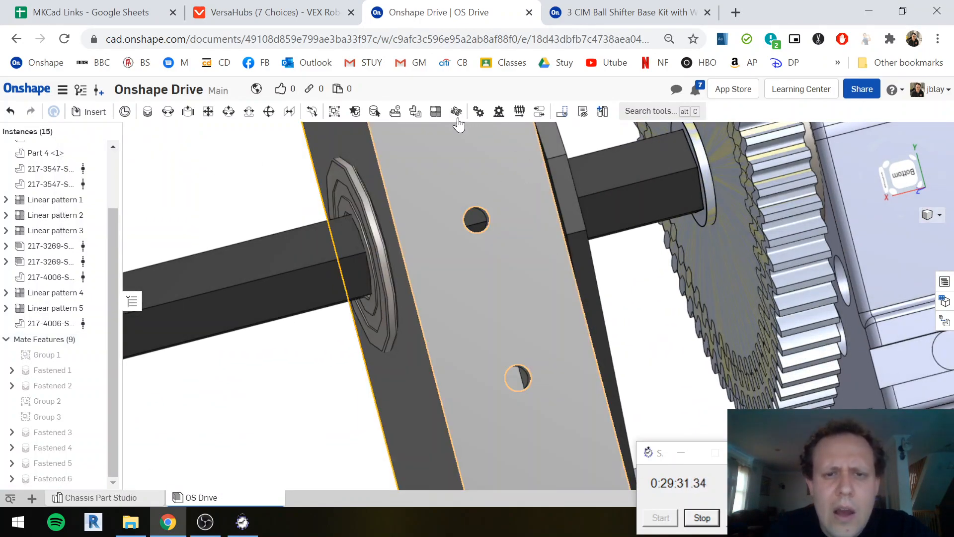
Create a linear pattern of the newly mated 217-4006 bearing along the side rail's edge with 10.5 in distance and 3 instances
click(437, 112)
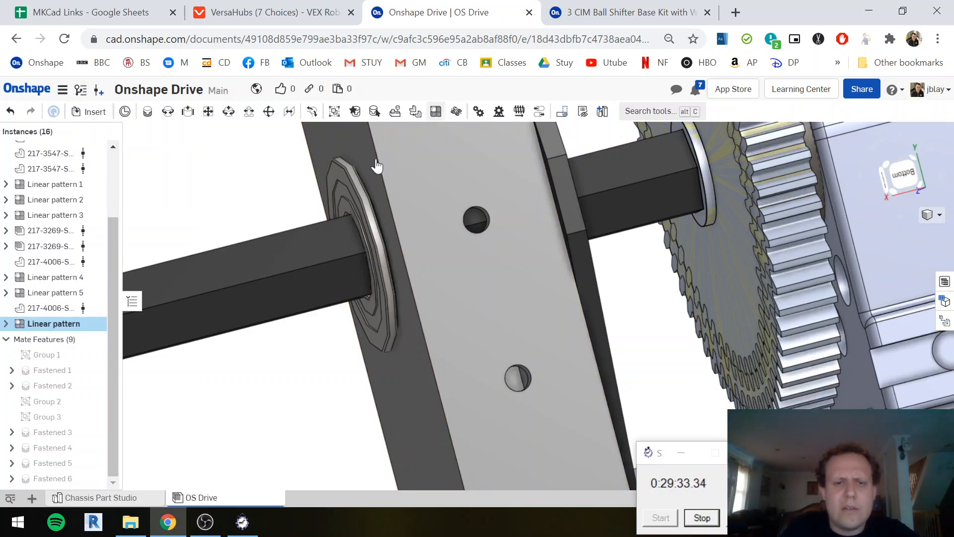
click(348, 178)
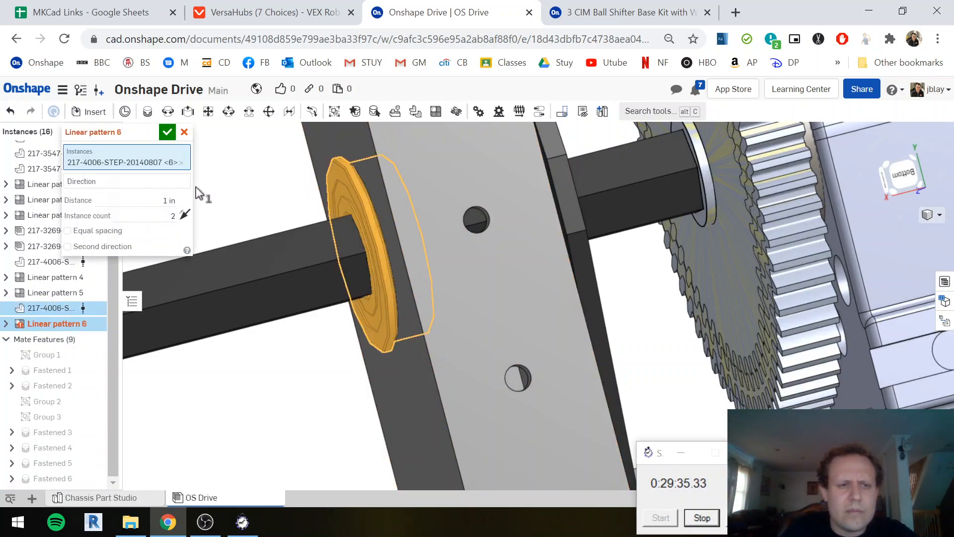
click(379, 163)
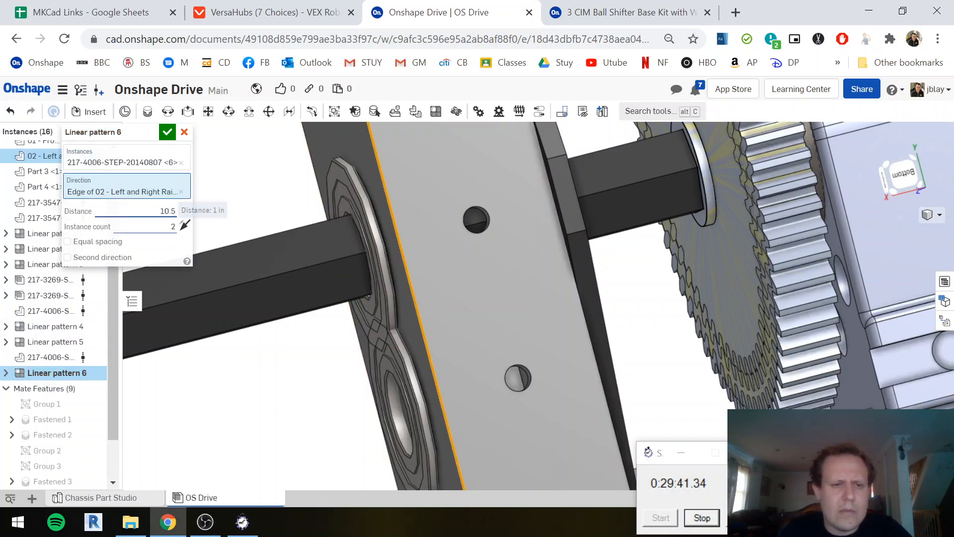
text(10.5)
key(Tab)
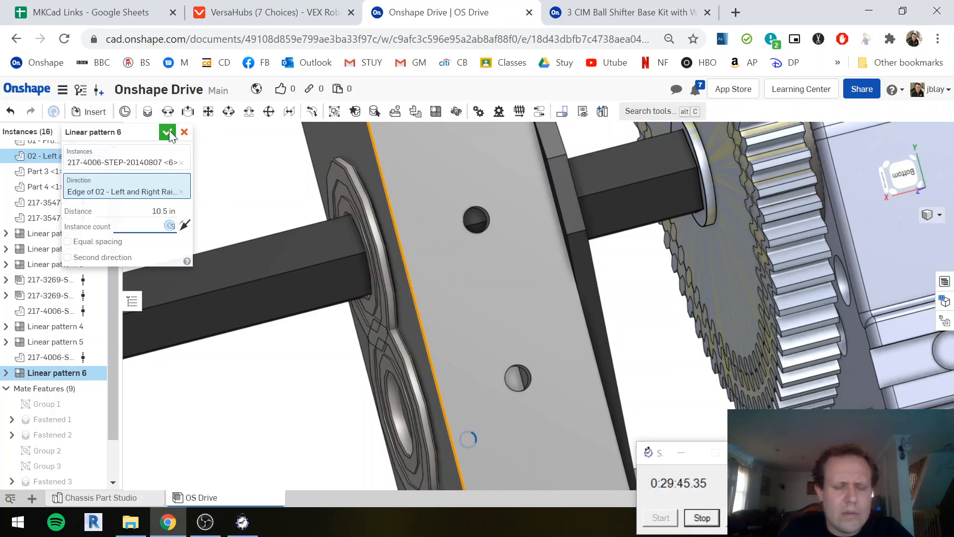
text(3)
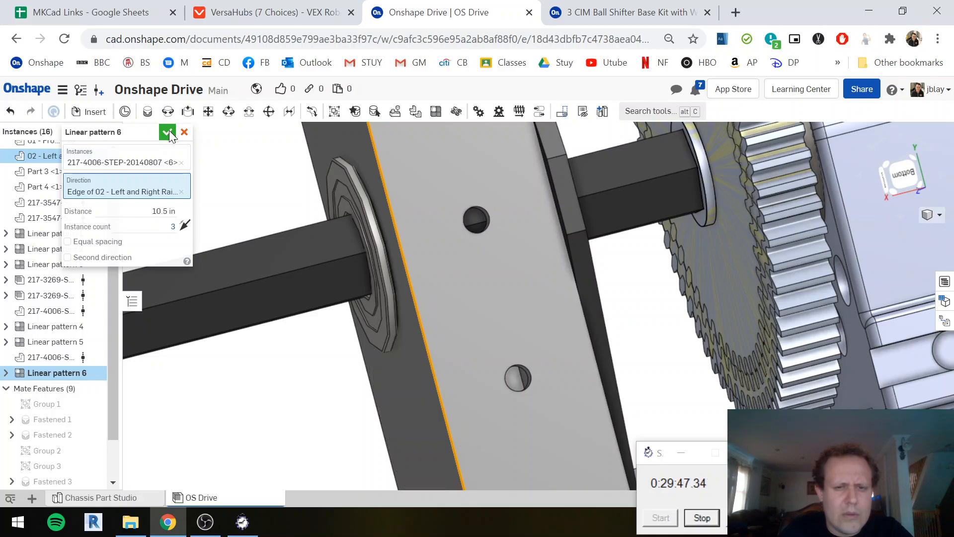
scroll(419, 360, down, 5)
middle_drag(489, 409, 498, 241)
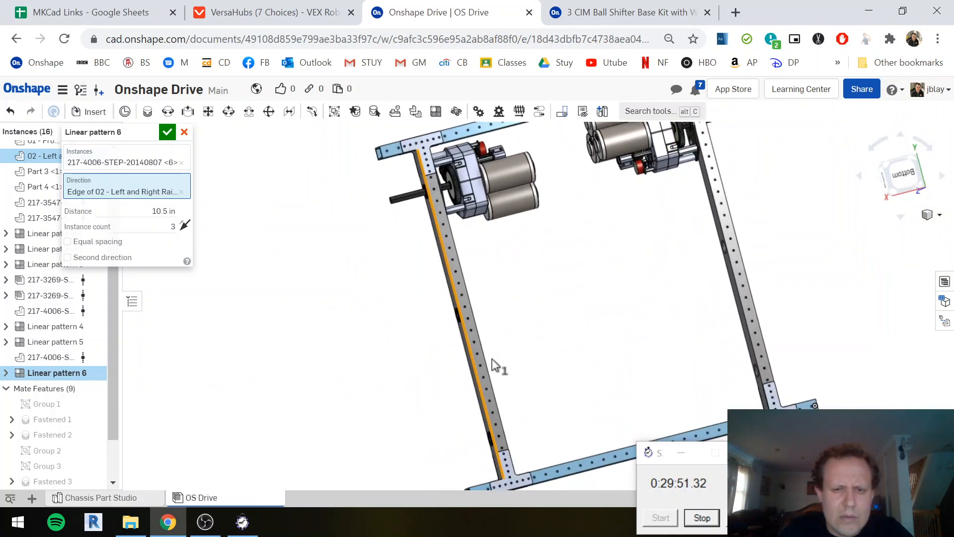
scroll(496, 390, down, 3)
scroll(484, 368, up, 5)
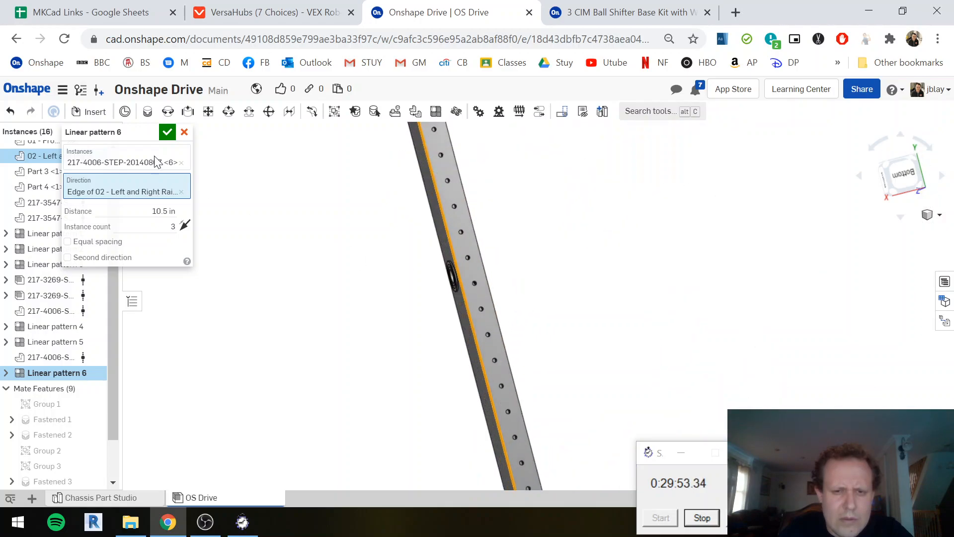
key(Return)
scroll(464, 286, up, 5)
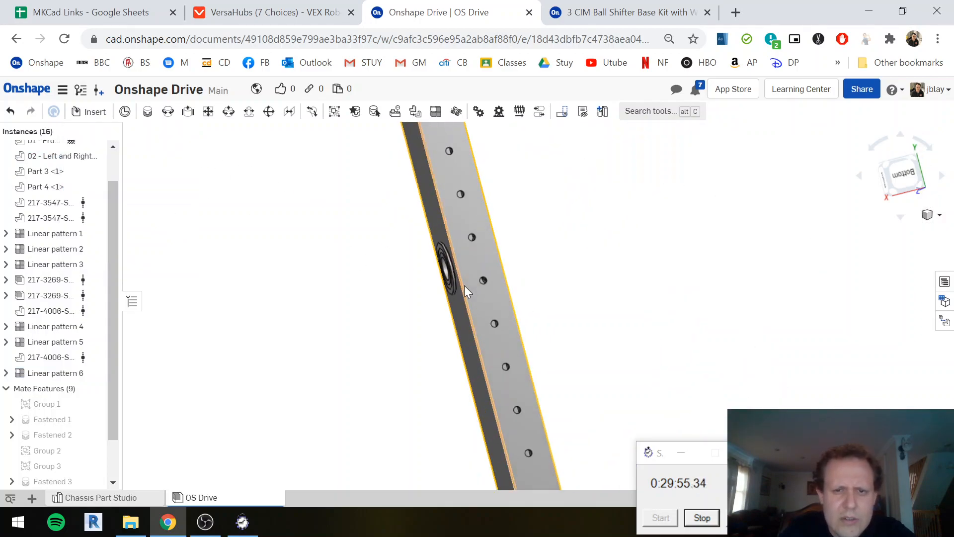
Pattern the two copied bearings along the front and back rail's edge with 23 in distance and 2 instances
click(416, 210)
scroll(494, 375, down, 5)
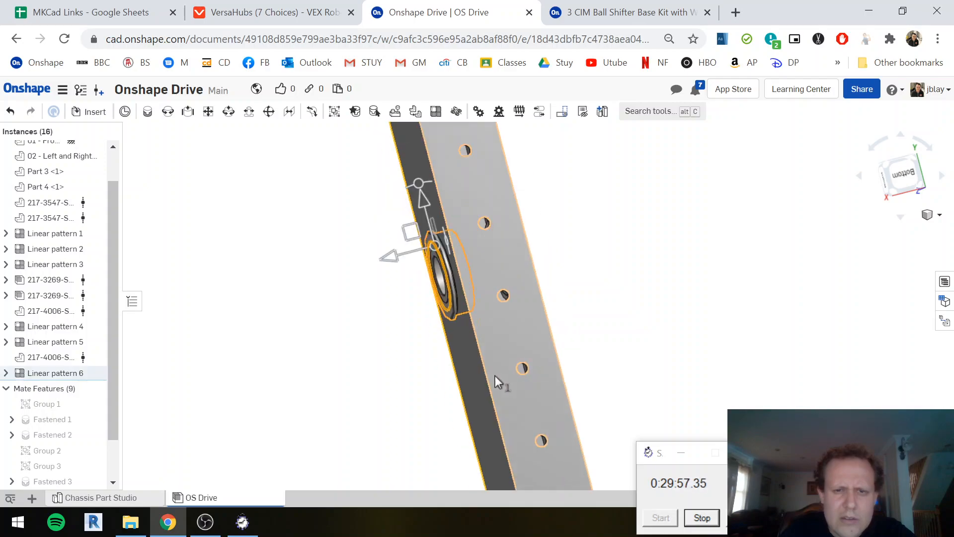
middle_drag(496, 251, 492, 236)
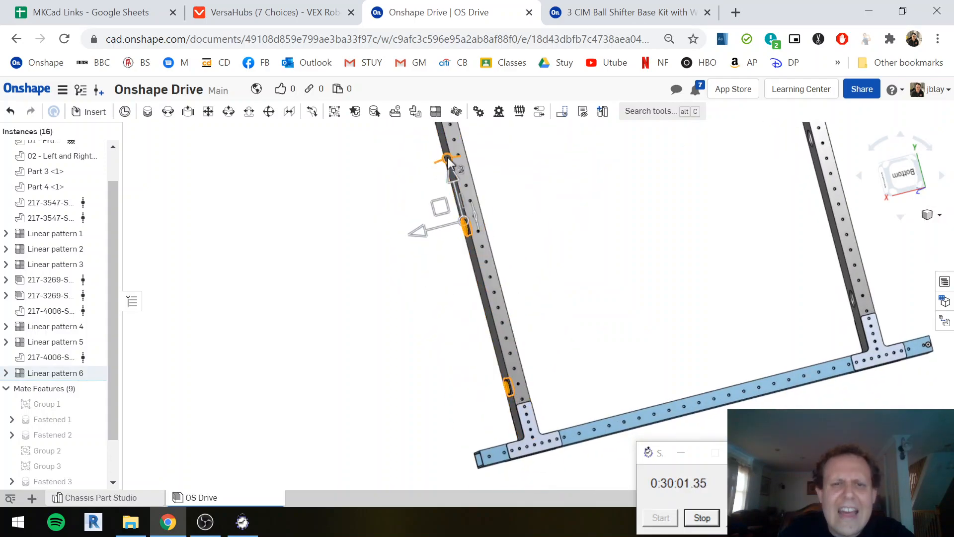
click(435, 111)
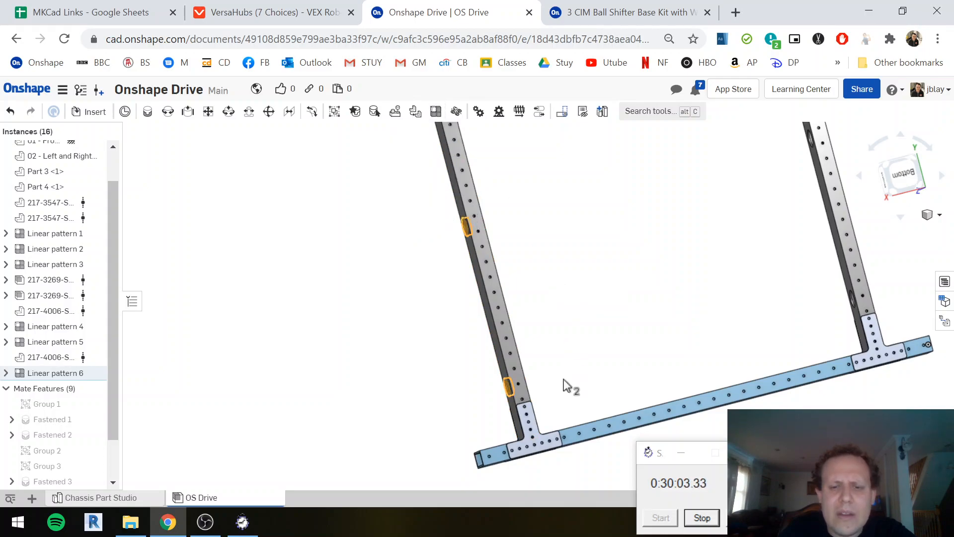
click(494, 445)
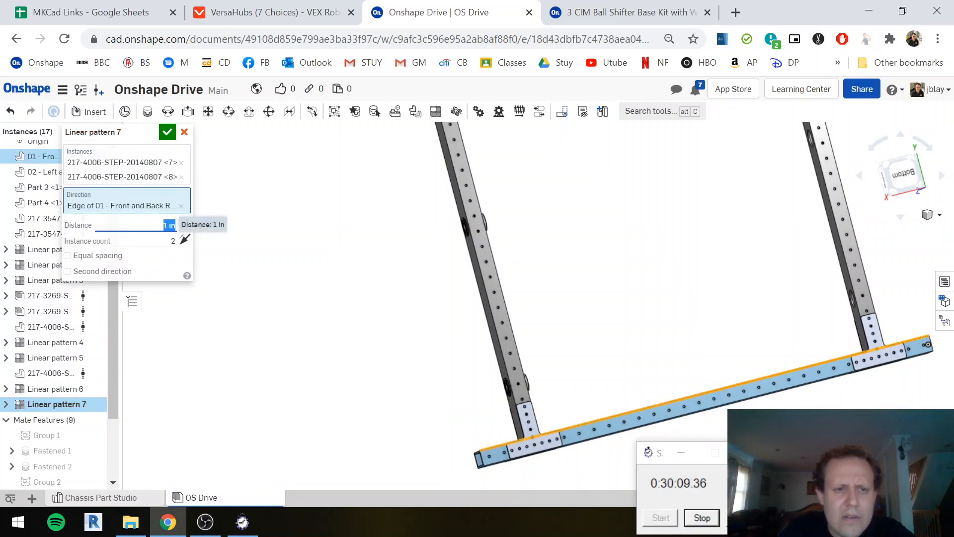
text(23)
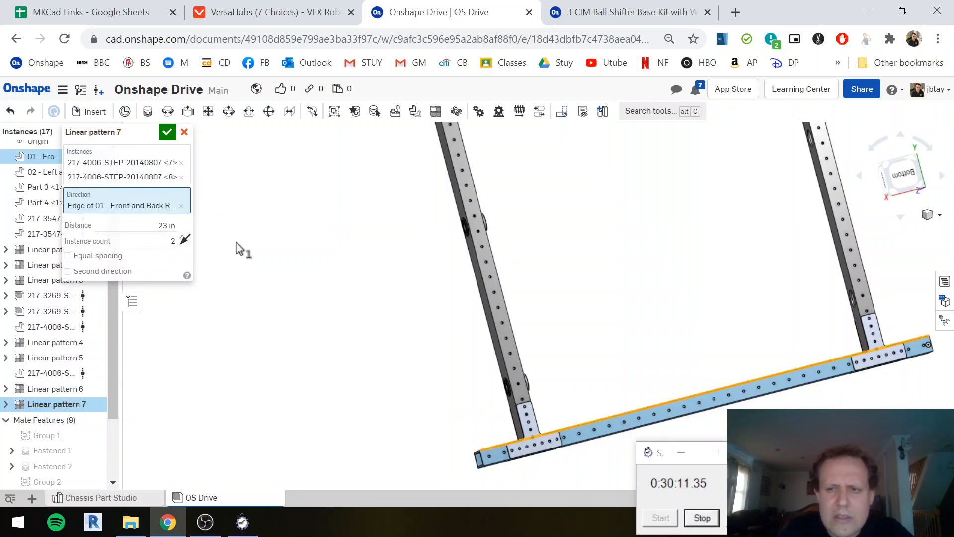
scroll(857, 311, up, 5)
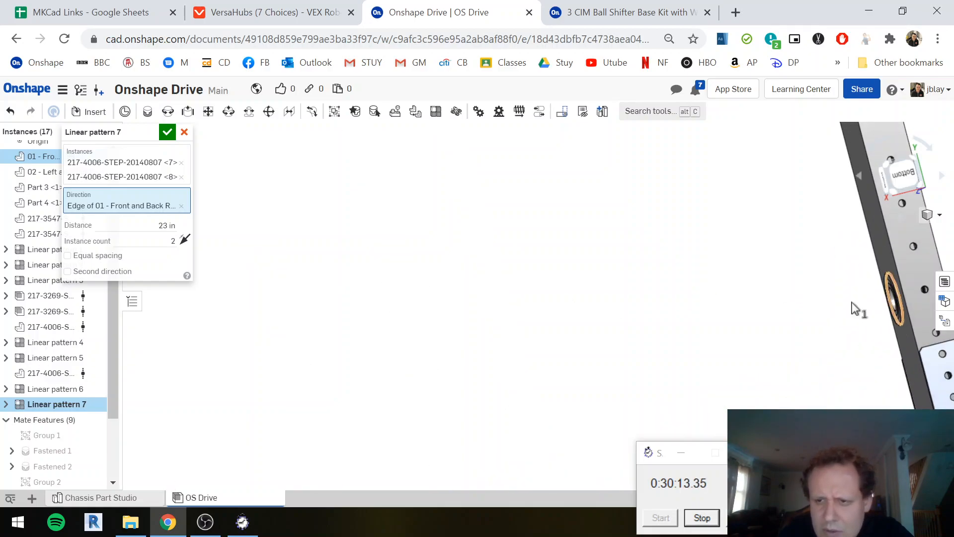
click(167, 132)
scroll(604, 323, down, 5)
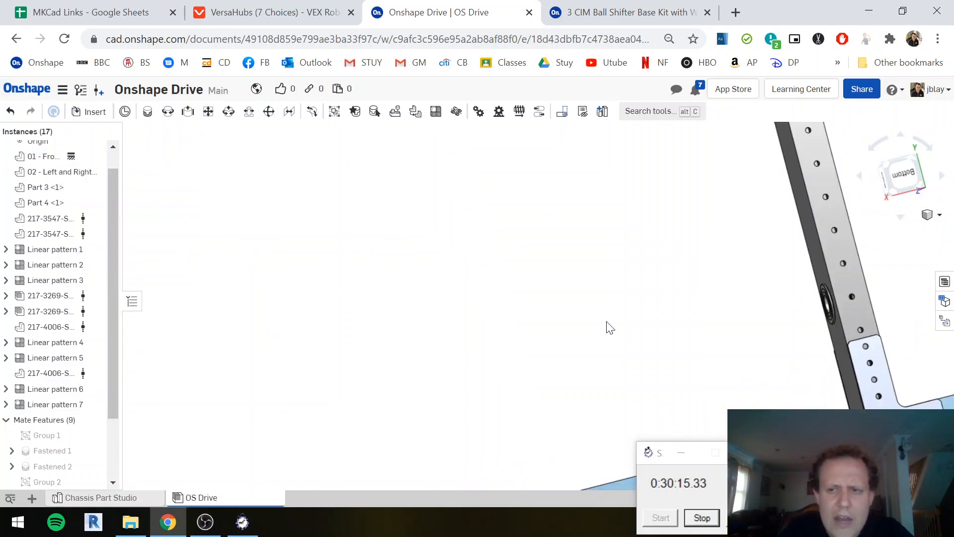
right_drag(557, 257, 322, 157)
right_drag(356, 167, 438, 113)
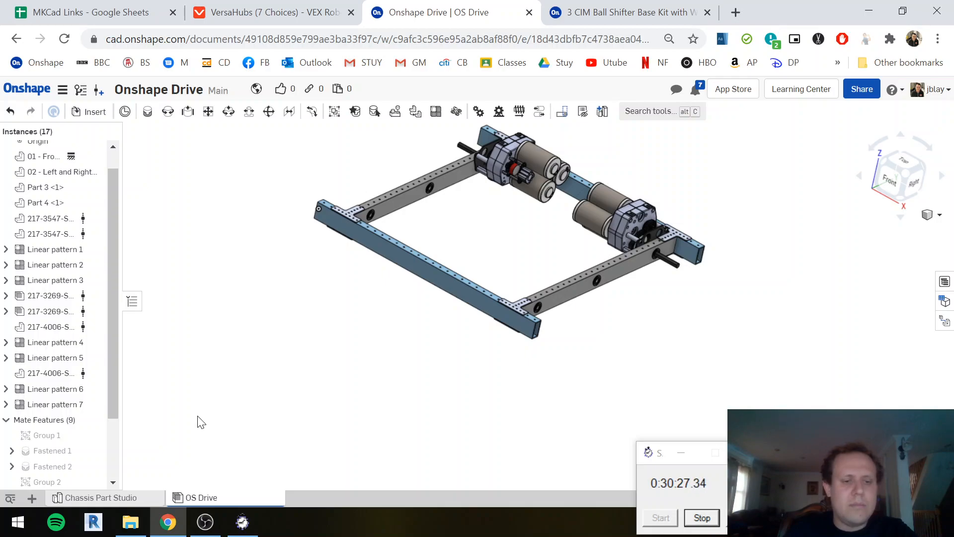
Load the Onshape documents page in place of the 3 CIM Ball Shifter document and return to the Onshape Drive assembly
click(664, 9)
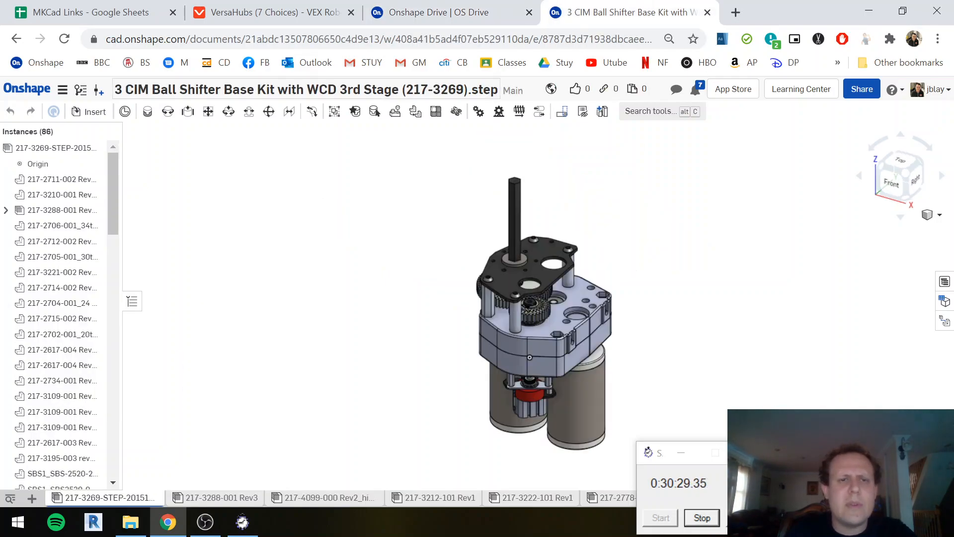
click(36, 62)
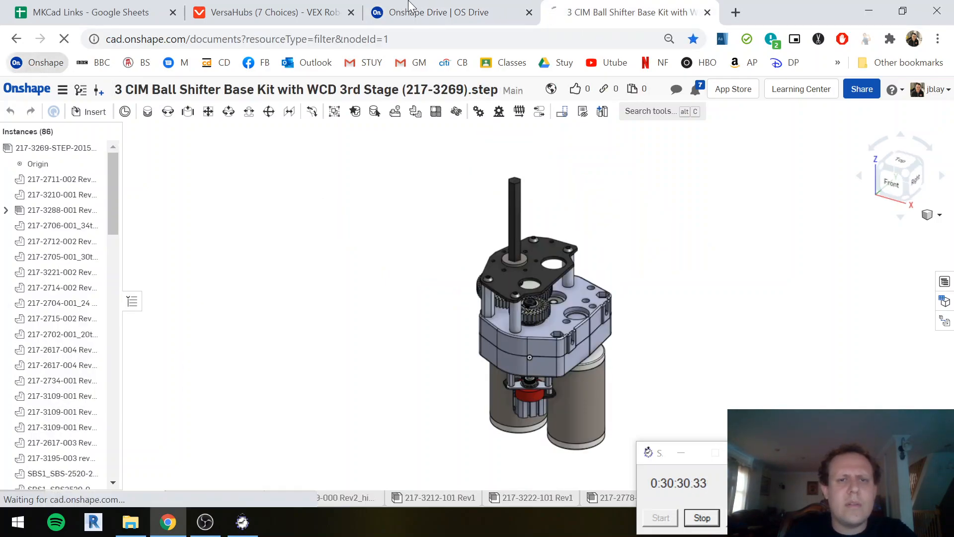
click(434, 10)
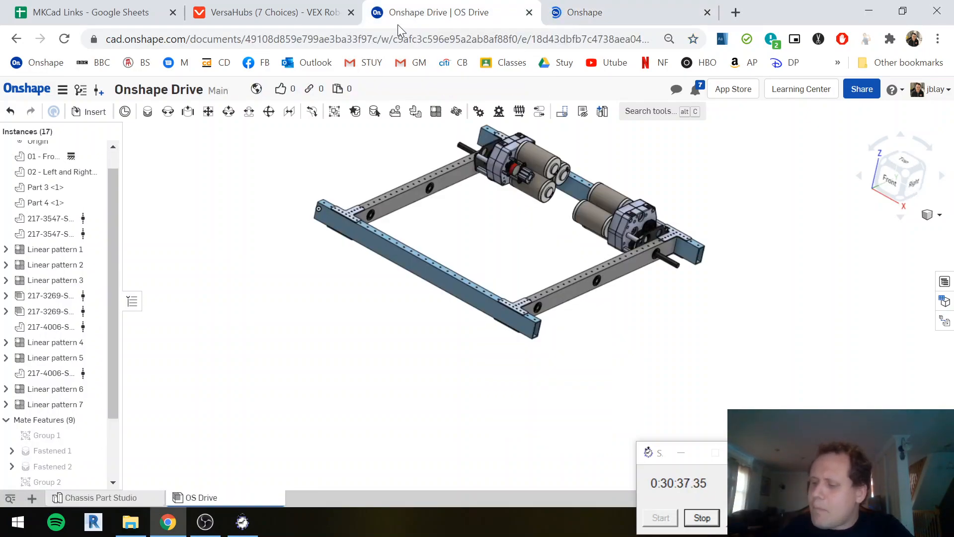
Start inserting parts into the assembly from other documents
click(79, 112)
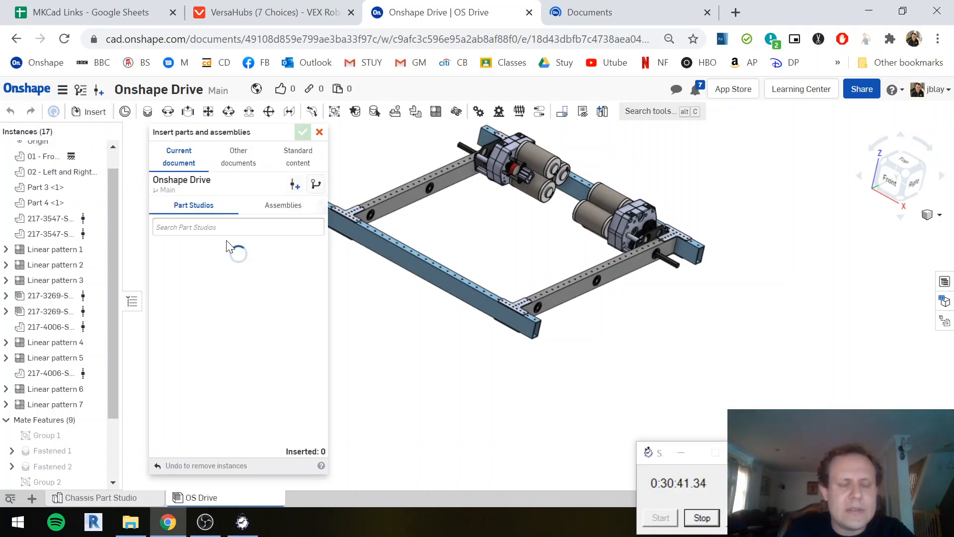
click(236, 157)
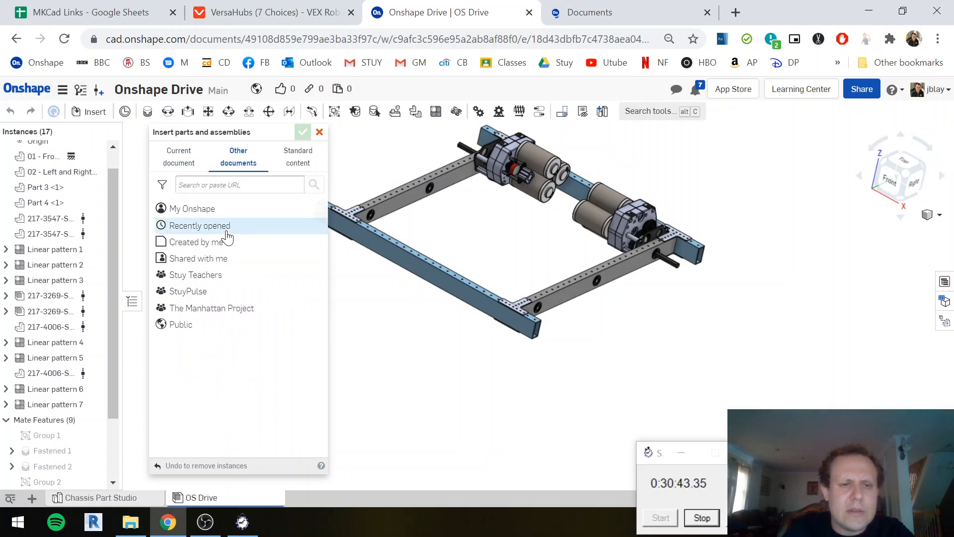
click(229, 227)
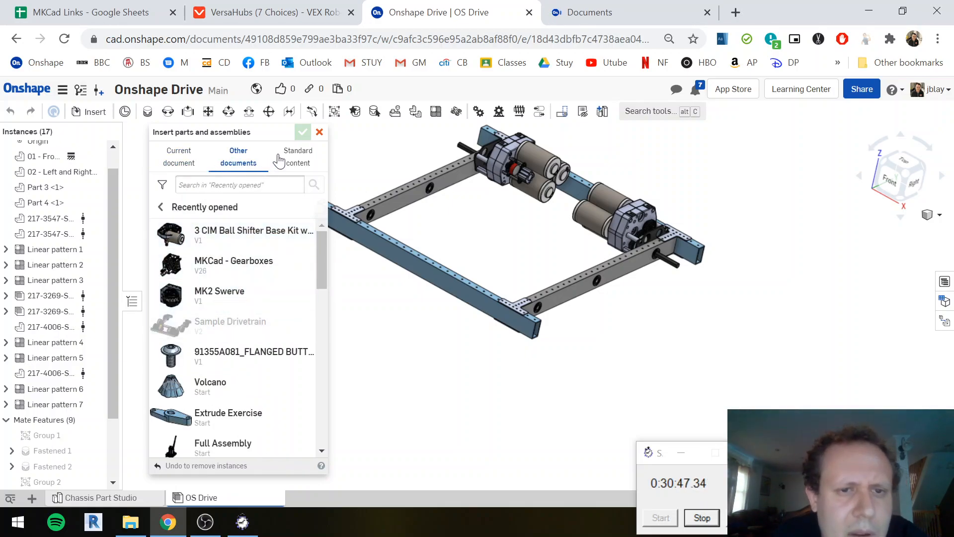
click(161, 213)
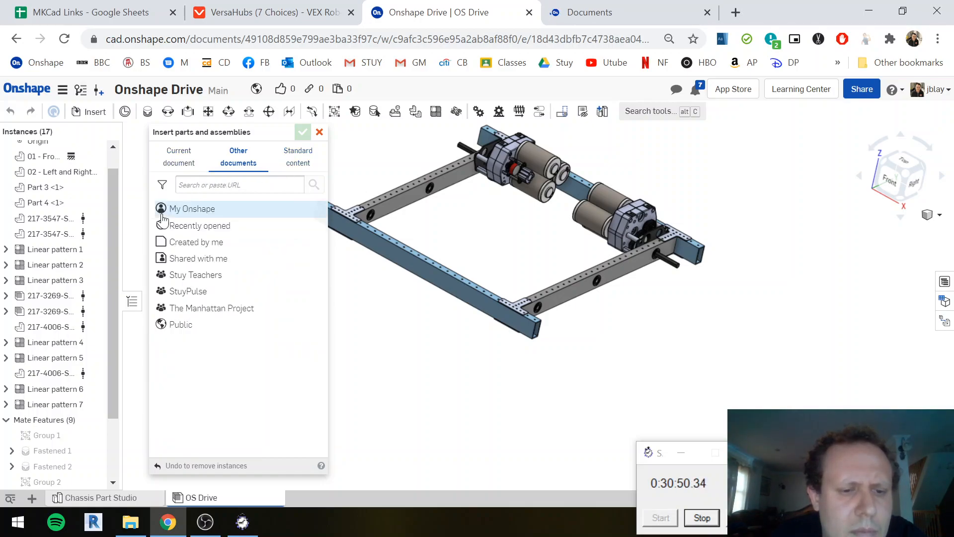
click(211, 228)
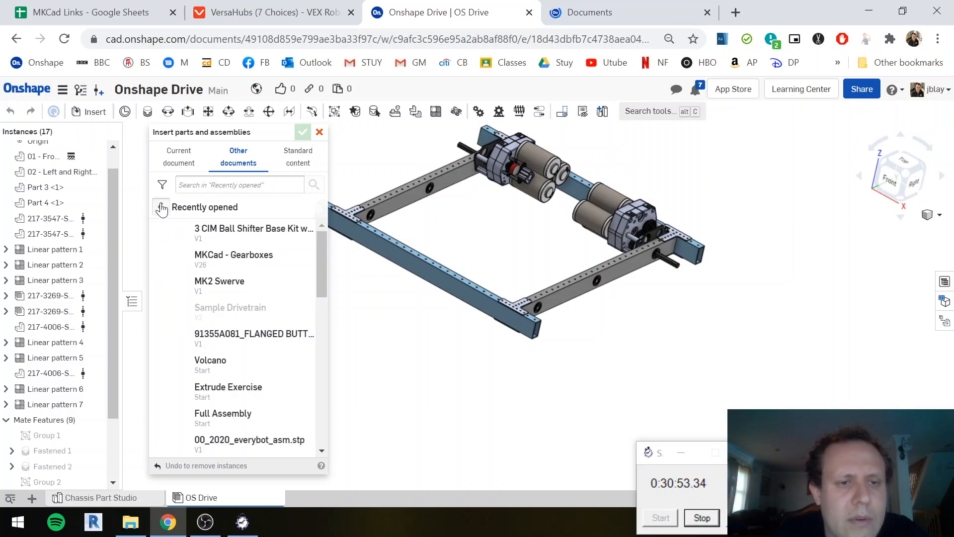
click(160, 206)
Insert the 217-4052 Colson Performa wheel from the My Onshape documents at the front rail's end
click(202, 209)
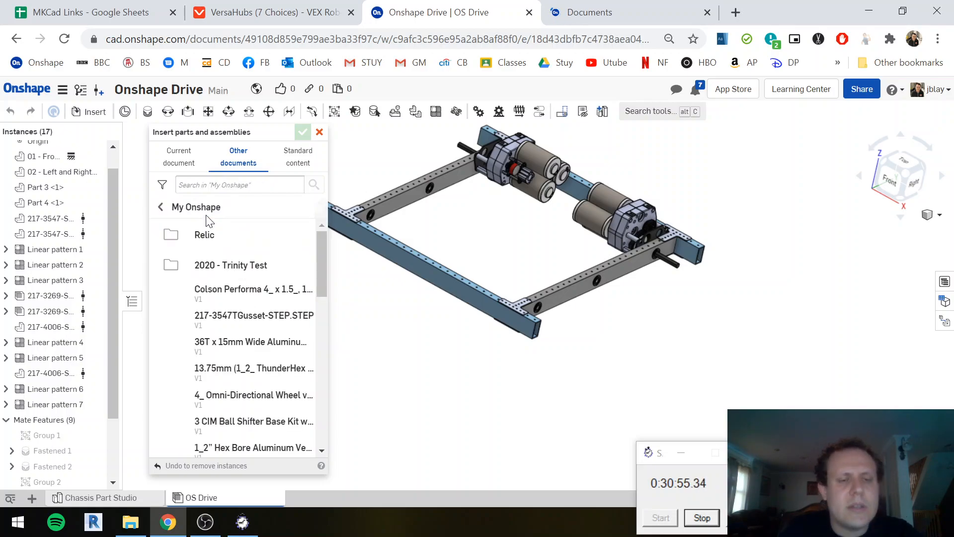
click(232, 312)
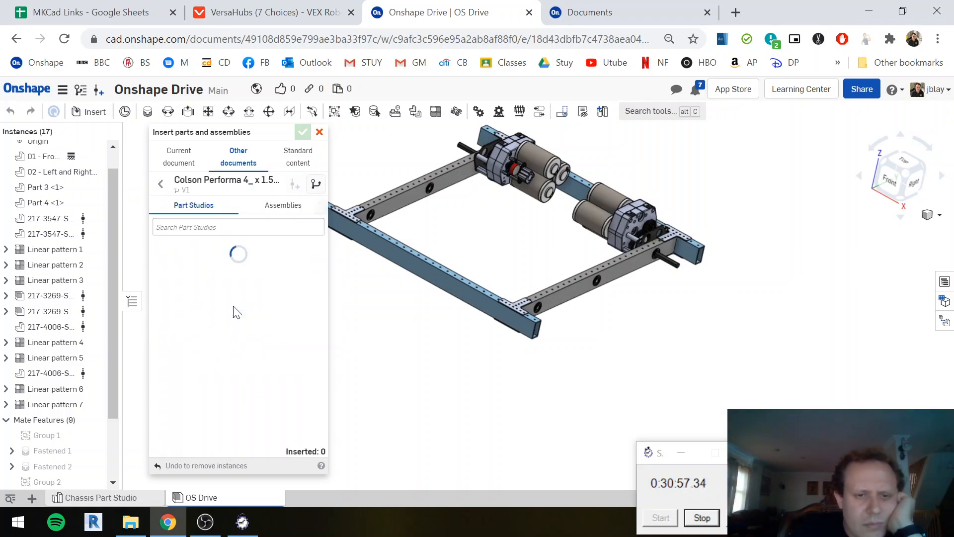
click(231, 281)
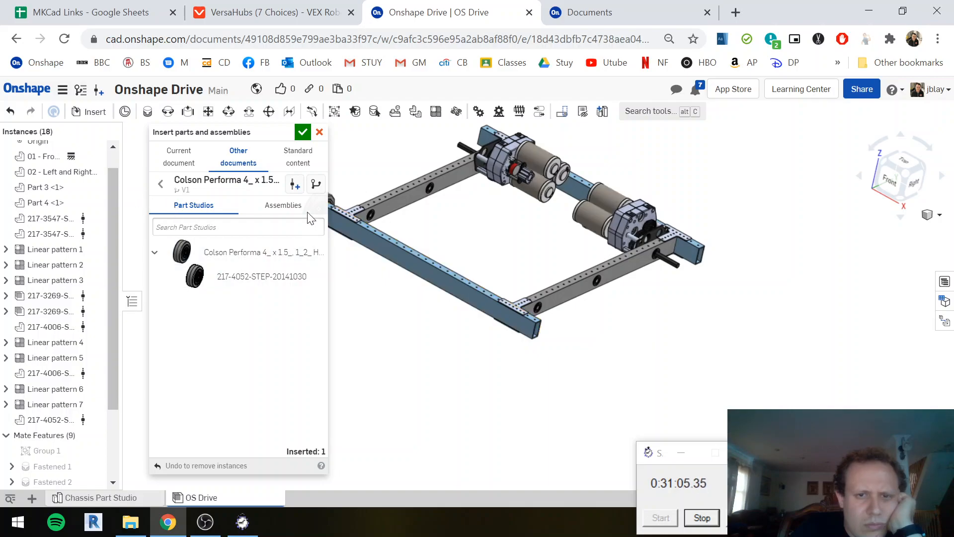
middle_drag(364, 178, 473, 251)
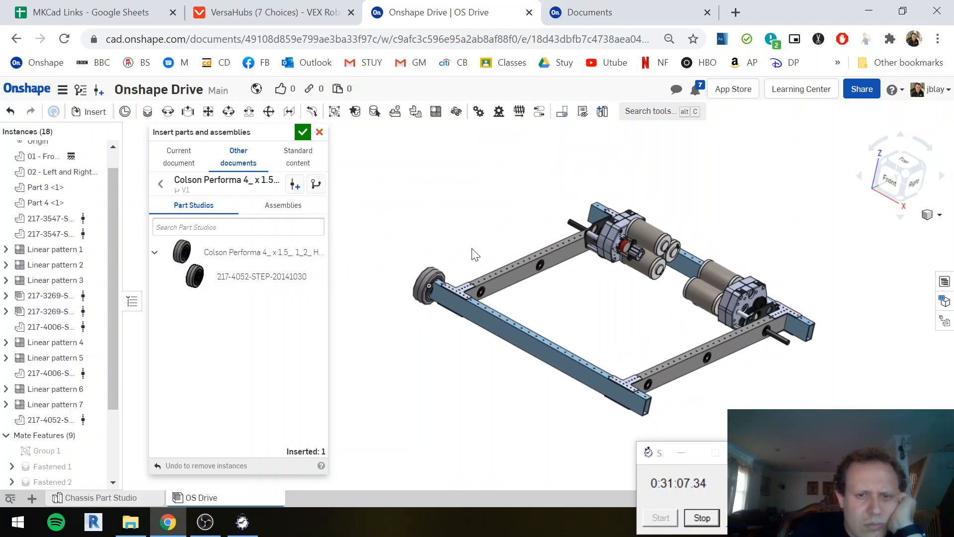
Insert the 217-4103 part from the 36T x 15mm Wide Aluminum Pulley document, placing it above the Colson wheel
click(162, 189)
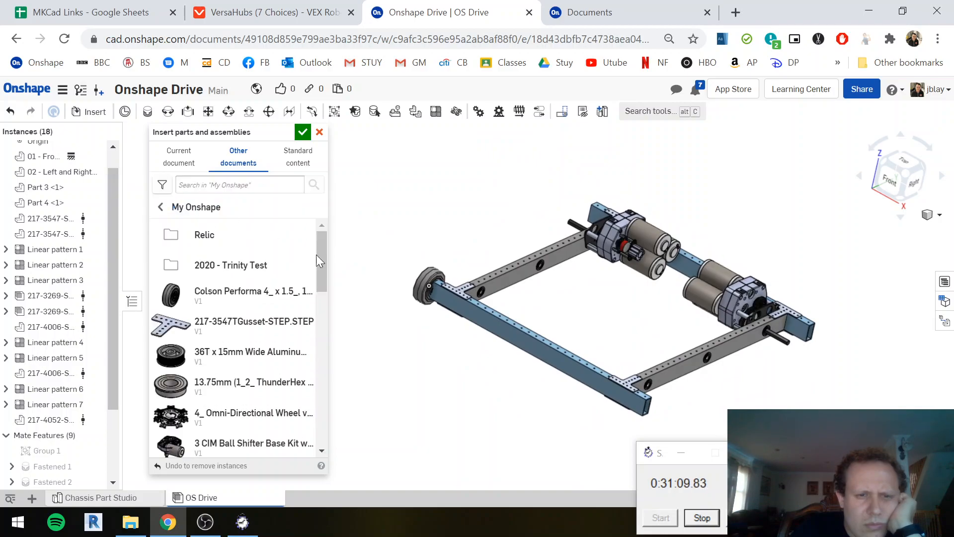
click(247, 364)
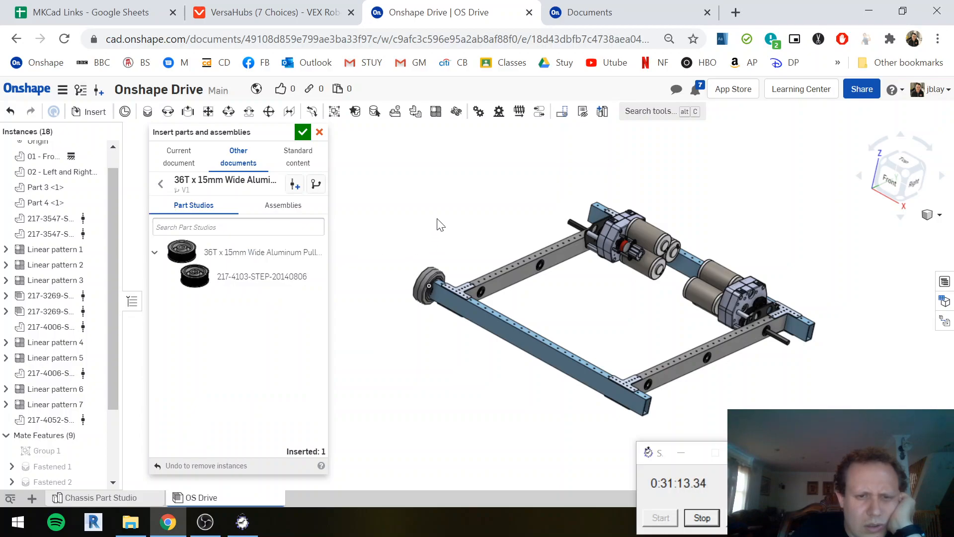
click(251, 277)
scroll(397, 278, up, 5)
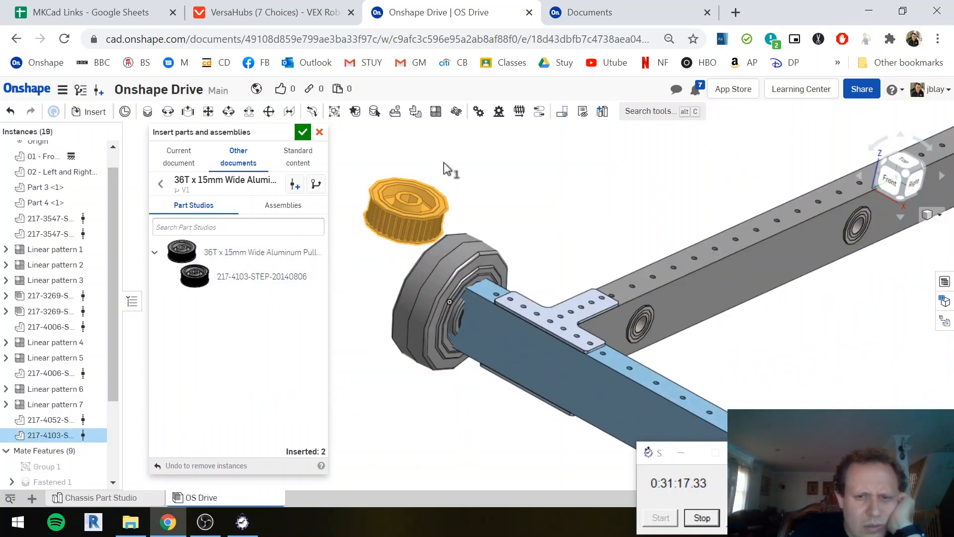
click(451, 161)
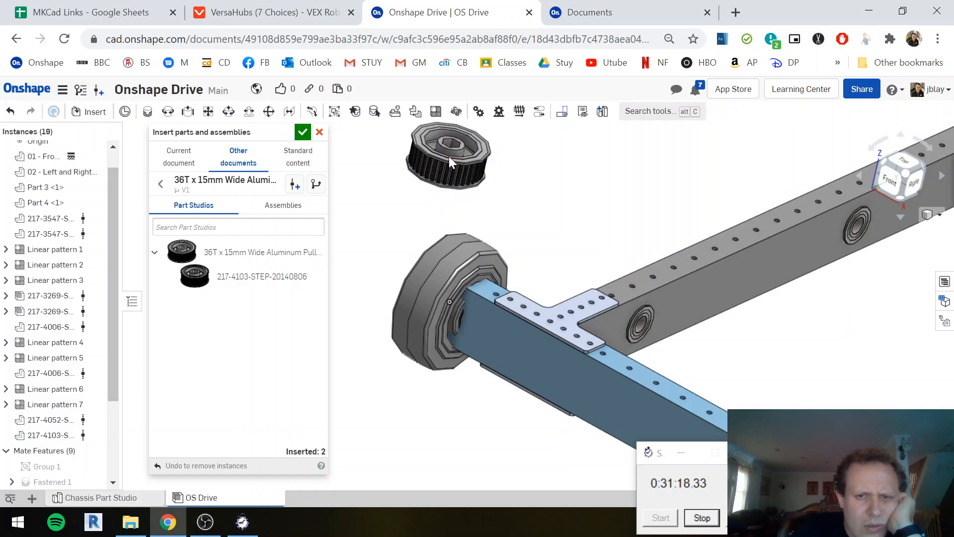
click(161, 184)
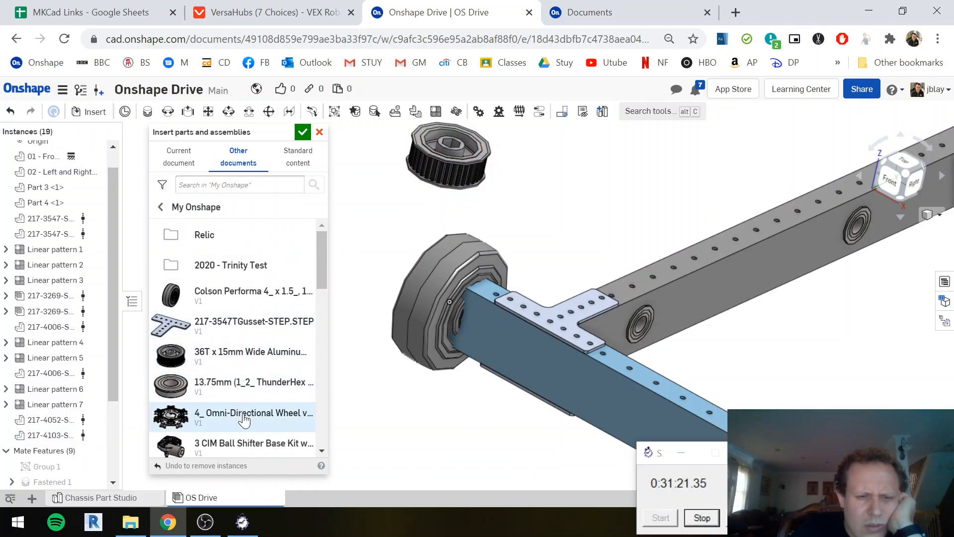
scroll(244, 423, down, 5)
scroll(247, 407, up, 5)
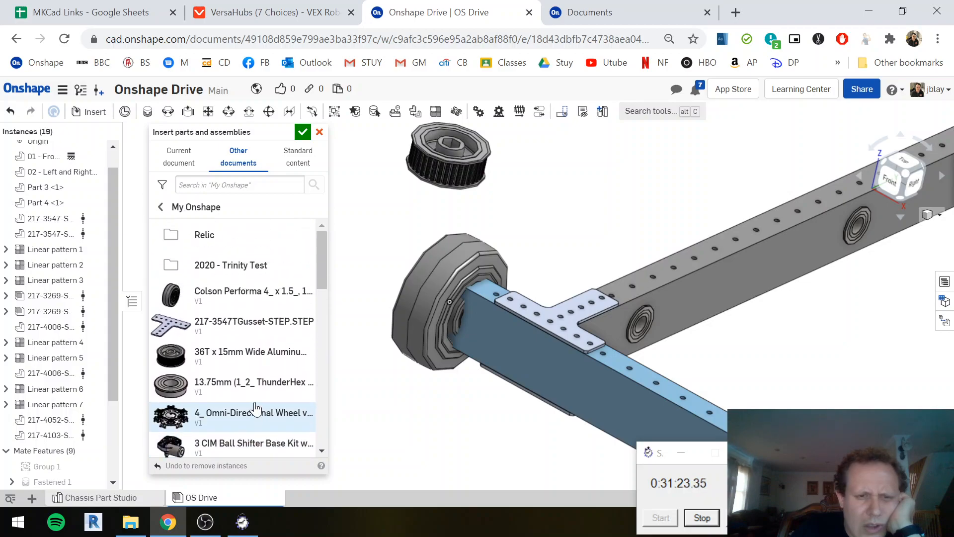
click(246, 415)
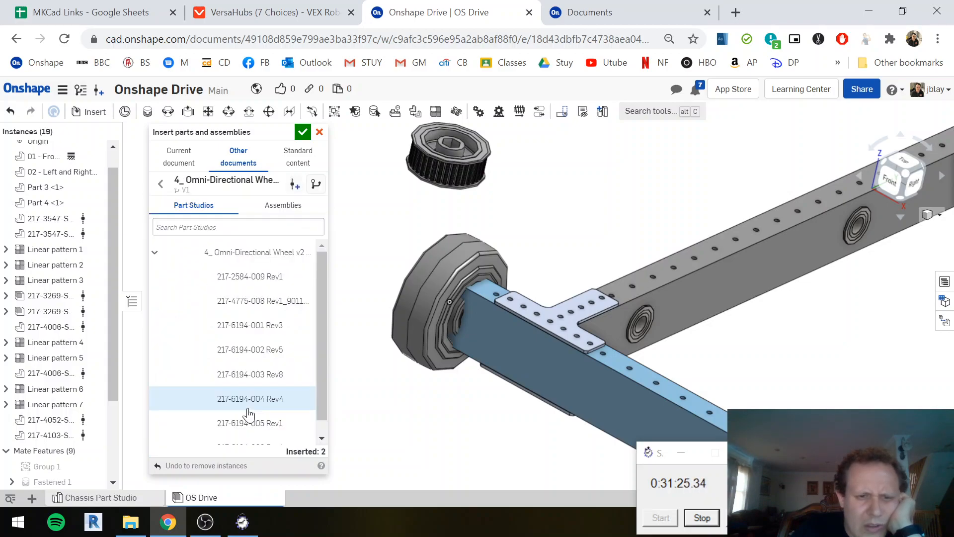
click(282, 212)
click(252, 253)
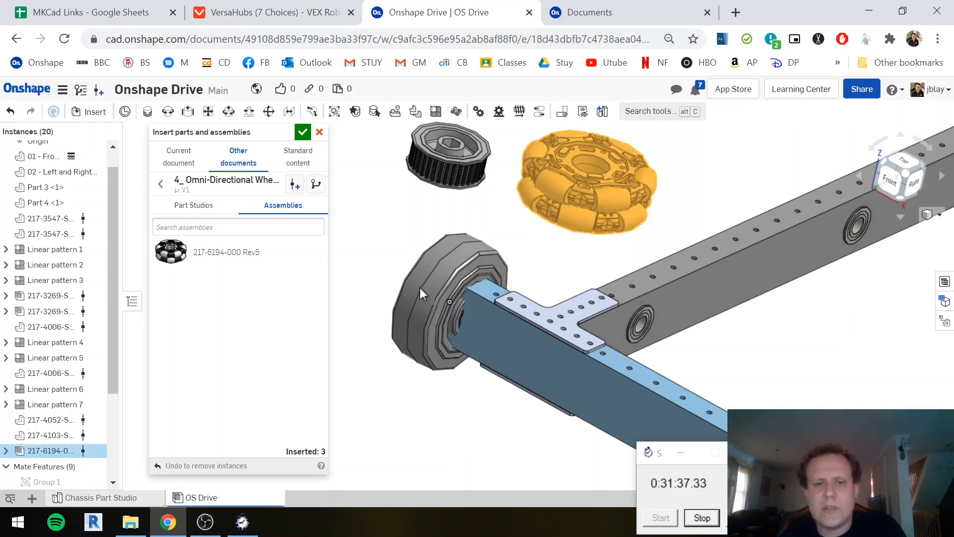
scroll(579, 168, down, 3)
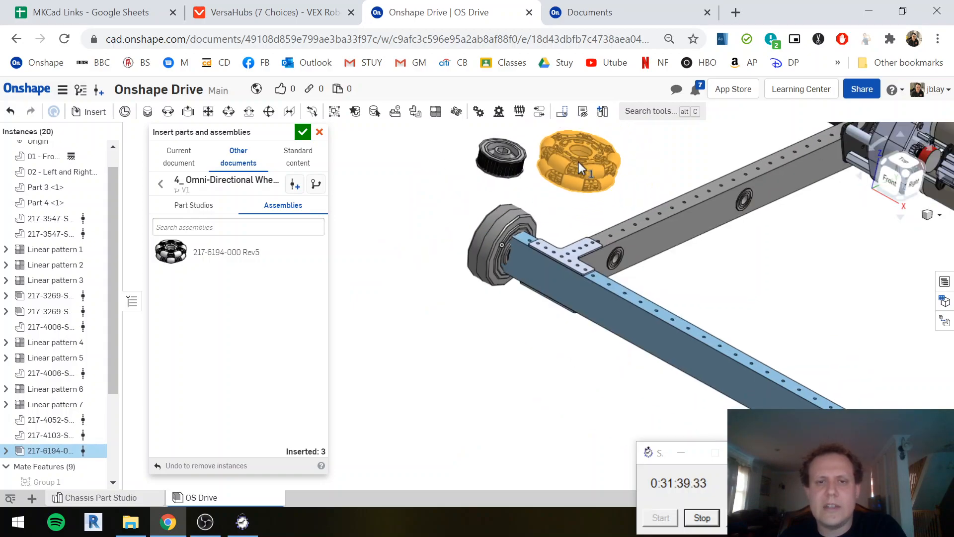
click(434, 178)
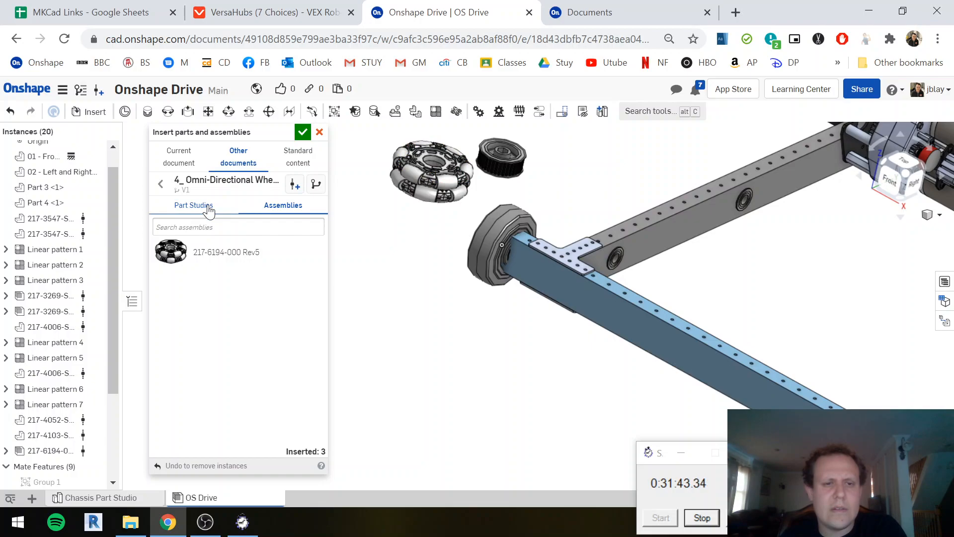
click(160, 184)
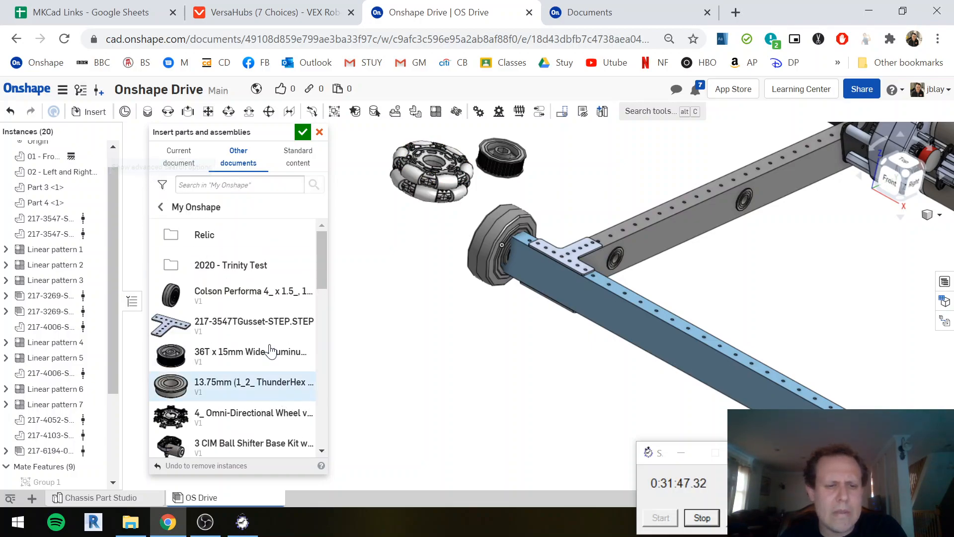
scroll(259, 361, down, 5)
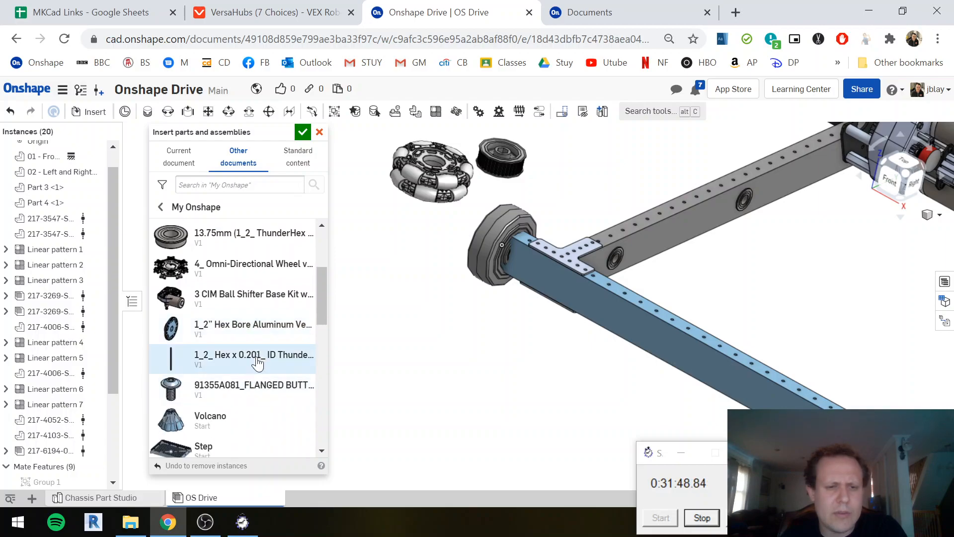
click(260, 332)
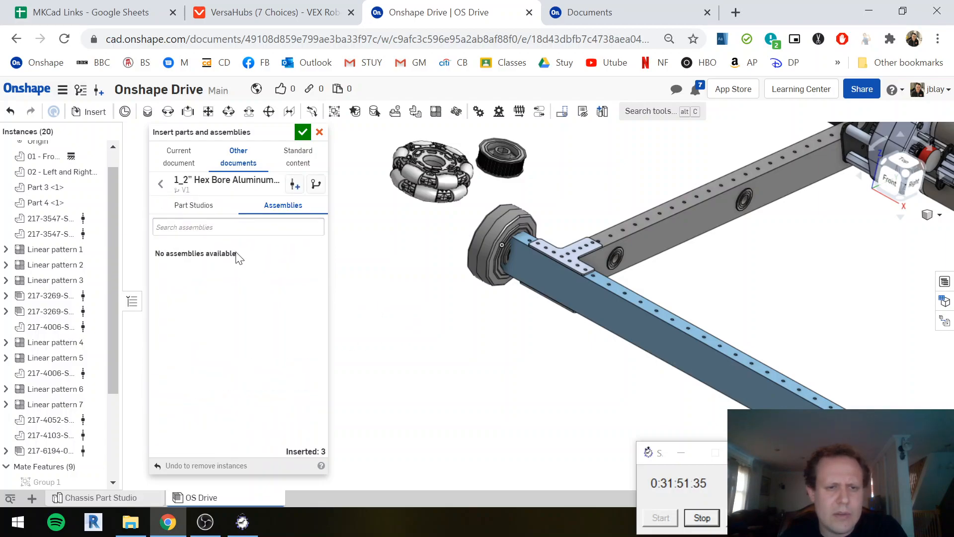
click(204, 209)
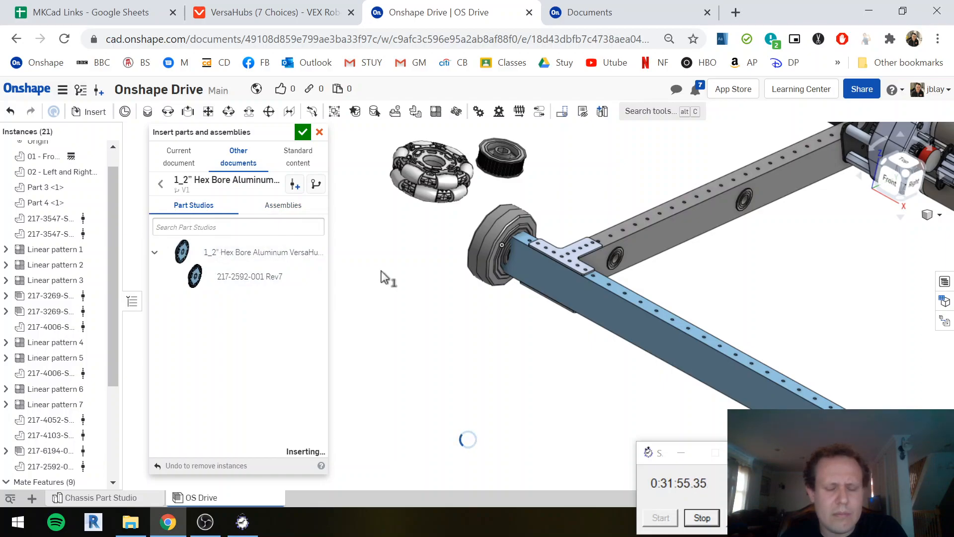
click(365, 285)
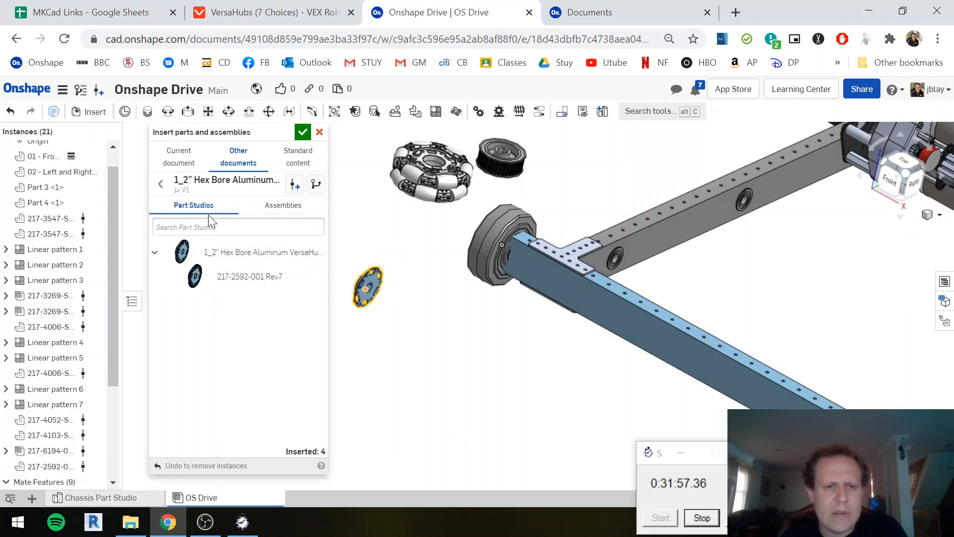
Look through the My Onshape documents for further parts and accept the inserted instances
click(160, 185)
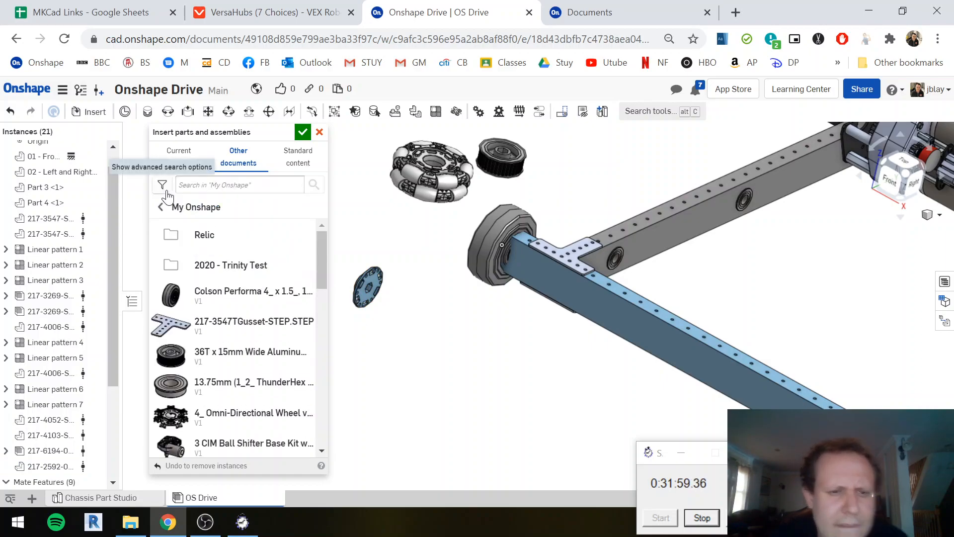
scroll(241, 369, down, 3)
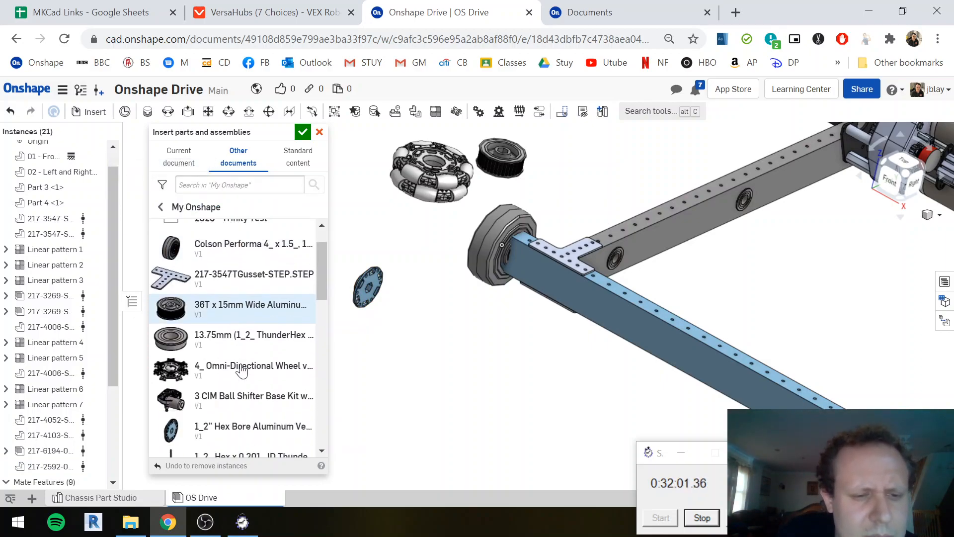
scroll(248, 365, down, 1)
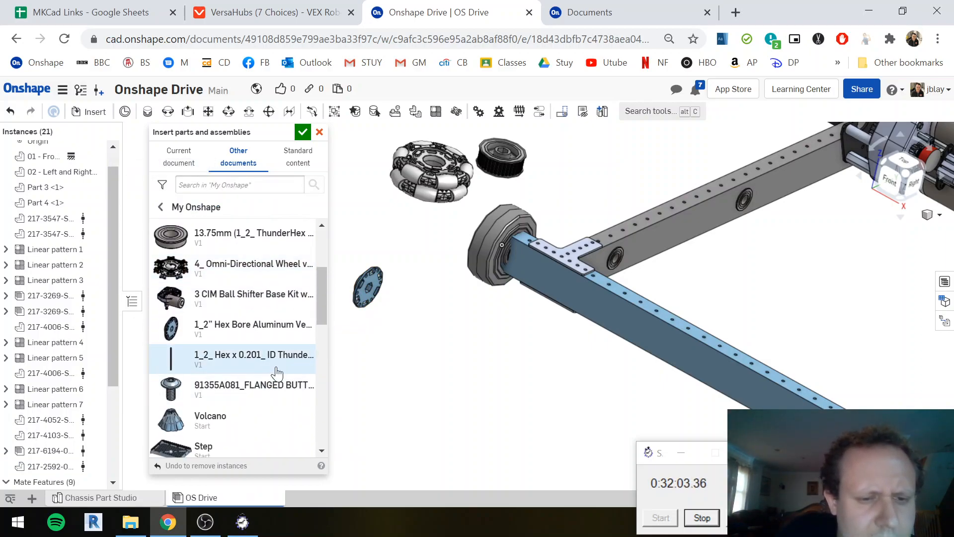
scroll(271, 372, down, 2)
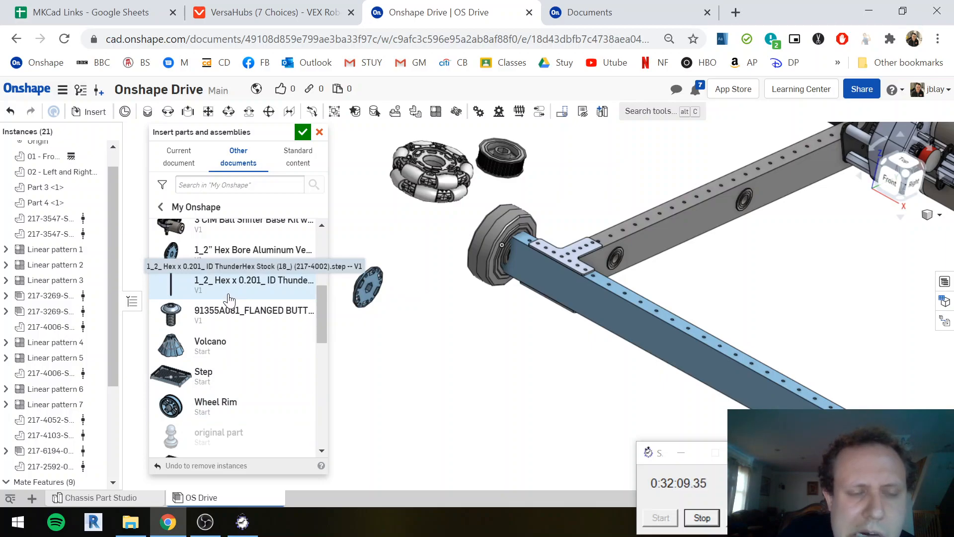
scroll(229, 299, up, 6)
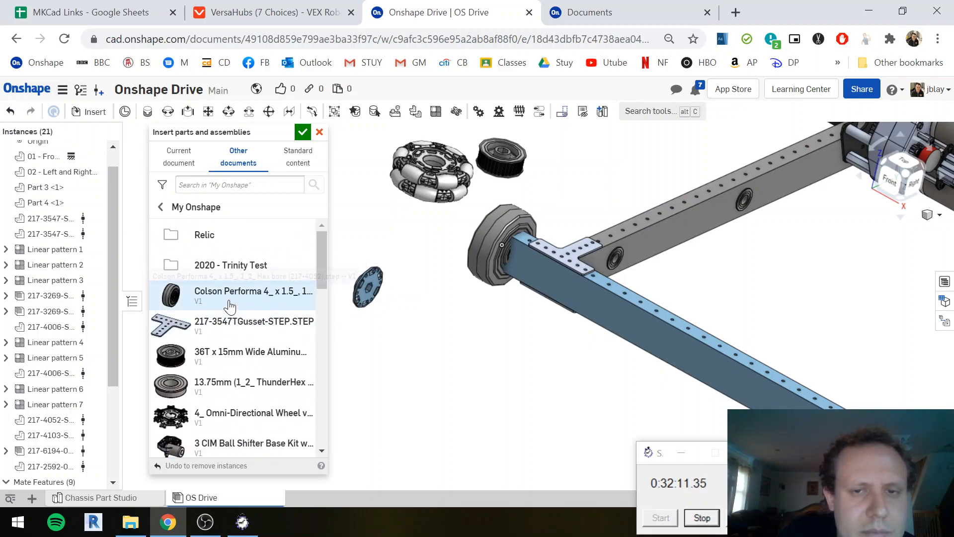
click(297, 135)
Move the 36T pulley away from the Colson wheel to the open space beyond the VersaHub
scroll(470, 166, down, 2)
right_drag(471, 166, 449, 147)
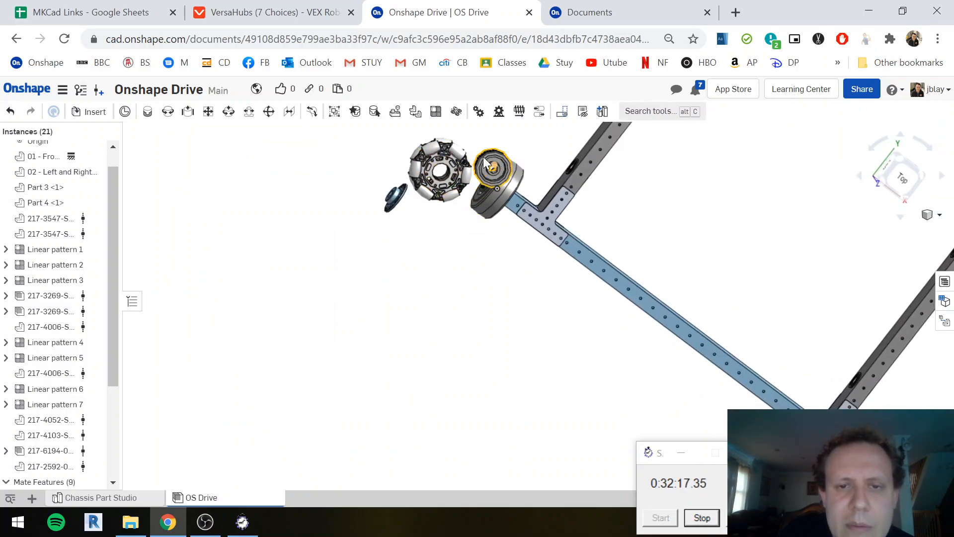
scroll(476, 147, up, 3)
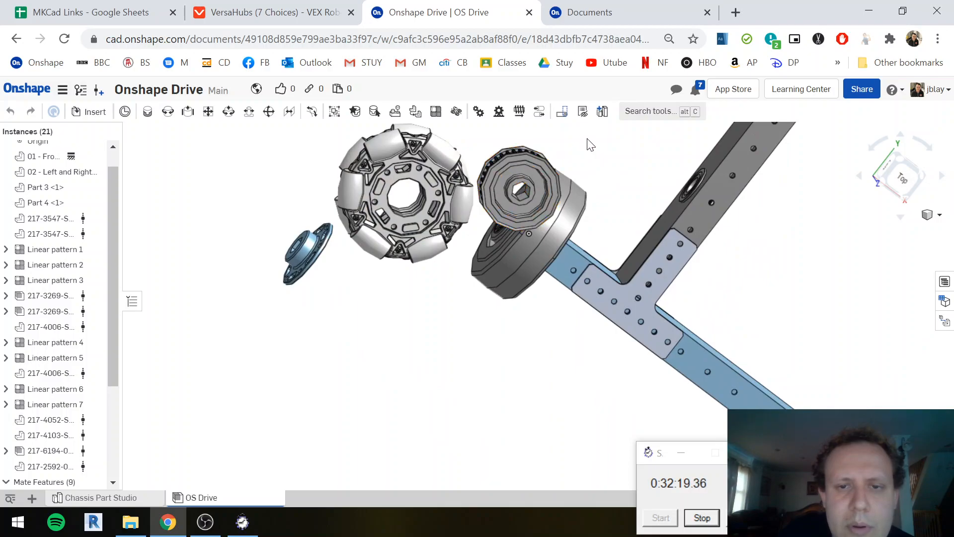
drag(504, 174, 183, 203)
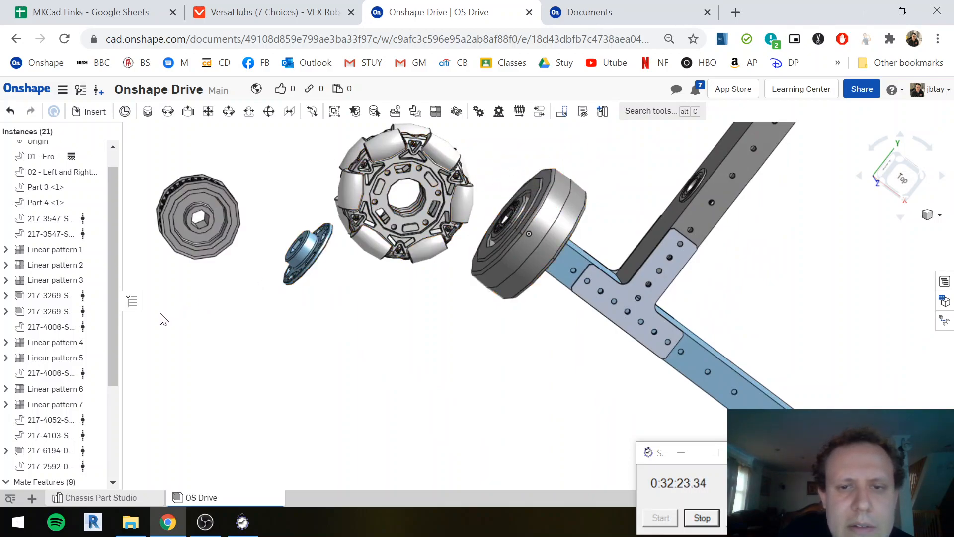
Group the components of the omni-directional wheel, and move the Colson wheel off the chassis rail into open space
click(907, 185)
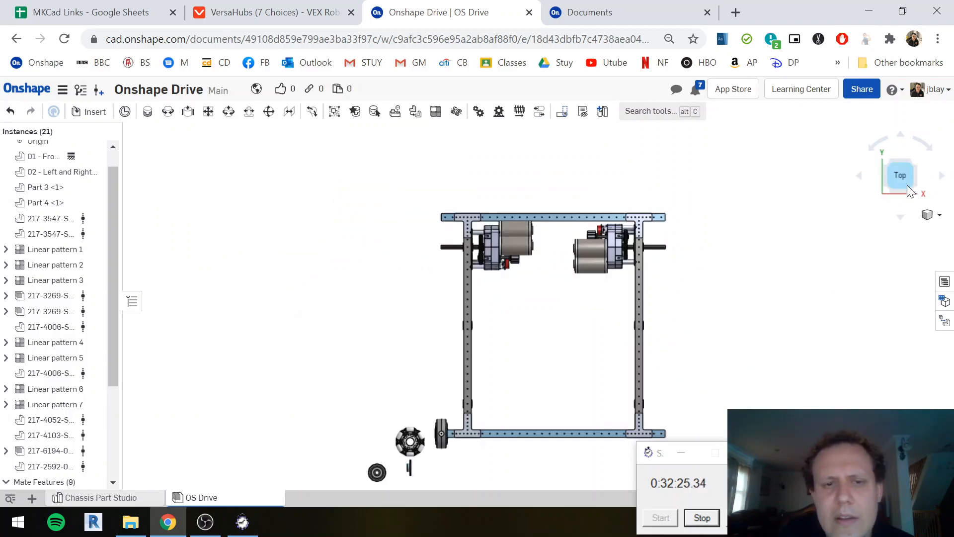
scroll(440, 417, up, 5)
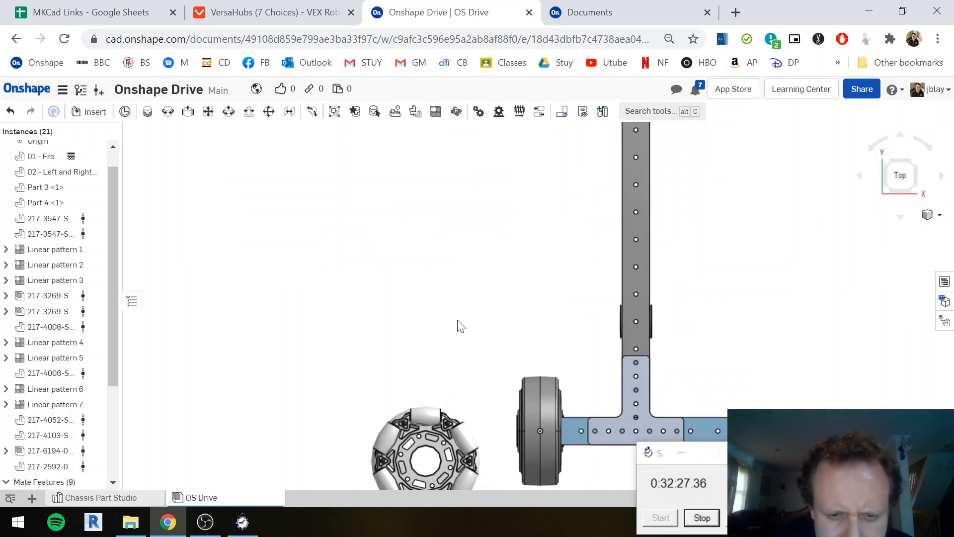
drag(505, 261, 349, 403)
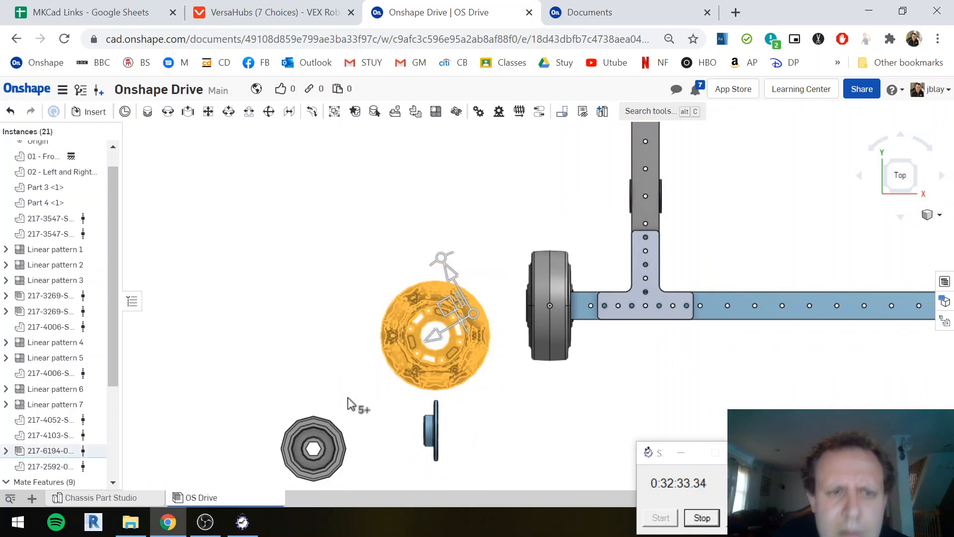
click(334, 114)
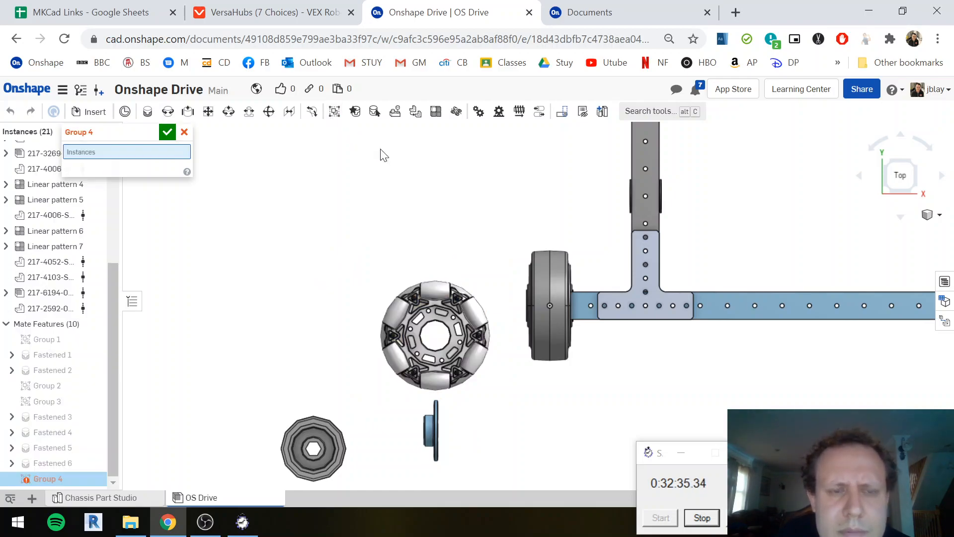
key(Return)
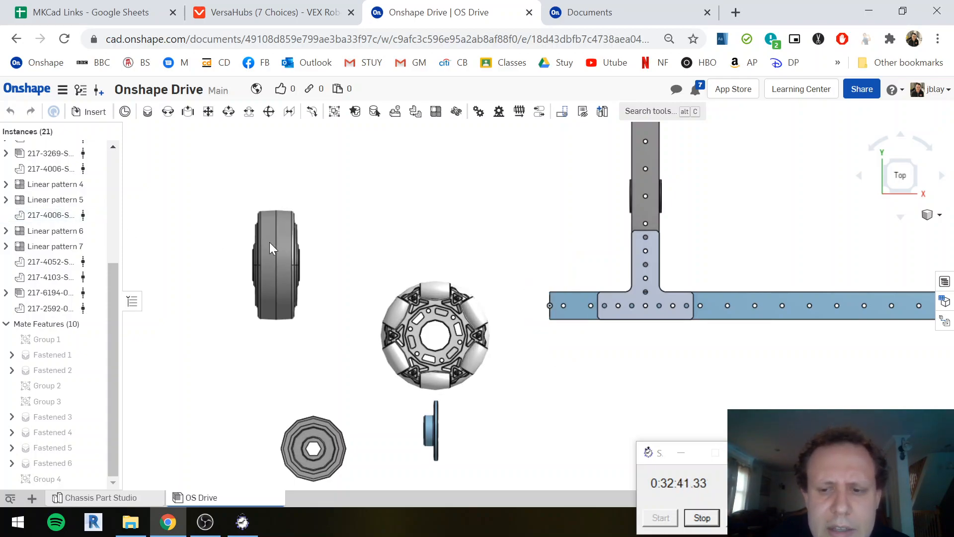
Open the 1_2_ Hex x 0.201_ ID ThunderHex Stock (18_) (217-4002).step document from My Onshape
click(586, 10)
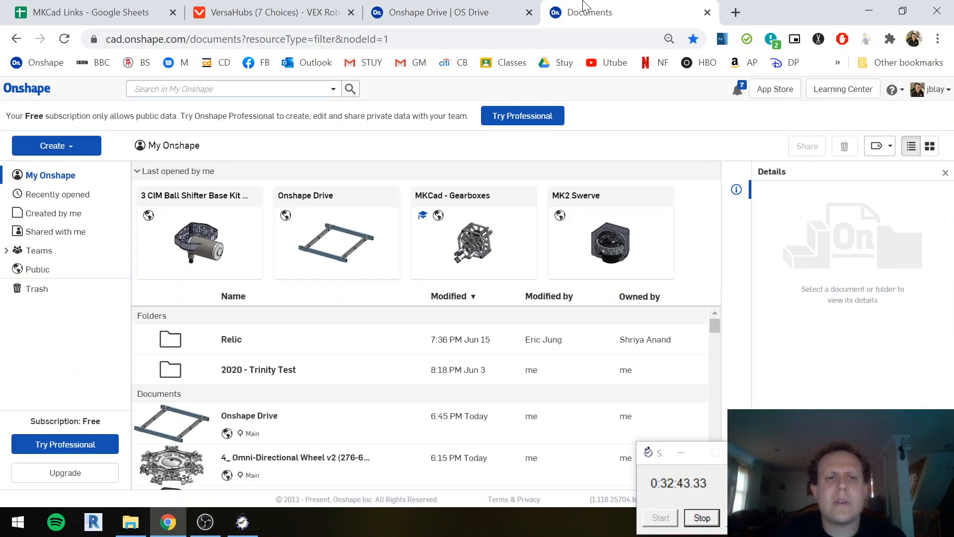
scroll(377, 366, down, 5)
scroll(351, 423, down, 3)
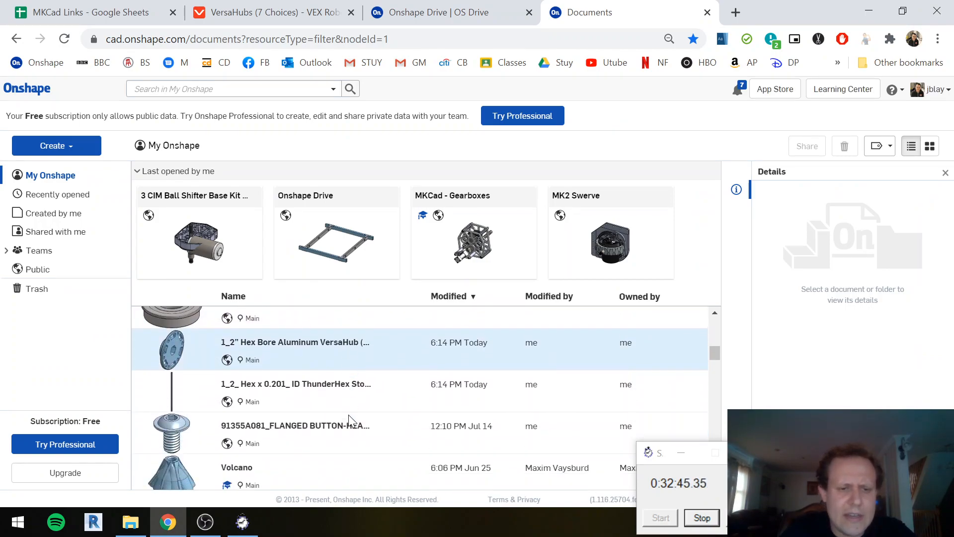
click(334, 377)
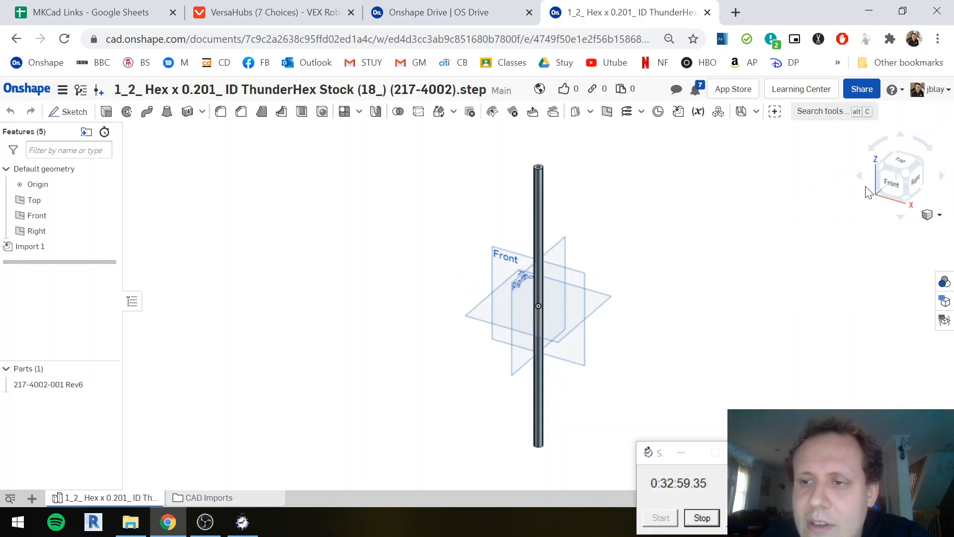
click(885, 187)
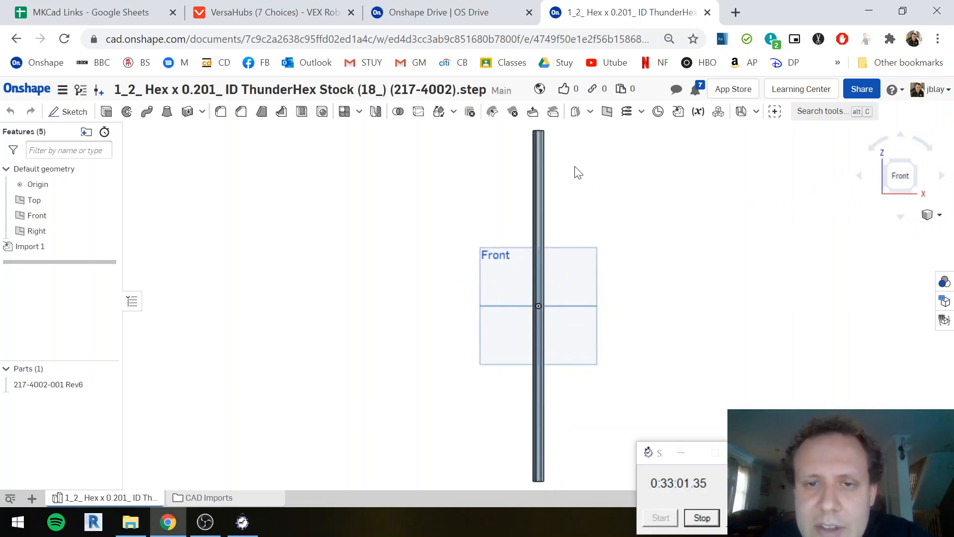
click(69, 112)
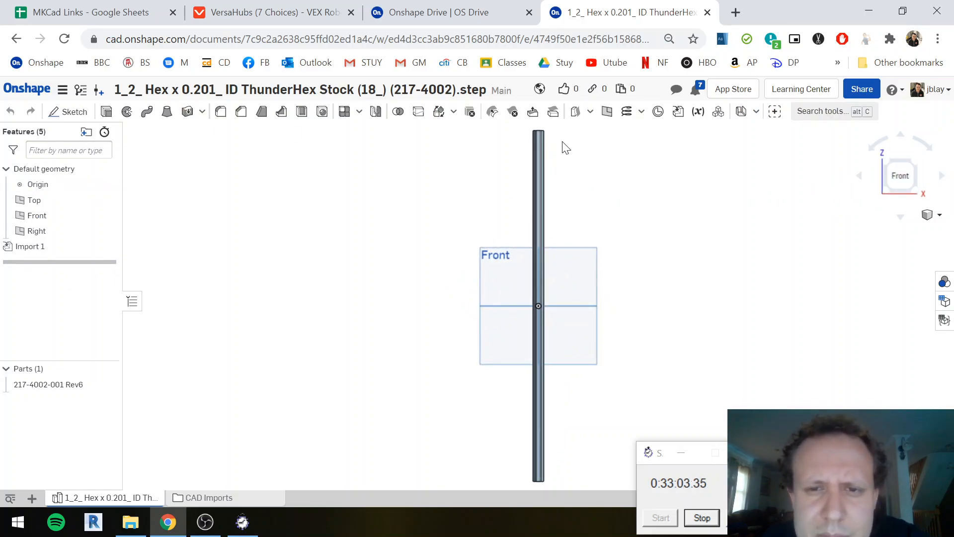
scroll(530, 151, up, 5)
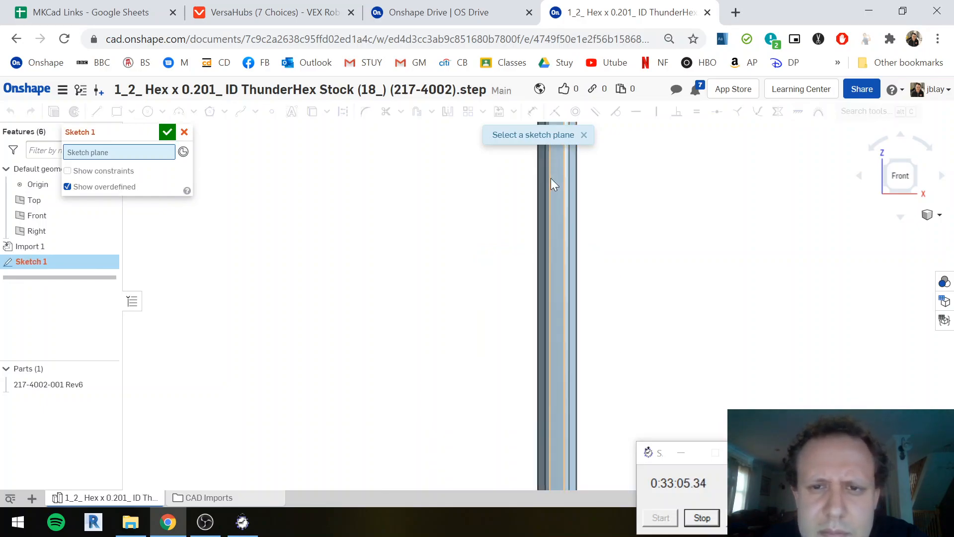
click(558, 316)
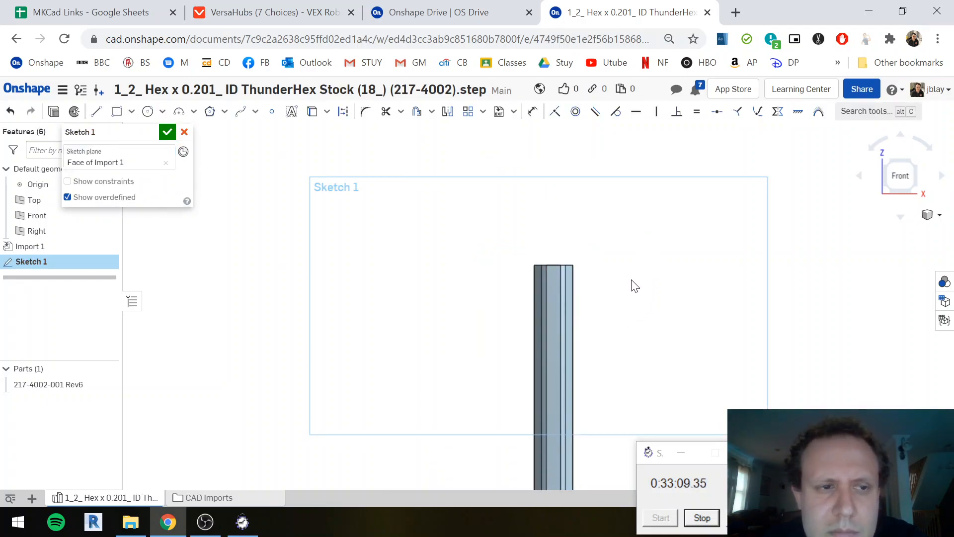
click(186, 133)
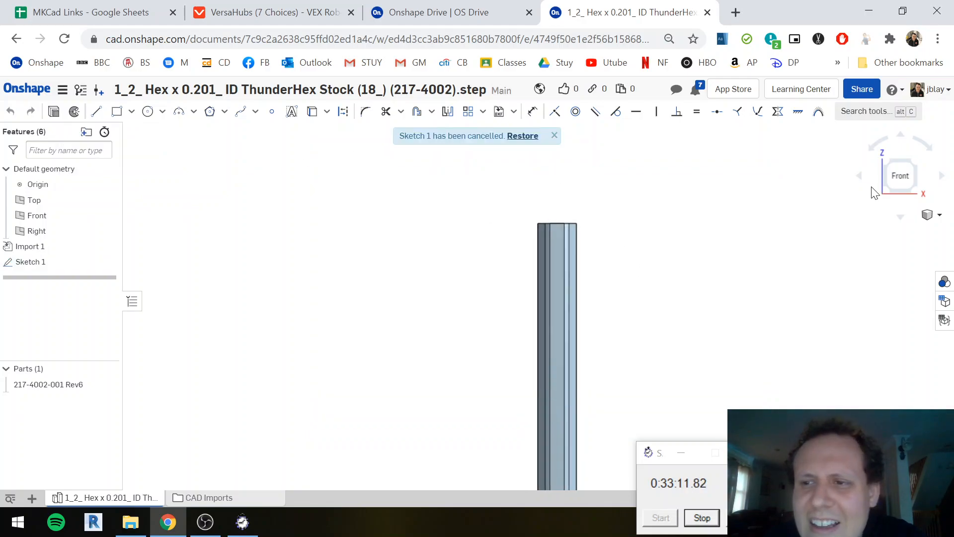
Sketch a circle about 1.367 in in diameter on the hex shaft's end face, centred on its bore and enclosing the hex profile
click(902, 165)
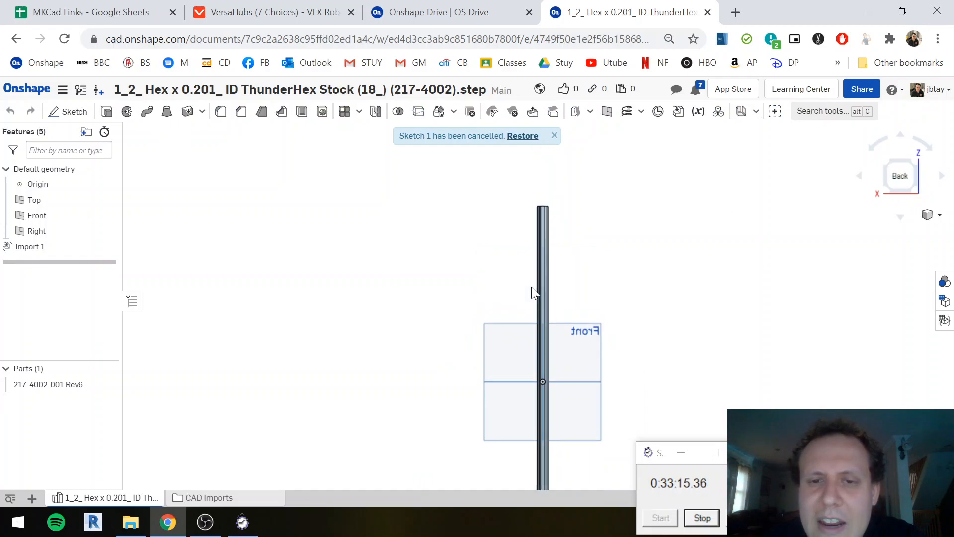
right_drag(563, 221, 560, 319)
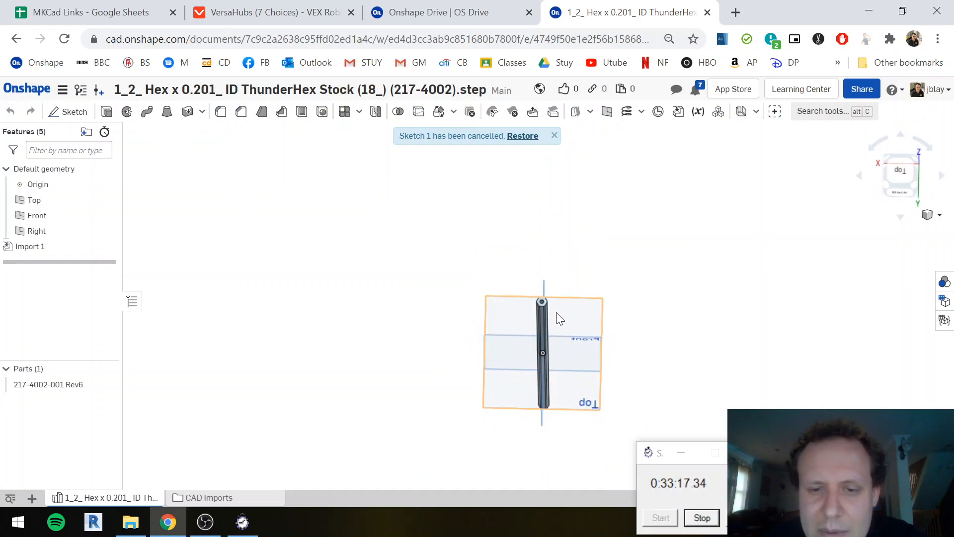
scroll(563, 318, up, 5)
click(903, 173)
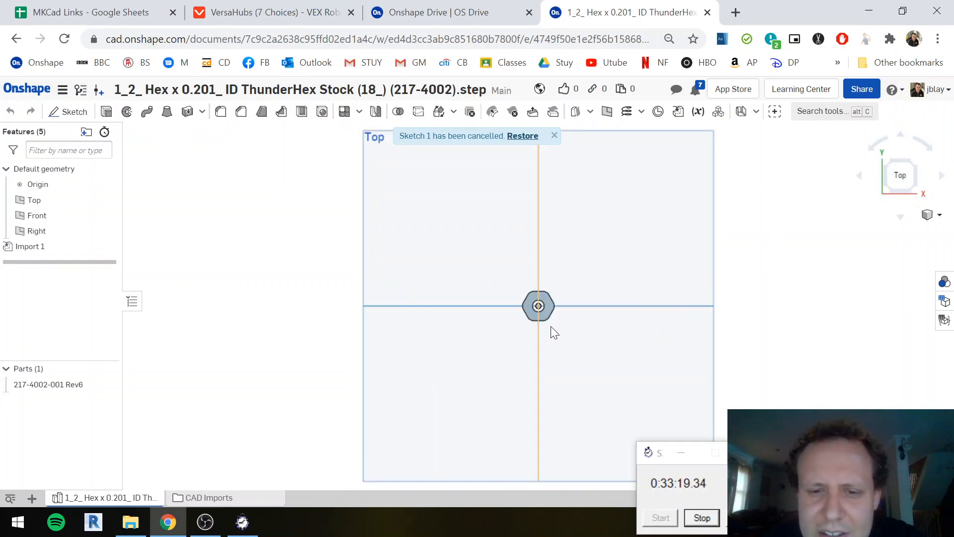
click(71, 111)
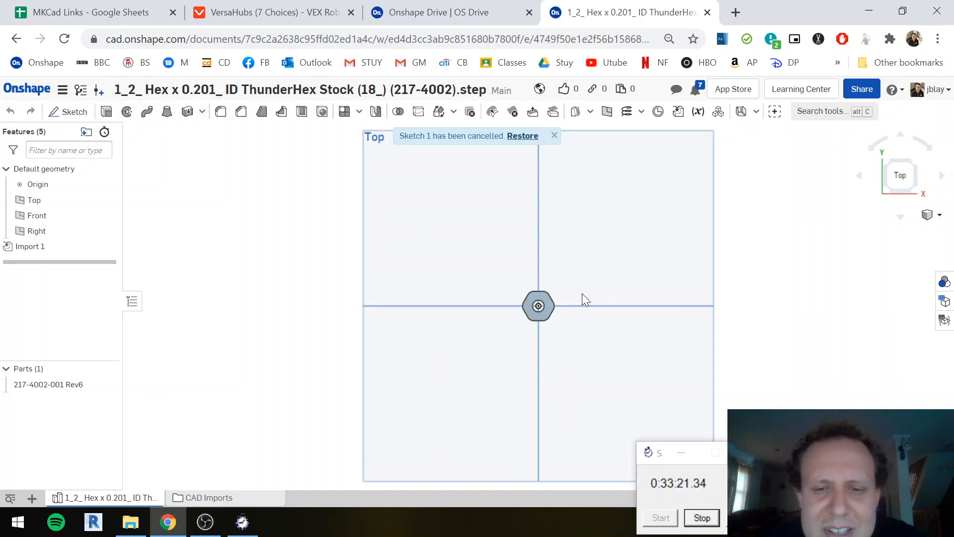
click(533, 299)
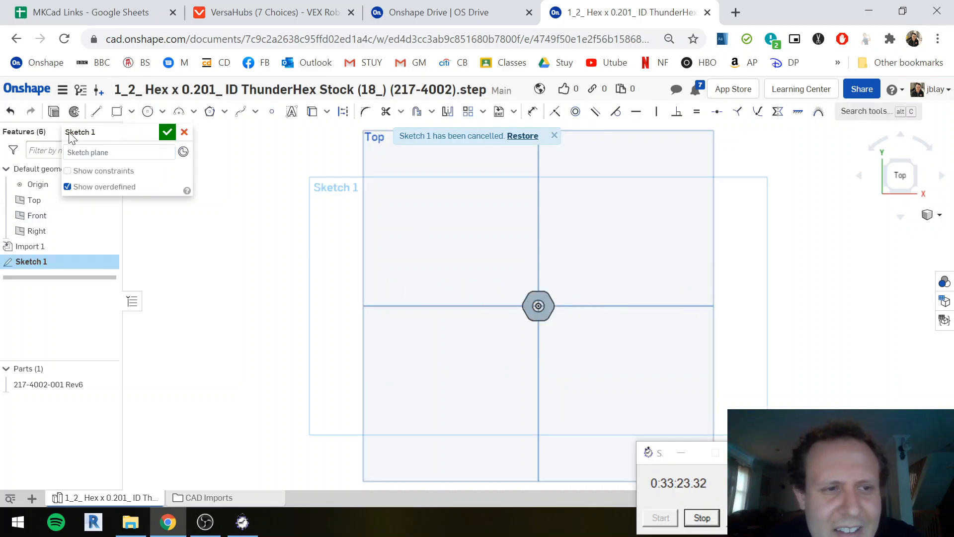
click(147, 112)
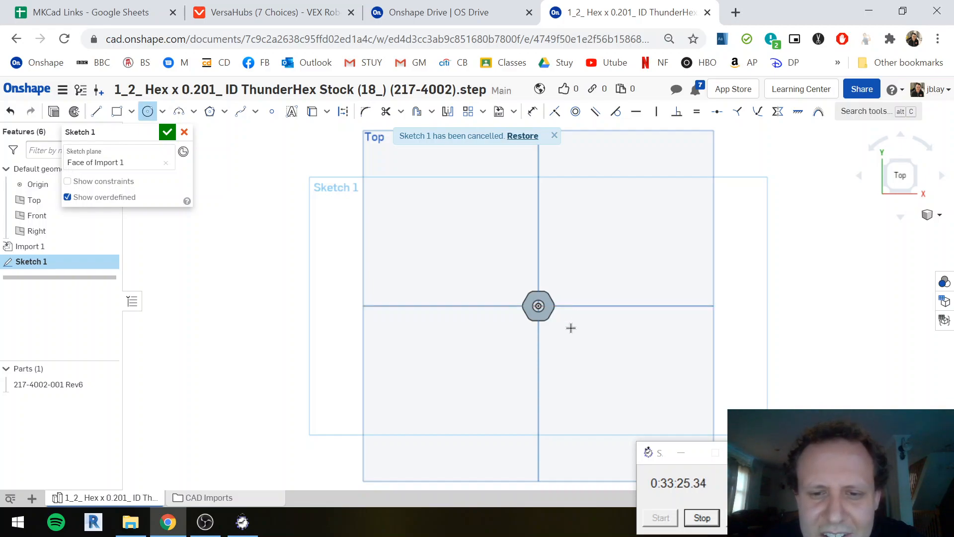
click(539, 306)
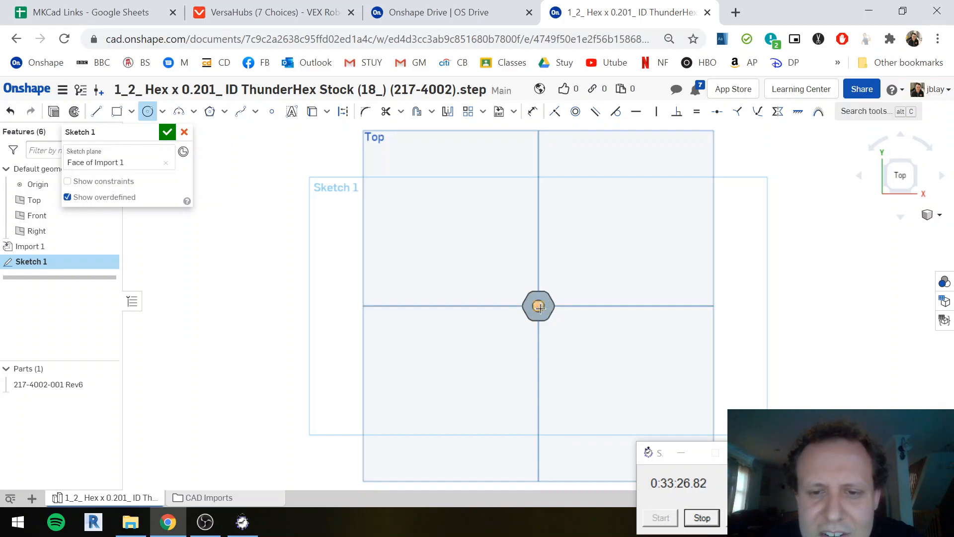
click(576, 292)
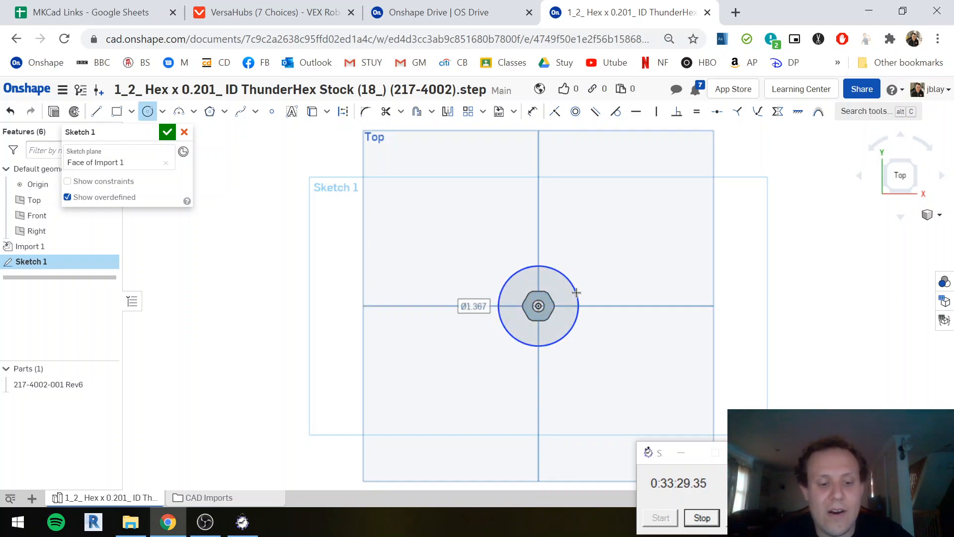
Cut the hex shaft shorter by extruding the circle sketch as a blind Remove with a depth of 13 in
key(shift+e)
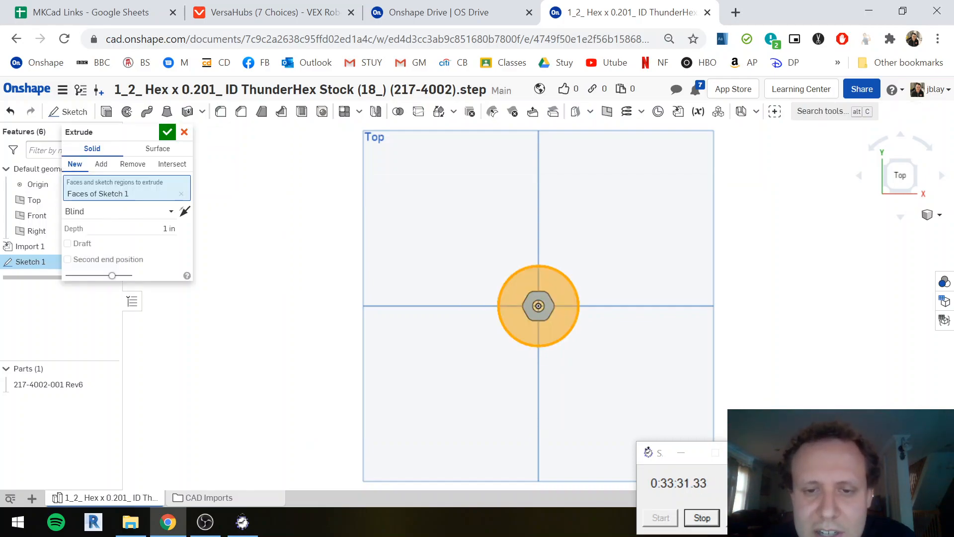
click(100, 164)
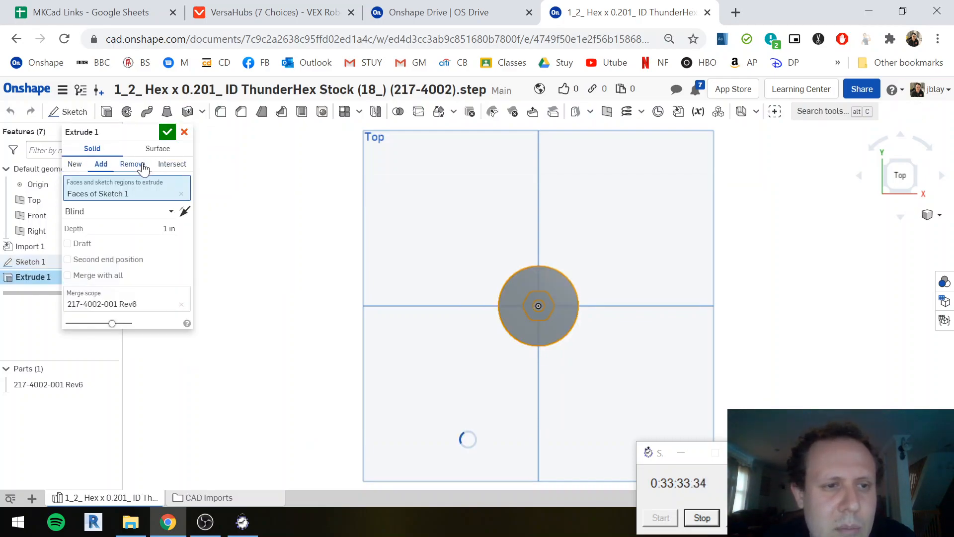
click(144, 166)
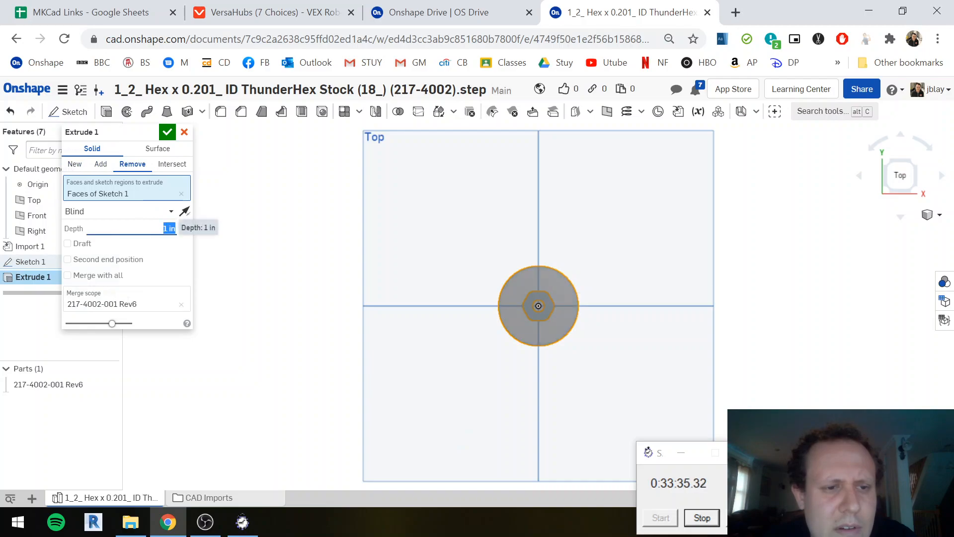
text(15)
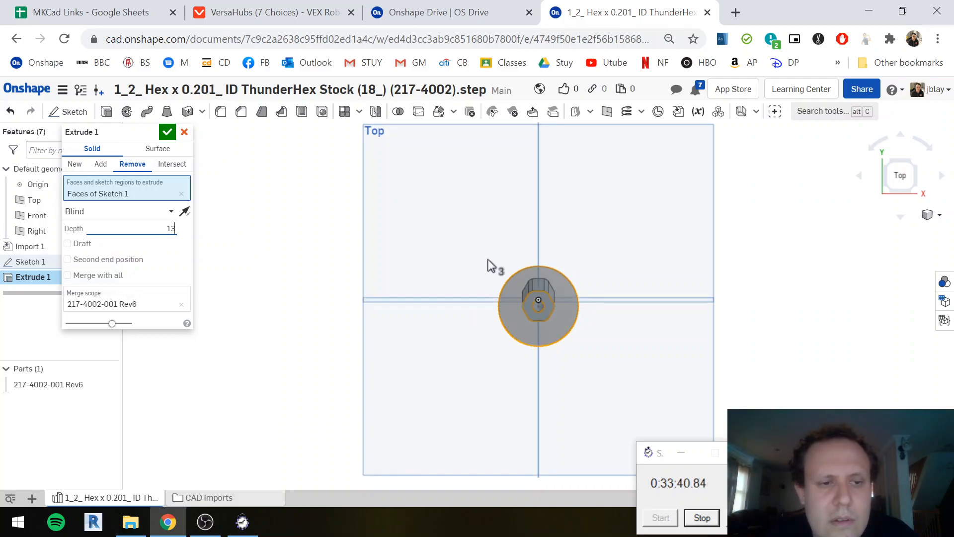
right_drag(487, 265, 520, 278)
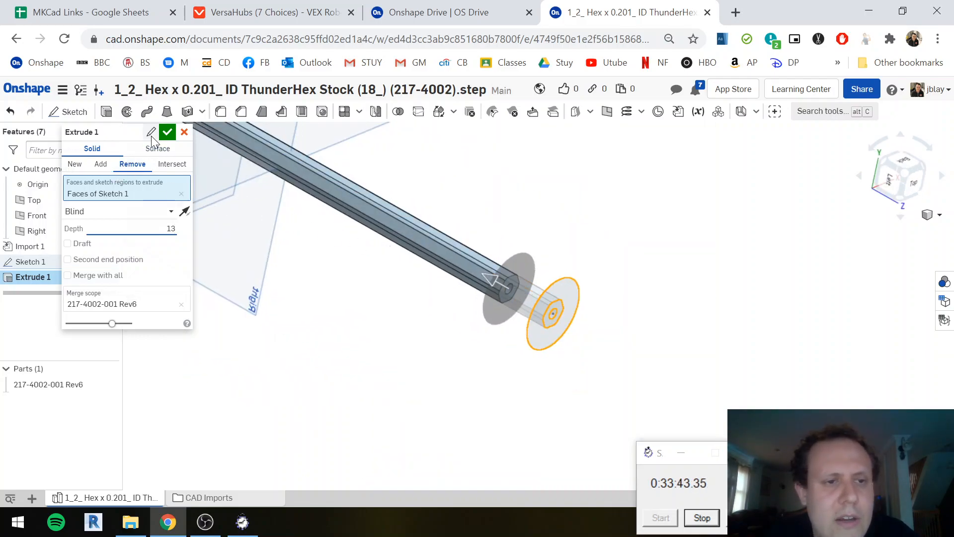
click(168, 132)
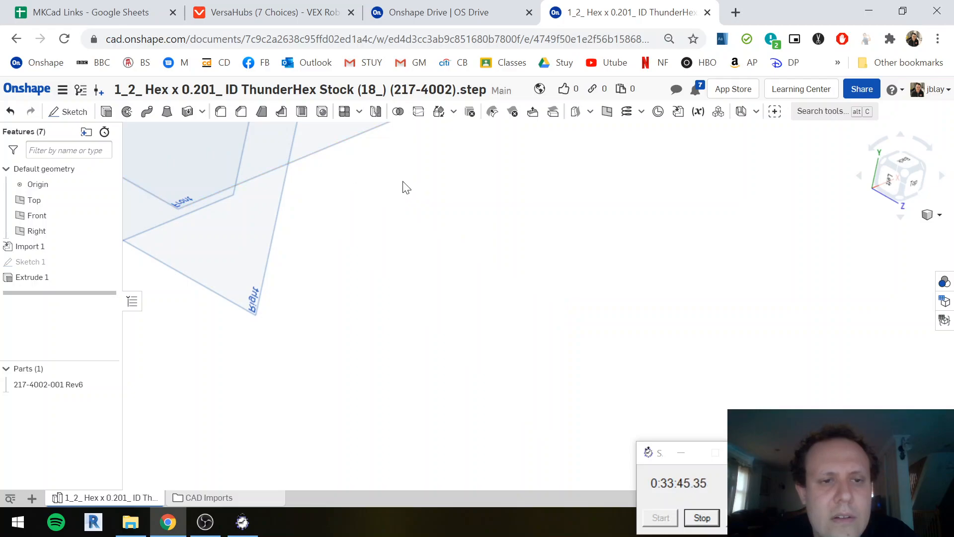
scroll(405, 186, down, 5)
middle_drag(300, 174, 369, 272)
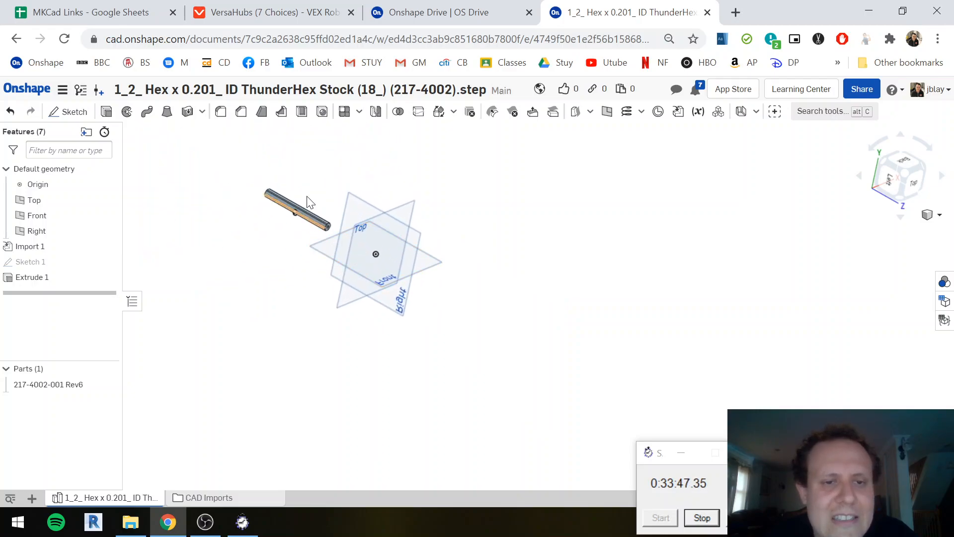
scroll(309, 184, up, 3)
middle_drag(309, 191, 361, 240)
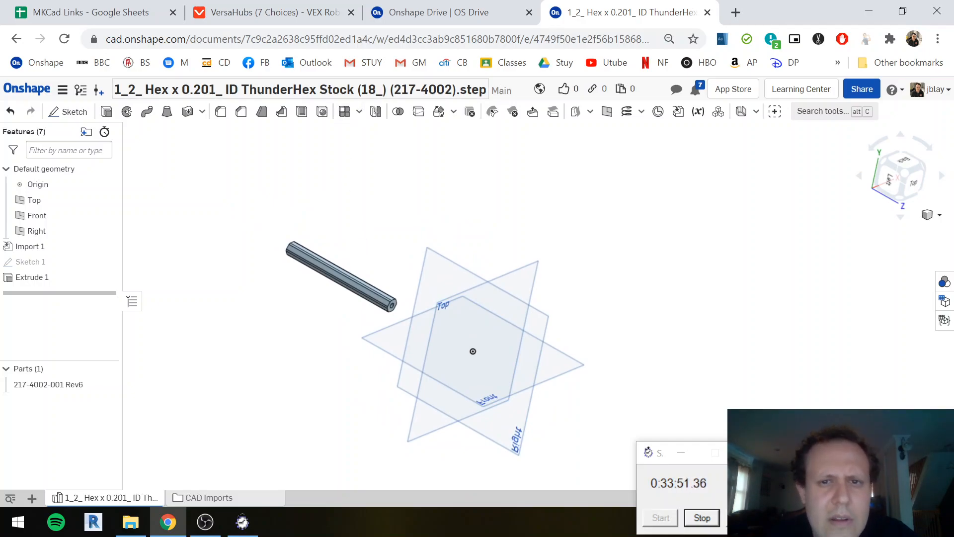
Rename the shaft document with a title beginning "5 Inch Thunder"
click(379, 93)
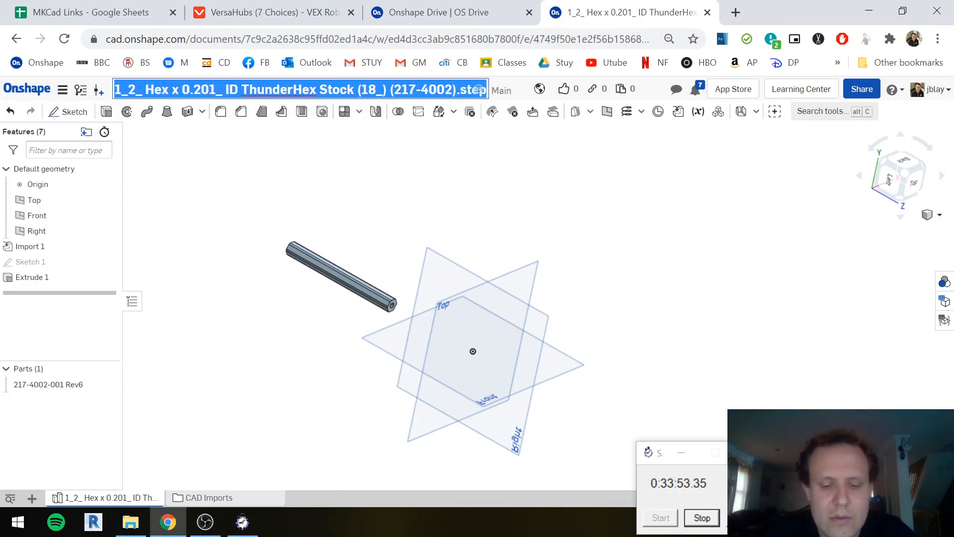
text(5)
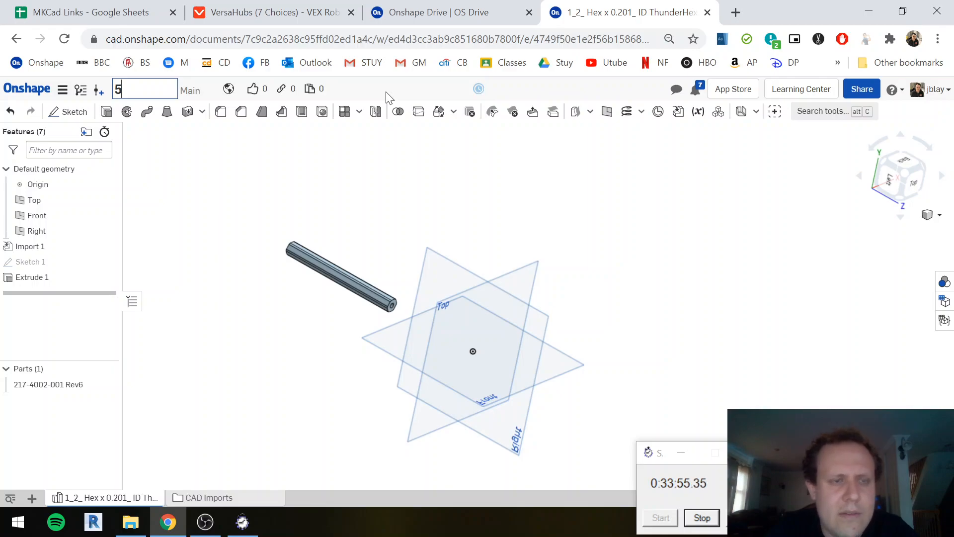
text( Inch Thunder)
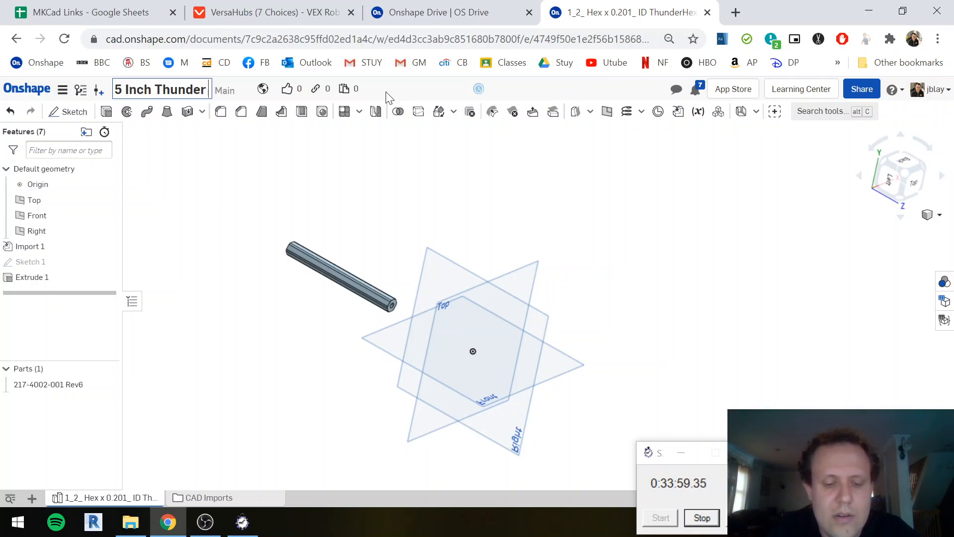
Finish renaming the hex shaft document as 5 Inch Thunder Hex
text( Hex)
key(Return)
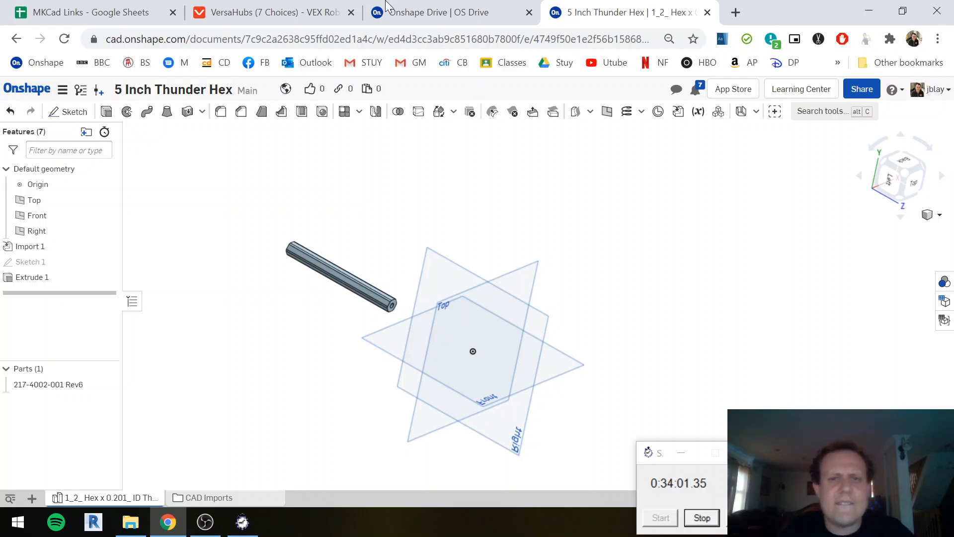
click(439, 5)
click(91, 112)
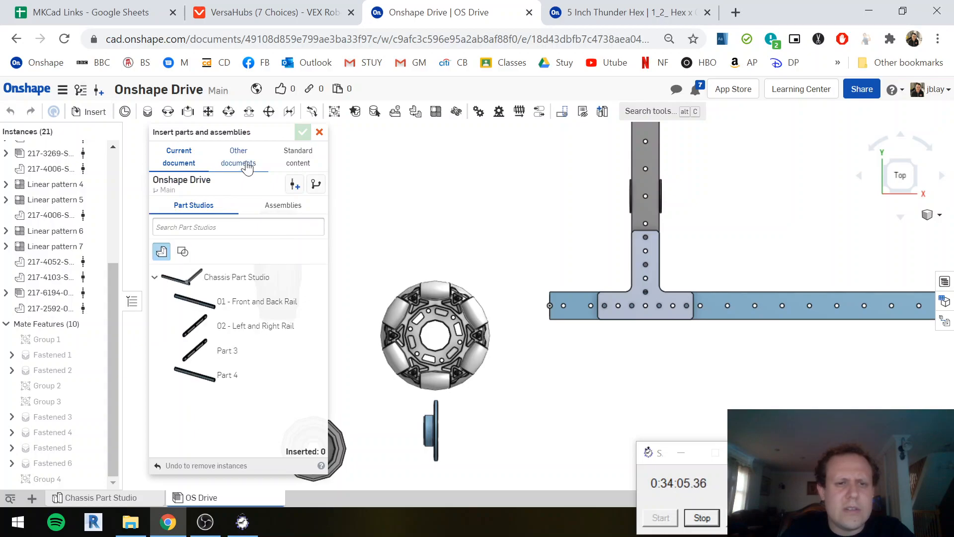
click(246, 165)
click(227, 227)
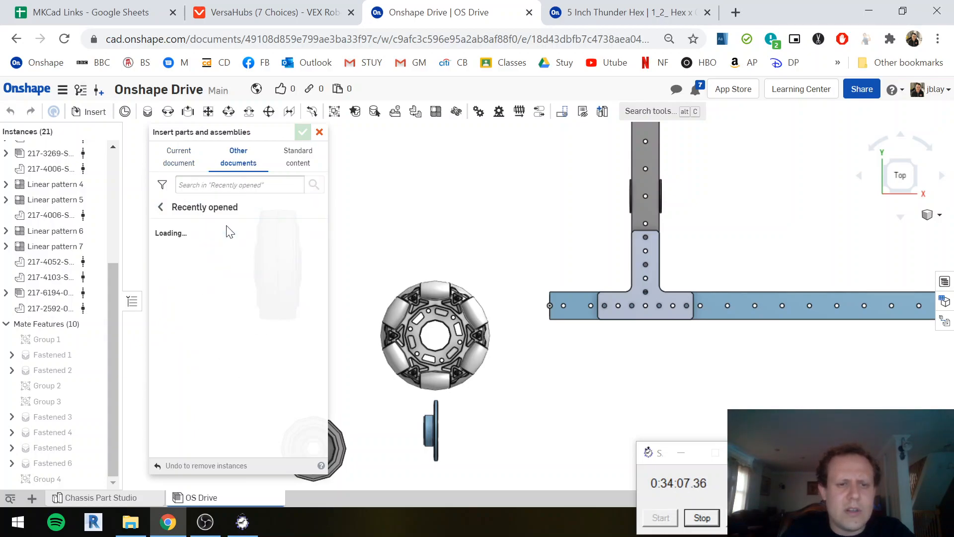
click(227, 232)
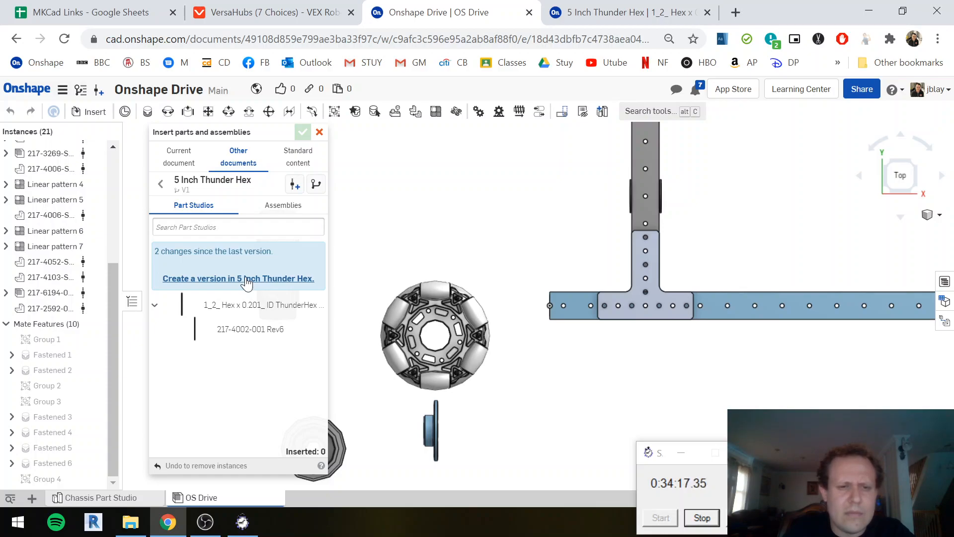
click(254, 279)
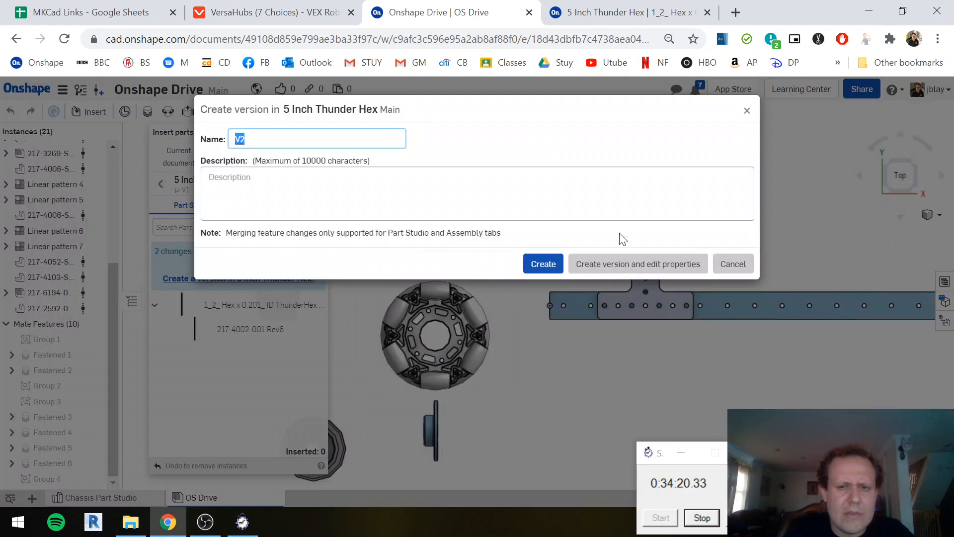
click(746, 111)
click(238, 329)
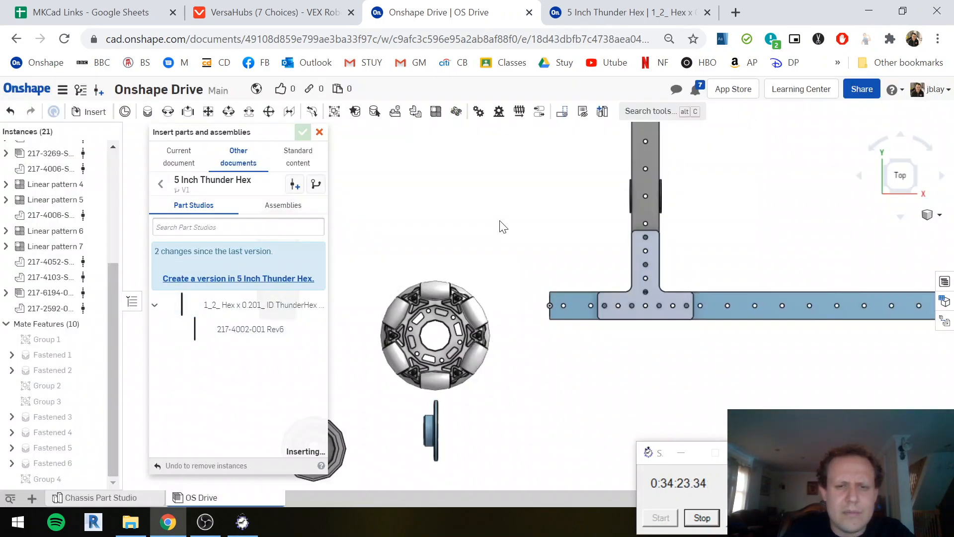
click(473, 211)
mouse_move(514, 245)
right_down()
mouse_move(535, 228)
mouse_move(536, 242)
mouse_move(527, 236)
right_up()
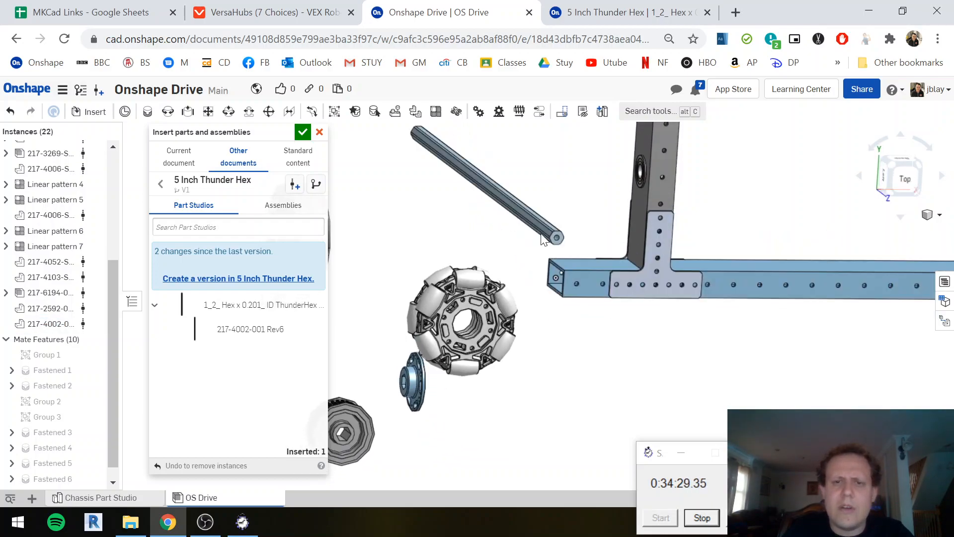
click(319, 131)
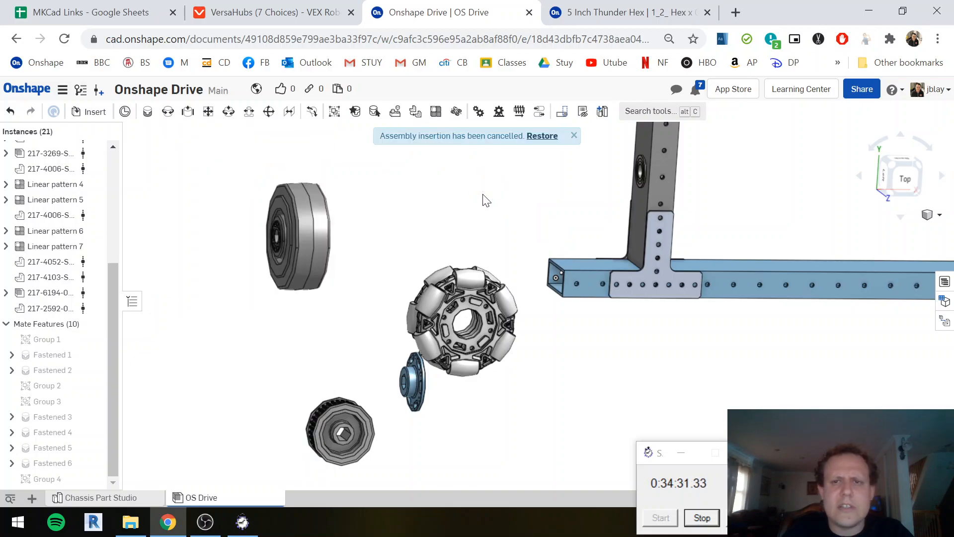
click(612, 7)
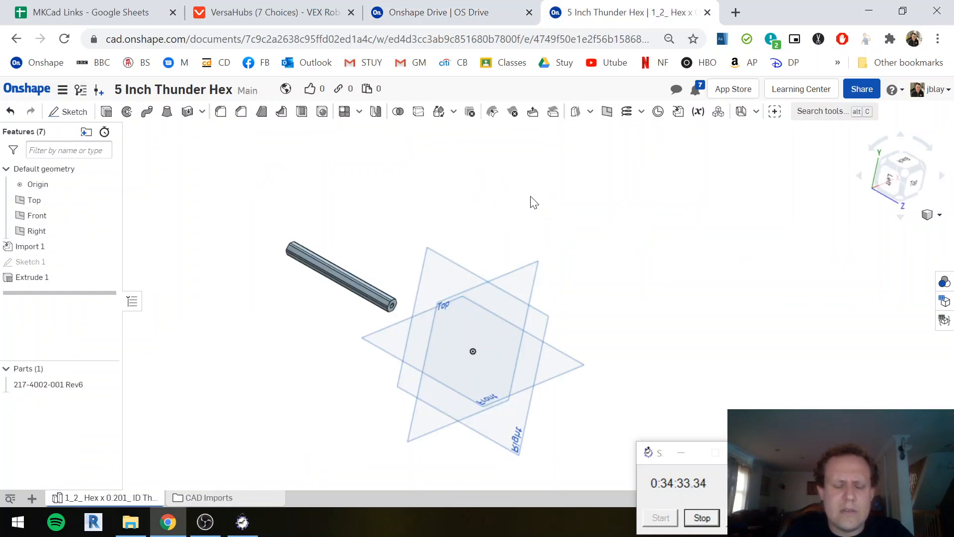
key(ctrl+s)
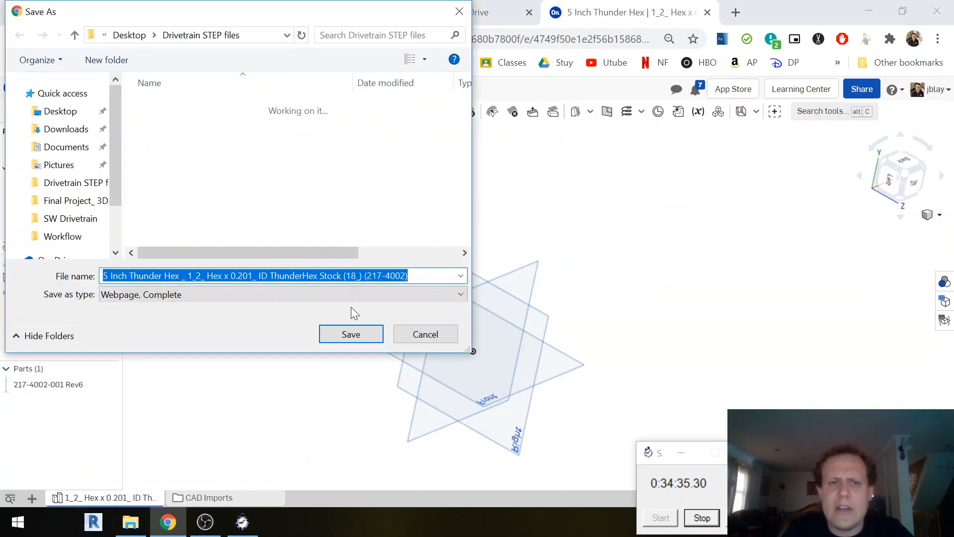
click(421, 337)
click(708, 12)
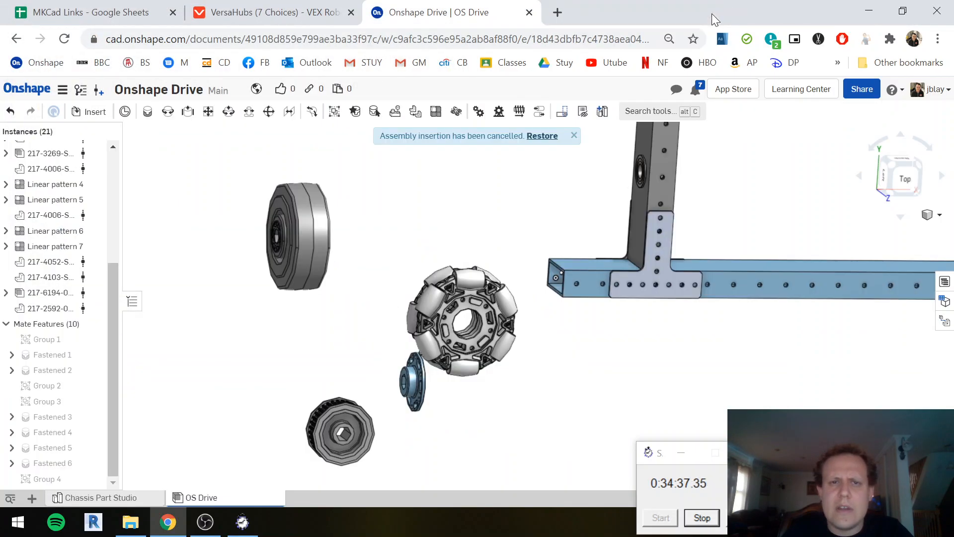
click(574, 137)
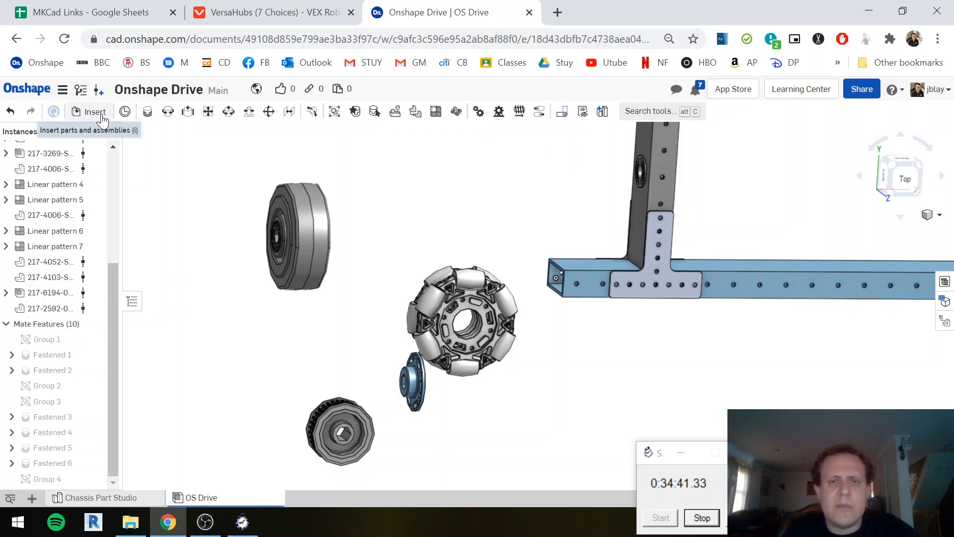
key(ctrl+shift+t)
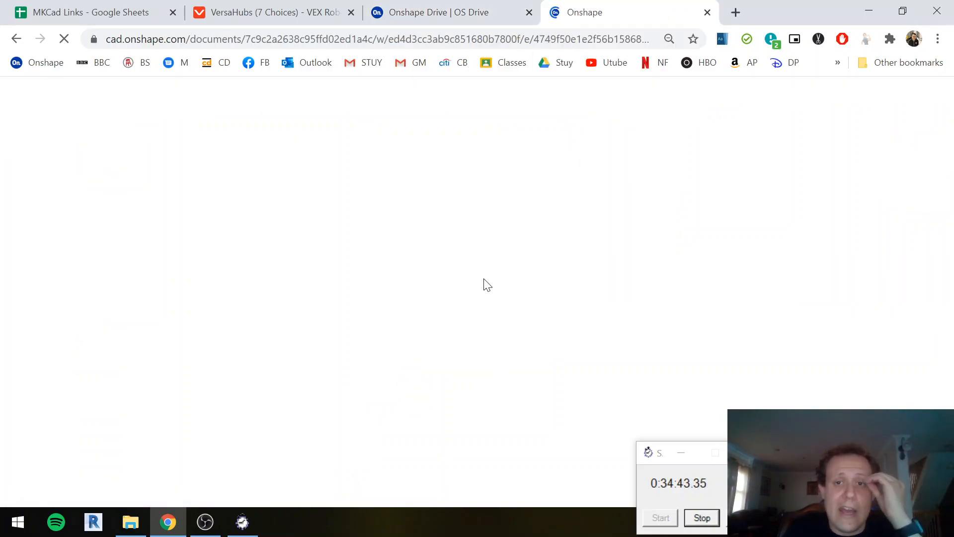
click(494, 7)
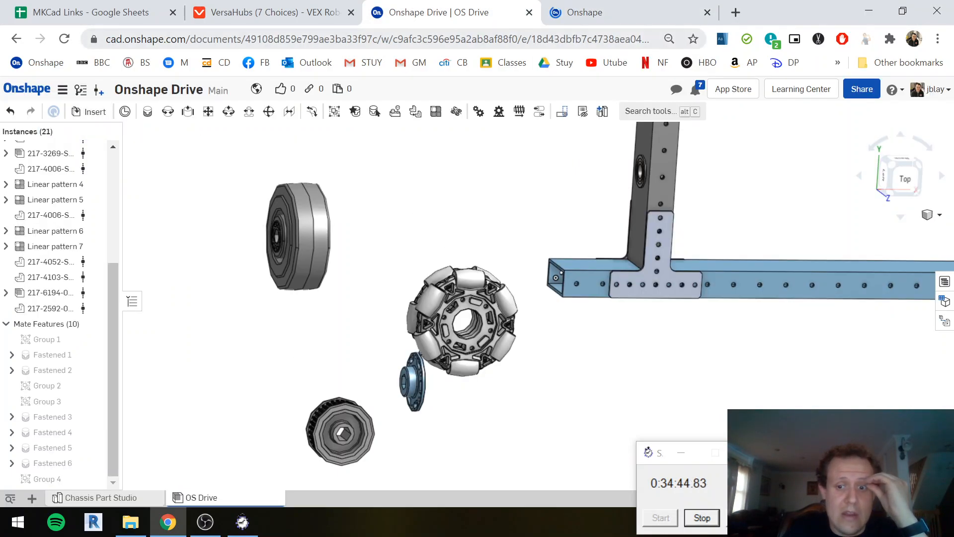
click(583, 6)
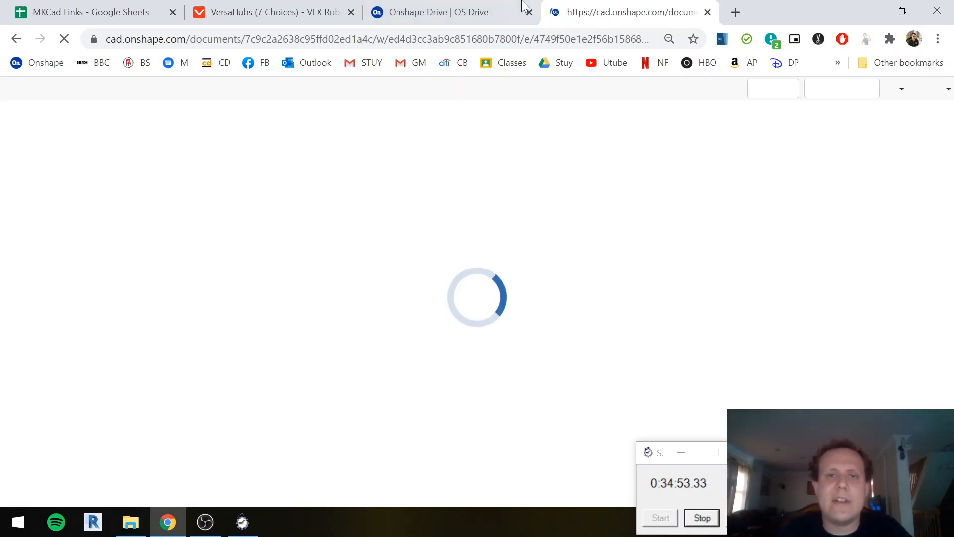
click(512, 12)
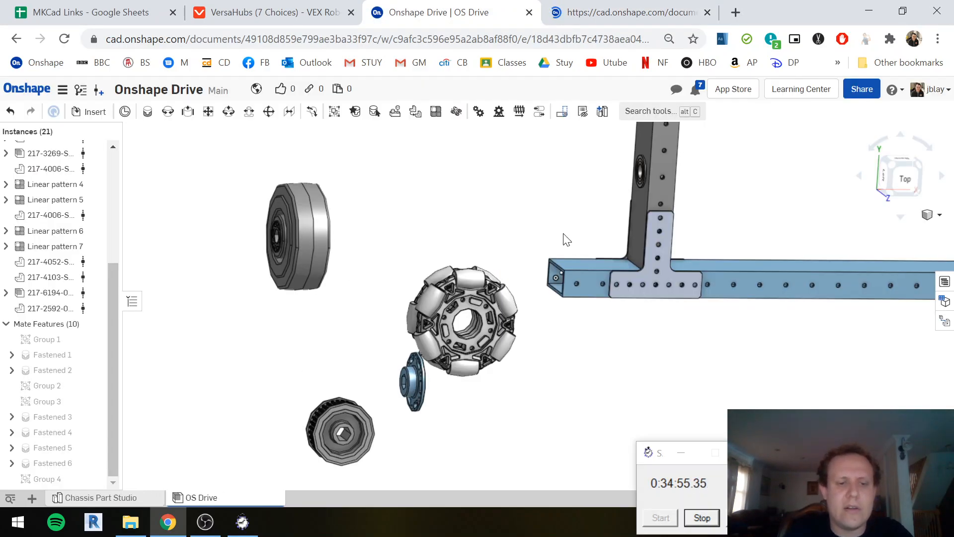
Rename the part studio in the 5 Inch Thunder Hex document as 5 Inch TH
click(622, 7)
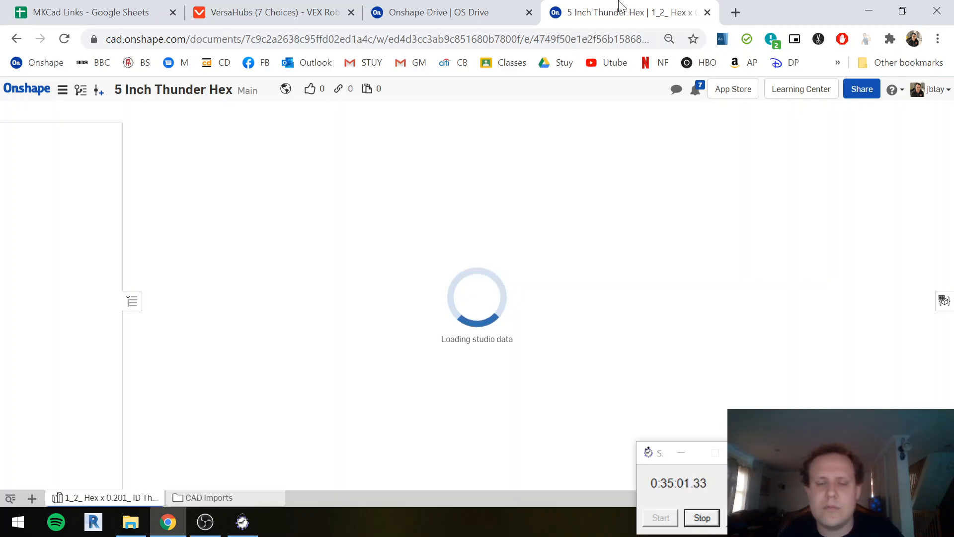
right_click(137, 500)
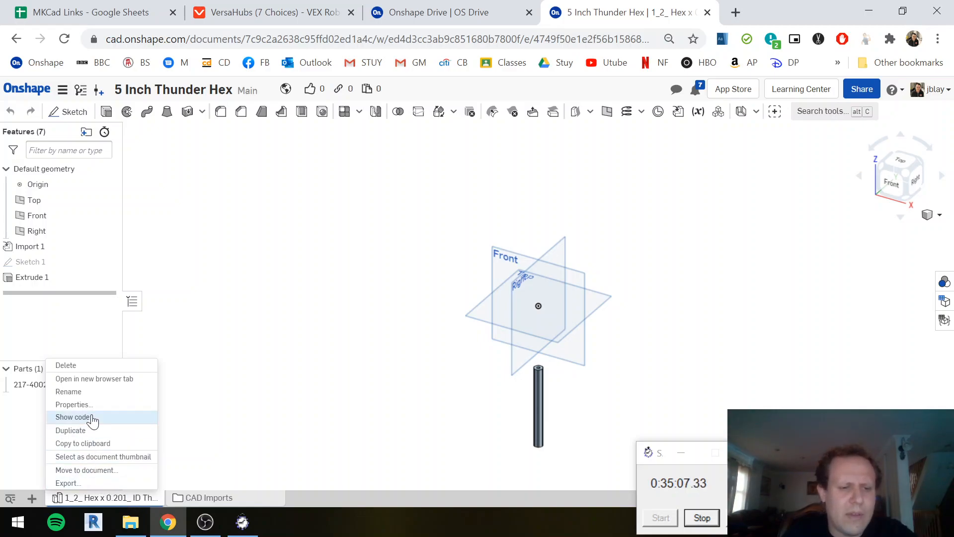
click(97, 392)
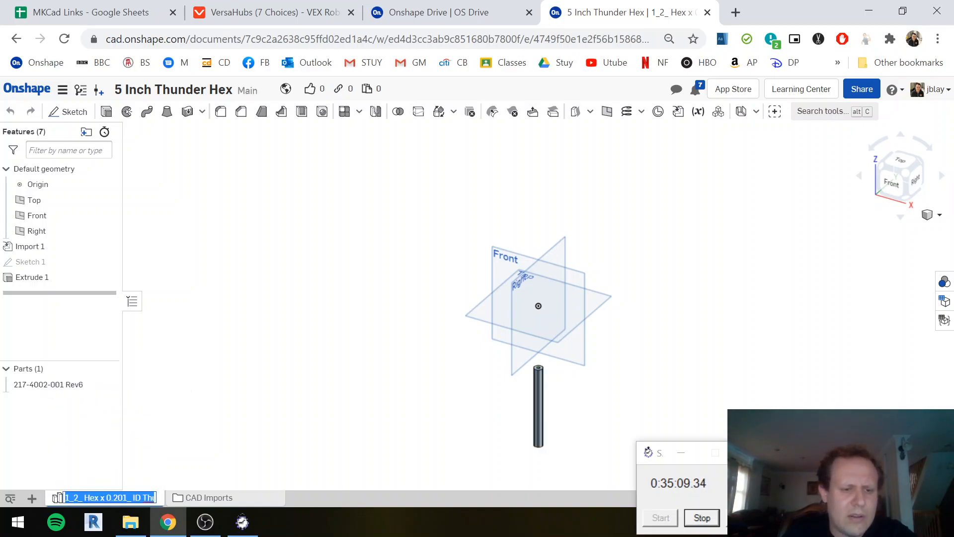
text(5 Inch TH)
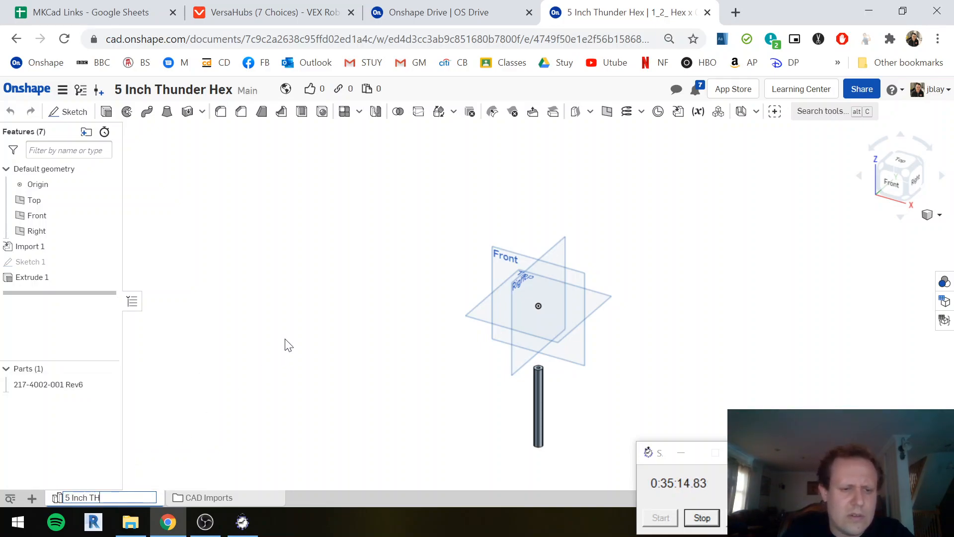
key(Return)
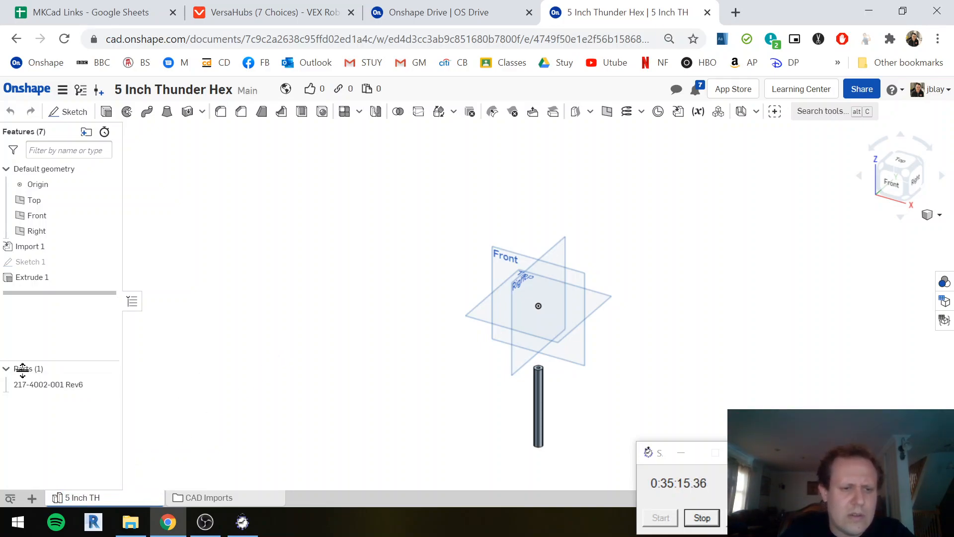
Rename the hex shaft part as 03 - 5 Inch TH
right_click(64, 388)
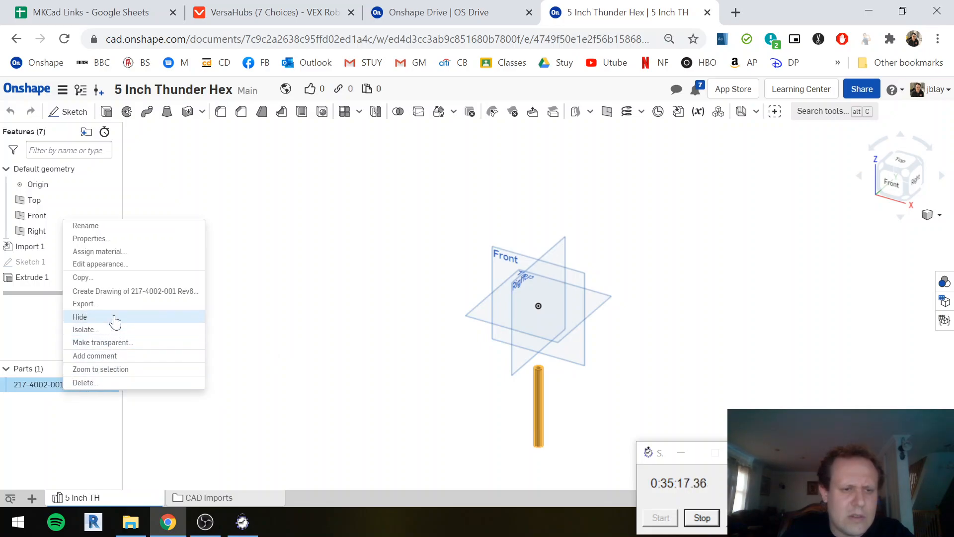
click(107, 227)
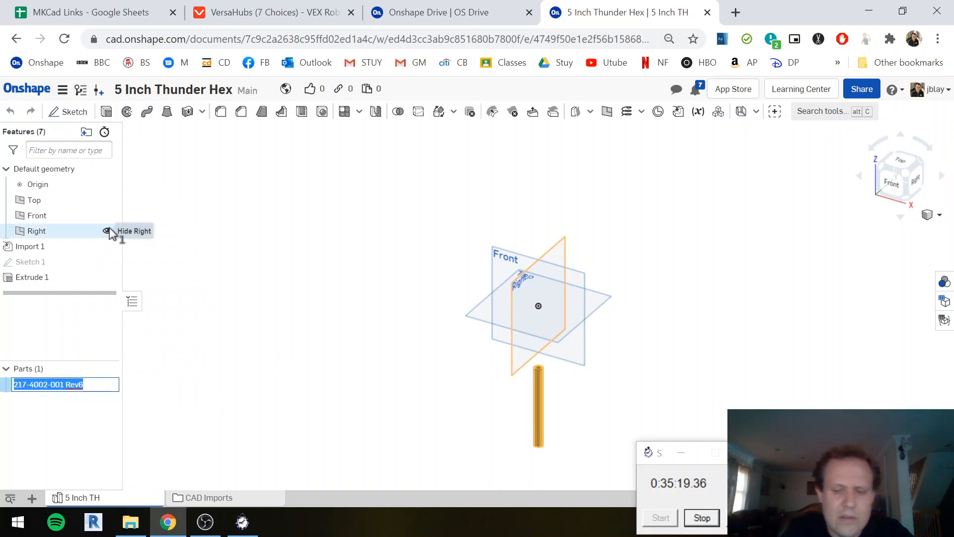
text(03 - 5 Inch TH)
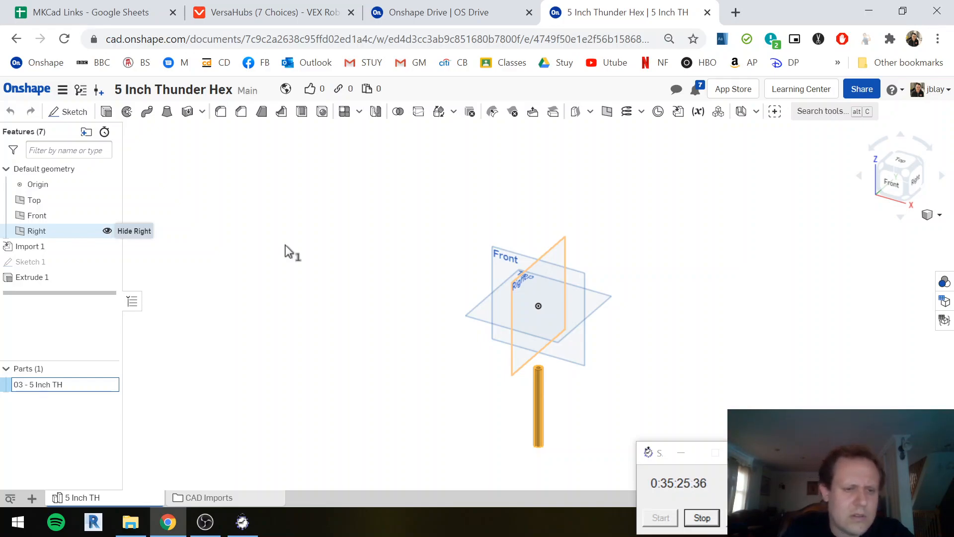
click(311, 401)
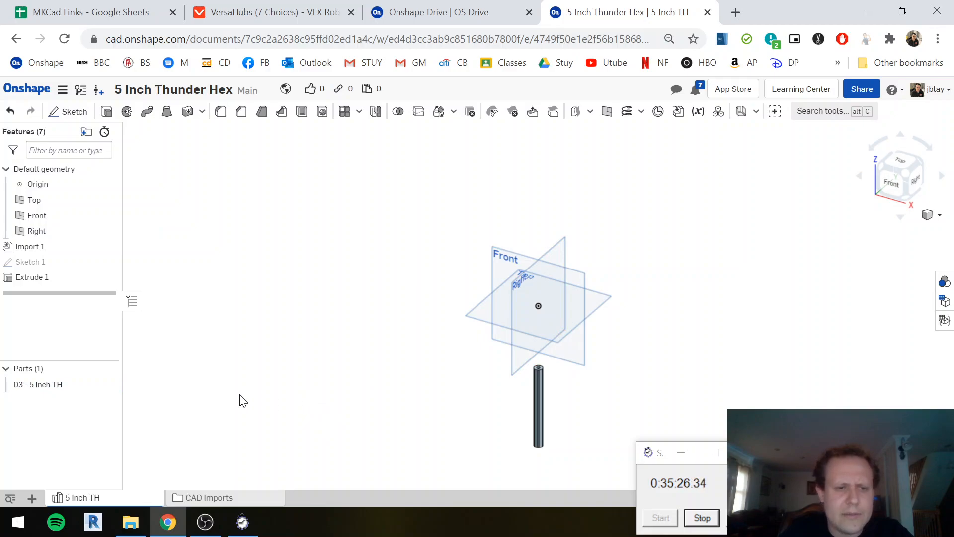
Copy the 5 Inch TH part studio and paste it into the Onshape Drive document
right_click(111, 497)
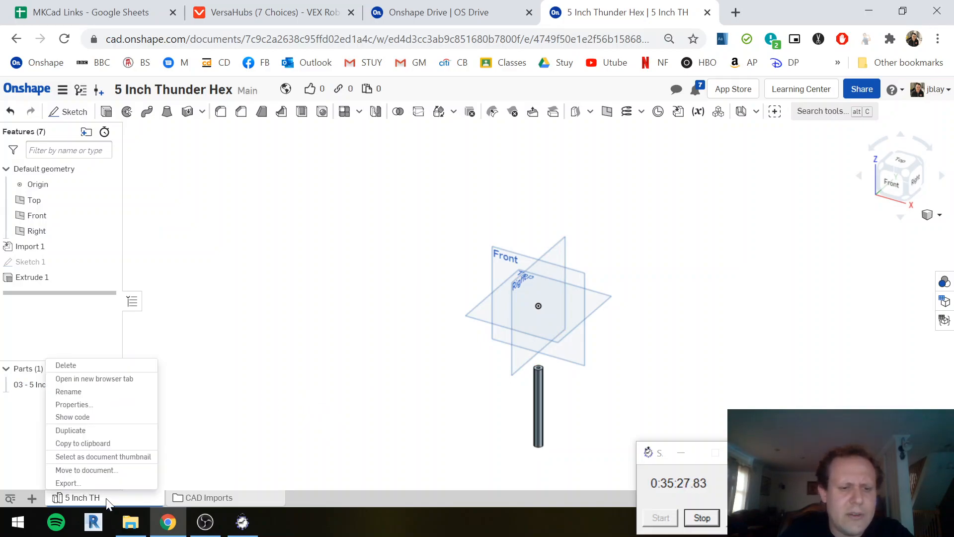
click(102, 456)
click(473, 11)
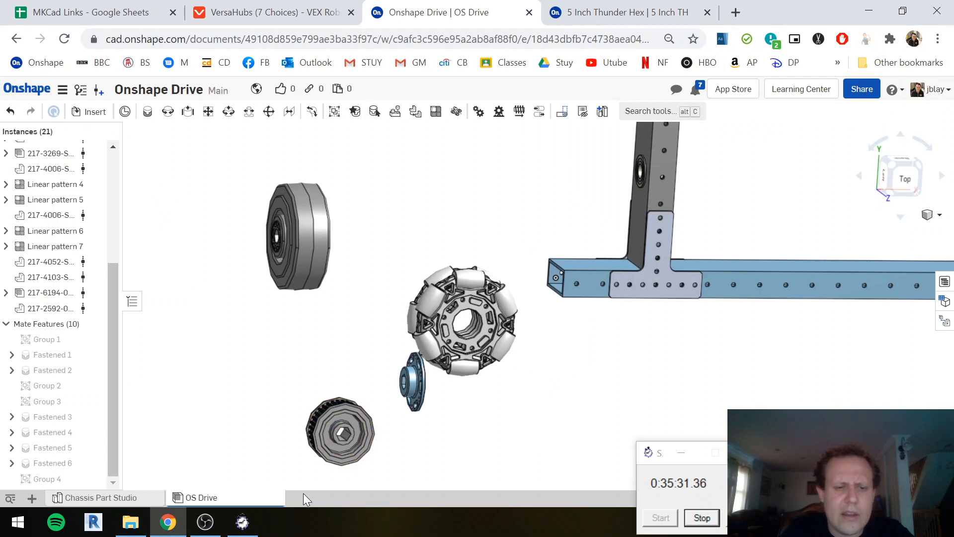
click(32, 498)
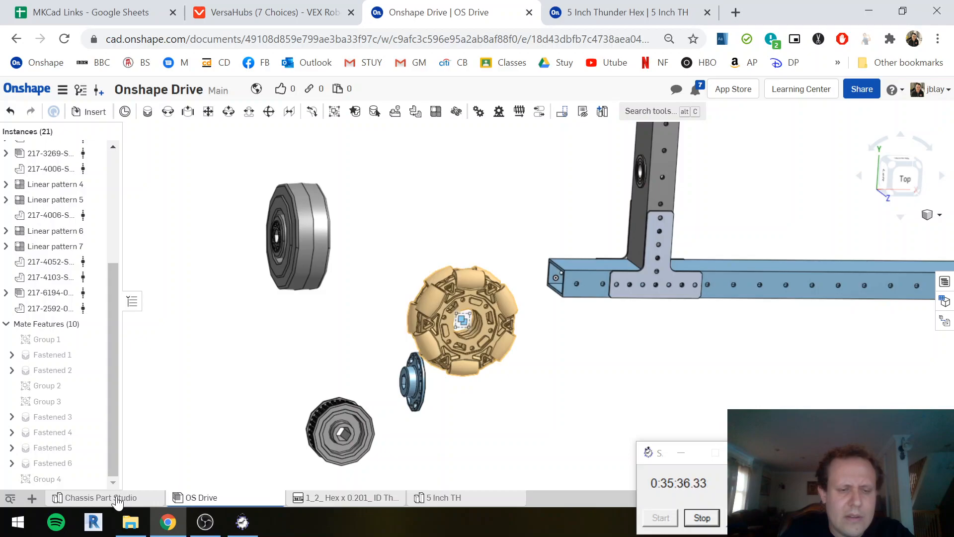
right_click(357, 503)
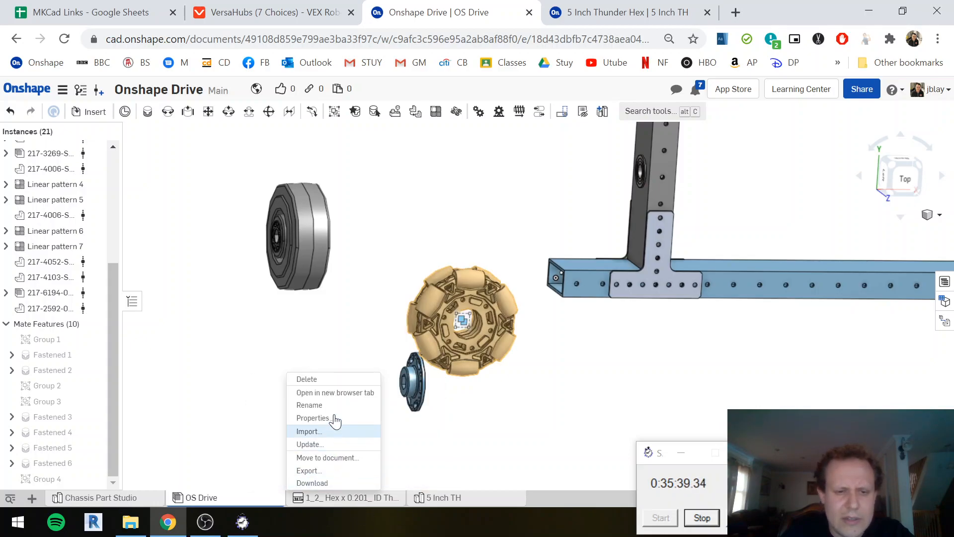
click(346, 381)
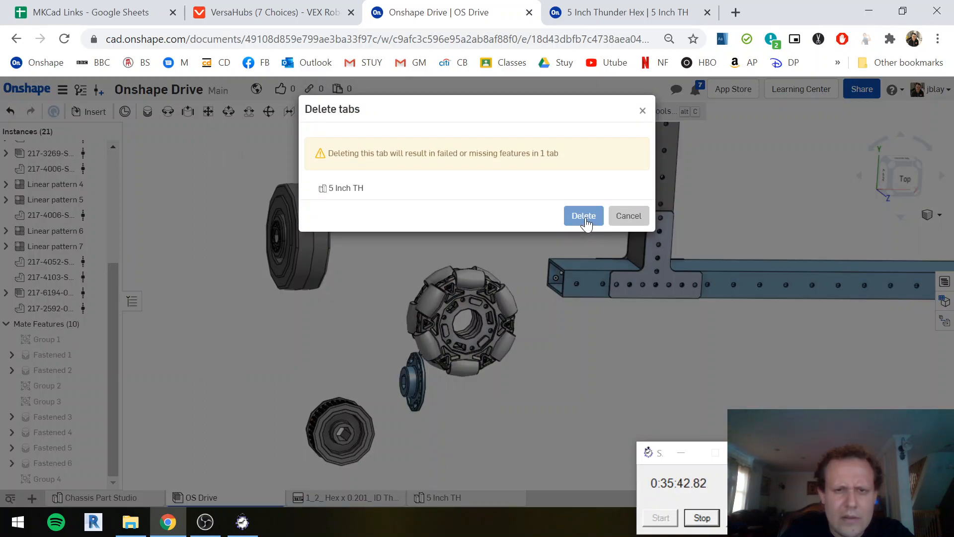
click(628, 215)
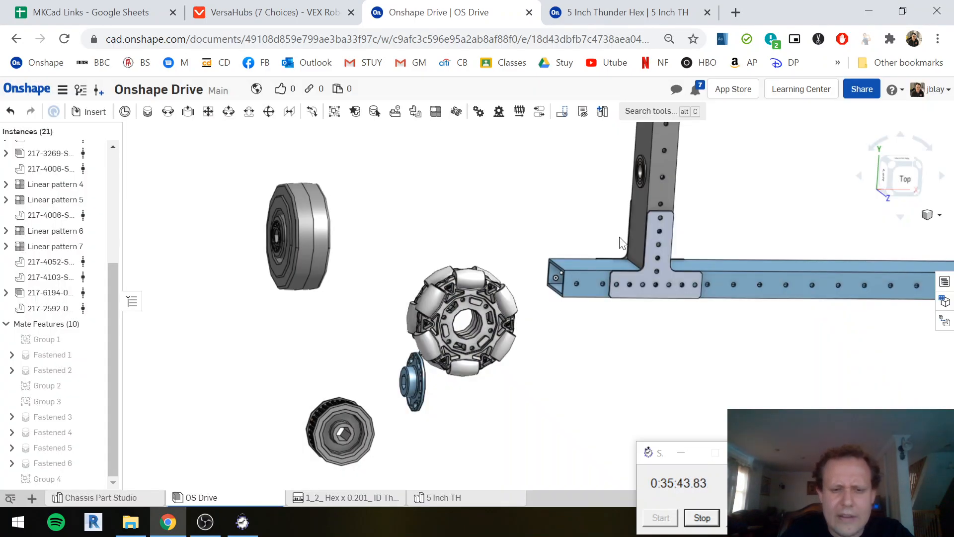
Create a folder named STEPs in the document and move the 1_2_ Hex x 0.201_ ID file into it
click(460, 498)
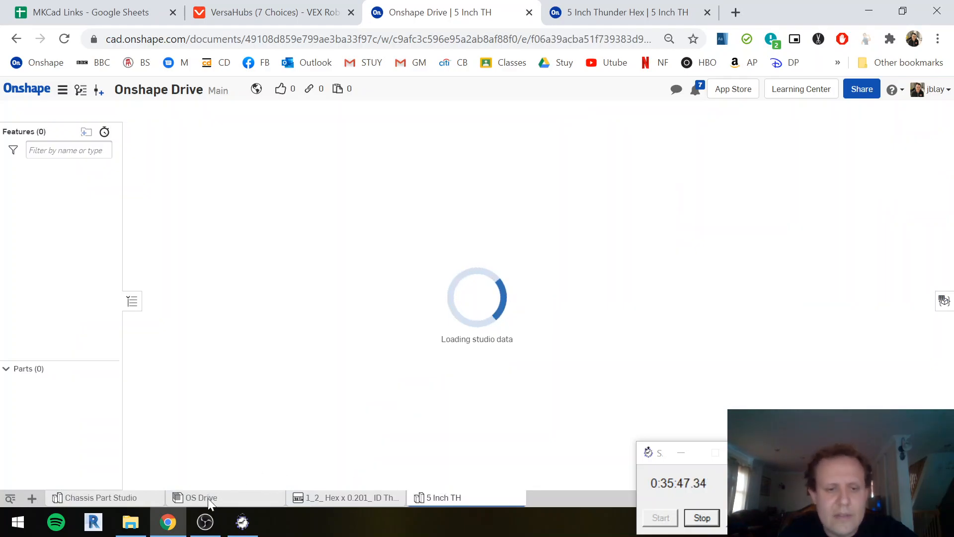
click(127, 499)
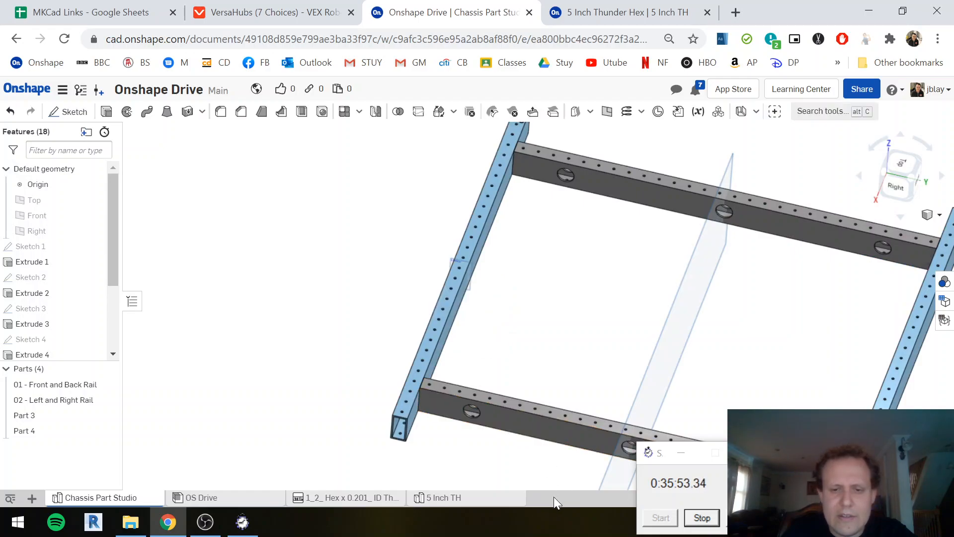
click(32, 497)
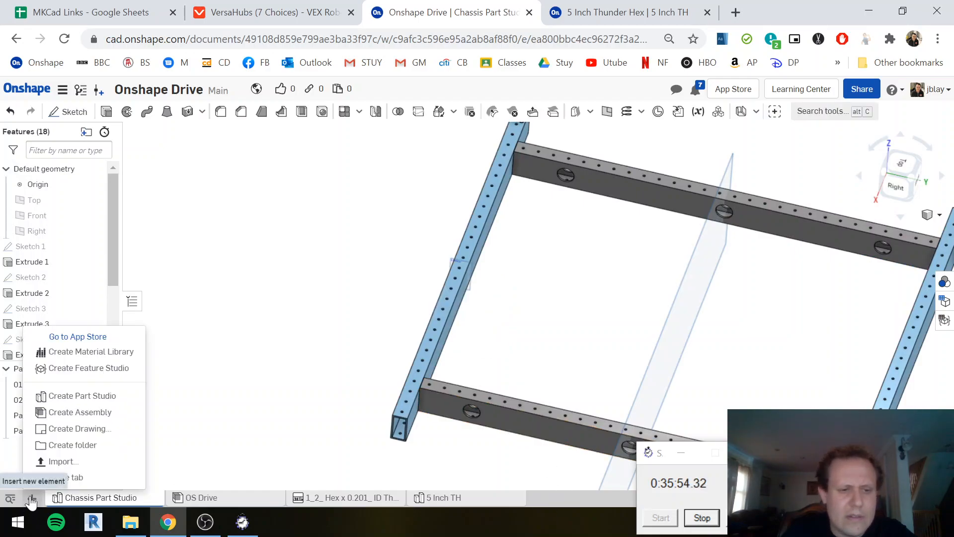
click(92, 446)
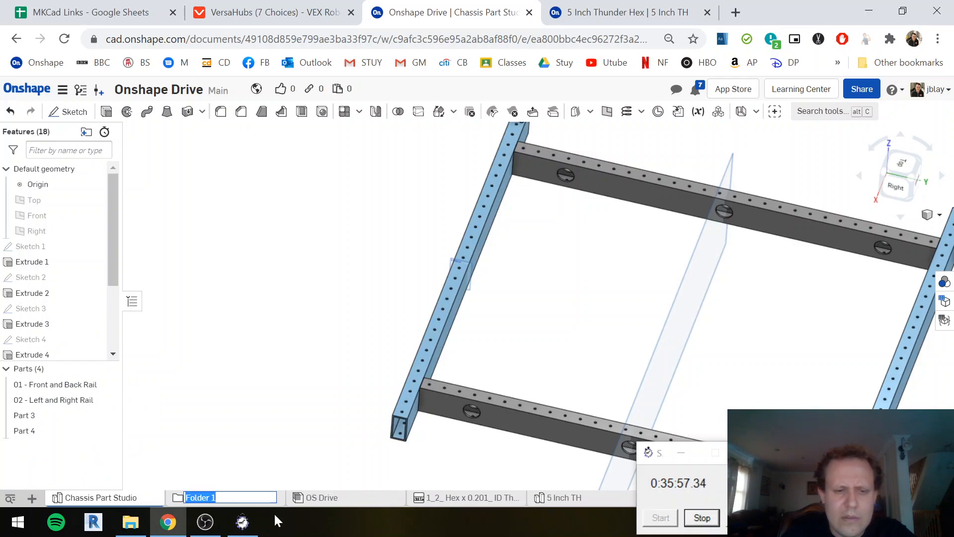
text(STEPs)
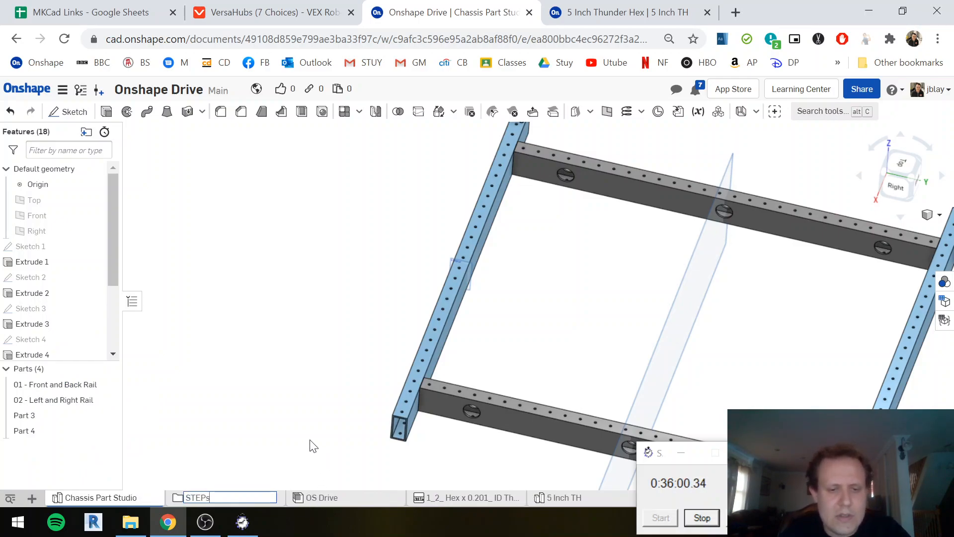
key(Return)
drag(462, 497, 246, 512)
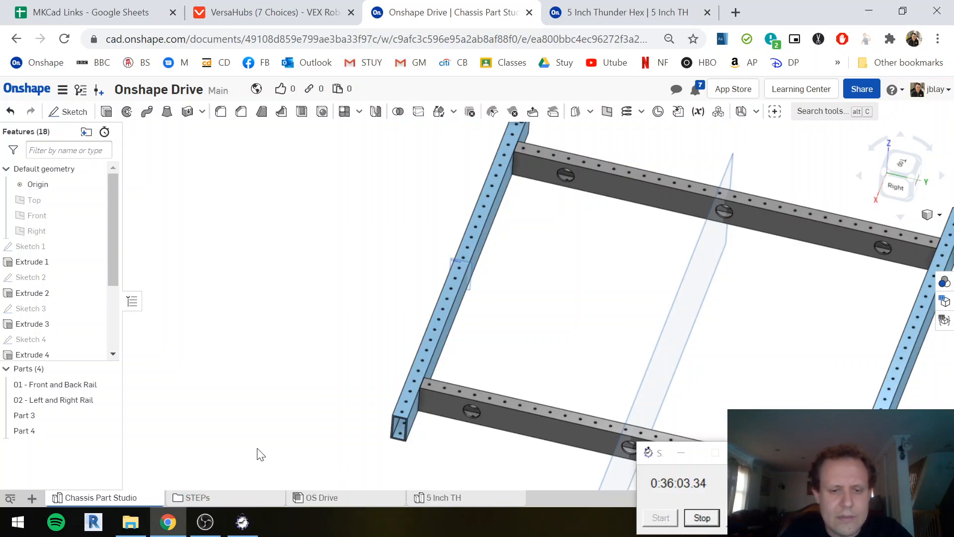
Insert one 03 - 5 Inch TH shaft from the 5 Inch TH part studio into the OS Drive assembly
click(320, 498)
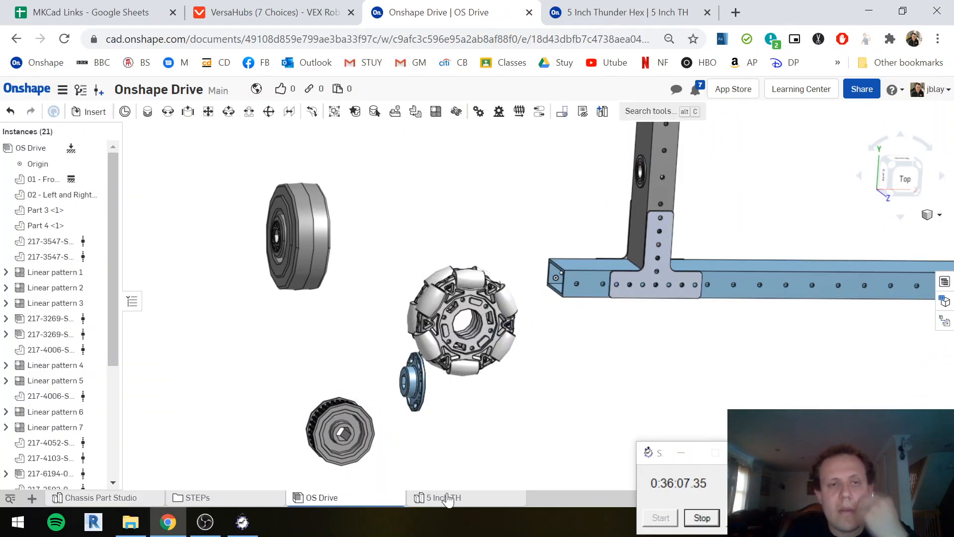
click(93, 113)
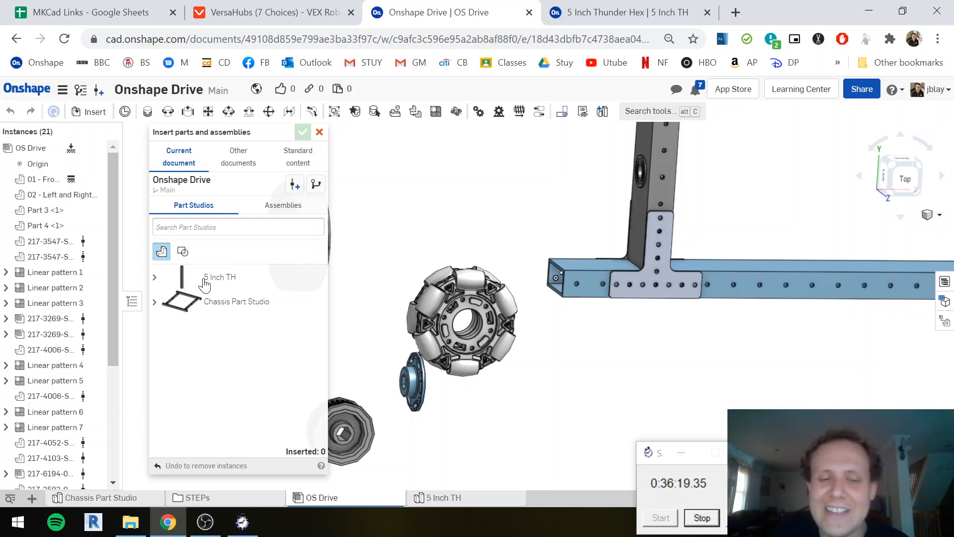
click(393, 228)
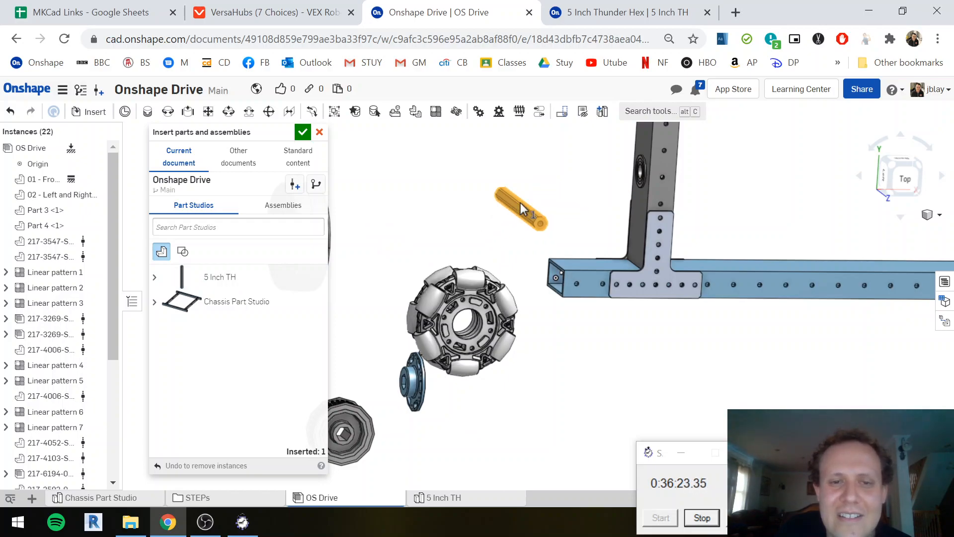
click(346, 175)
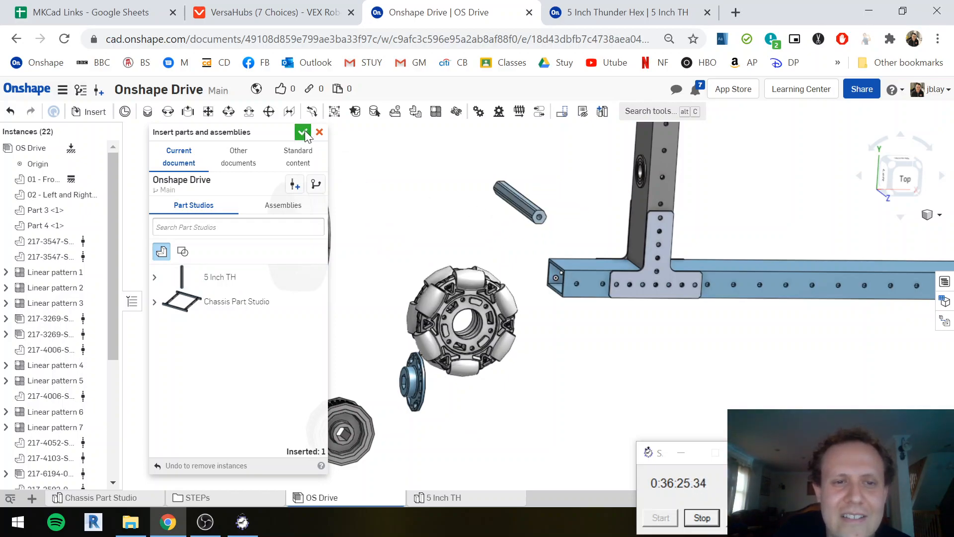
click(302, 132)
Fasten the centre of the shaft's end hole to the centre of the bearing on the rail near the frame corner
scroll(582, 234, up, 3)
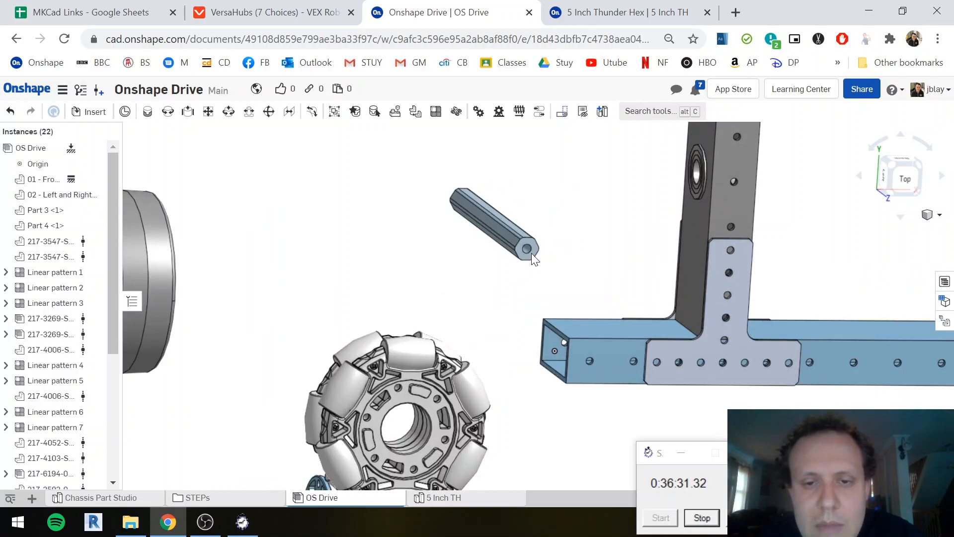
key(m)
scroll(530, 252, up, 5)
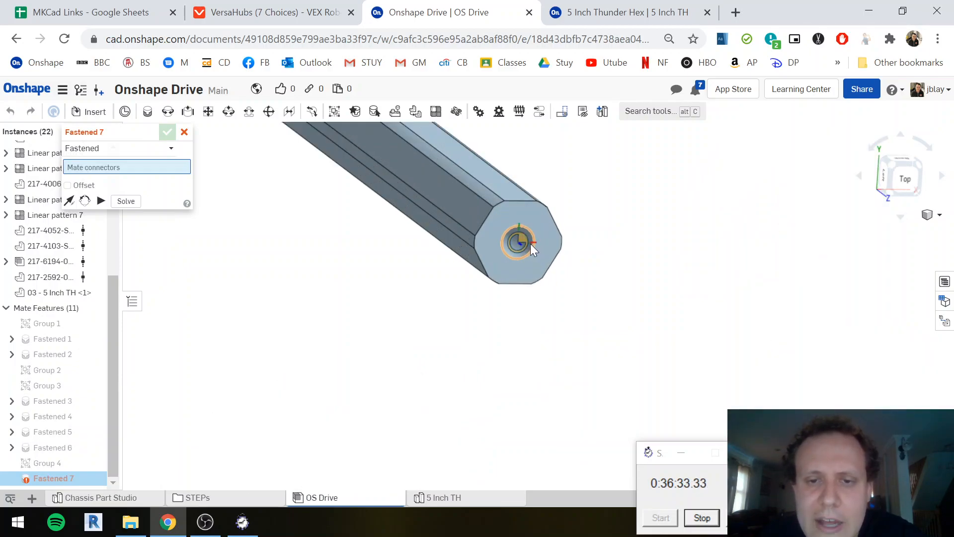
click(530, 244)
scroll(646, 242, down, 5)
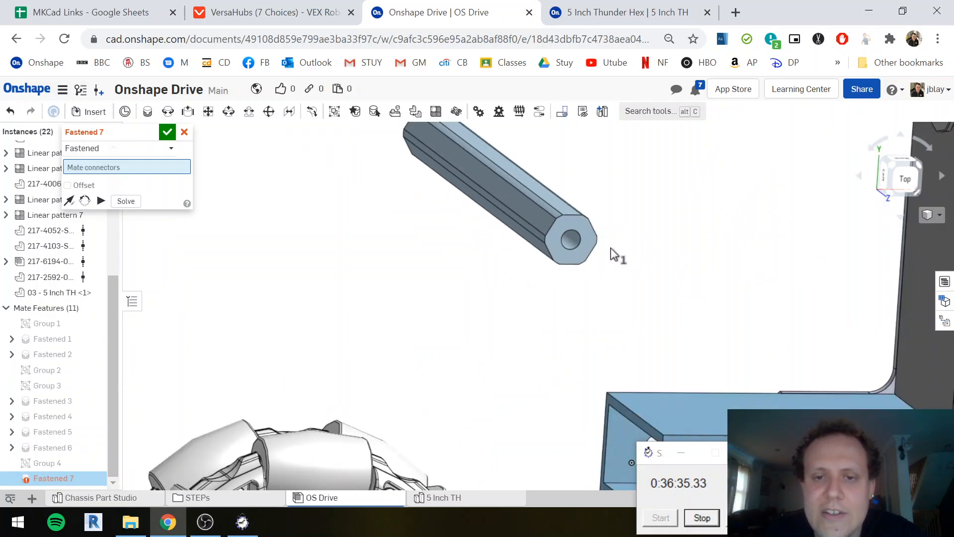
click(576, 237)
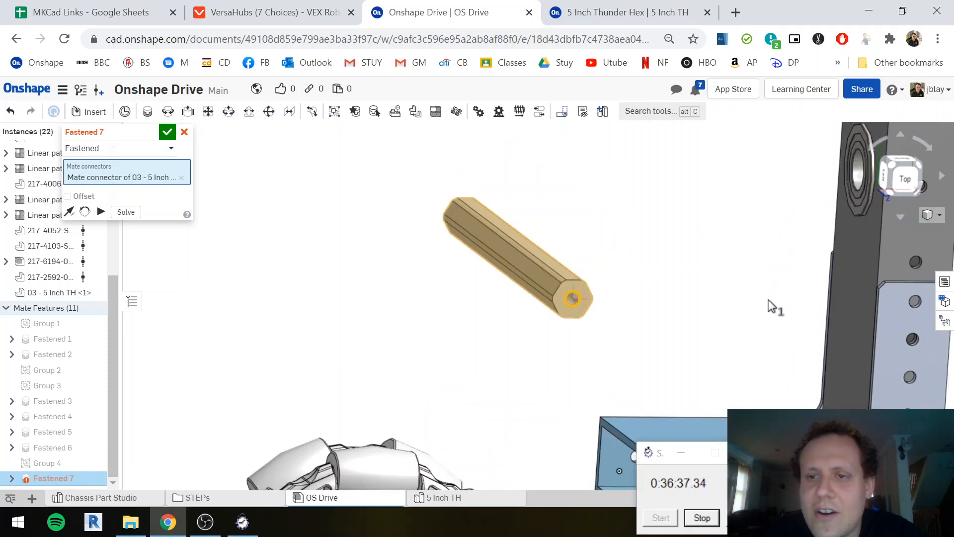
middle_drag(770, 296, 754, 329)
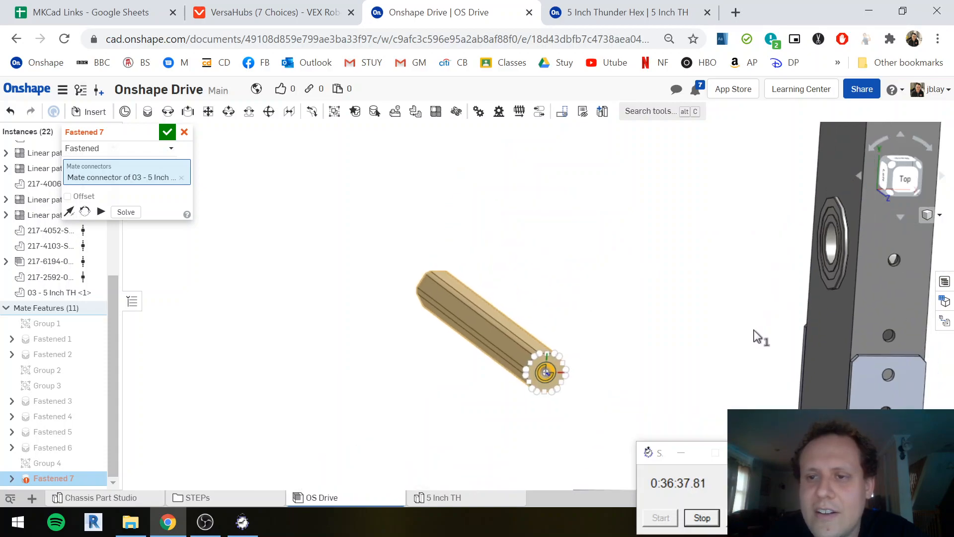
click(833, 228)
scroll(830, 225, up, 5)
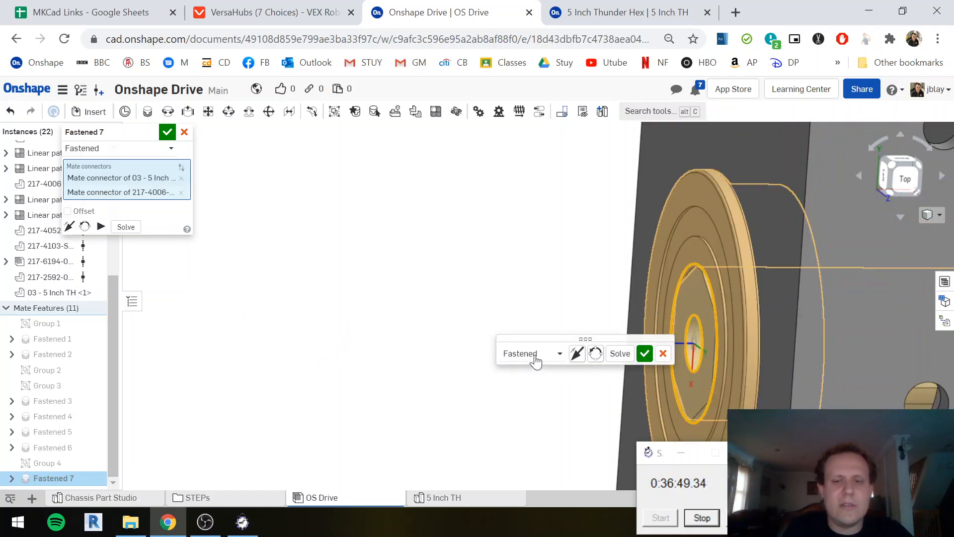
Keep the mate type as Fastened and offset the shaft 3 in along Z through the bearing
click(552, 353)
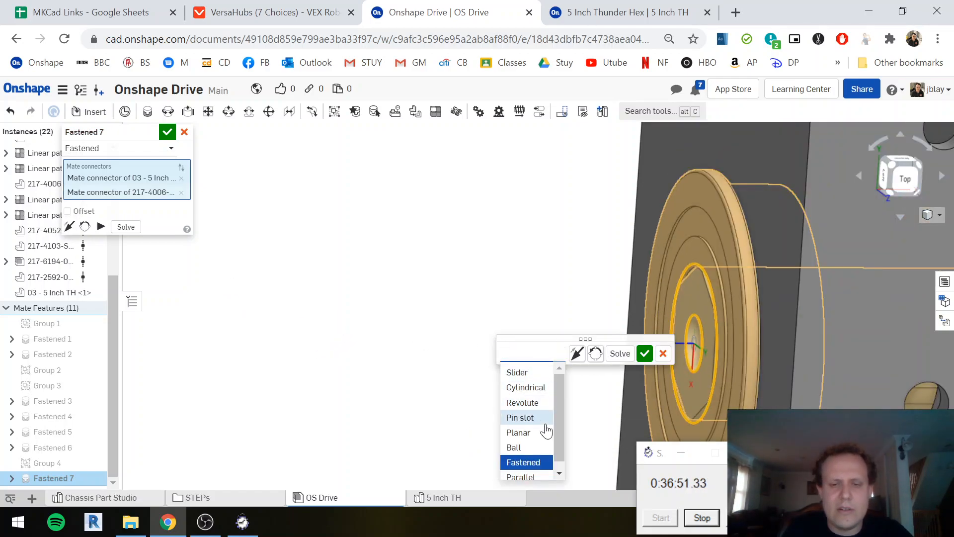
scroll(550, 448, down, 1)
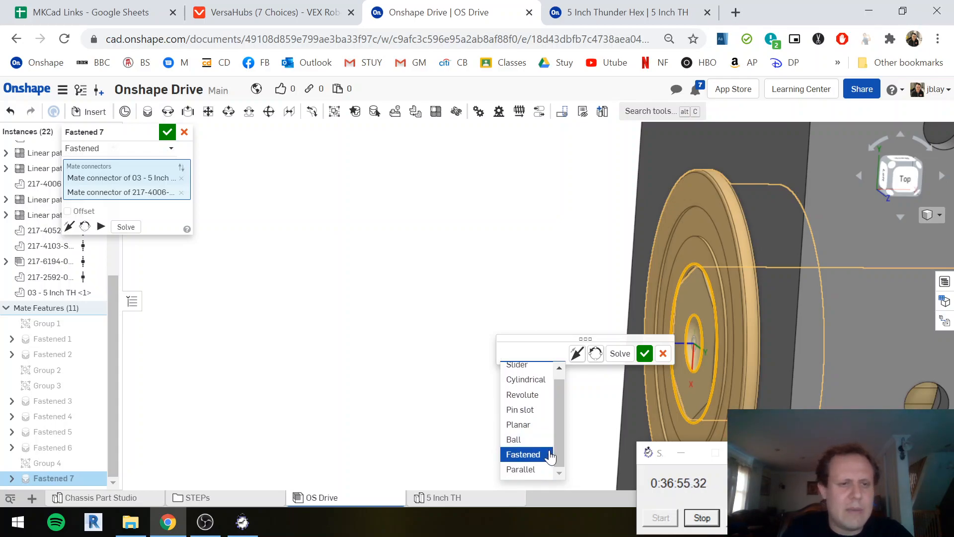
click(82, 213)
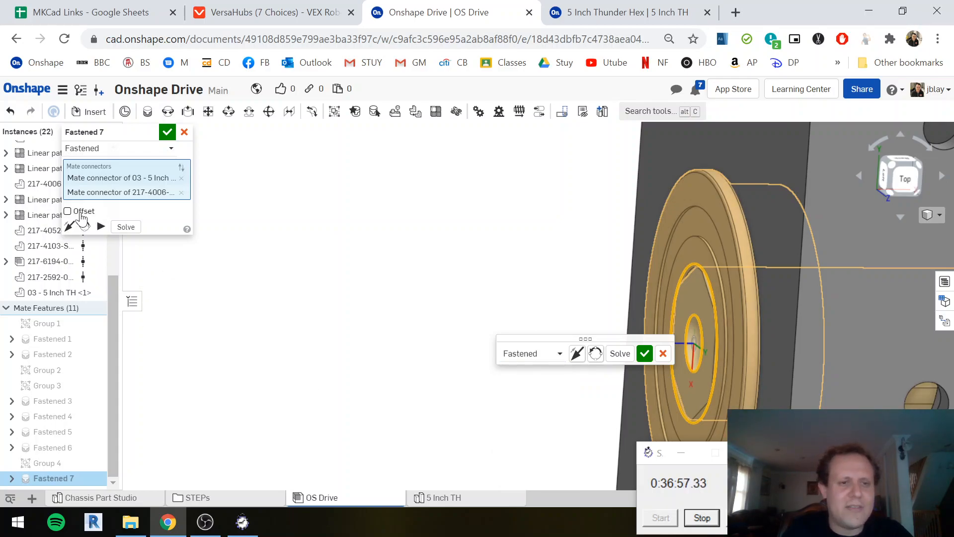
click(81, 212)
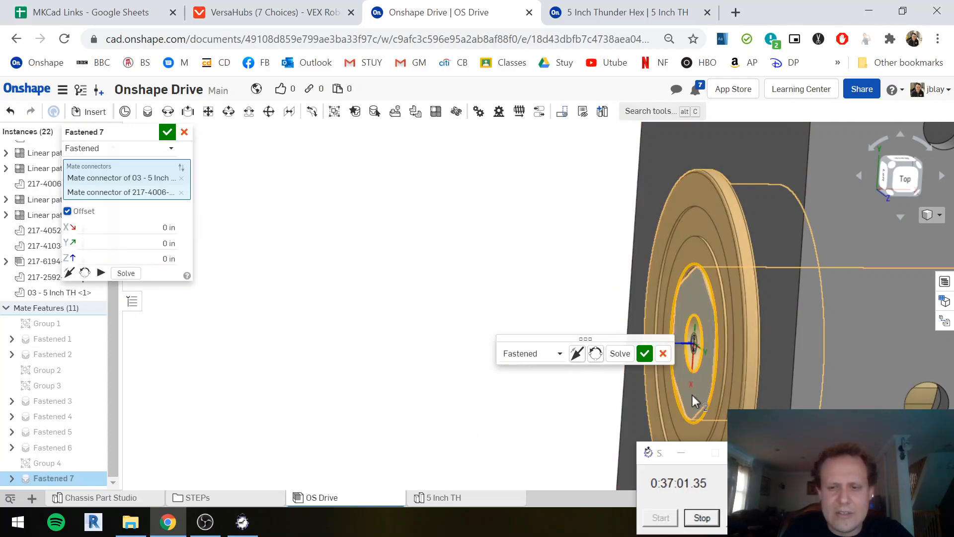
click(169, 258)
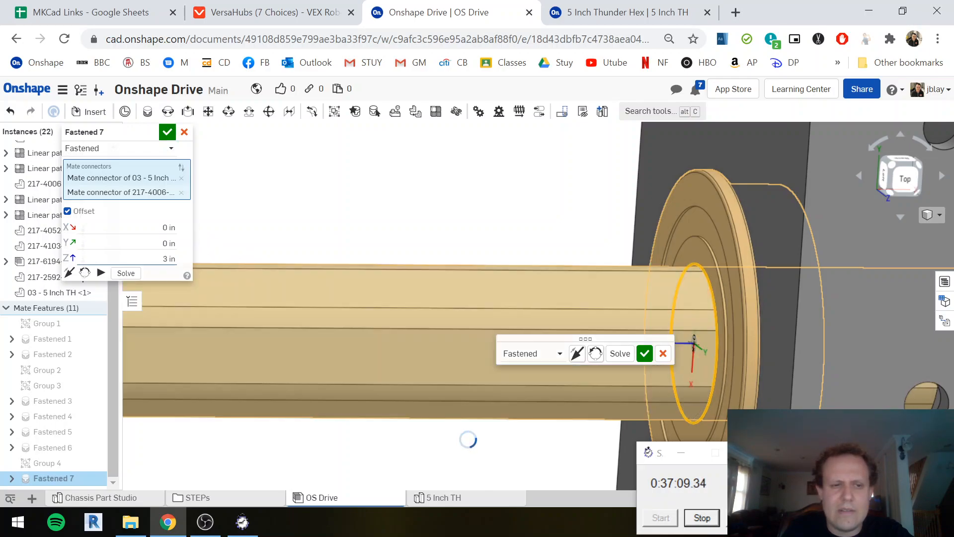
scroll(348, 224, down, 5)
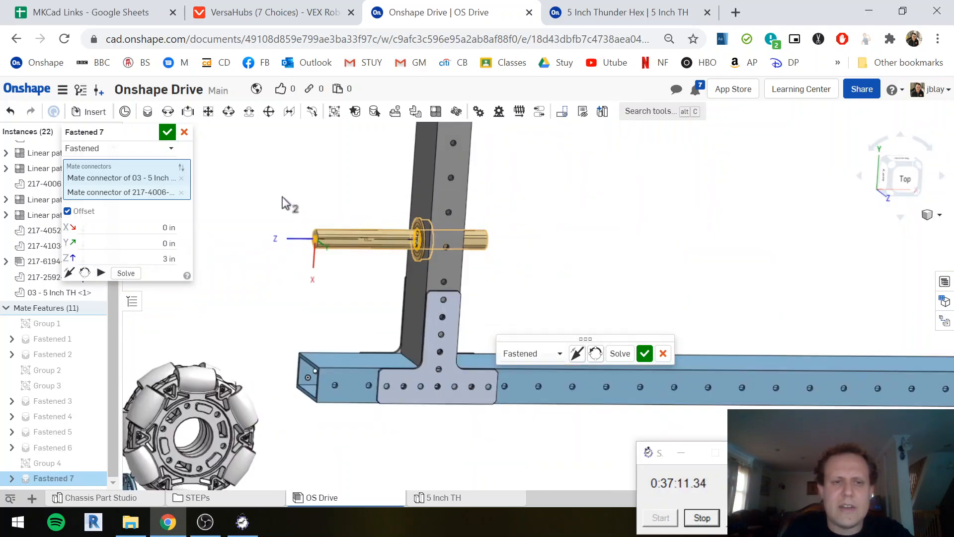
click(167, 133)
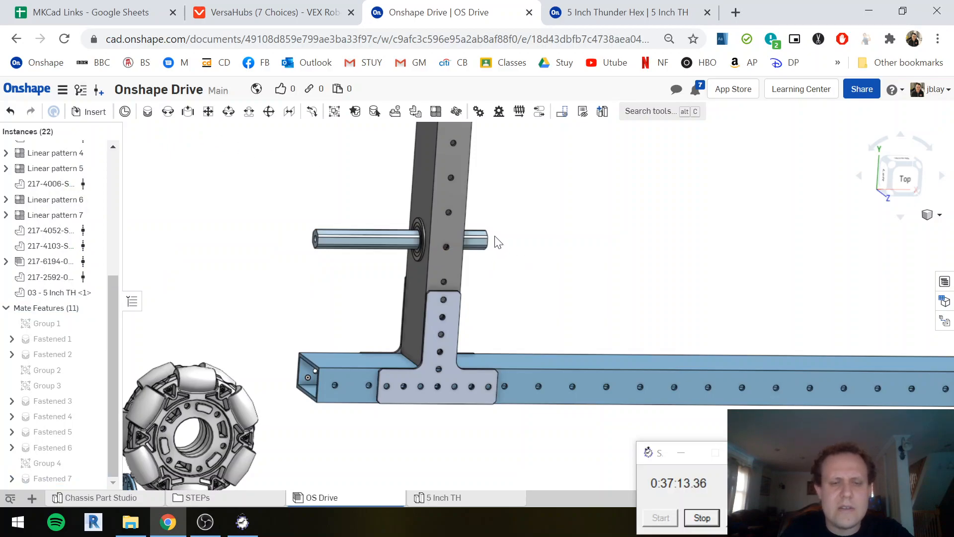
Copy the mounted 5-inch hex shaft and paste a second instance in the open space inside the frame
click(436, 112)
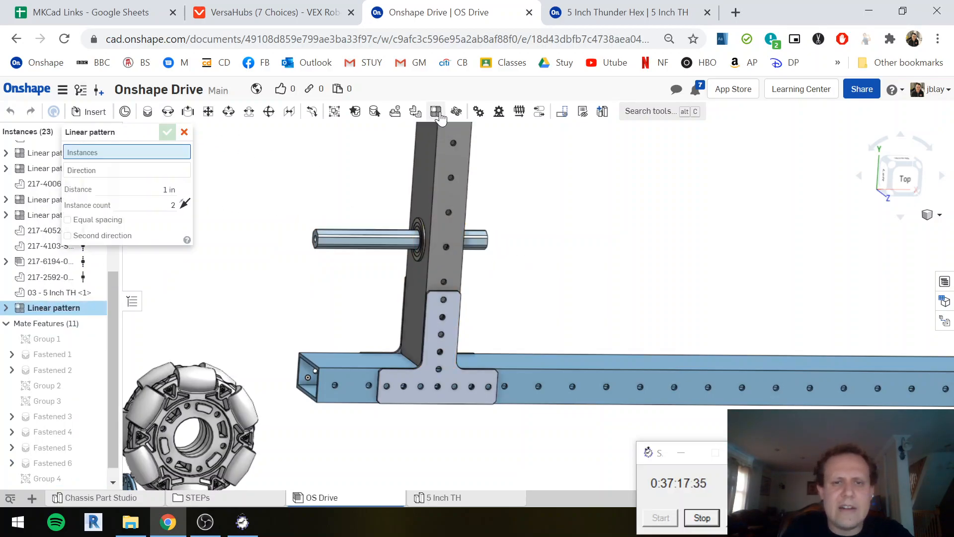
click(183, 132)
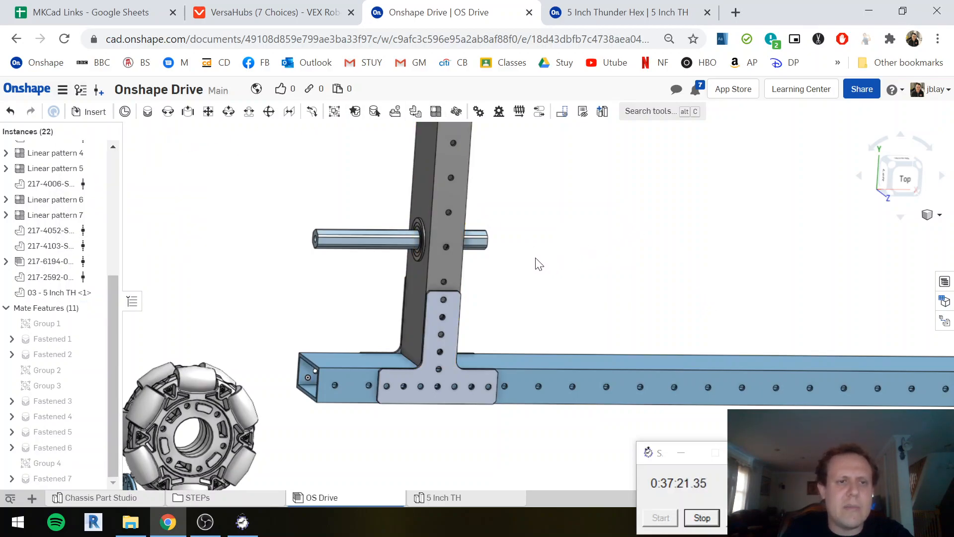
click(375, 248)
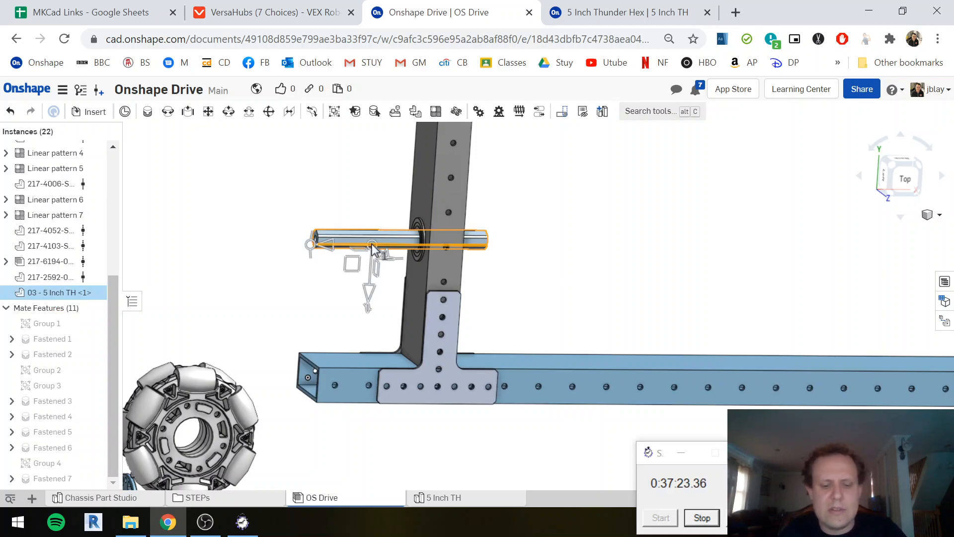
click(680, 263)
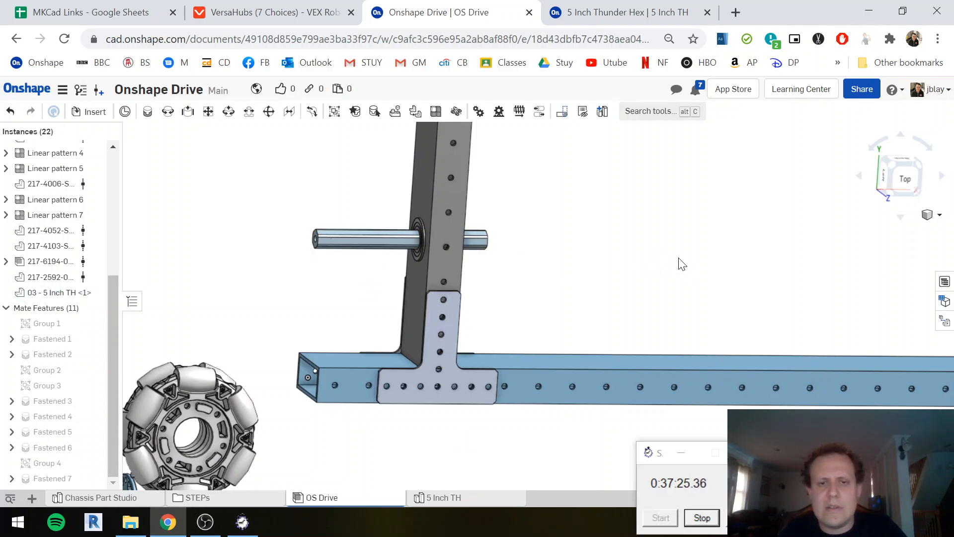
key(ctrl+v)
click(687, 260)
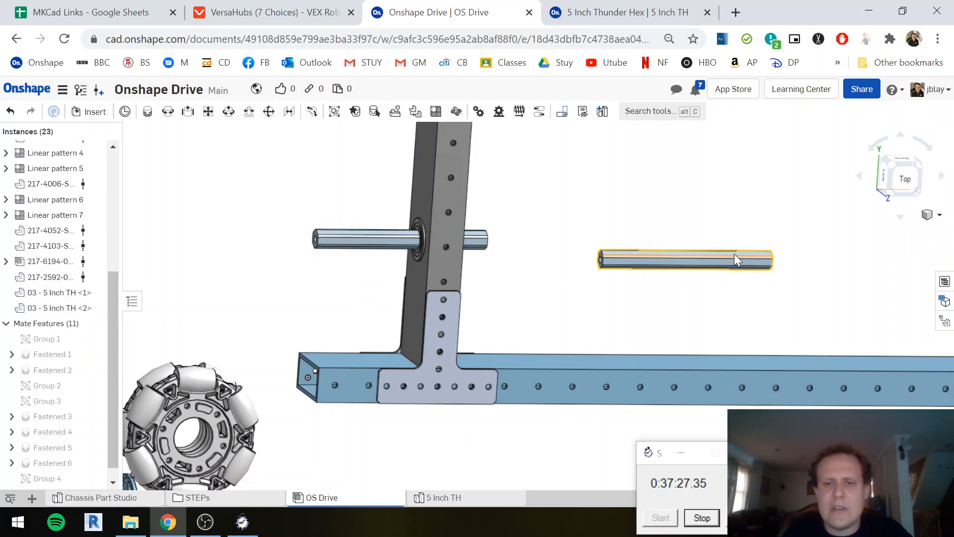
Fasten the centre of the copied 5-inch shaft's end hole to the centre of the bearing on the opposite rail
right_drag(800, 276, 746, 271)
key(m)
scroll(703, 250, up, 6)
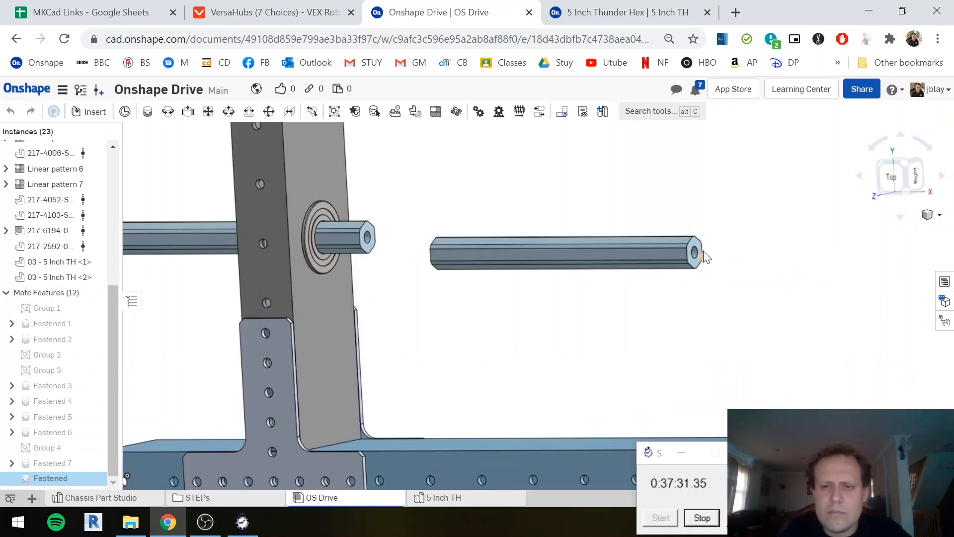
click(679, 241)
click(675, 241)
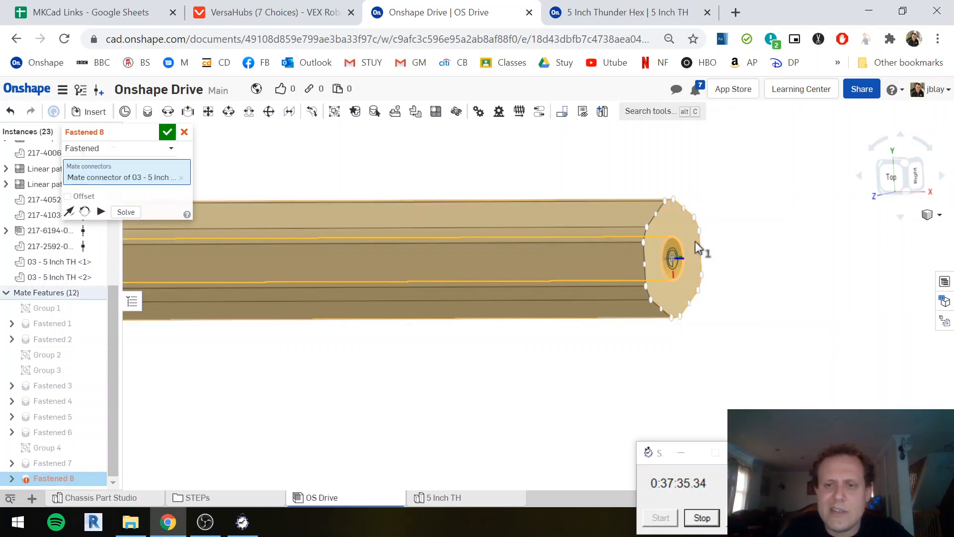
scroll(863, 288, down, 10)
scroll(810, 300, down, 3)
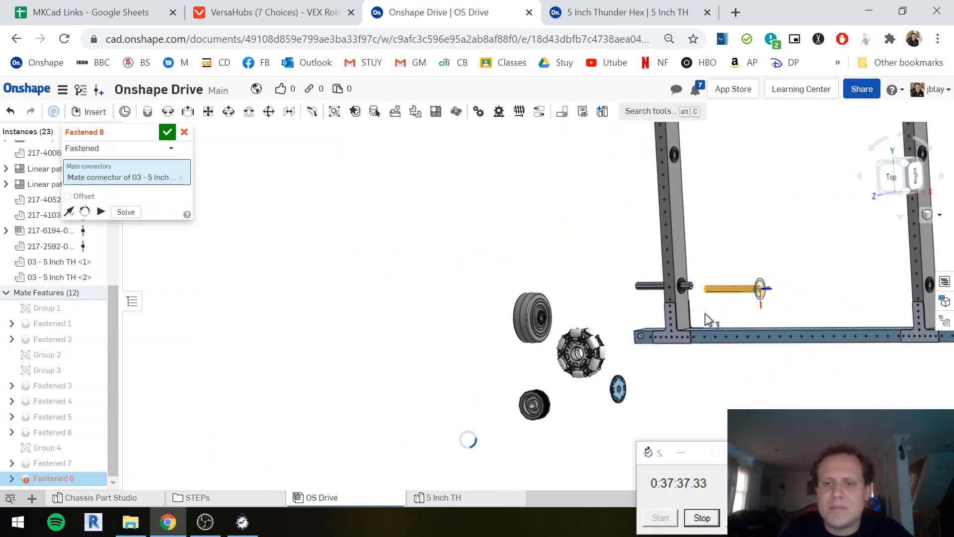
scroll(850, 323, down, 2)
scroll(807, 298, up, 10)
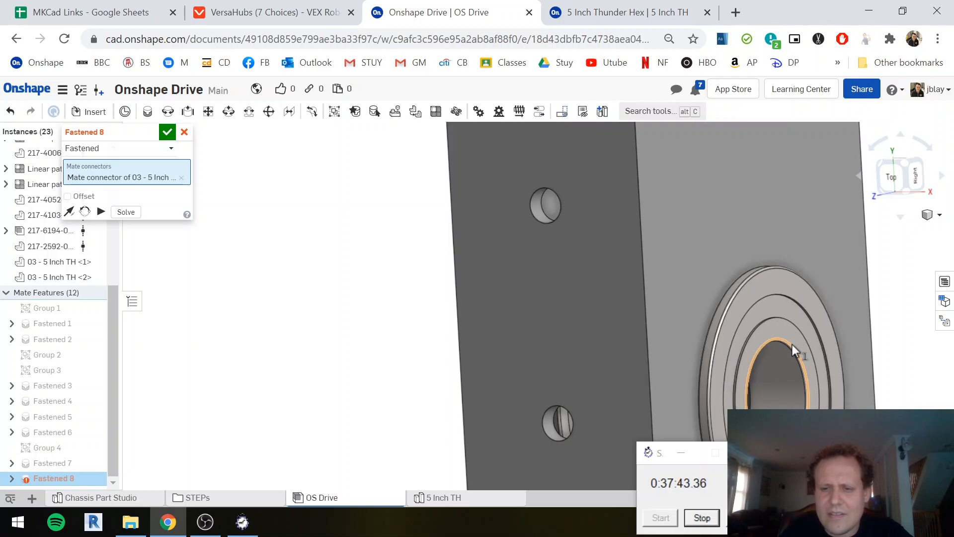
click(792, 344)
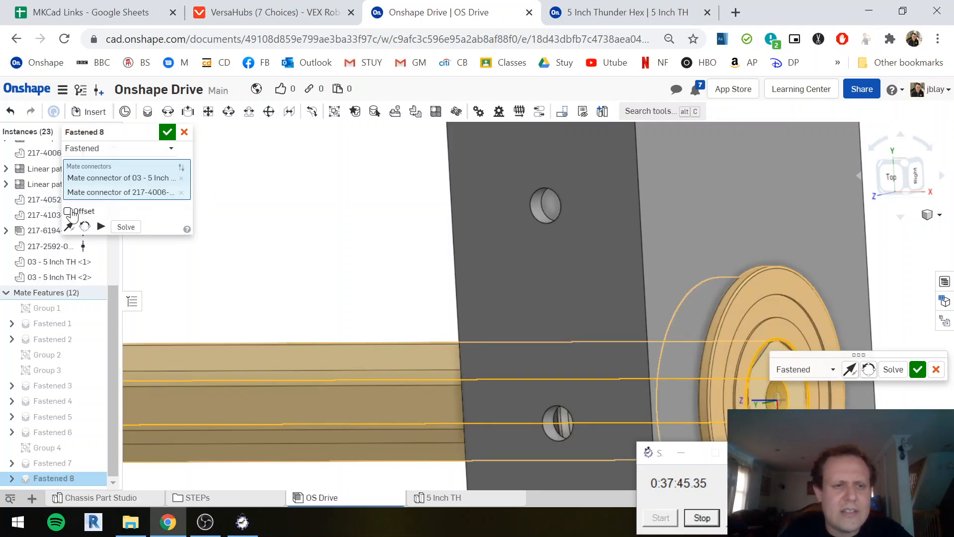
Offset the copied shaft -3 in along Z through the bearing, keeping its original primary axis direction, and accept the mate
click(83, 211)
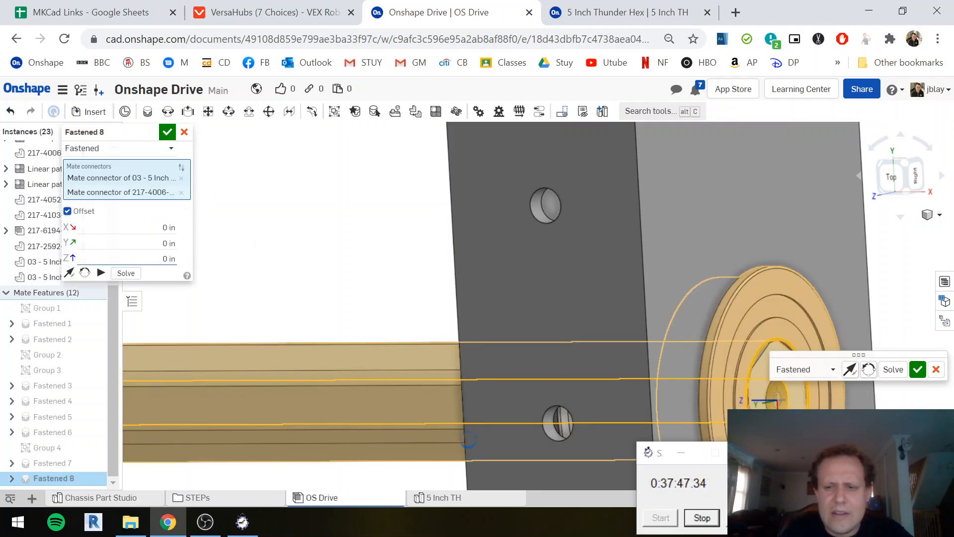
click(149, 259)
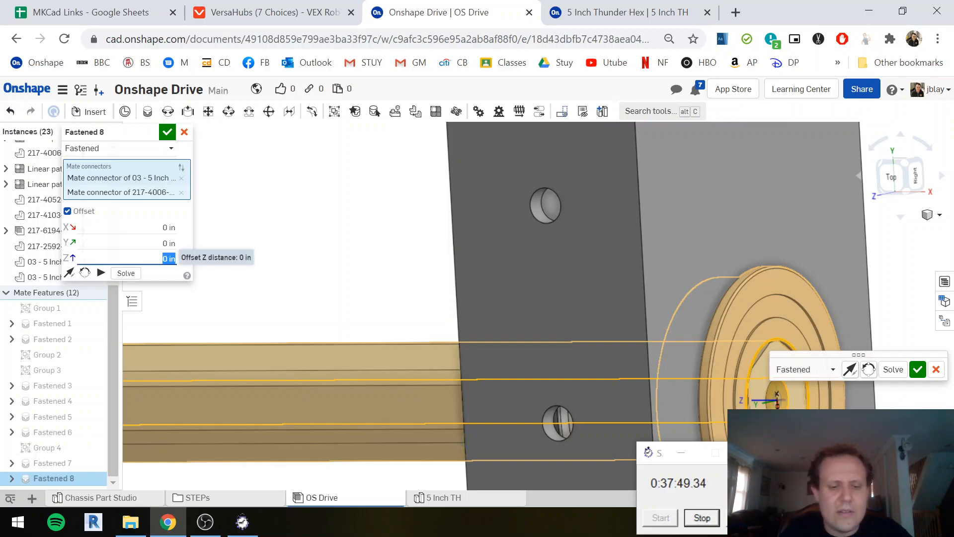
text(3)
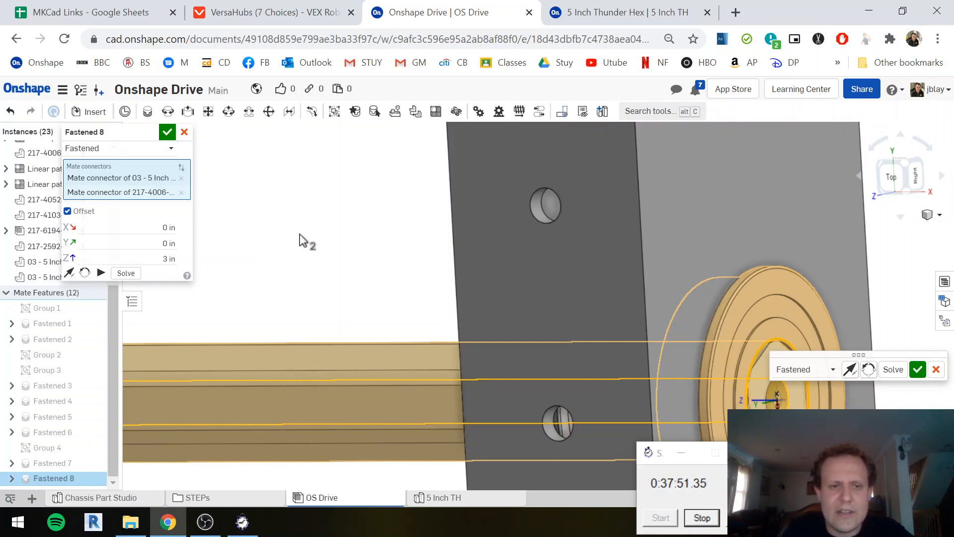
key(Return)
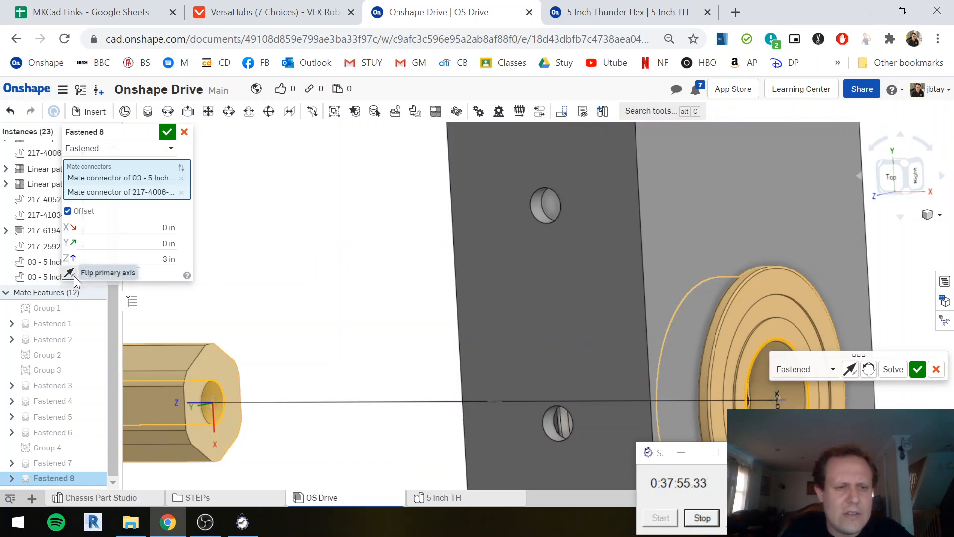
click(75, 280)
scroll(368, 276, down, 3)
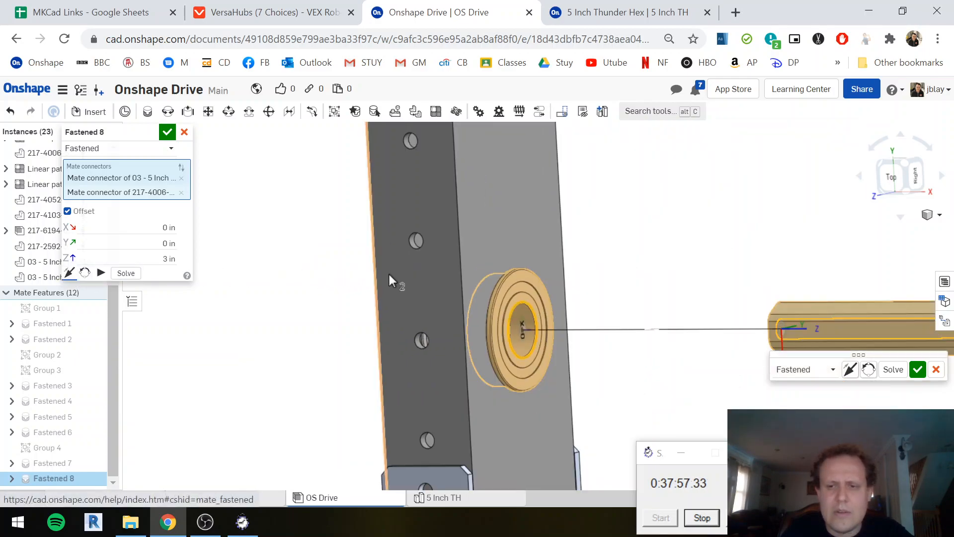
scroll(389, 275, down, 3)
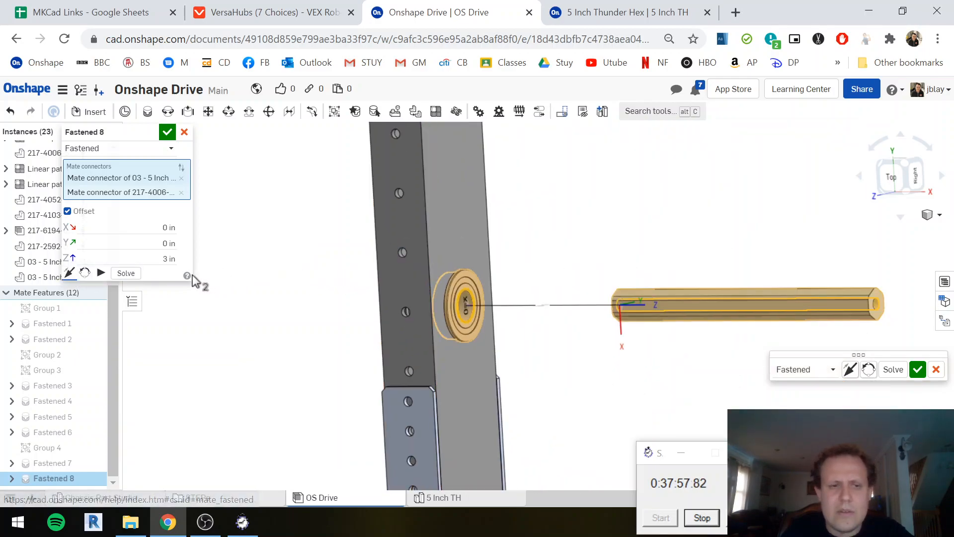
click(69, 273)
click(169, 258)
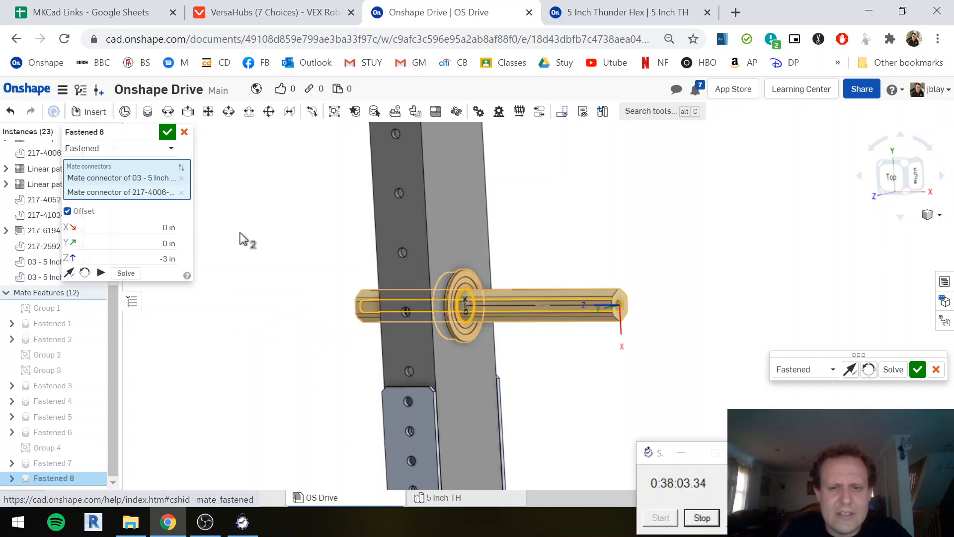
click(167, 133)
Linear-pattern both 5-inch hex shafts along the side rail's edge with 2 instances spaced 10.5 in toward the middle bearings
scroll(348, 266, down, 5)
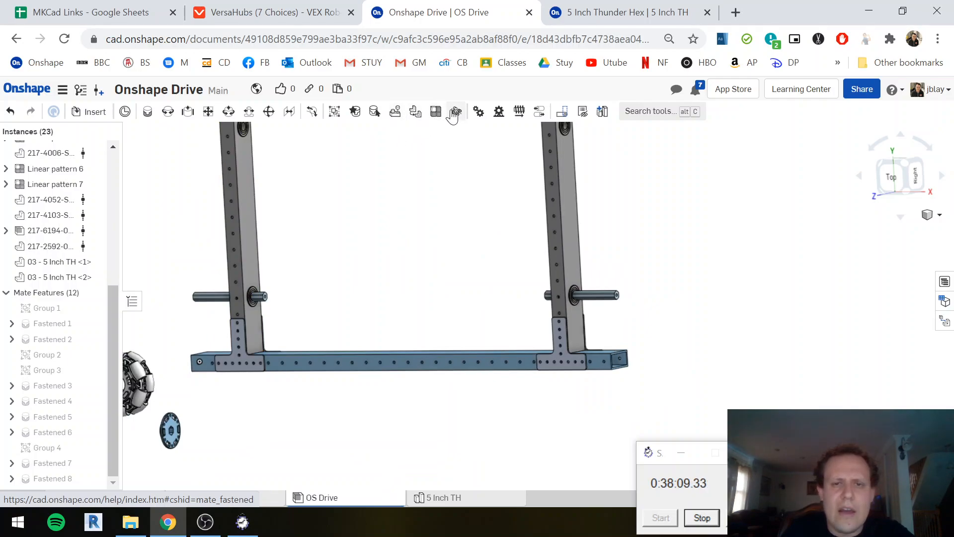
click(436, 113)
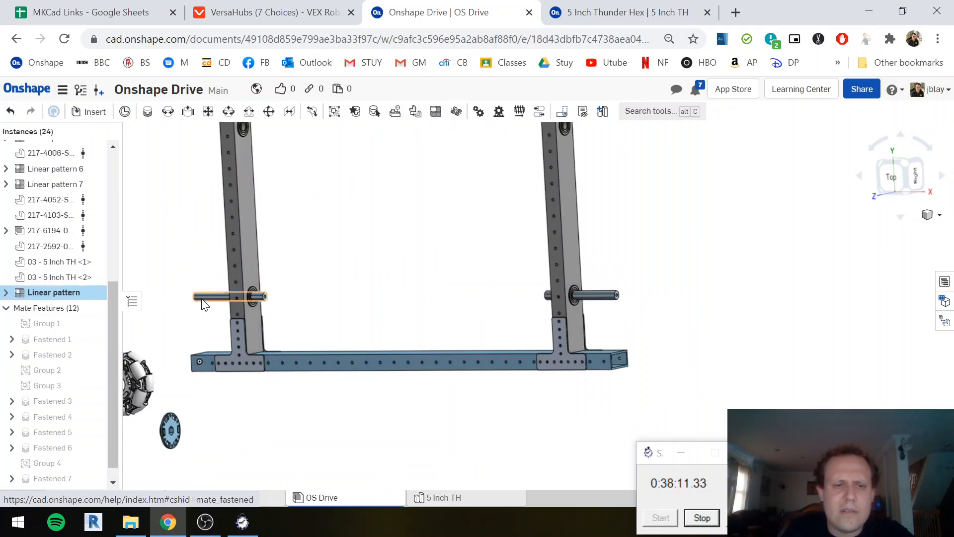
click(578, 293)
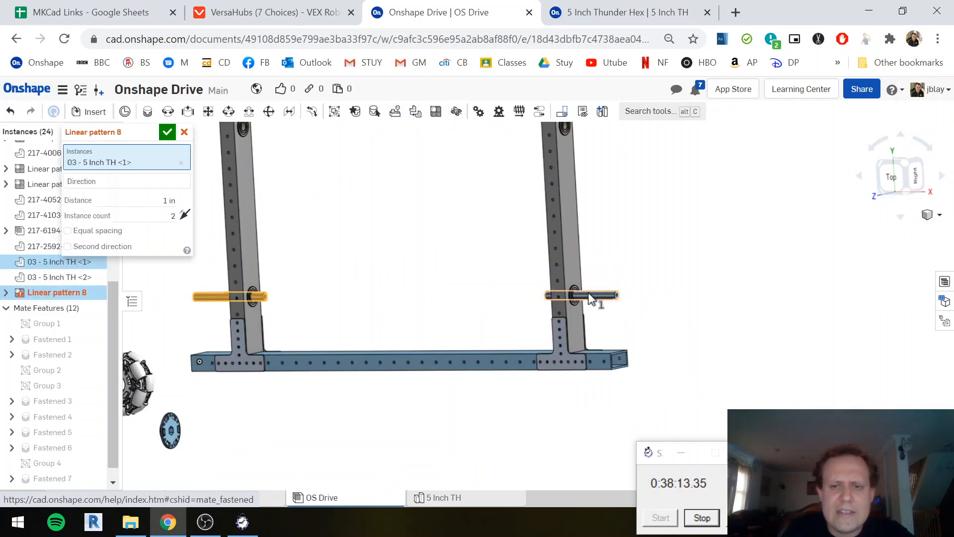
click(588, 293)
click(145, 199)
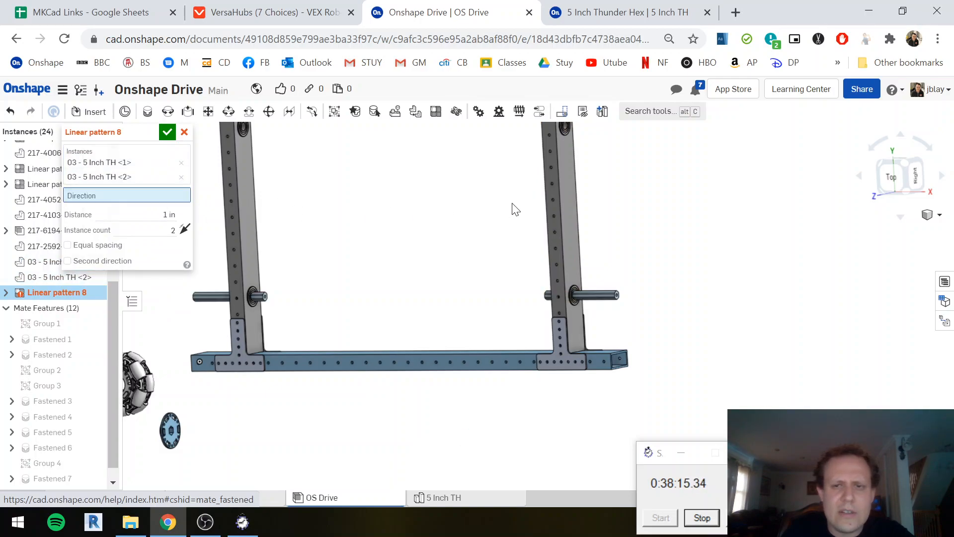
click(557, 196)
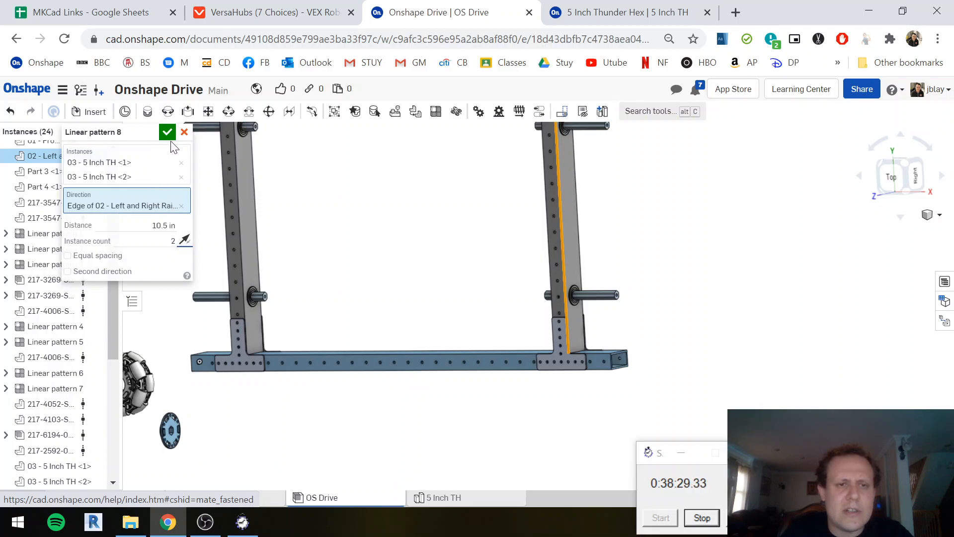
click(168, 135)
Fasten the 217-4103 pulley's bore centre to the outer rail bearing at the gearbox output shaft, with its primary axis flipped
scroll(341, 181, up, 5)
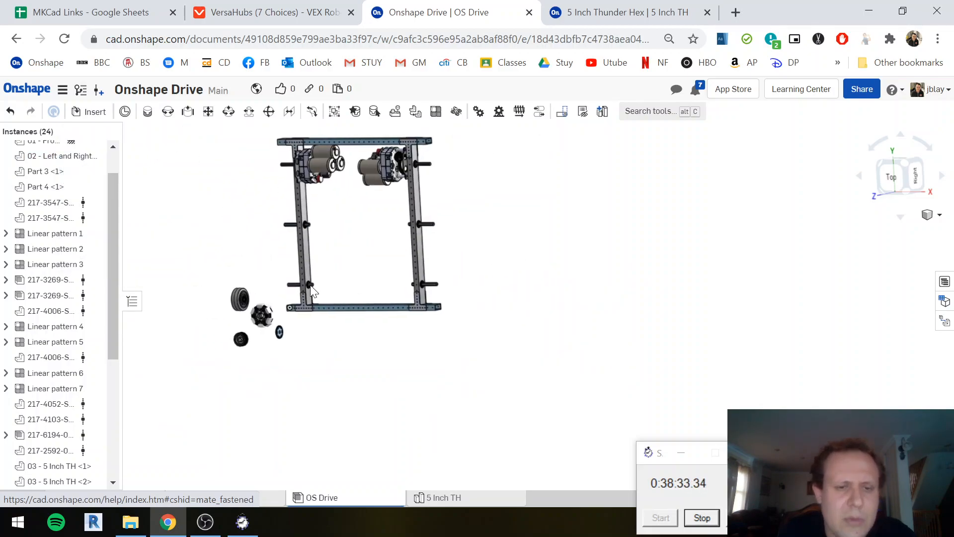
scroll(258, 338, down, 5)
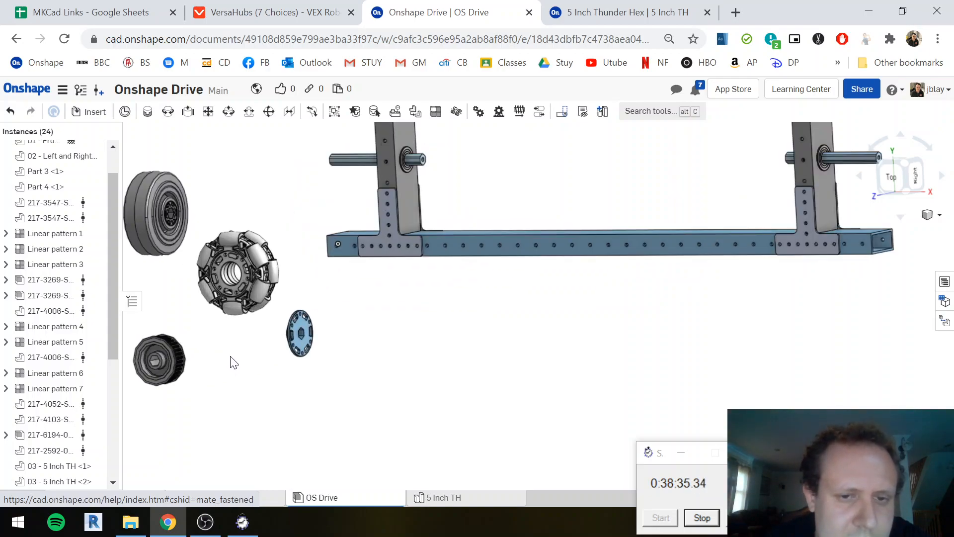
scroll(234, 363, down, 5)
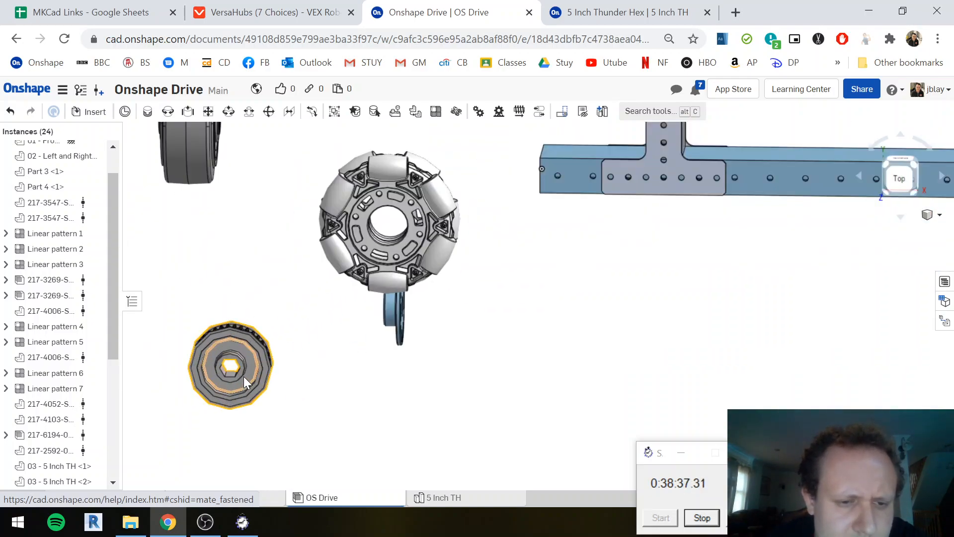
scroll(243, 377, down, 4)
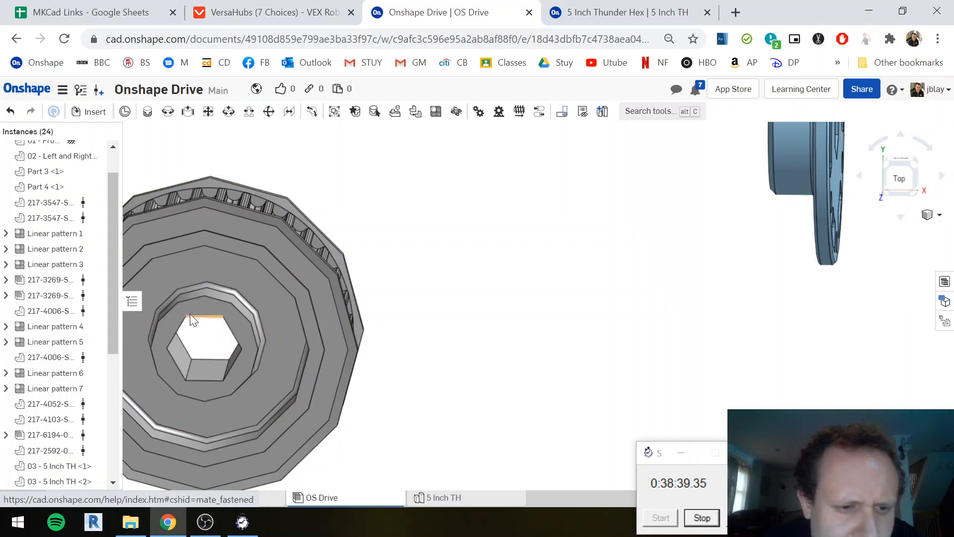
key(m)
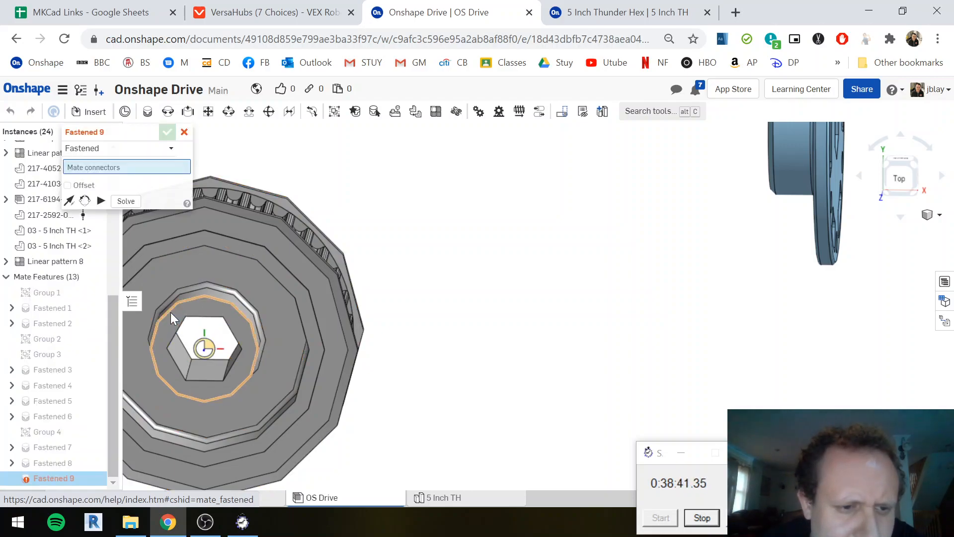
click(171, 312)
scroll(420, 207, up, 9)
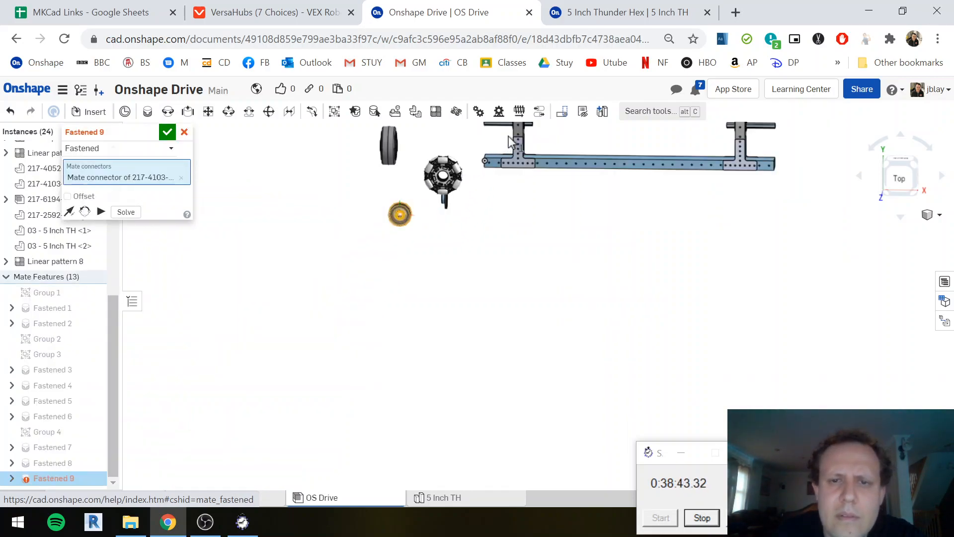
scroll(509, 143, down, 6)
scroll(579, 189, up, 5)
scroll(579, 180, up, 4)
scroll(579, 195, down, 10)
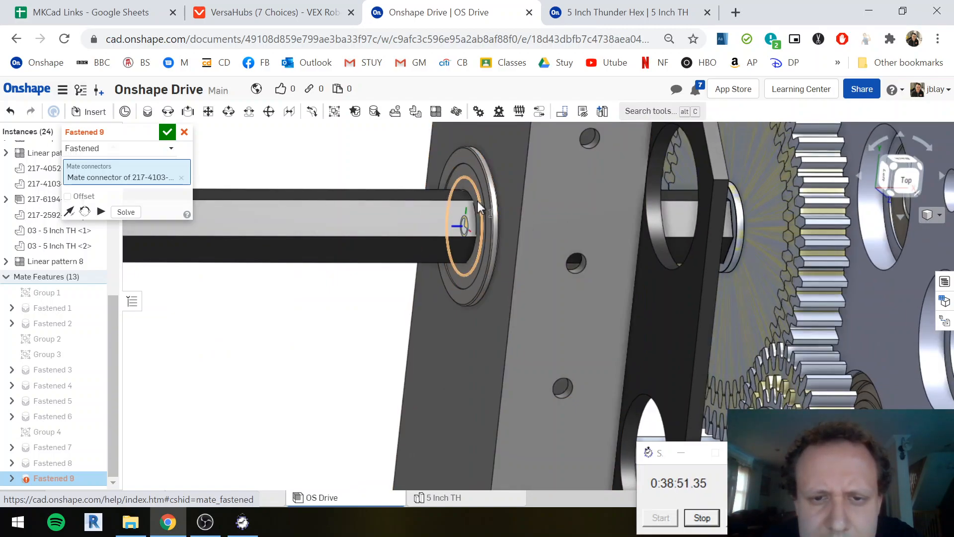
scroll(476, 201, down, 5)
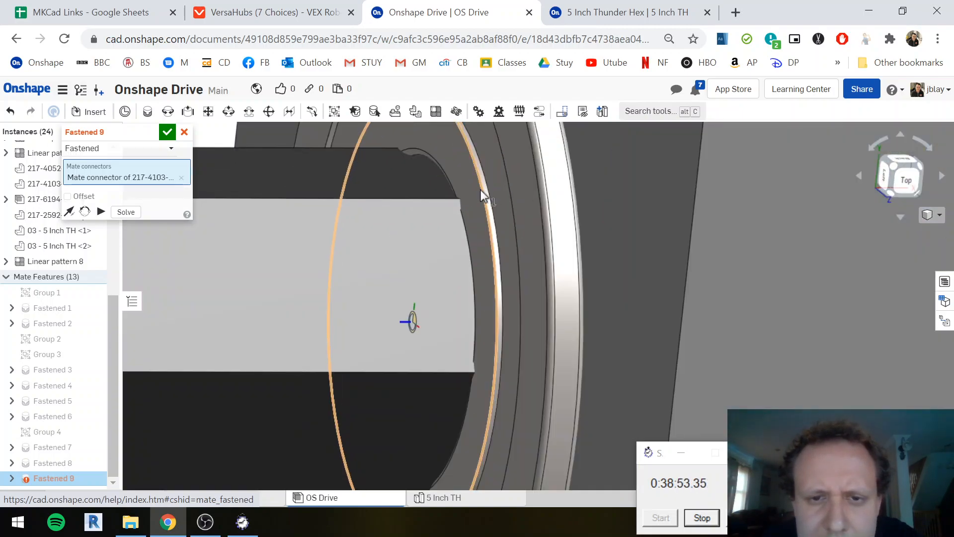
click(480, 190)
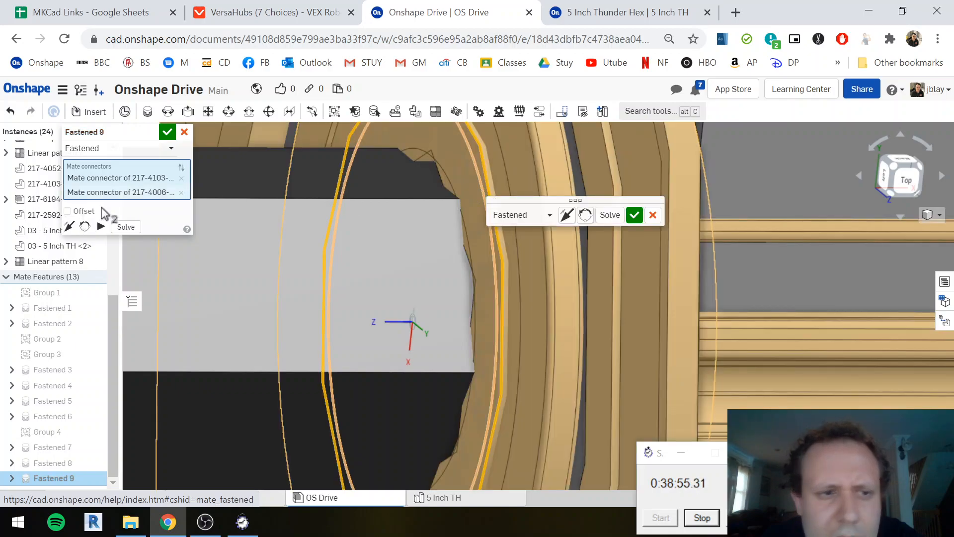
click(566, 214)
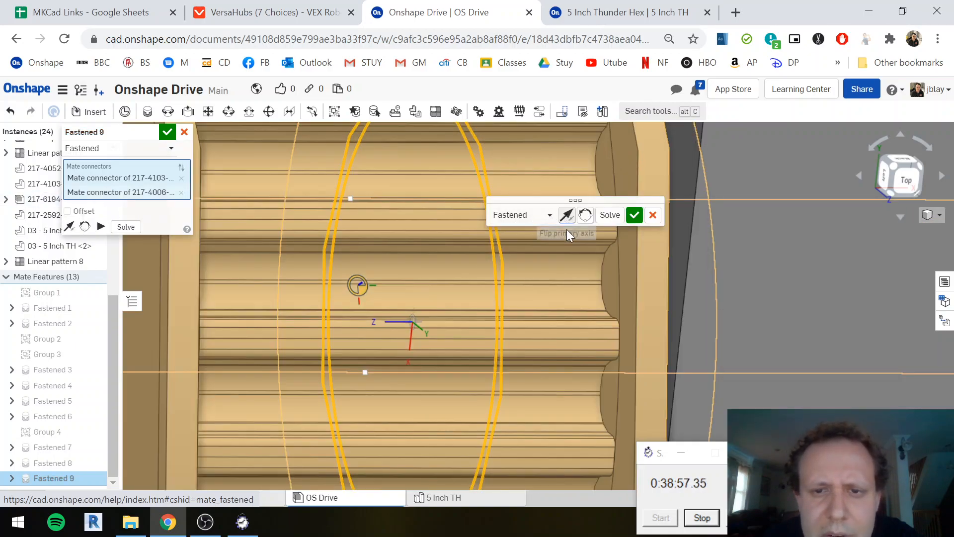
Offset the pulley -0.125 in along Z from the bearing and finish the mate without adding another one
scroll(575, 249, up, 3)
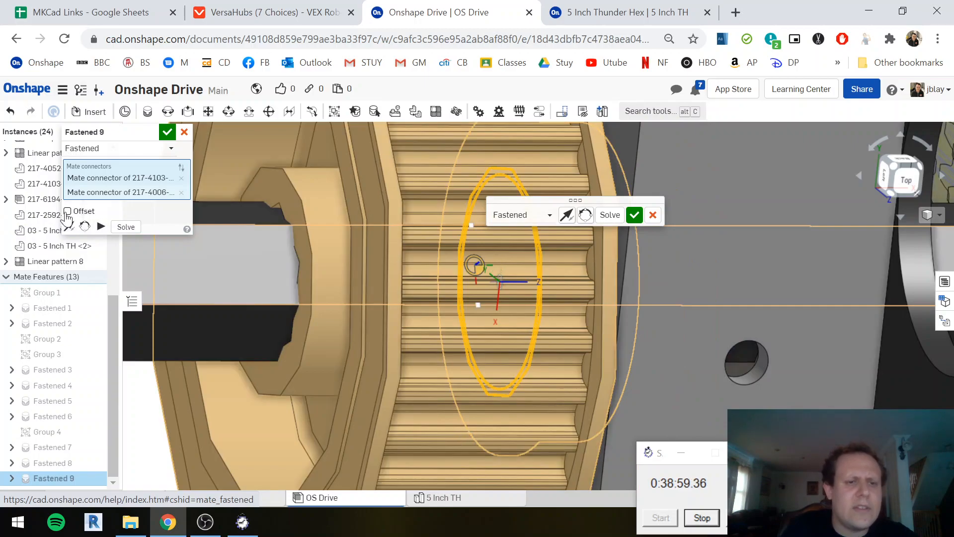
click(68, 211)
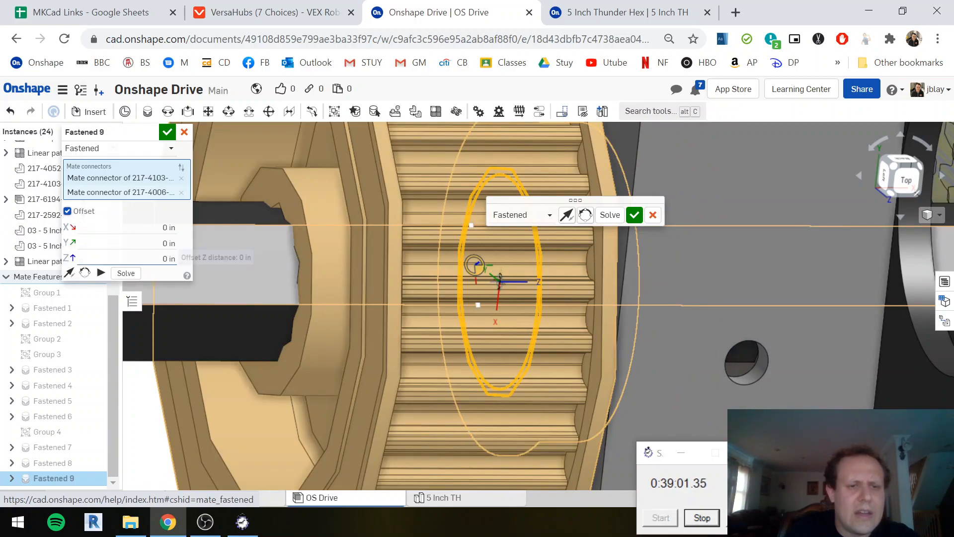
click(169, 259)
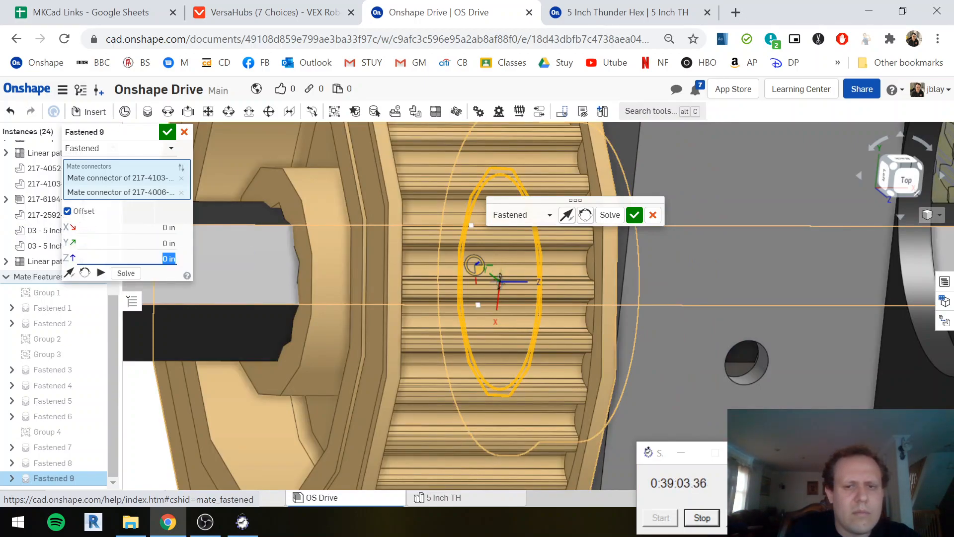
text(-)
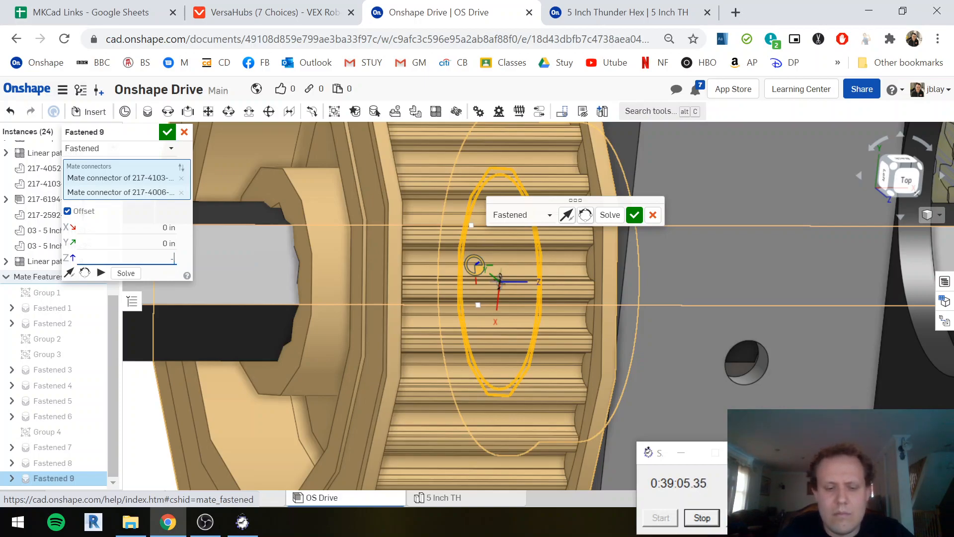
text(.125)
key(Return)
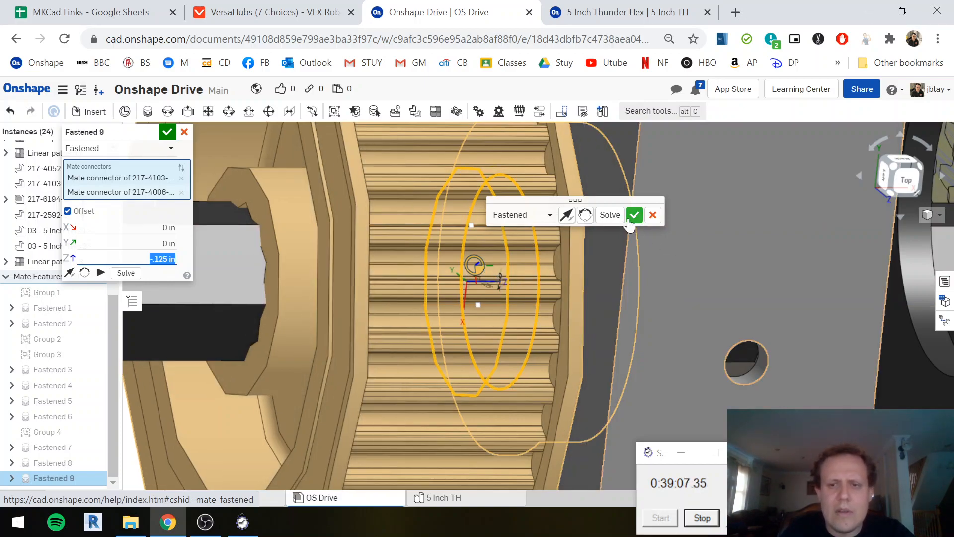
click(634, 215)
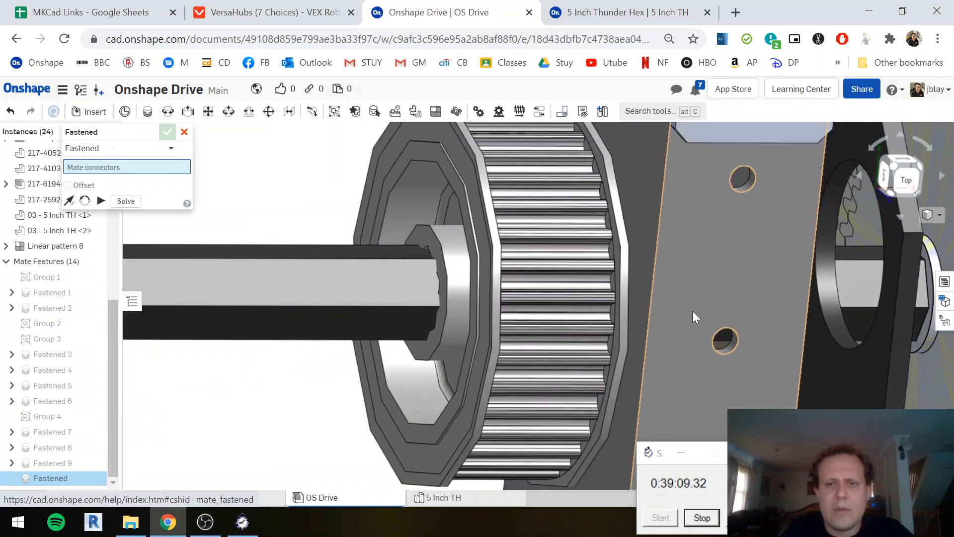
scroll(692, 311, down, 8)
right_drag(792, 306, 780, 302)
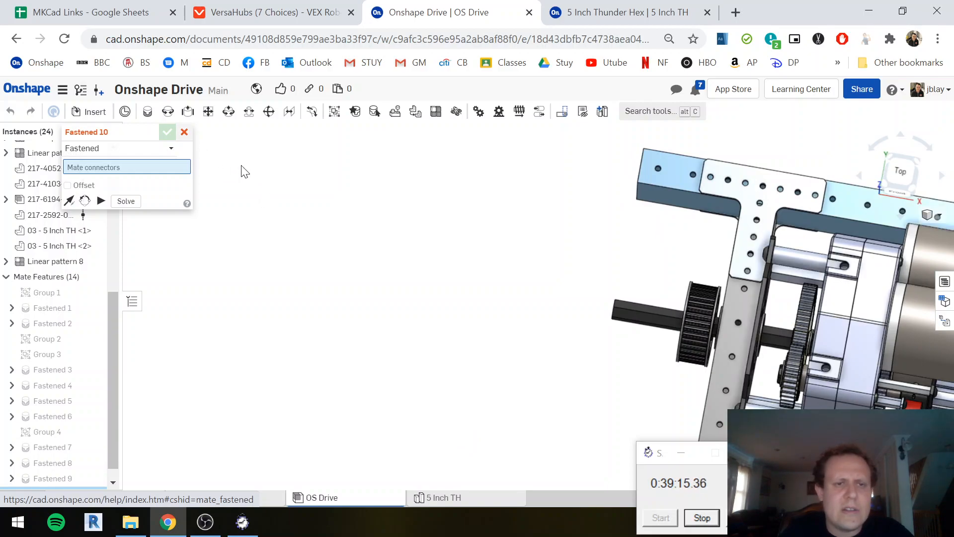
click(184, 132)
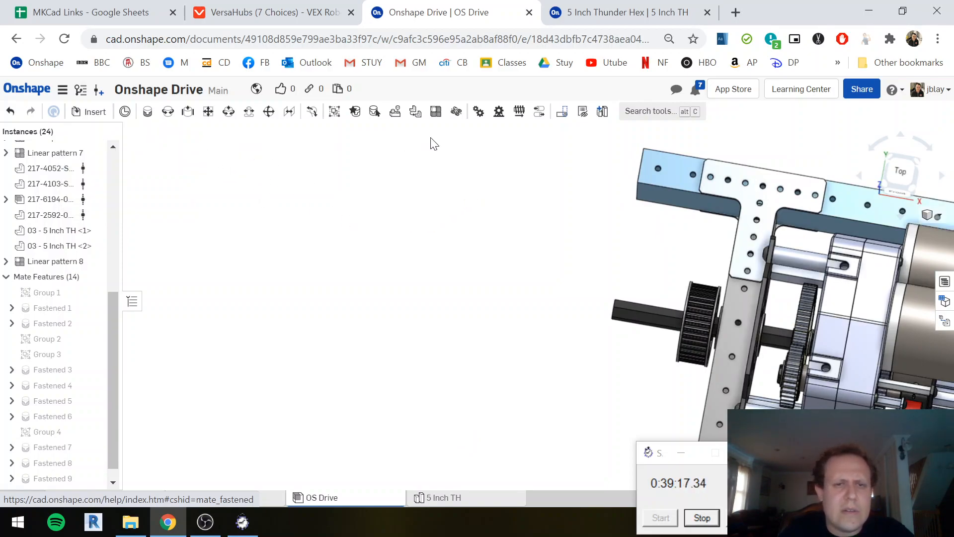
click(436, 110)
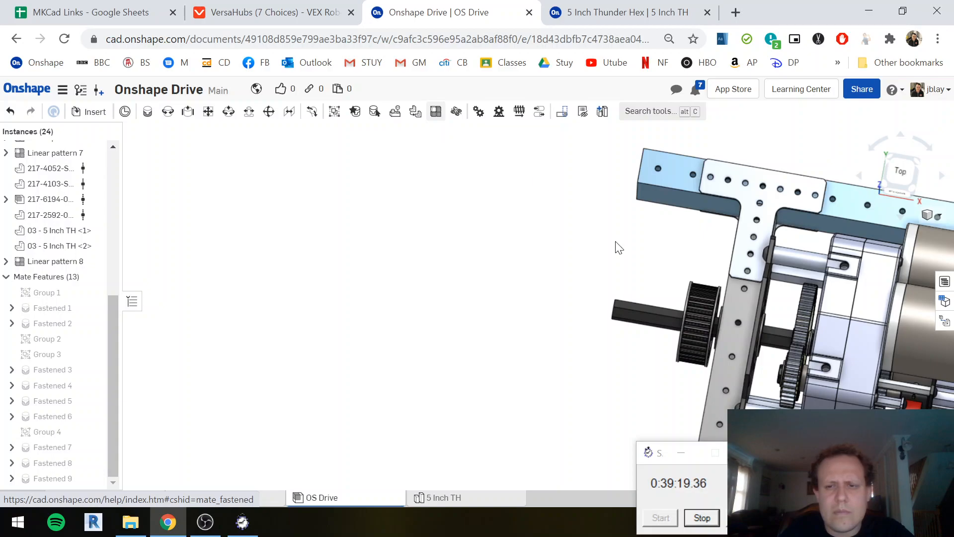
click(692, 298)
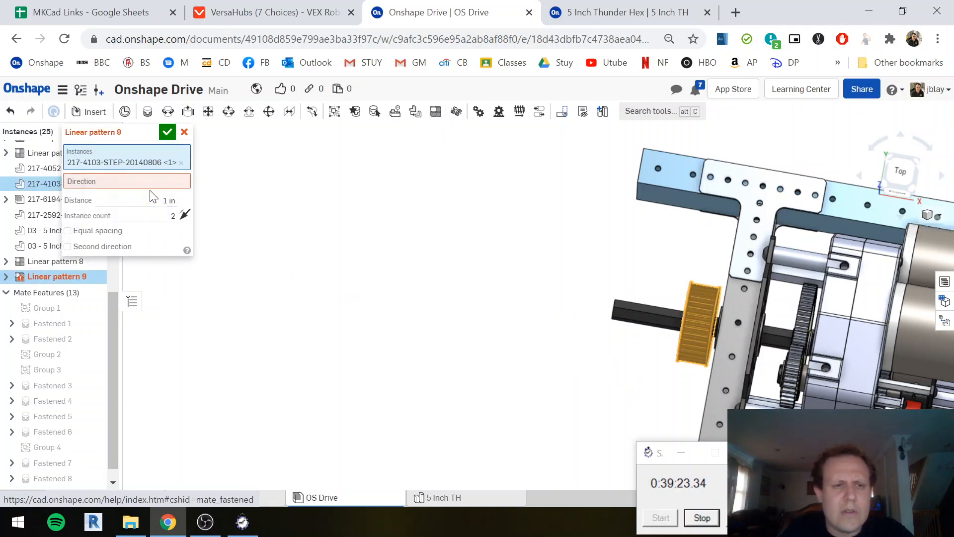
click(167, 133)
scroll(522, 281, down, 2)
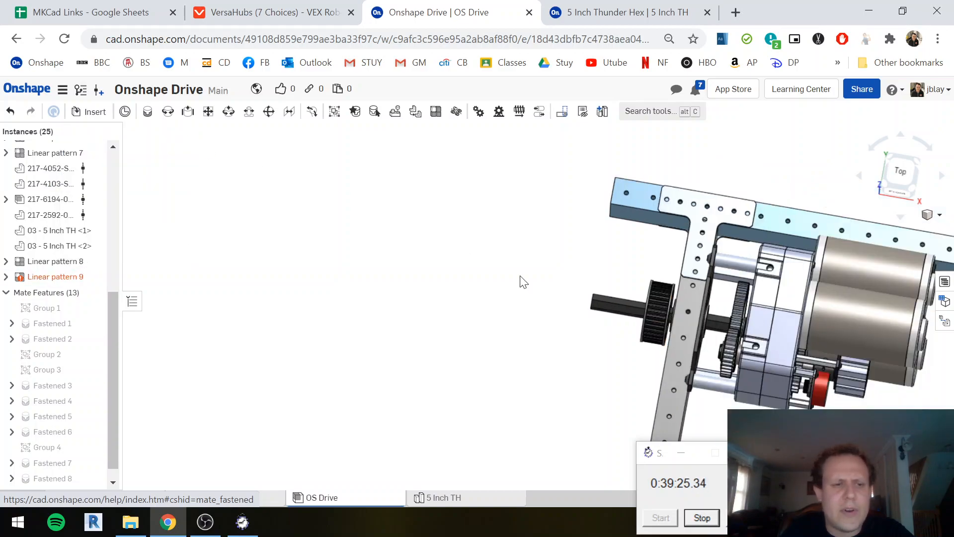
mouse_move(46, 279)
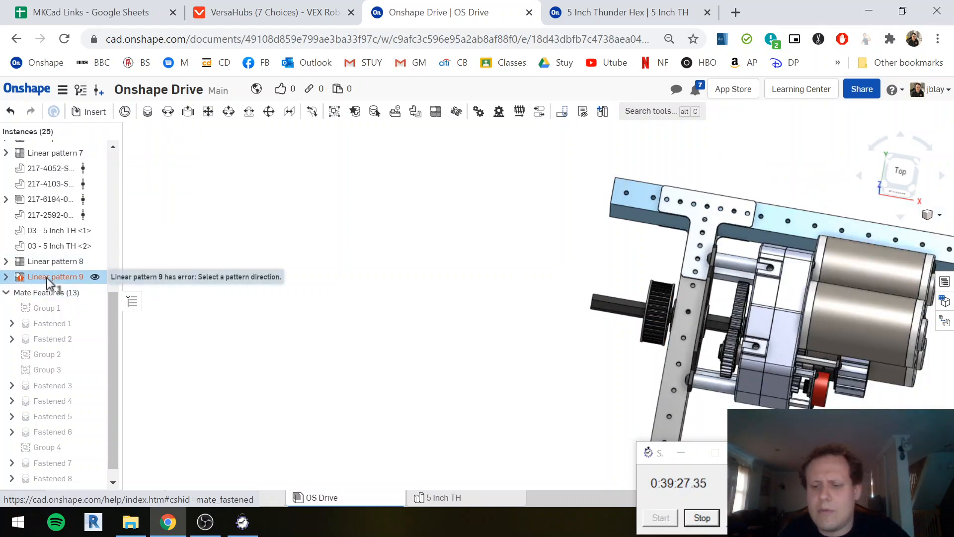
key(Delete)
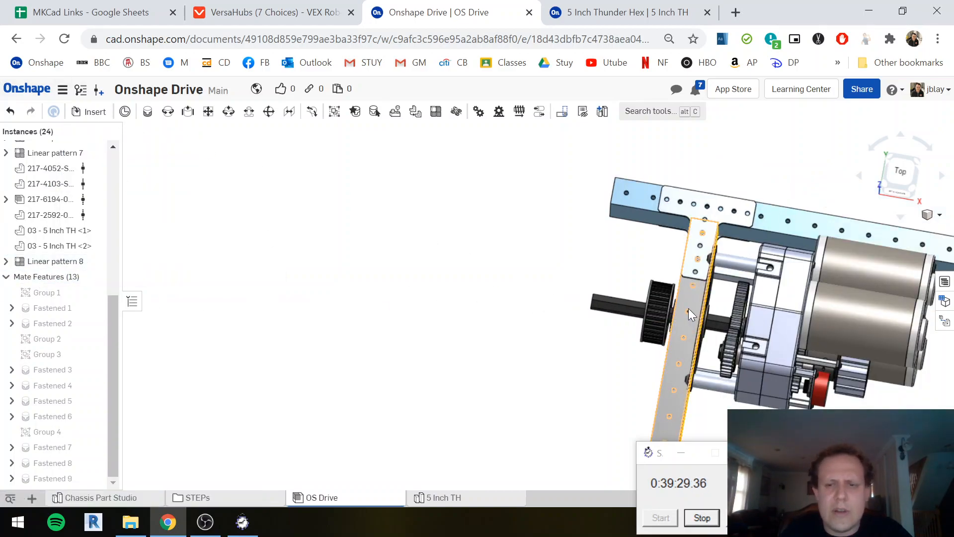
Copy the 217-4103 pulley and paste the copy beside the output shaft of the opposite gearbox
click(661, 302)
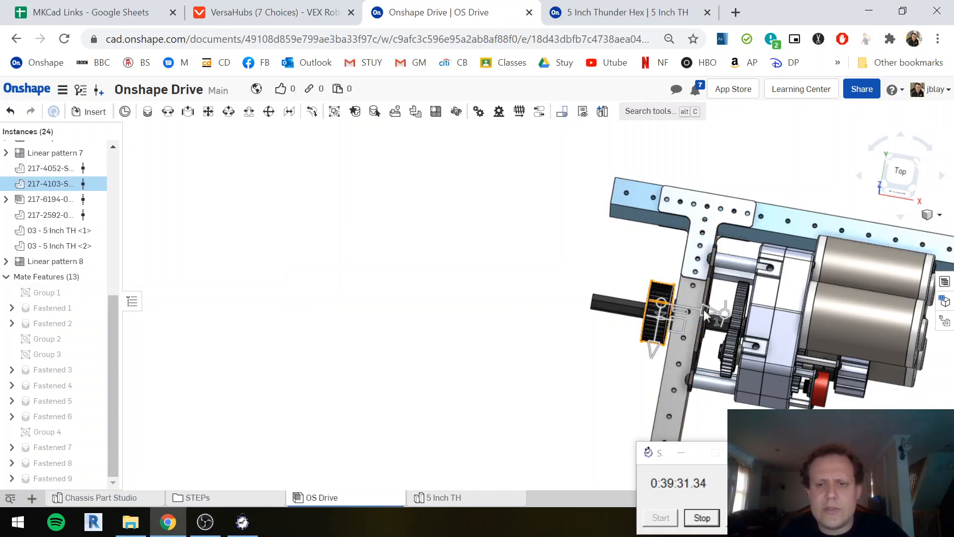
scroll(677, 308, down, 5)
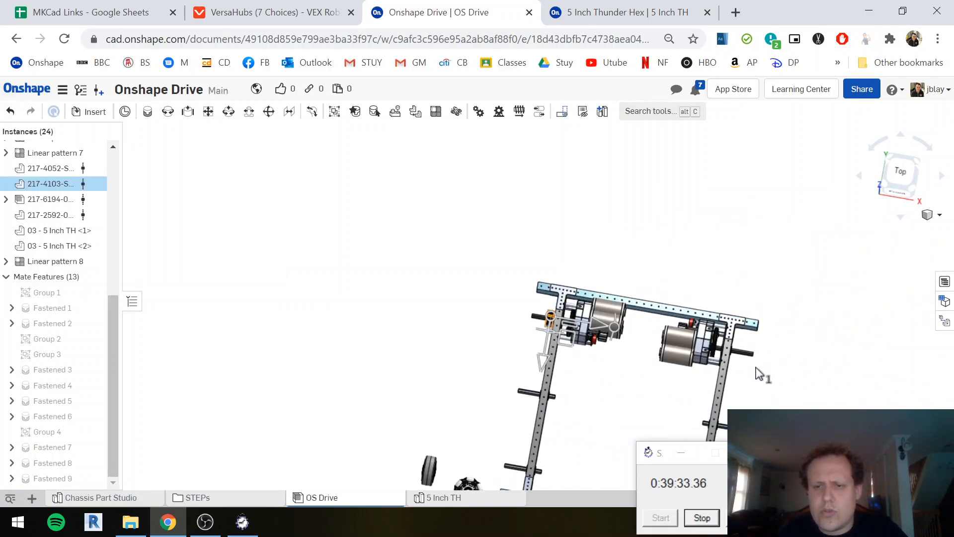
scroll(757, 365, up, 6)
scroll(879, 371, down, 2)
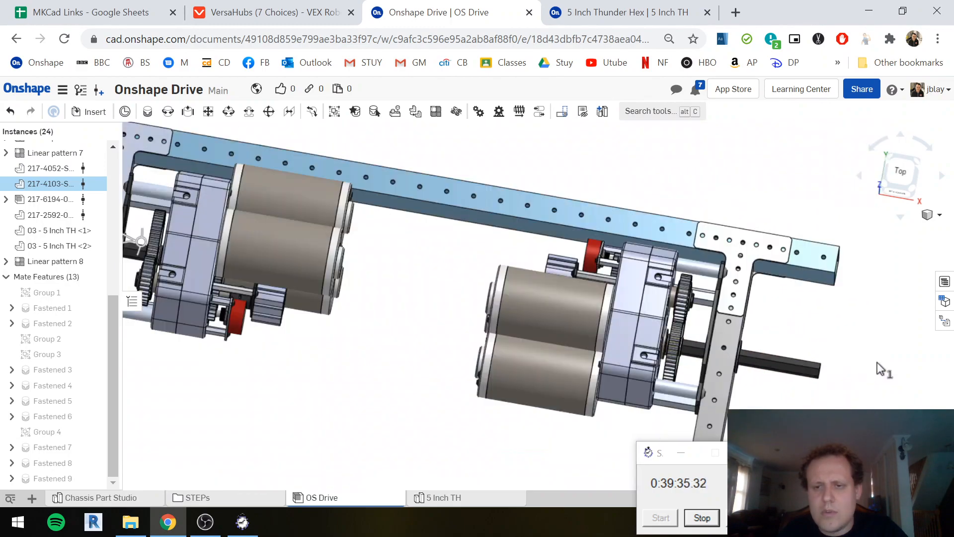
click(861, 359)
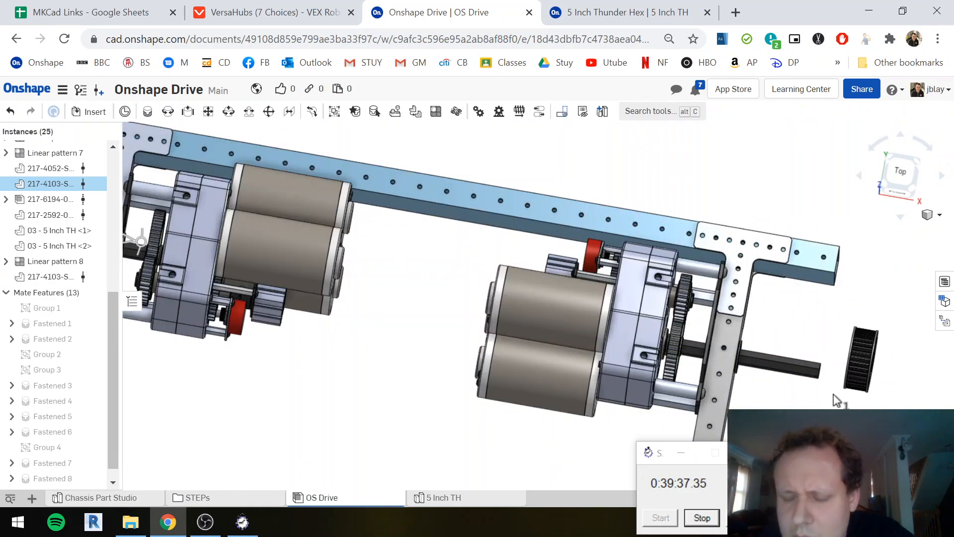
Fasten the copied pulley's bore centre to the outer rail bearing at the opposite gearbox's output shaft
scroll(838, 380, up, 5)
scroll(805, 320, up, 3)
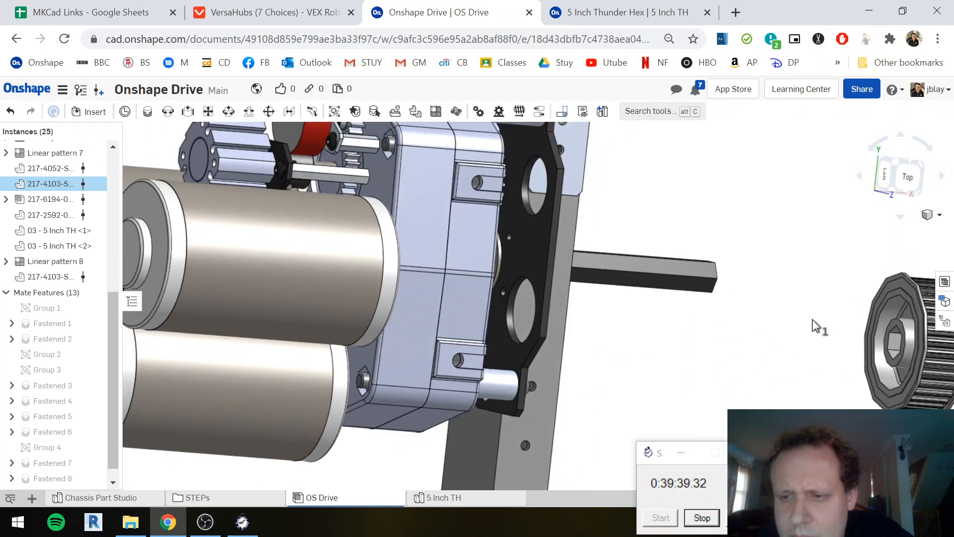
key(m)
click(898, 321)
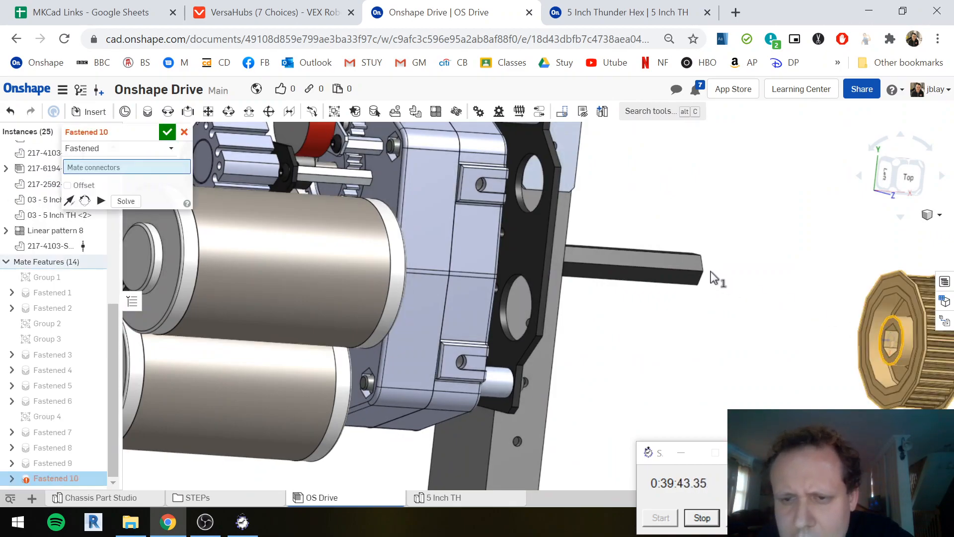
scroll(897, 323, up, 3)
scroll(735, 334, down, 4)
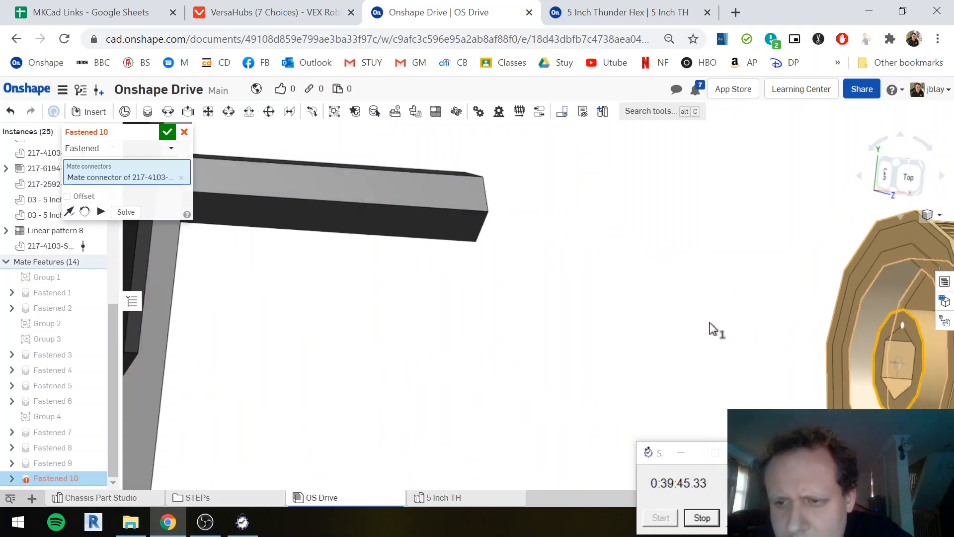
right_drag(480, 277, 450, 269)
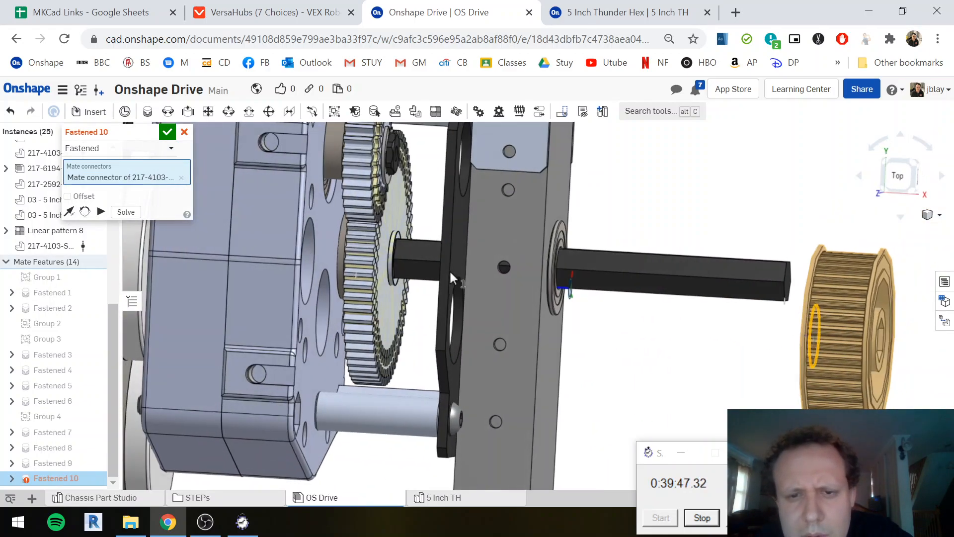
scroll(565, 242, up, 6)
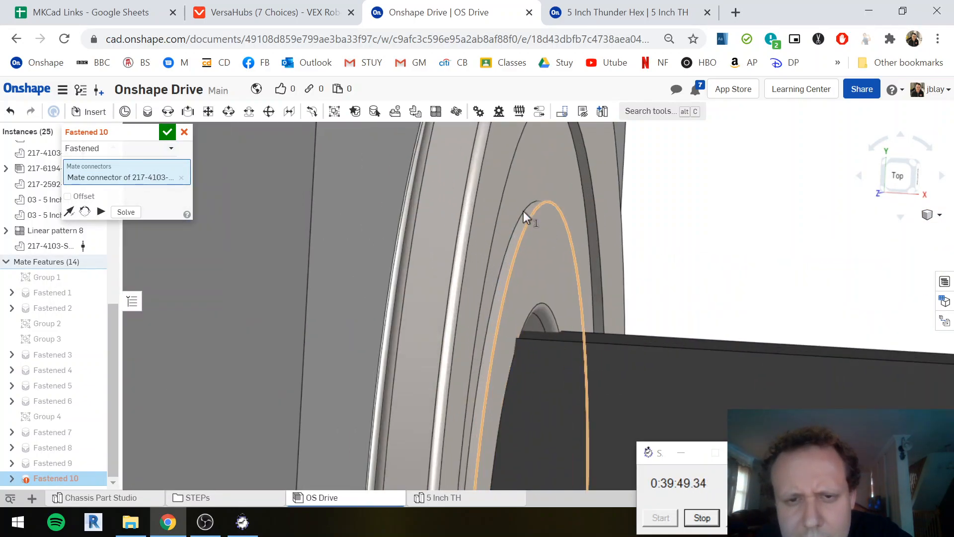
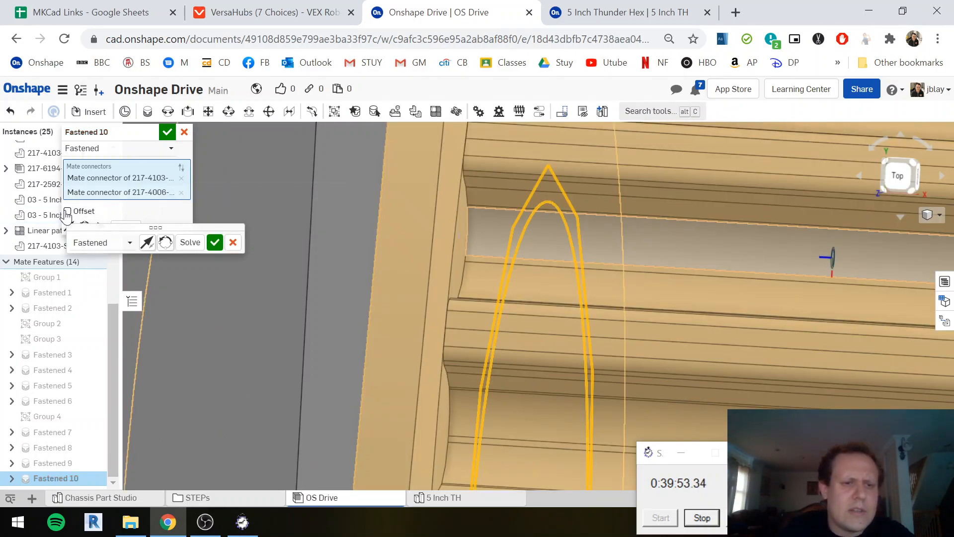
Offset the copied pulley -0.125 in along Z from the bearing and accept the mate
click(68, 211)
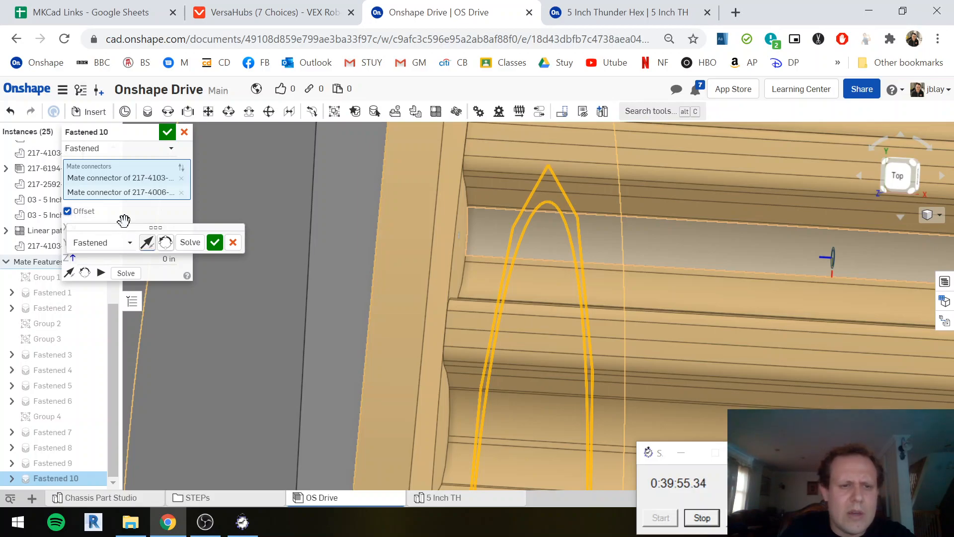
drag(124, 226, 229, 184)
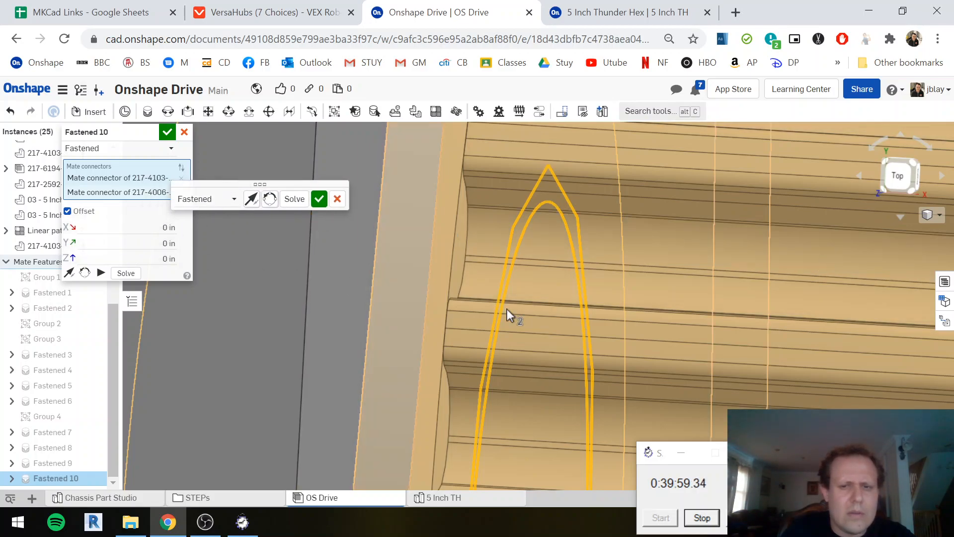
scroll(507, 309, down, 5)
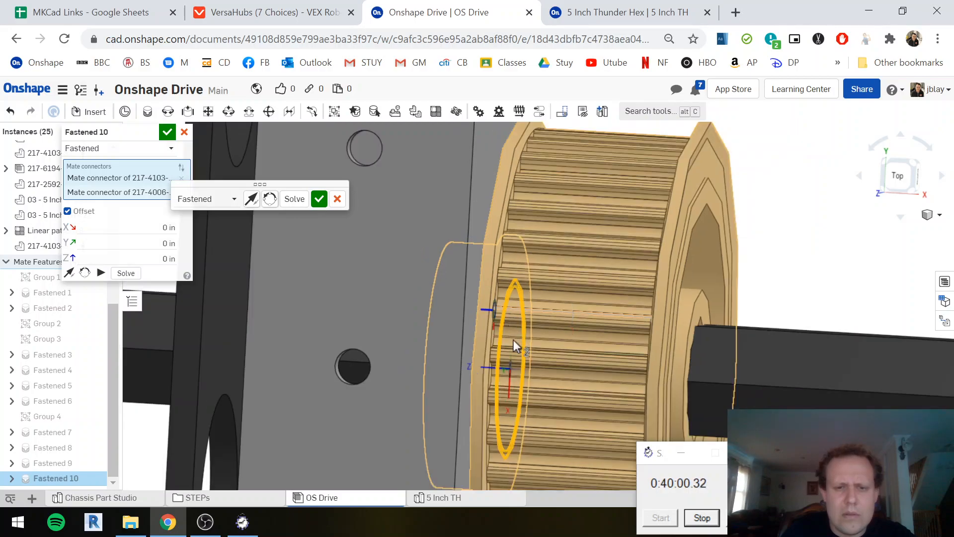
click(167, 258)
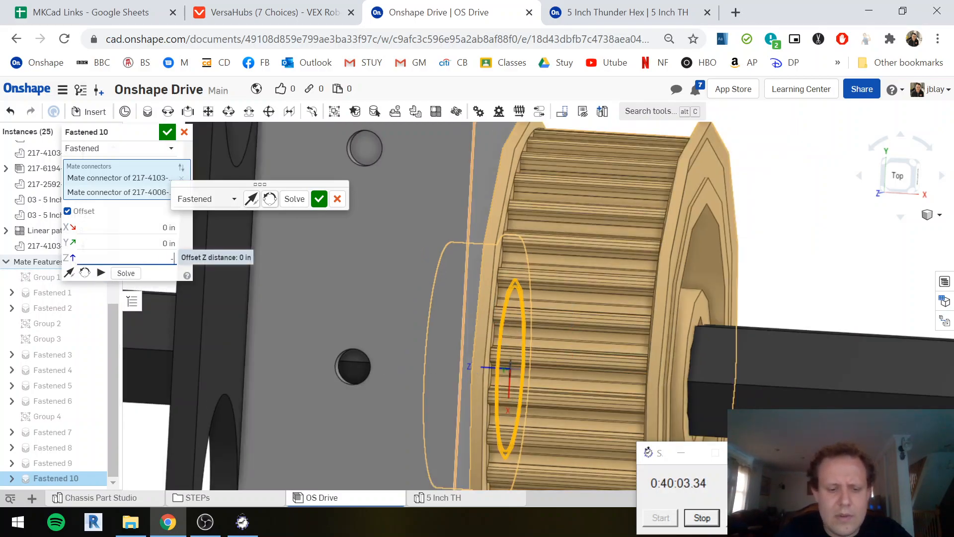
text(-.125)
key(Return)
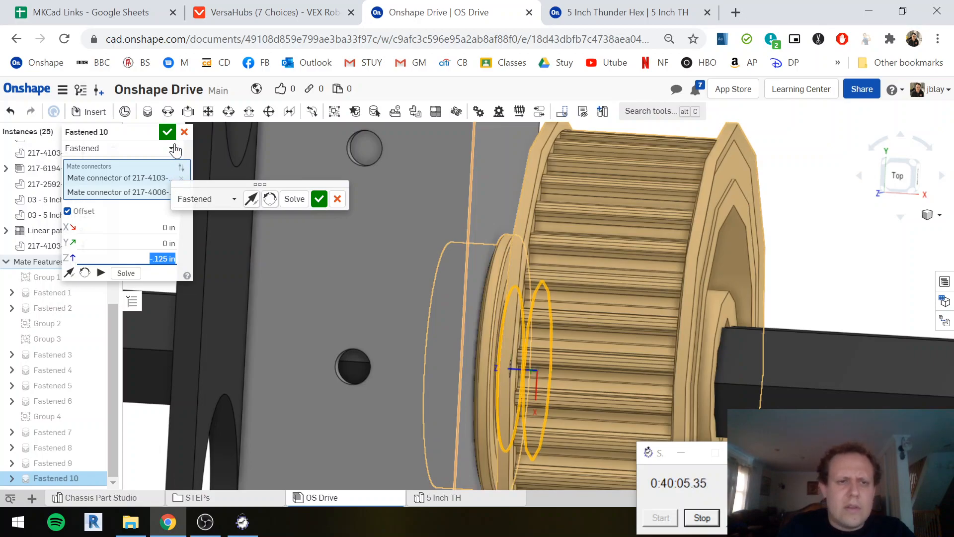
click(167, 132)
scroll(643, 390, down, 10)
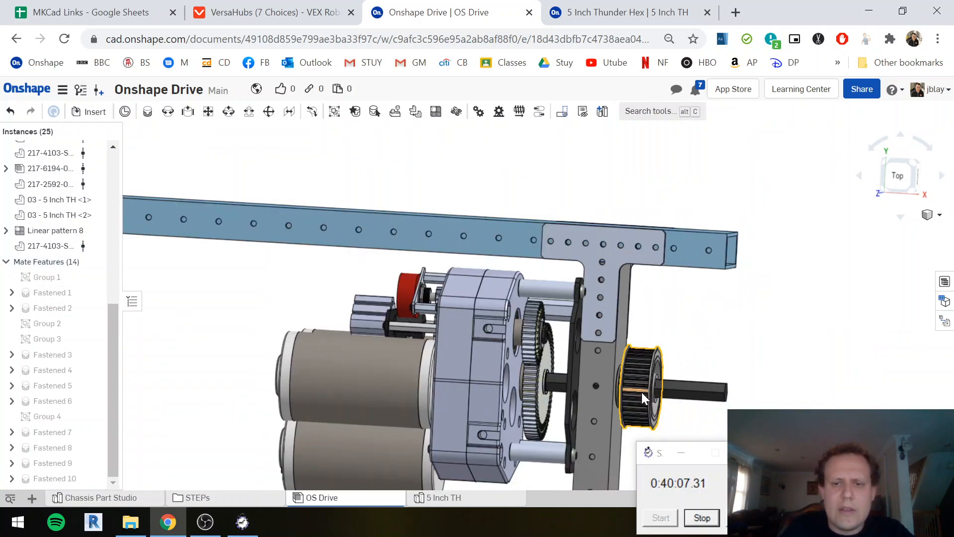
Linear-pattern both gearbox-shaft pulleys along the side rail's edge with 2 instances spaced 10.5 in toward the middle shafts
scroll(745, 221, up, 5)
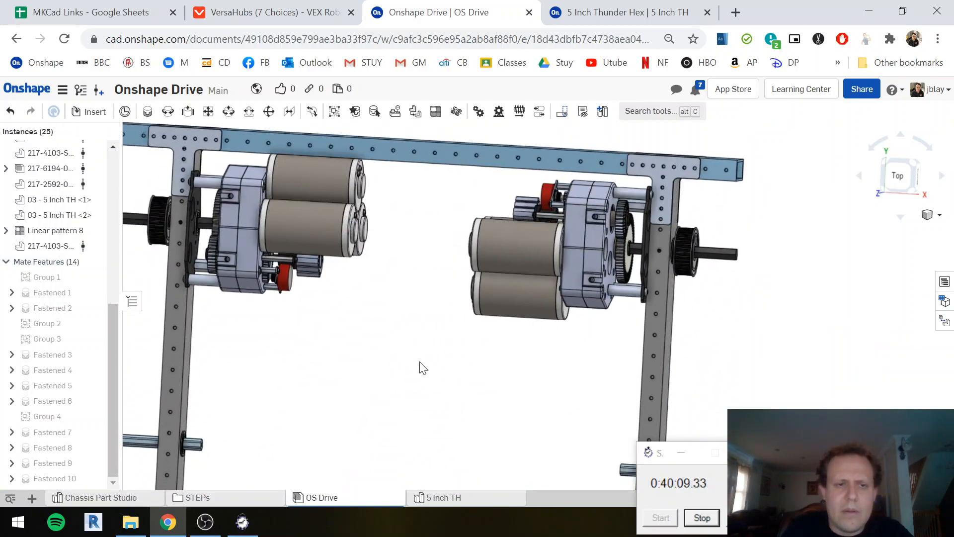
click(442, 116)
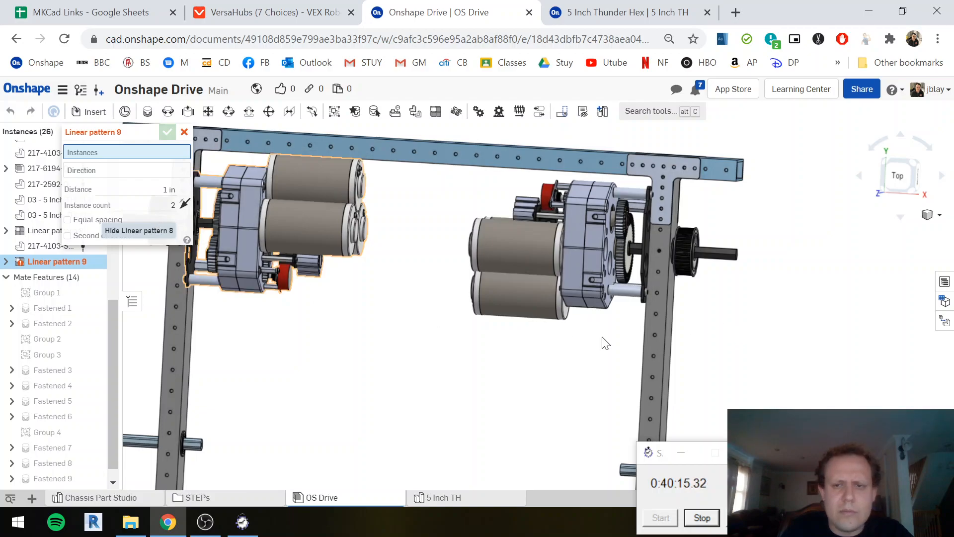
middle_drag(528, 349, 583, 356)
click(337, 240)
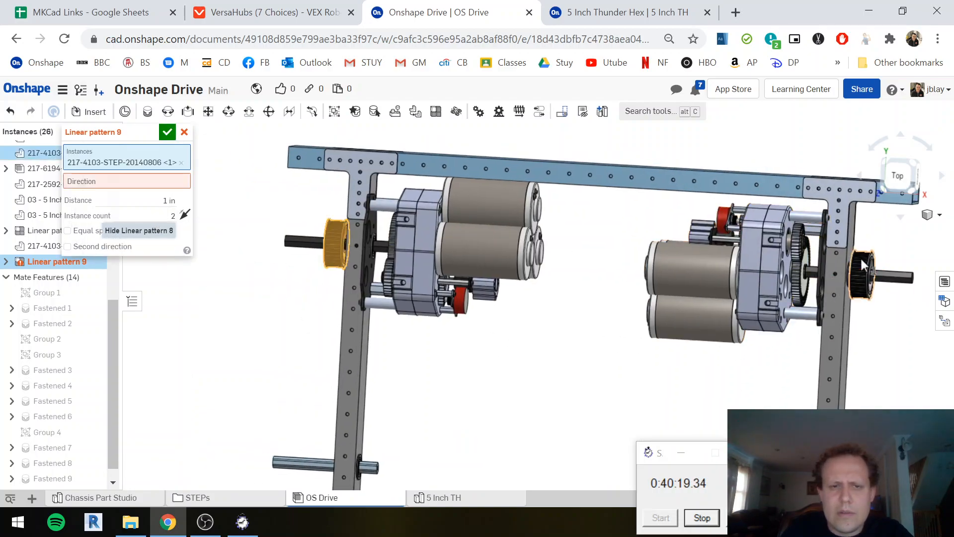
click(860, 256)
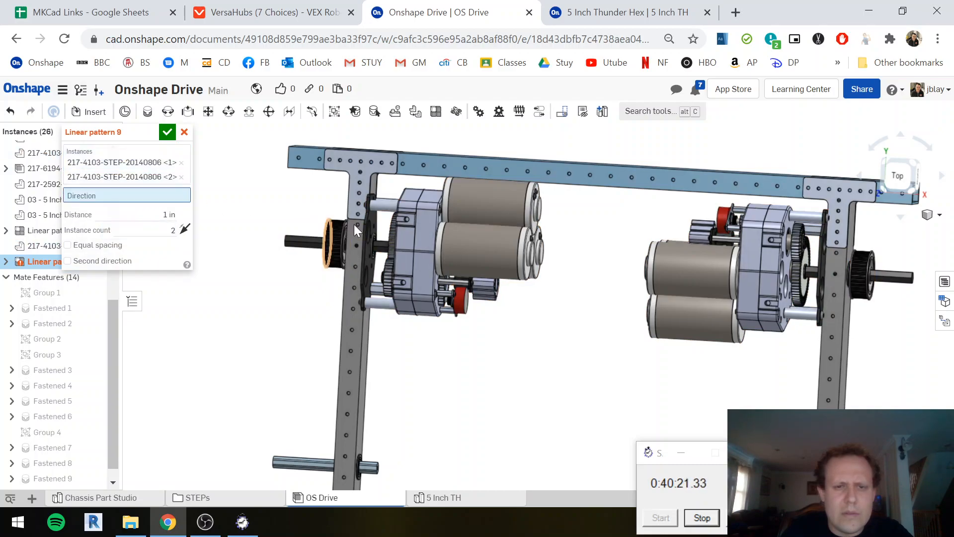
click(343, 294)
click(161, 226)
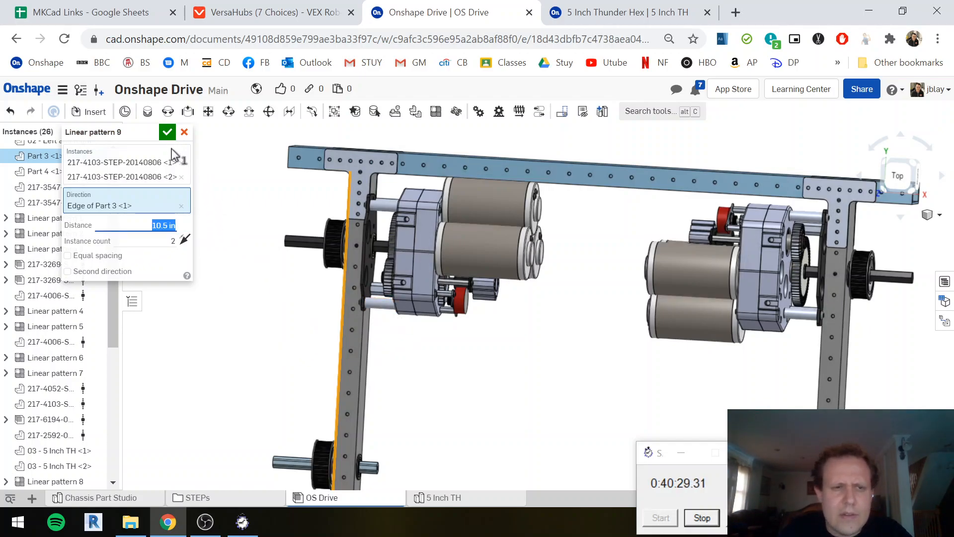
click(167, 132)
Set up a linear pattern of the left rail's middle-shaft pulley along the Thunder Hex shaft's edge, reversed inward, at 1.25 in spacing
middle_drag(441, 451, 455, 388)
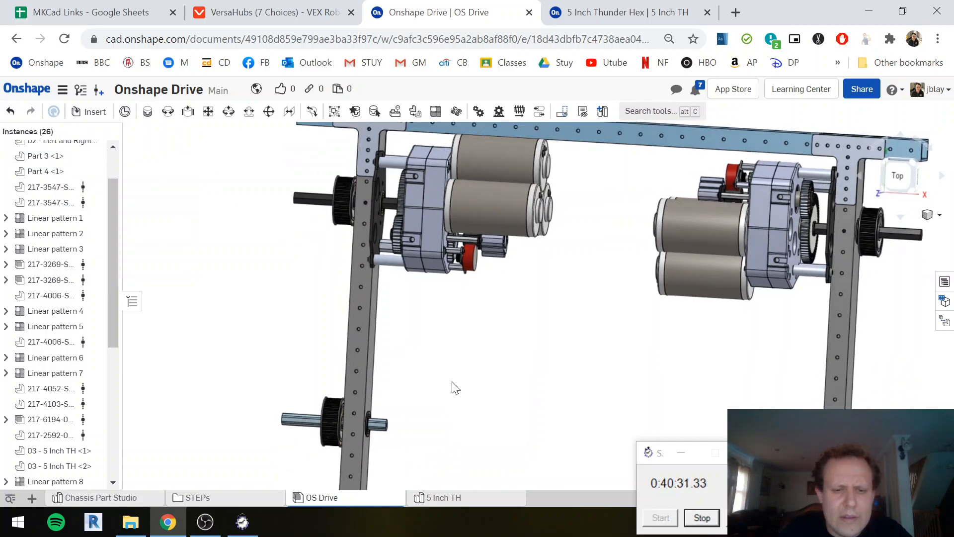
scroll(362, 407, down, 4)
scroll(368, 404, up, 6)
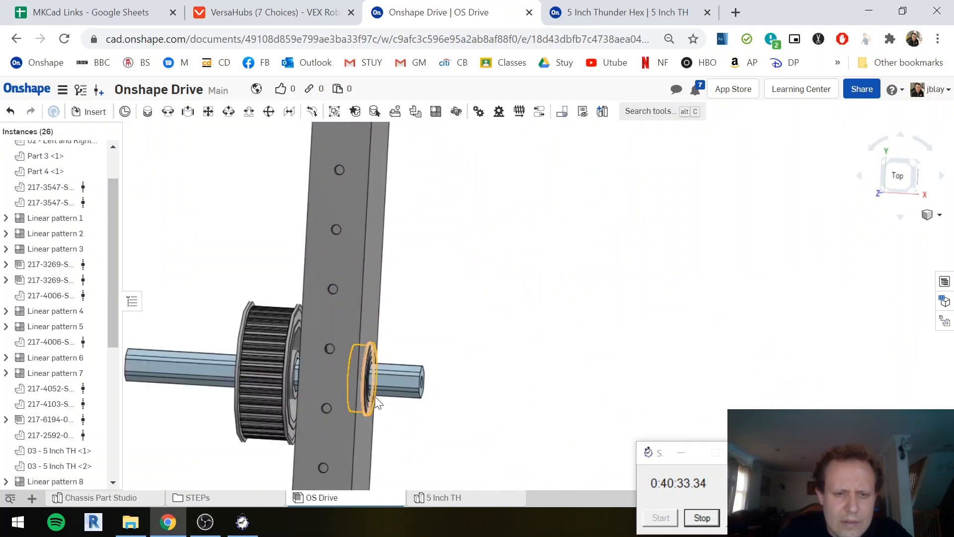
middle_drag(411, 341, 445, 319)
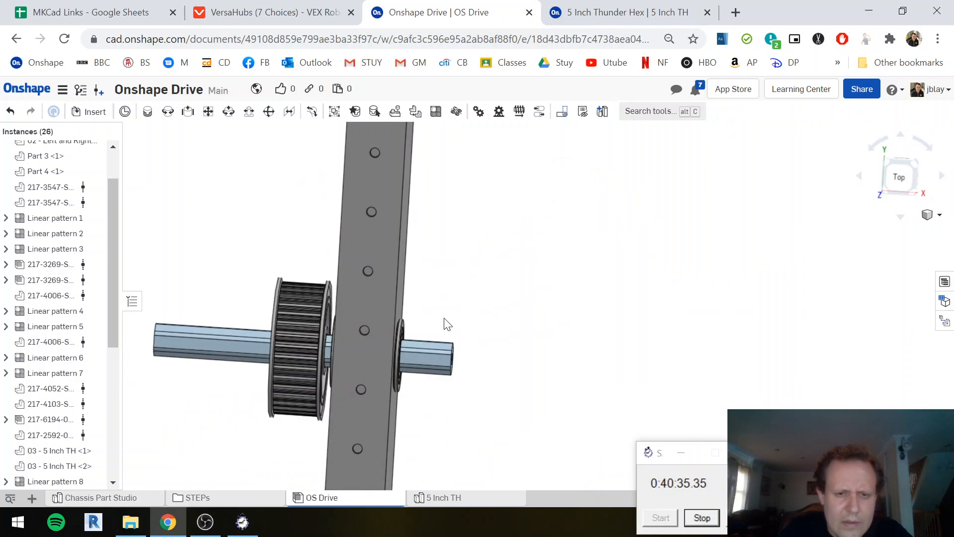
click(437, 113)
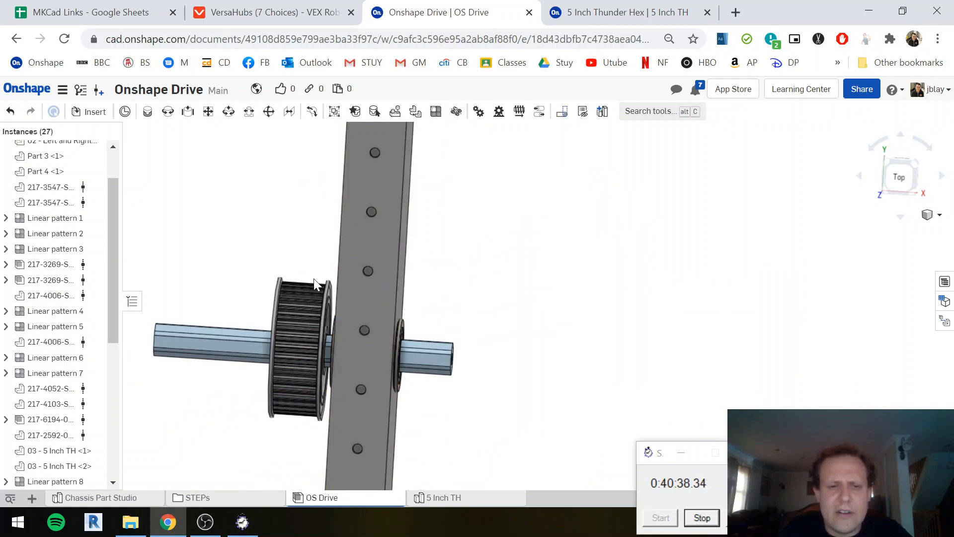
click(309, 304)
scroll(309, 304, down, 3)
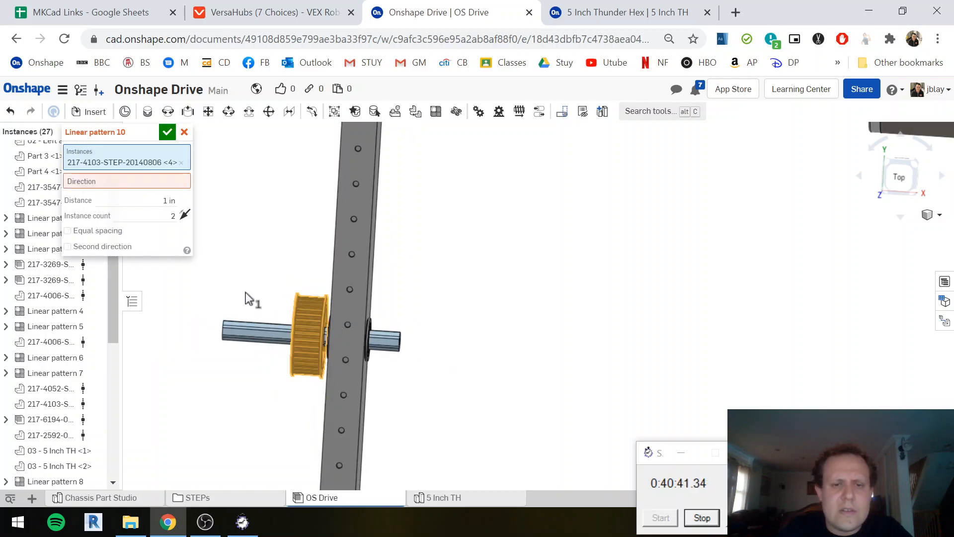
click(162, 182)
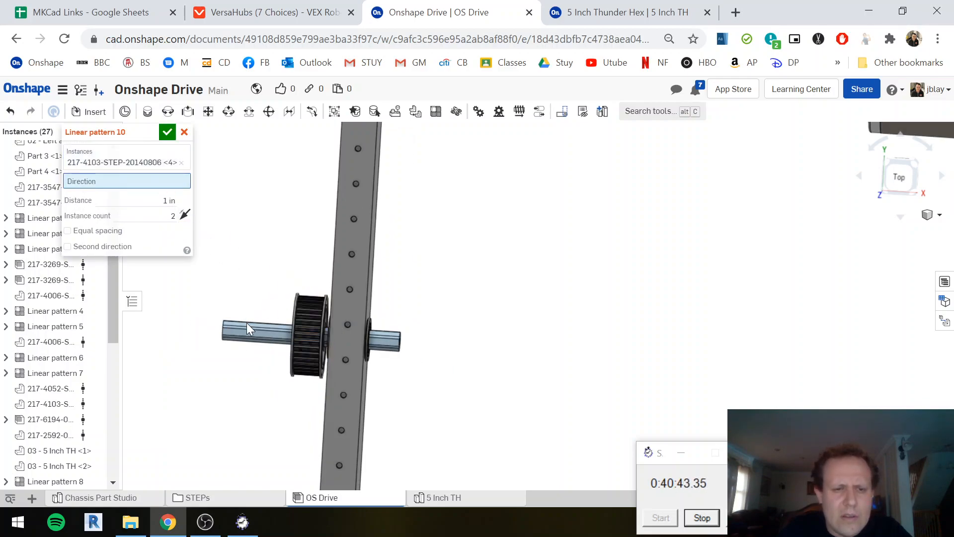
click(247, 326)
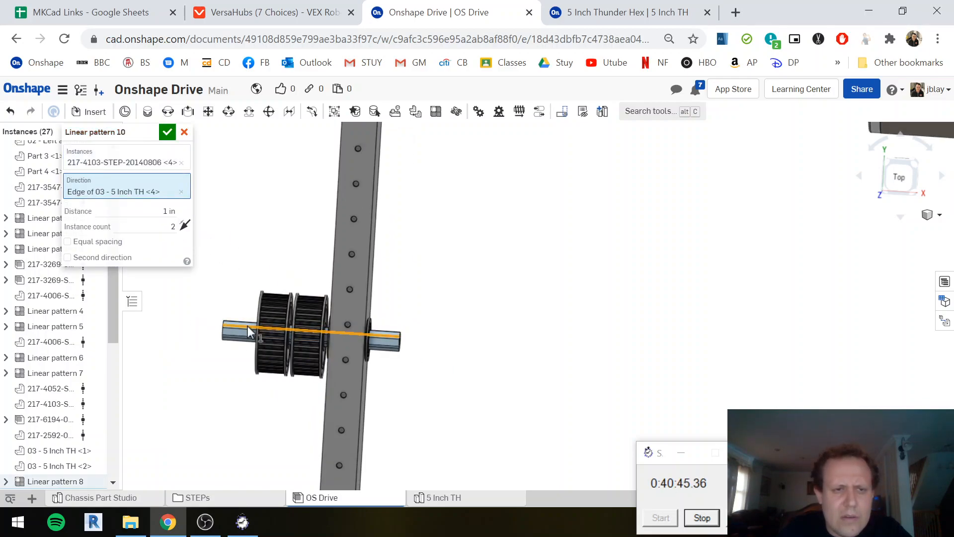
click(184, 228)
click(169, 211)
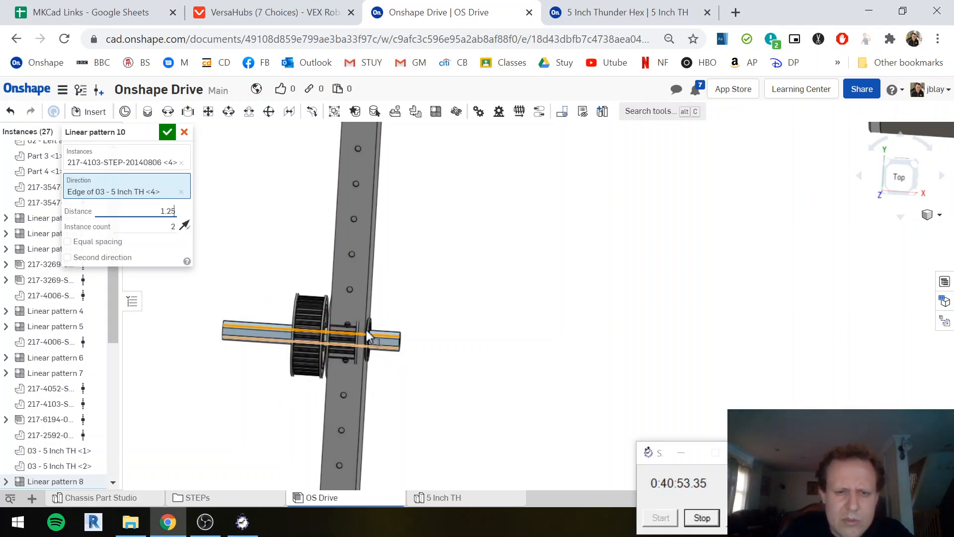
key(Return)
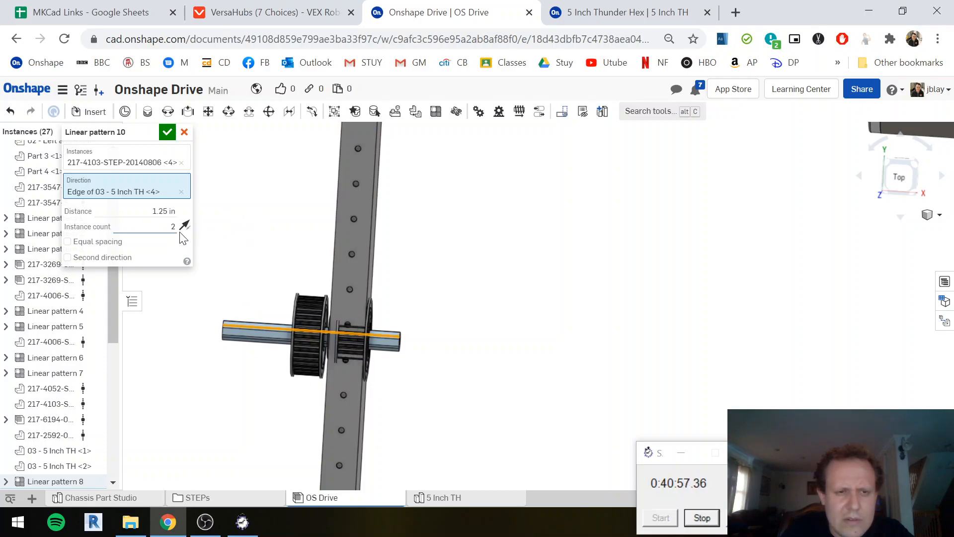
Set the middle-shaft pulley pattern's distance to 2.25 in, keeping the inward direction and 2 instances, and accept it
click(185, 228)
click(185, 229)
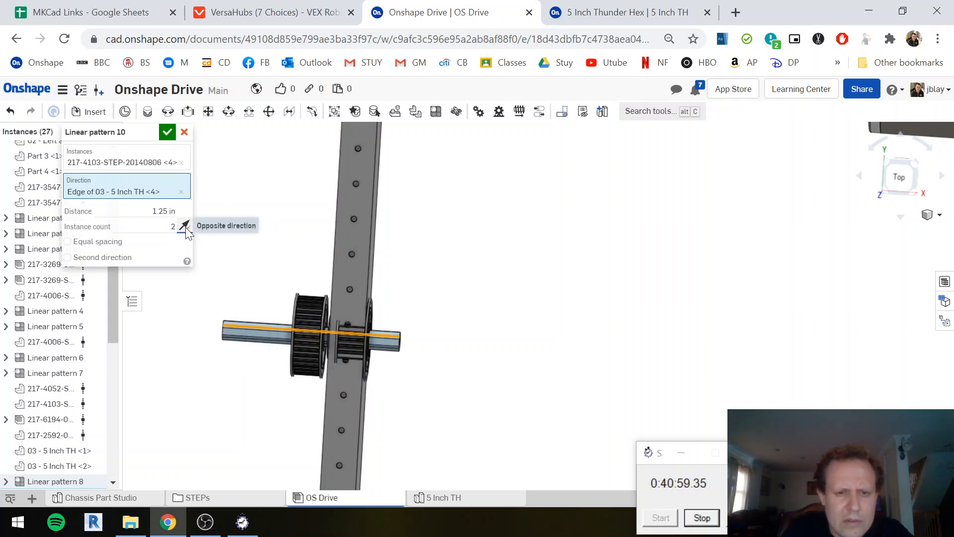
click(164, 210)
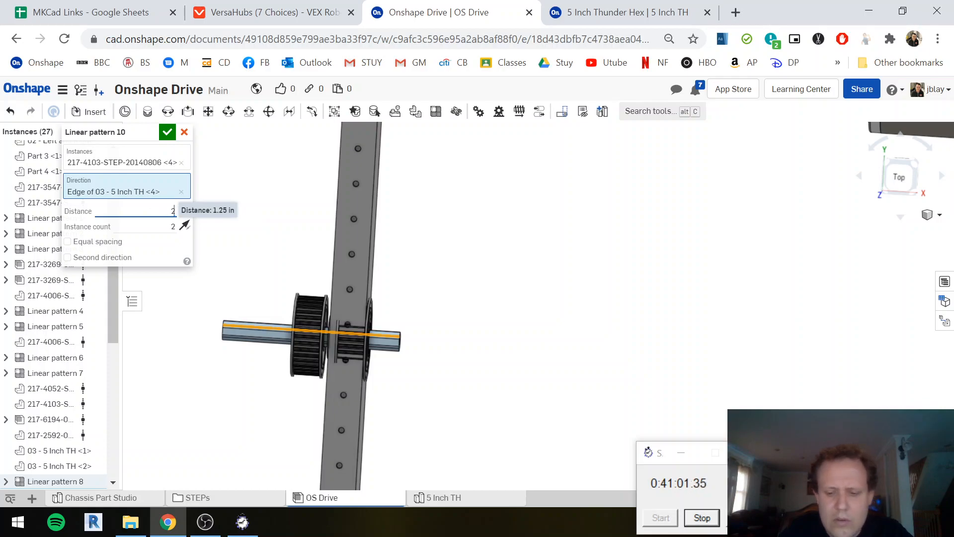
text(2.25)
key(Return)
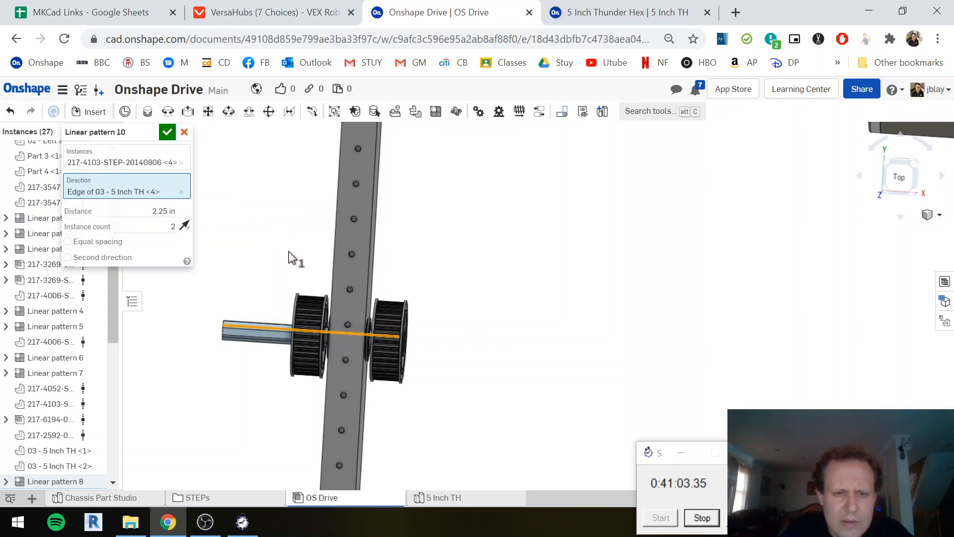
scroll(365, 338, up, 3)
scroll(366, 337, up, 4)
mouse_move(423, 324)
right_down()
mouse_move(448, 339)
mouse_move(417, 318)
right_up()
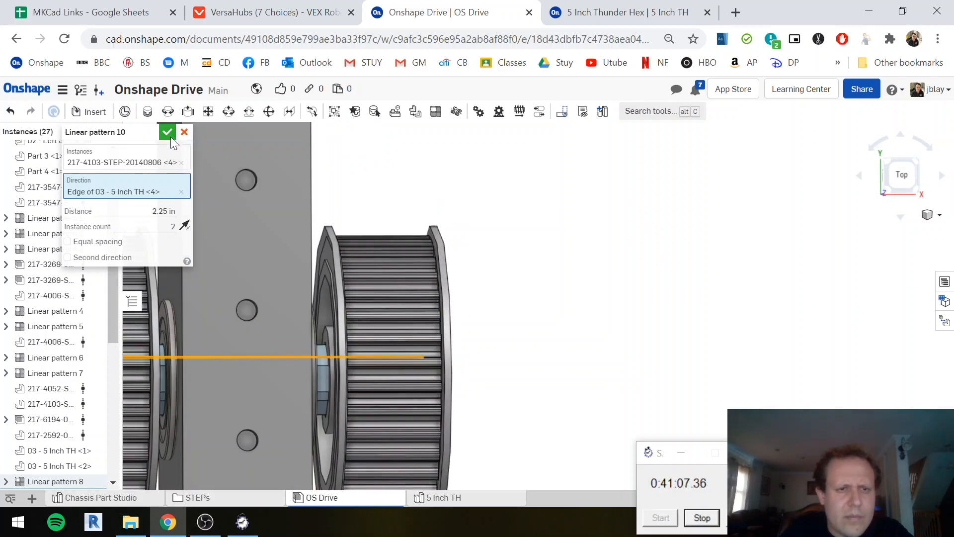
scroll(321, 221, down, 2)
scroll(322, 225, down, 5)
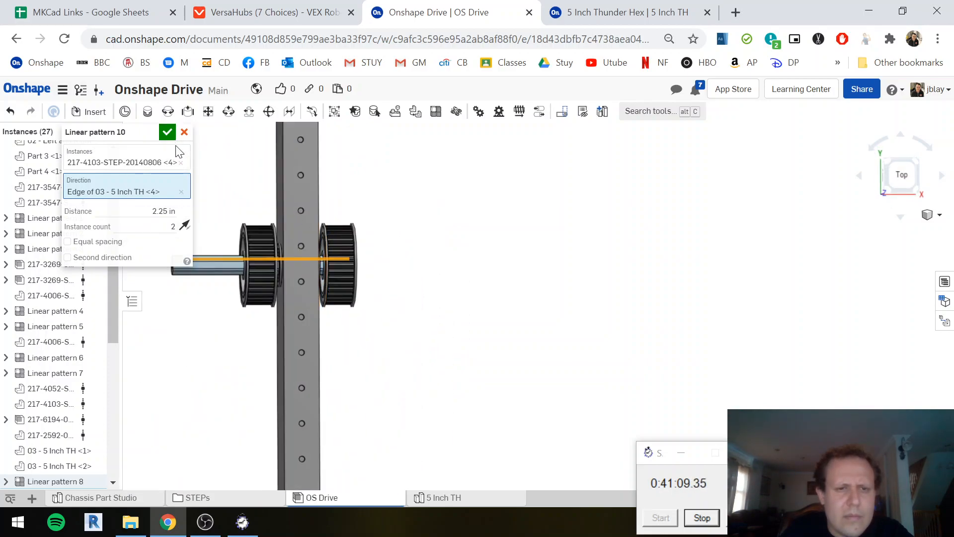
click(167, 132)
Linear-pattern the right rail's middle-shaft pulley along its Thunder Hex shaft's edge, reversed to the rail's inner side, with 2 instances
scroll(539, 300, down, 5)
middle_drag(601, 306, 525, 302)
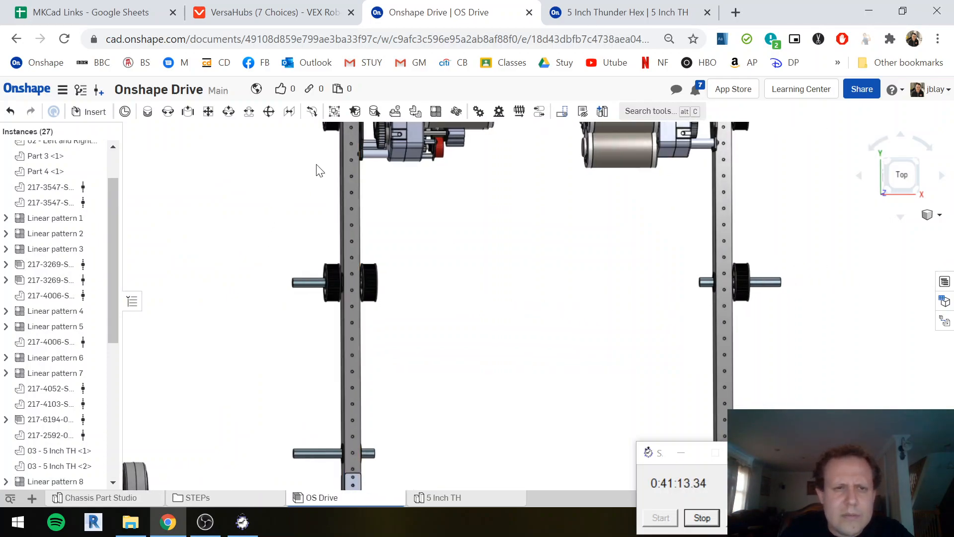
click(442, 120)
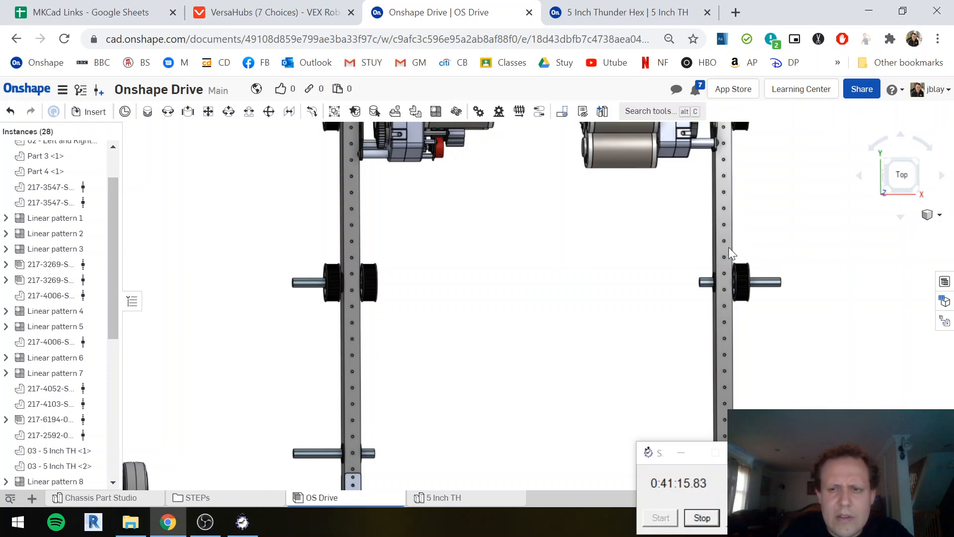
click(744, 272)
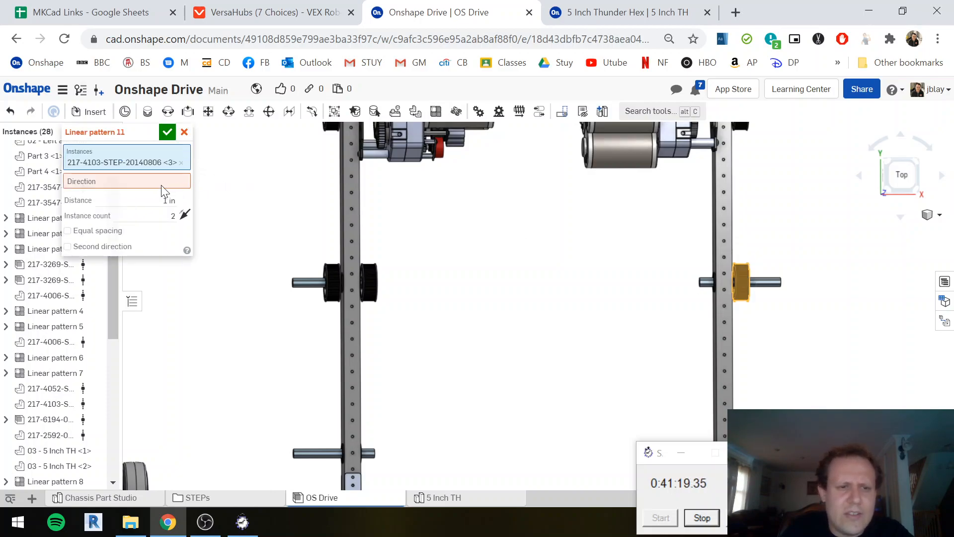
scroll(711, 276, up, 8)
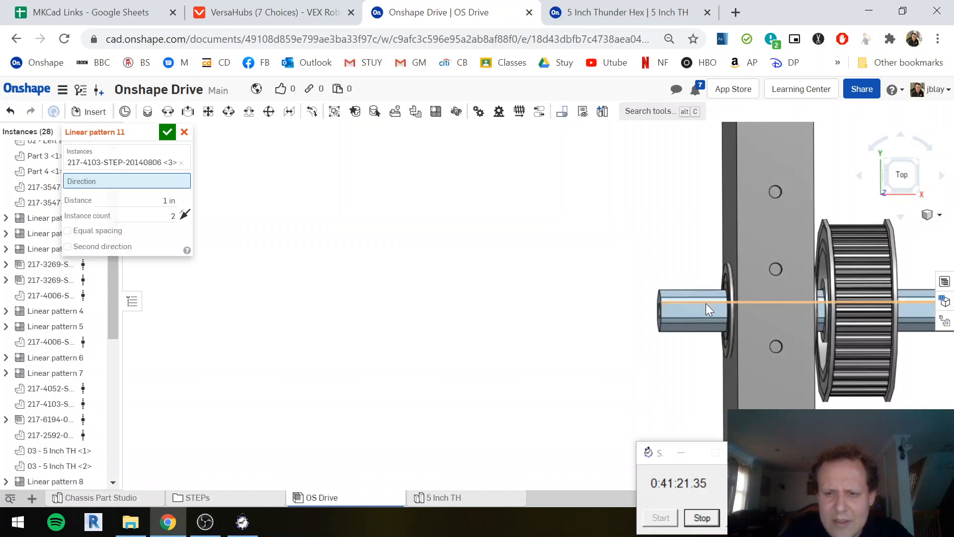
click(705, 303)
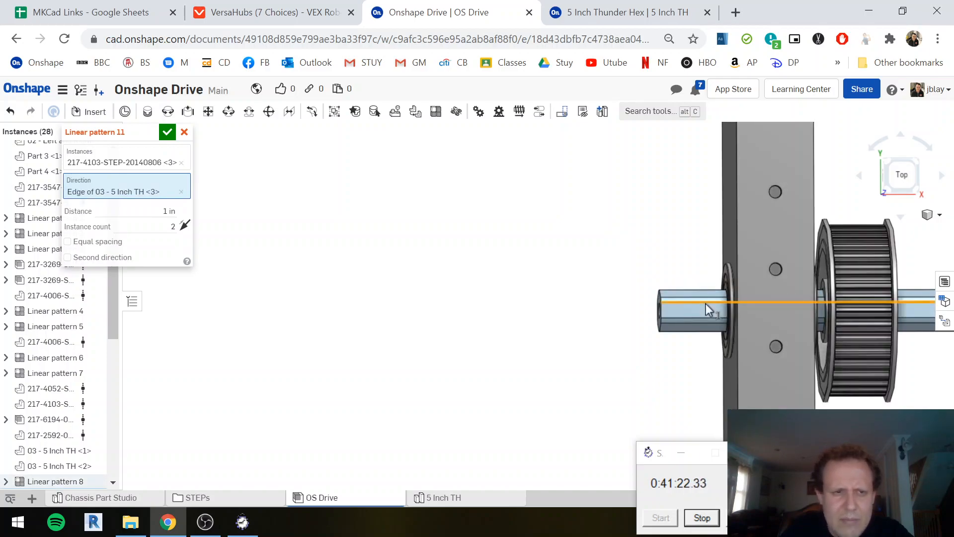
click(186, 227)
click(170, 211)
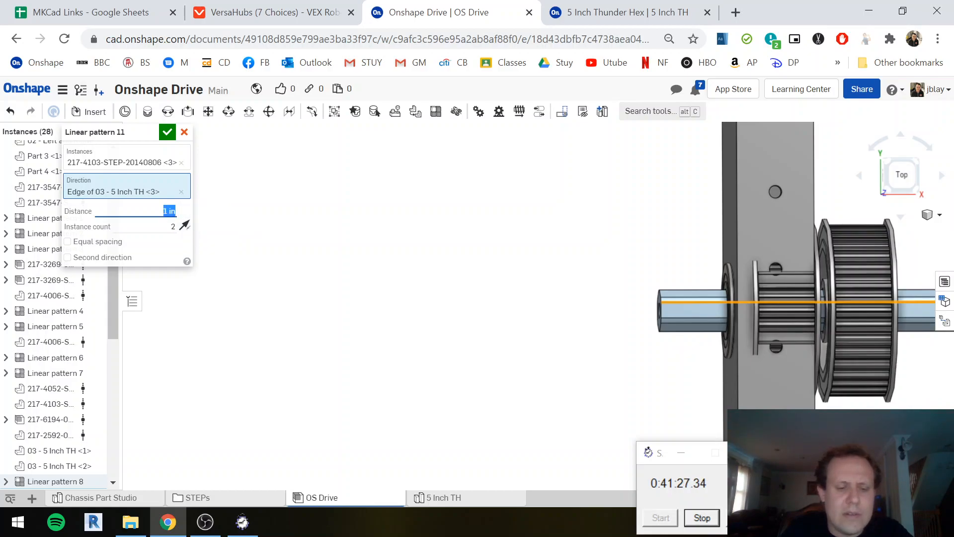
click(164, 137)
Linear-pattern both inner middle-shaft pulleys along the side rail's edge with 2 instances spaced 10.5 in toward the far end shafts
scroll(548, 256, down, 2)
scroll(458, 324, up, 2)
scroll(546, 348, down, 3)
mouse_move(567, 356)
right_down()
mouse_move(613, 367)
mouse_move(553, 362)
mouse_move(563, 361)
right_up()
scroll(407, 343, down, 4)
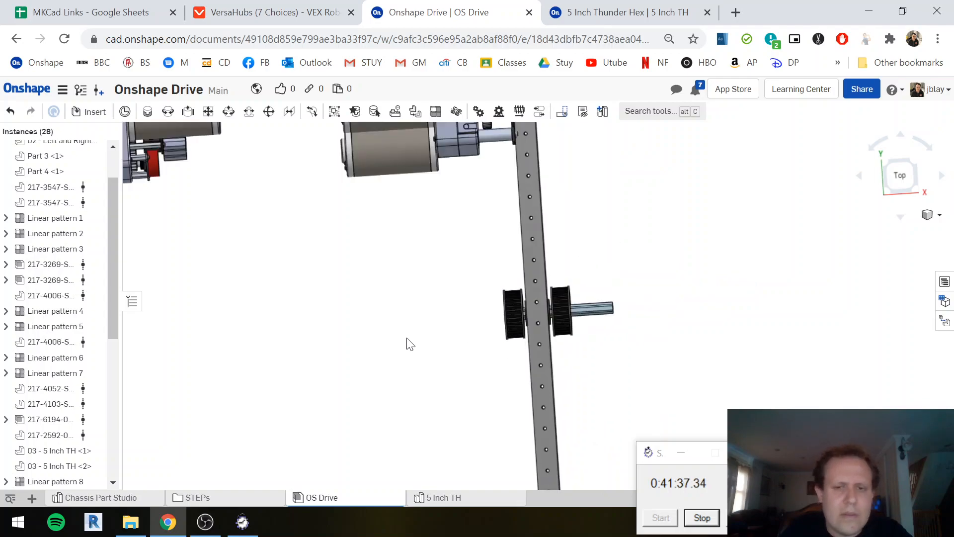
middle_drag(379, 366, 450, 250)
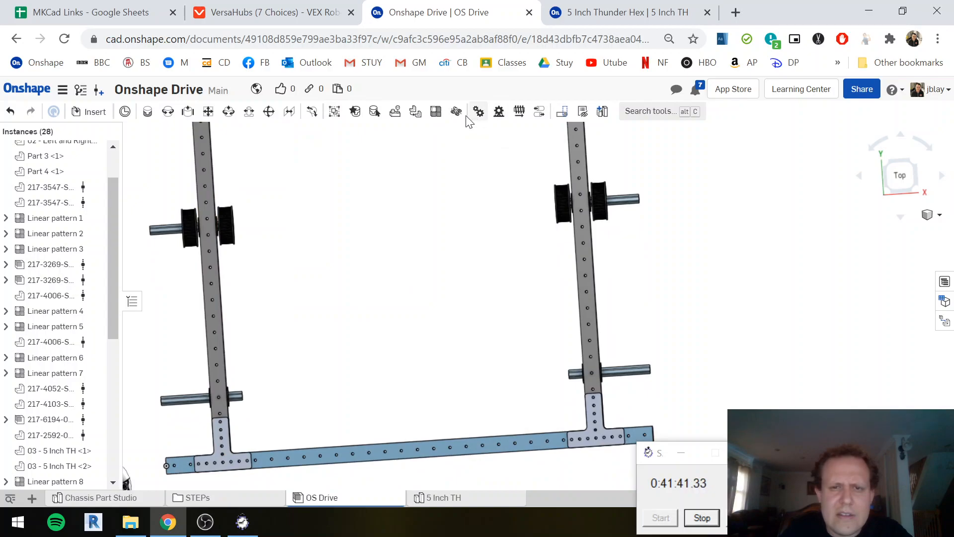
click(437, 112)
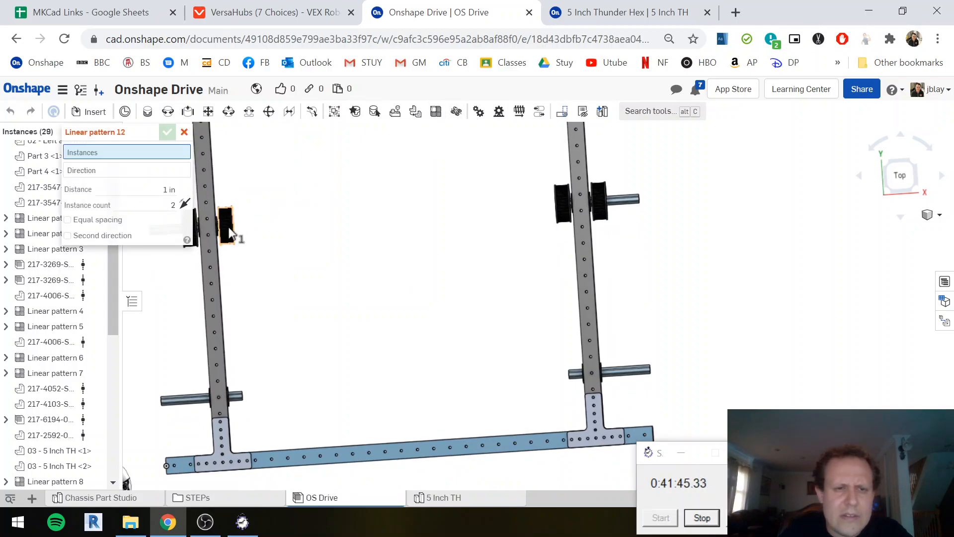
click(228, 230)
click(560, 208)
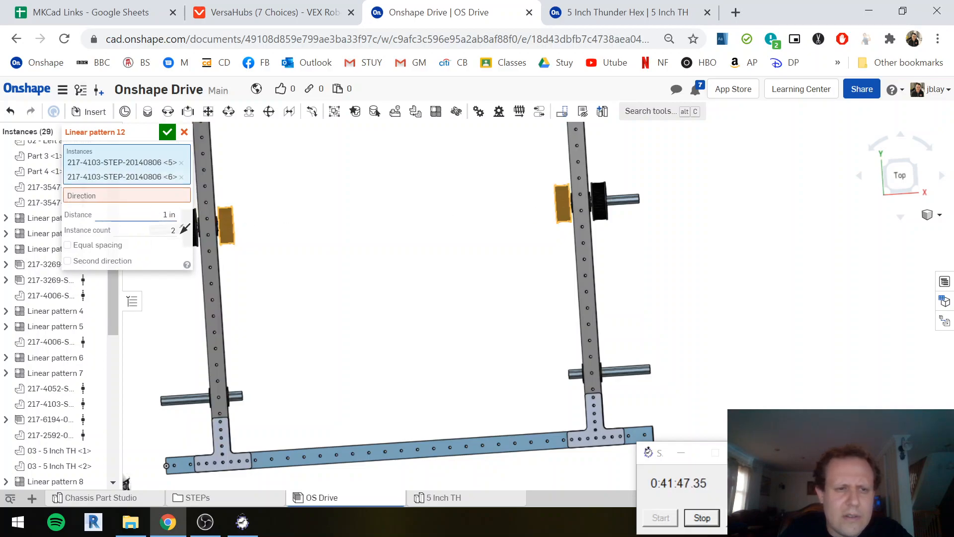
click(219, 269)
click(160, 226)
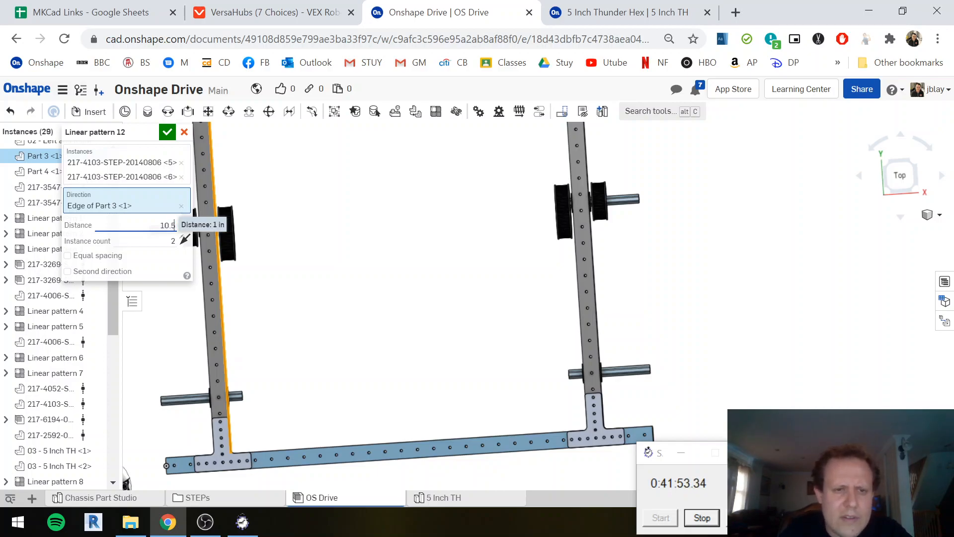
click(168, 133)
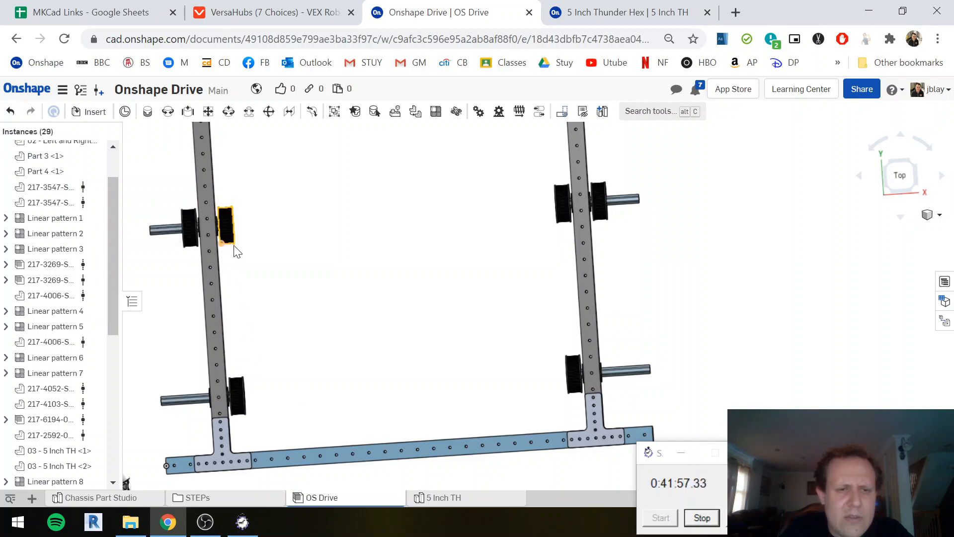
Look up the mates of the 217-4103 pulley on the left gearbox's output shaft and show them
scroll(259, 413, down, 5)
right_drag(209, 358, 264, 365)
scroll(168, 284, up, 5)
middle_drag(194, 199, 241, 284)
scroll(203, 231, down, 3)
scroll(179, 303, up, 2)
middle_drag(177, 215, 183, 339)
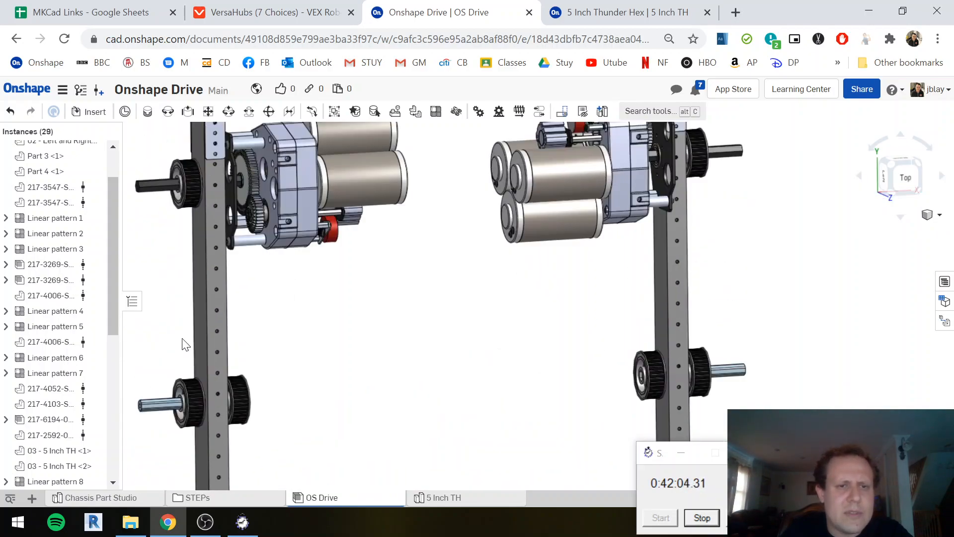
click(195, 177)
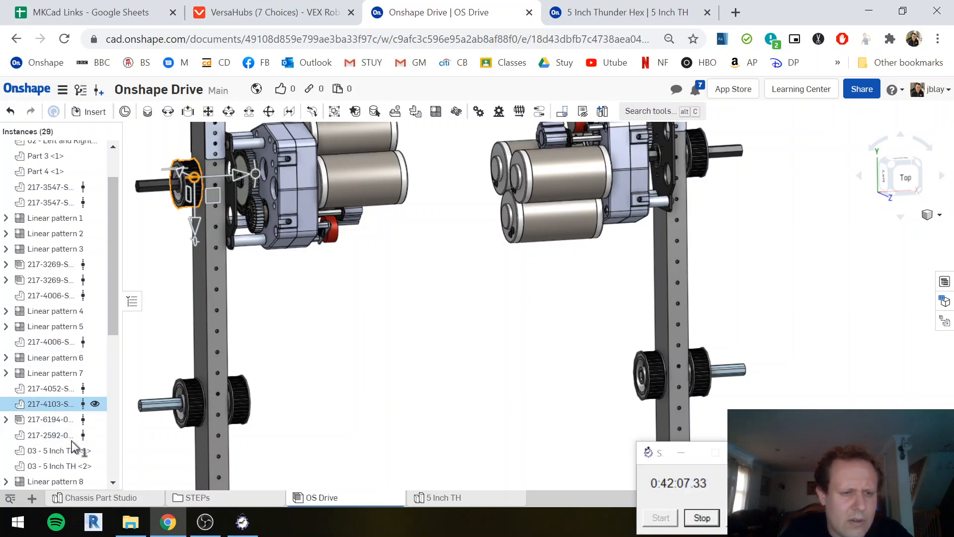
scroll(72, 446, down, 6)
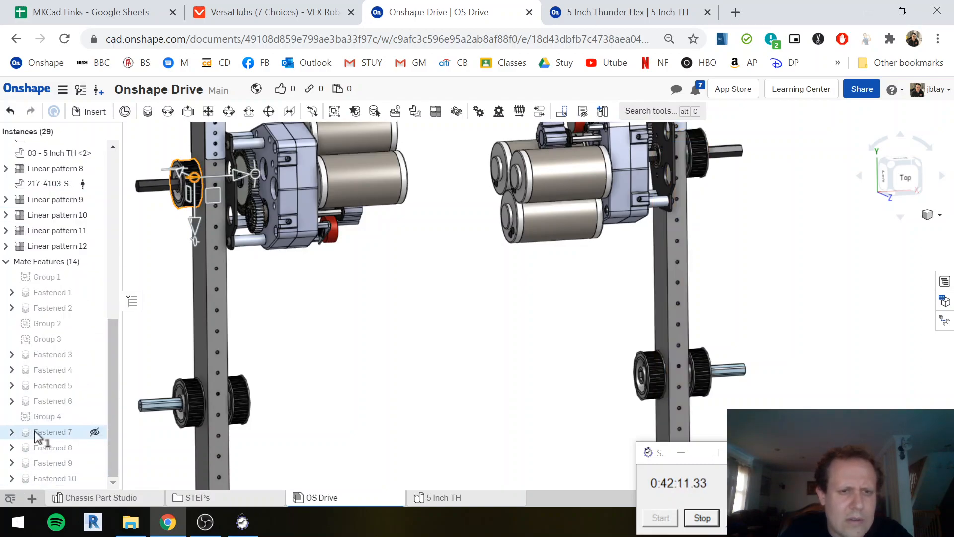
click(411, 347)
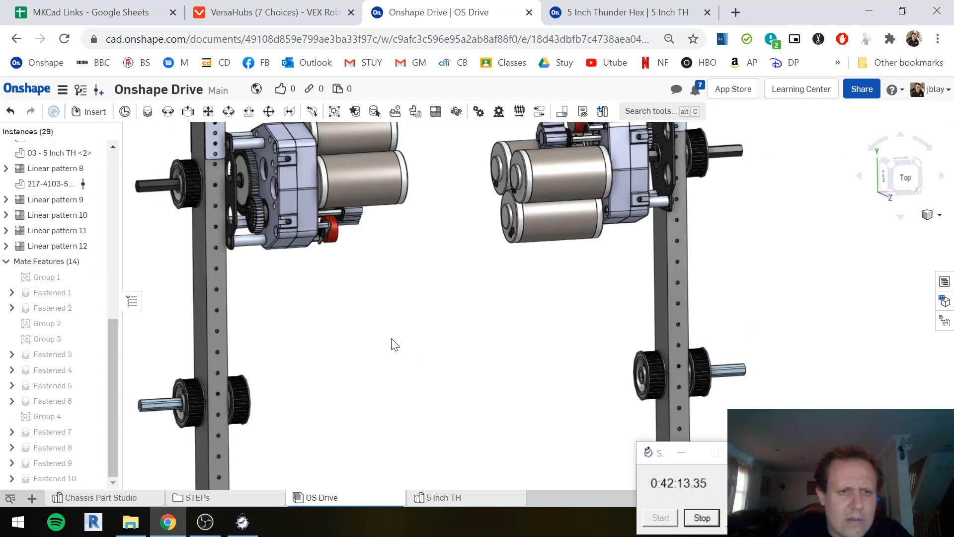
click(187, 177)
right_click(186, 177)
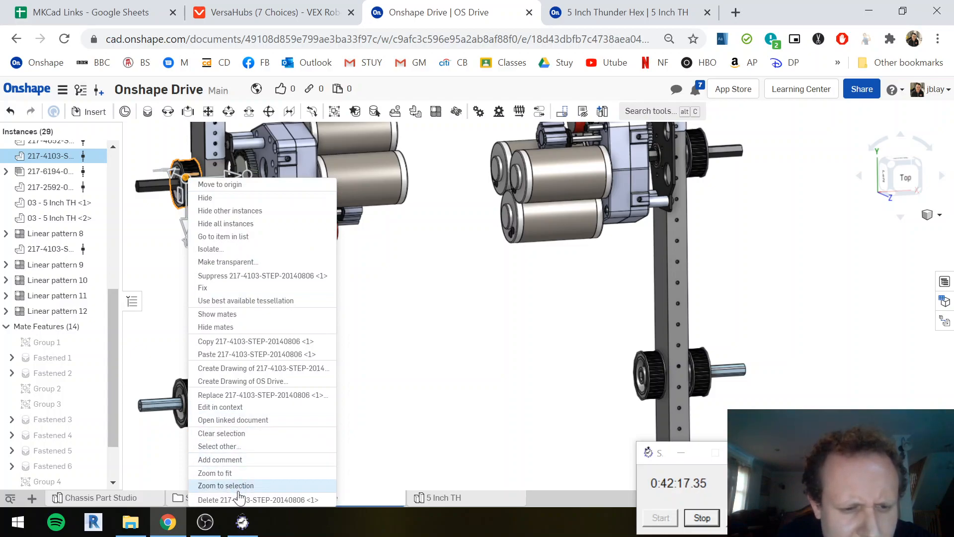
click(234, 314)
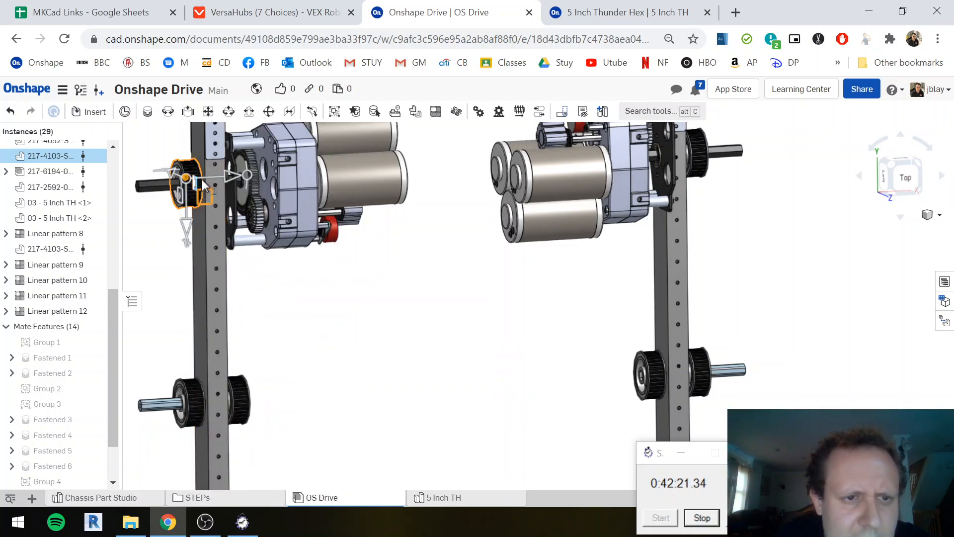
Turn off the offset in the fastened mate of the left gearbox's output-shaft 217-4103 pulley, accept it and hide that mate
scroll(204, 184, up, 5)
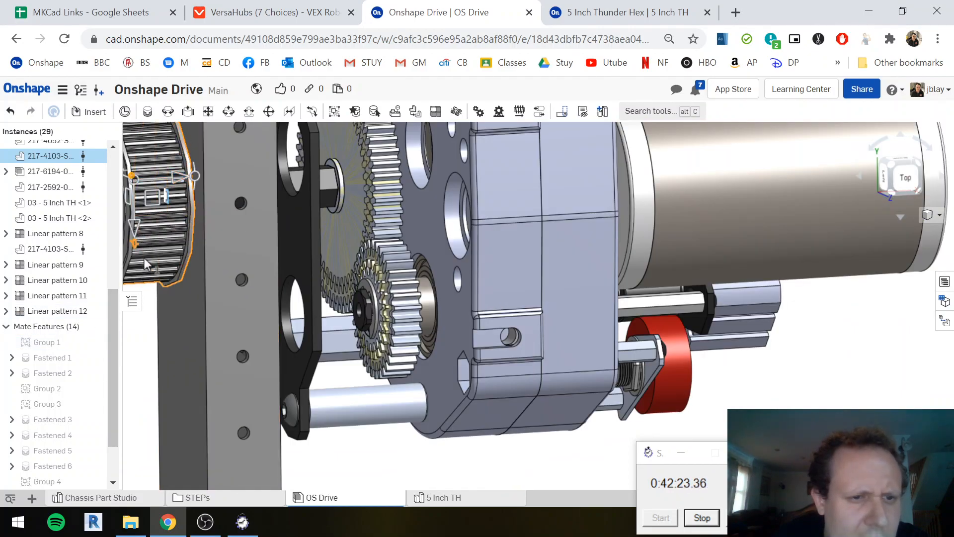
right_drag(172, 226, 172, 223)
click(182, 395)
scroll(94, 397, down, 3)
click(73, 461)
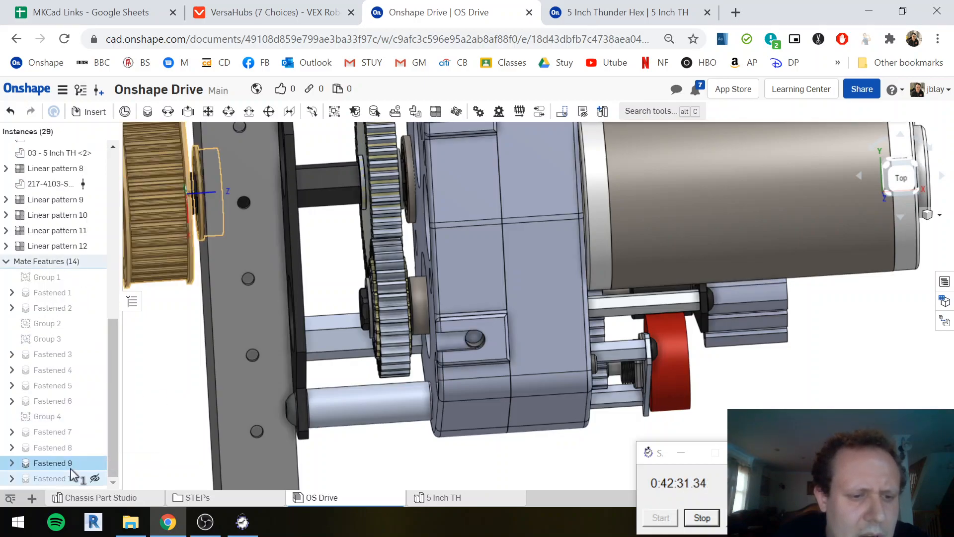
right_click(73, 468)
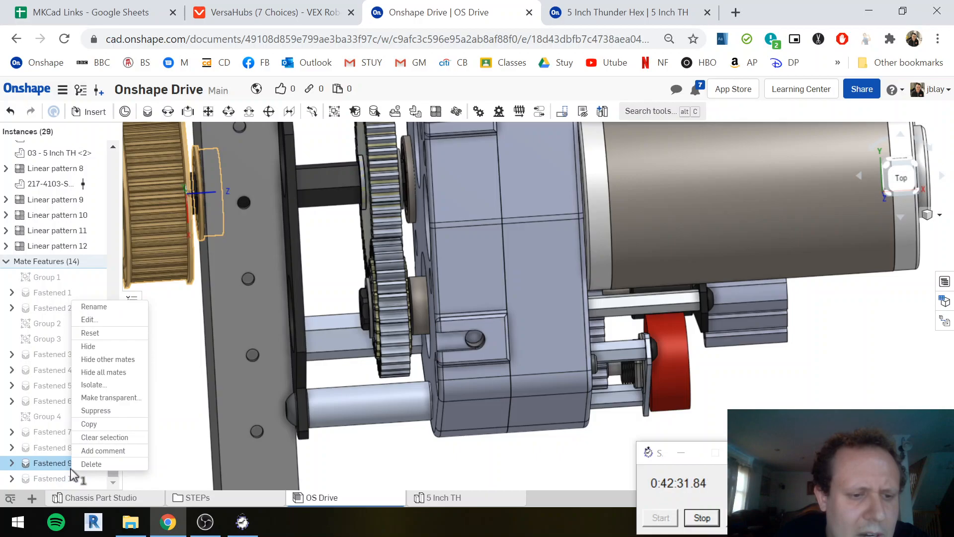
click(87, 320)
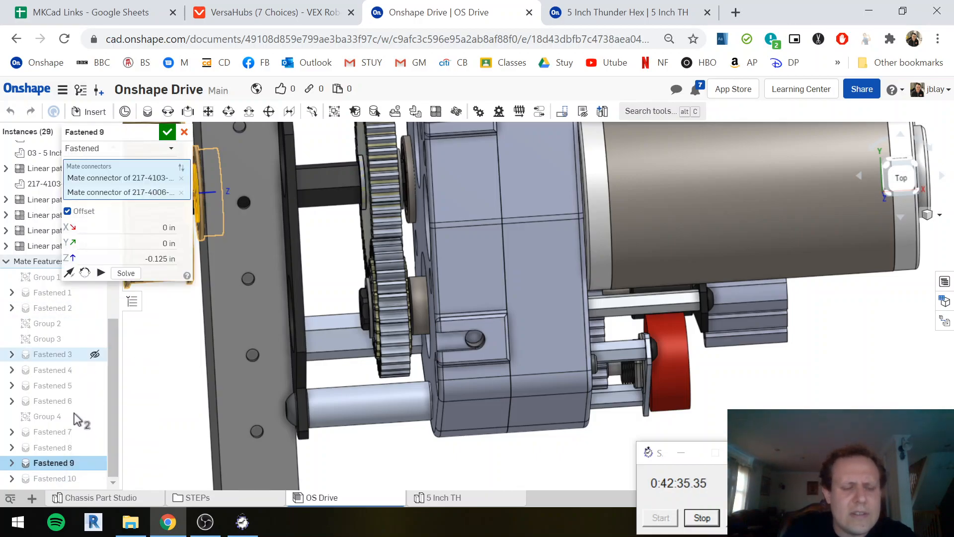
click(70, 213)
click(167, 133)
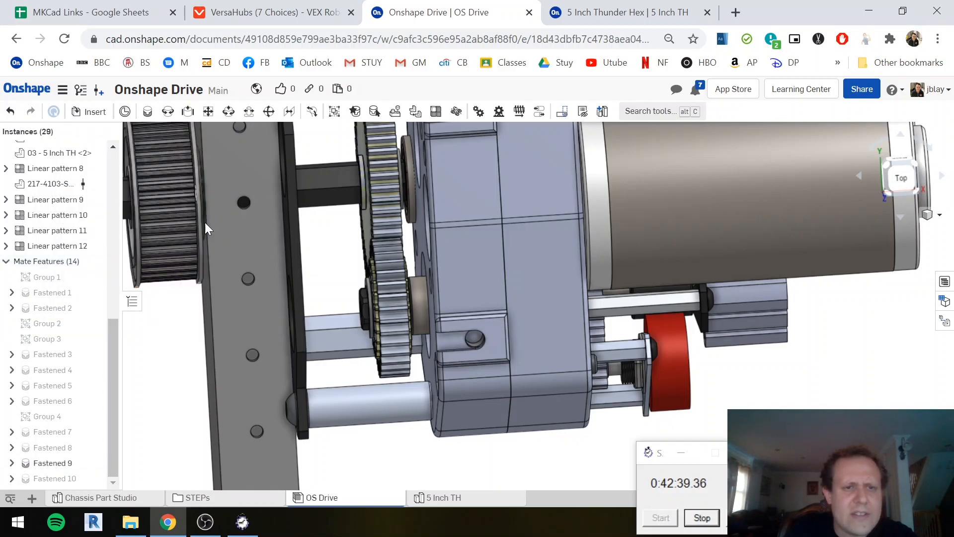
key(f)
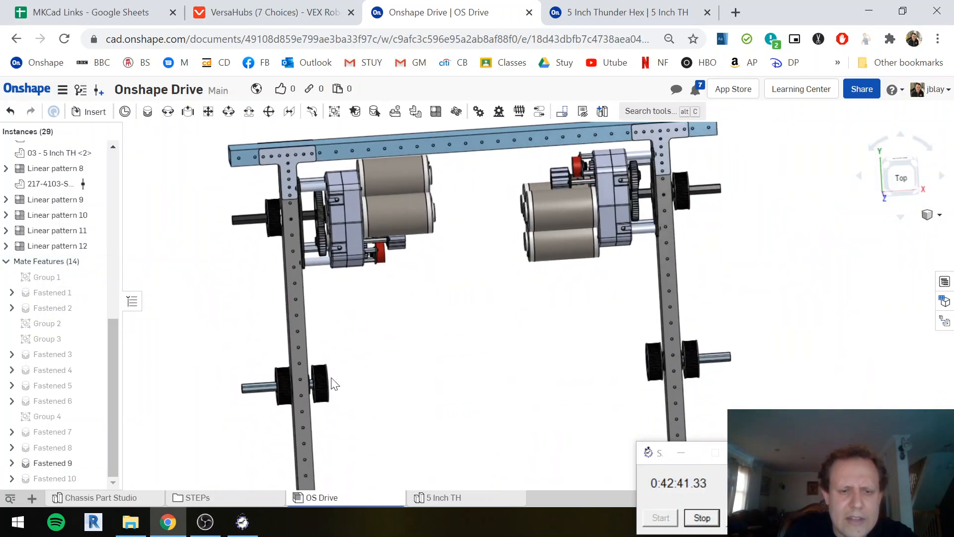
click(95, 462)
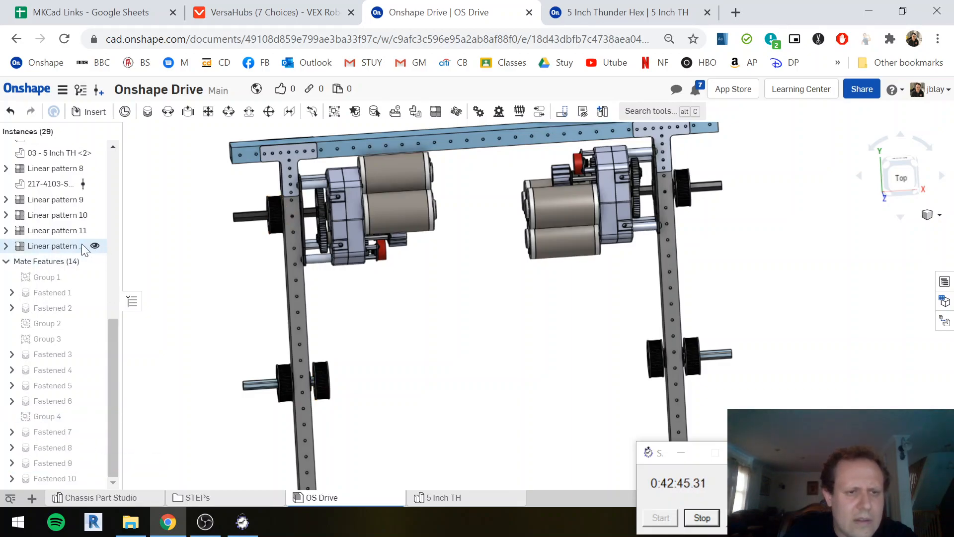
Reopen the right rail's middle-shaft pulley linear pattern for editing and try a distance of 2 in
click(58, 231)
scroll(418, 405, down, 3)
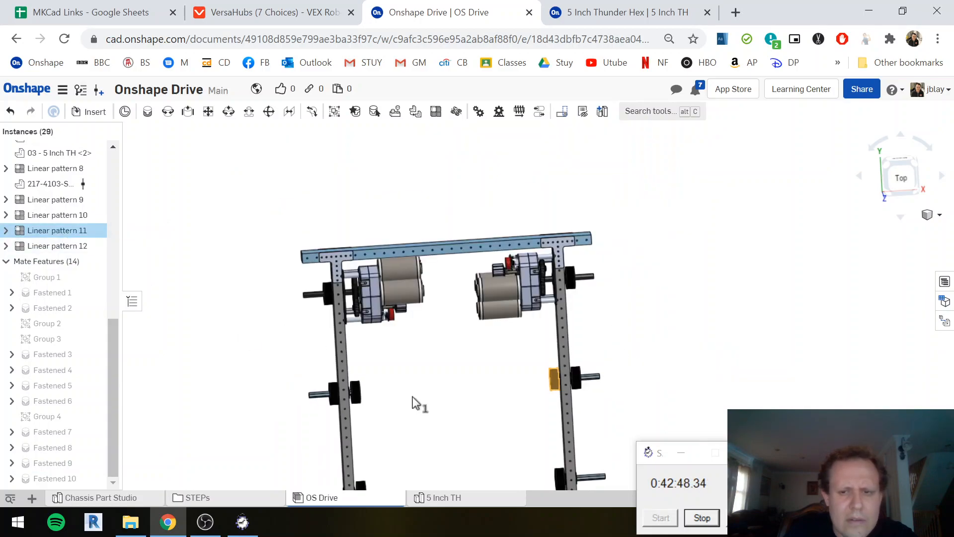
right_click(72, 236)
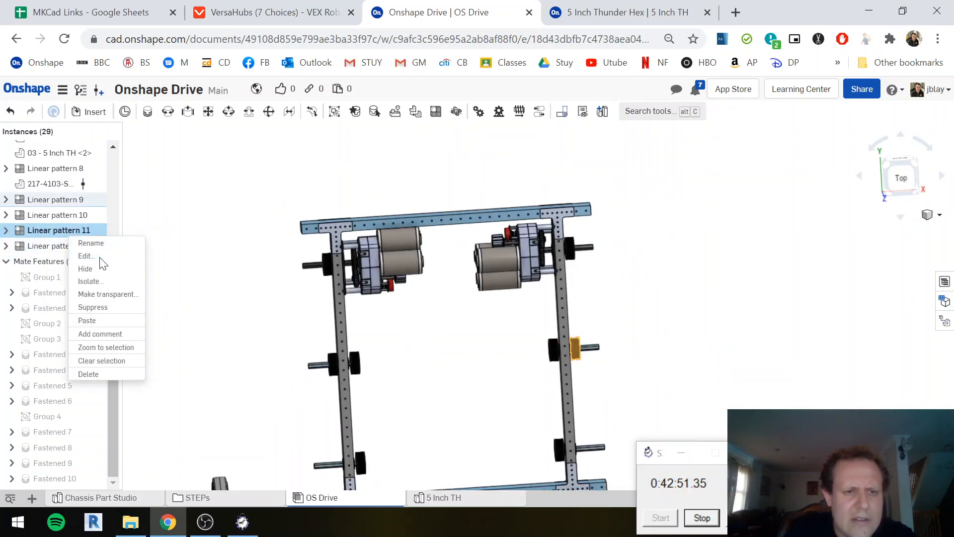
click(100, 257)
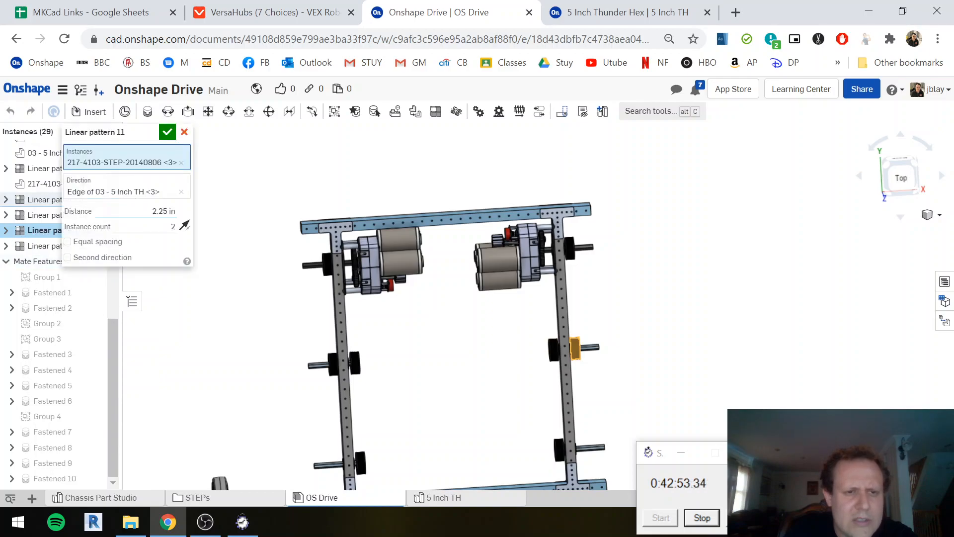
click(160, 215)
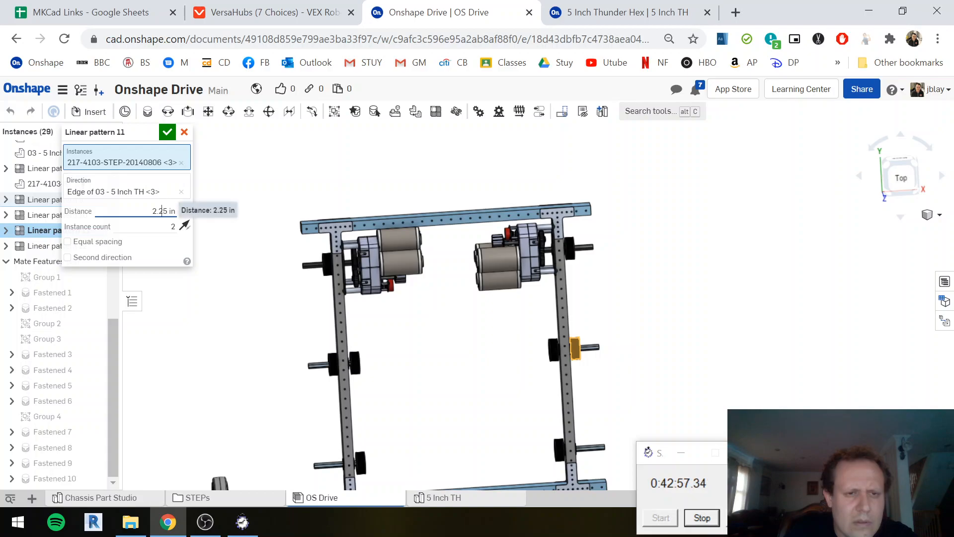
click(152, 133)
scroll(536, 359, up, 5)
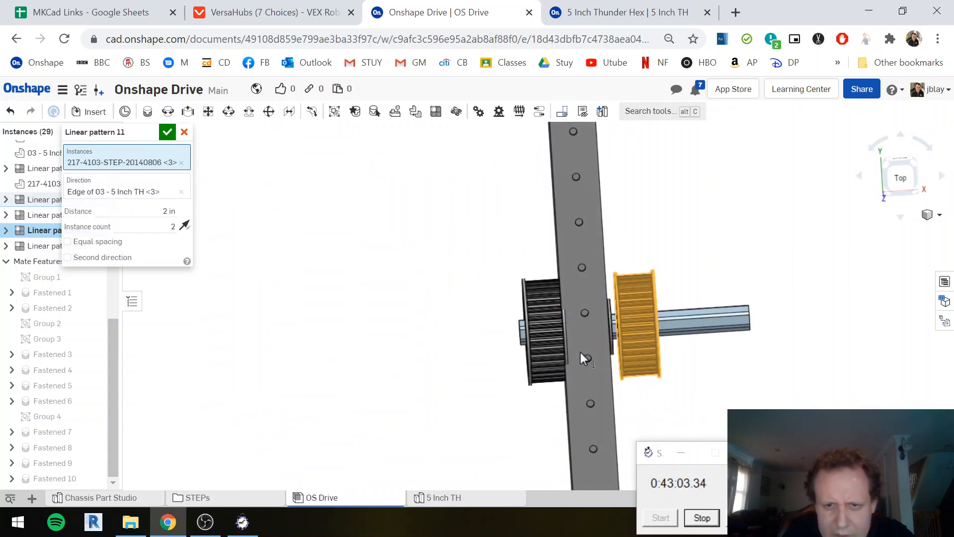
scroll(567, 334, up, 2)
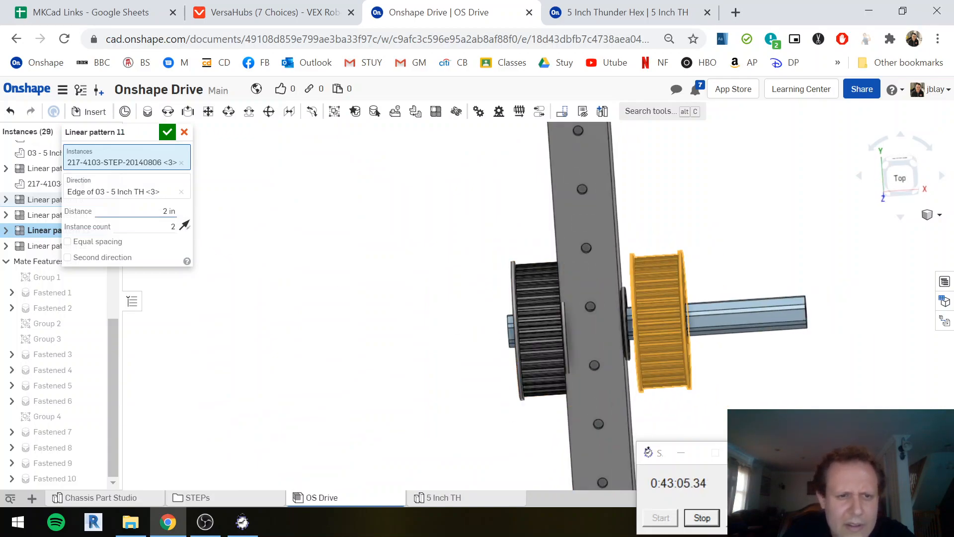
Set the right rail's middle-shaft pulley pattern distance to 2.125 in, inspect the pulley's fit against the rail and accept it
click(169, 212)
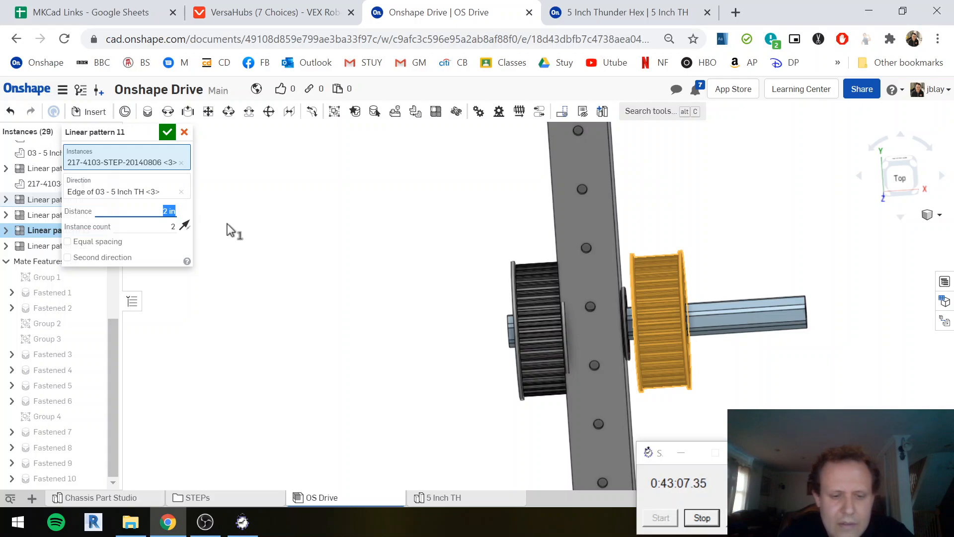
key(Return)
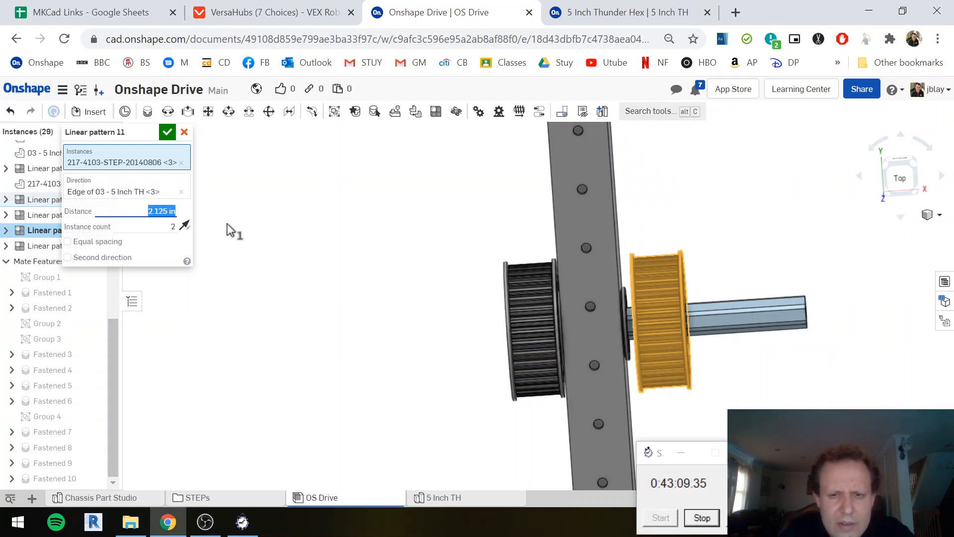
scroll(562, 342, up, 5)
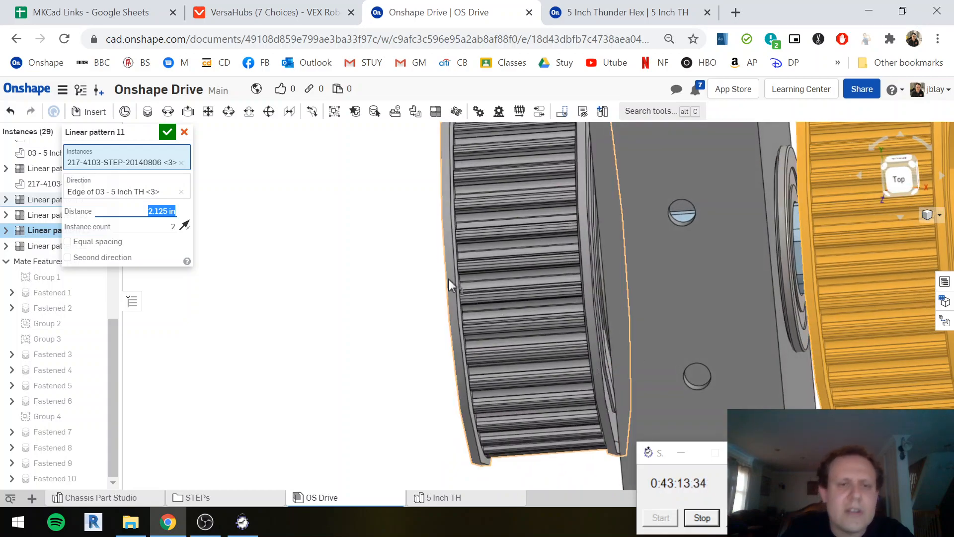
scroll(458, 285, down, 5)
scroll(651, 212, up, 3)
middle_drag(650, 208, 727, 202)
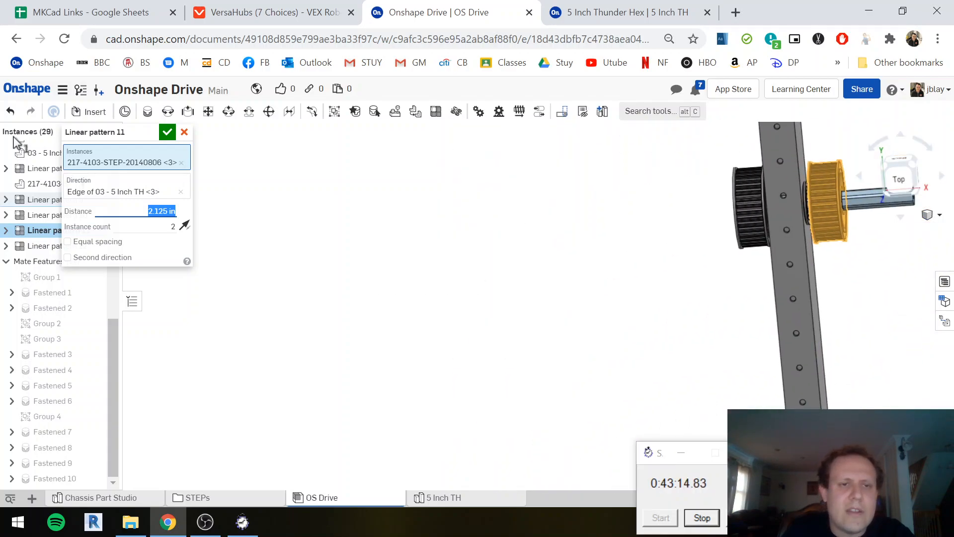
click(167, 133)
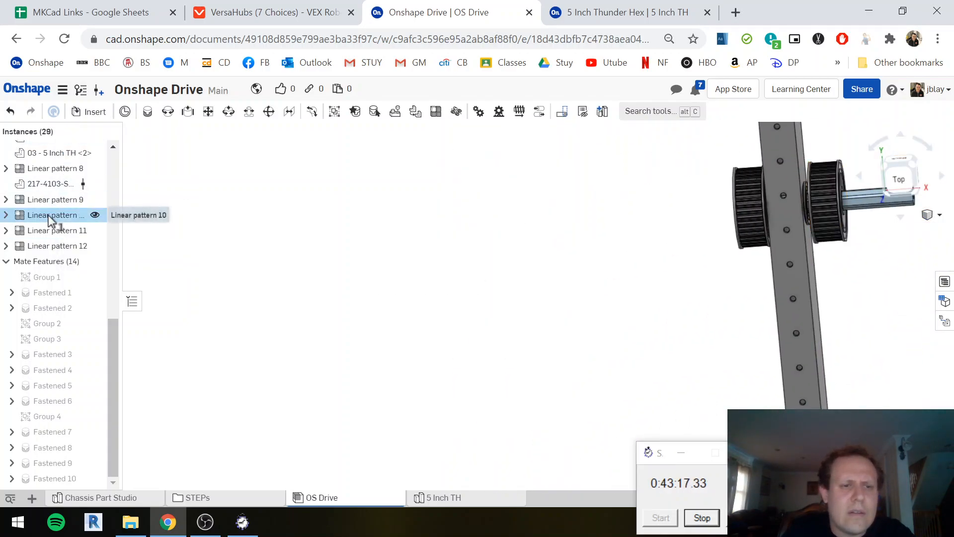
Edit the left rail's middle-shaft pulley linear pattern, set its distance to 2.125 in and accept it
right_click(51, 217)
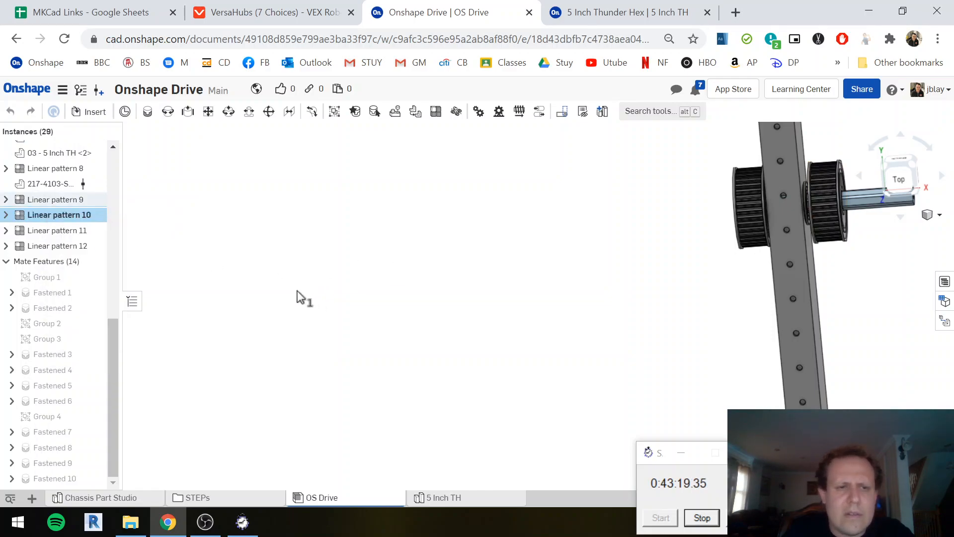
scroll(291, 283, down, 5)
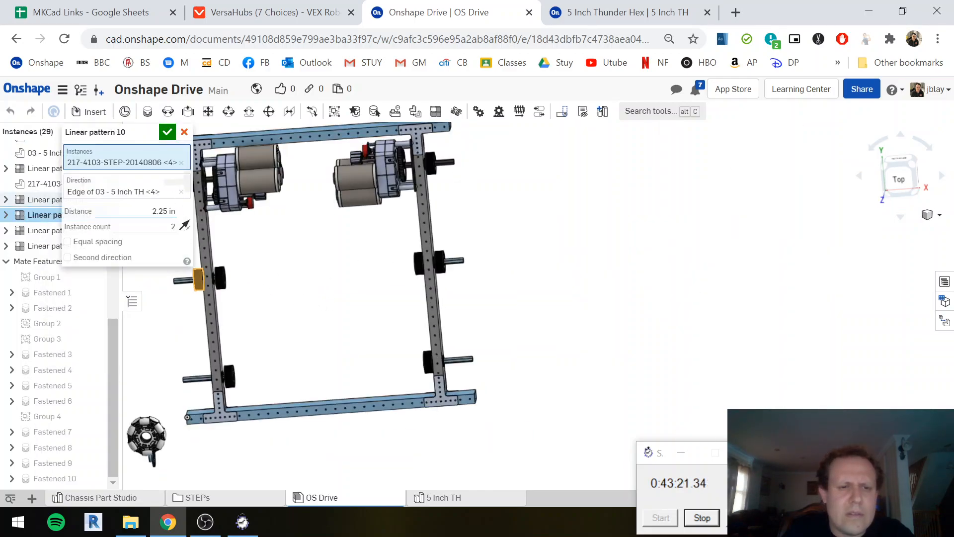
click(163, 211)
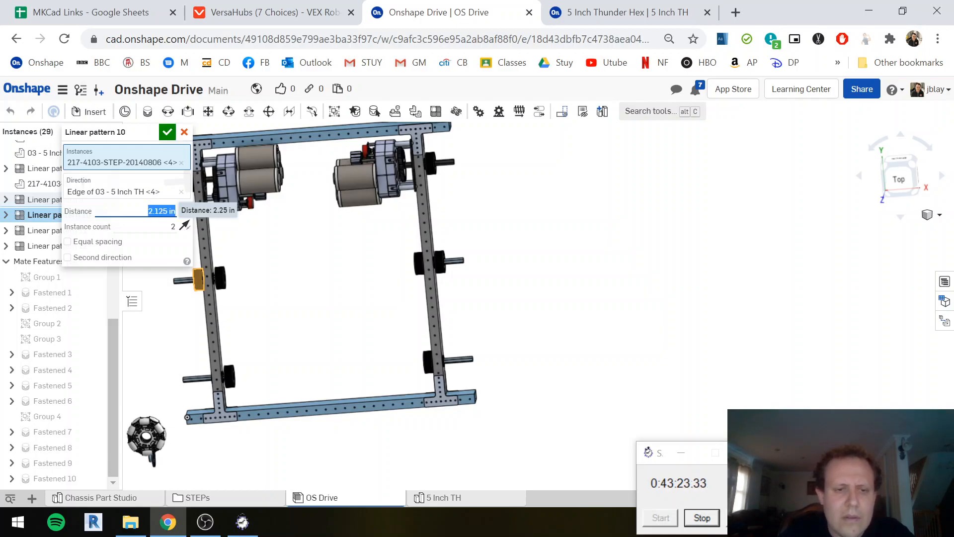
click(175, 133)
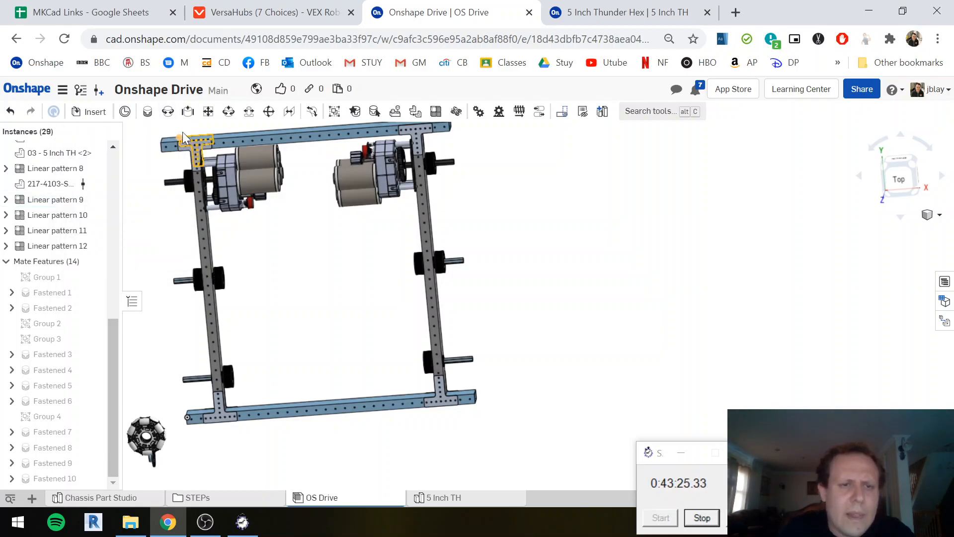
Start a fastened mate using the mate connector at the center of the loose 217-4052 wheel's hub
scroll(244, 368, down, 4)
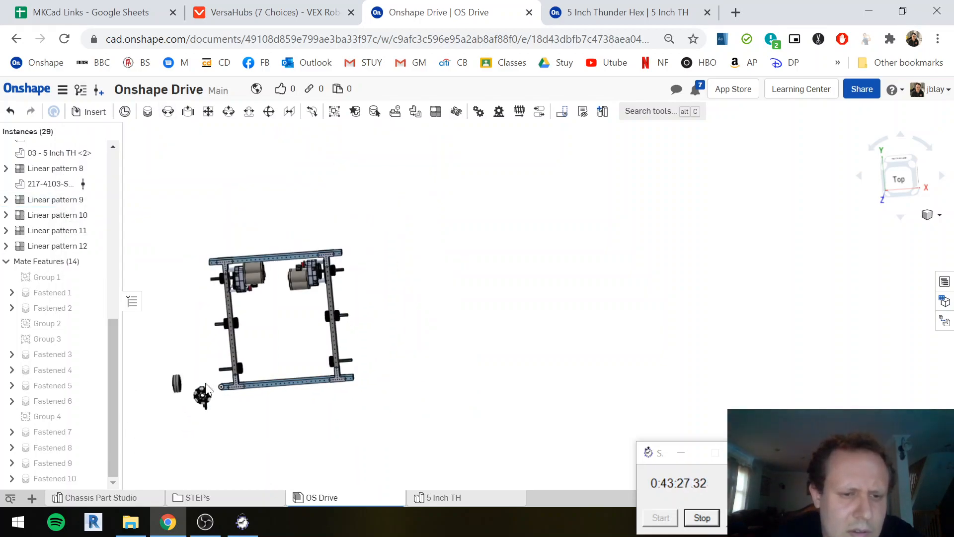
scroll(209, 390, up, 5)
right_drag(182, 363, 264, 360)
scroll(405, 404, down, 4)
key(m)
scroll(405, 404, up, 10)
scroll(378, 387, up, 2)
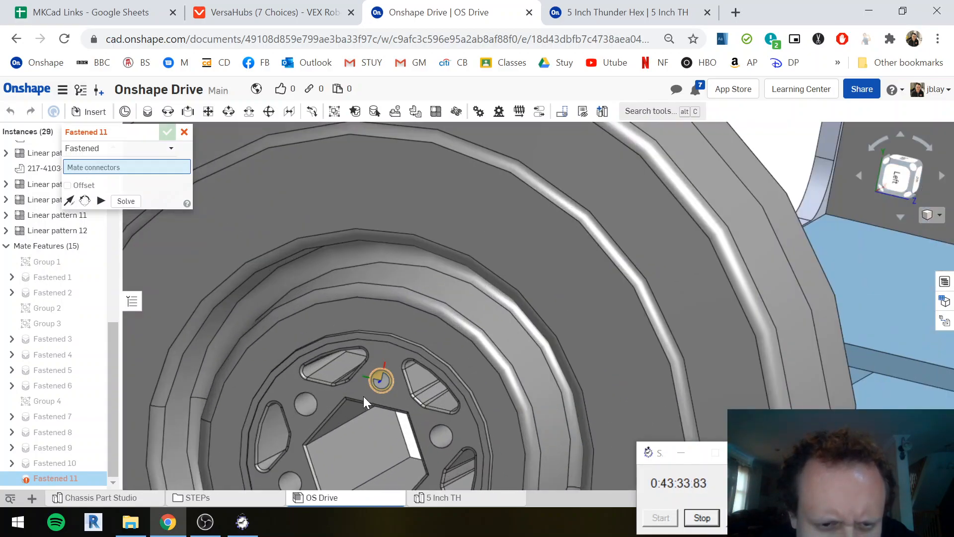
click(366, 339)
scroll(356, 353, down, 10)
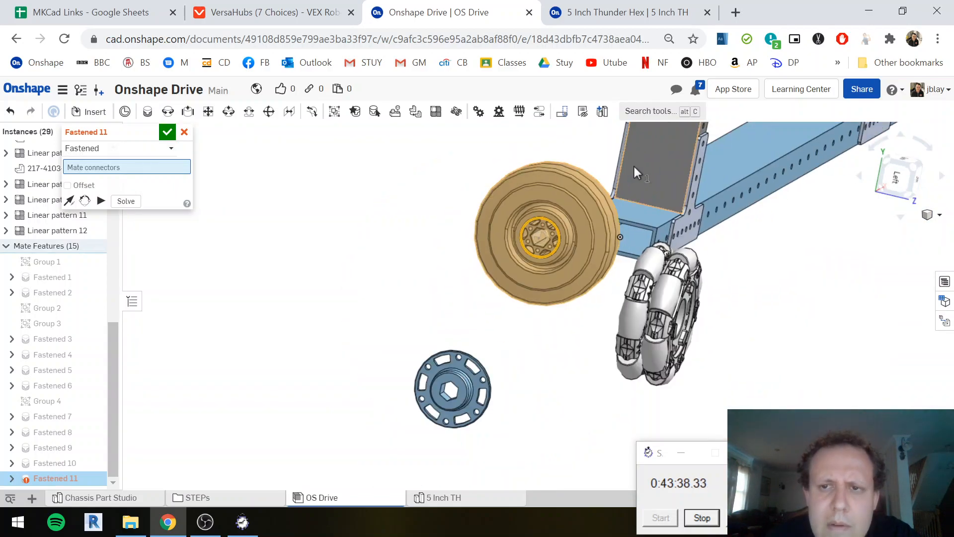
Fasten the wheel to the outer face center of the left rail's middle-shaft 217-4103 pulley and flip its primary axis
click(633, 166)
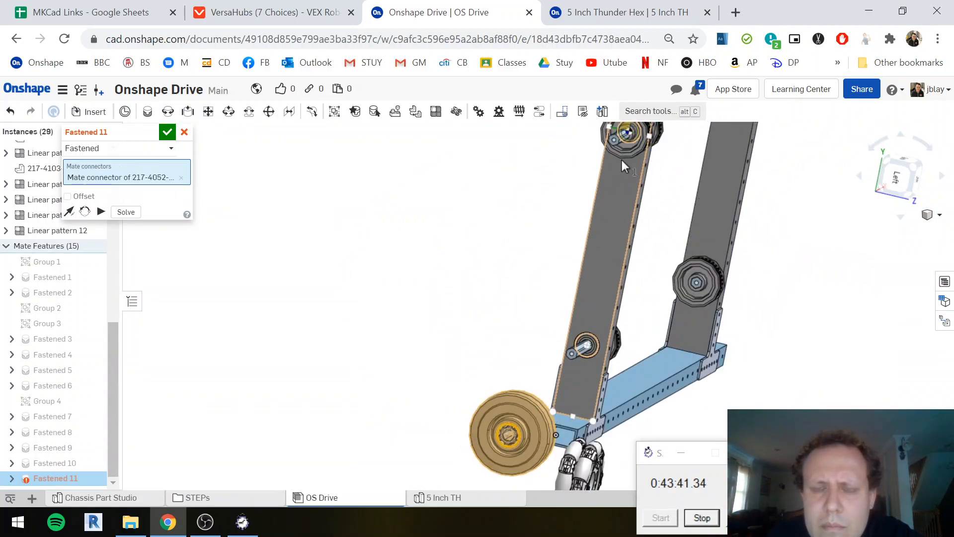
middle_drag(622, 157, 594, 213)
scroll(614, 187, up, 5)
scroll(589, 195, up, 5)
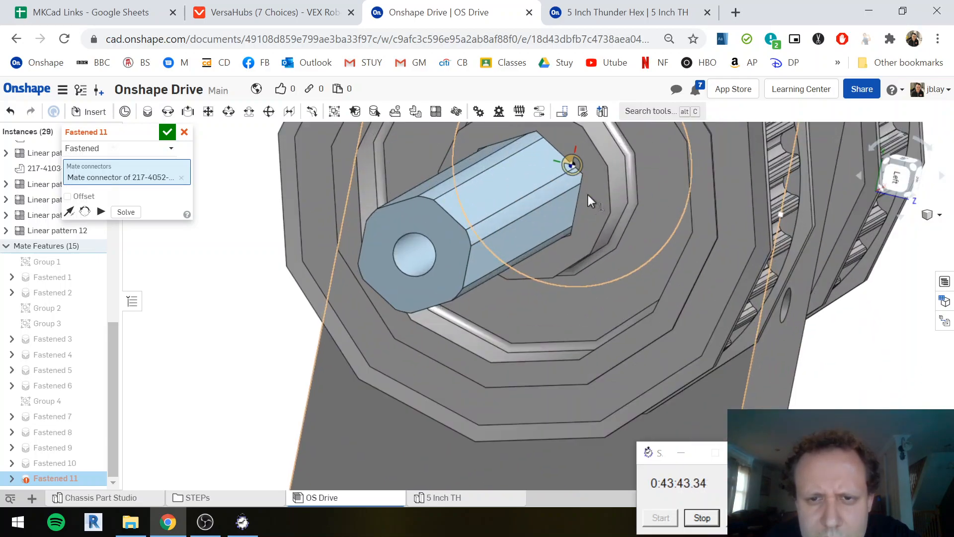
click(613, 187)
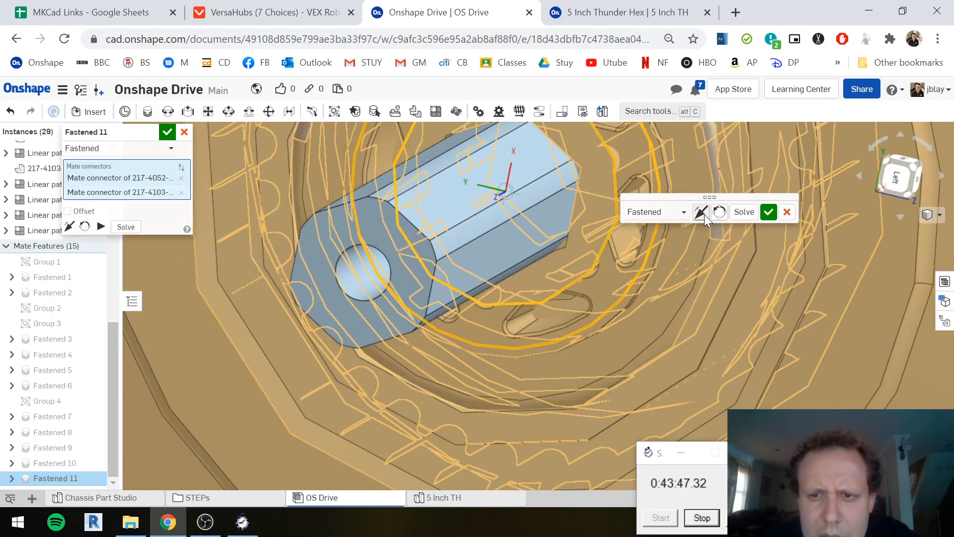
click(701, 212)
scroll(541, 248, down, 5)
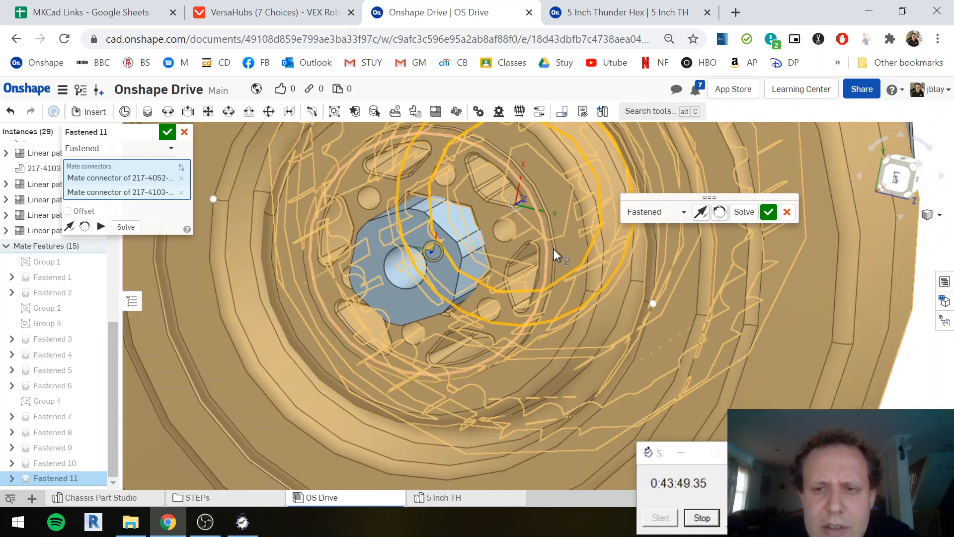
Enable the offset in the wheel's fastened mate, set Z to -0.125 in and accept the mate
click(68, 211)
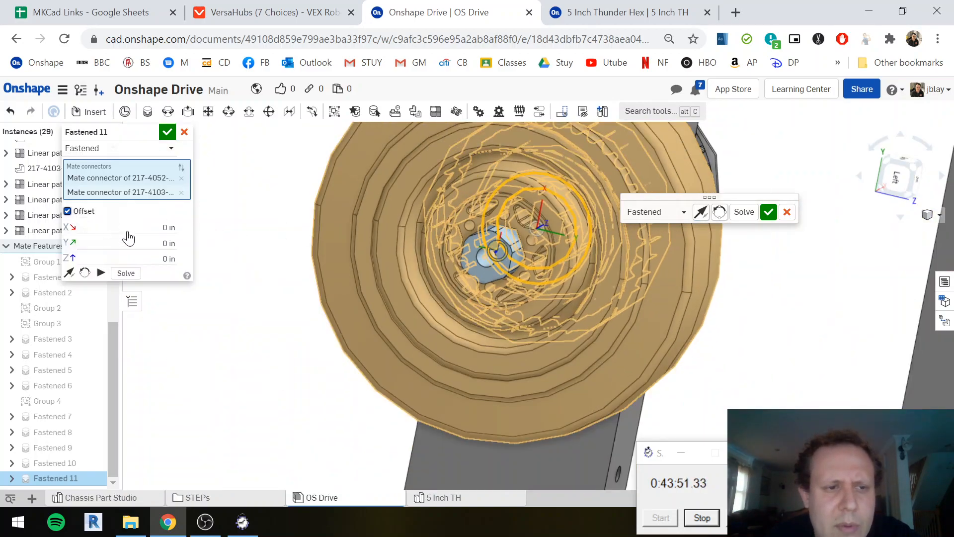
click(169, 259)
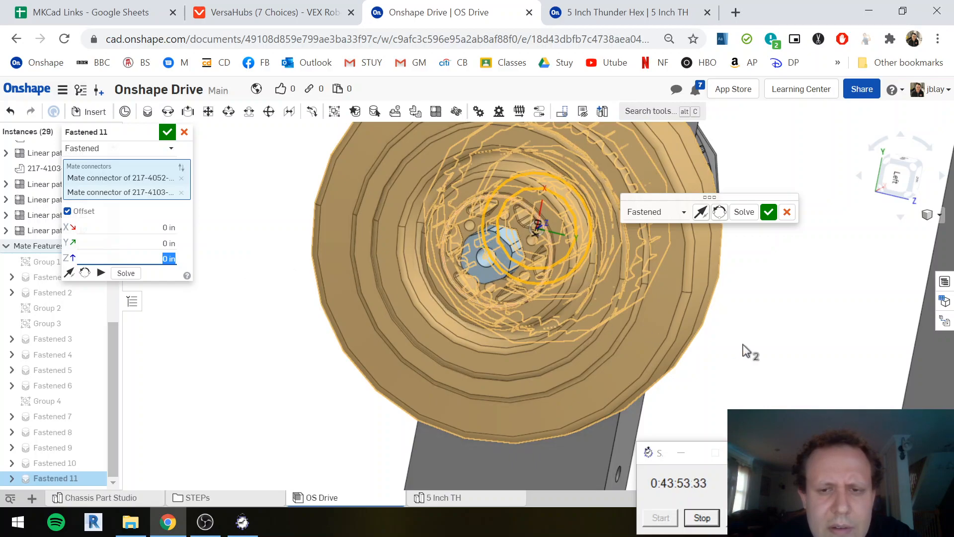
right_drag(741, 342, 725, 344)
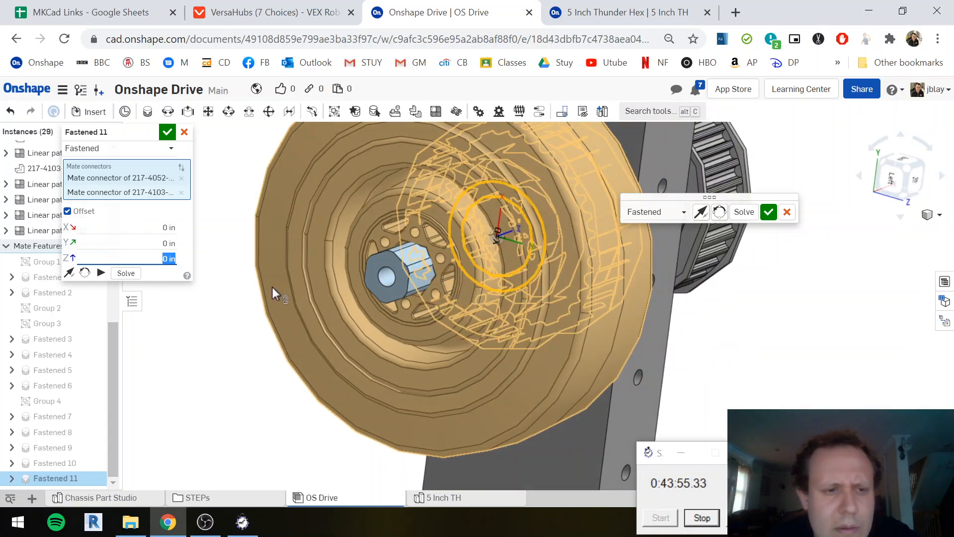
key(BackSpace)
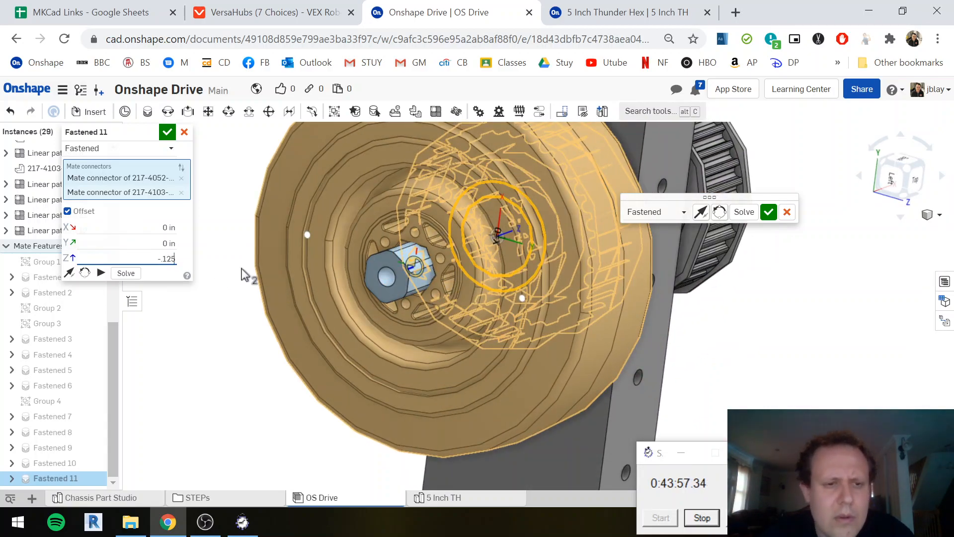
text(-.125)
key(Return)
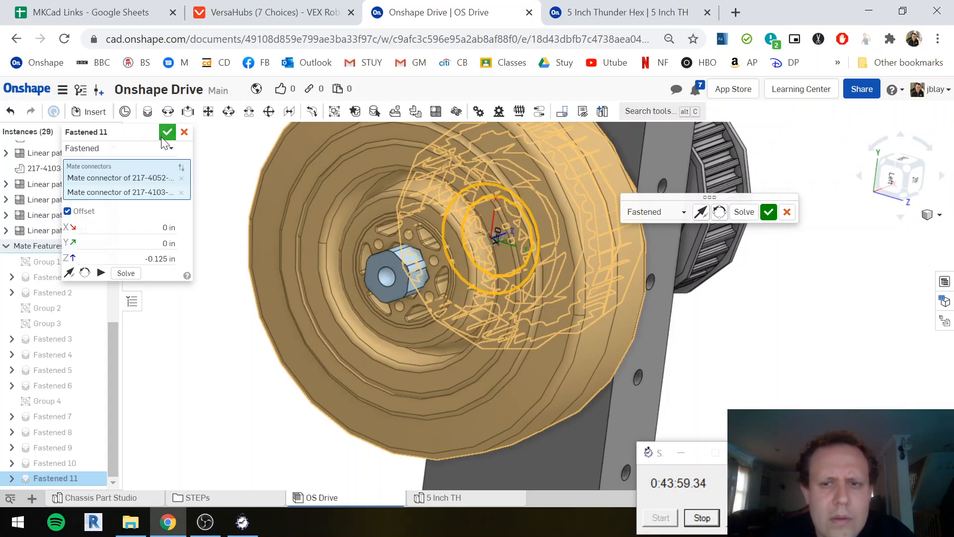
click(162, 138)
scroll(740, 322, down, 3)
right_drag(773, 322, 722, 291)
scroll(725, 287, down, 3)
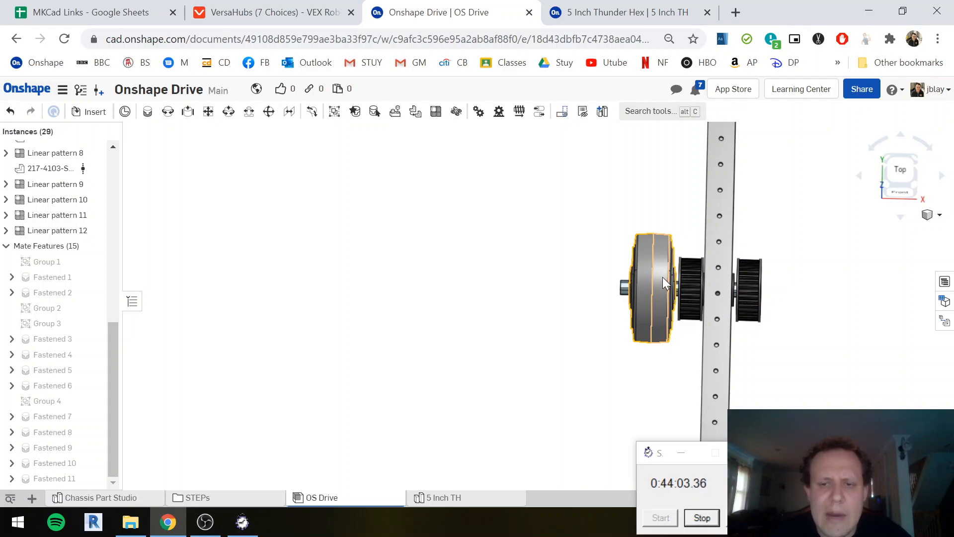
Duplicate the mounted 217-4052 wheel and place the copy beside the right rail's middle shaft
click(664, 283)
scroll(837, 341, down, 5)
middle_drag(848, 345, 719, 330)
scroll(805, 308, up, 8)
middle_drag(784, 303, 657, 312)
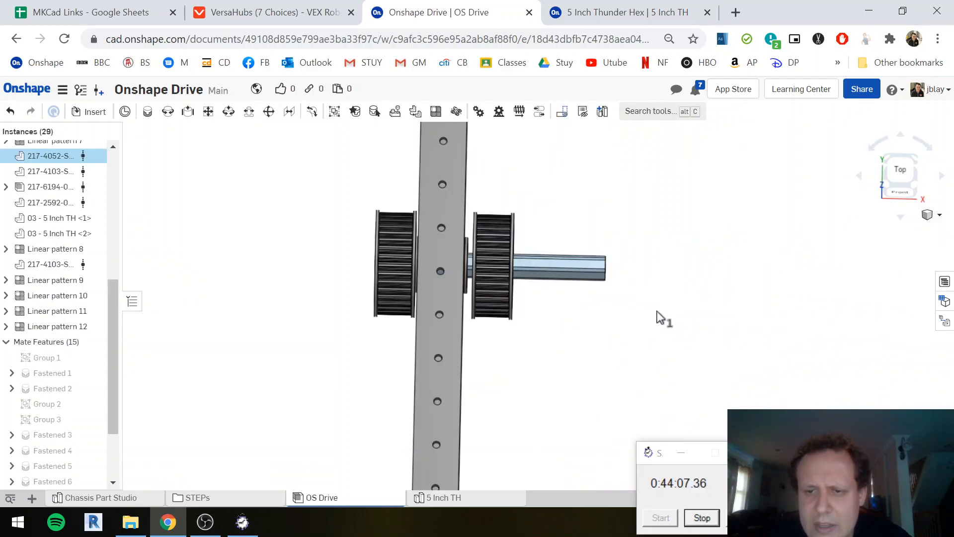
click(643, 306)
right_drag(701, 301, 740, 305)
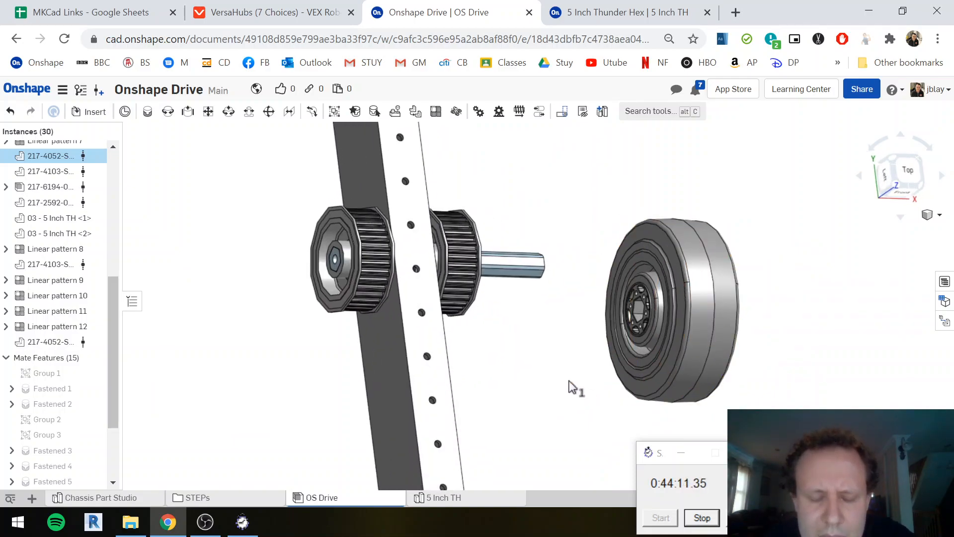
key(Escape)
Start a fastened mate using the mate connector at the center of the copied 217-4052 wheel's hub
scroll(653, 302, down, 4)
key(m)
scroll(660, 332, up, 9)
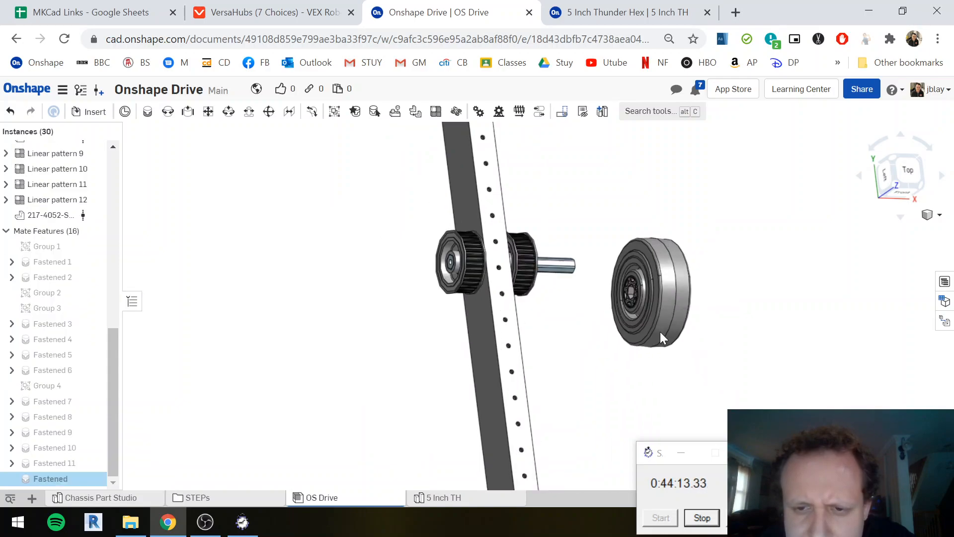
scroll(609, 220, up, 7)
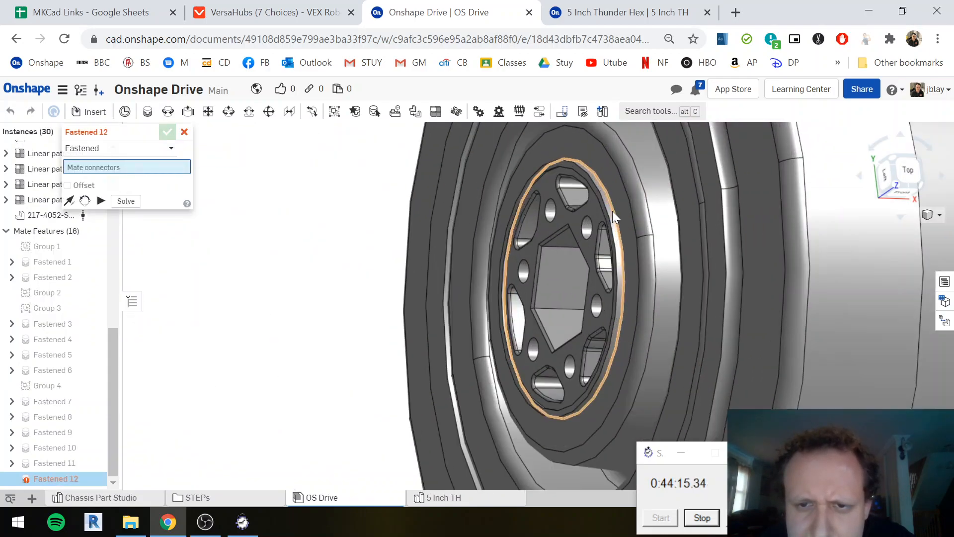
click(590, 209)
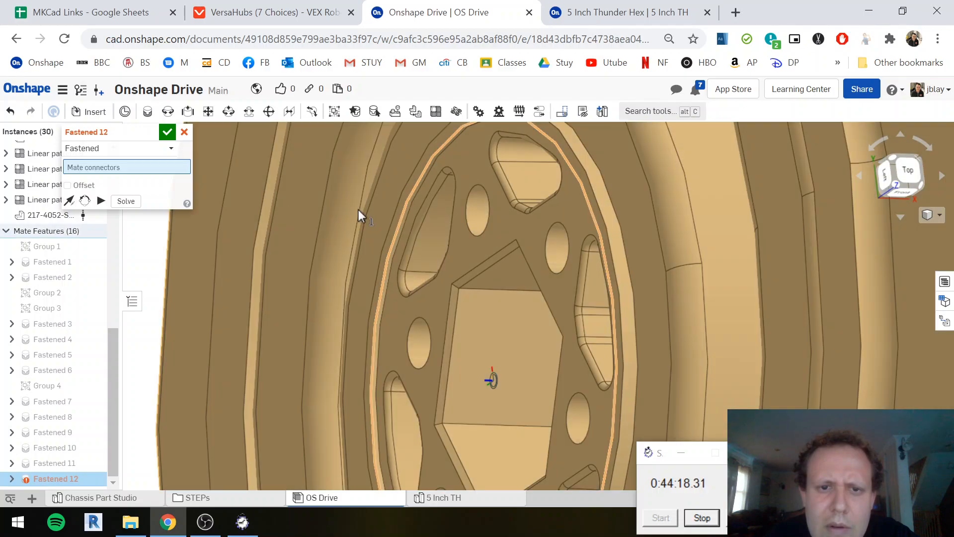
Fasten the copied wheel to the outer face center of the right rail's middle-shaft 217-4103 pulley
scroll(358, 210, down, 8)
right_drag(266, 185, 241, 184)
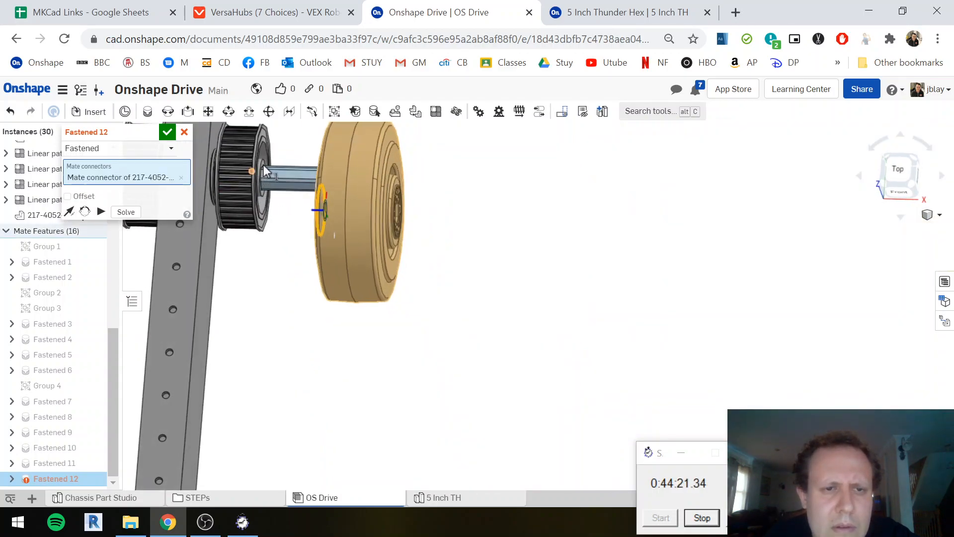
scroll(263, 165, down, 3)
scroll(267, 162, up, 5)
scroll(267, 162, up, 4)
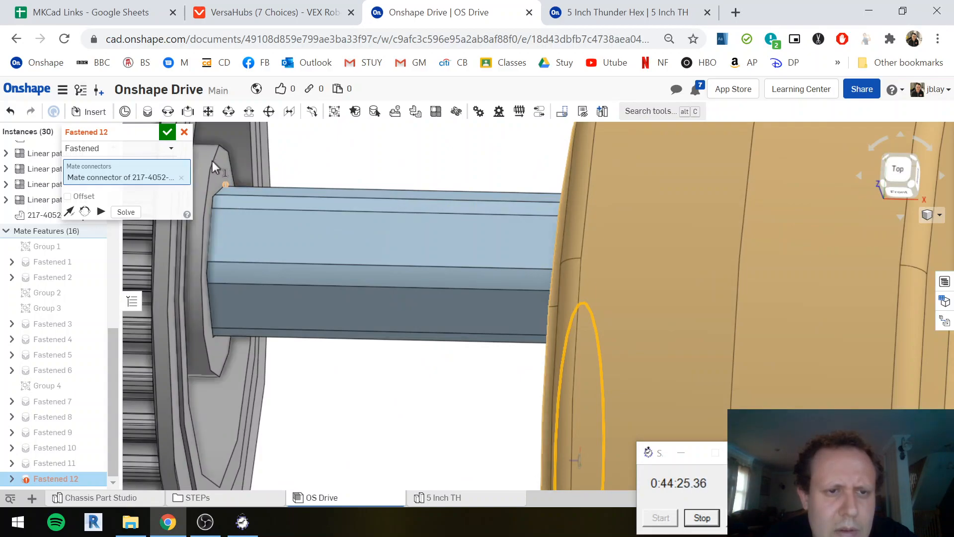
scroll(212, 161, down, 3)
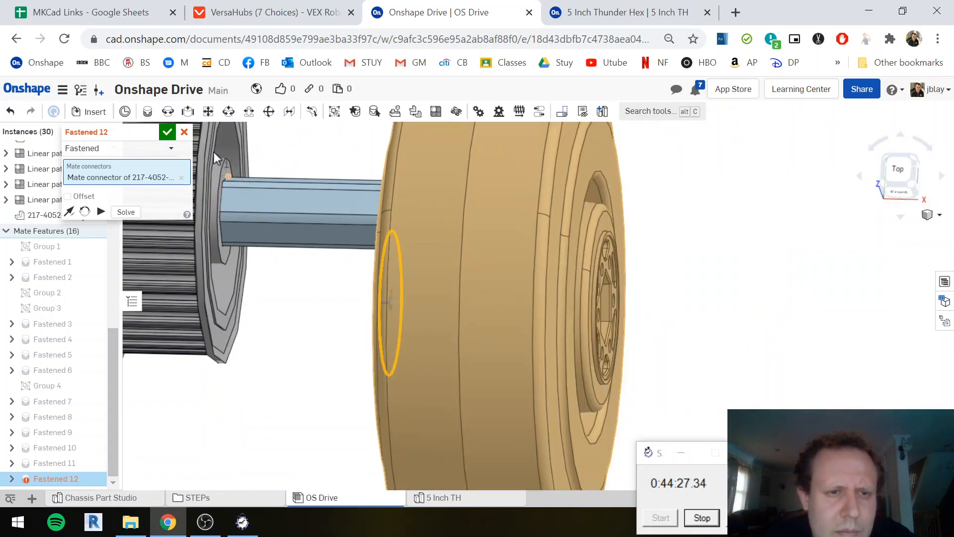
scroll(214, 152, up, 4)
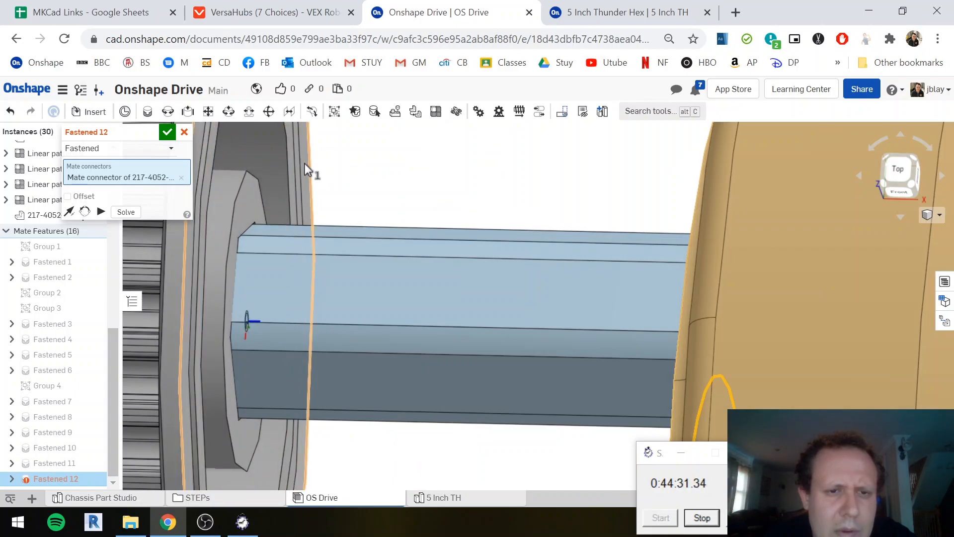
click(302, 165)
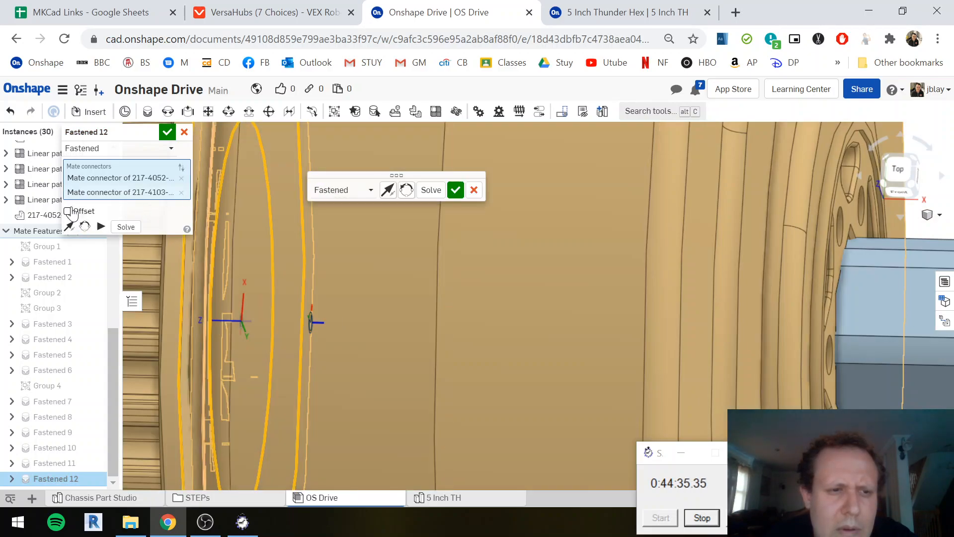
Enable the offset in the copied wheel's fastened mate, set Z to -0.125 in and accept the mate
click(68, 211)
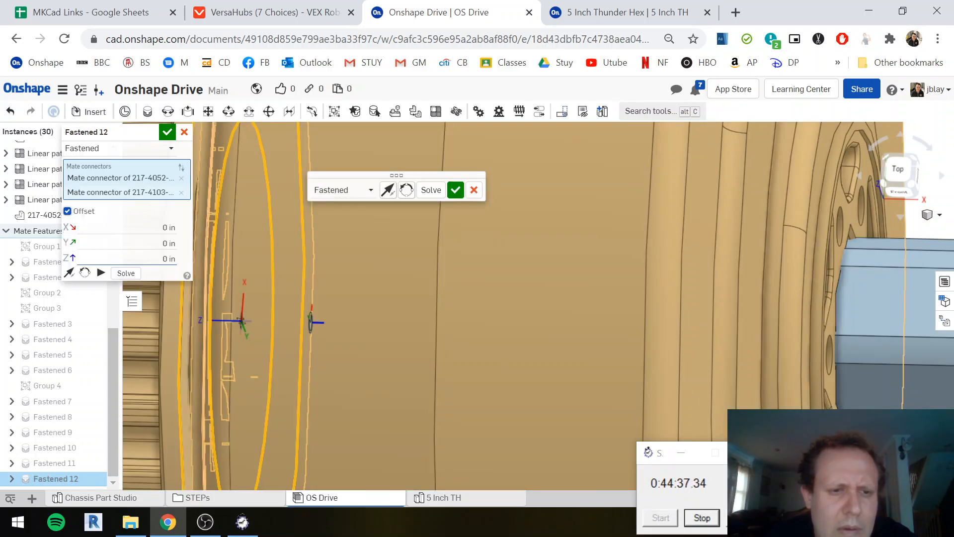
click(169, 258)
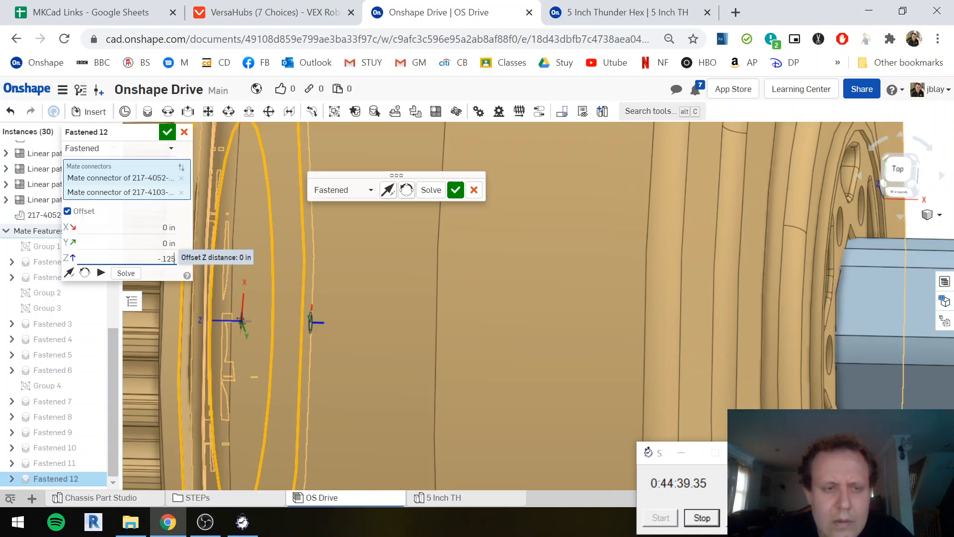
text(-.125)
key(Return)
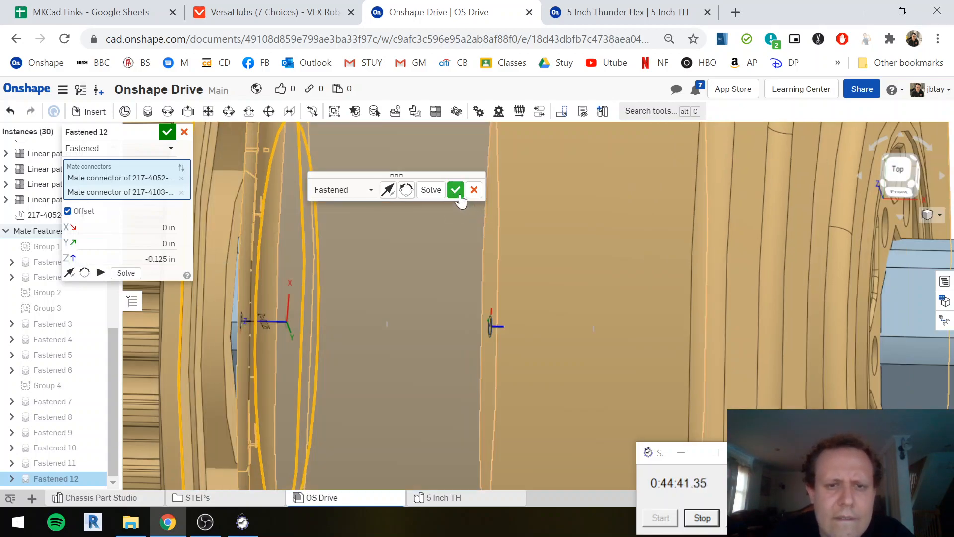
click(456, 190)
Start a fastened mate from a bolt hole in the flange of the loose 217-2592 hub
scroll(436, 237, down, 10)
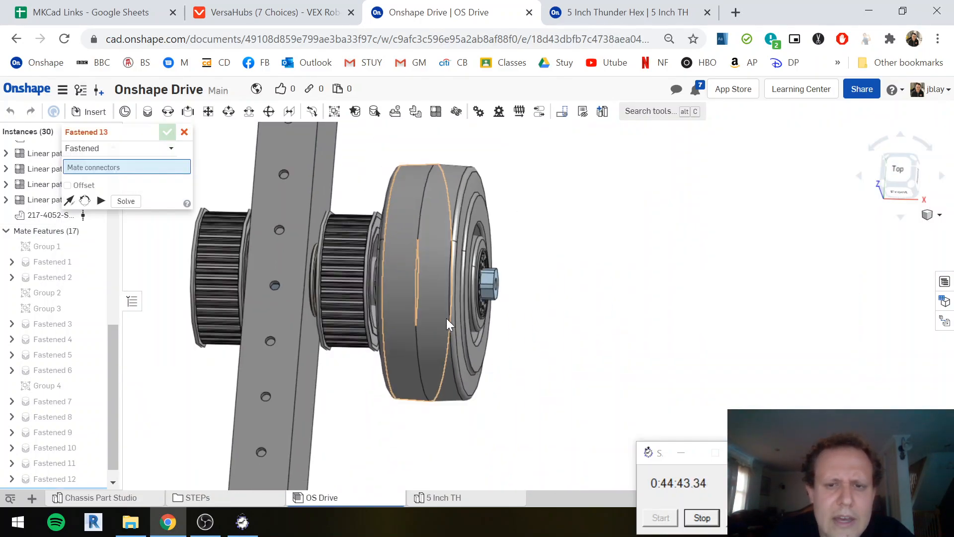
scroll(488, 336, down, 10)
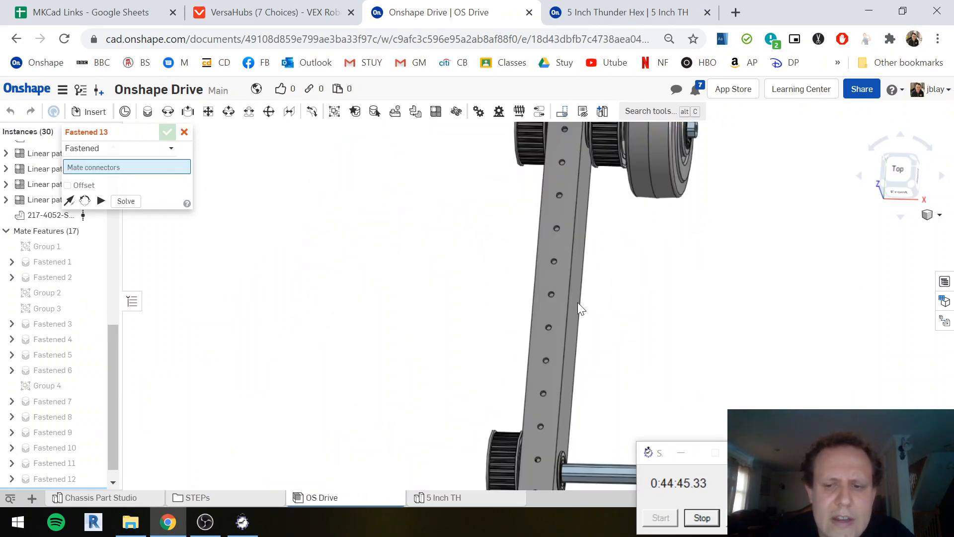
scroll(278, 427, up, 5)
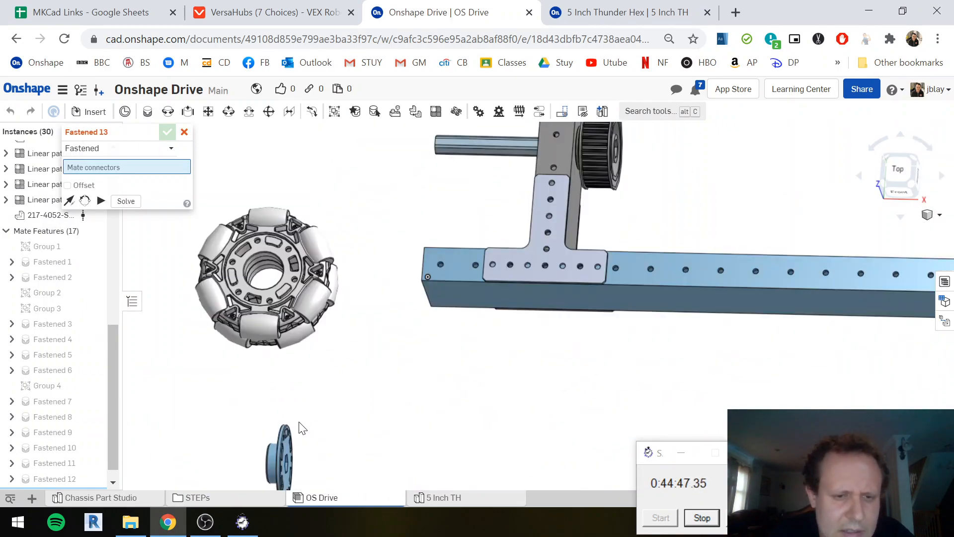
right_drag(324, 407, 373, 412)
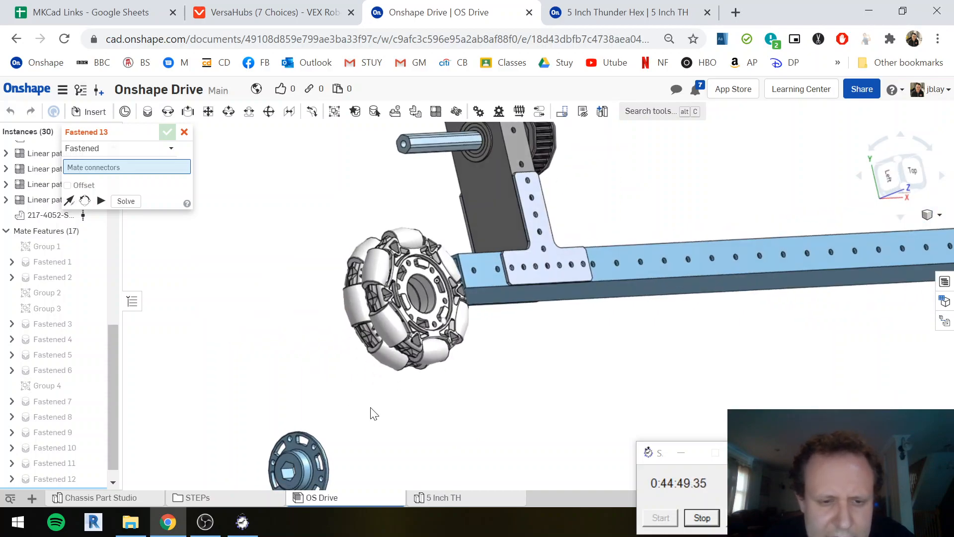
scroll(313, 454, up, 3)
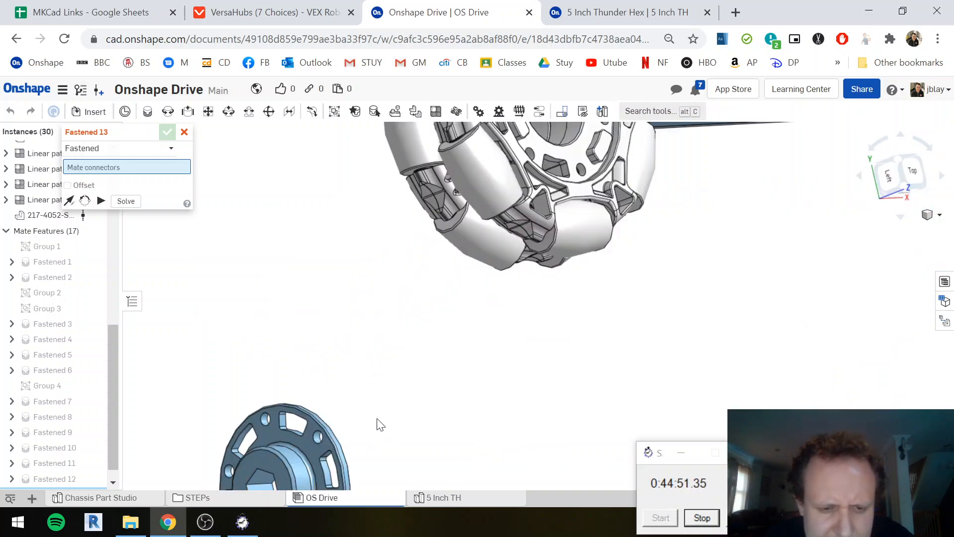
key(Return)
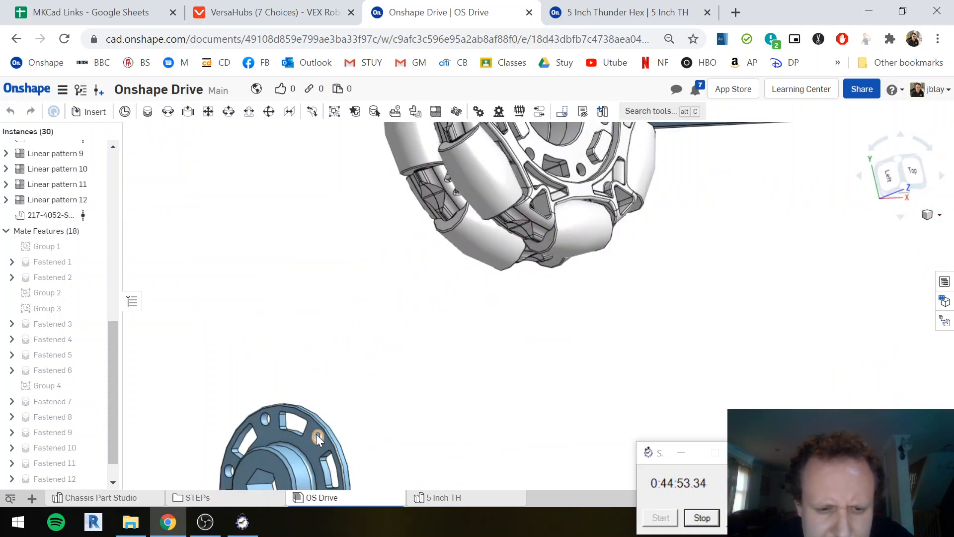
key(ctrl+z)
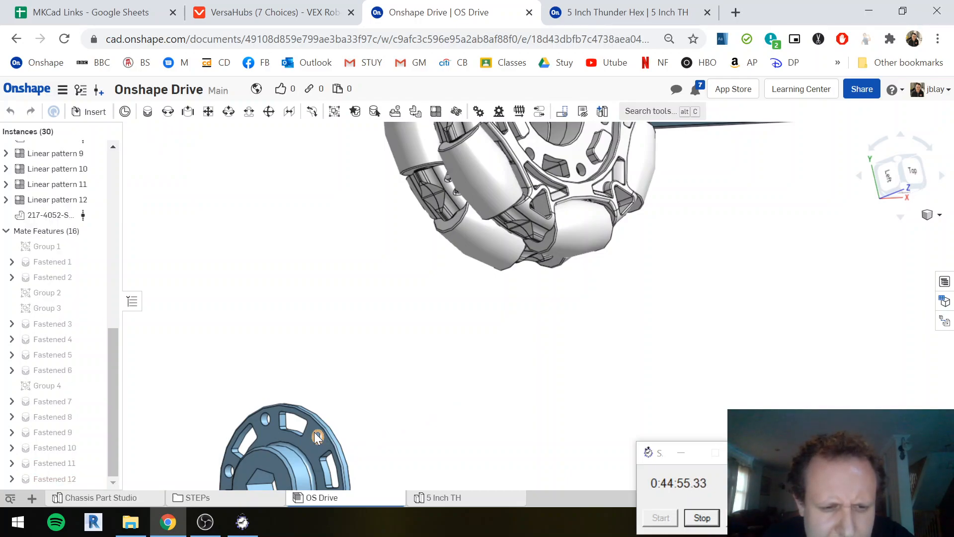
key(f)
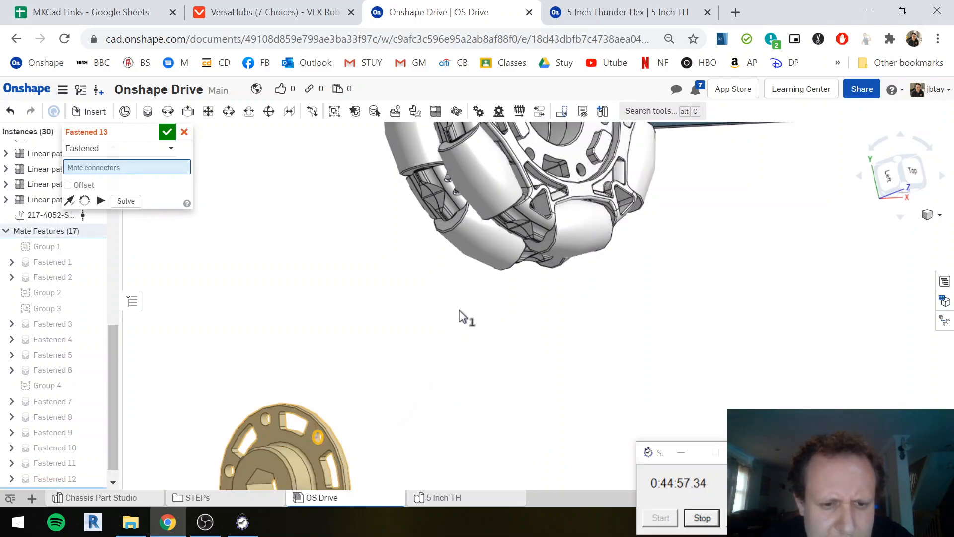
Mate the 217-2592 hub's bolt hole to a bolt hole on the face of the 217-6194 omni wheel
scroll(585, 175, down, 5)
scroll(596, 162, up, 8)
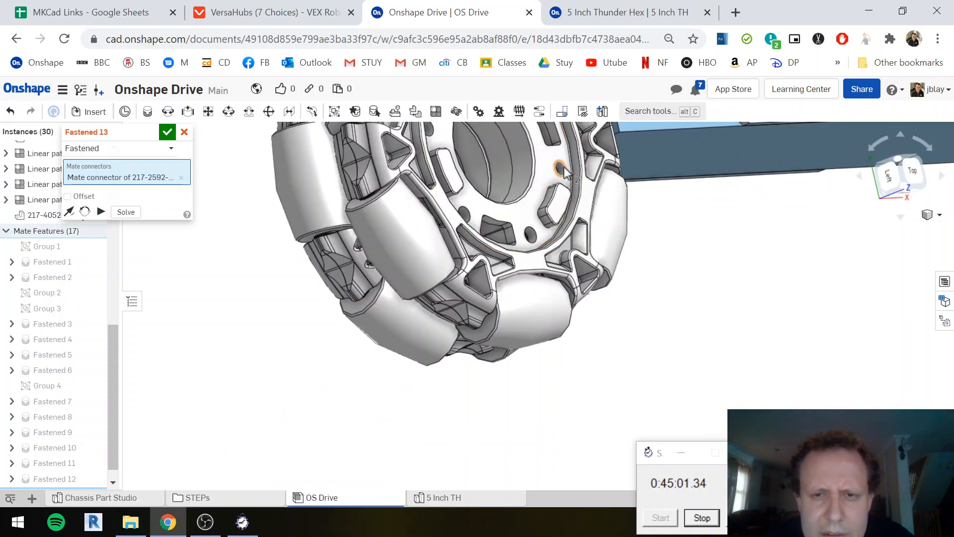
click(563, 170)
middle_drag(625, 248, 622, 307)
scroll(633, 298, down, 2)
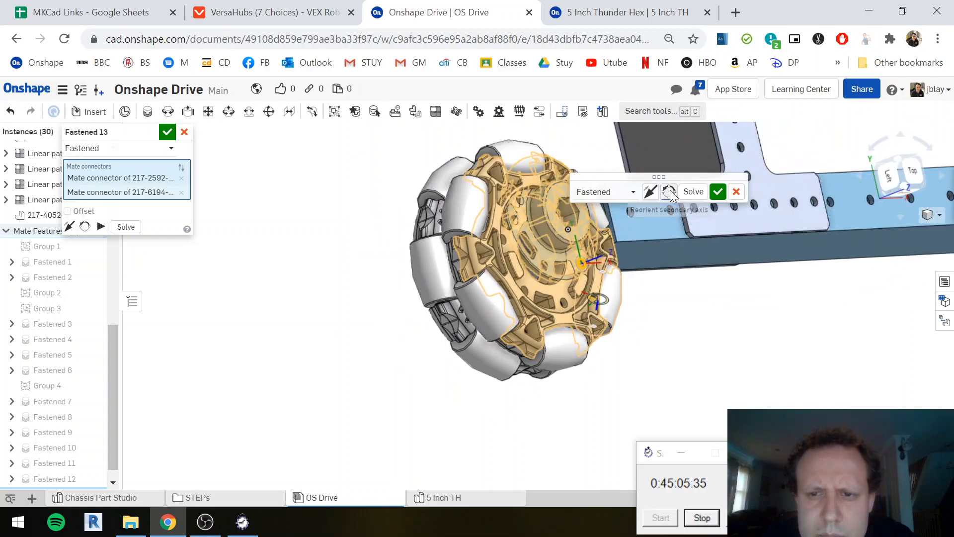
Rotate the hub around the mated bolt hole by repeatedly reorienting the mate's secondary axis
click(669, 192)
click(669, 192)
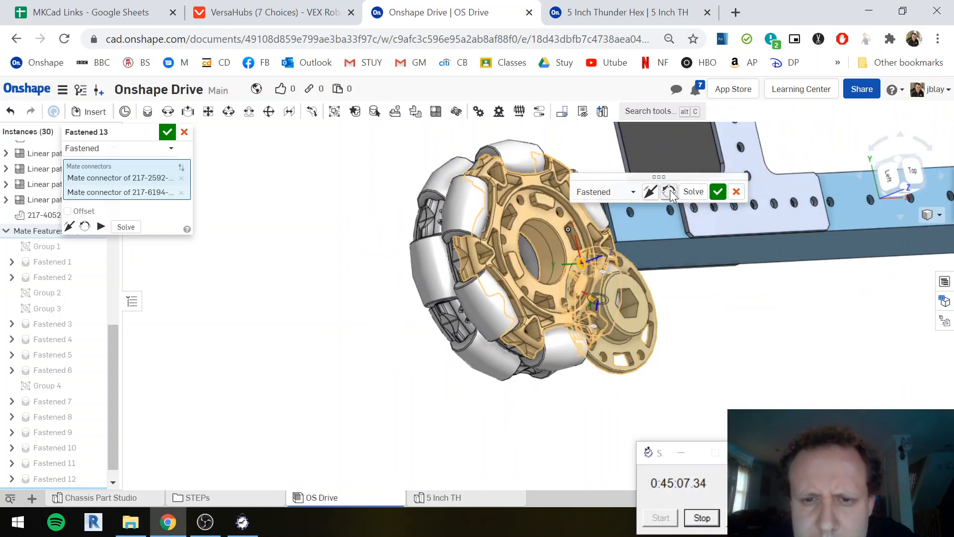
click(669, 192)
click(669, 192)
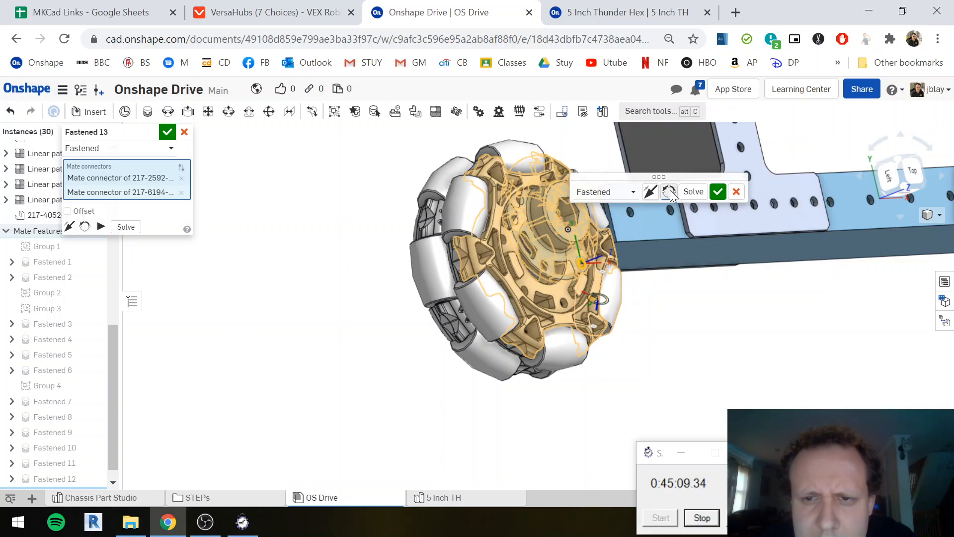
click(669, 192)
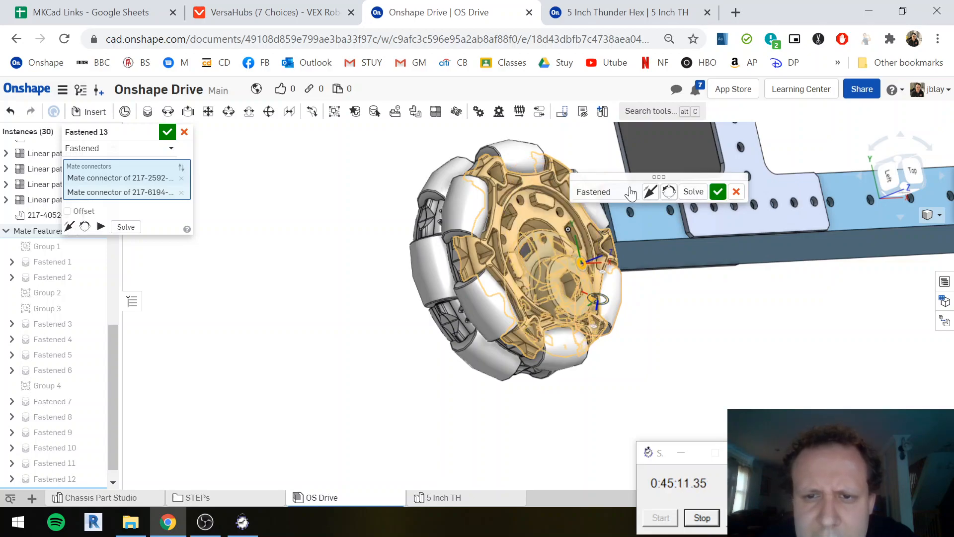
Change the hub-to-wheel mate to Cylindrical, flip its primary axis and accept it
click(649, 192)
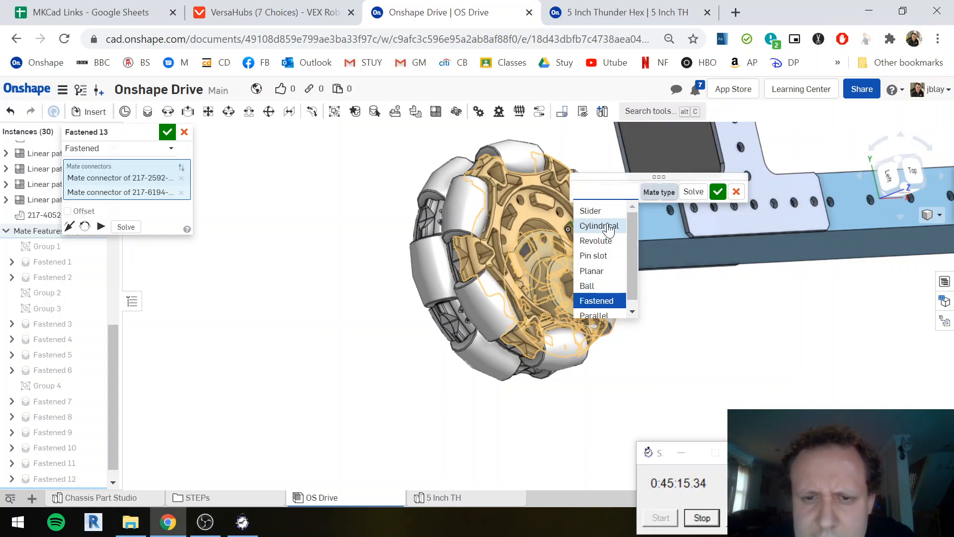
click(599, 226)
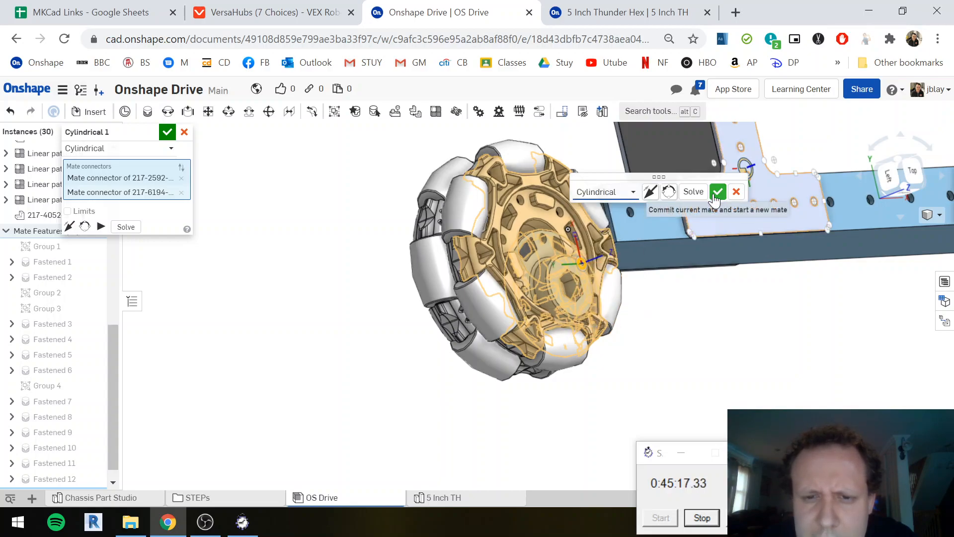
click(649, 192)
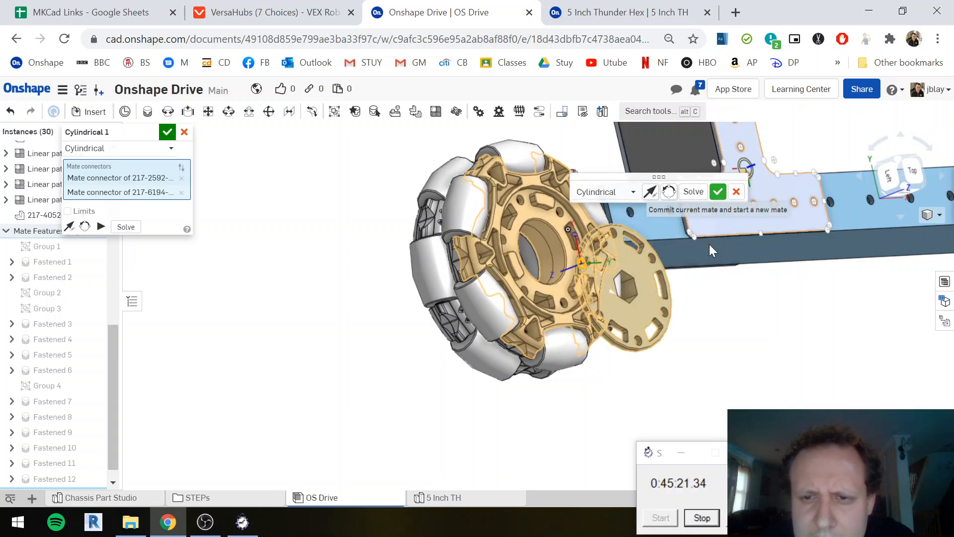
click(719, 192)
Begin a second hub-to-wheel mate at another bolt hole on the 217-6194 omni wheel's face
key(c)
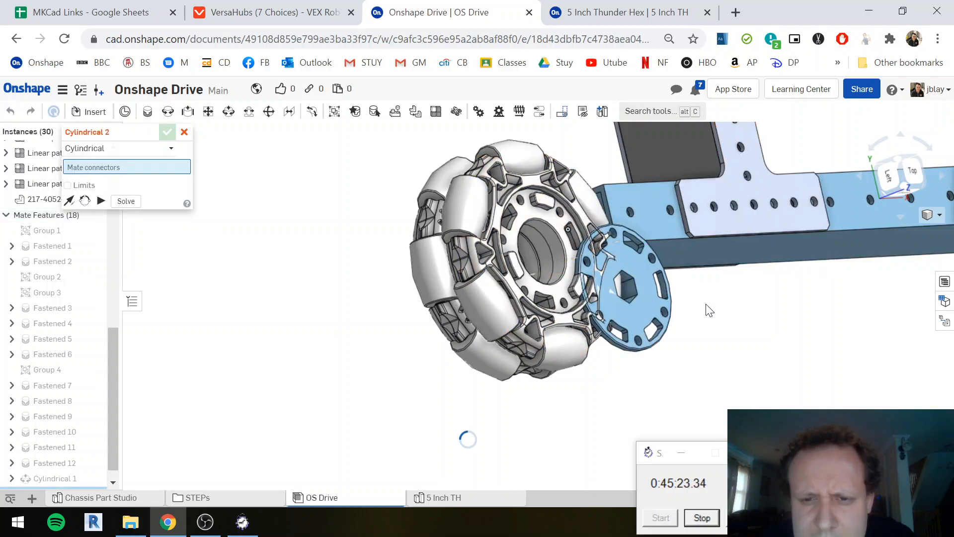
click(562, 209)
click(564, 211)
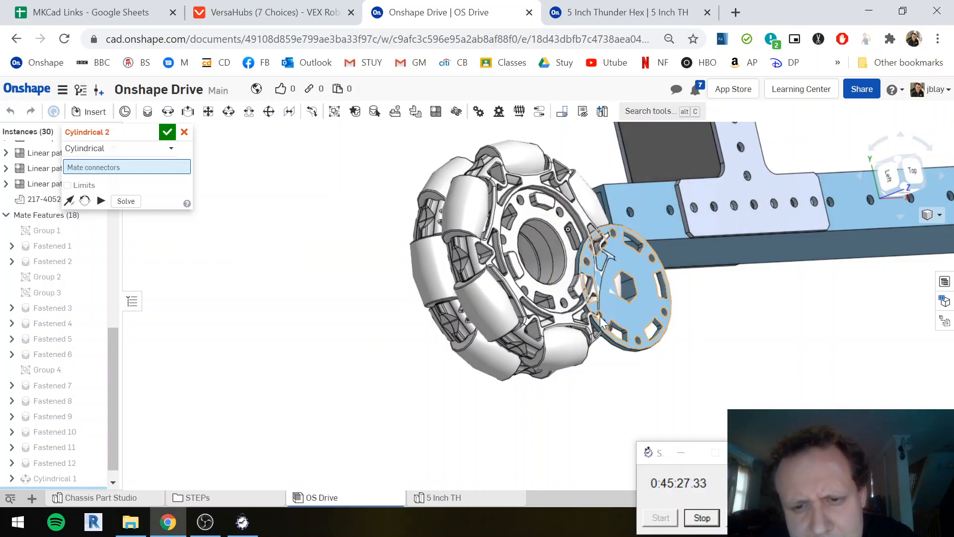
Complete the second mate's connector pair with a bolt hole of the 217-2592 hub
scroll(598, 317, up, 6)
scroll(615, 310, up, 2)
right_drag(610, 304, 571, 310)
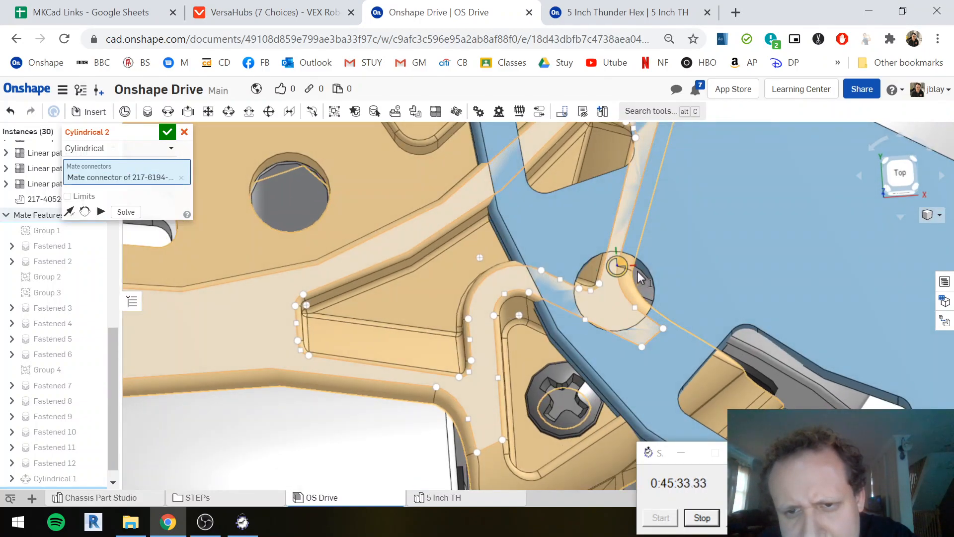
scroll(632, 278, up, 4)
scroll(622, 279, up, 3)
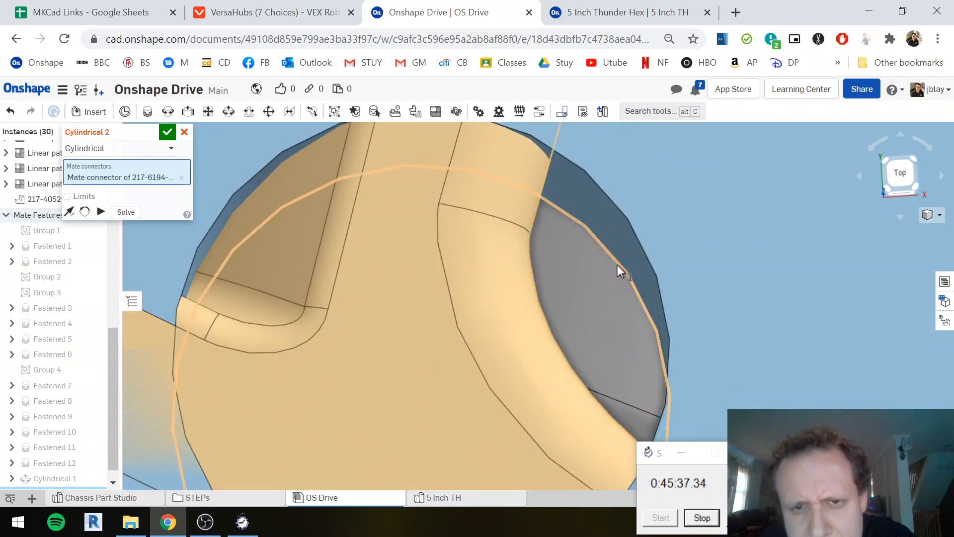
click(616, 268)
scroll(611, 268, down, 8)
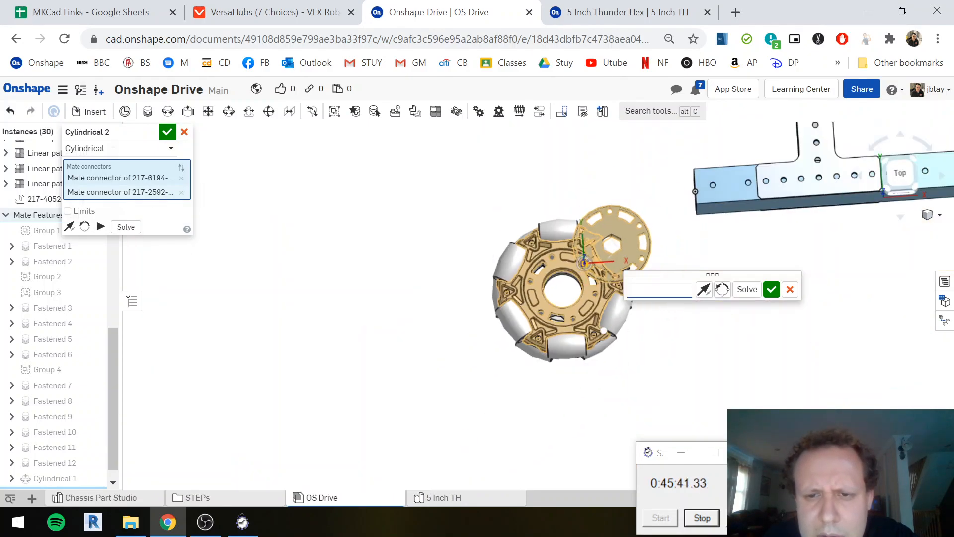
Reorient the second hub-to-wheel mate's secondary axis until the wheel lines up, set the mate to Cylindrical and accept it
click(657, 290)
click(653, 397)
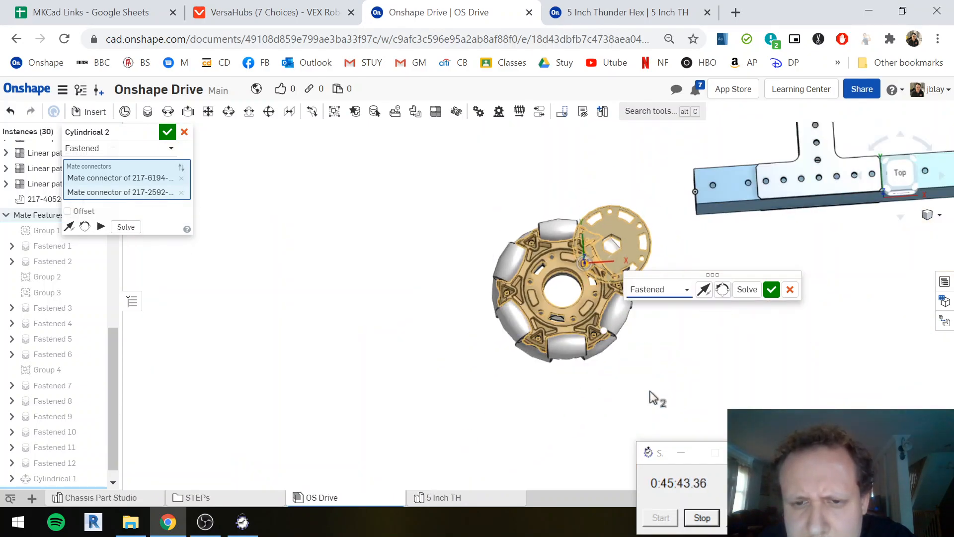
click(723, 290)
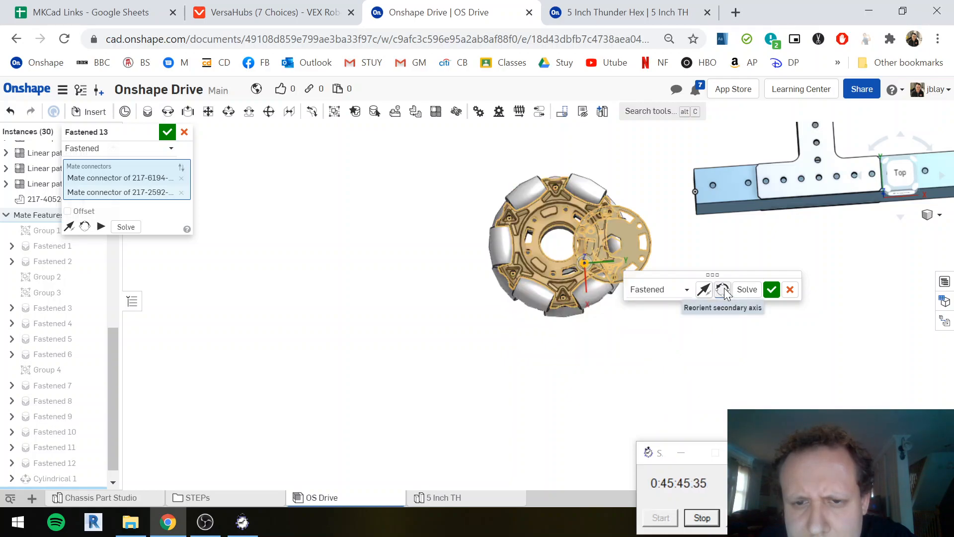
click(724, 291)
click(724, 290)
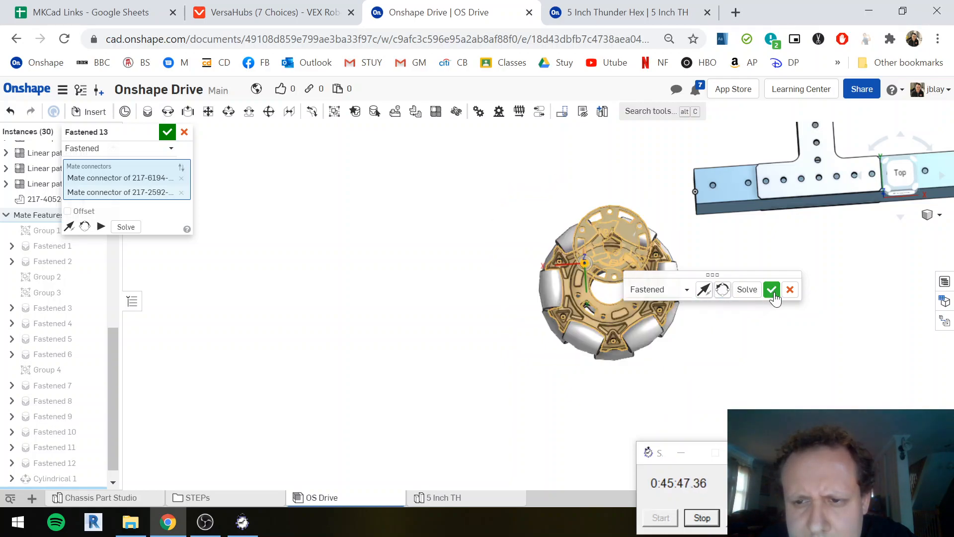
click(657, 295)
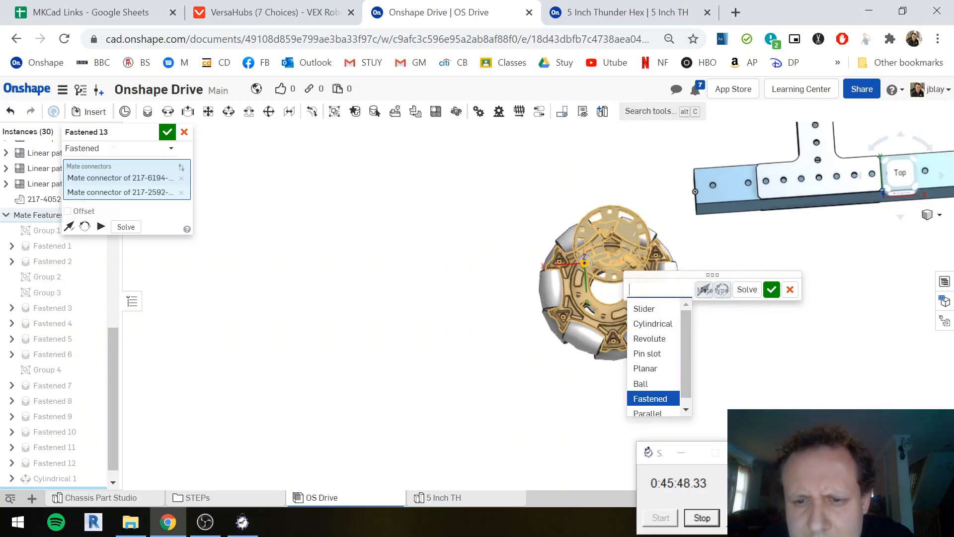
click(652, 324)
click(771, 290)
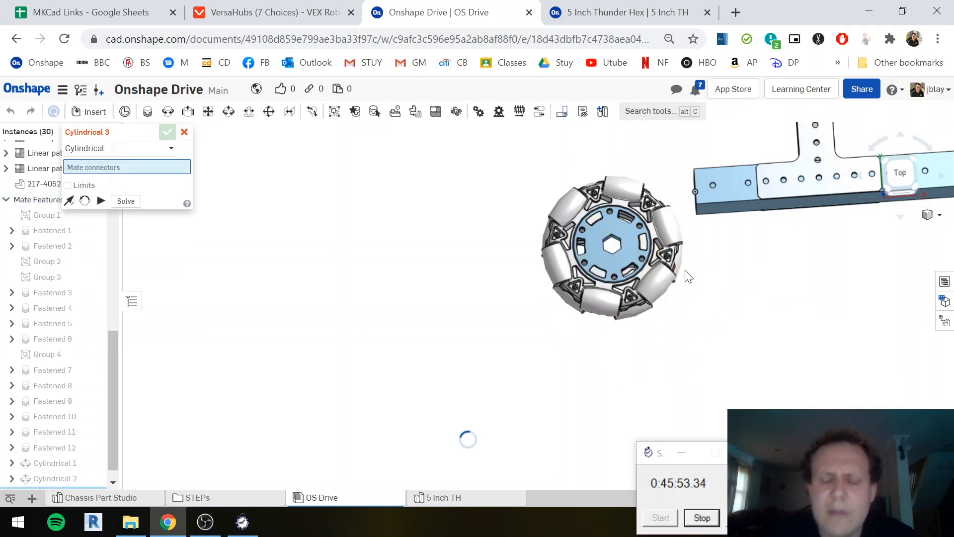
right_drag(695, 265, 720, 248)
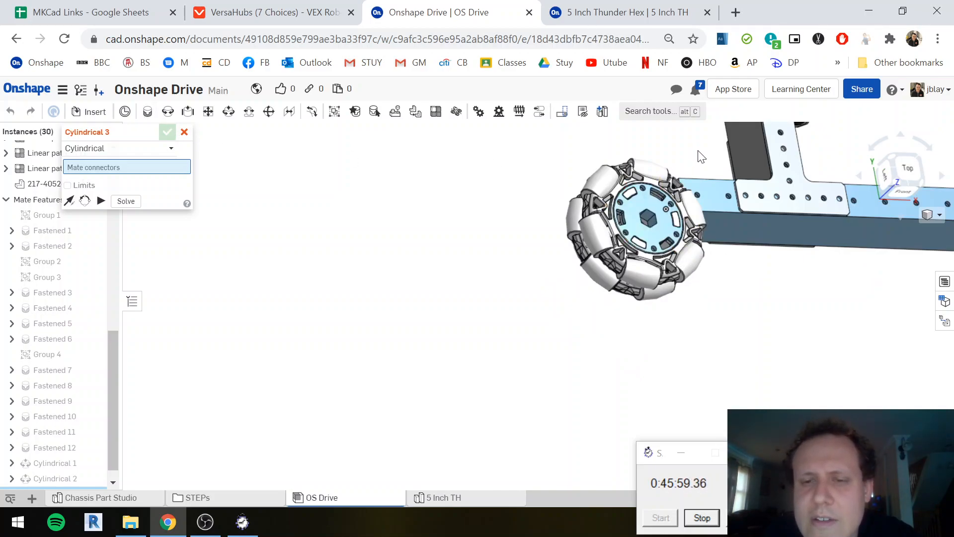
click(185, 132)
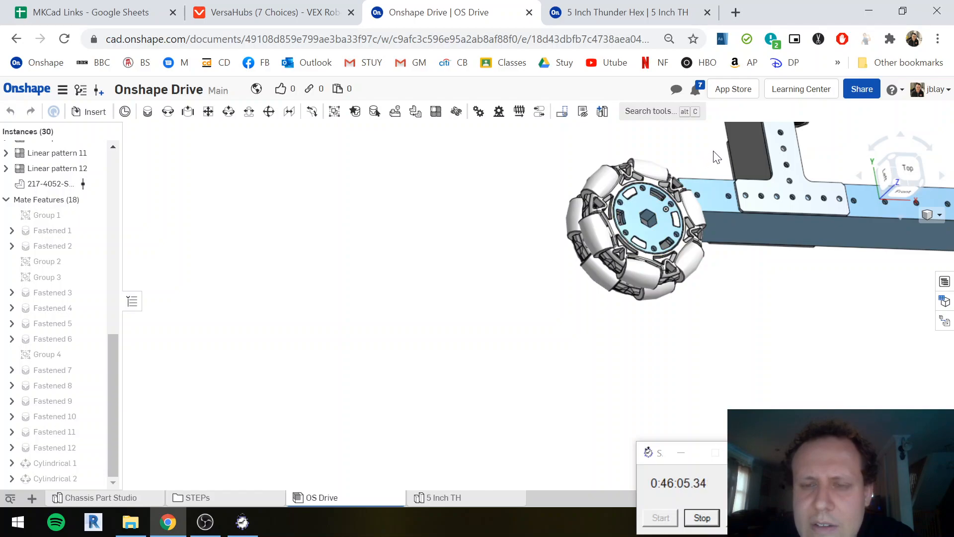
Pull the 217-2592 hub and the omni wheel apart along the axis of their cylindrical mates
drag(647, 205, 715, 152)
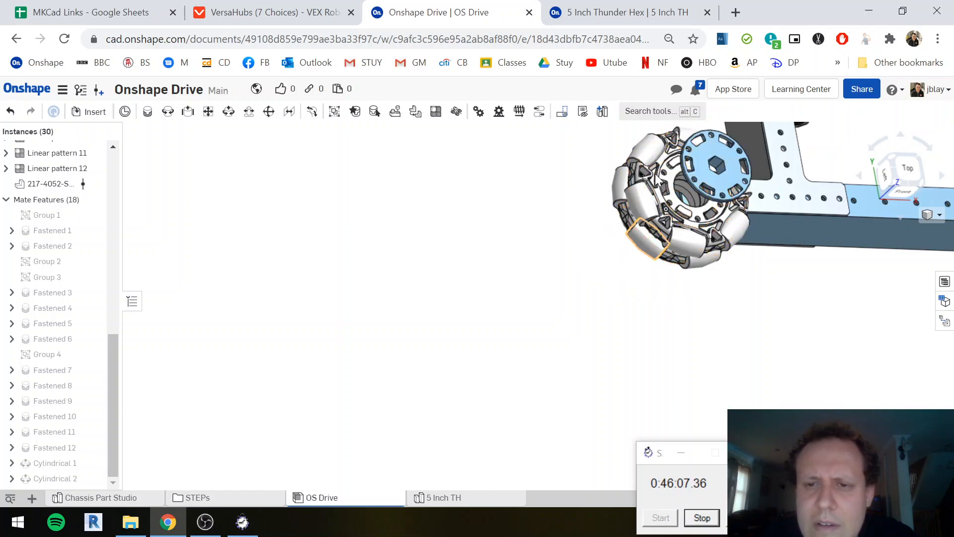
scroll(646, 189, up, 5)
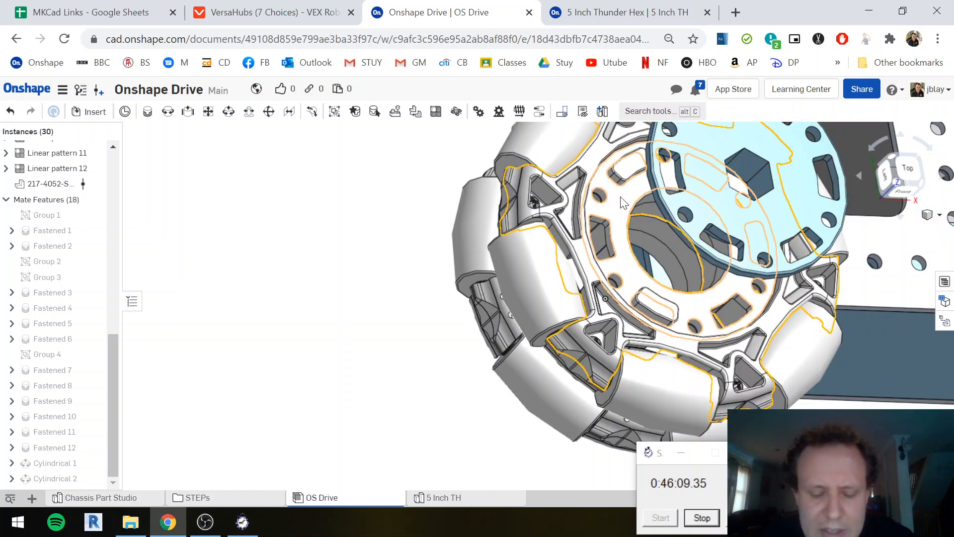
key(m)
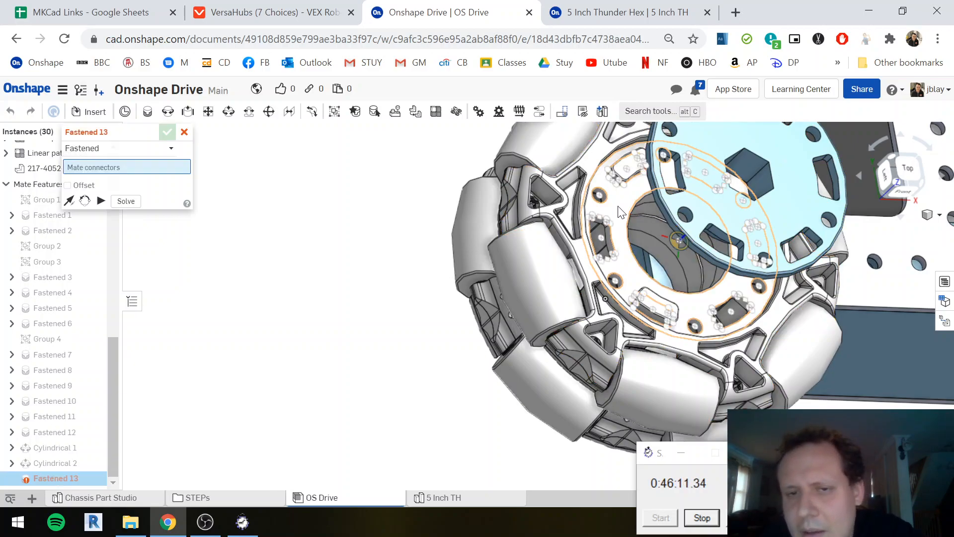
click(184, 132)
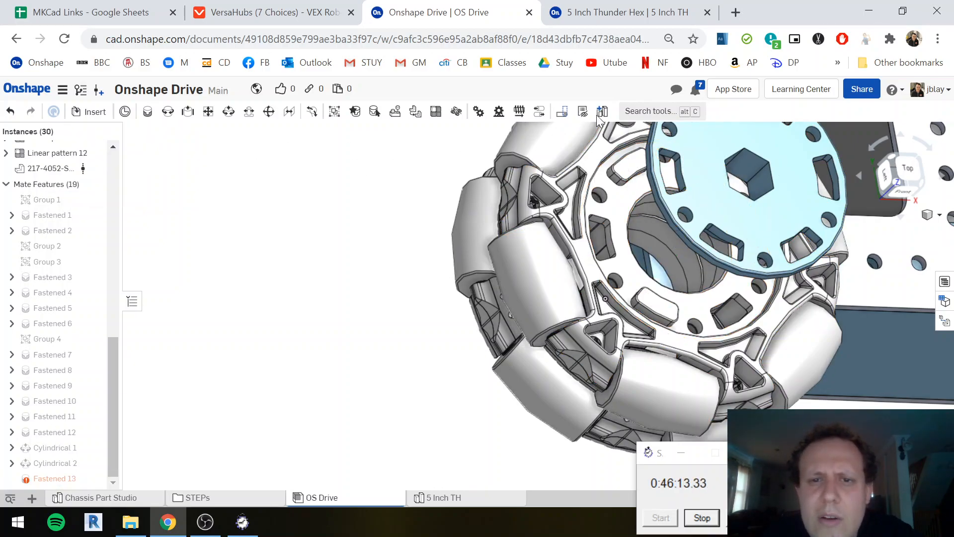
Search the assembly tools for "plane" to find a face-to-face mate
click(661, 112)
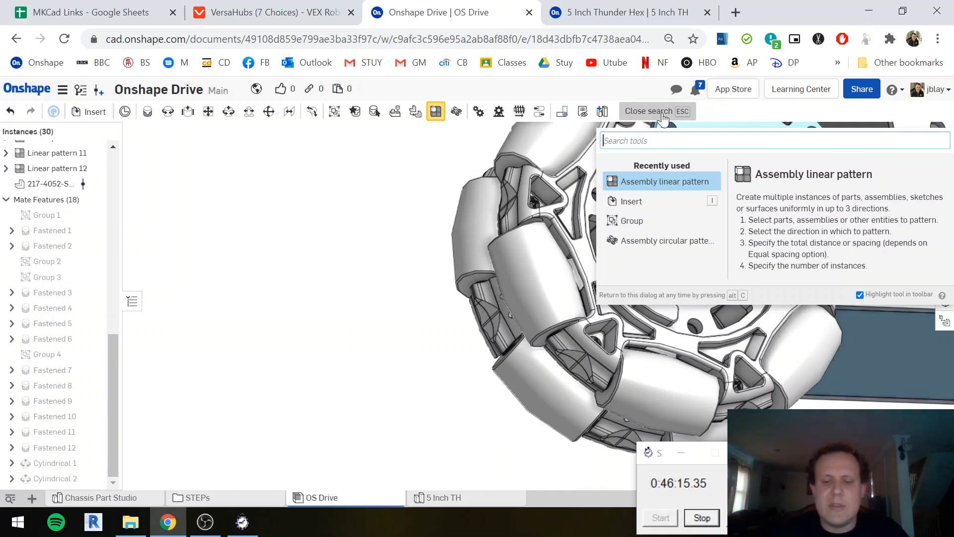
text(plane)
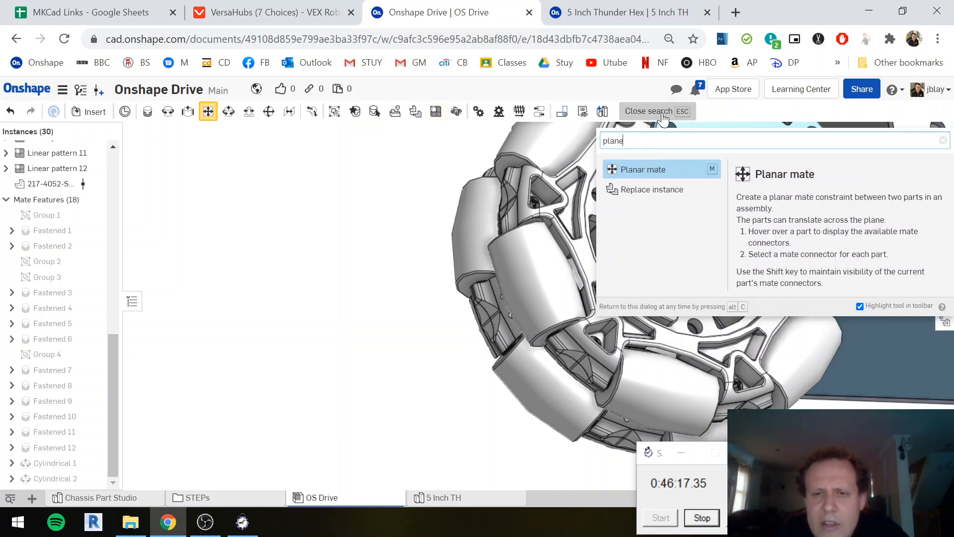
click(662, 115)
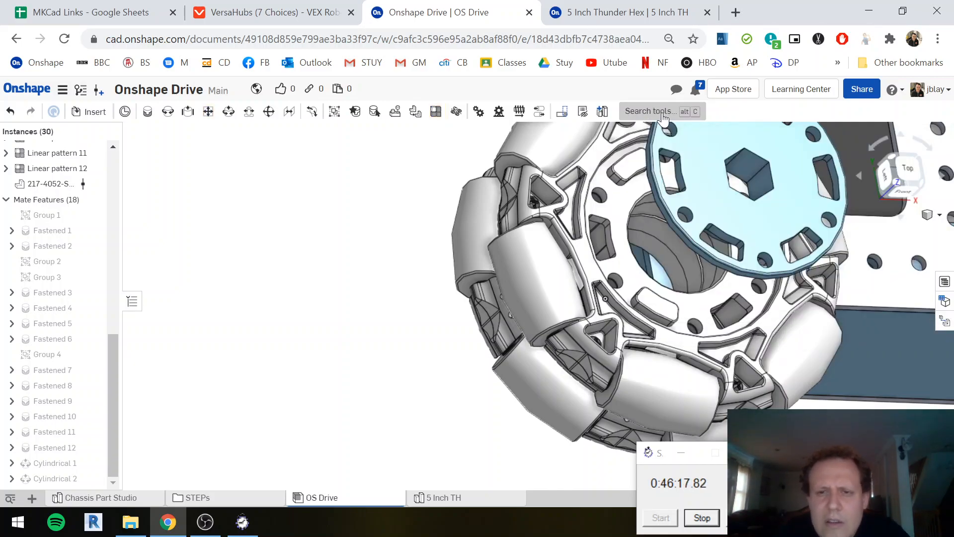
click(624, 205)
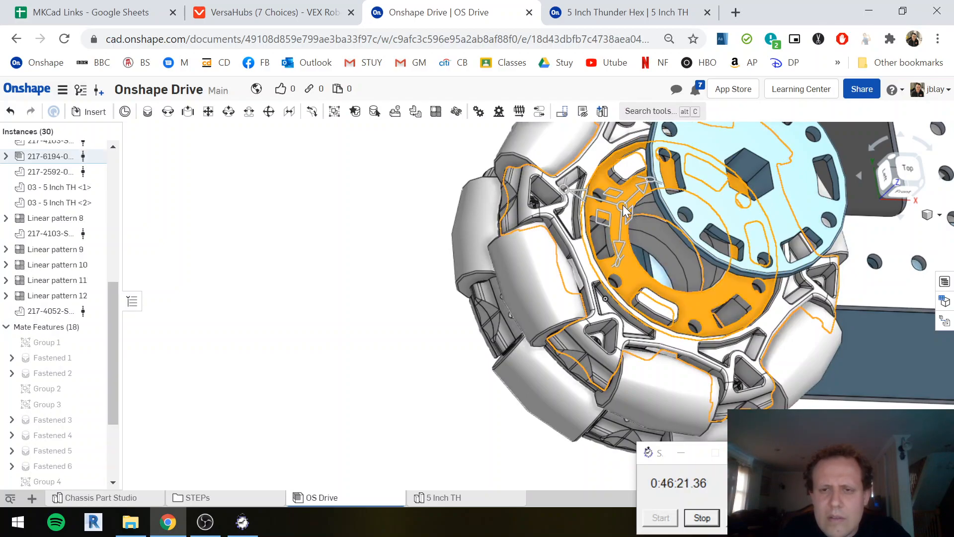
key(Escape)
Try to join the hub to the omni wheel's centre with a Fastened mate, and undo it
key(f)
click(630, 195)
right_drag(630, 195, 749, 182)
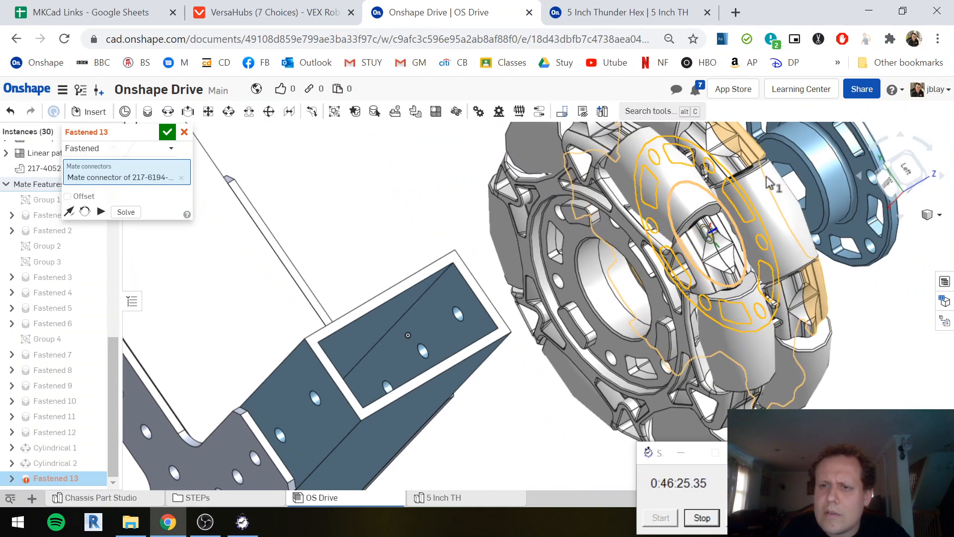
click(860, 171)
right_drag(673, 283, 613, 299)
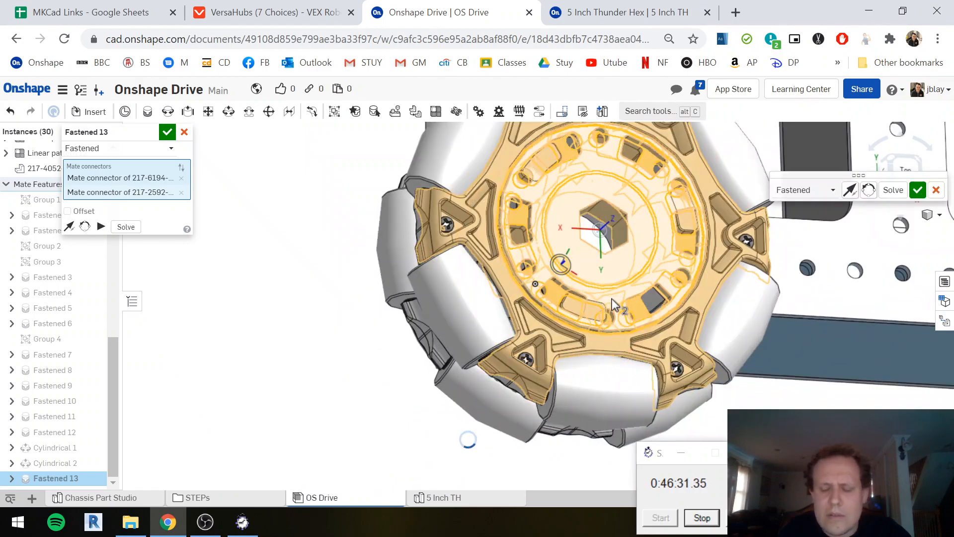
key(Return)
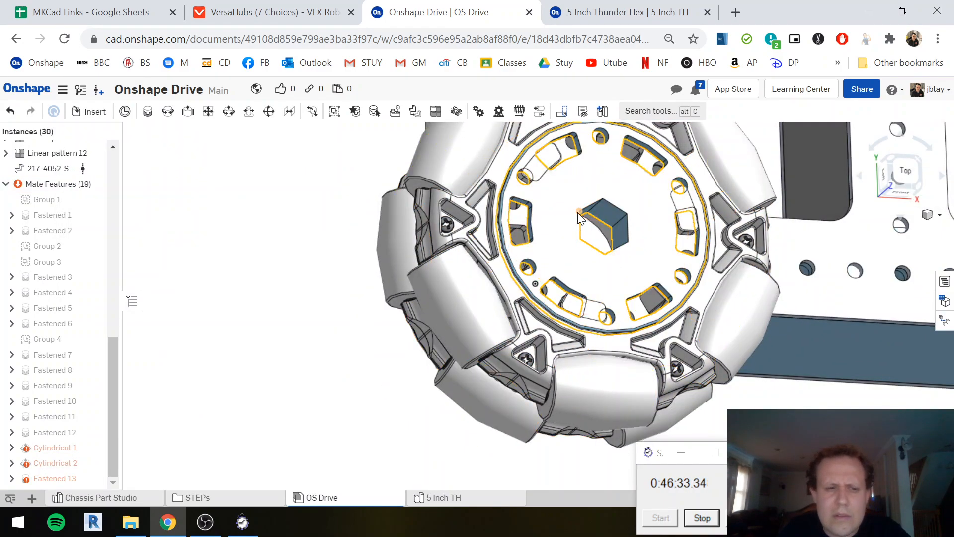
key(ctrl+z)
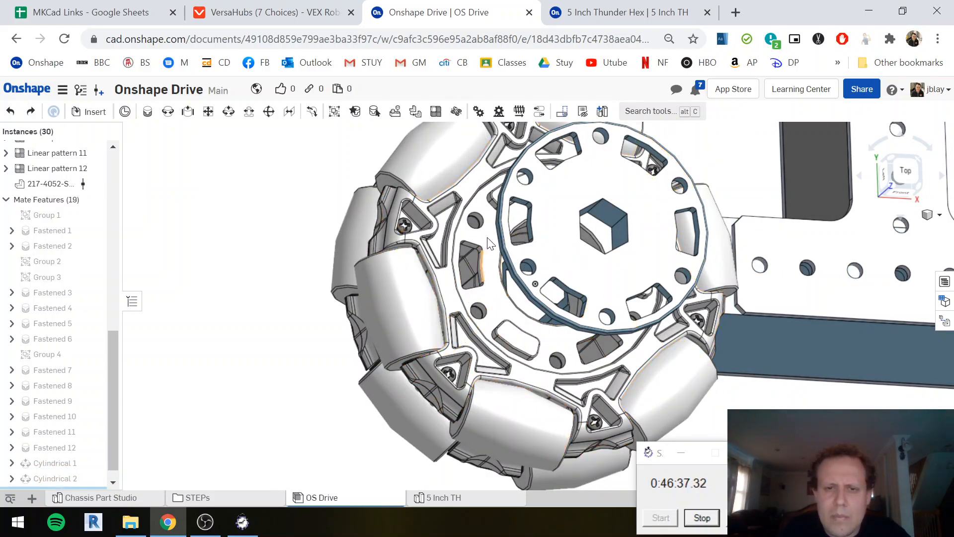
Add a Planar mate between the 217-6194 omni wheel's face and the inner face of the 217-2592 hub's flange
key(m)
click(506, 240)
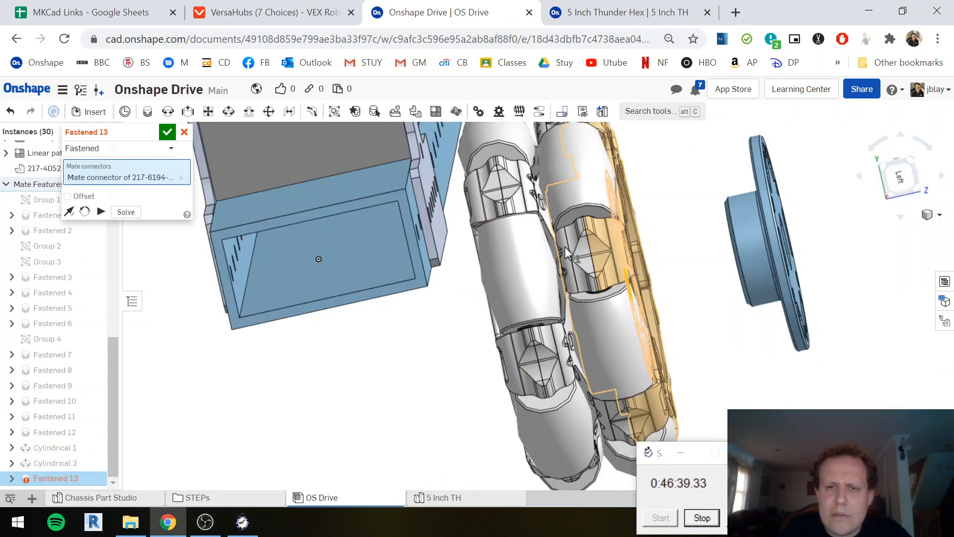
click(117, 151)
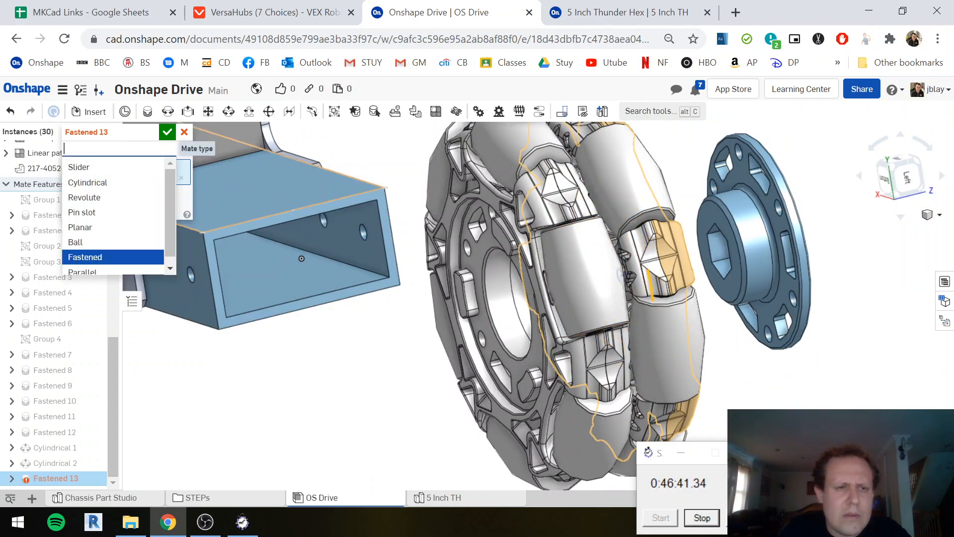
click(111, 227)
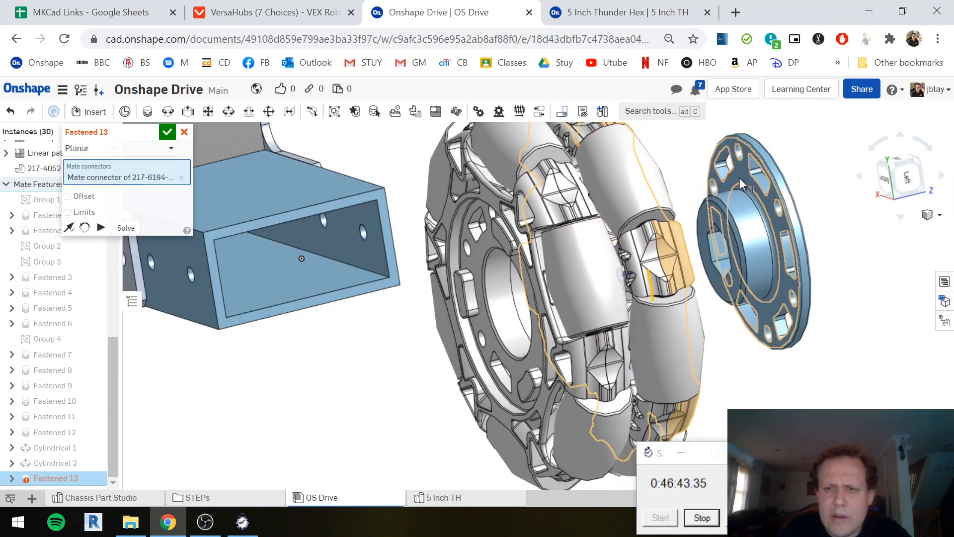
click(171, 135)
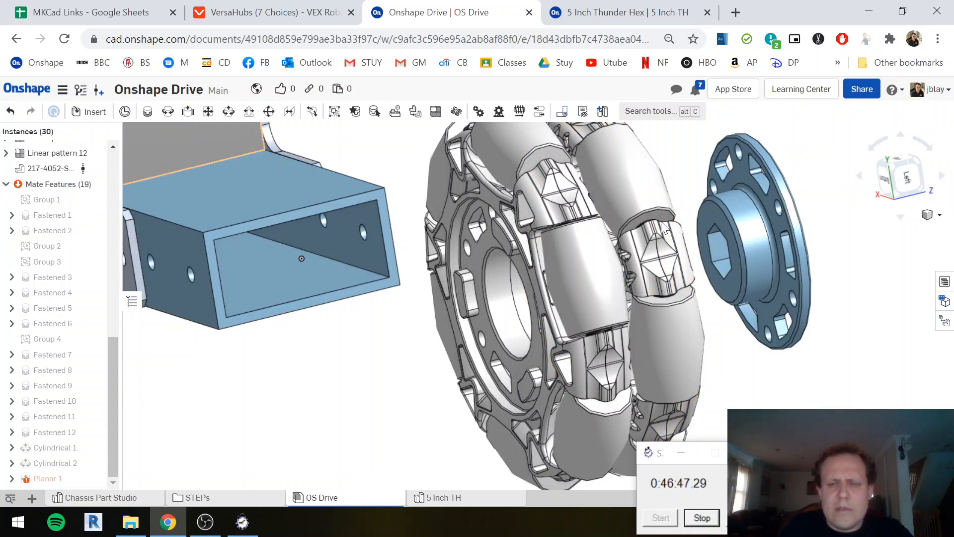
right_click(51, 480)
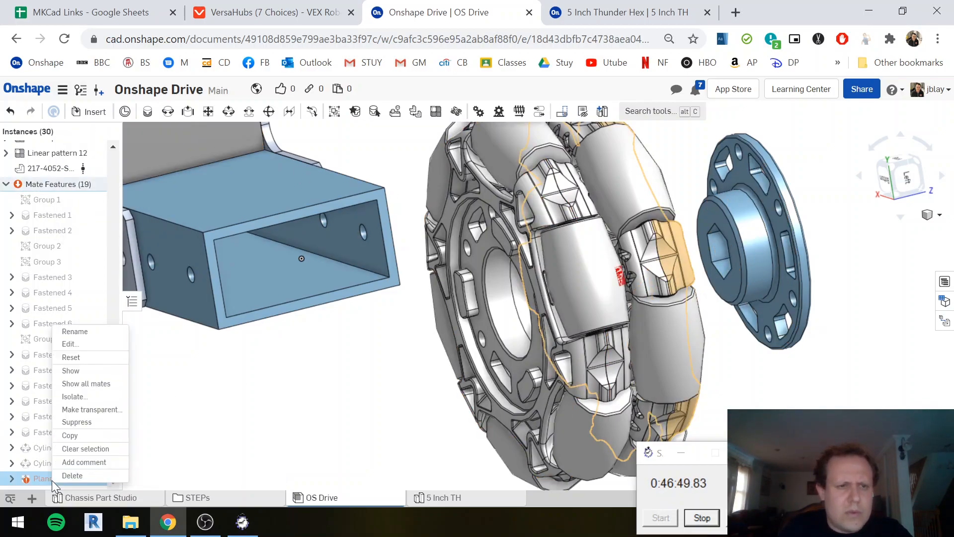
click(96, 348)
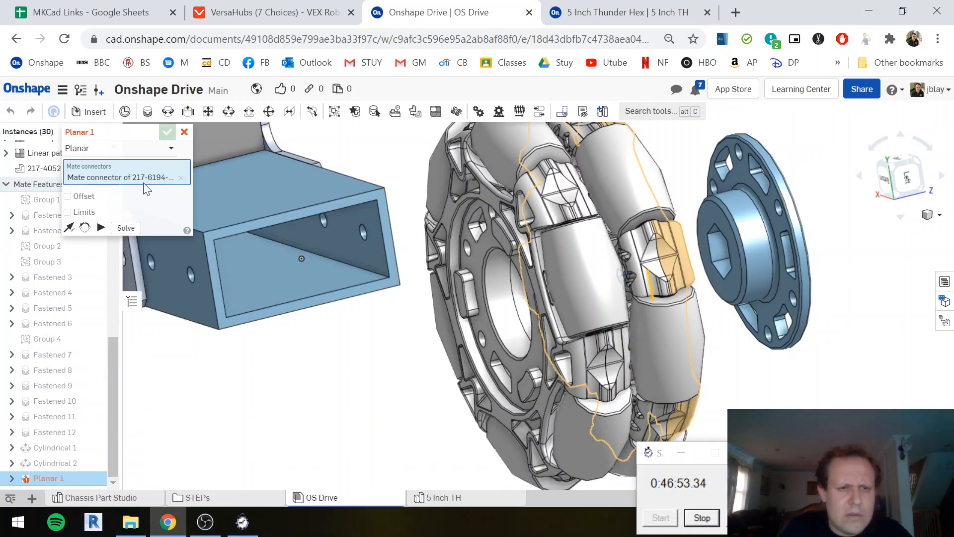
click(745, 176)
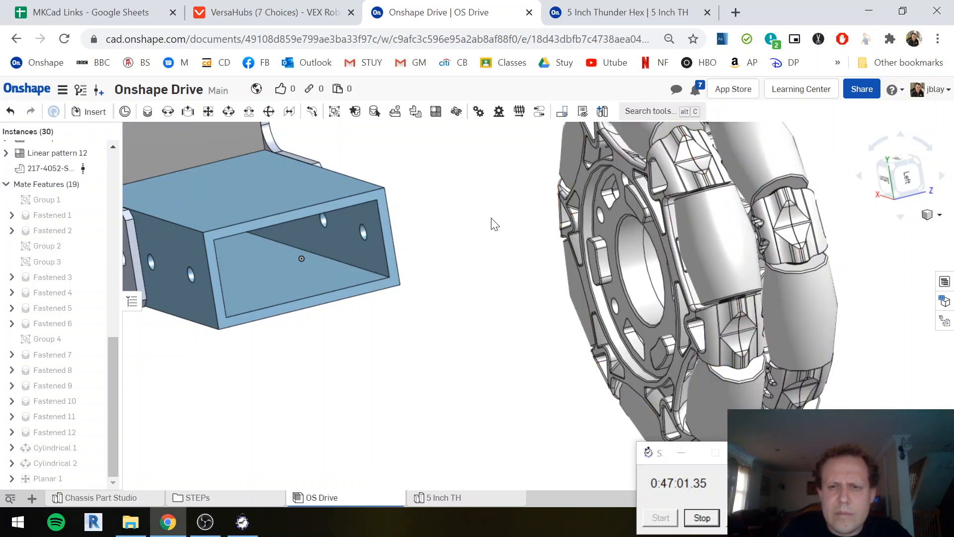
Copy the 217-2592 hub and paste a second instance beside the other face of the omni wheel
right_drag(852, 298, 576, 345)
click(597, 238)
click(577, 345)
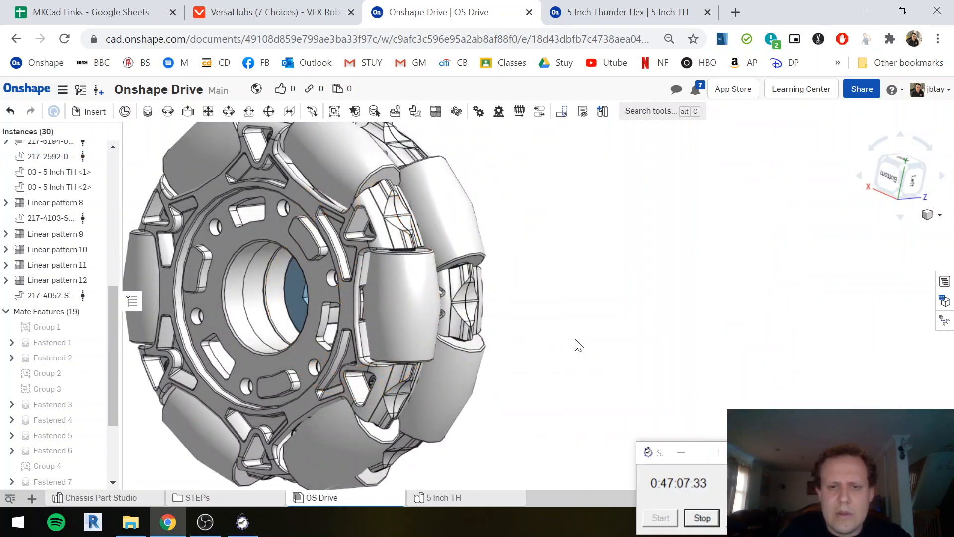
key(ctrl+v)
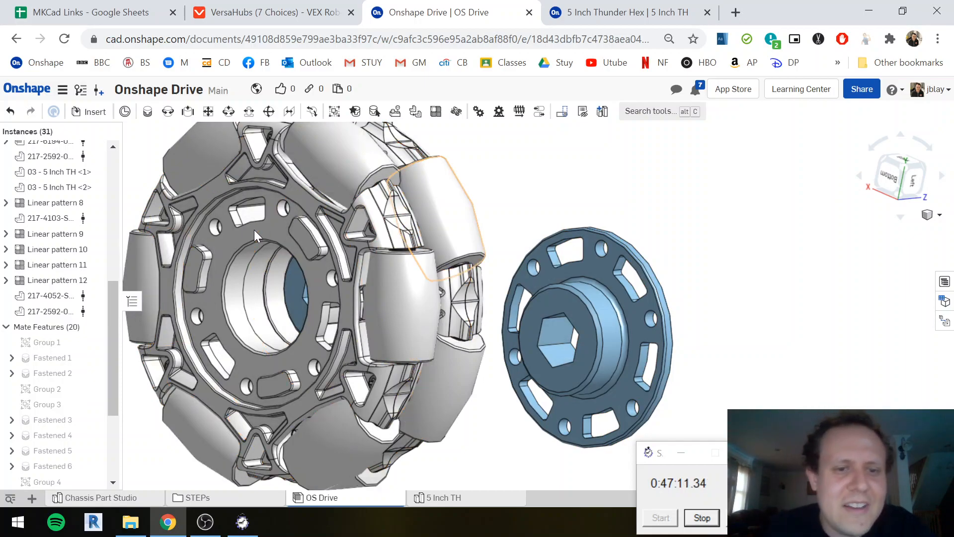
Add a Fastened mate between the bore edge of the 217-6194 omni wheel and the second 217-2592 hub
key(m)
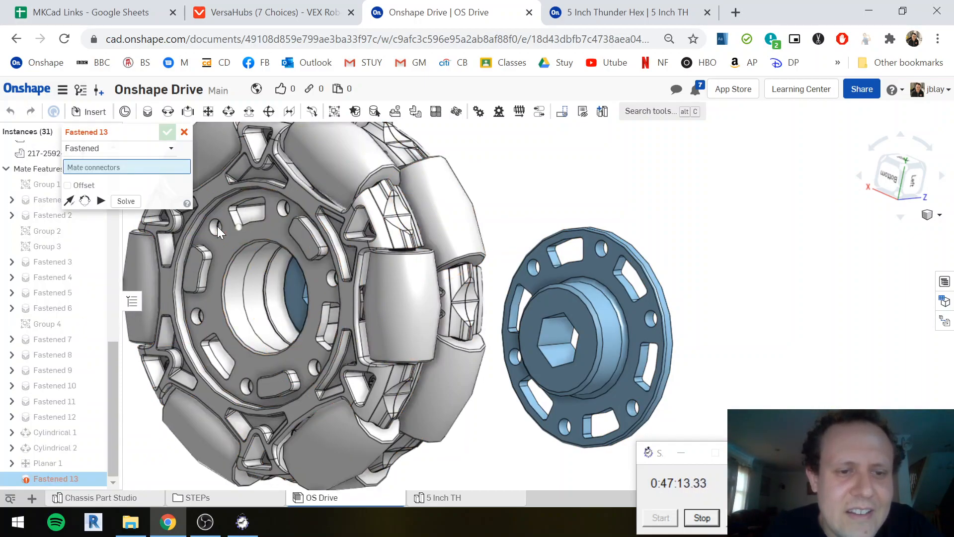
click(230, 258)
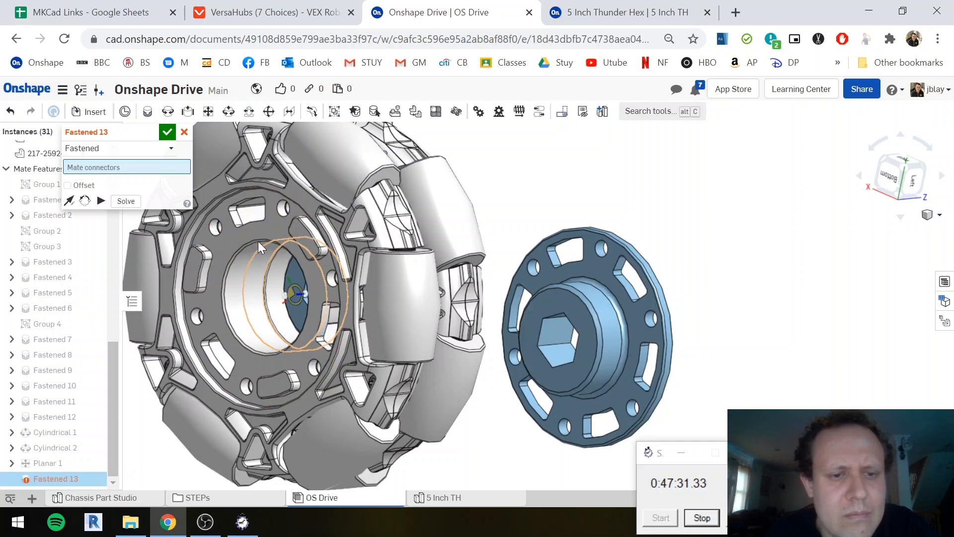
click(272, 240)
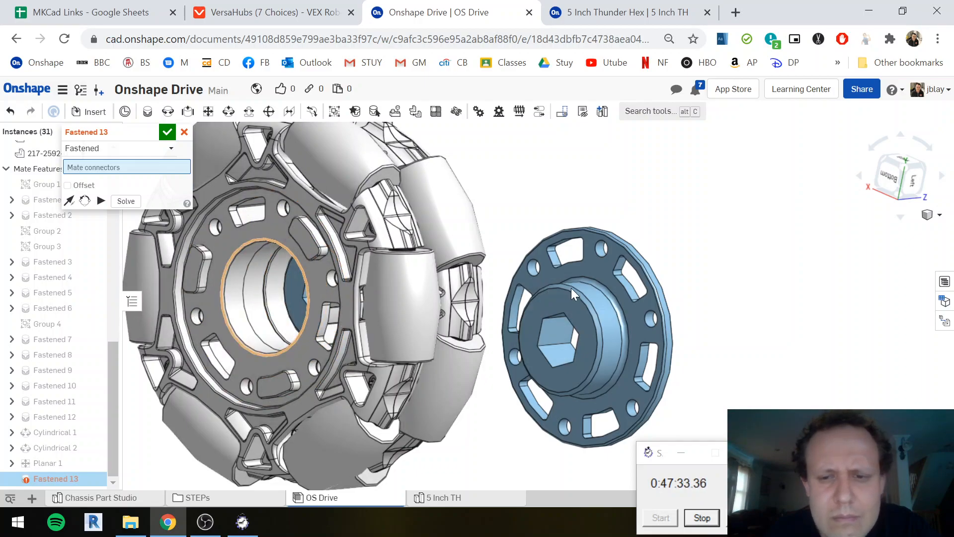
click(607, 291)
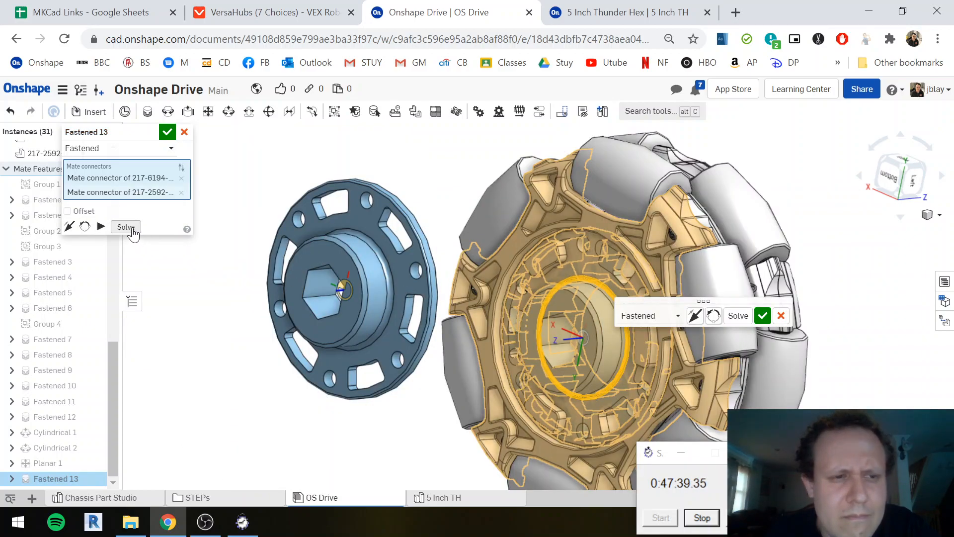
click(701, 318)
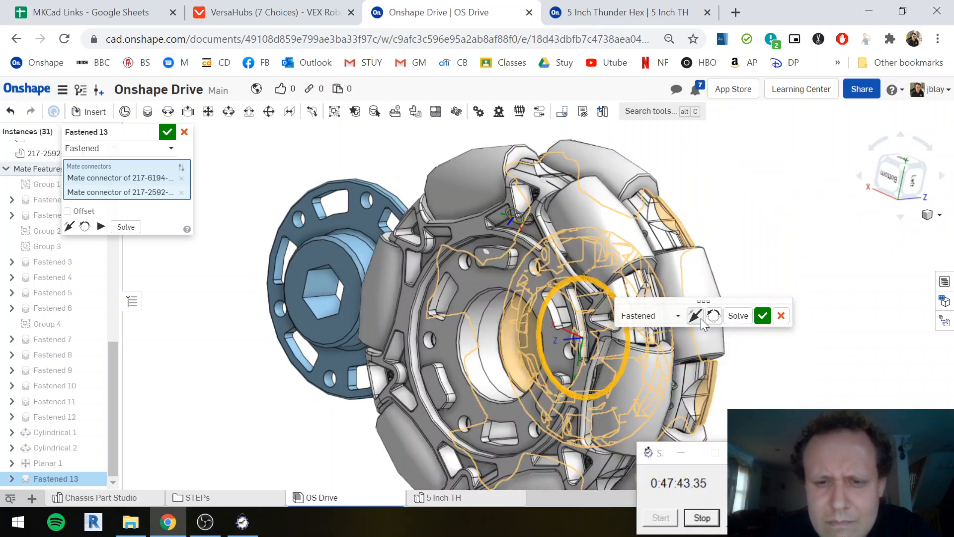
click(700, 318)
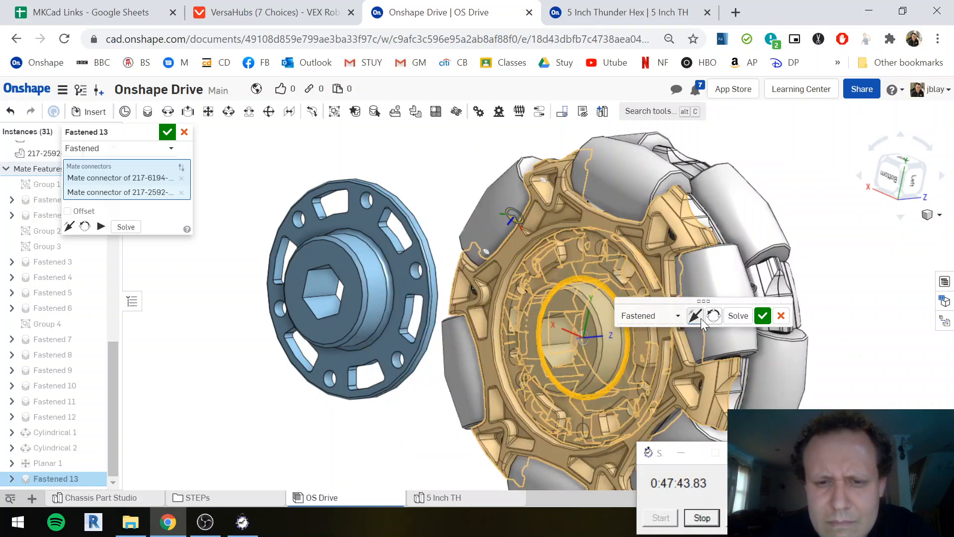
click(762, 316)
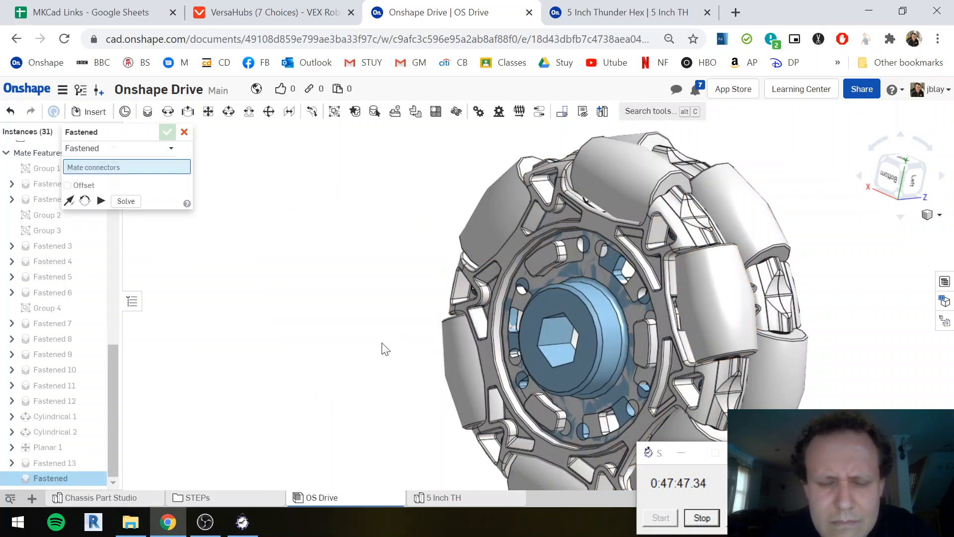
Edit the new Fastened mate between the omni wheel and second hub, and flip its primary axis
scroll(71, 480, up, 1)
double_click(64, 479)
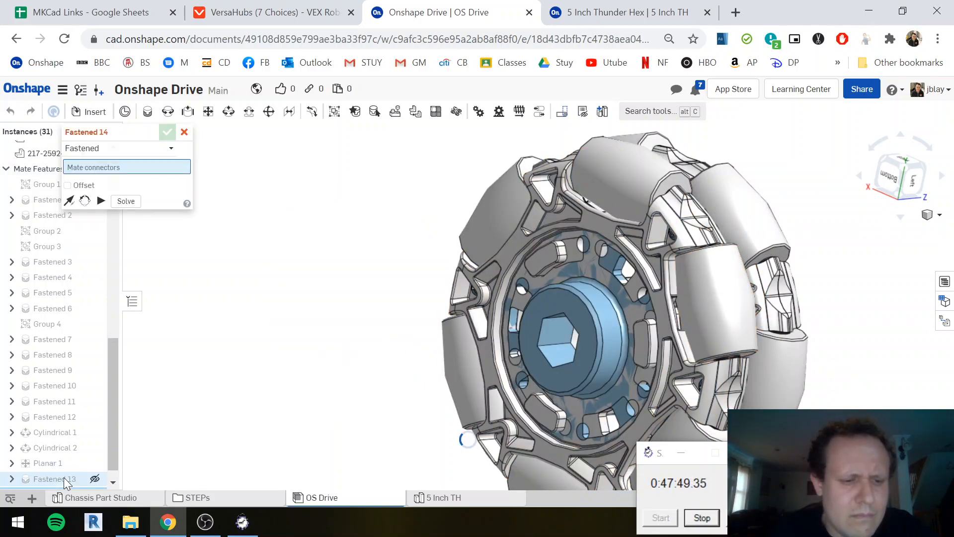
right_click(64, 479)
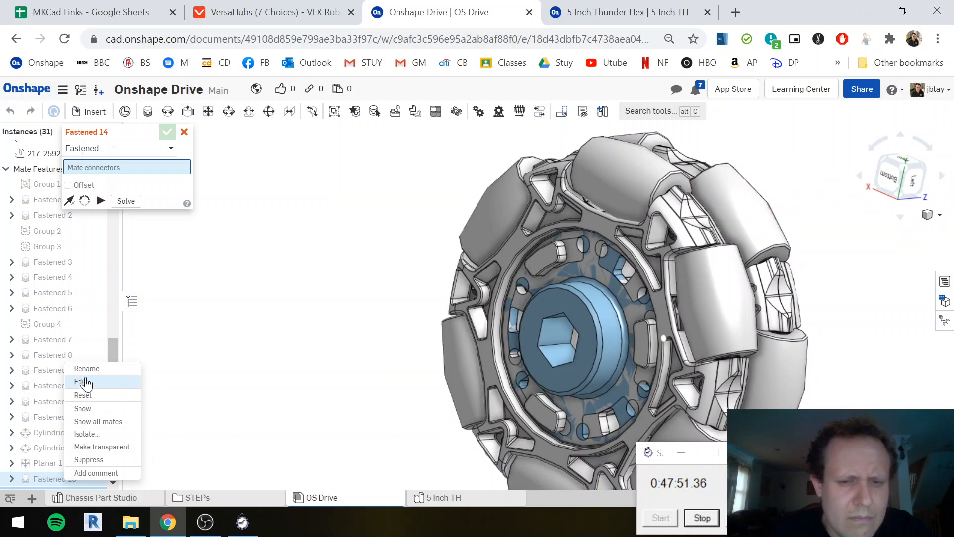
click(86, 381)
click(398, 387)
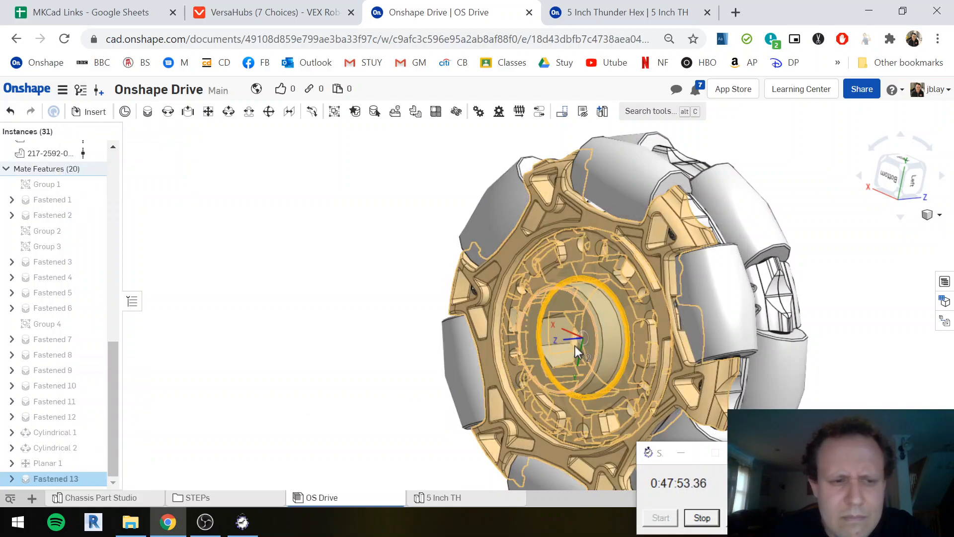
double_click(49, 479)
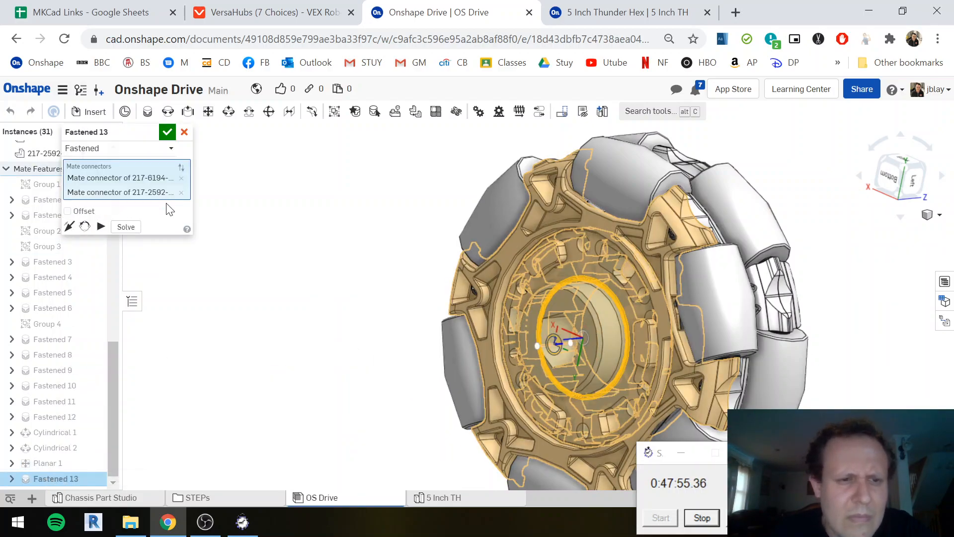
click(69, 227)
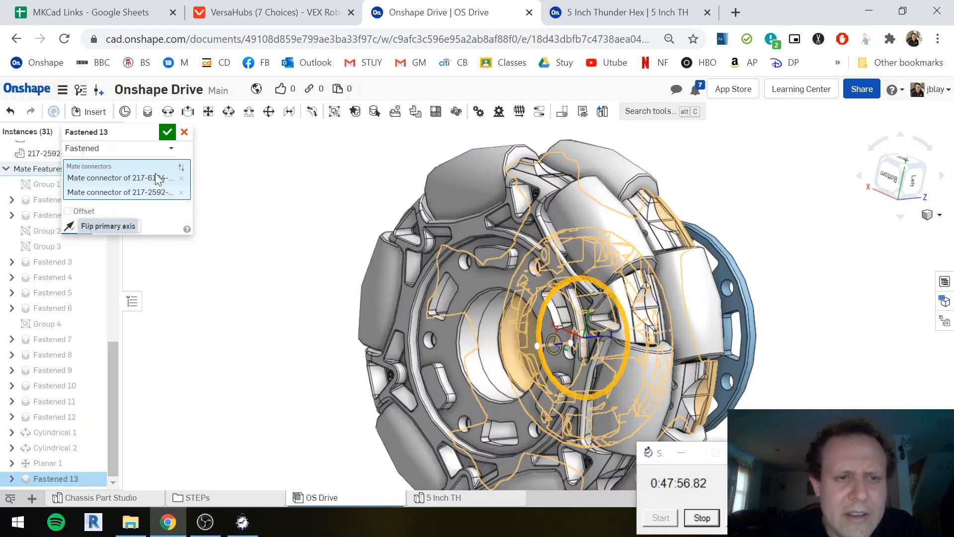
click(167, 133)
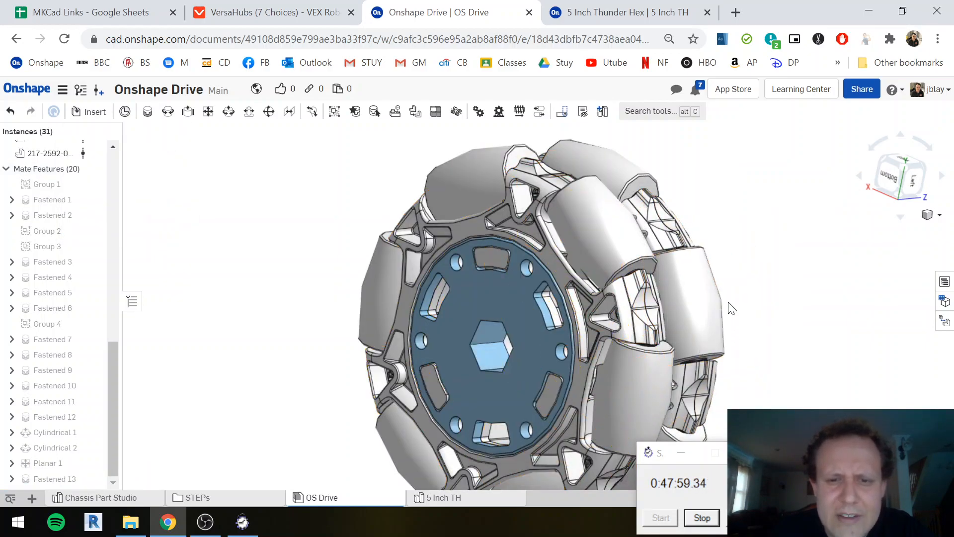
Start a Fastened mate joining the centre of the omni wheel's hub side to the 217-4103 pulley on the chassis shaft
scroll(580, 285, down, 5)
right_drag(473, 198, 484, 319)
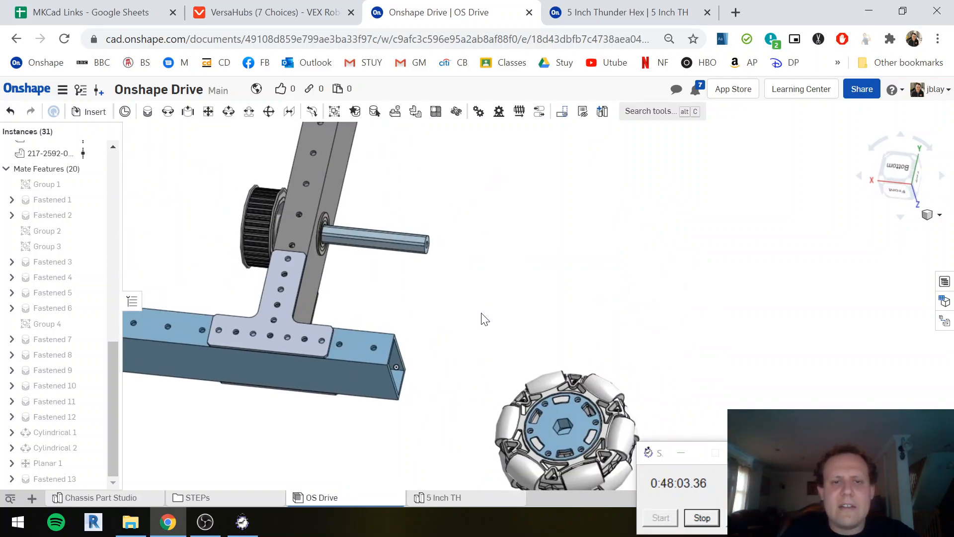
scroll(488, 313, down, 8)
scroll(510, 315, up, 2)
scroll(517, 312, up, 2)
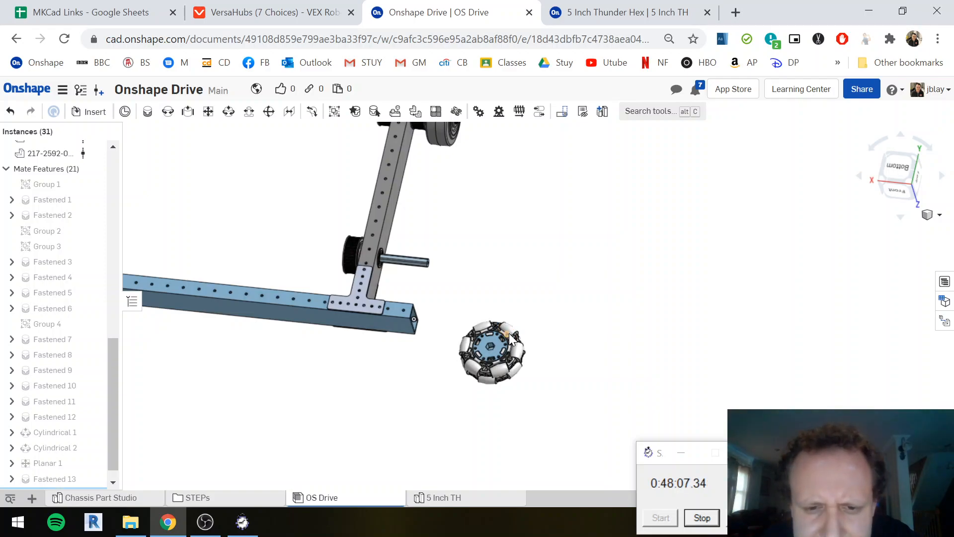
scroll(512, 340, up, 5)
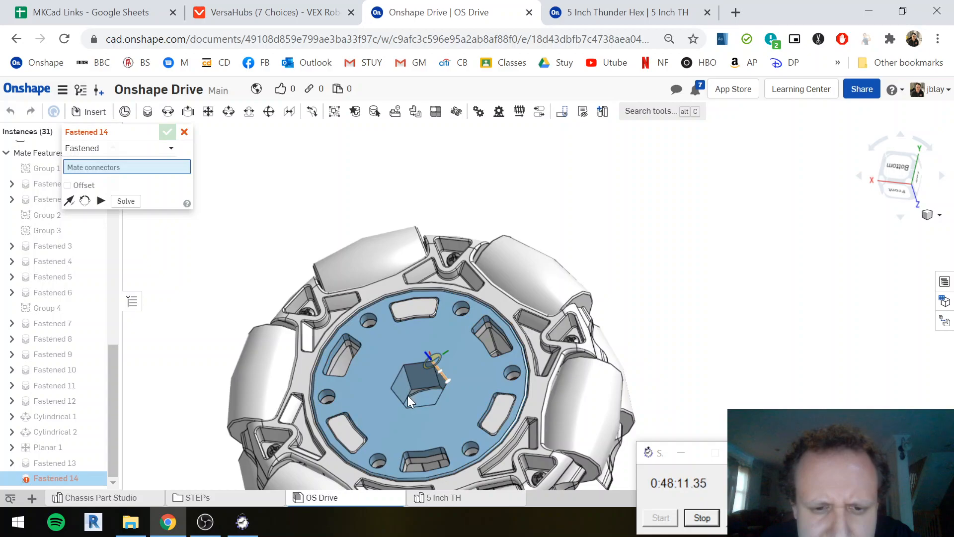
click(381, 302)
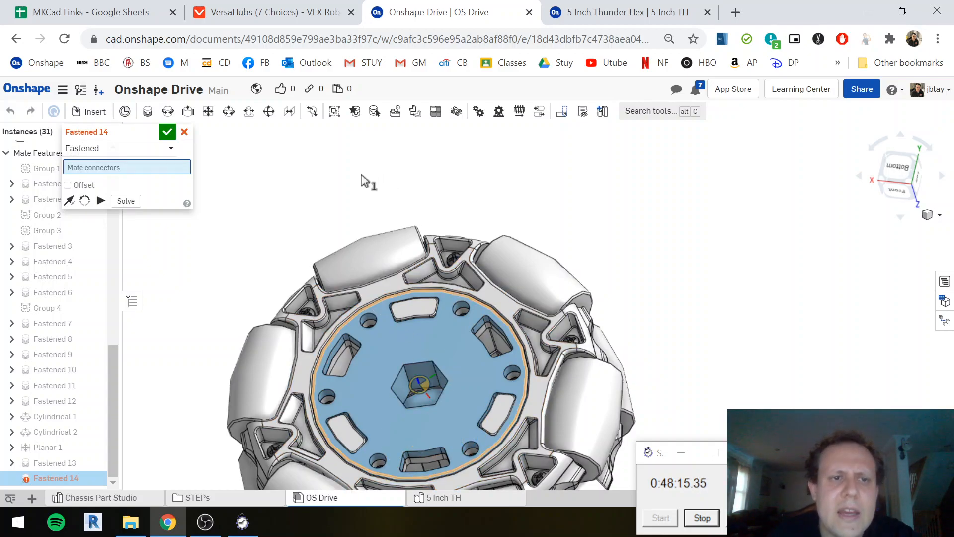
scroll(356, 180, down, 5)
scroll(354, 176, down, 3)
middle_drag(354, 179, 347, 426)
scroll(359, 218, up, 5)
scroll(359, 221, up, 5)
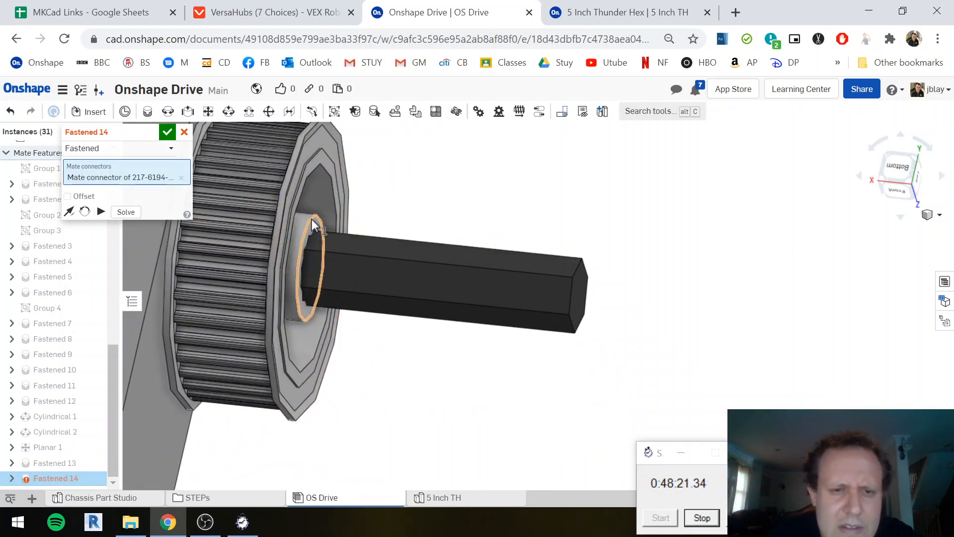
click(313, 225)
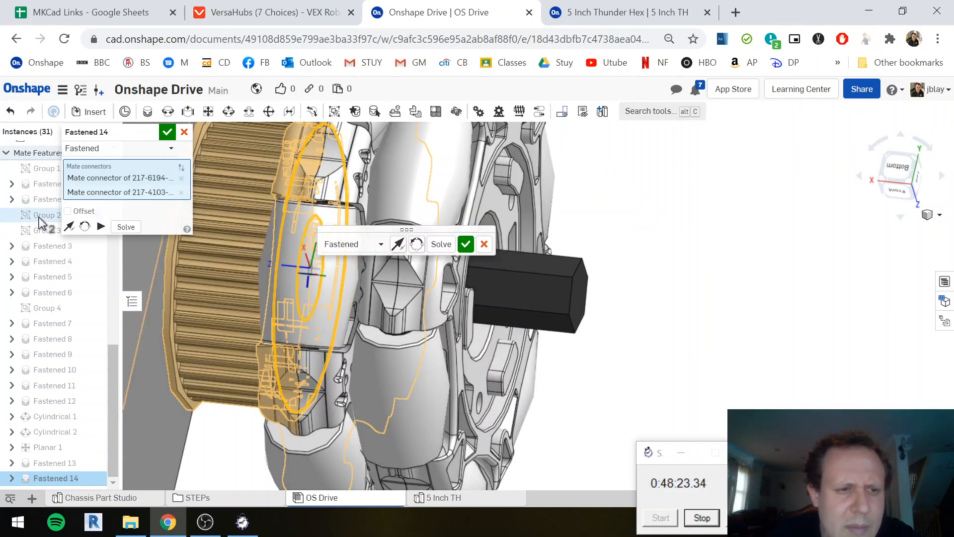
Offset the omni wheel's Fastened mate by -0.125 in along Z from the pulley and accept it
click(68, 211)
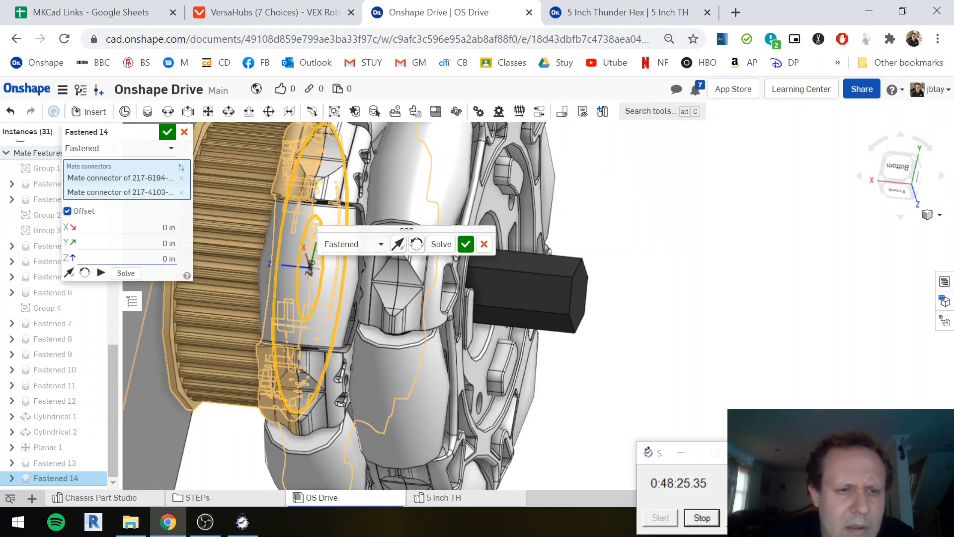
click(150, 259)
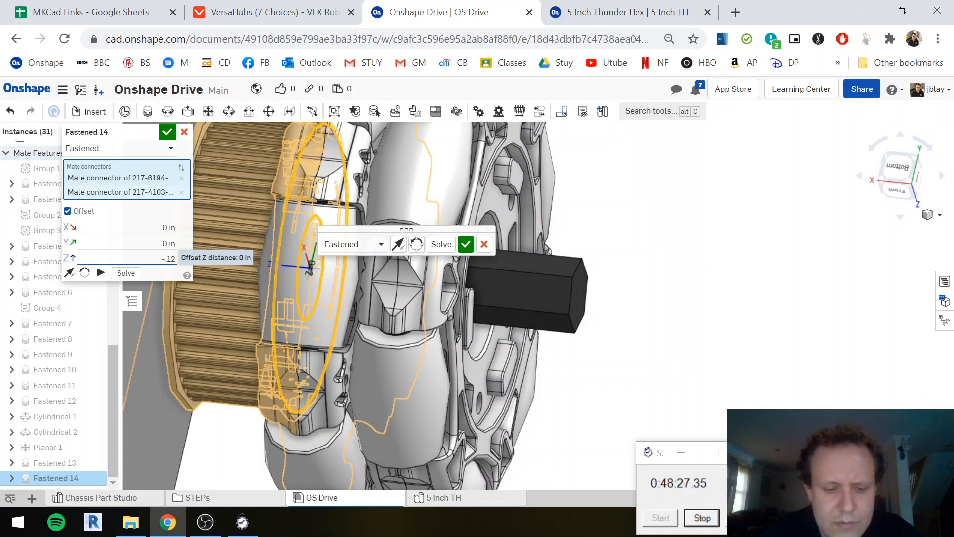
text(-.125)
key(Return)
scroll(455, 239, up, 3)
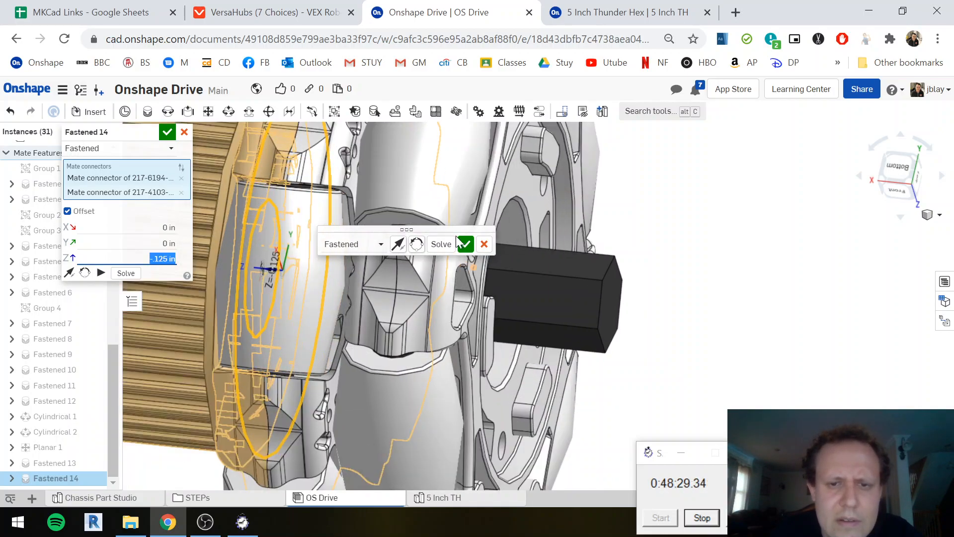
click(464, 247)
scroll(464, 247, down, 3)
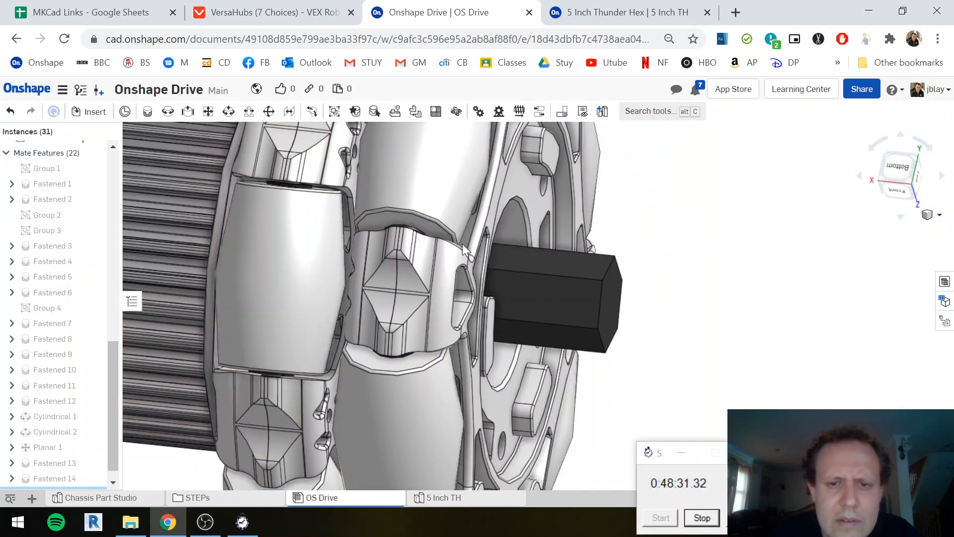
scroll(699, 300, down, 4)
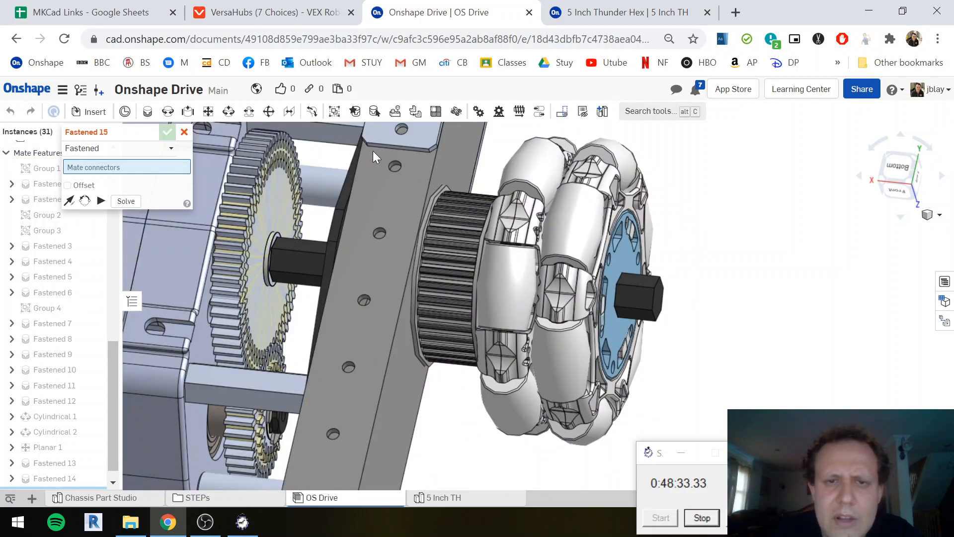
click(183, 132)
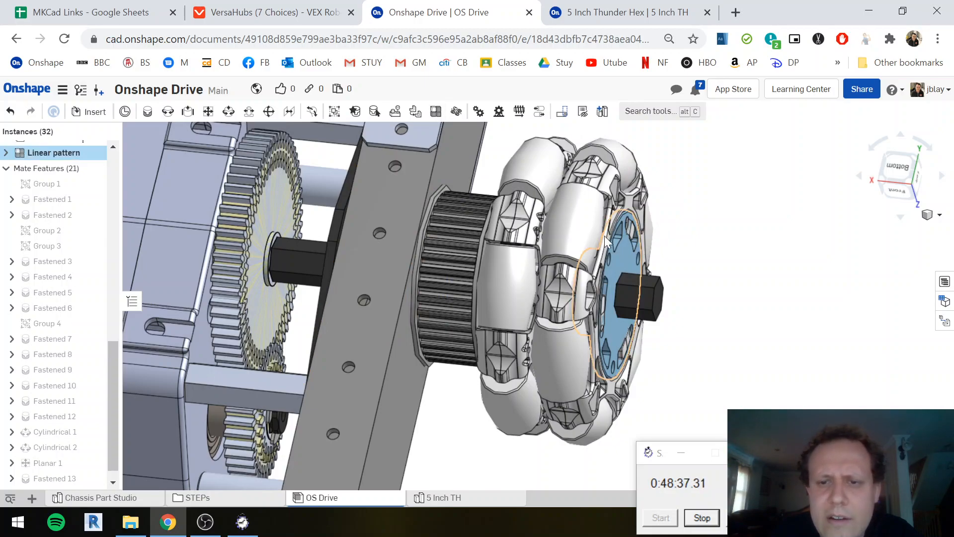
Select the 217-6194 omni wheel and both 217-2592 hubs as the instances of a new linear pattern
click(622, 253)
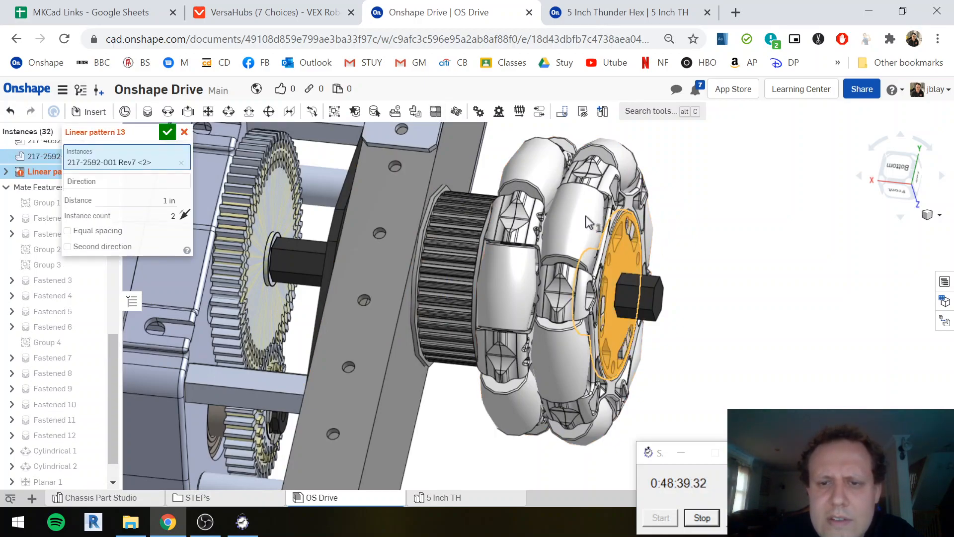
click(587, 216)
right_drag(601, 219, 647, 239)
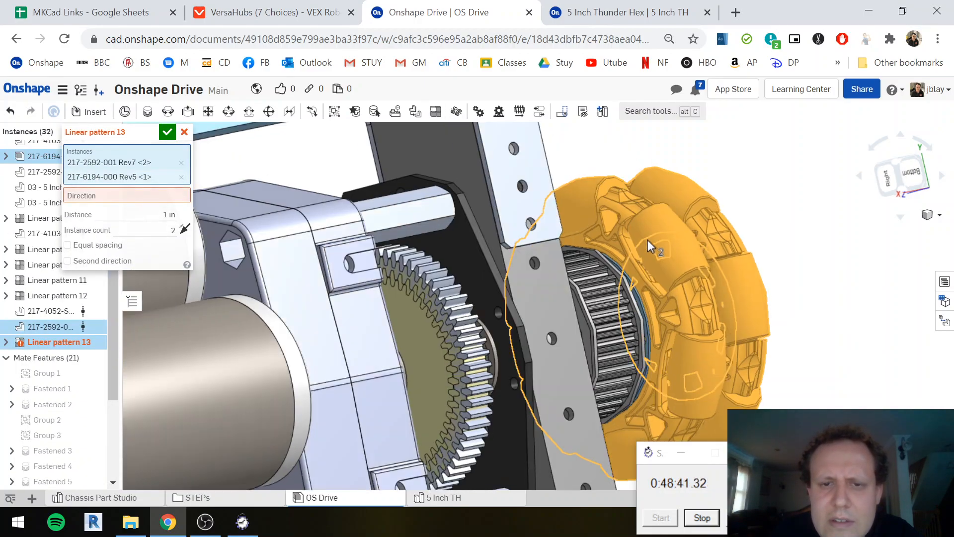
scroll(647, 303, up, 5)
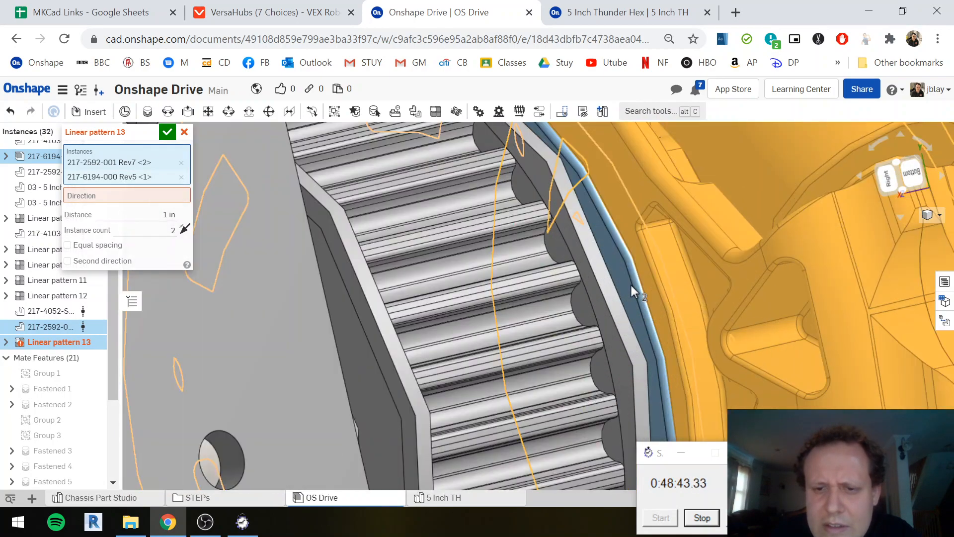
click(628, 286)
scroll(628, 287, down, 5)
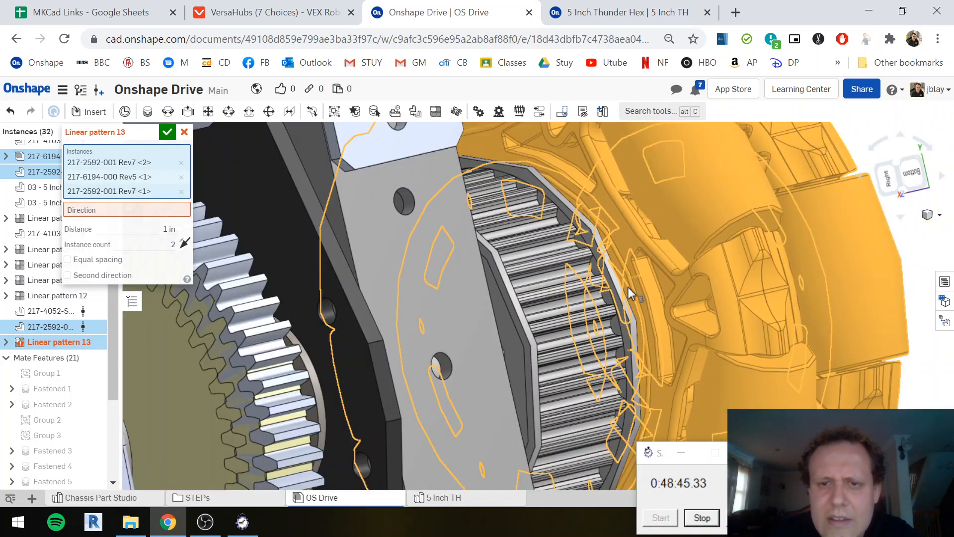
scroll(622, 287, down, 3)
Set the linear pattern's first direction along the long edge of the Part 3 side rail, with a distance of 21 in
click(162, 211)
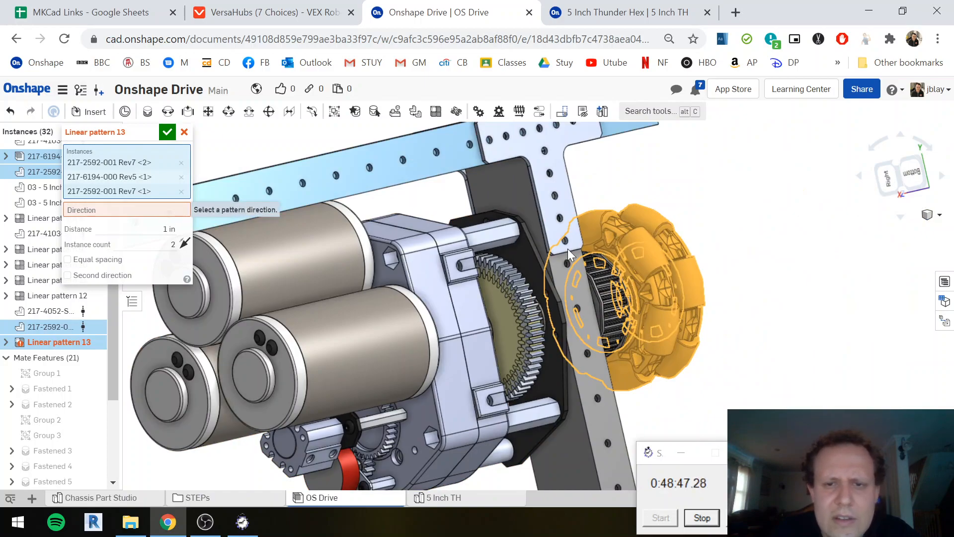
click(550, 266)
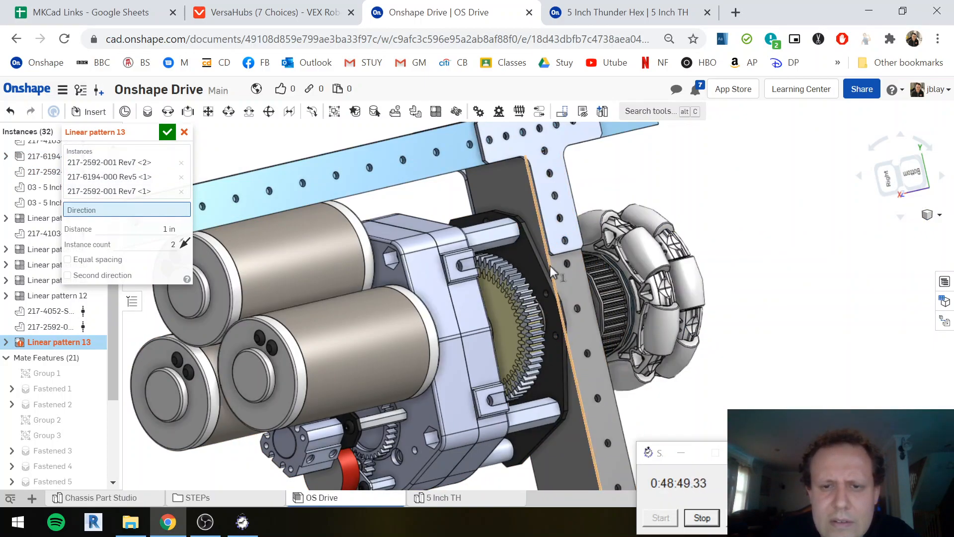
scroll(563, 297, down, 10)
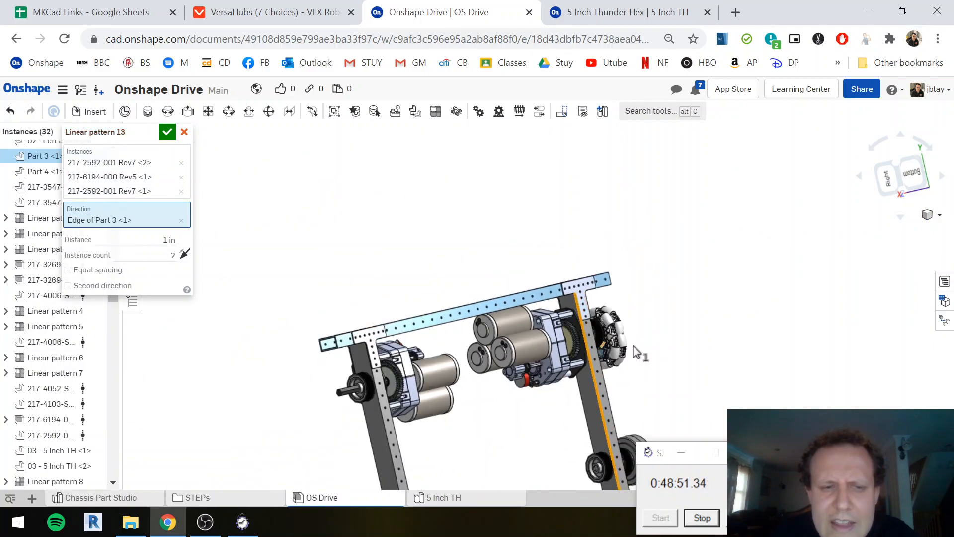
middle_drag(634, 283, 625, 246)
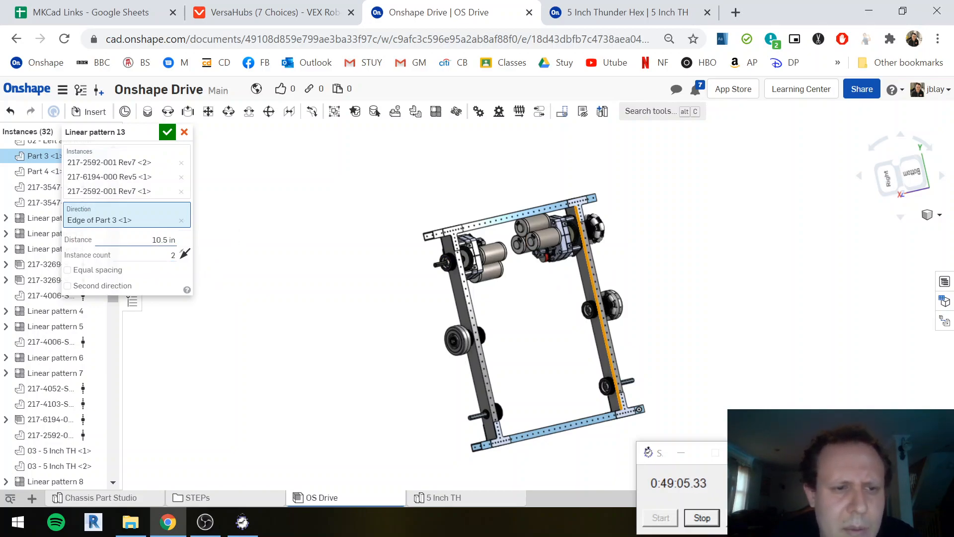
click(163, 239)
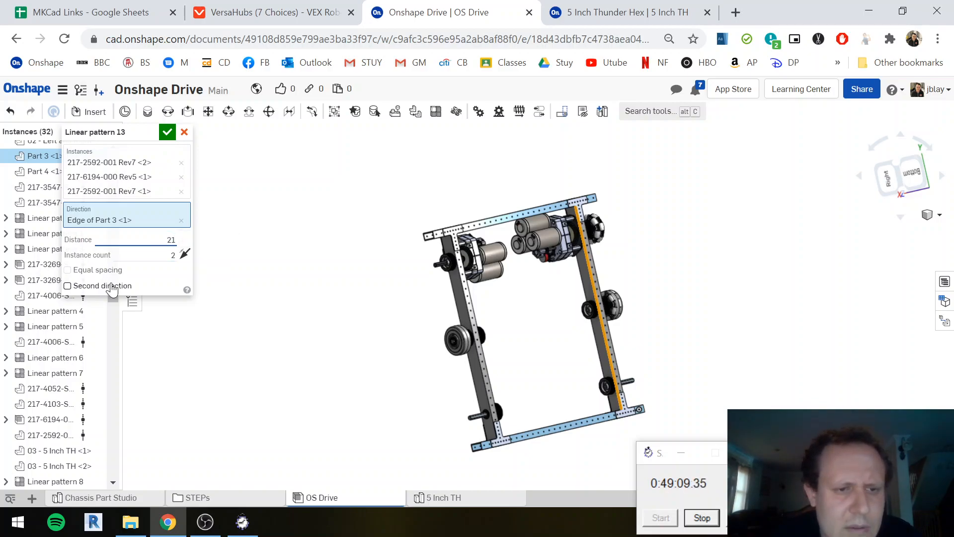
Add a second pattern direction along the Part 4 cross rail's edge with 2 instances, and flip it towards the opposite side rail
click(112, 287)
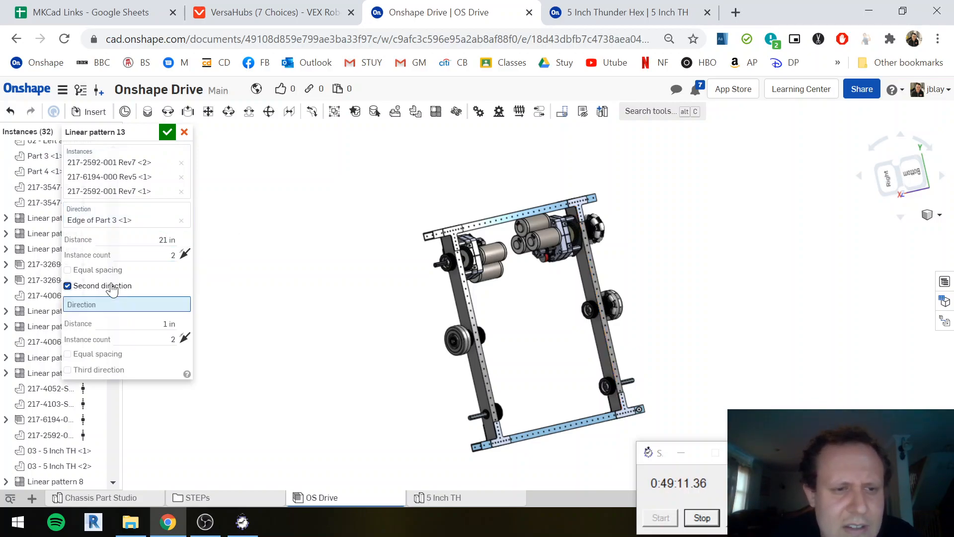
click(131, 311)
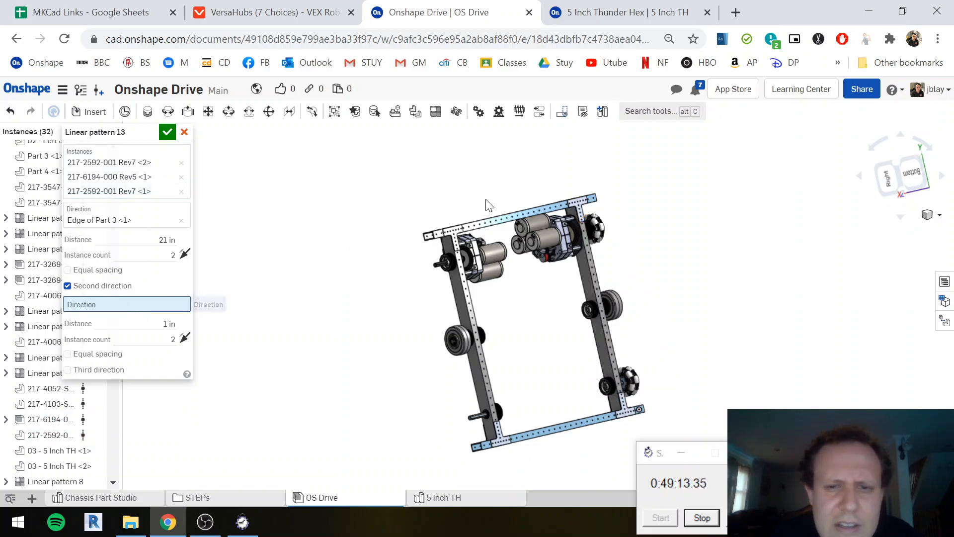
click(514, 213)
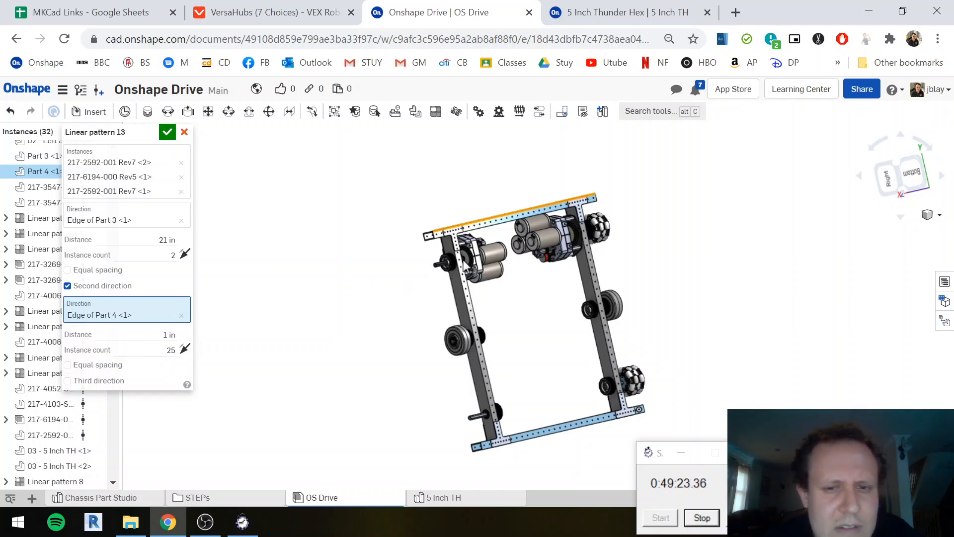
scroll(459, 258, up, 2)
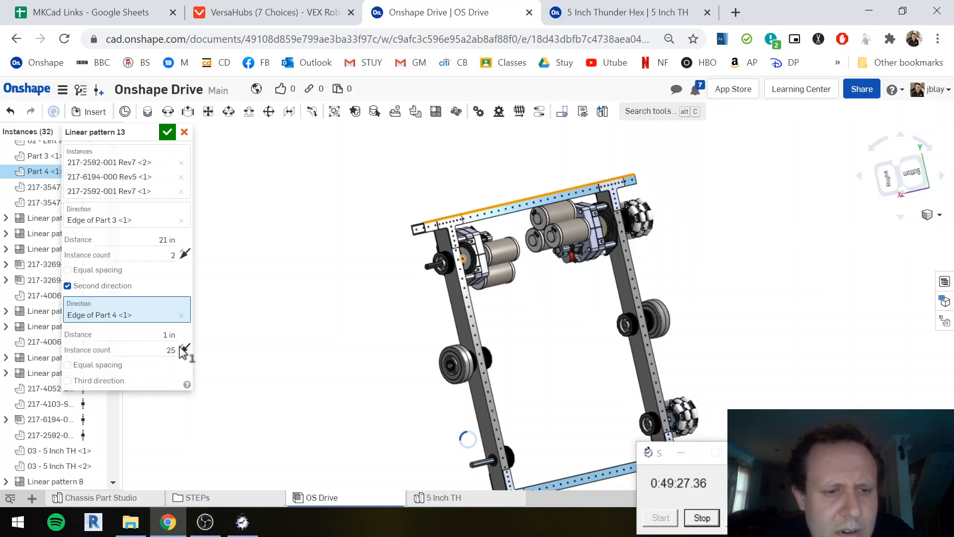
click(185, 349)
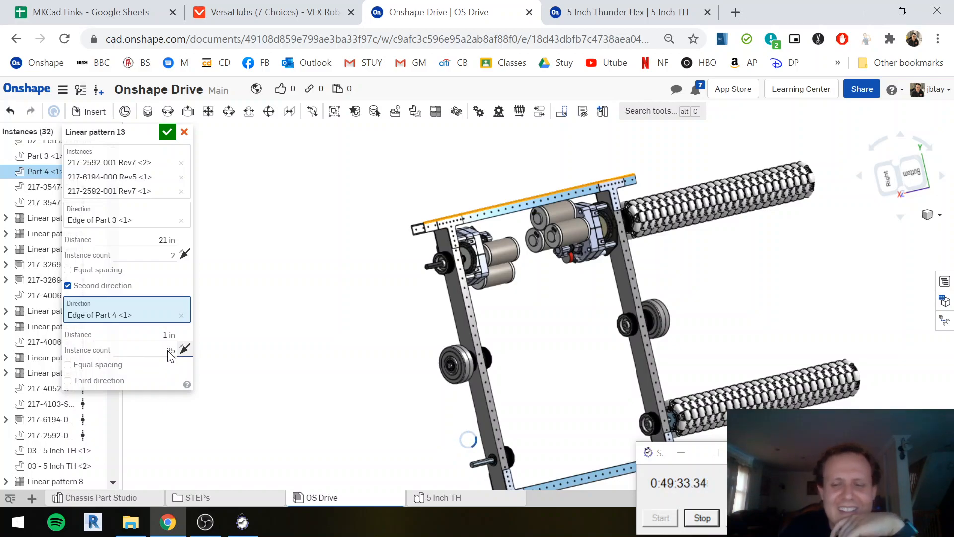
click(169, 350)
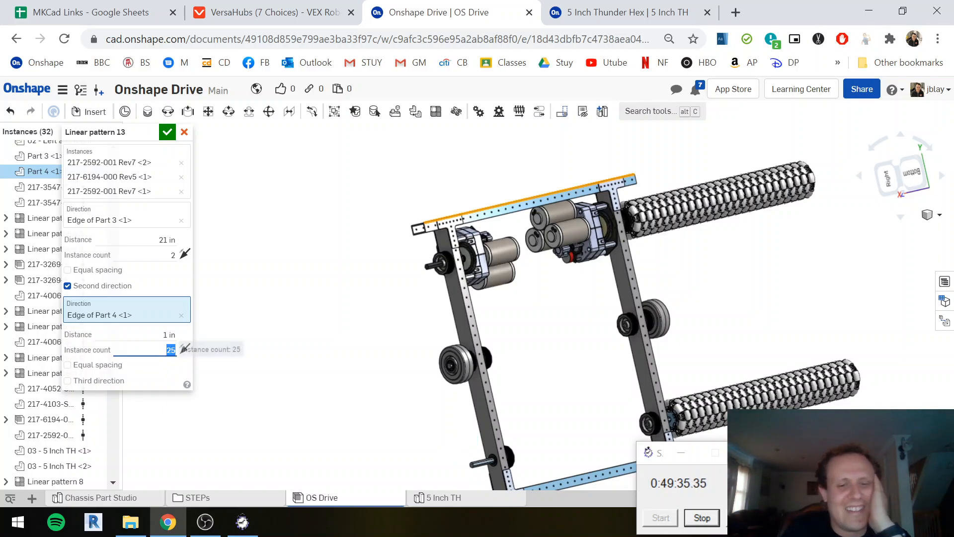
text(2)
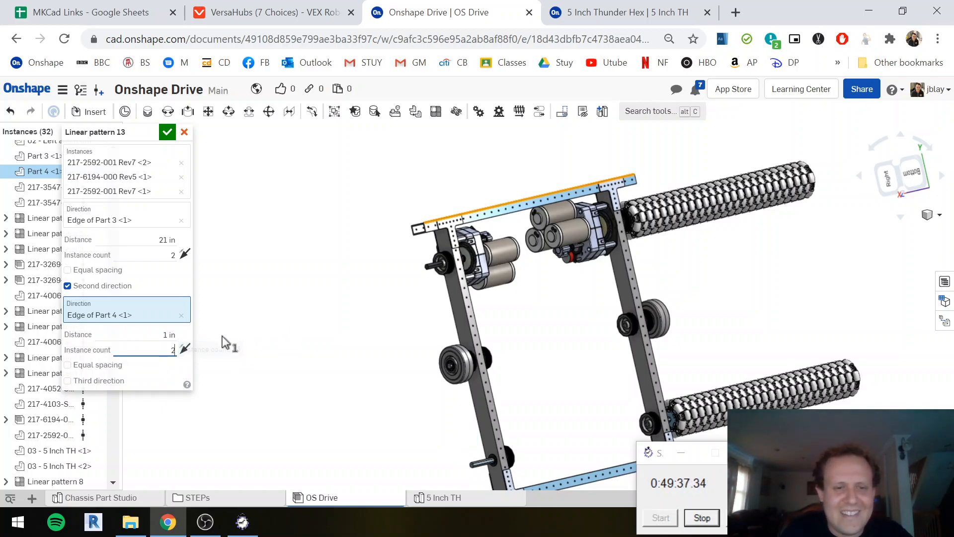
click(187, 350)
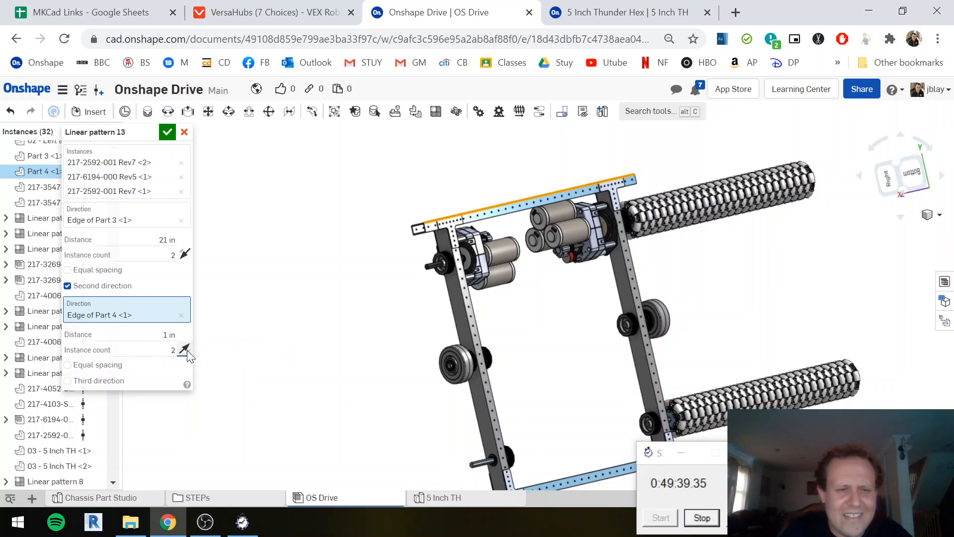
Try a distance of 25 in for the pattern's second direction
click(169, 334)
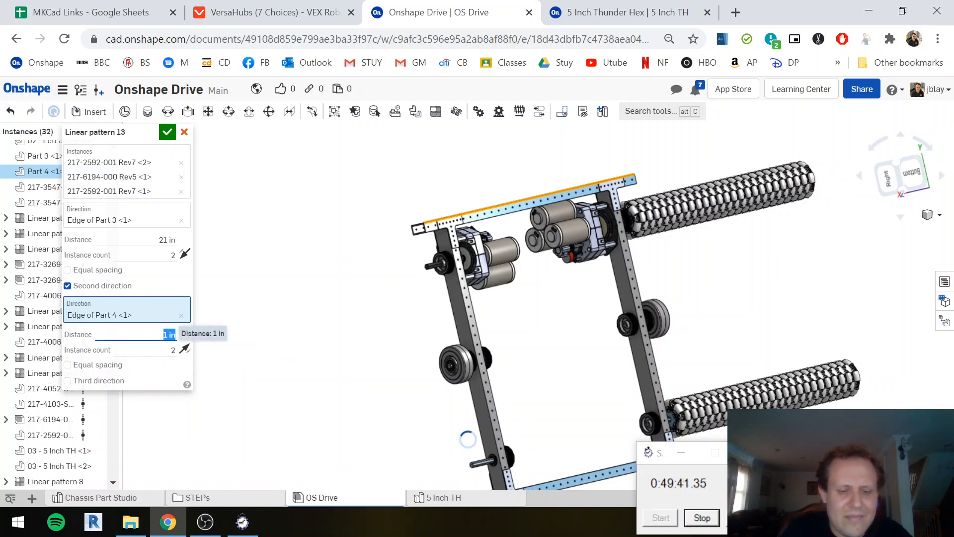
text(25)
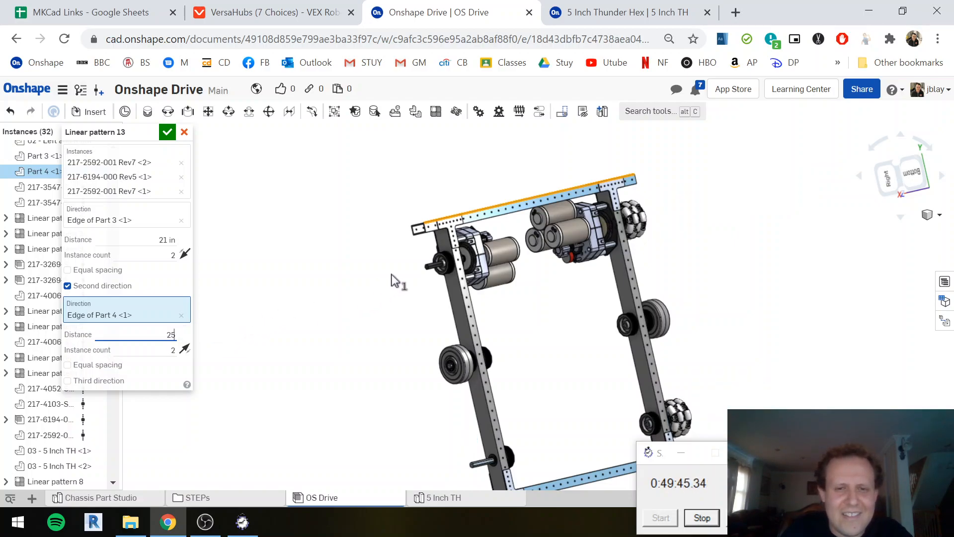
scroll(496, 296, up, 3)
scroll(498, 289, up, 2)
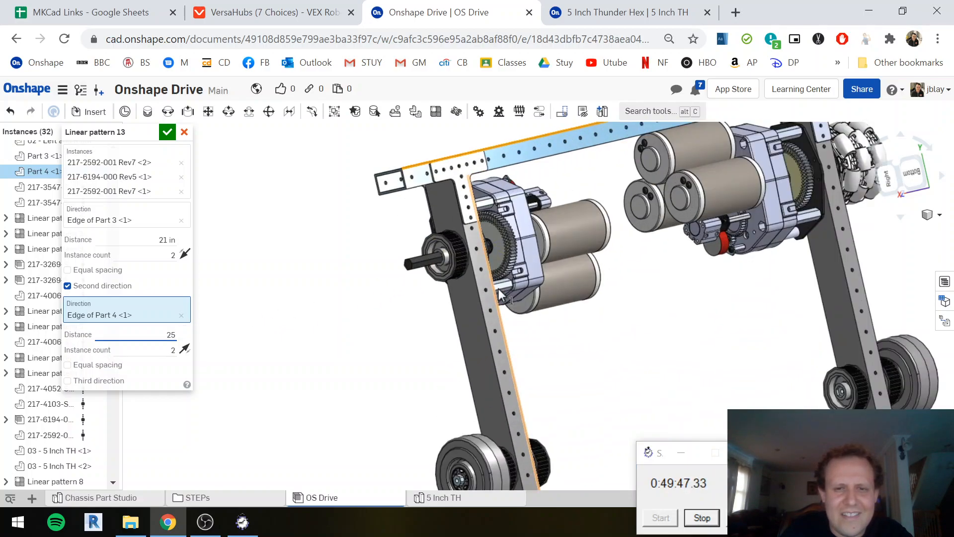
key(Return)
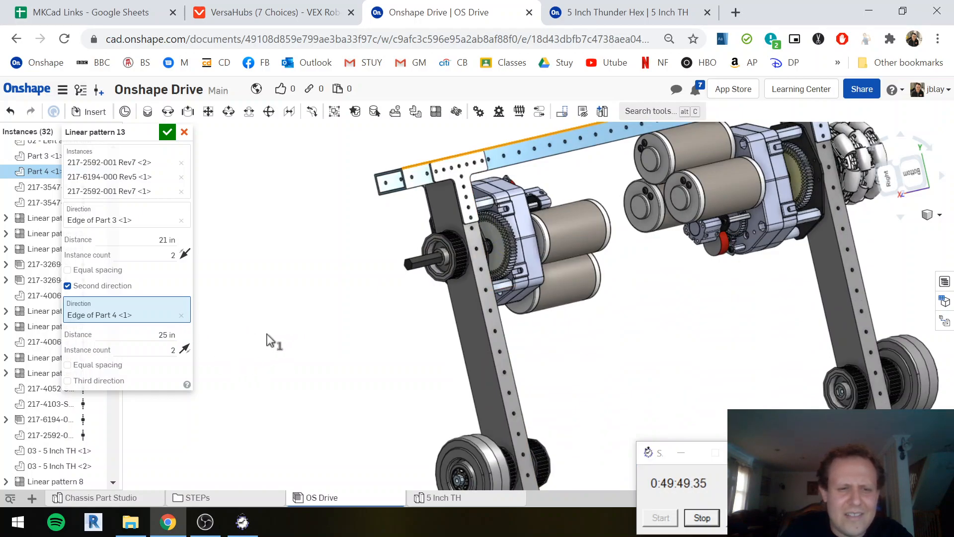
Try a distance of 28 in for the second direction, to place the wheels outside the opposite rail
click(167, 335)
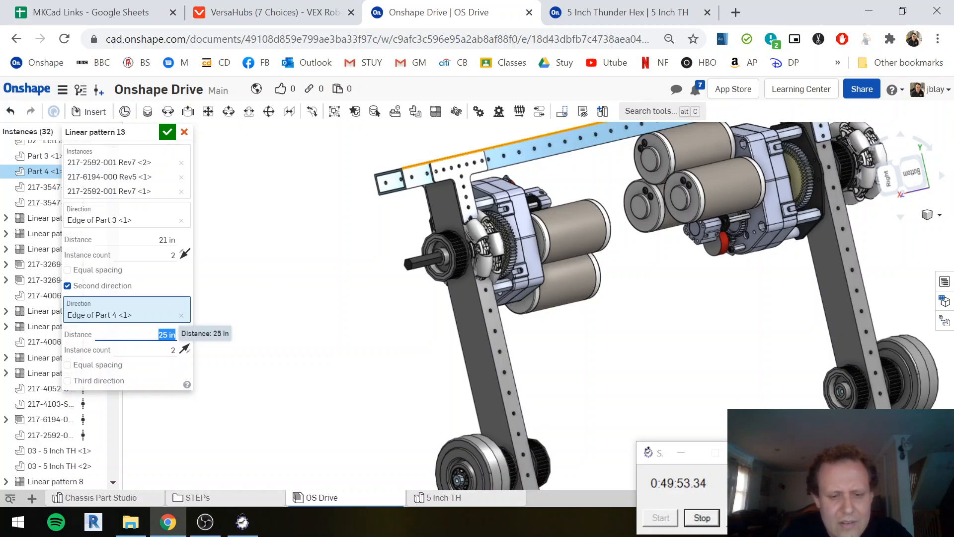
key(Return)
click(167, 335)
text(28)
key(Return)
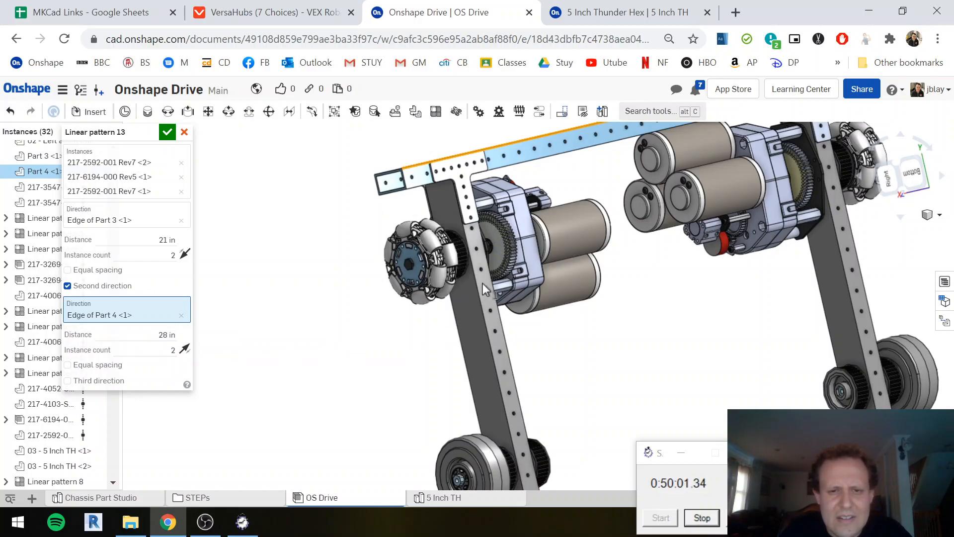
Set the second direction's distance to 27.75 in and accept the linear pattern of omni wheels and hubs
right_drag(453, 288, 442, 318)
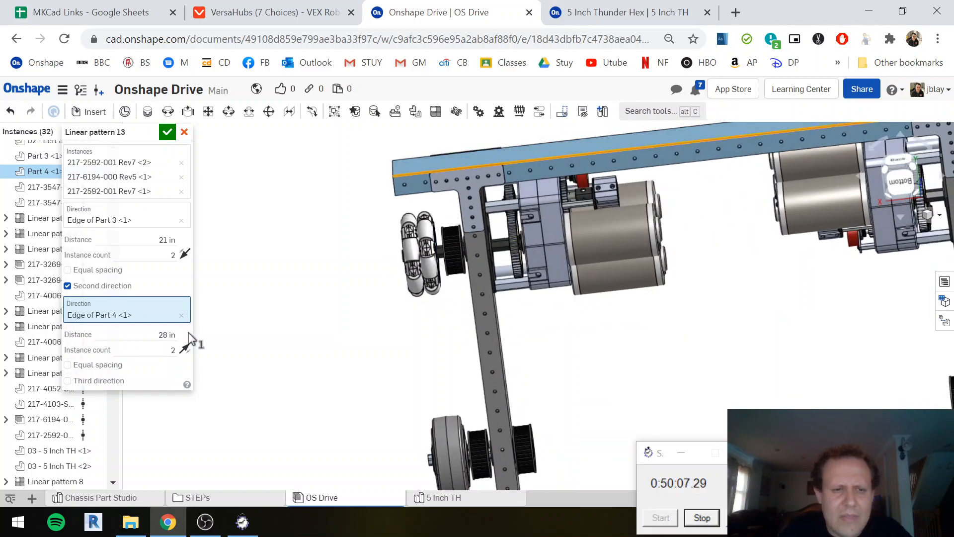
click(173, 335)
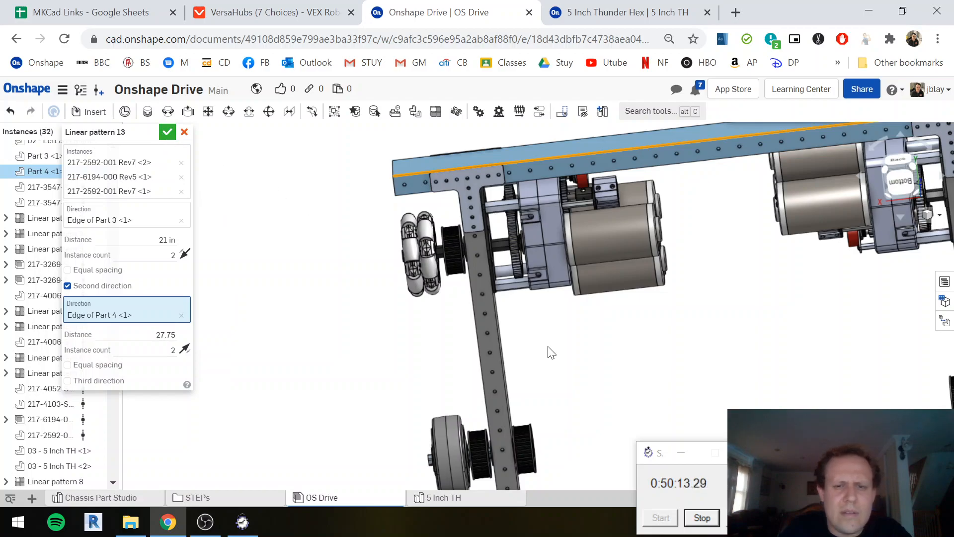
click(165, 133)
scroll(598, 393, down, 10)
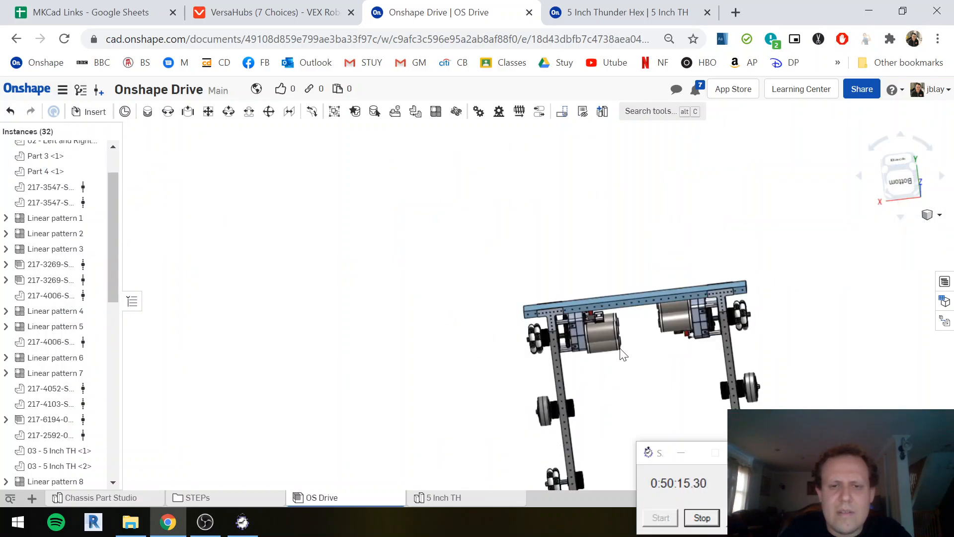
Stop the stopwatch and view the whole drive assembly in an isometric orientation
click(702, 517)
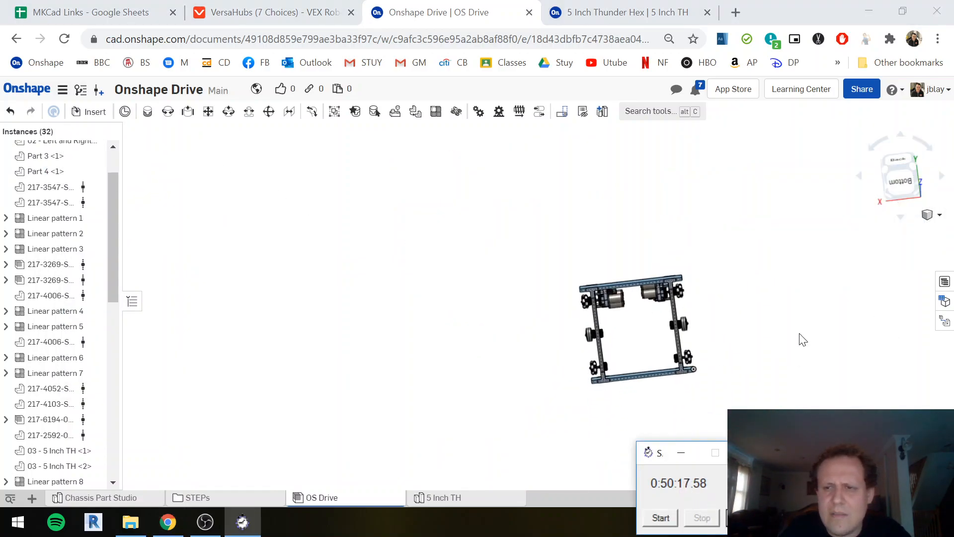
click(889, 175)
right_drag(678, 261, 733, 221)
key(shift+7)
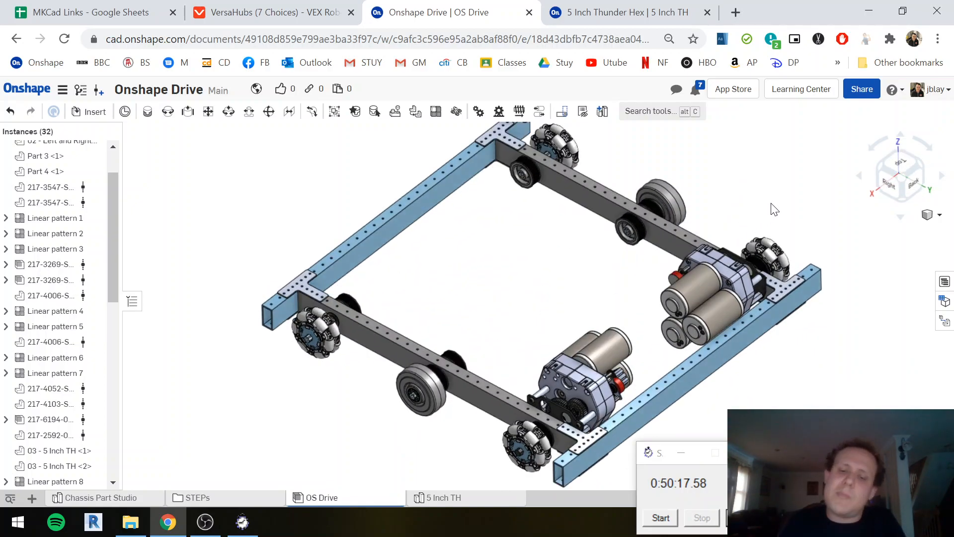
scroll(780, 211, down, 2)
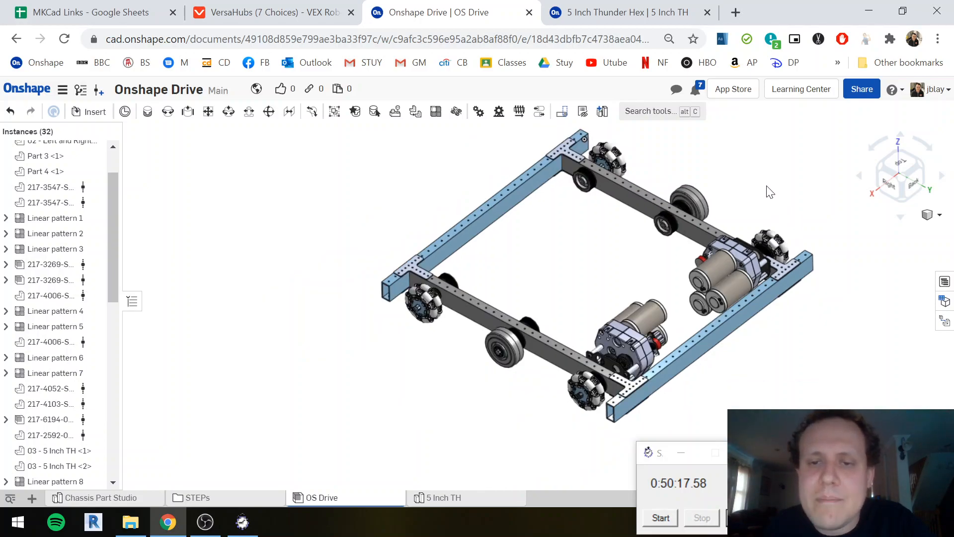
middle_drag(753, 193, 747, 200)
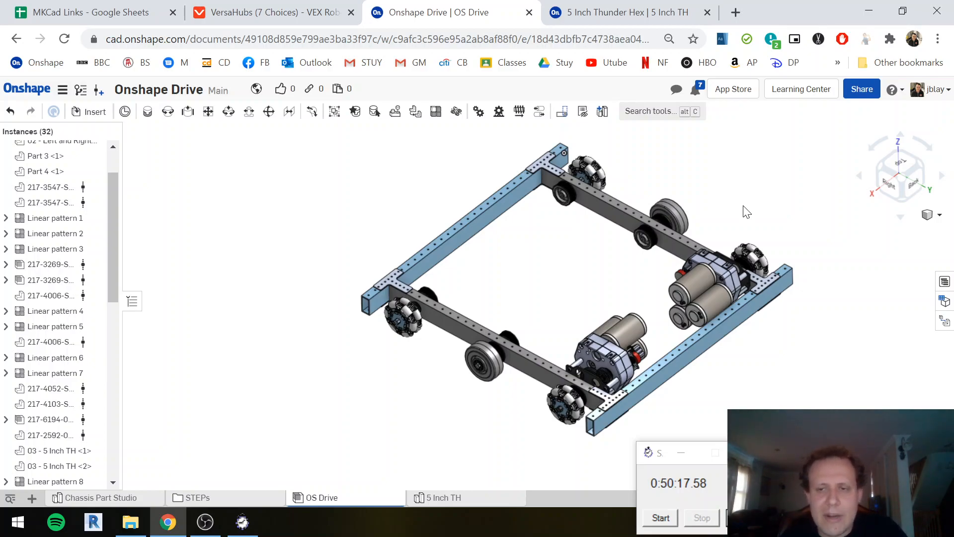
scroll(80, 310, up, 2)
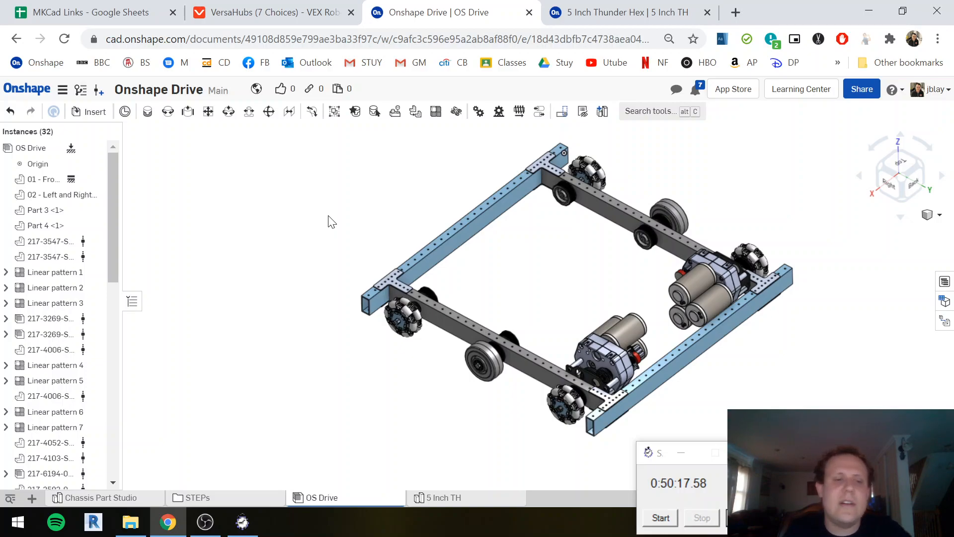
Select the 217-3269 gearbox assembly with the three exposed motors, check its component list and show its mates
click(716, 302)
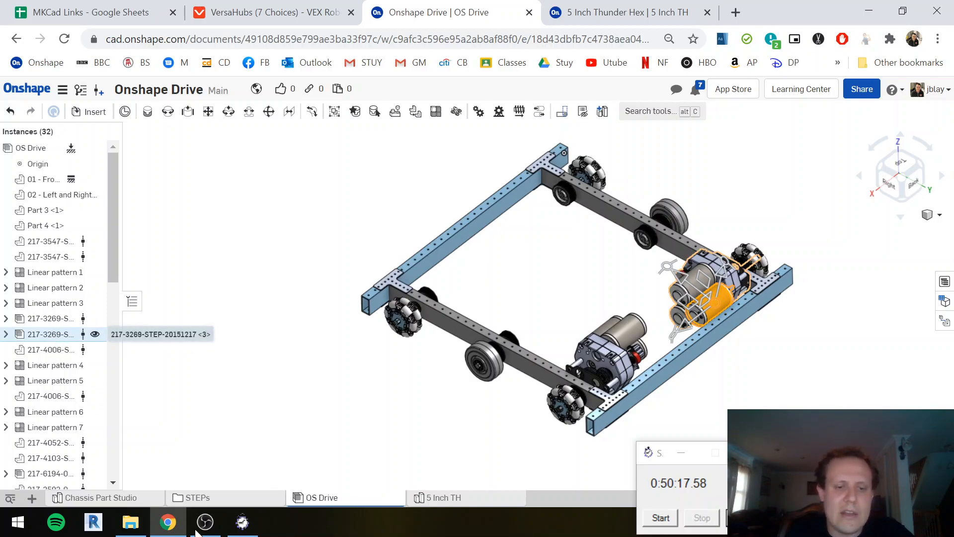
click(34, 337)
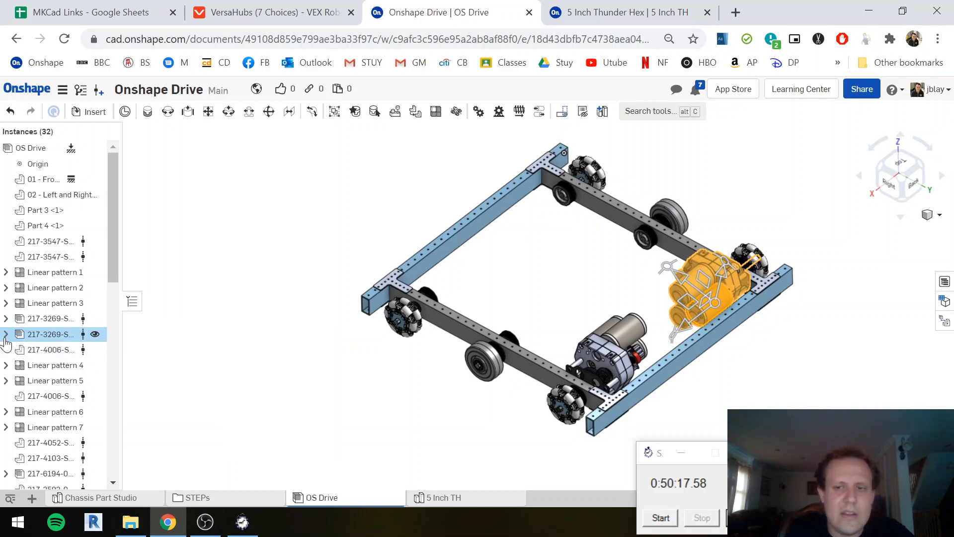
click(6, 334)
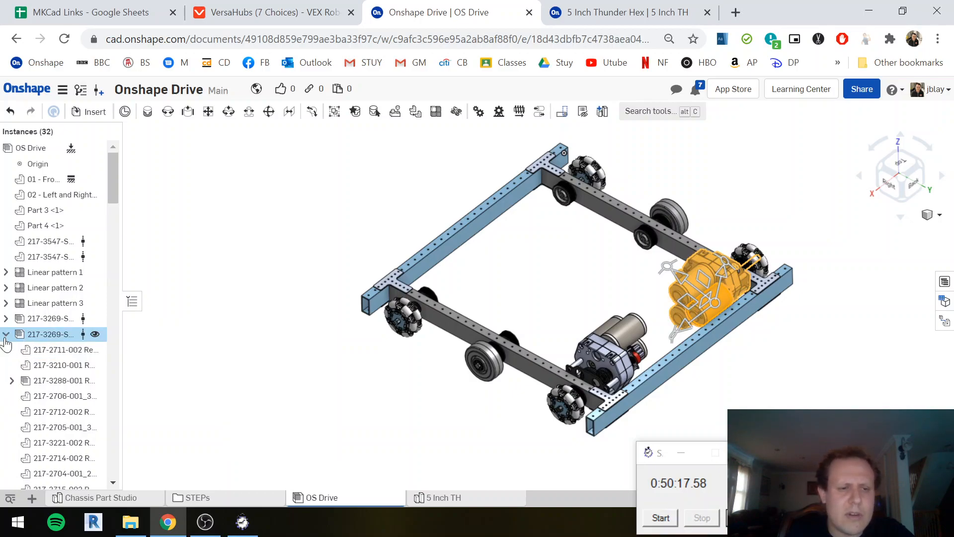
click(6, 335)
right_click(699, 282)
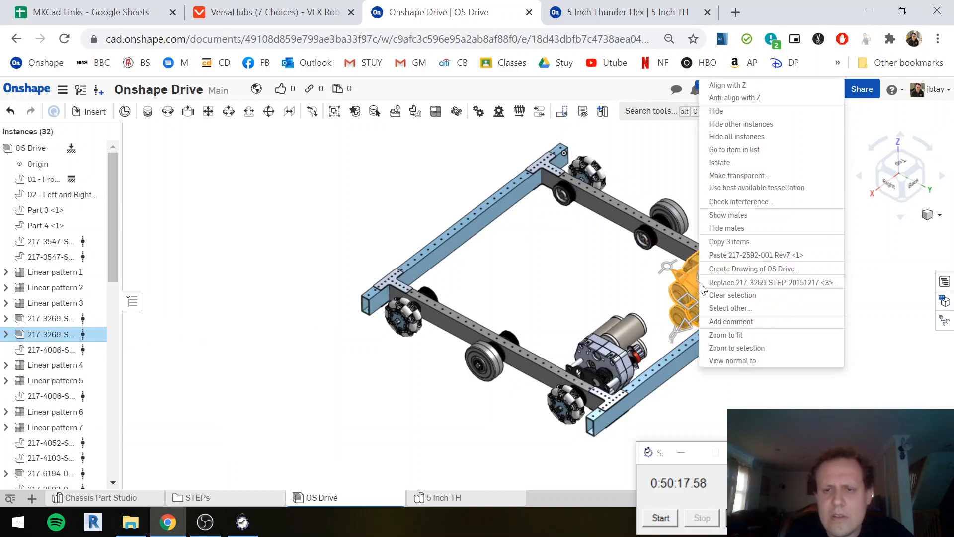
click(744, 217)
Find the Fastened 3 mate joining the three-motor gearbox to the Part 3 rail in the mate list and open it for editing
scroll(10, 399, down, 1)
scroll(10, 403, down, 15)
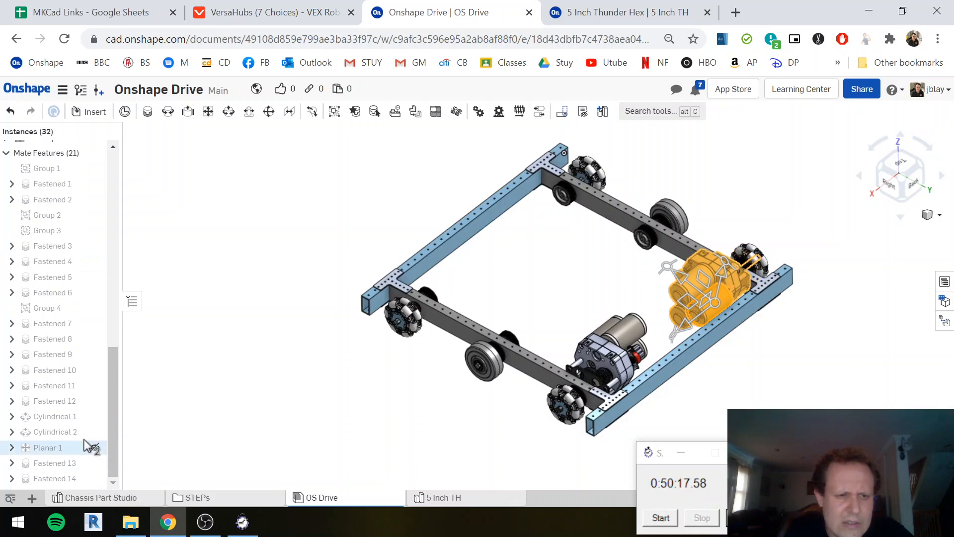
scroll(84, 440, up, 3)
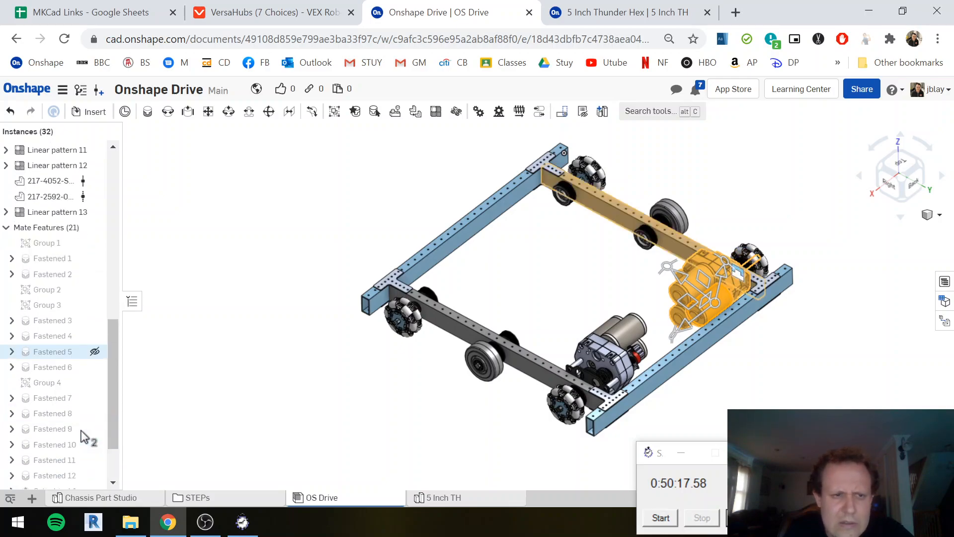
scroll(85, 440, down, 3)
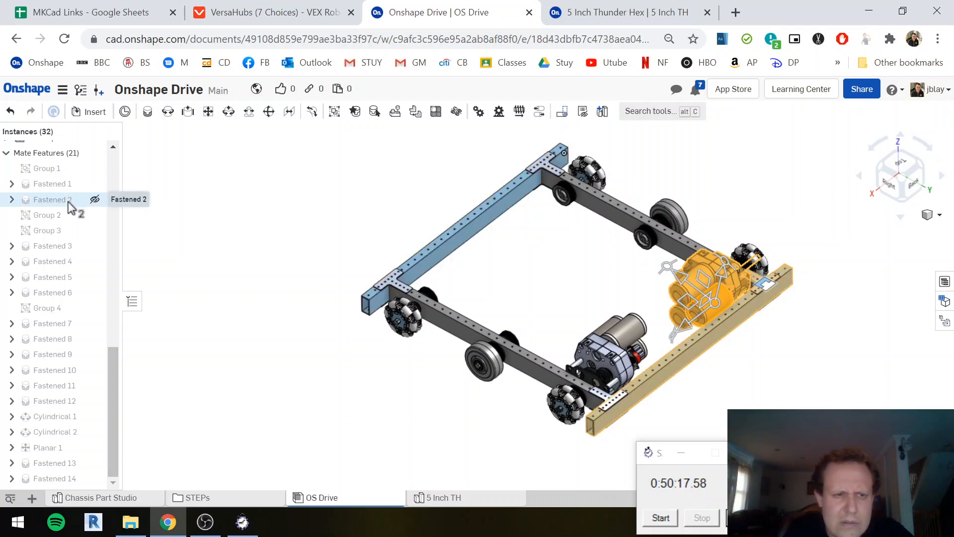
right_click(57, 248)
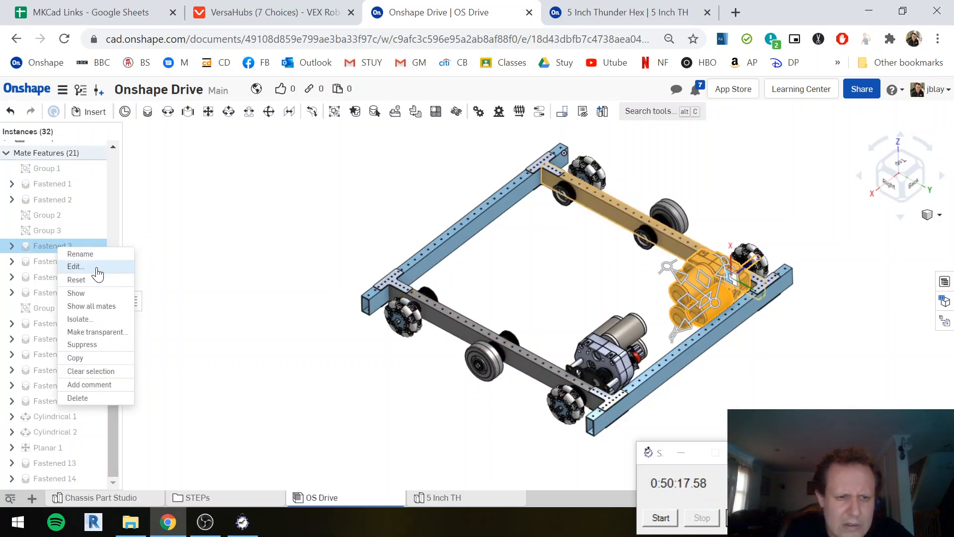
click(97, 270)
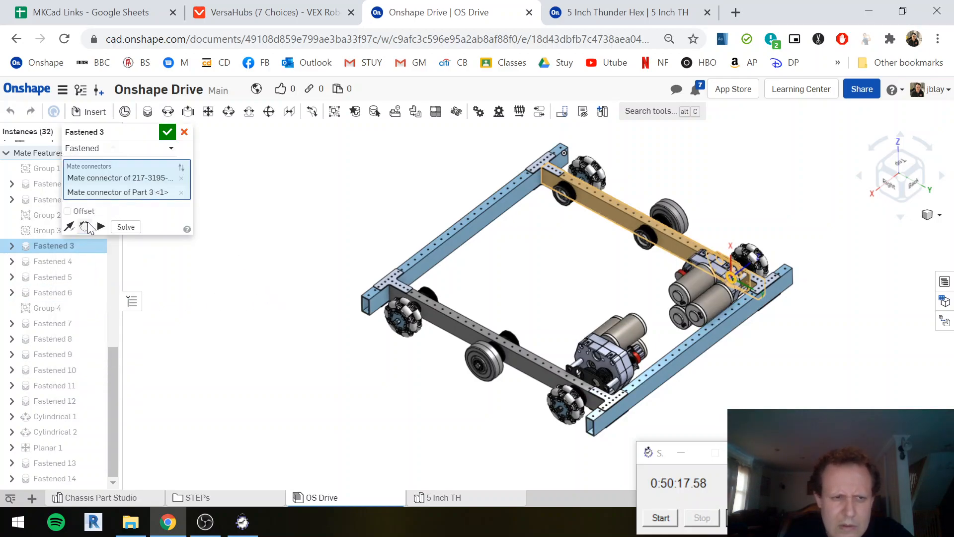
Cycle the Fastened 3 mate's secondary axis through its orientations back to the starting gearbox position, and accept the mate
click(86, 227)
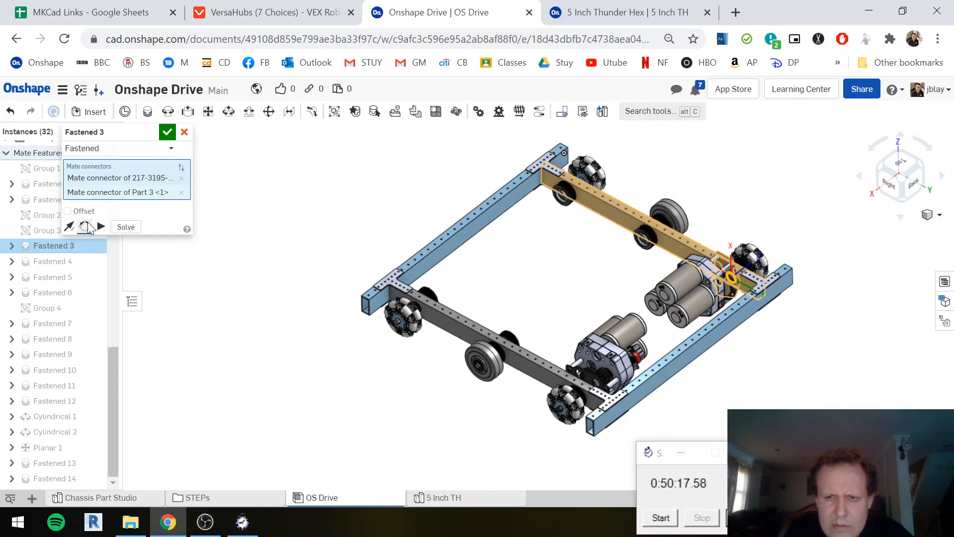
click(85, 226)
click(85, 227)
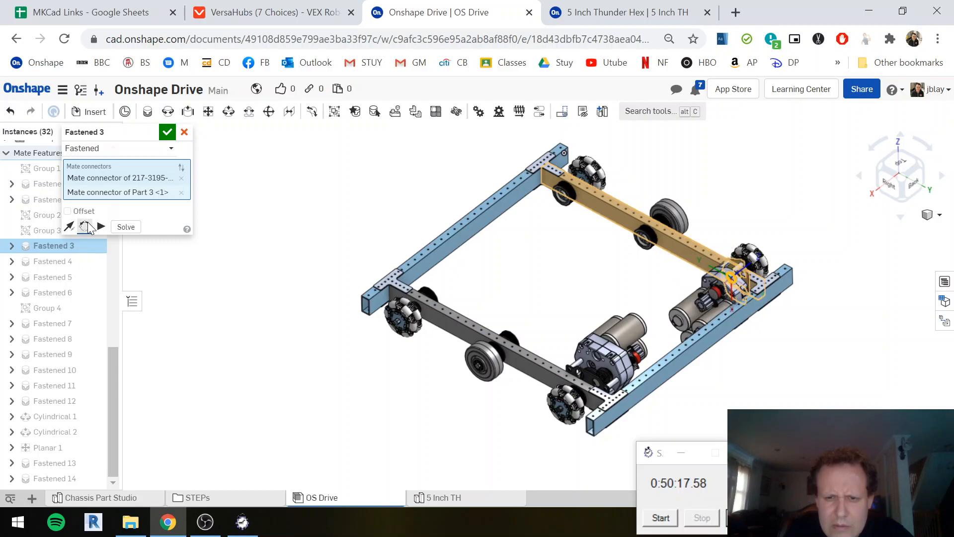
click(85, 226)
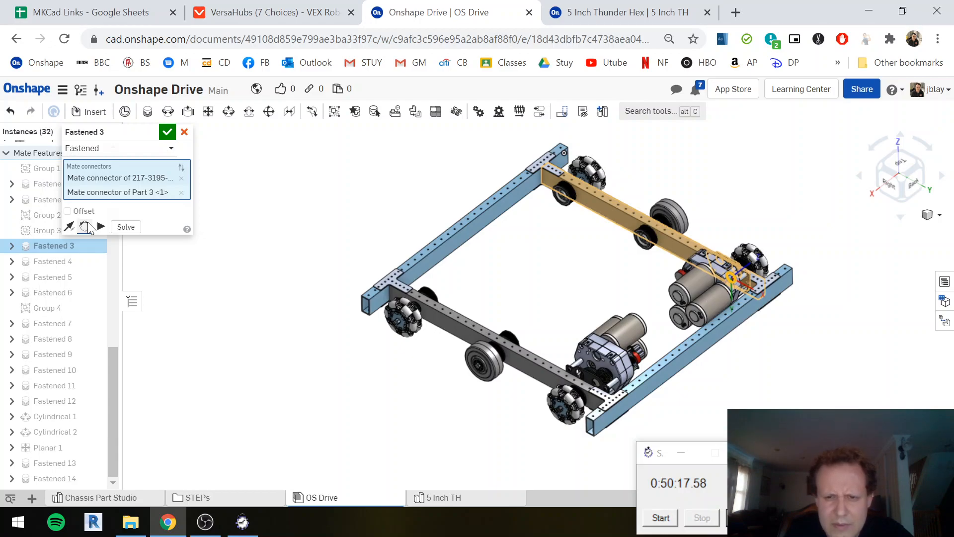
click(168, 131)
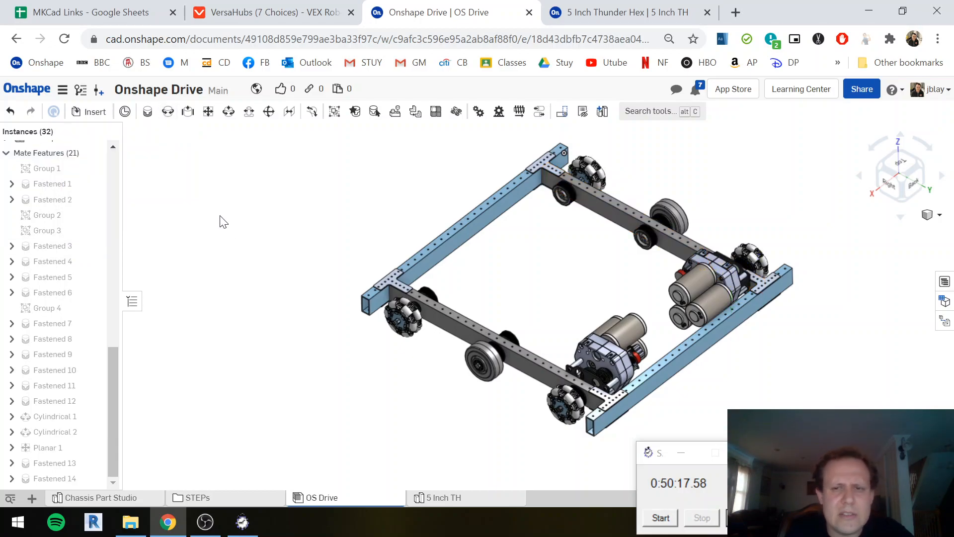
click(205, 522)
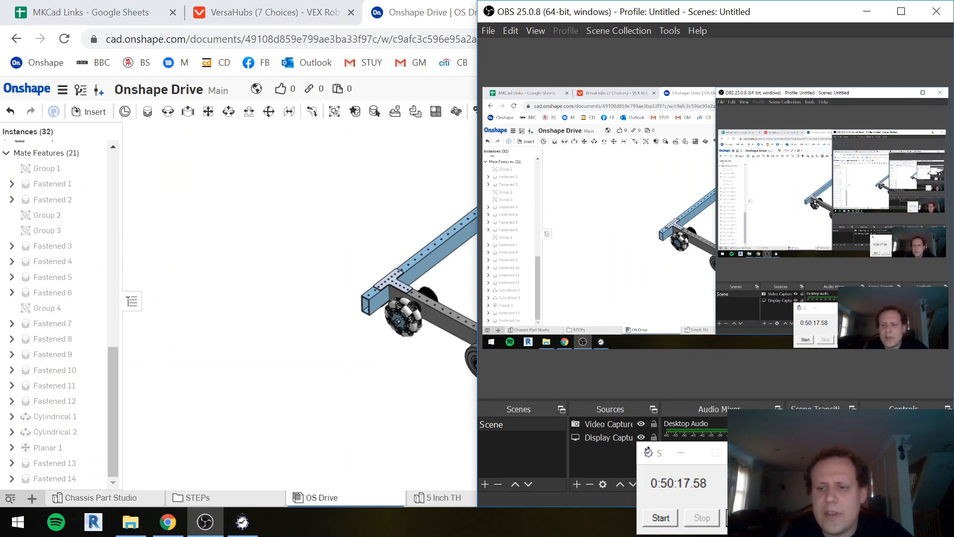